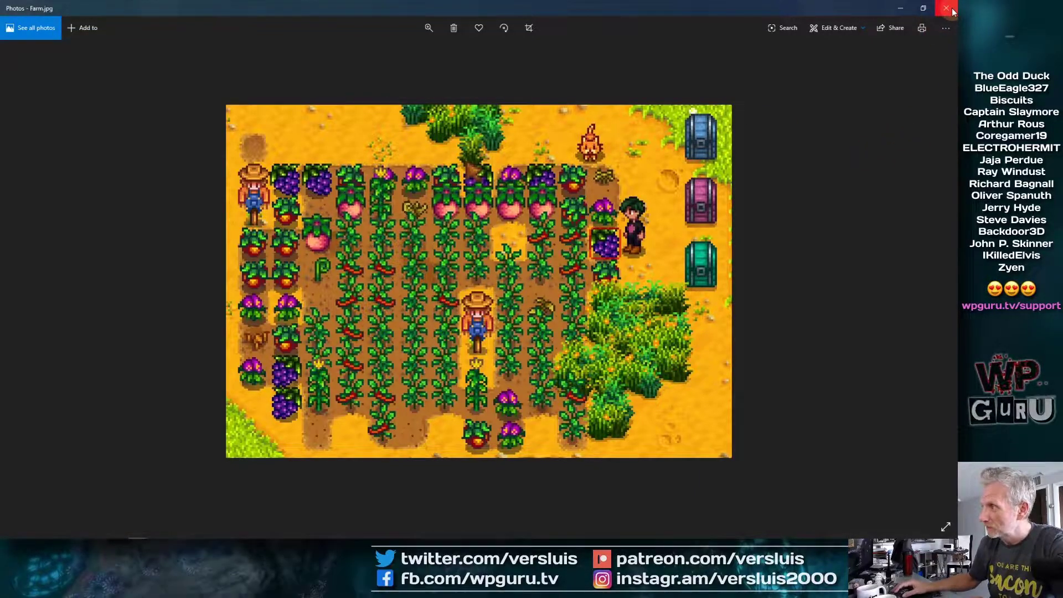
Close the farm image, switch to Firefox in a maximized window and go to teespring.com.
{"action": "key", "text": "alt+F4"}
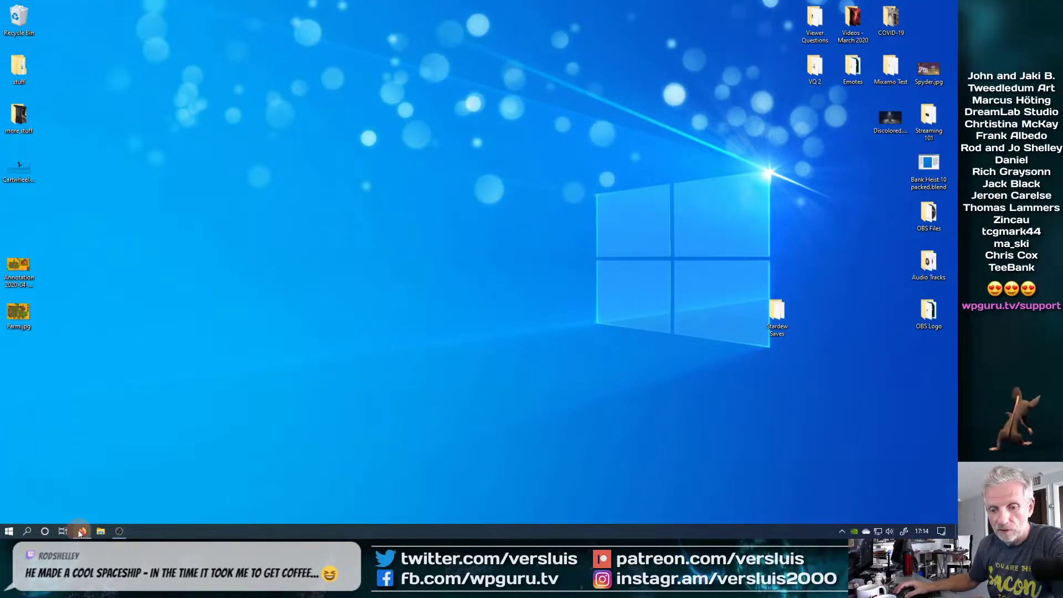
{"action": "left_click", "coordinate": [81, 531]}
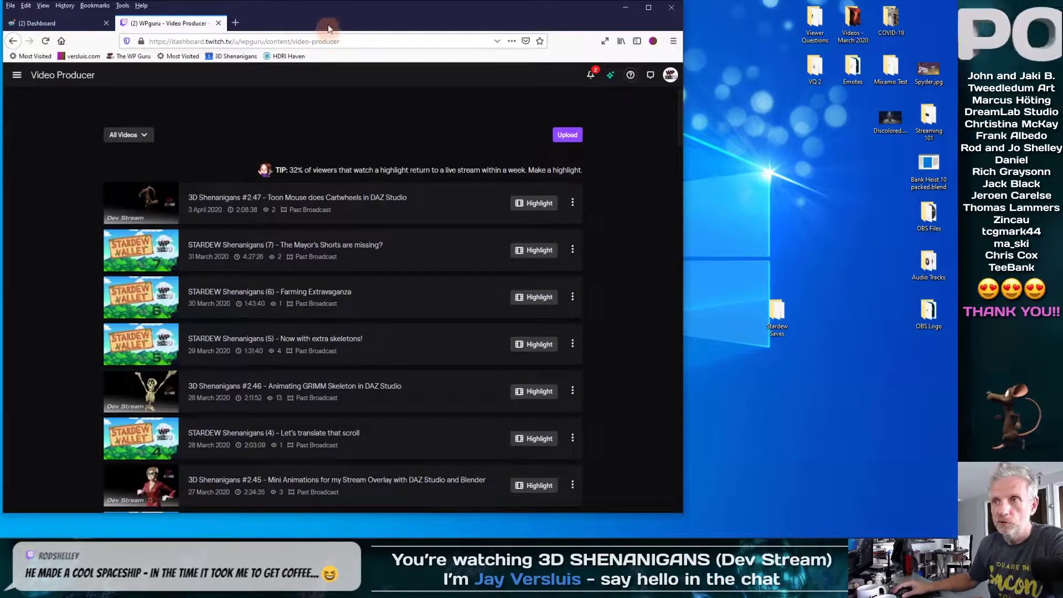
{"action": "double_click", "coordinate": [327, 12]}
{"action": "left_click", "coordinate": [389, 43]}
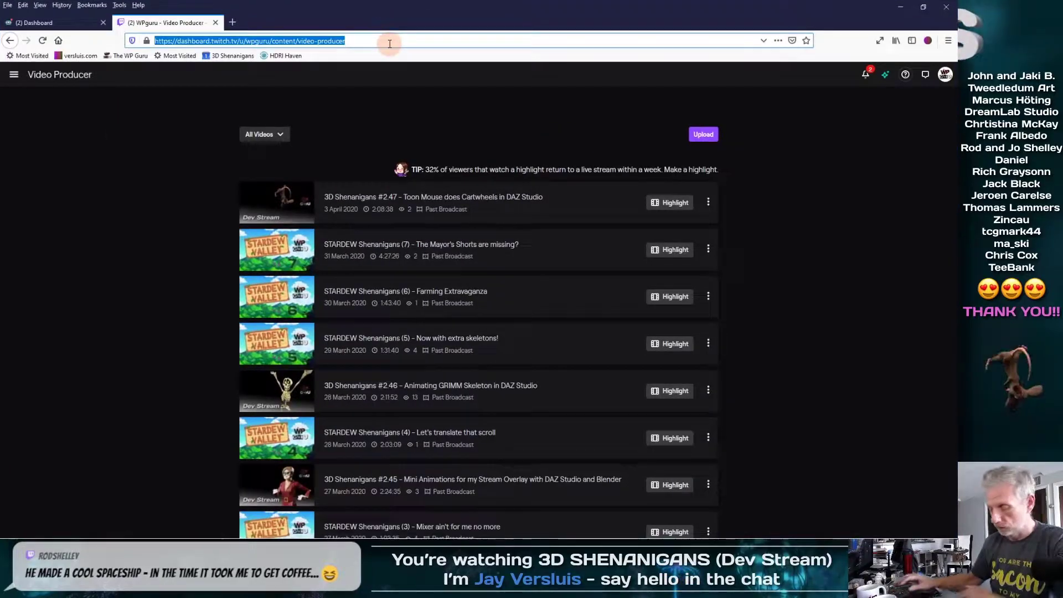
{"action": "type", "text": "tee"}
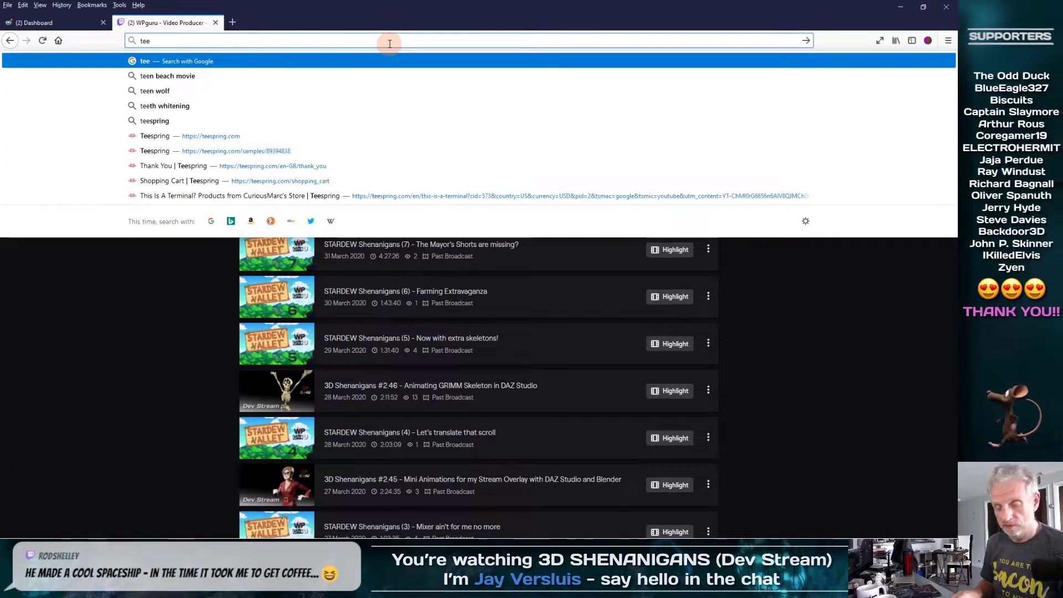
{"action": "type", "text": "spring."}
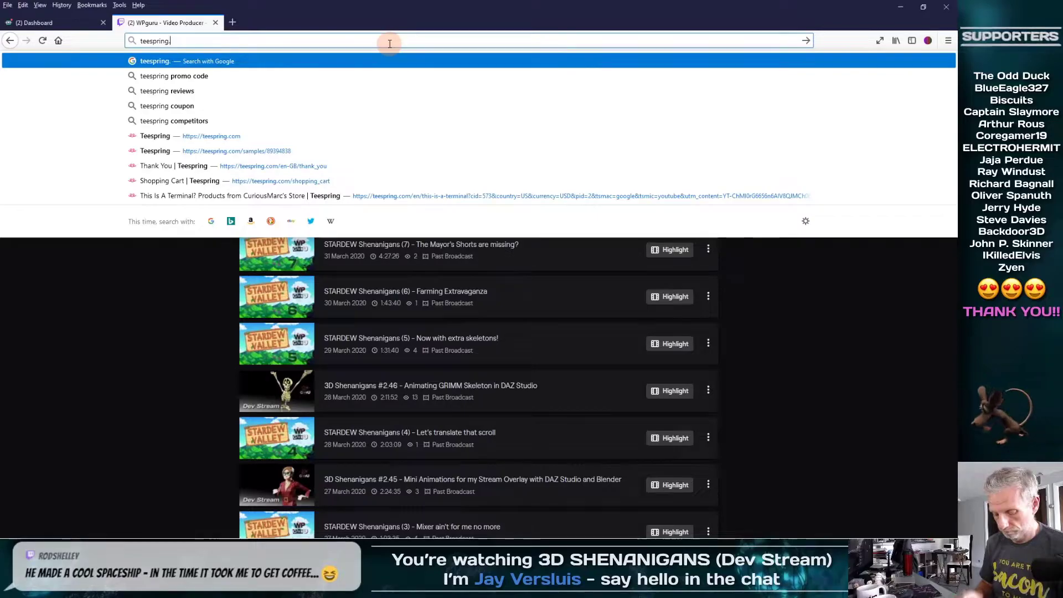
{"action": "type", "text": "com"}
{"action": "key", "text": "Return"}
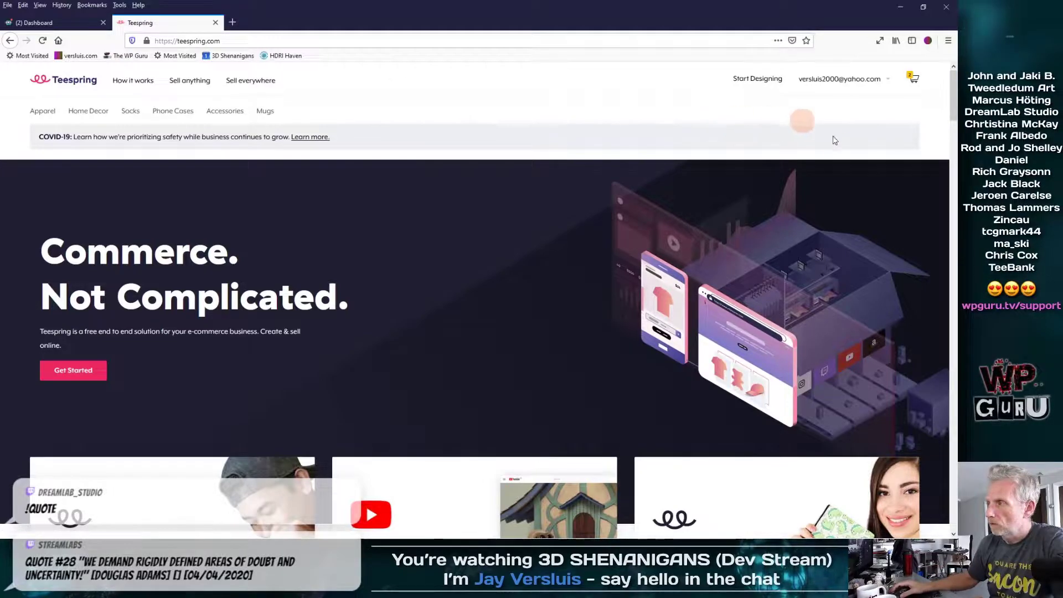
Open Teespring's Sell anything page and expand its Products section to list all products.
{"action": "scroll", "coordinate": [882, 164], "scroll_direction": "down", "scroll_amount": 3}
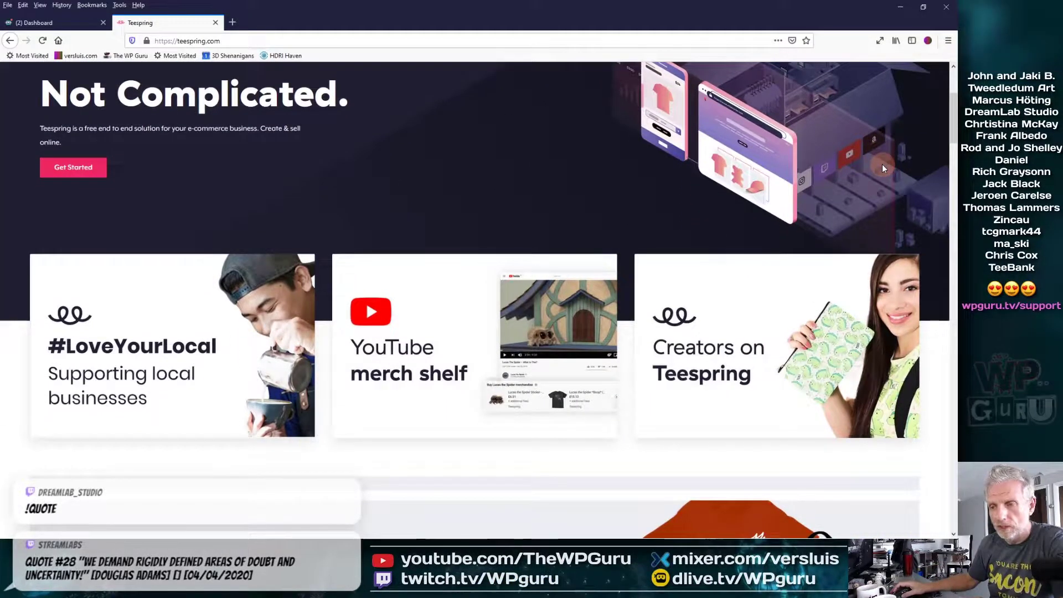
{"action": "scroll", "coordinate": [882, 164], "scroll_direction": "up", "scroll_amount": 3}
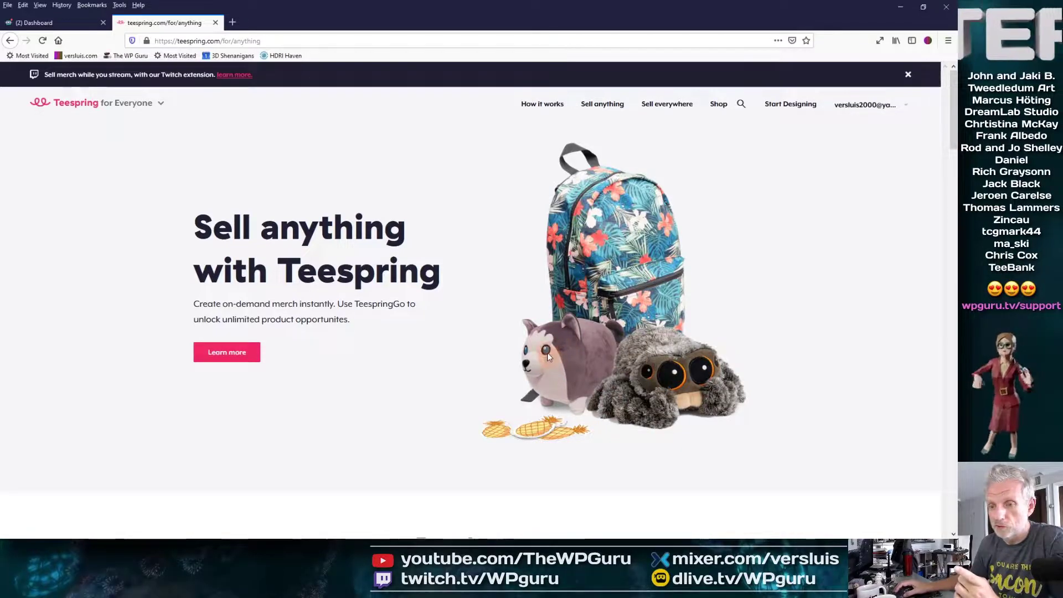
{"action": "left_click_drag", "start_coordinate": [449, 388], "coordinate": [420, 401]}
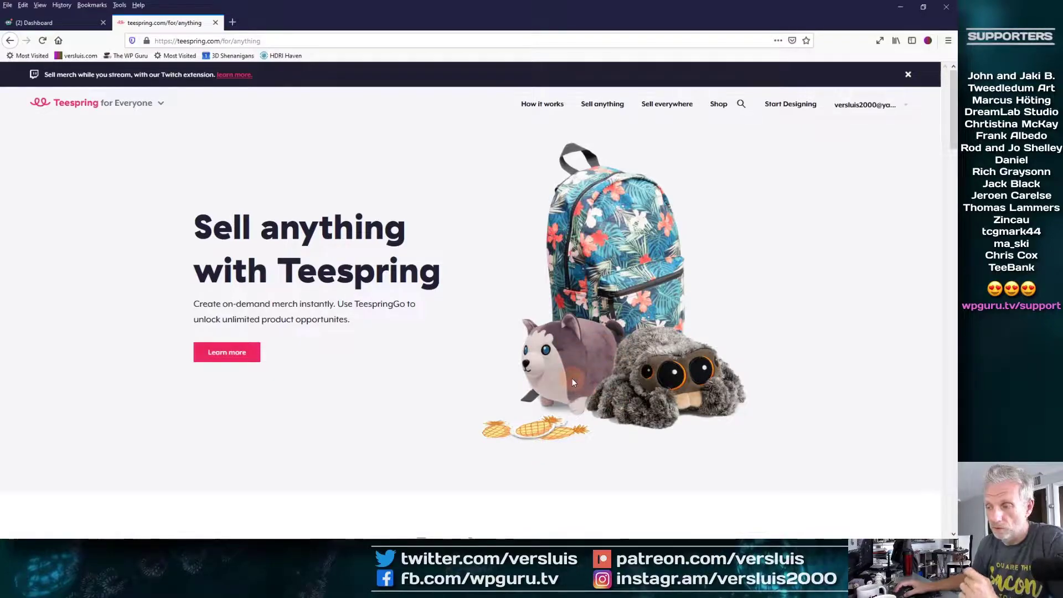
{"action": "scroll", "coordinate": [540, 374], "scroll_direction": "down", "scroll_amount": 3}
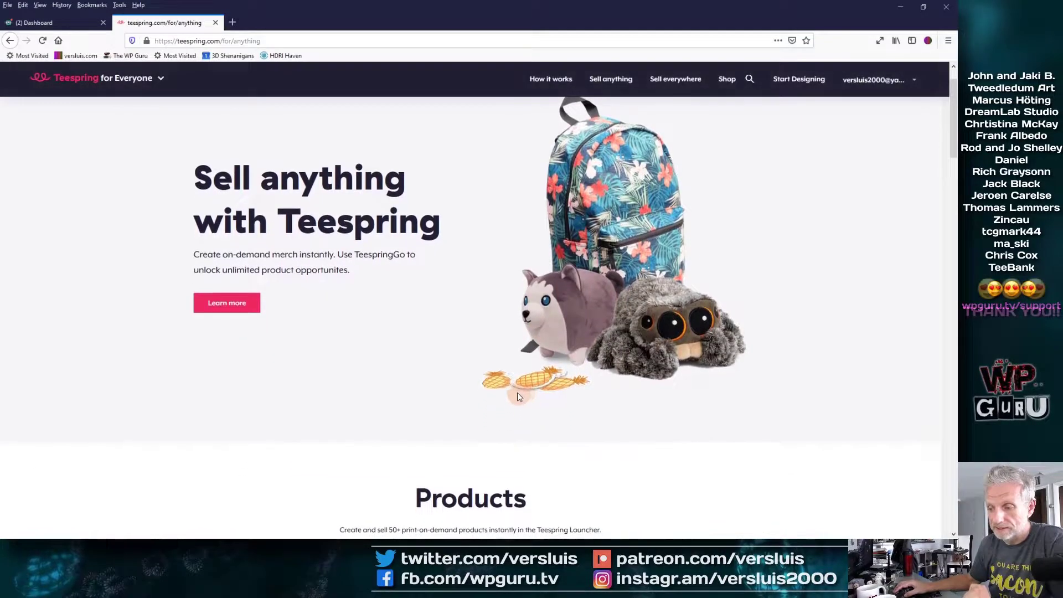
{"action": "scroll", "coordinate": [513, 393], "scroll_direction": "down", "scroll_amount": 5}
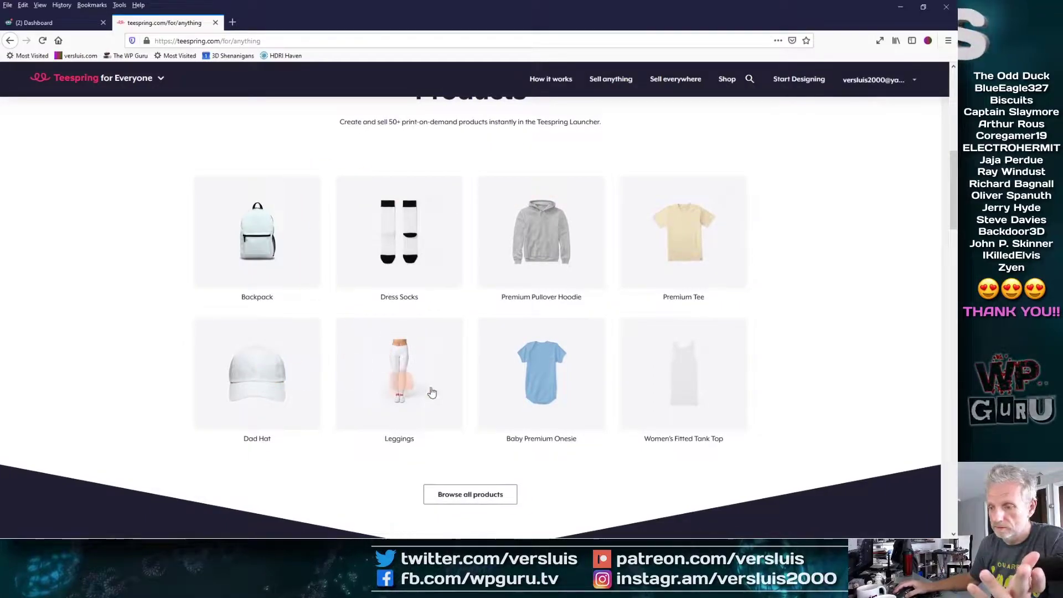
{"action": "scroll", "coordinate": [471, 365], "scroll_direction": "down", "scroll_amount": 4}
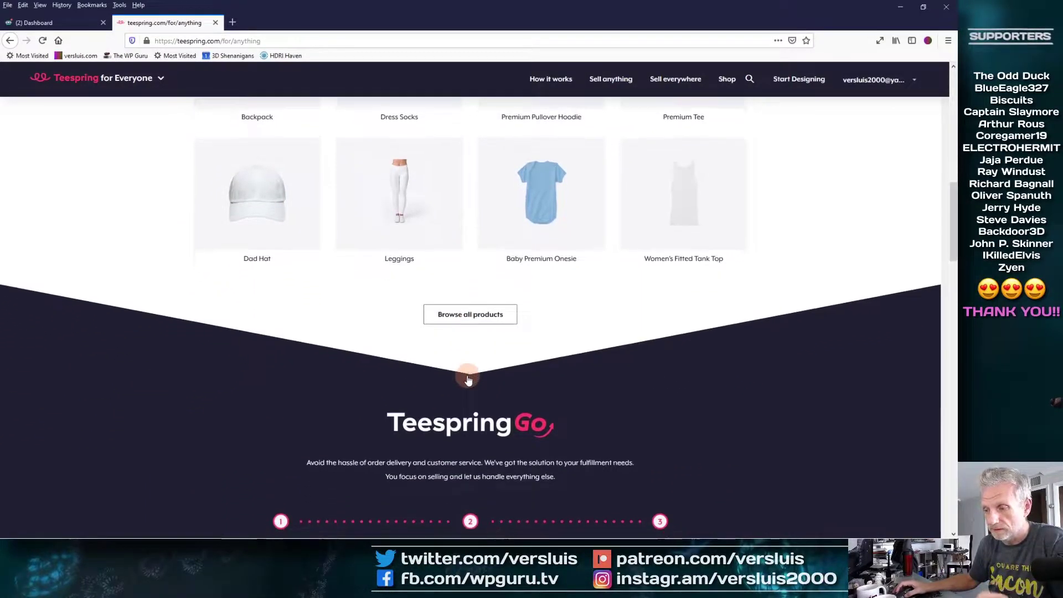
{"action": "left_click", "coordinate": [483, 293]}
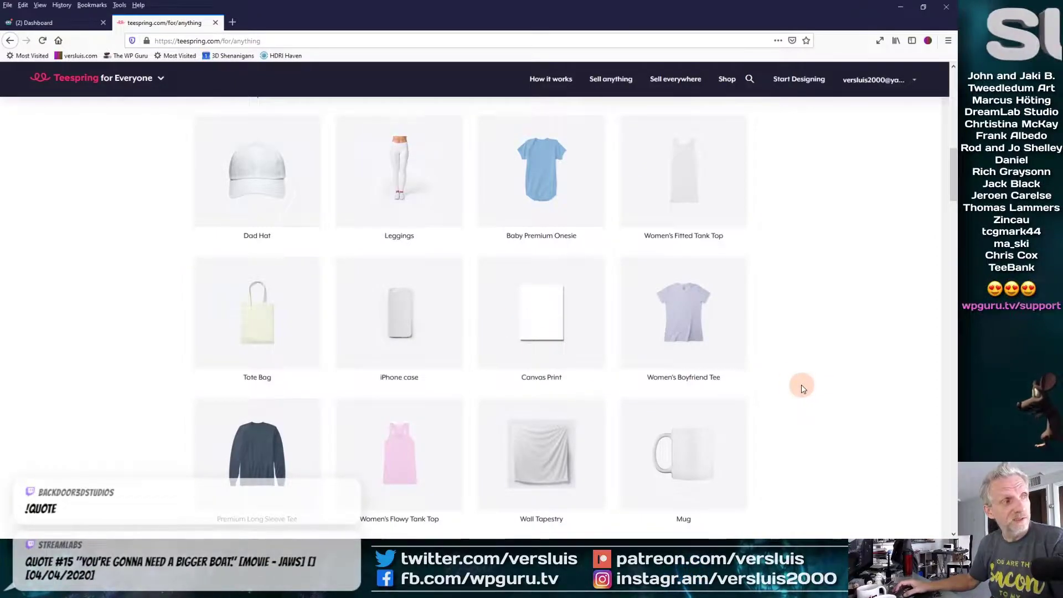
Examine the full range of print-on-demand products and the TeespringGo section on the Sell anything page.
{"action": "scroll", "coordinate": [803, 387], "scroll_direction": "up", "scroll_amount": 12}
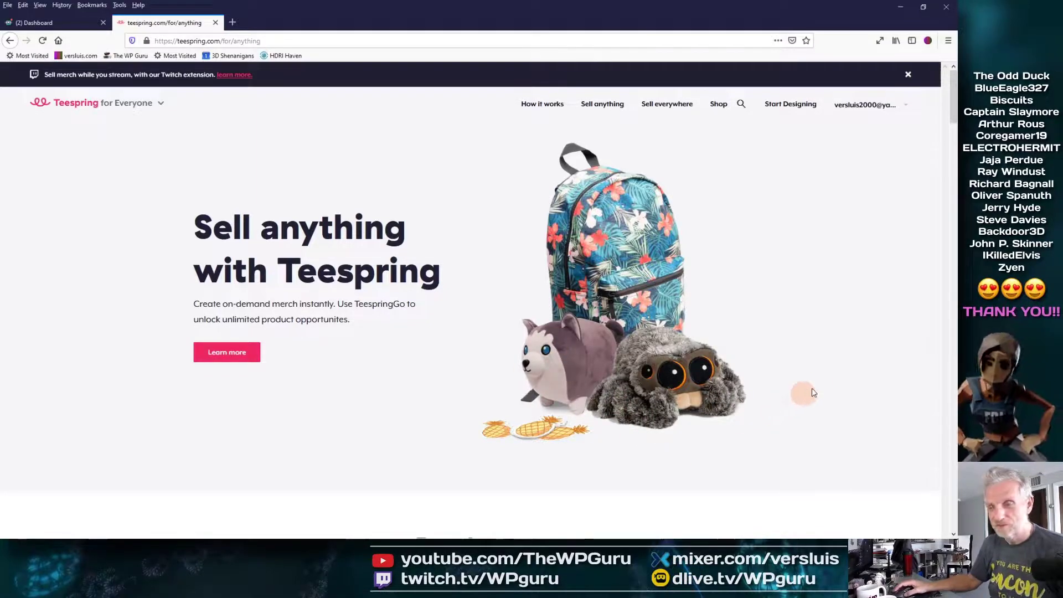
{"action": "left_click_drag", "start_coordinate": [951, 107], "coordinate": [955, 170]}
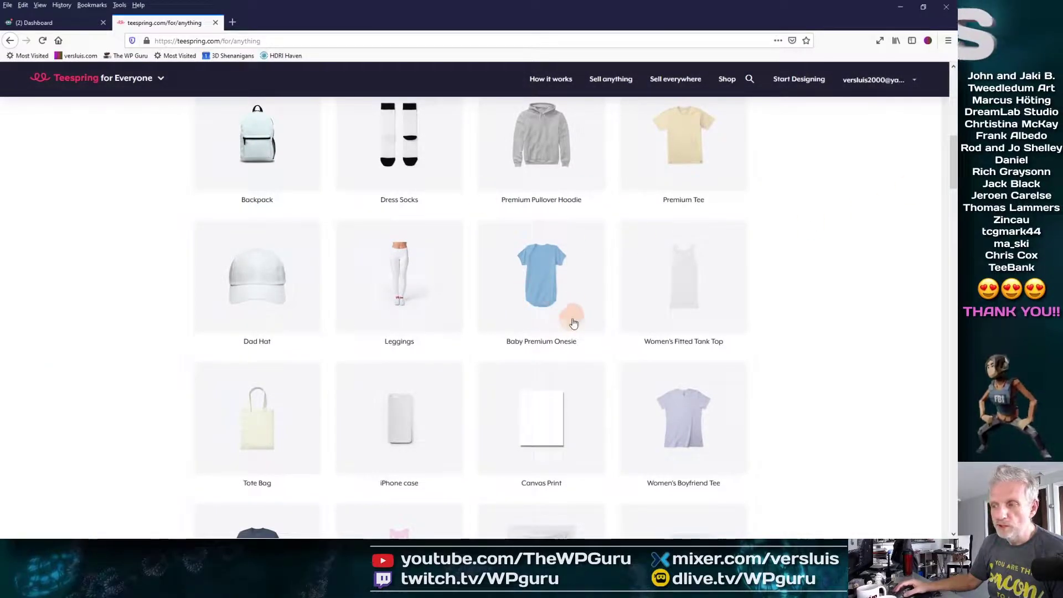
{"action": "scroll", "coordinate": [751, 391], "scroll_direction": "down", "scroll_amount": 3}
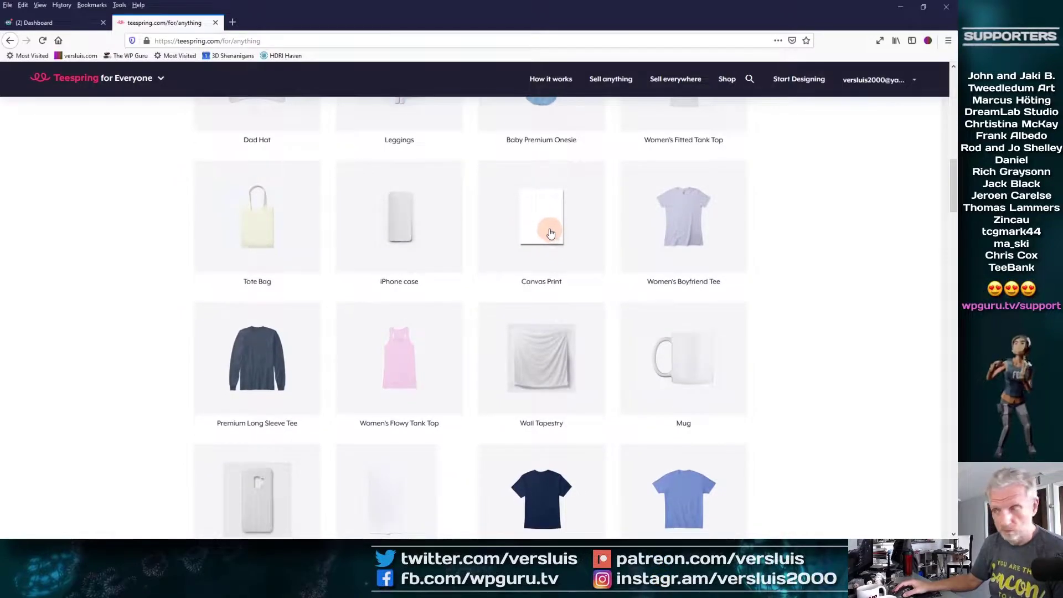
{"action": "scroll", "coordinate": [785, 375], "scroll_direction": "down", "scroll_amount": 1}
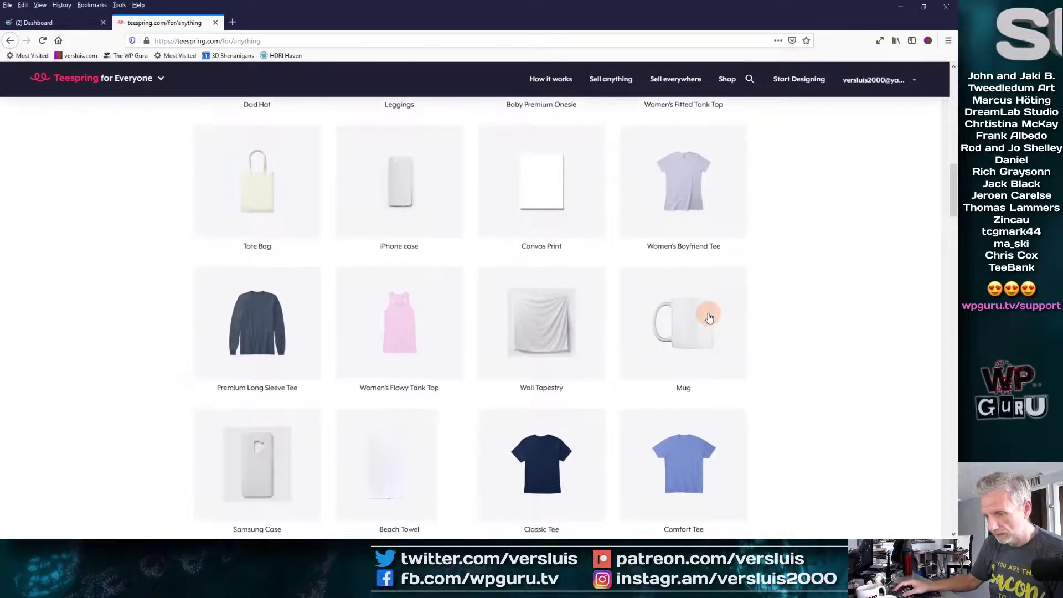
{"action": "scroll", "coordinate": [738, 321], "scroll_direction": "down", "scroll_amount": 3}
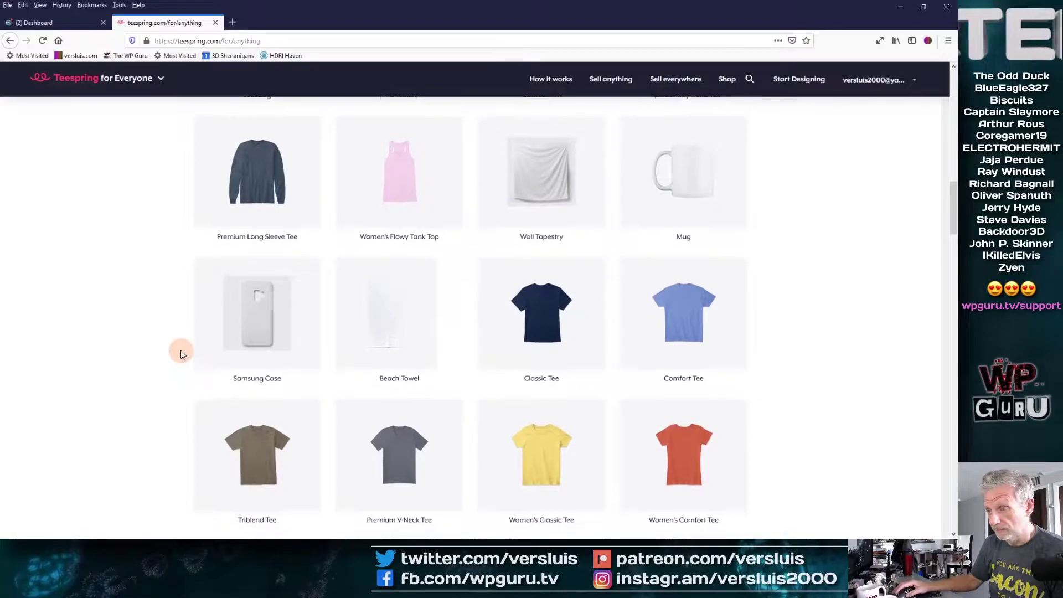
{"action": "scroll", "coordinate": [182, 357], "scroll_direction": "down", "scroll_amount": 3}
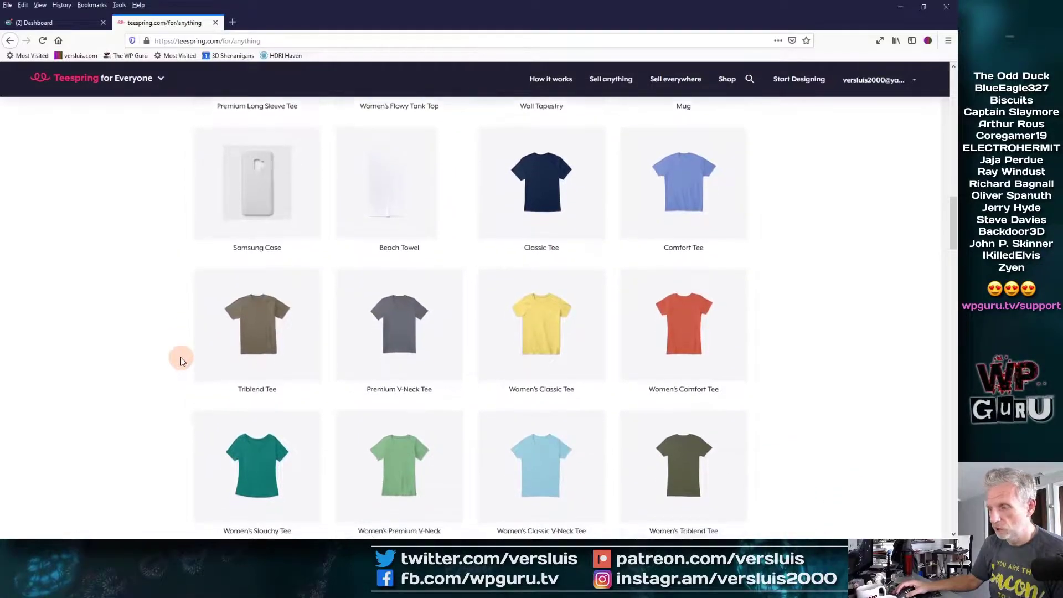
{"action": "scroll", "coordinate": [181, 357], "scroll_direction": "down", "scroll_amount": 6}
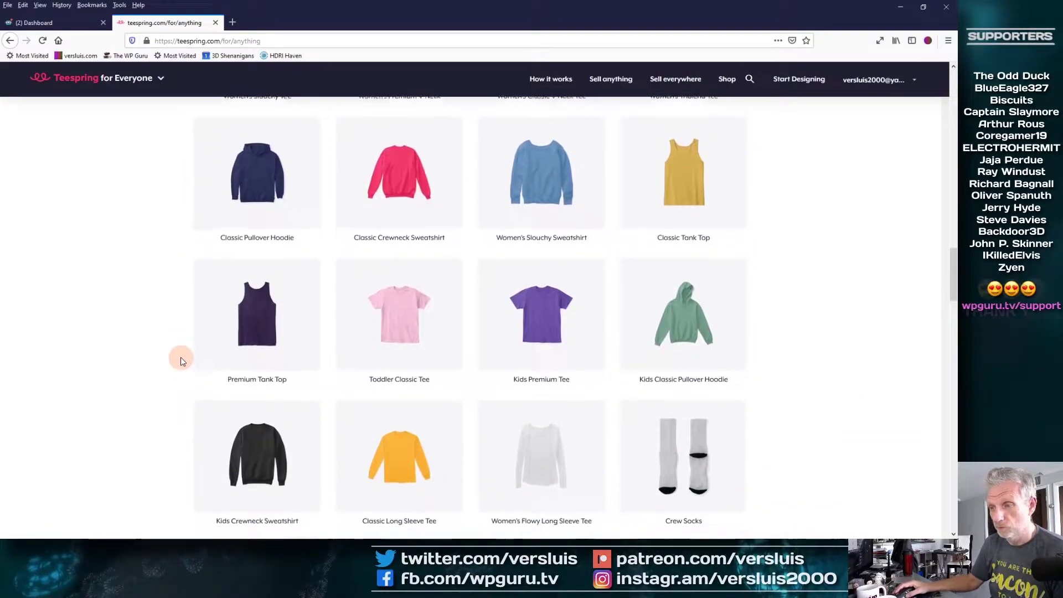
{"action": "scroll", "coordinate": [181, 360], "scroll_direction": "down", "scroll_amount": 4}
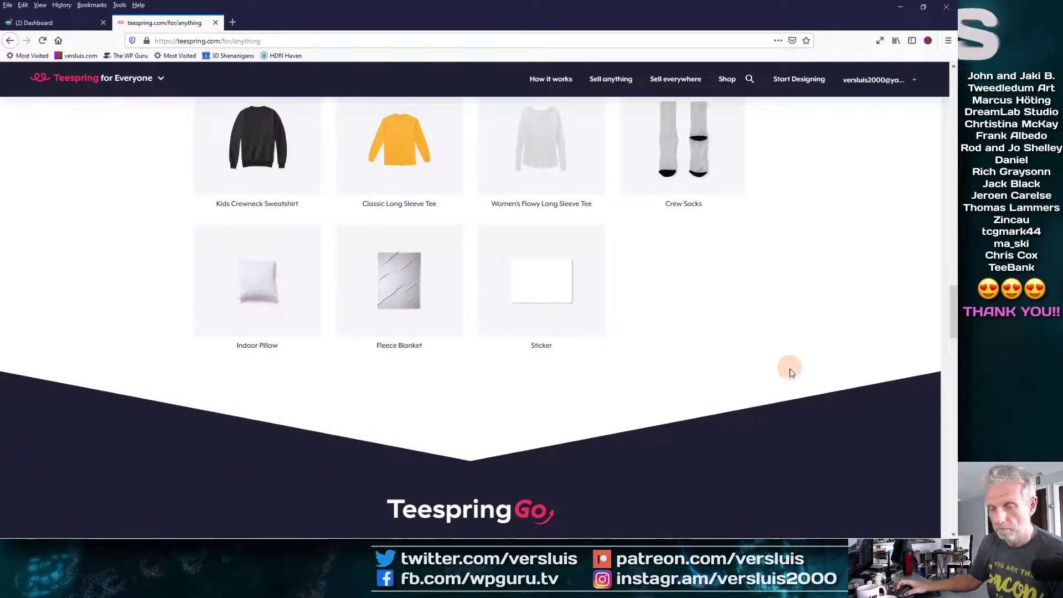
{"action": "scroll", "coordinate": [790, 371], "scroll_direction": "down", "scroll_amount": 5}
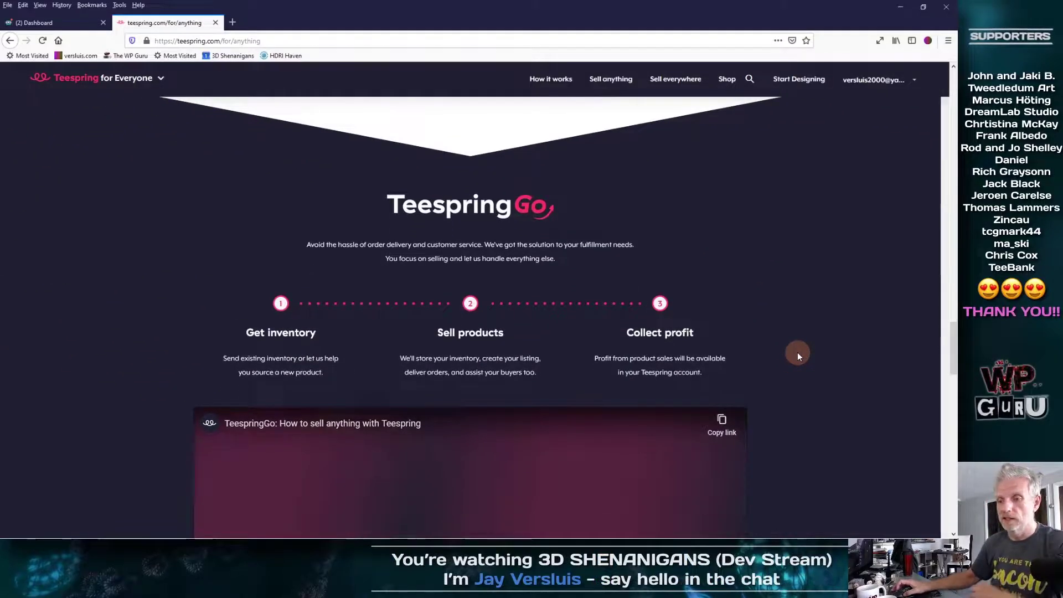
Open the Listings page of the signed-in Teespring account.
{"action": "scroll", "coordinate": [797, 355], "scroll_direction": "up", "scroll_amount": 20}
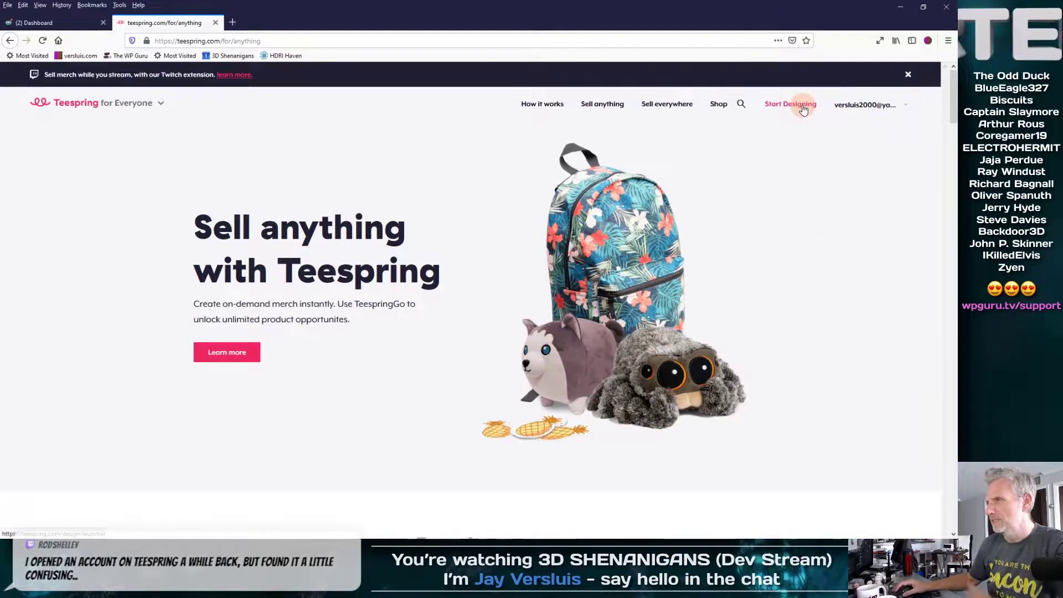
{"action": "left_click", "coordinate": [874, 110]}
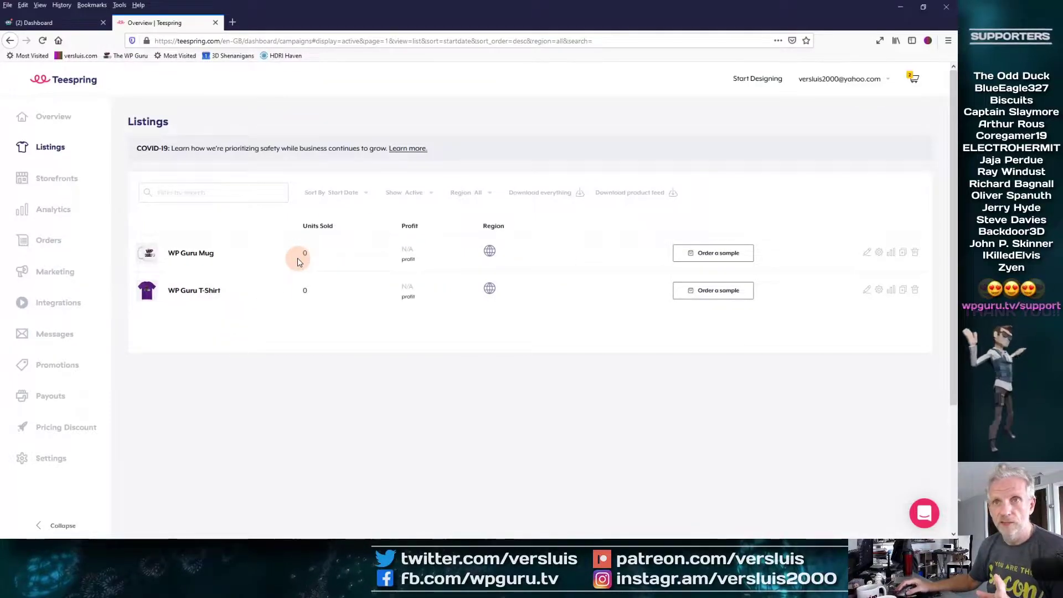
Open dashboard.twitch.tv in a new browser tab and pause the stream preview.
{"action": "left_click", "coordinate": [231, 24]}
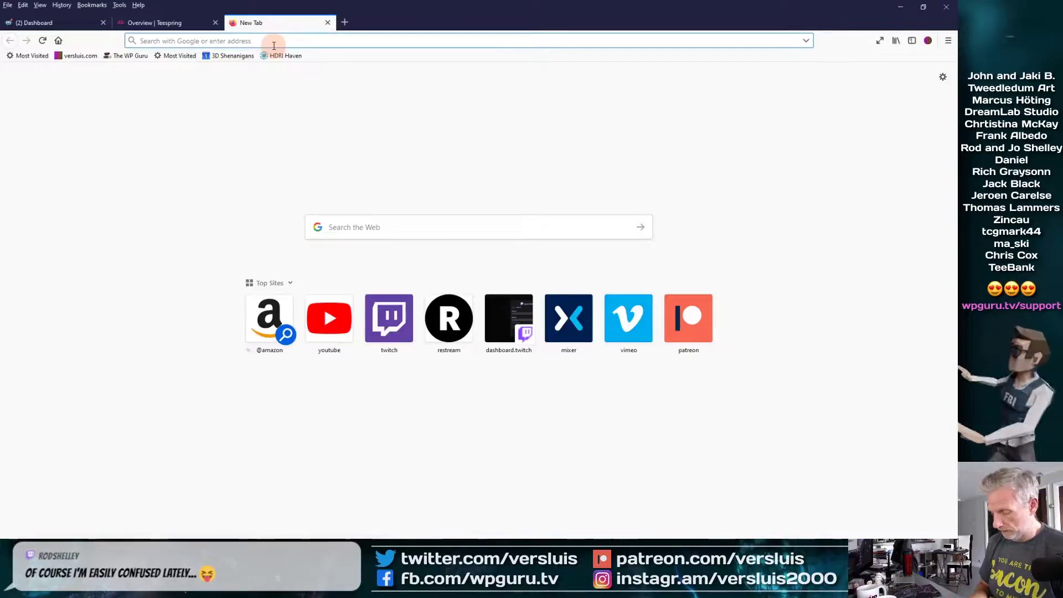
{"action": "type", "text": "dashboard.twitch.tv/"}
{"action": "key", "text": "Return"}
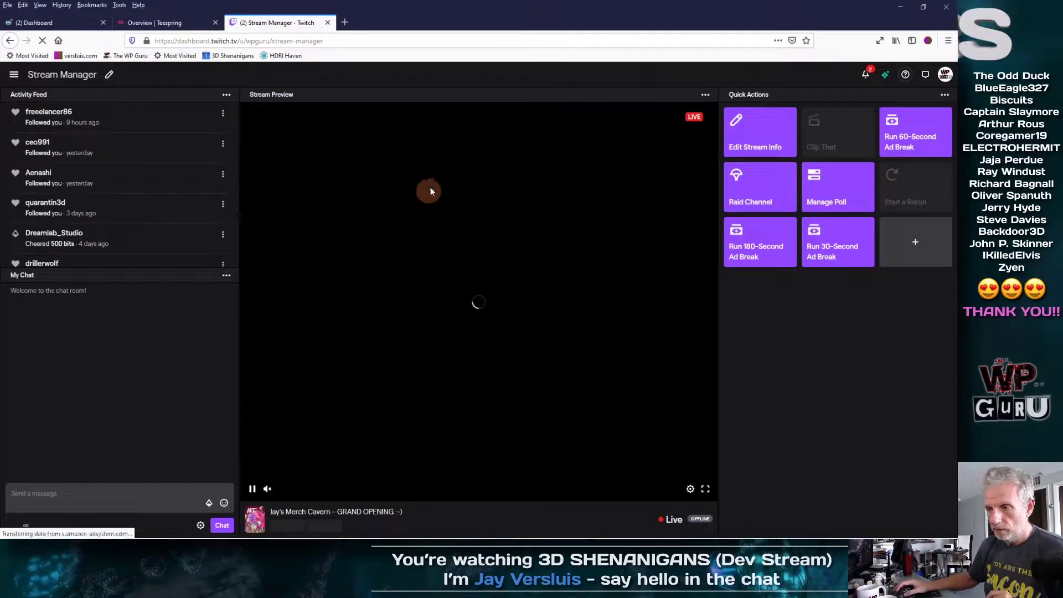
{"action": "left_click", "coordinate": [253, 489]}
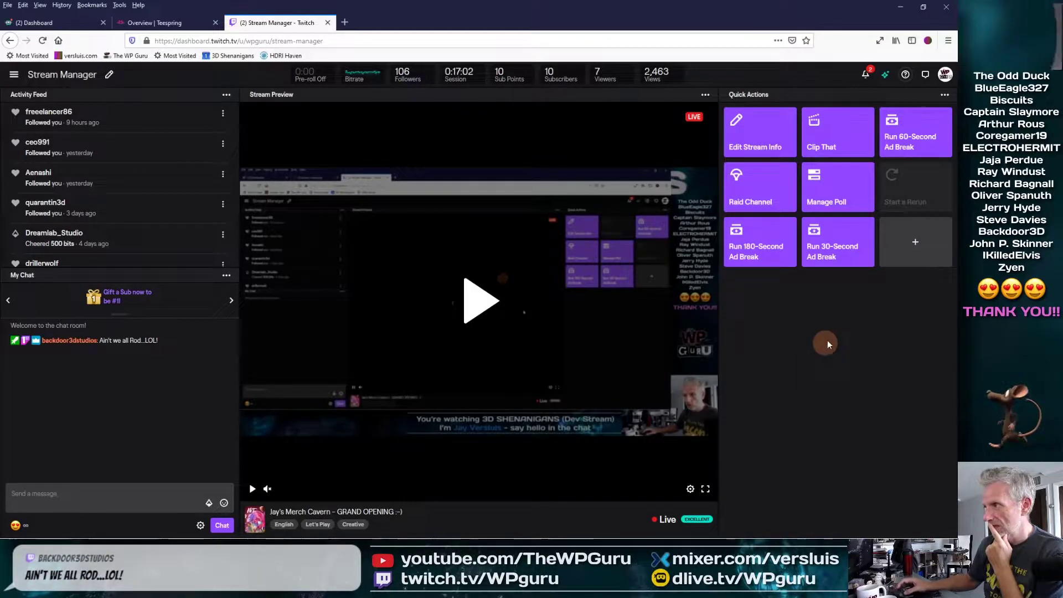
Go to the public Twitch channel page at twitch.tv/wpguru in the same tab.
{"action": "left_click", "coordinate": [945, 77]}
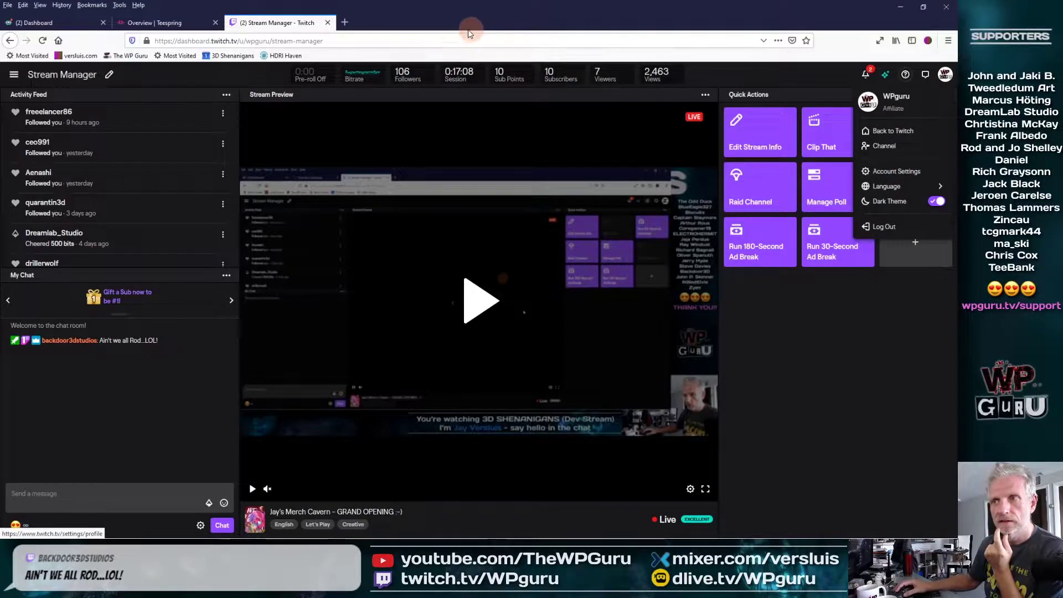
{"action": "left_click", "coordinate": [451, 41]}
{"action": "type", "text": "tw"}
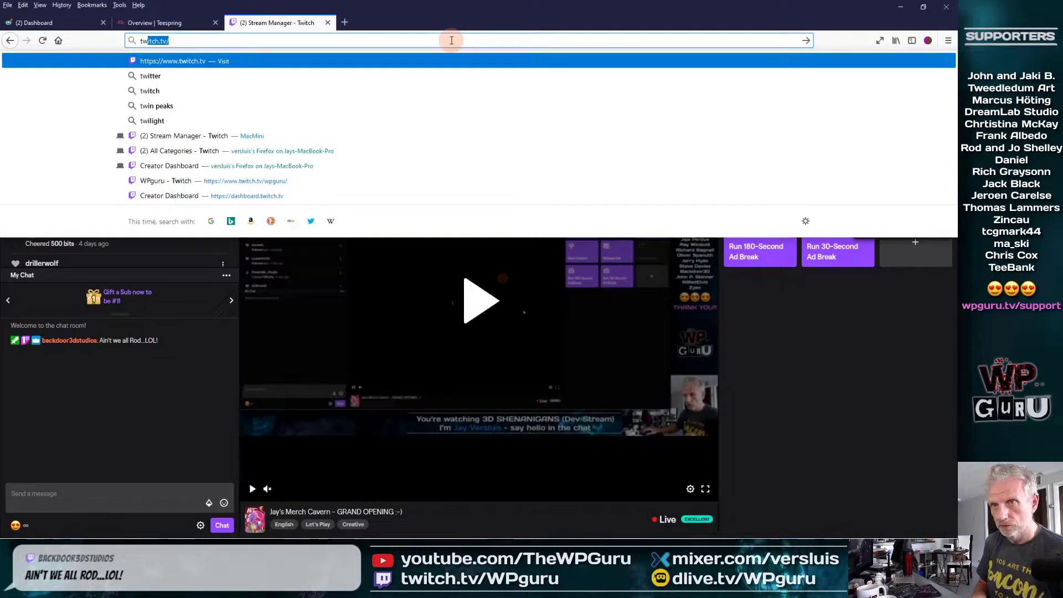
{"action": "type", "text": "itch.tv/wpgu"}
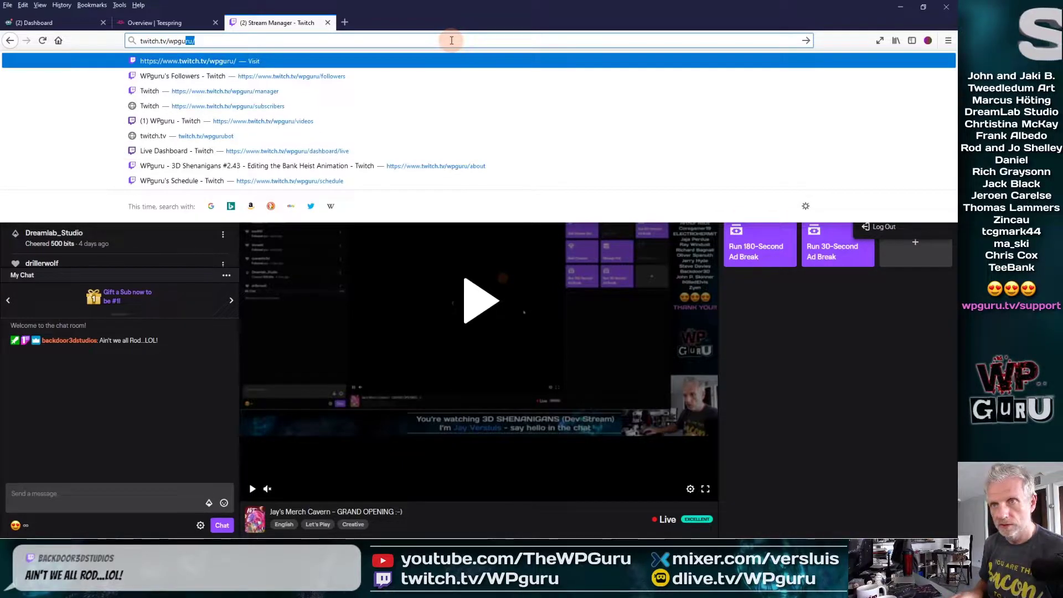
{"action": "key", "text": "Return"}
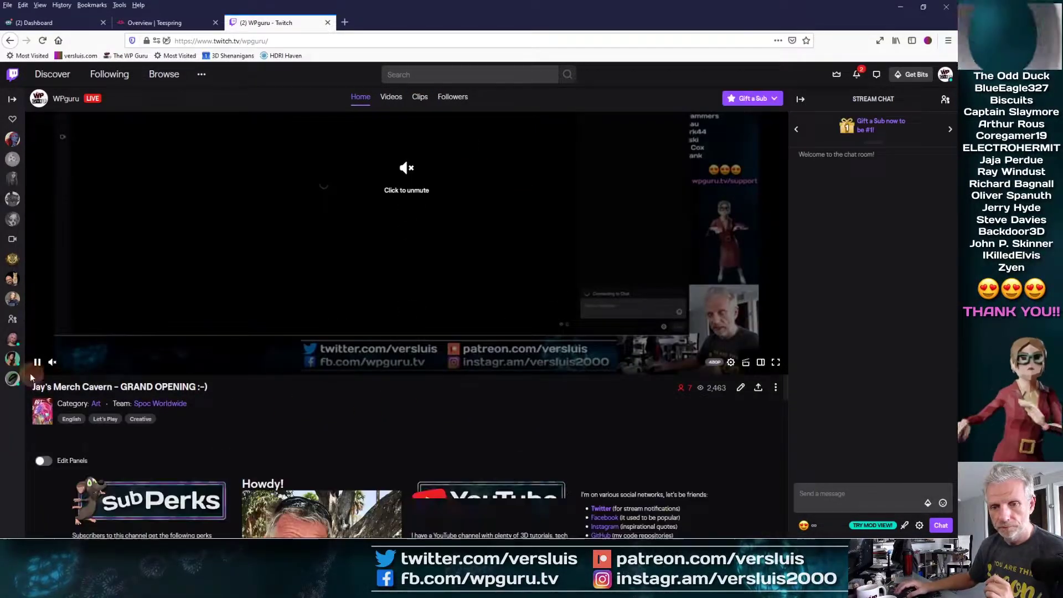
Close the floating mini player and turn on Edit Panels for the channel's info panels.
{"action": "scroll", "coordinate": [411, 394], "scroll_direction": "down", "scroll_amount": 5}
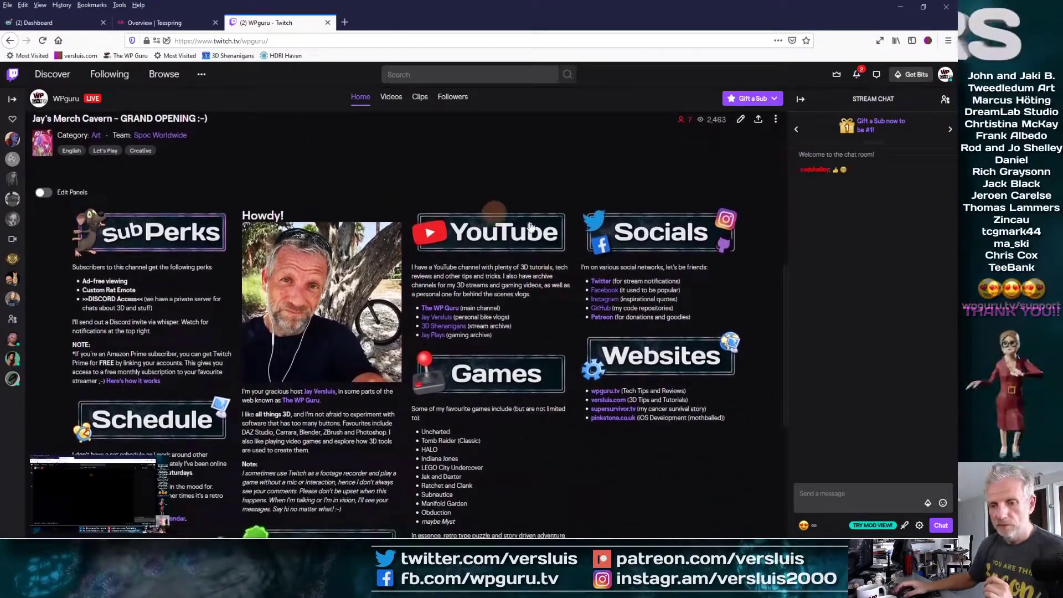
{"action": "left_click", "coordinate": [160, 465]}
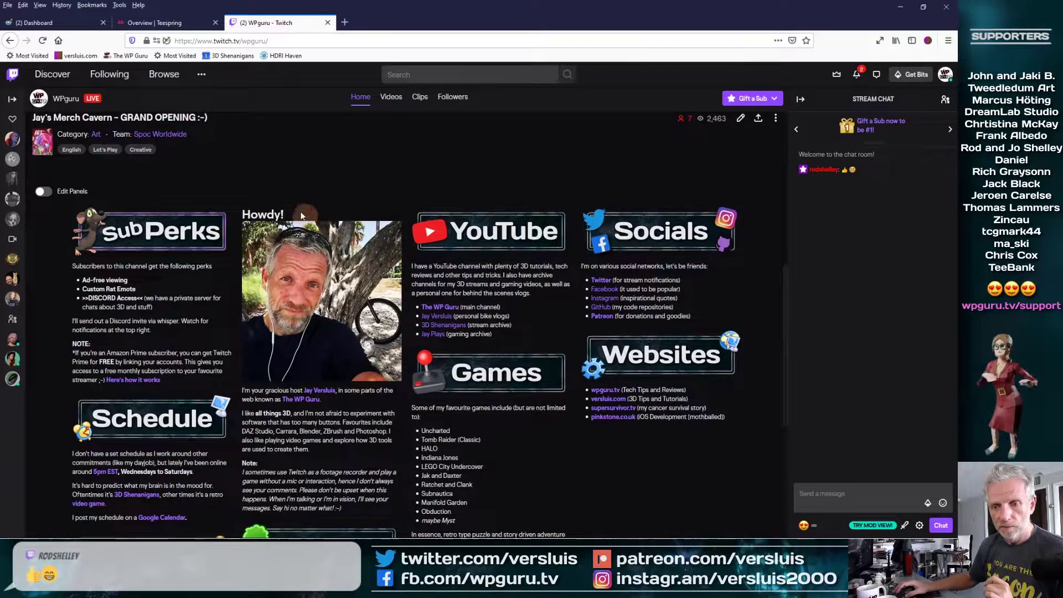
{"action": "left_click", "coordinate": [40, 194]}
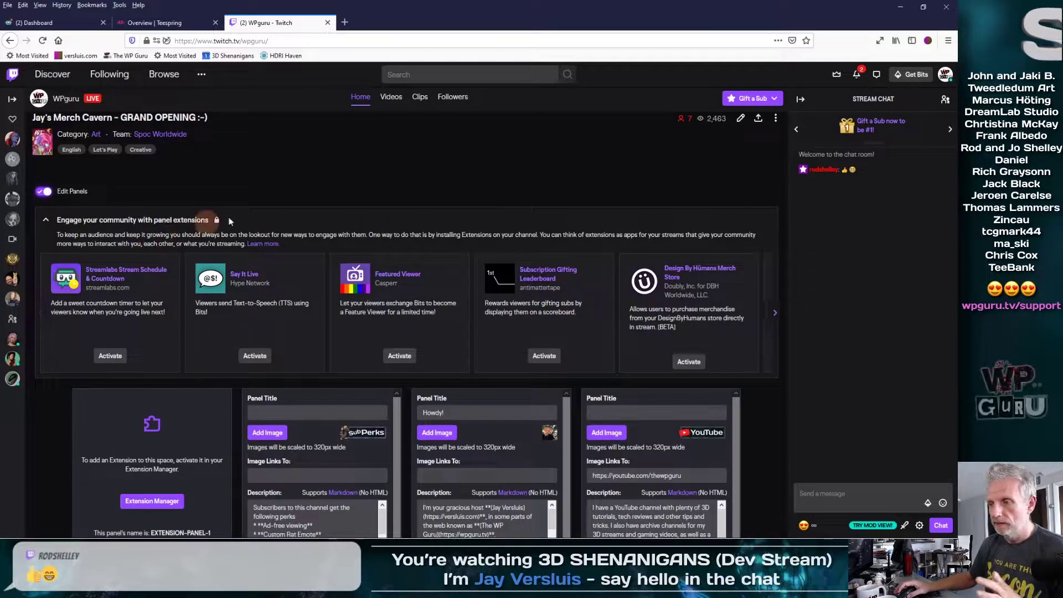
{"action": "scroll", "coordinate": [739, 417], "scroll_direction": "down", "scroll_amount": 4}
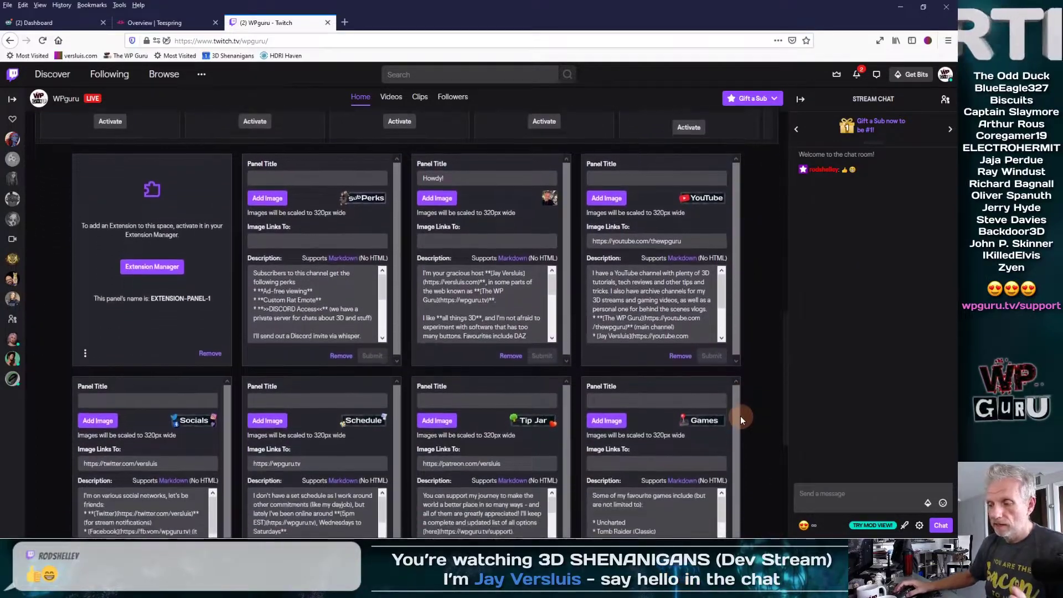
Open the Extension Manager from the empty extension panel among the channel's info panels.
{"action": "scroll", "coordinate": [740, 416], "scroll_direction": "down", "scroll_amount": 1}
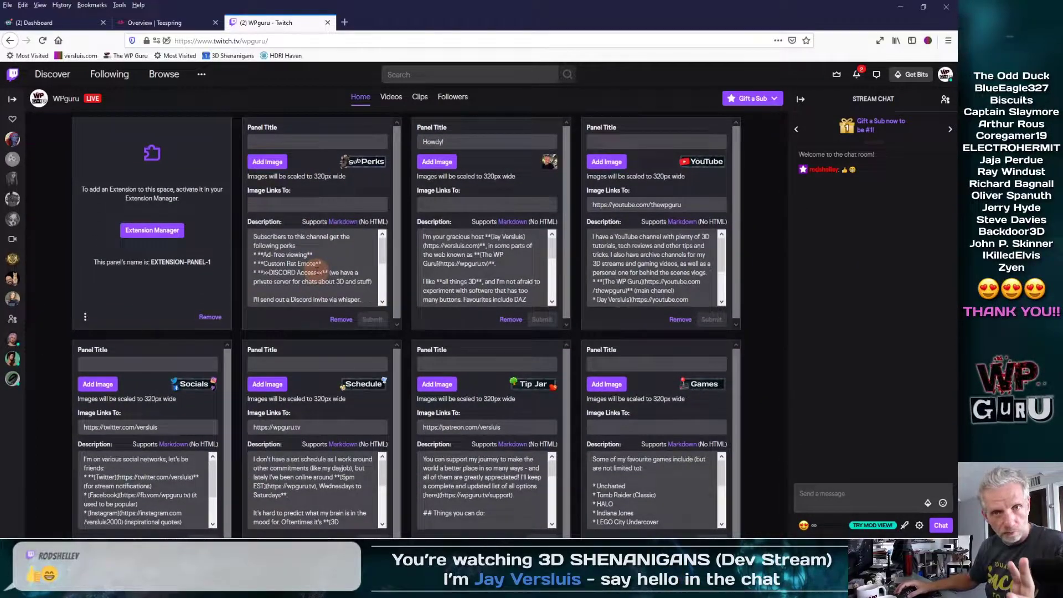
{"action": "scroll", "coordinate": [311, 401], "scroll_direction": "up", "scroll_amount": 1}
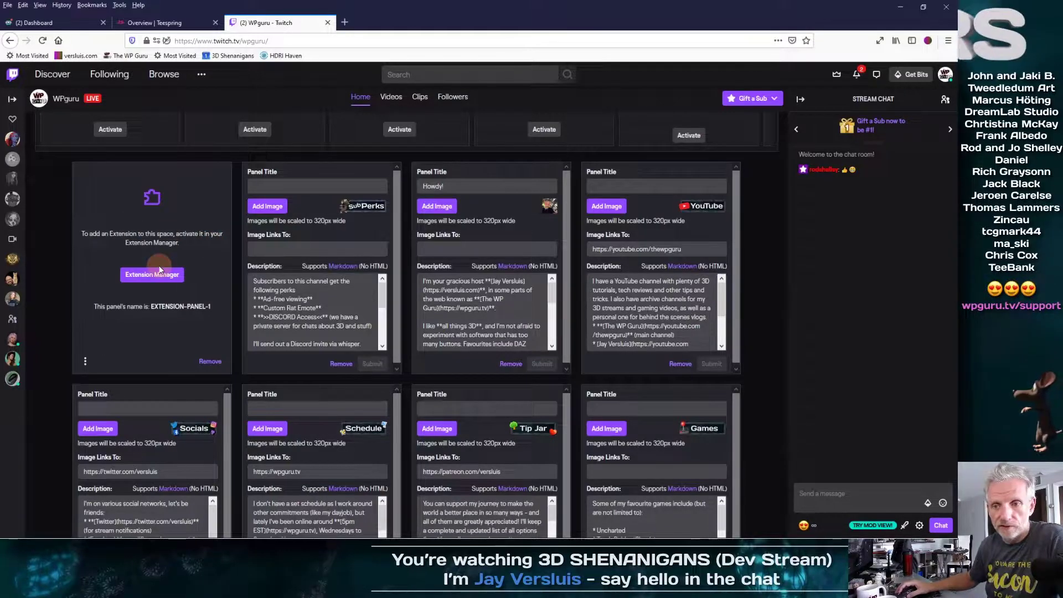
{"action": "scroll", "coordinate": [188, 258], "scroll_direction": "down", "scroll_amount": 1}
{"action": "scroll", "coordinate": [189, 256], "scroll_direction": "down", "scroll_amount": 1}
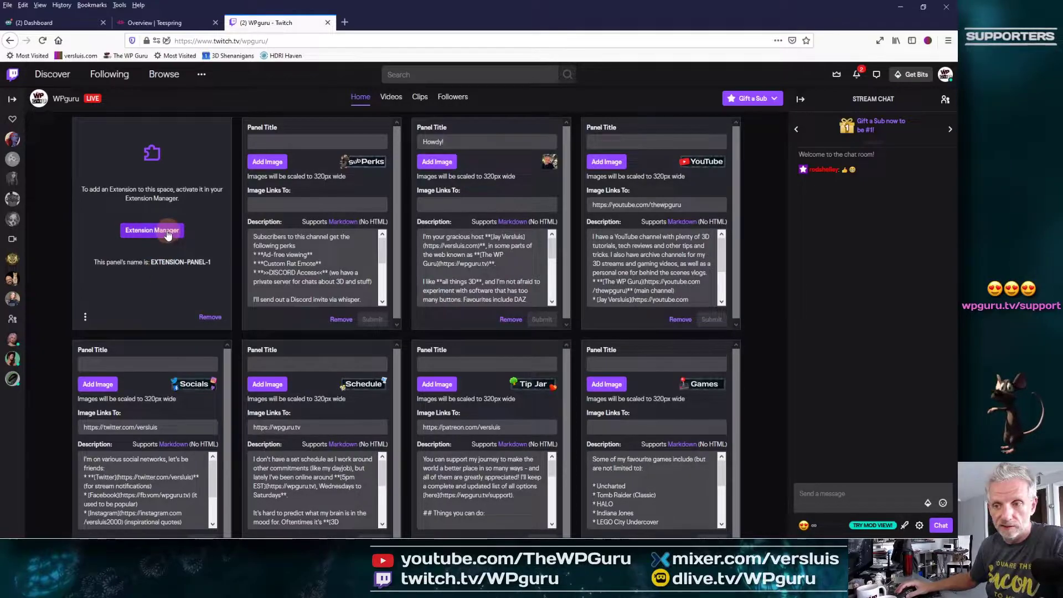
{"action": "left_click", "coordinate": [163, 231]}
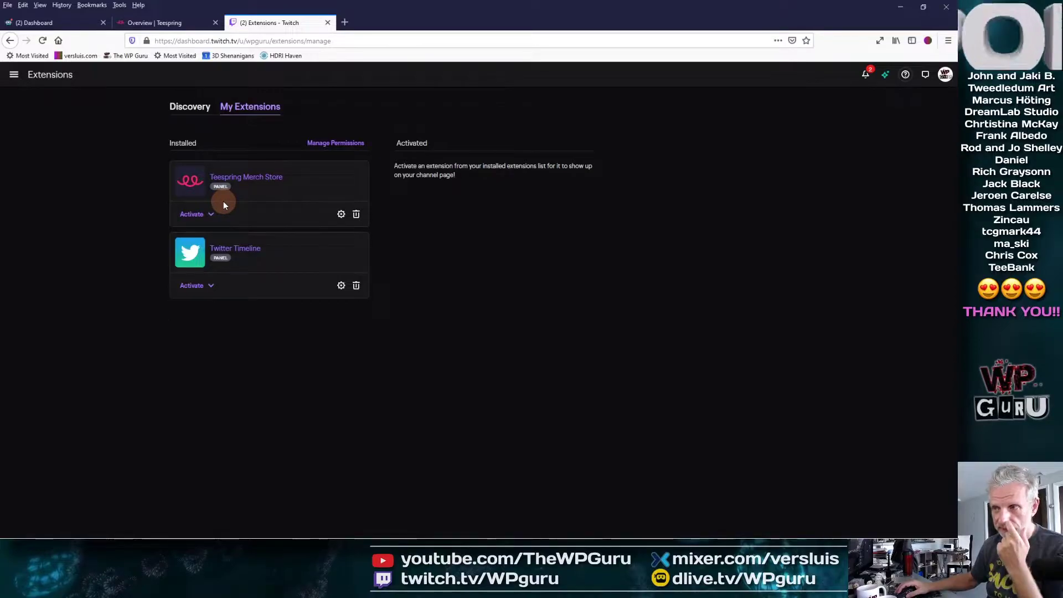
Search the extension discovery catalogue for "teespring".
{"action": "left_click", "coordinate": [191, 109]}
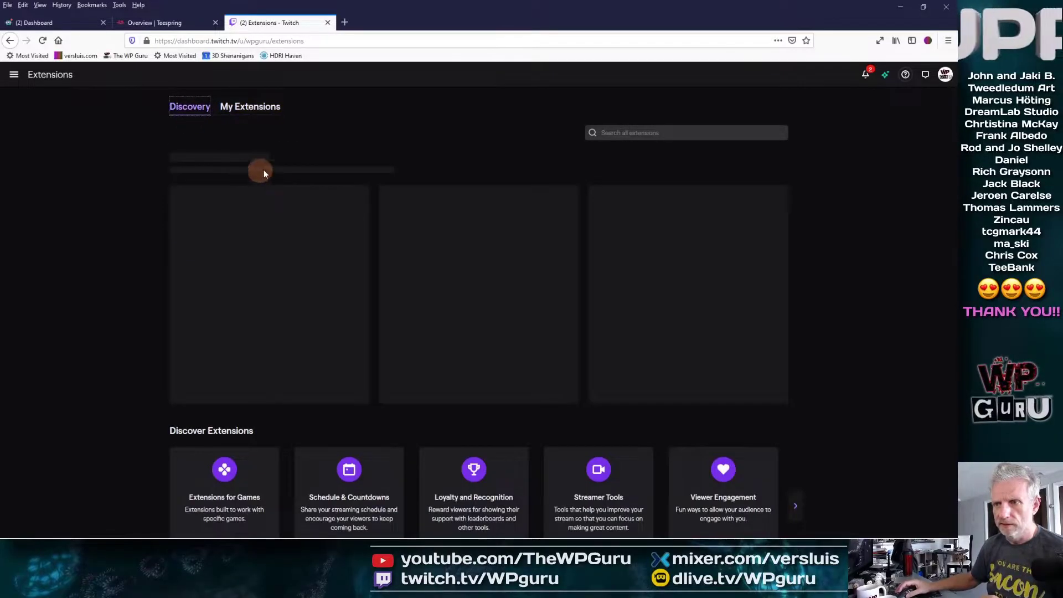
{"action": "left_click", "coordinate": [647, 133]}
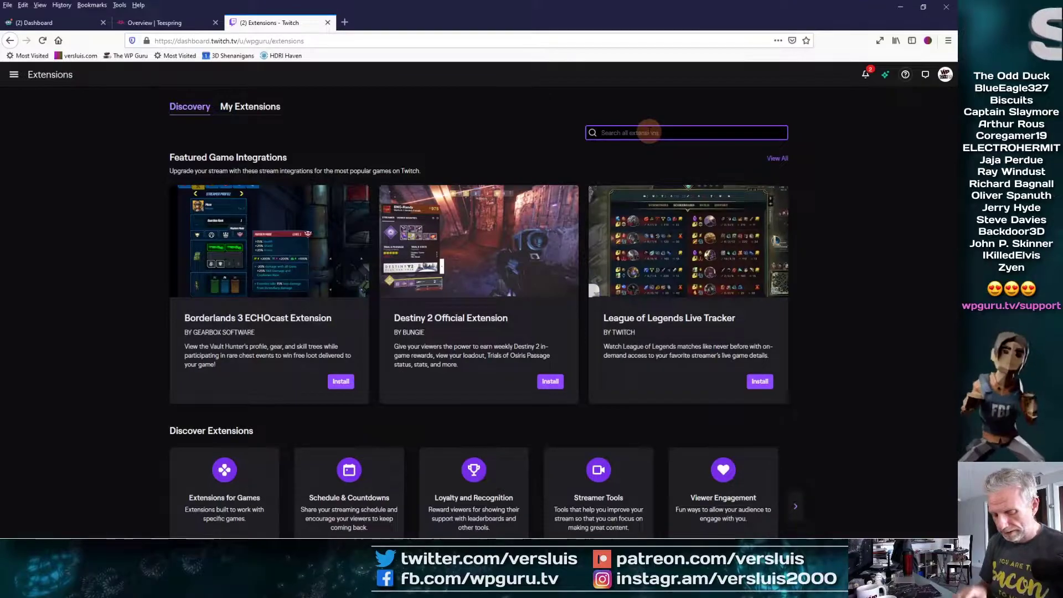
{"action": "type", "text": "teespring"}
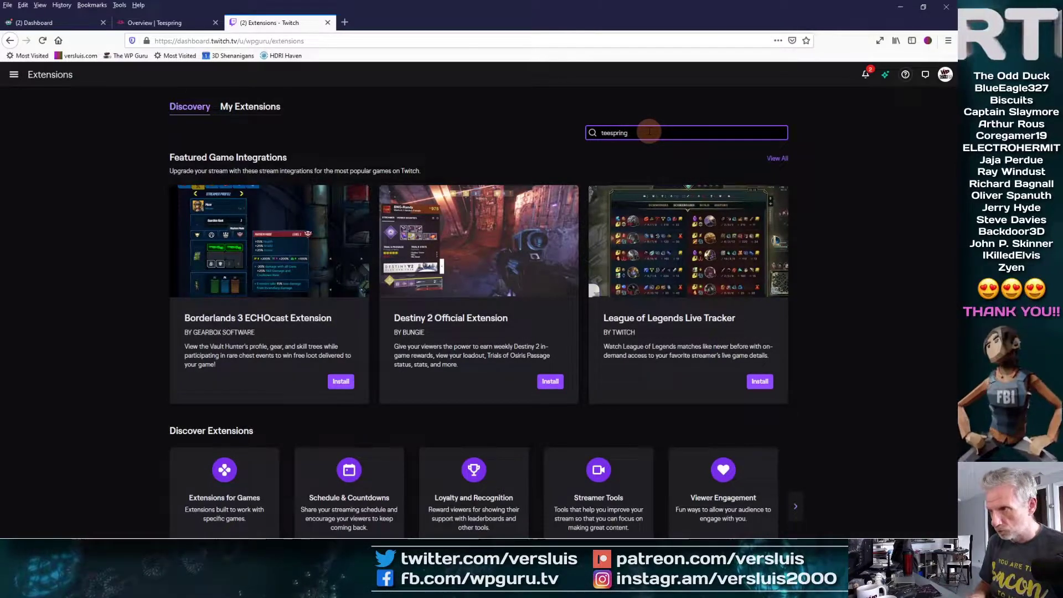
{"action": "key", "text": "Return"}
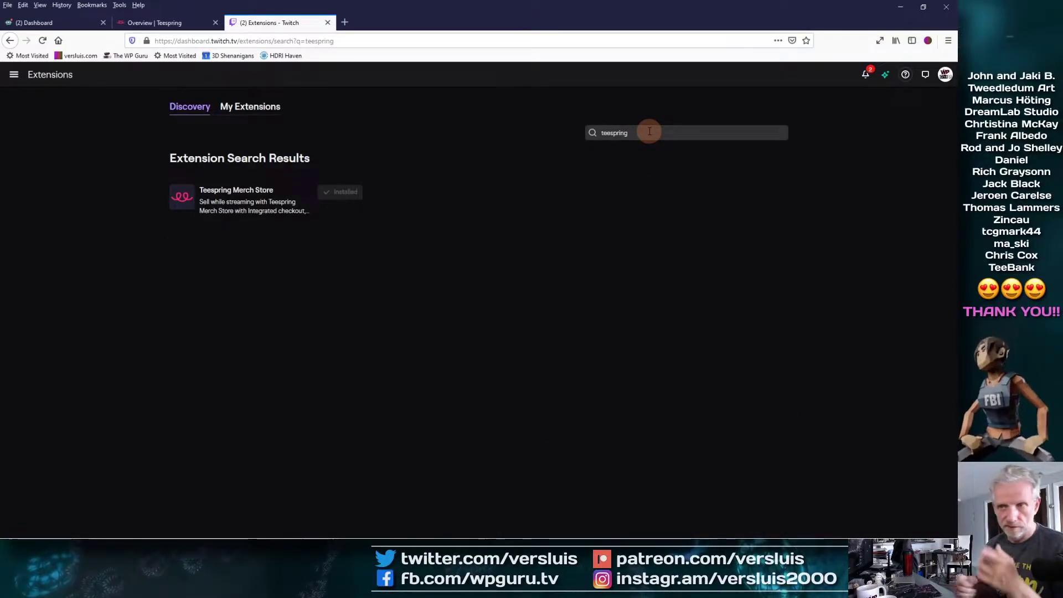
Activate the installed Teespring Merch Store extension as Panel 1 and authorize its access to the Twitch account.
{"action": "left_click", "coordinate": [240, 108]}
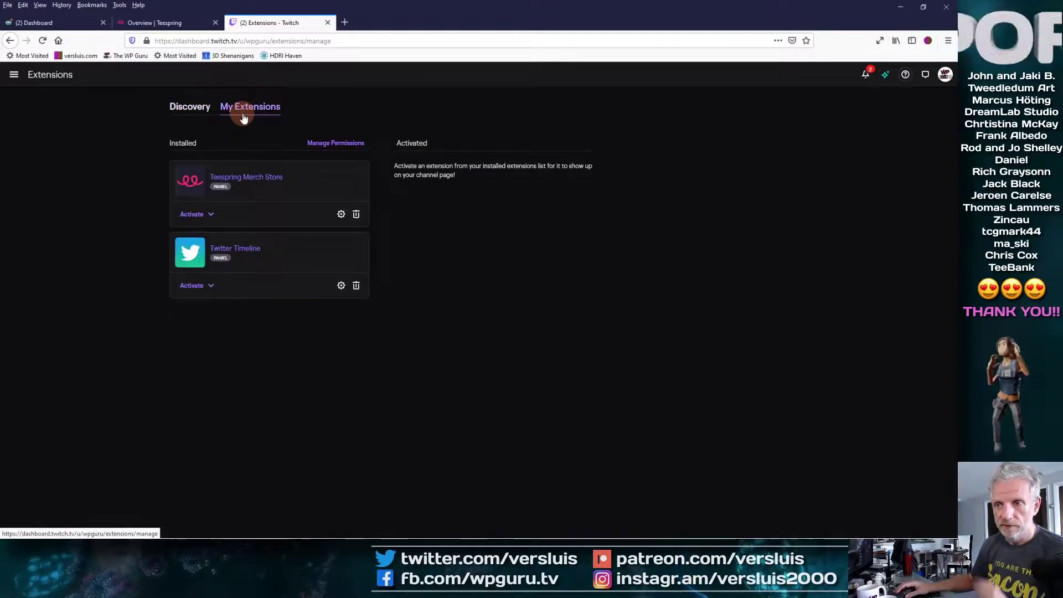
{"action": "left_click", "coordinate": [198, 216]}
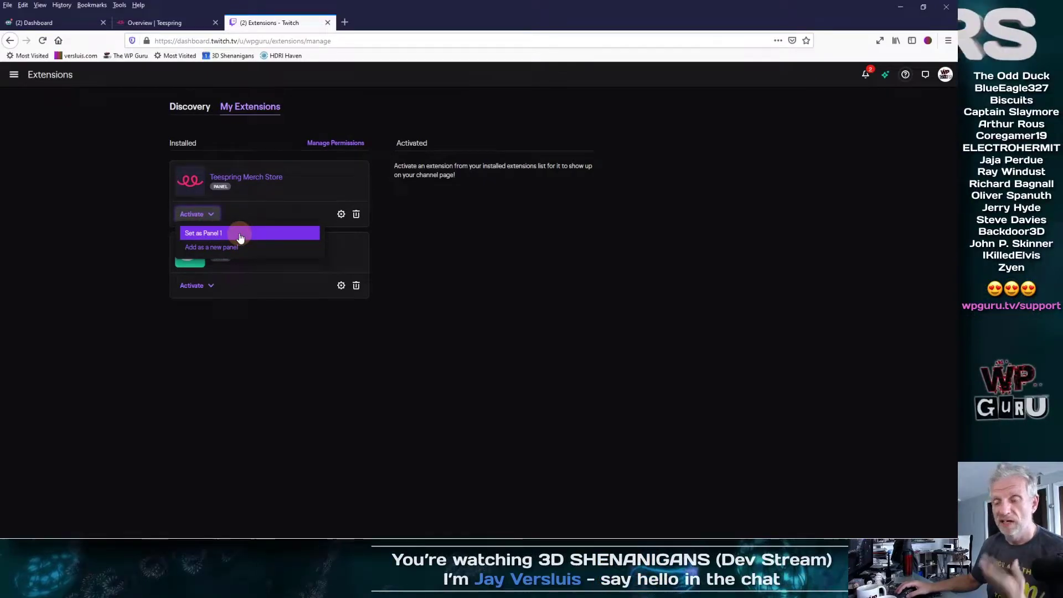
{"action": "left_click", "coordinate": [240, 234]}
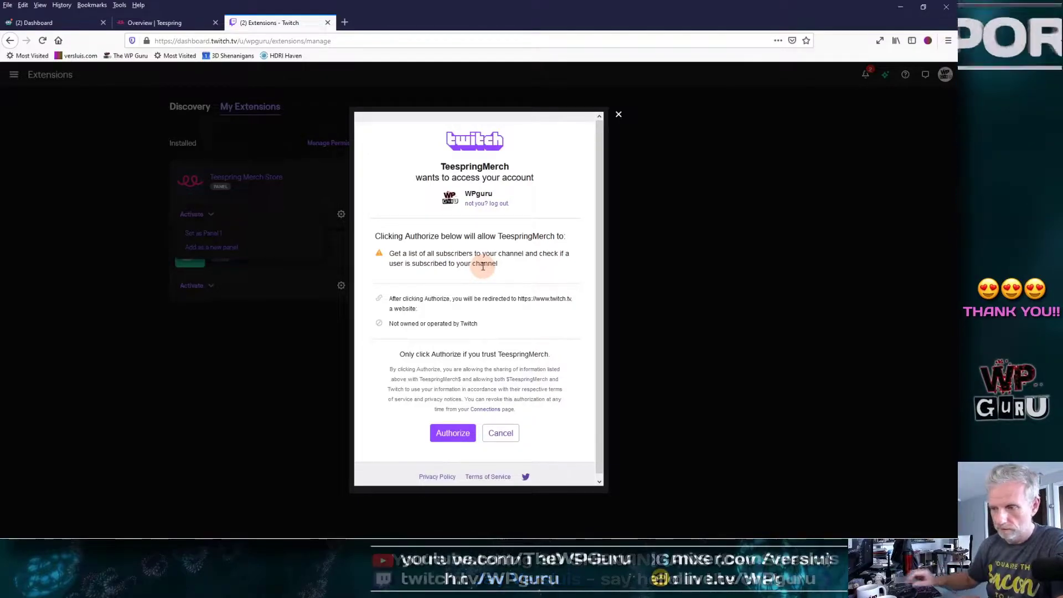
{"action": "left_click", "coordinate": [460, 434]}
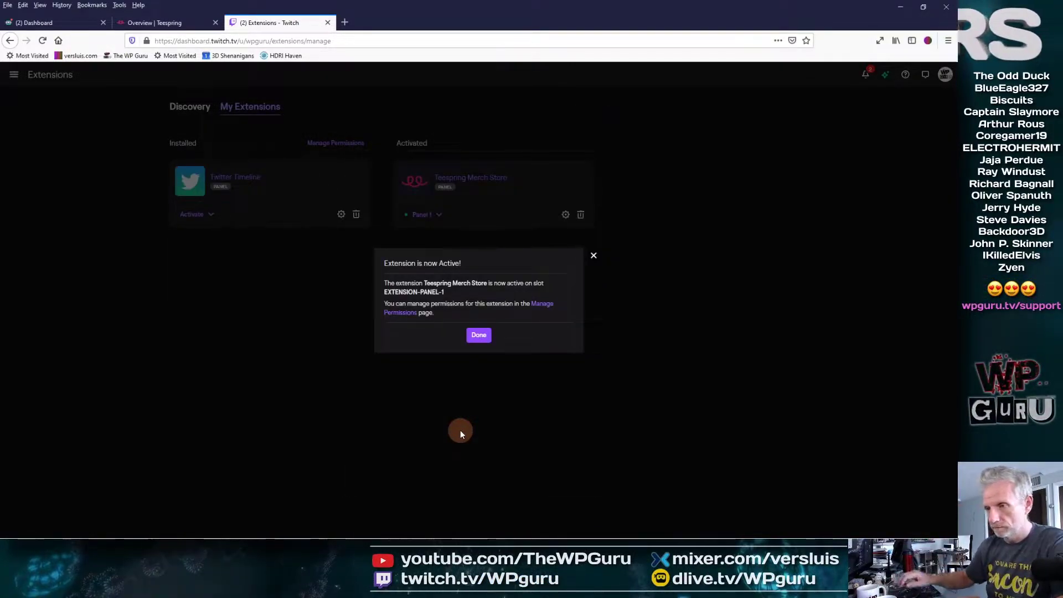
{"action": "left_click", "coordinate": [479, 336]}
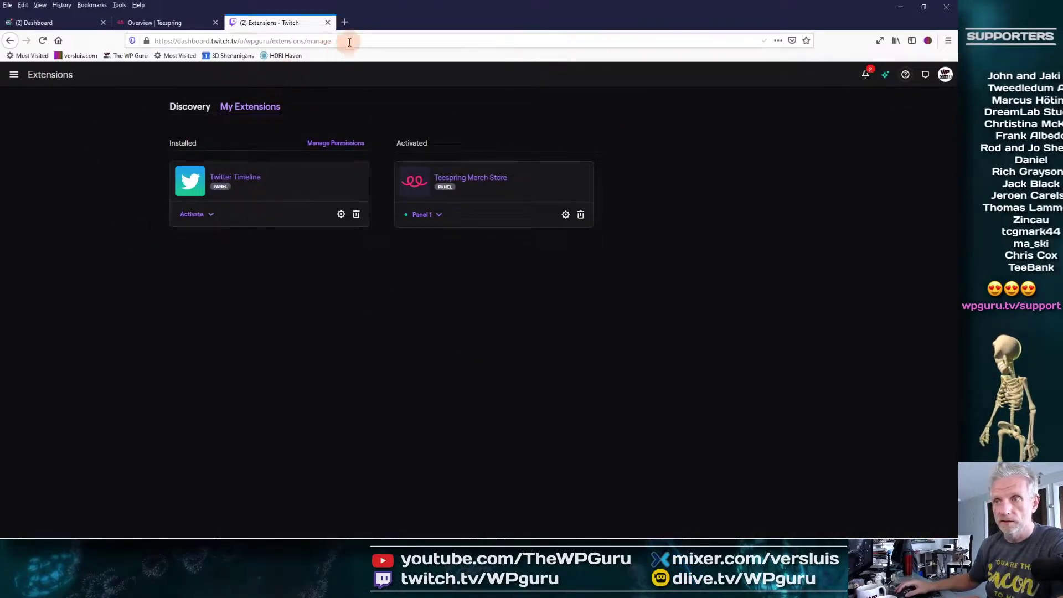
Go to the public channel page at twitch.tv/wpguru in the same tab and pause the stream.
{"action": "left_click", "coordinate": [418, 37]}
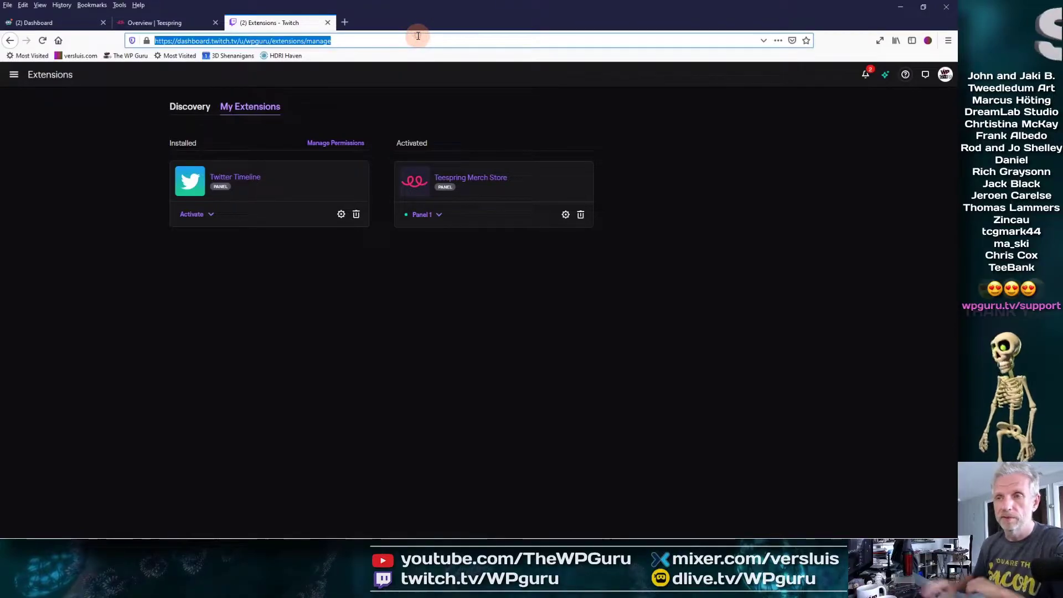
{"action": "key", "text": "End"}
{"action": "key", "text": "BackSpace"}
{"action": "key", "text": "BackSpace"}
{"action": "key", "text": "BackSpace"}
{"action": "key", "text": "BackSpace"}
{"action": "key", "text": "BackSpace"}
{"action": "key", "text": "BackSpace"}
{"action": "key", "text": "BackSpace"}
{"action": "key", "text": "BackSpace"}
{"action": "key", "text": "BackSpace"}
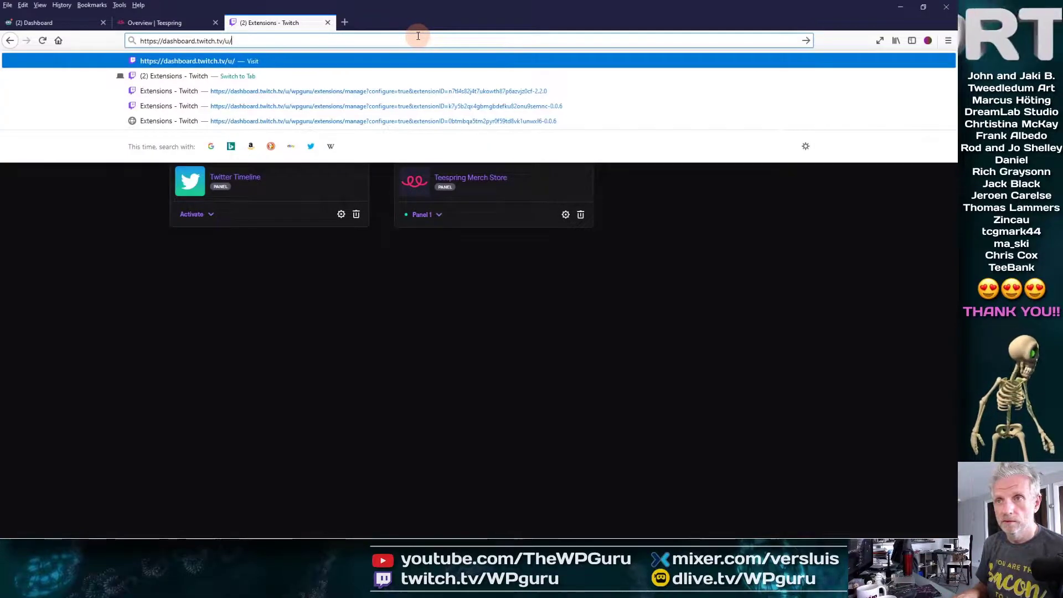
{"action": "key", "text": "BackSpace"}
{"action": "key", "text": "BackSpace"}
{"action": "key", "text": "BackSpace"}
{"action": "key", "text": "BackSpace"}
{"action": "key", "text": "BackSpace"}
{"action": "key", "text": "BackSpace"}
{"action": "key", "text": "BackSpace"}
{"action": "key", "text": "BackSpace"}
{"action": "type", "text": "tw"}
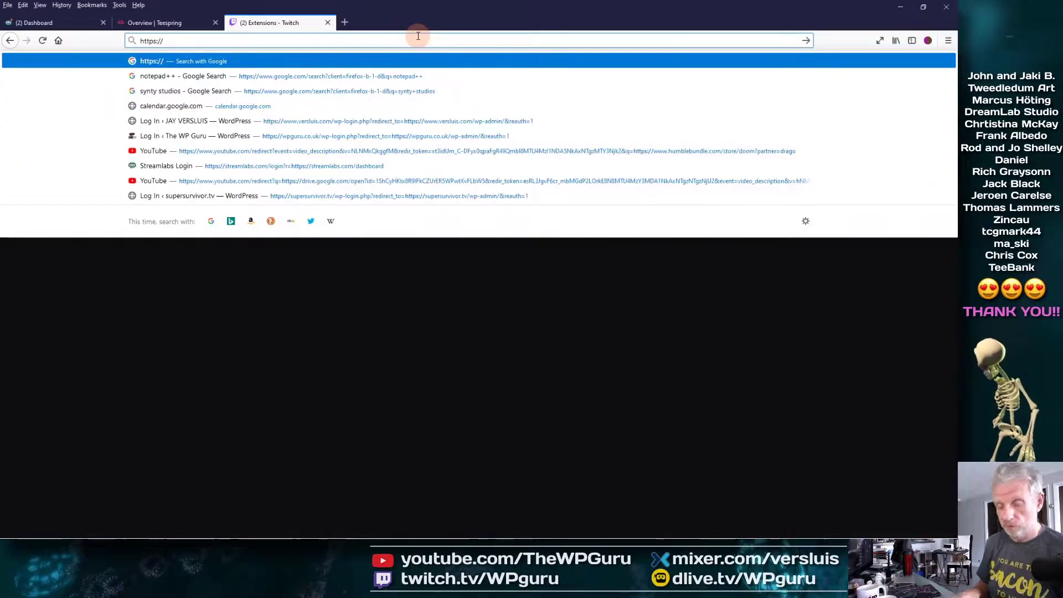
{"action": "type", "text": "itch.tv/wpguru/"}
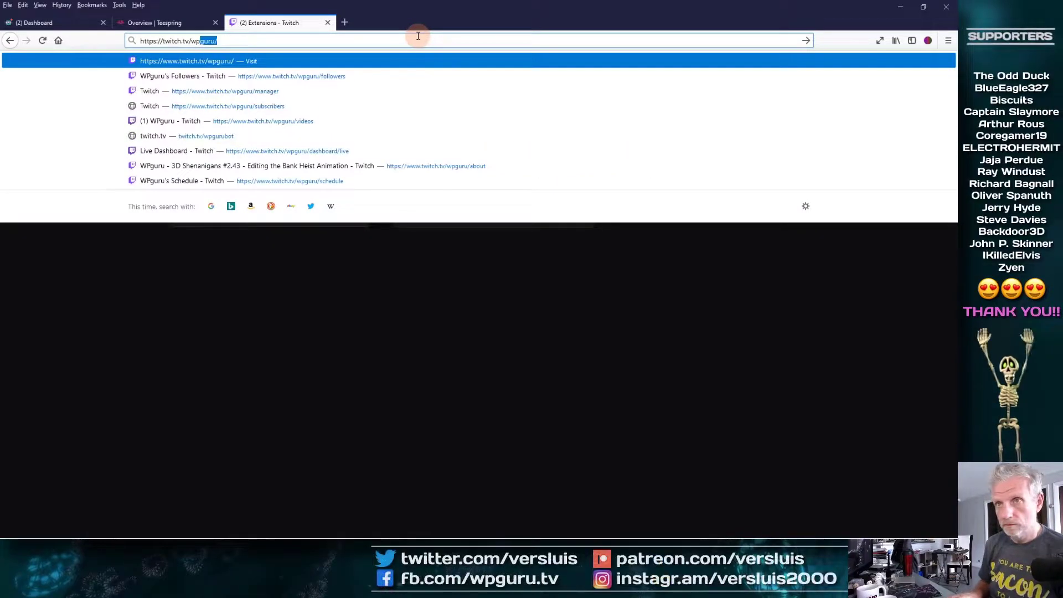
{"action": "key", "text": "Return"}
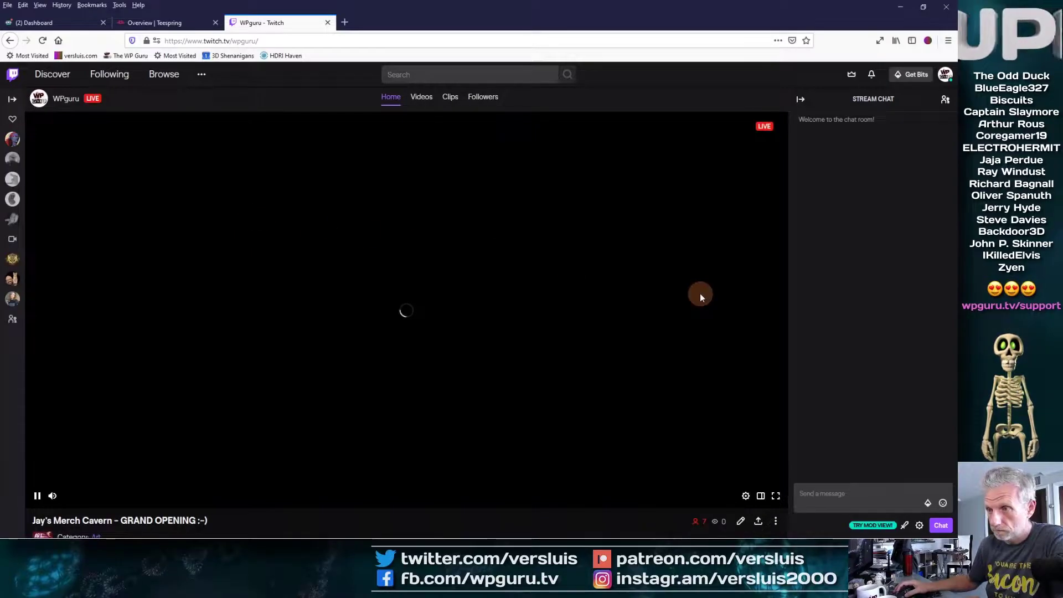
{"action": "left_click", "coordinate": [37, 495]}
Close the floating mini player and check the Teespring Merch Store panel and its options.
{"action": "scroll", "coordinate": [429, 459], "scroll_direction": "down", "scroll_amount": 8}
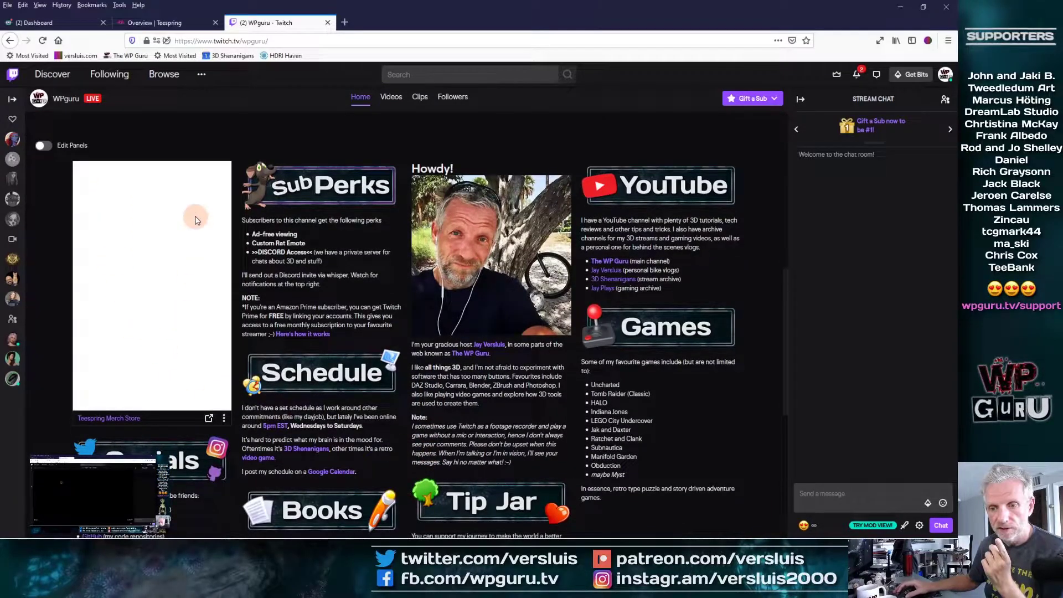
{"action": "left_click", "coordinate": [160, 464]}
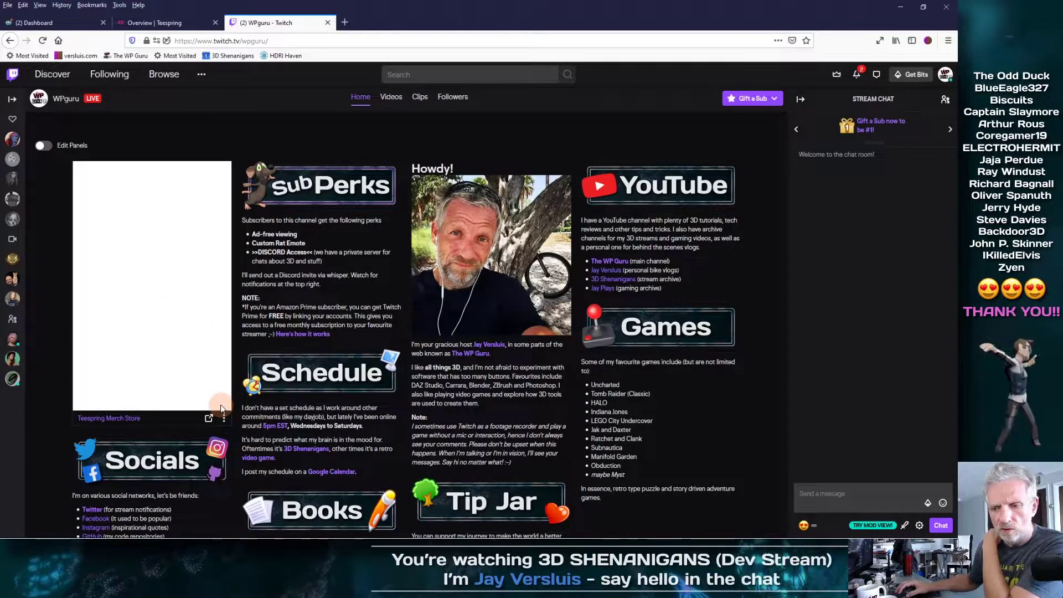
{"action": "left_click", "coordinate": [224, 422]}
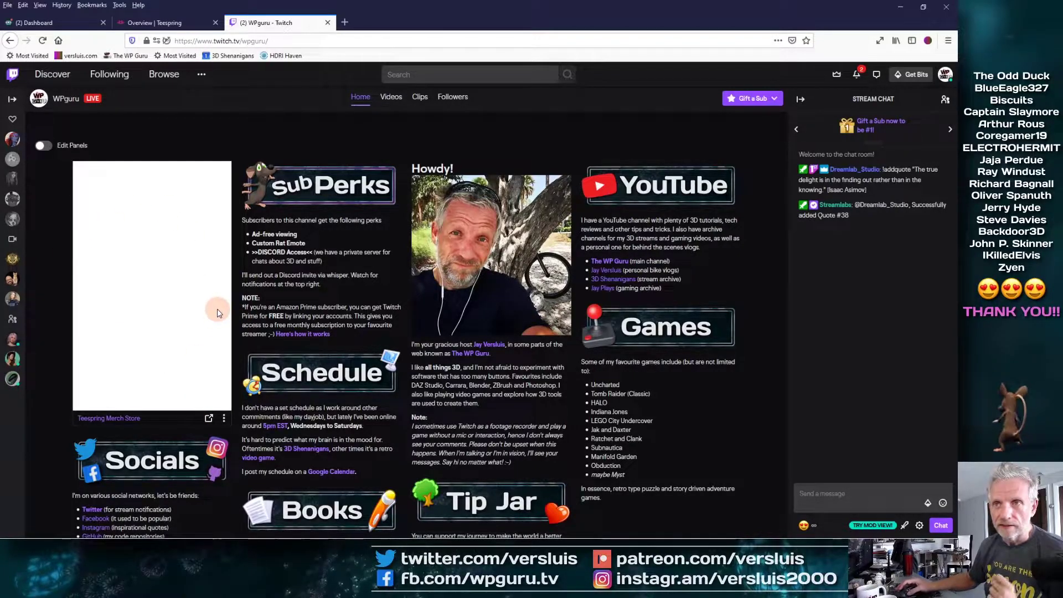
Switch to the Teespring tab, open the WP Guru Mug listing for editing, and review its details and prices.
{"action": "left_click", "coordinate": [158, 23]}
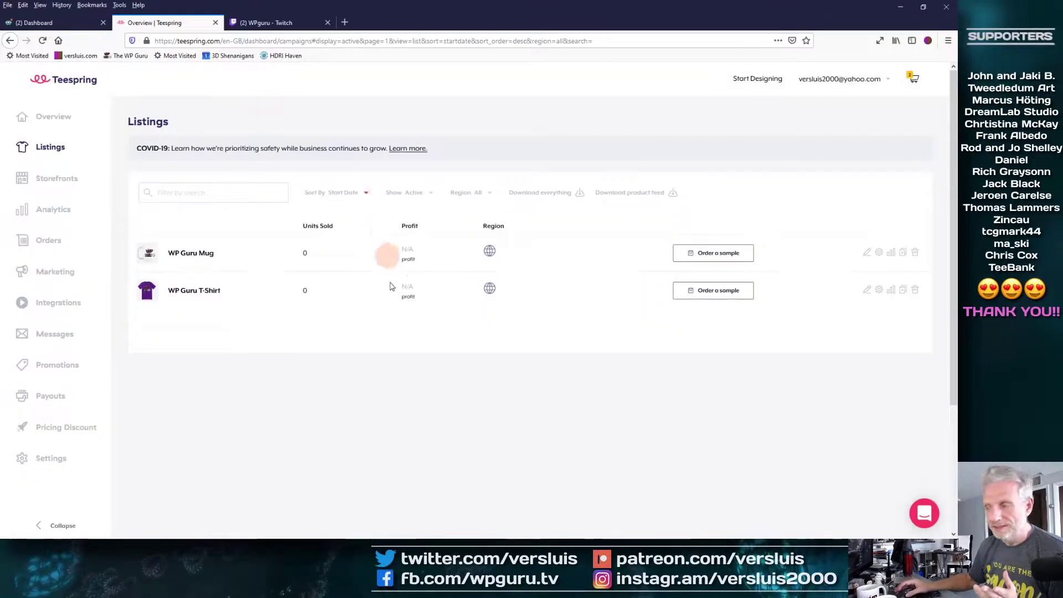
{"action": "left_click", "coordinate": [867, 253]}
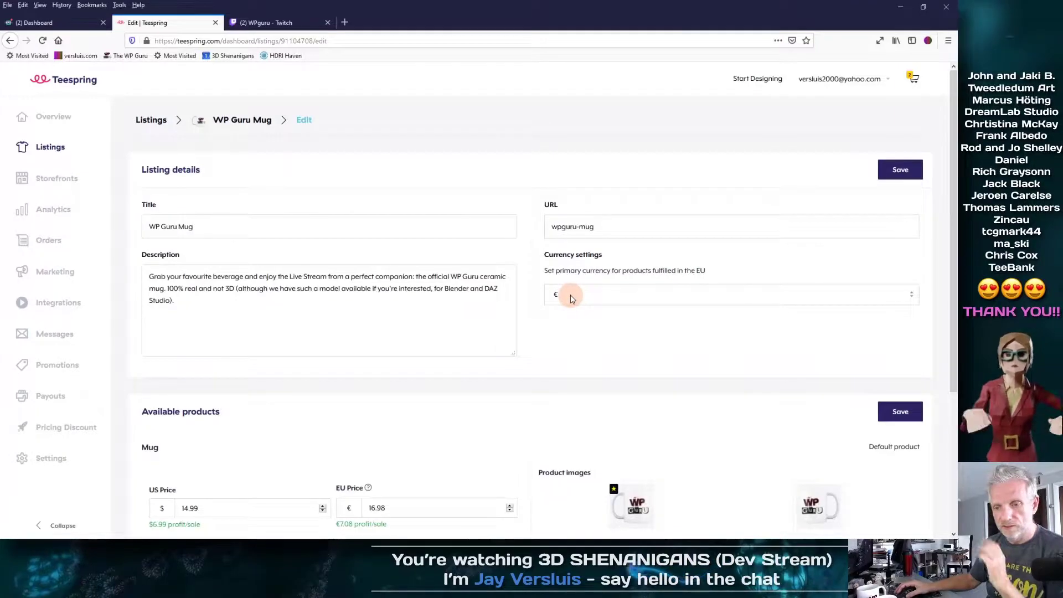
{"action": "scroll", "coordinate": [516, 366], "scroll_direction": "down", "scroll_amount": 1}
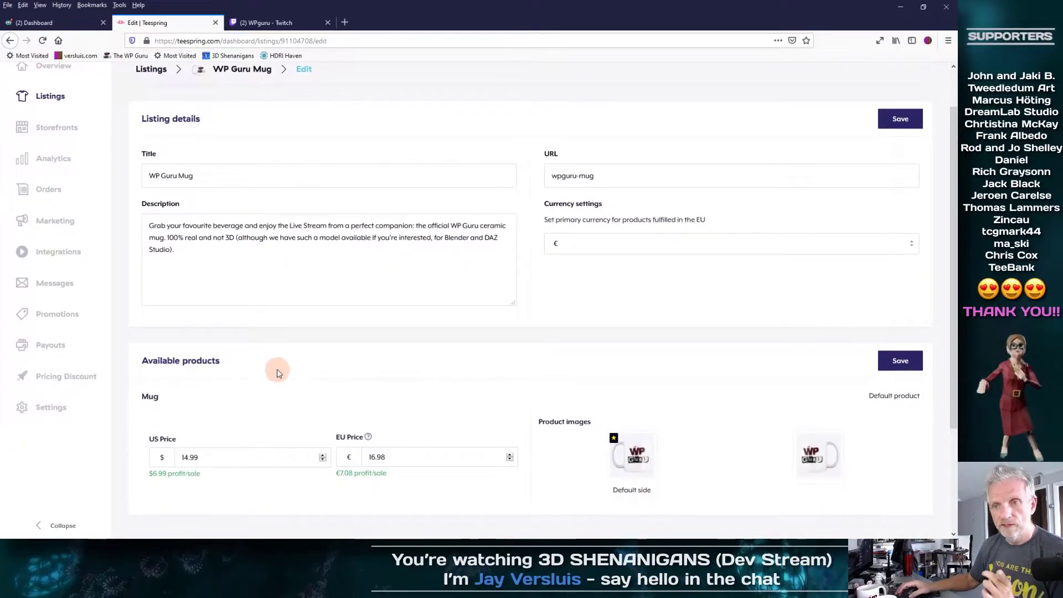
{"action": "scroll", "coordinate": [462, 346], "scroll_direction": "down", "scroll_amount": 3}
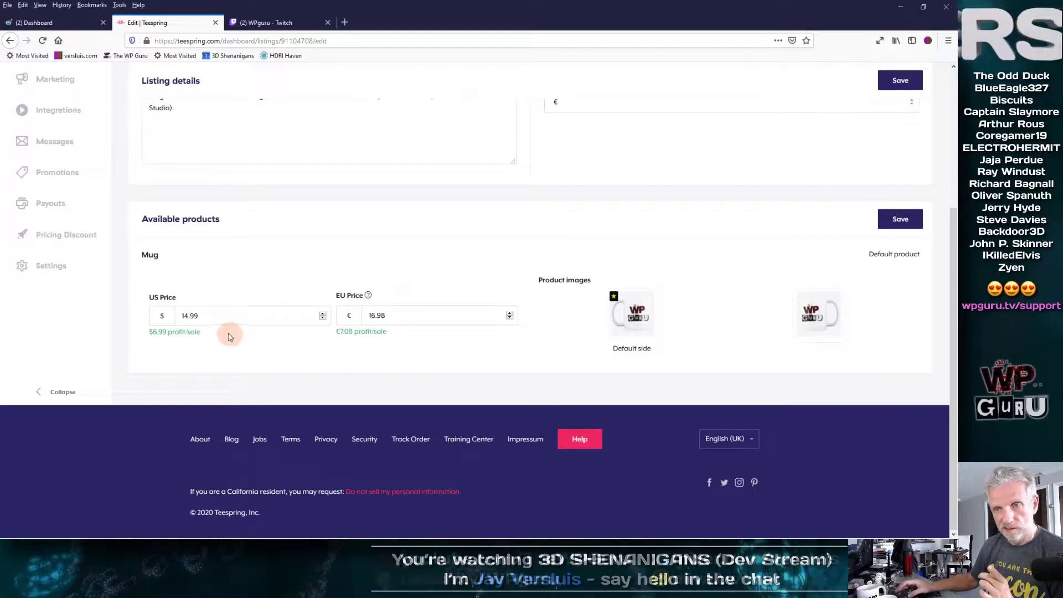
{"action": "scroll", "coordinate": [248, 274], "scroll_direction": "up", "scroll_amount": 1}
{"action": "scroll", "coordinate": [248, 271], "scroll_direction": "up", "scroll_amount": 4}
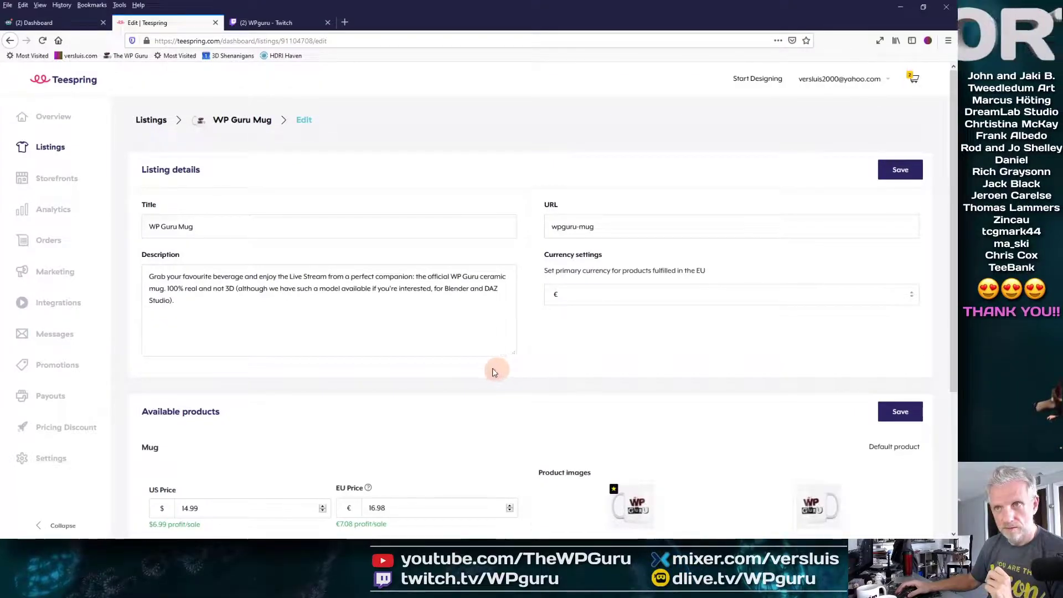
Look through the Teespring shopping cart page and return to the mug listing.
{"action": "left_click", "coordinate": [915, 80]}
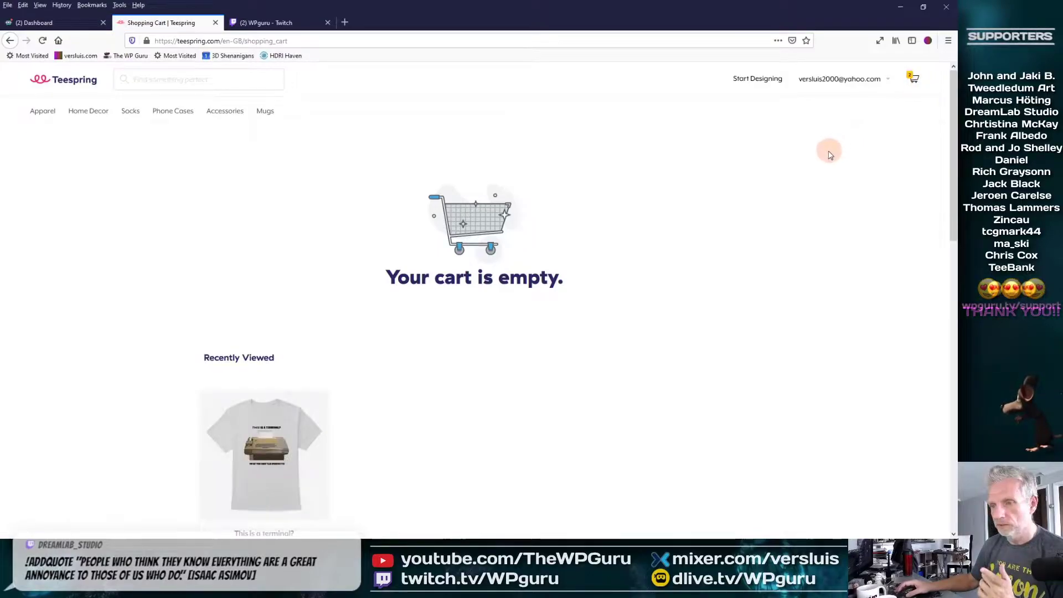
{"action": "scroll", "coordinate": [487, 272], "scroll_direction": "down", "scroll_amount": 3}
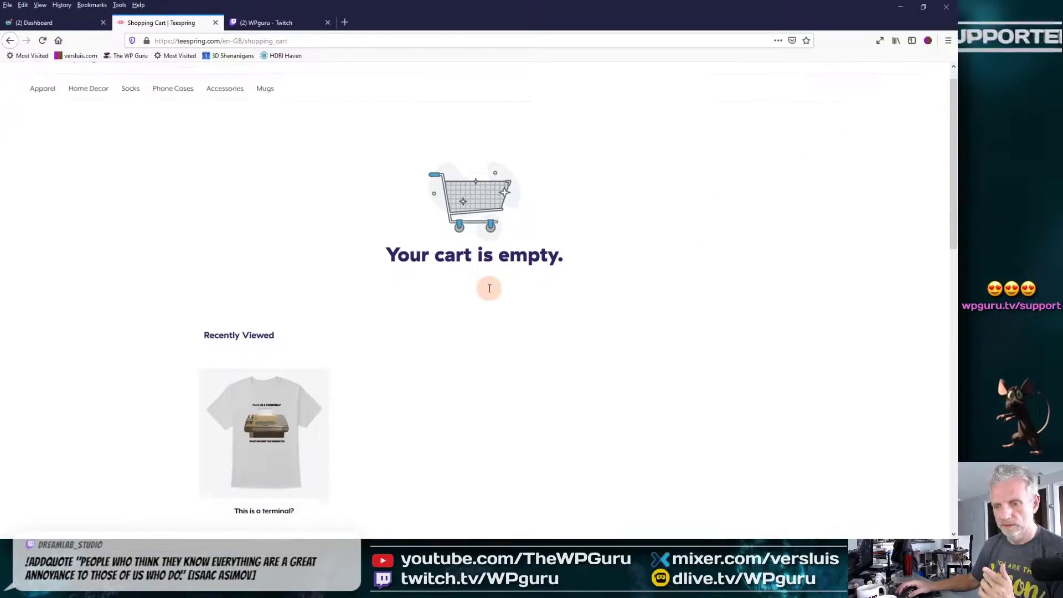
{"action": "scroll", "coordinate": [489, 291], "scroll_direction": "up", "scroll_amount": 3}
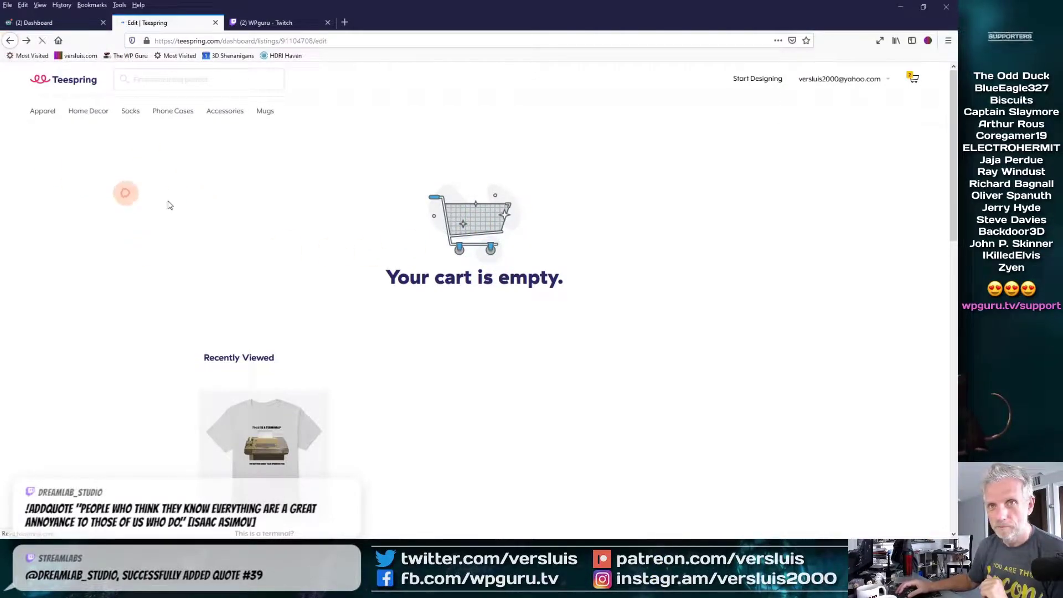
Open the account's Storefronts page and view the Jay's Merch Cavern store in a new browser tab.
{"action": "left_click", "coordinate": [868, 83]}
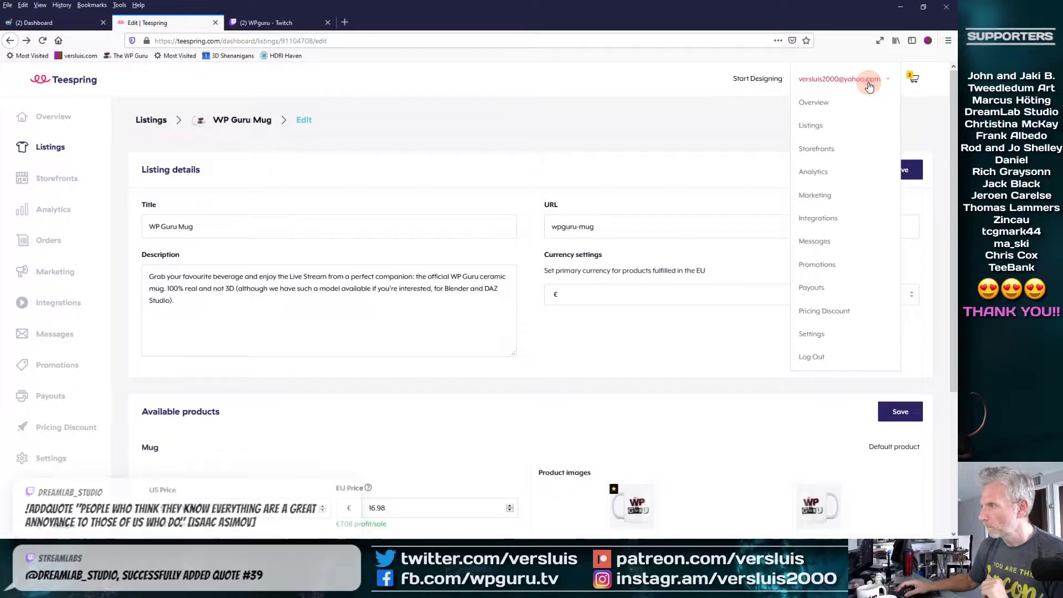
{"action": "left_click", "coordinate": [817, 149]}
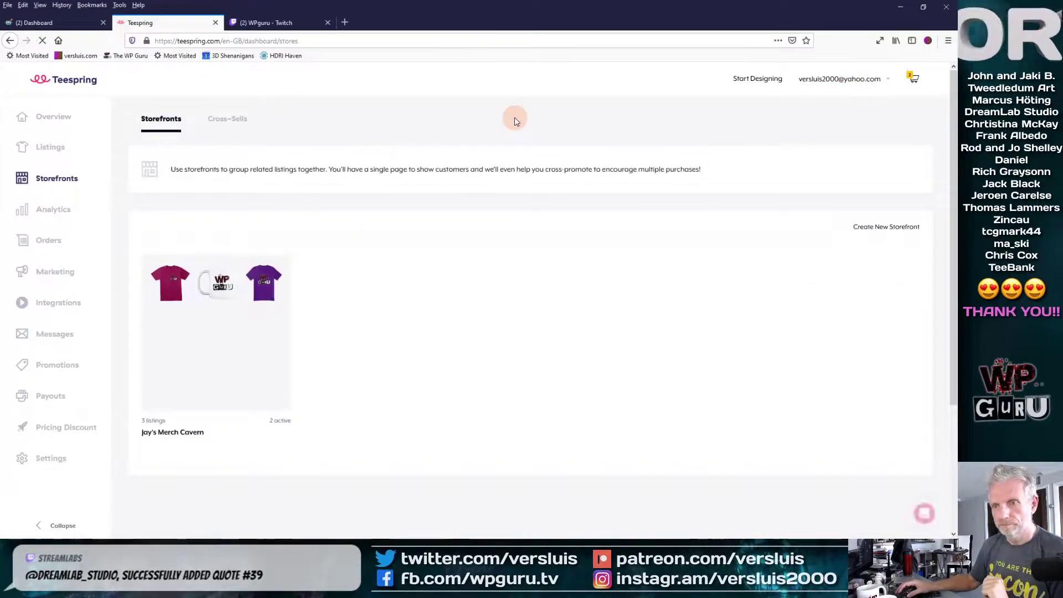
{"action": "mouse_move", "coordinate": [197, 434]}
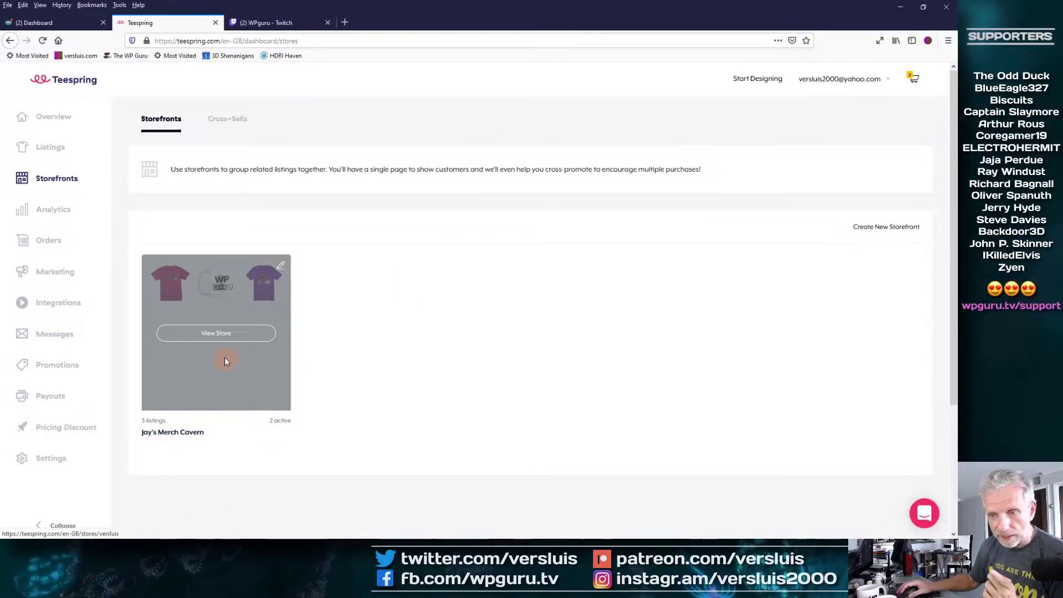
{"action": "right_click", "coordinate": [221, 338]}
{"action": "left_click", "coordinate": [271, 22]}
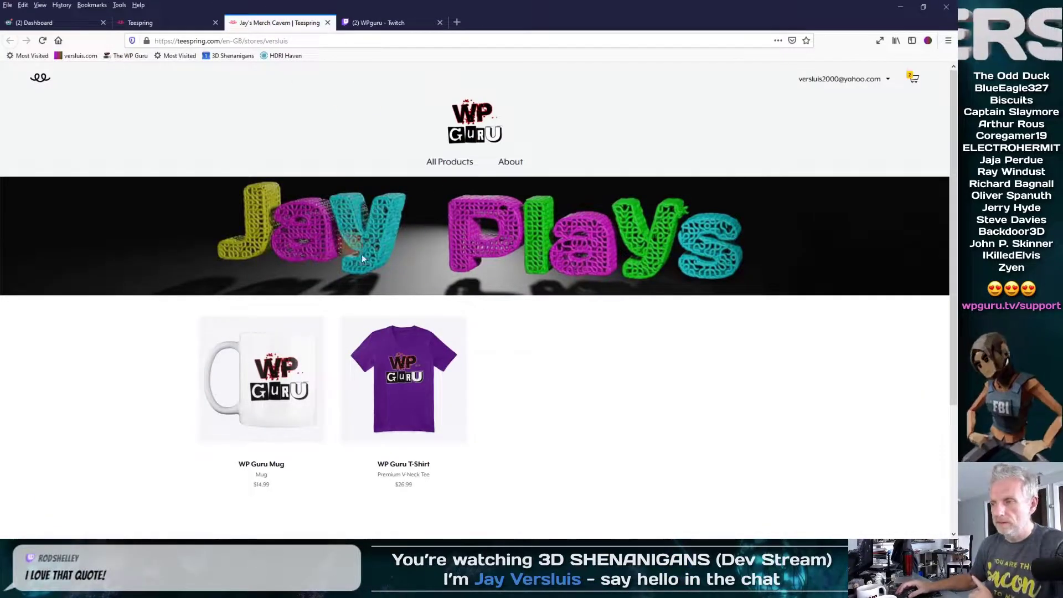
Show the About page of the merch store.
{"action": "left_click", "coordinate": [159, 332]}
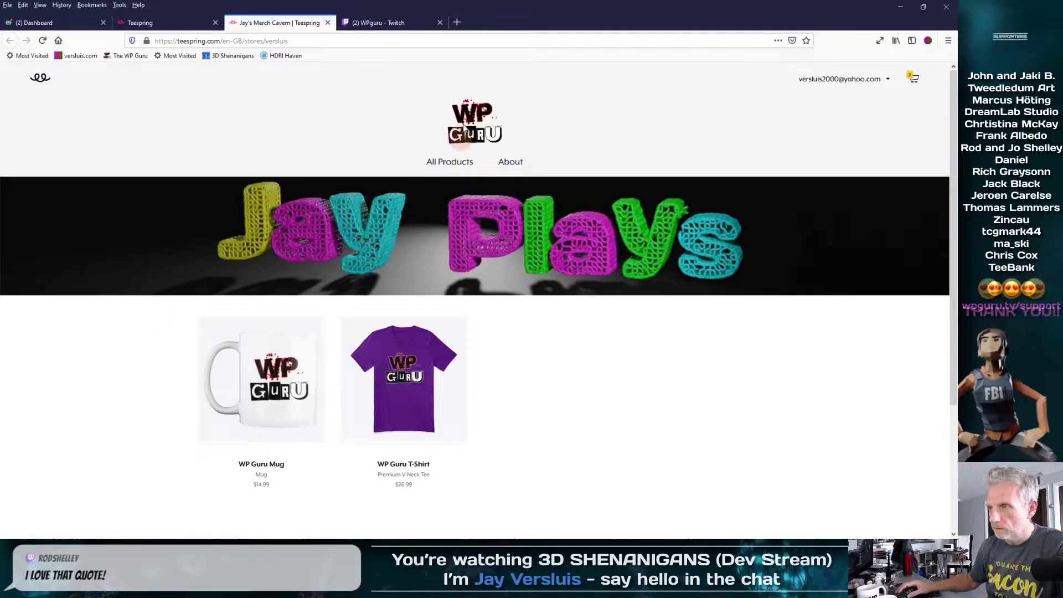
{"action": "left_click", "coordinate": [512, 163]}
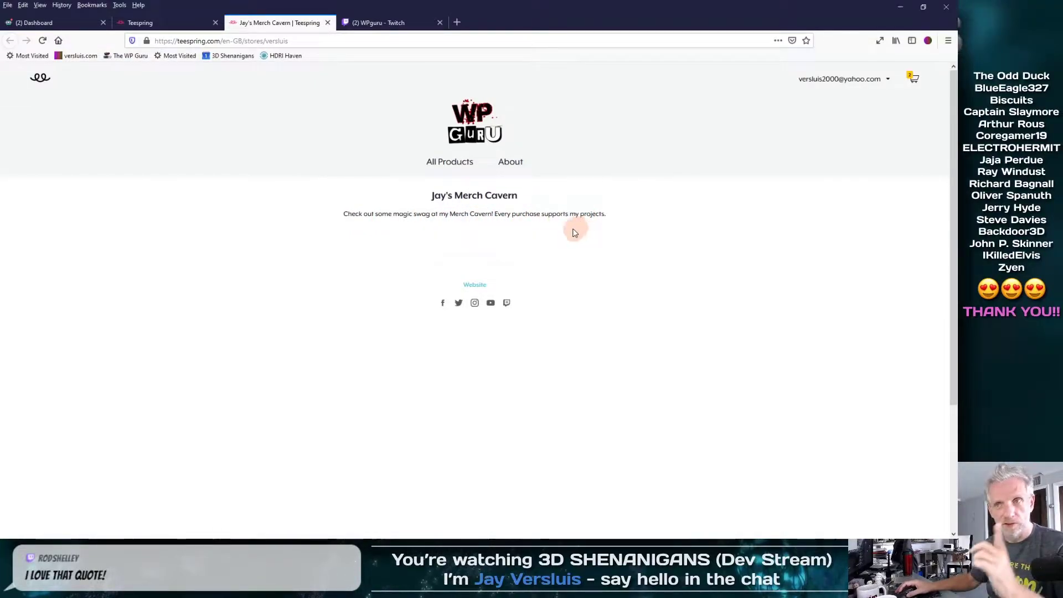
Show all products in the Jay's Merch Cavern store and view the mug and T-shirt listings.
{"action": "left_click", "coordinate": [450, 161]}
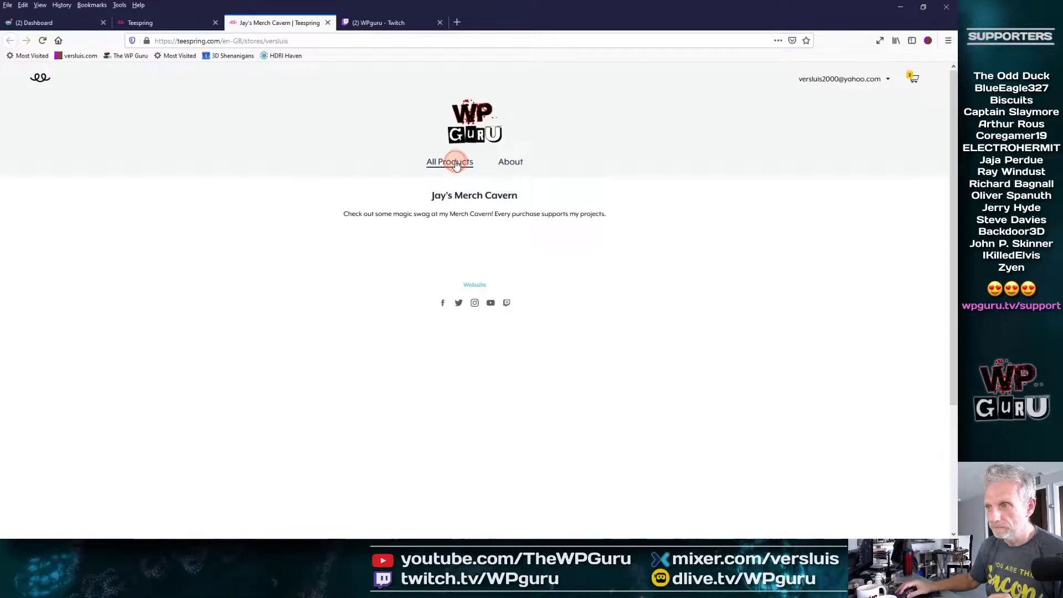
{"action": "scroll", "coordinate": [221, 373], "scroll_direction": "down", "scroll_amount": 3}
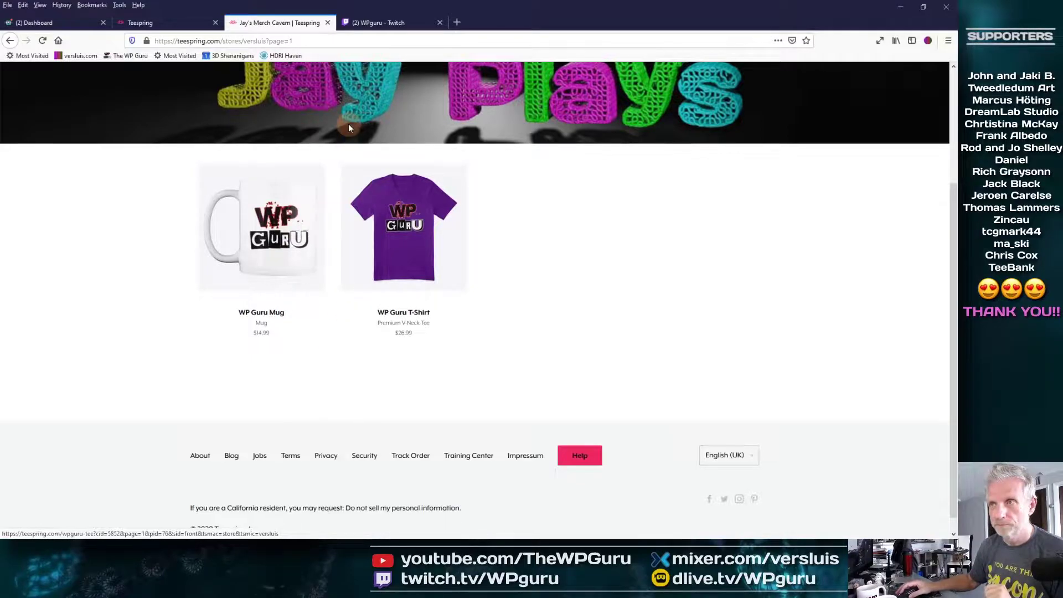
Switch to the Twitch channel tab, reload the page and check the Teespring Merch Store panel.
{"action": "left_click", "coordinate": [366, 22]}
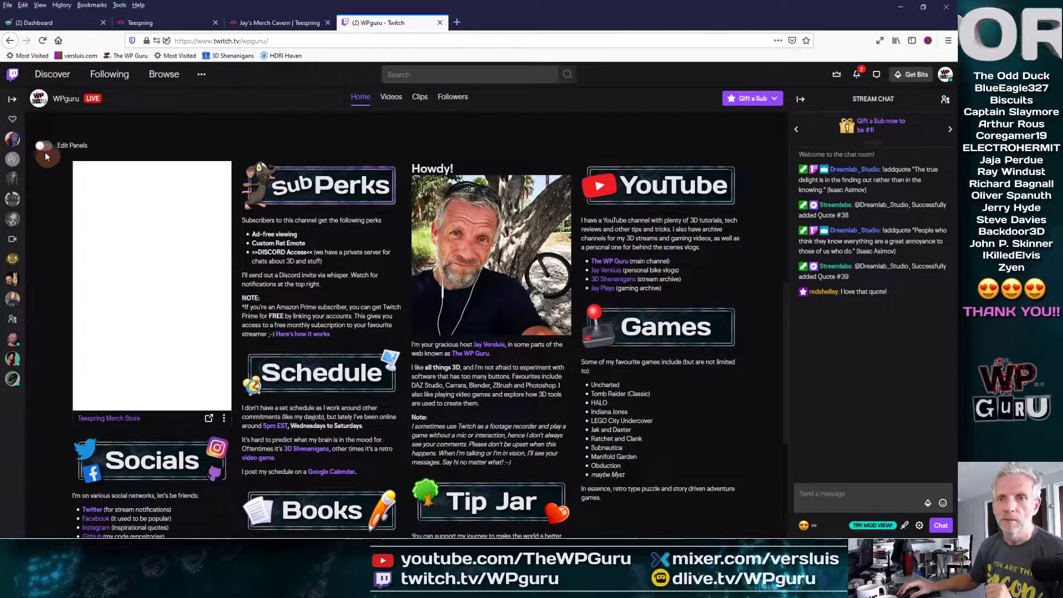
{"action": "key", "text": "F5"}
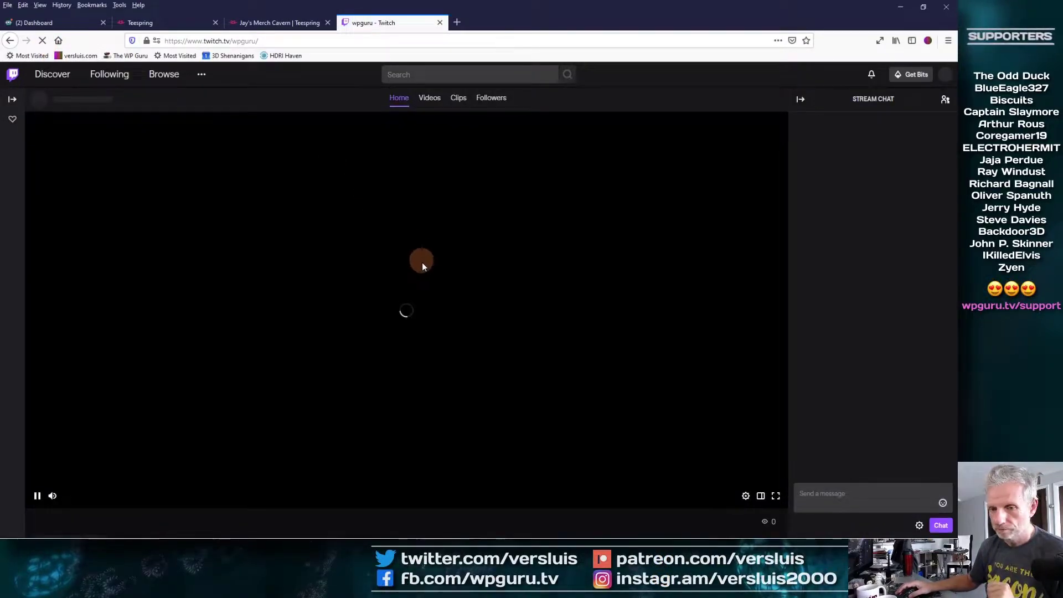
{"action": "scroll", "coordinate": [427, 272], "scroll_direction": "down", "scroll_amount": 8}
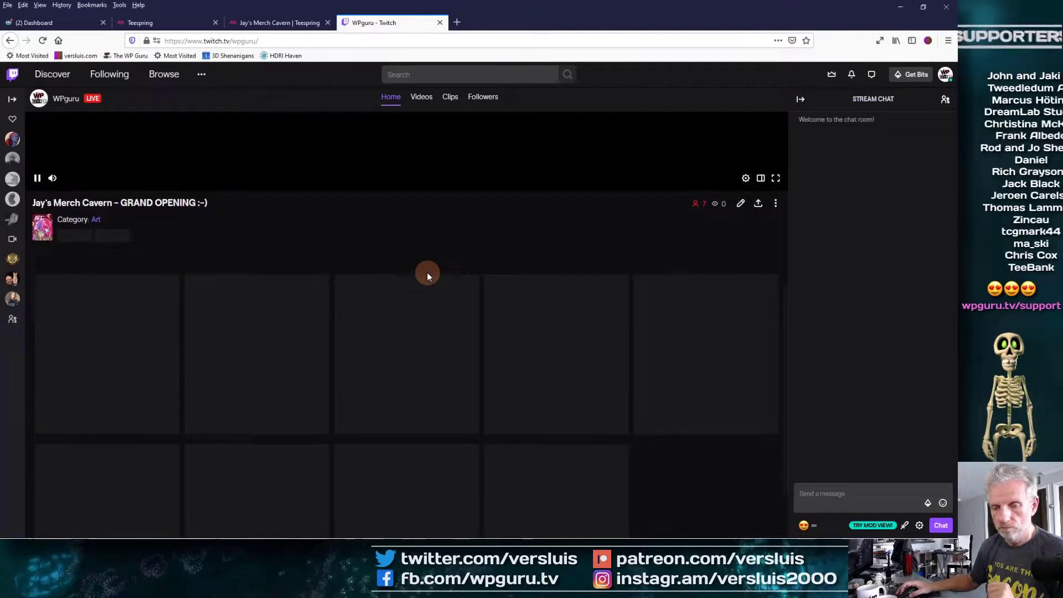
{"action": "scroll", "coordinate": [427, 273], "scroll_direction": "down", "scroll_amount": 2}
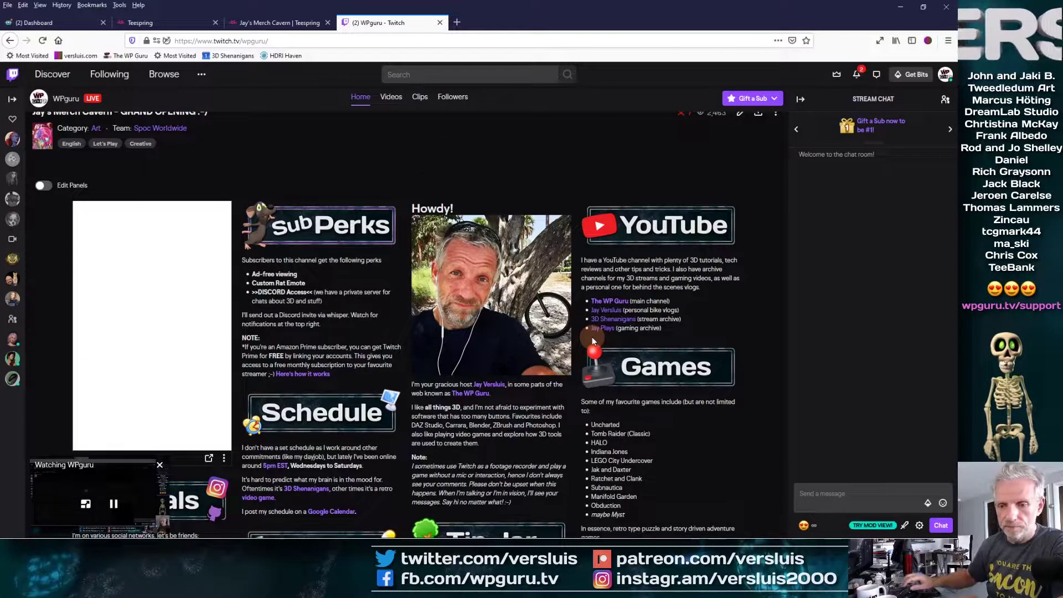
{"action": "scroll", "coordinate": [592, 337], "scroll_direction": "down", "scroll_amount": 3}
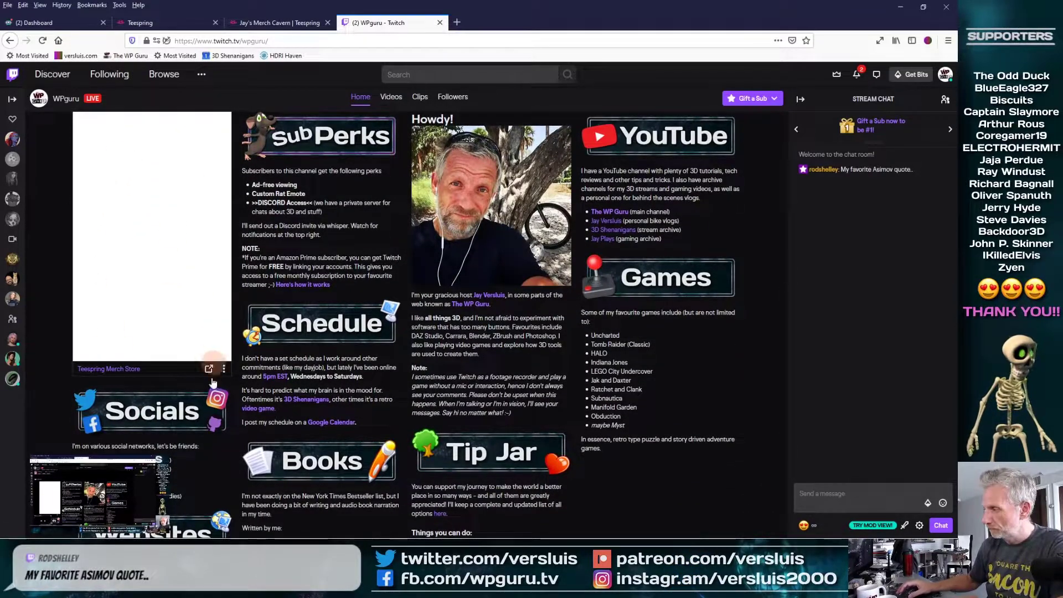
{"action": "scroll", "coordinate": [178, 465], "scroll_direction": "up", "scroll_amount": 2}
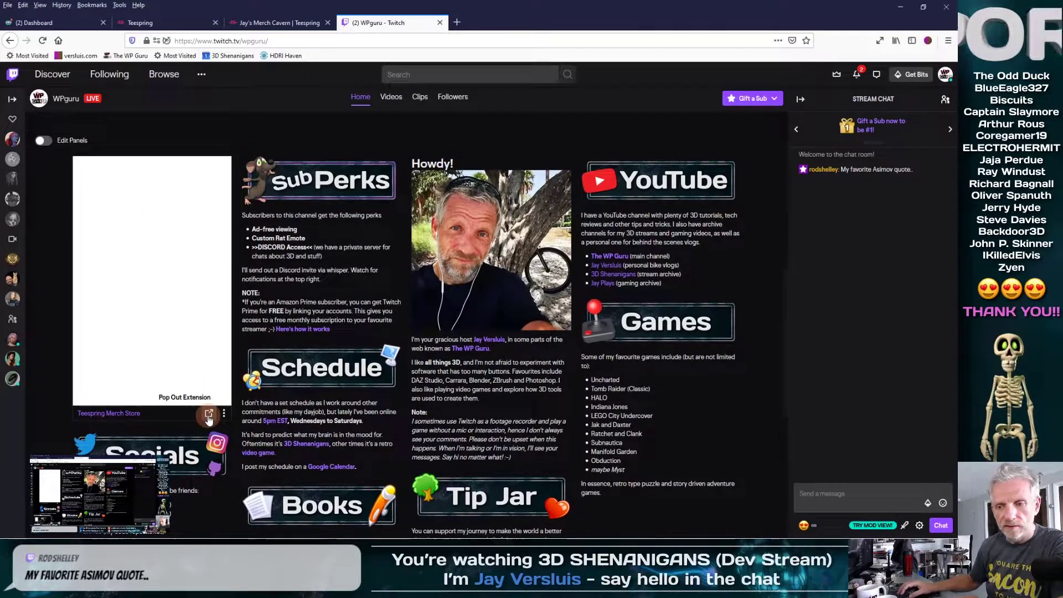
Pop out the Teespring Merch Store extension into its own window, check it and close the window.
{"action": "left_click", "coordinate": [209, 414]}
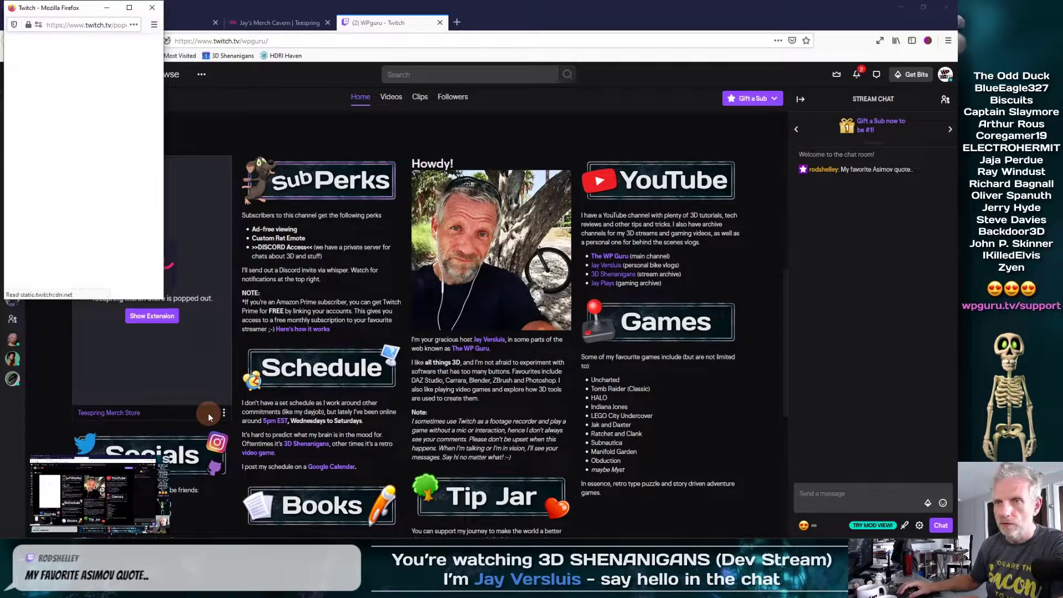
{"action": "left_click", "coordinate": [137, 214]}
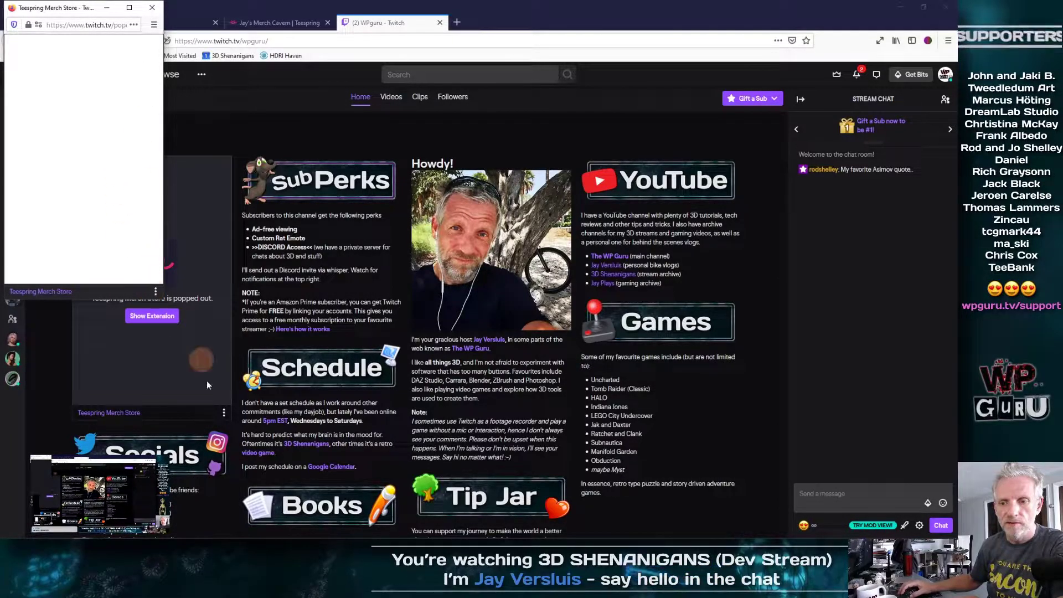
{"action": "left_click", "coordinate": [224, 412]}
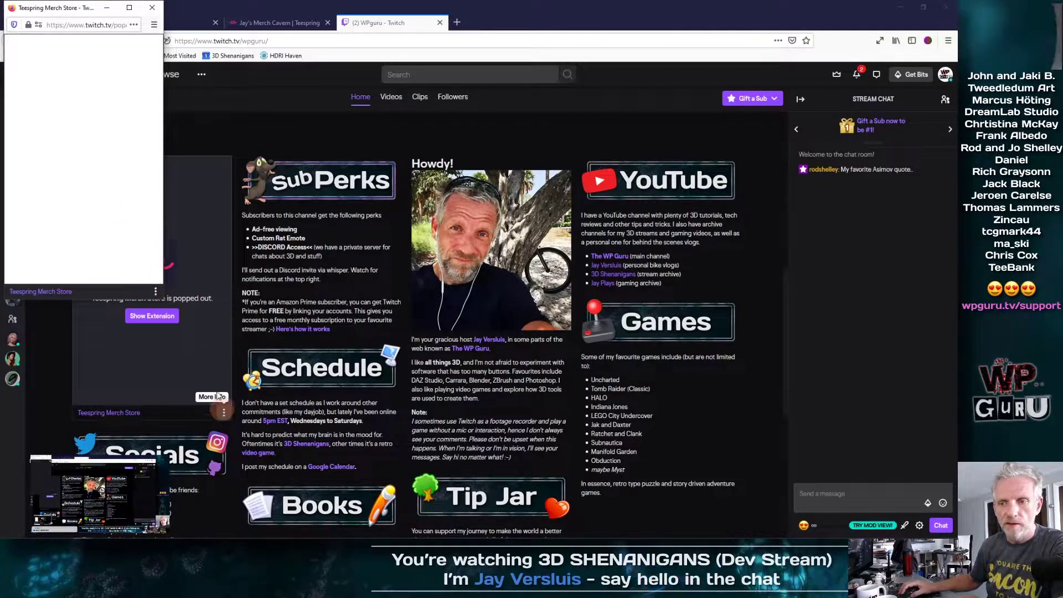
{"action": "left_click", "coordinate": [152, 8]}
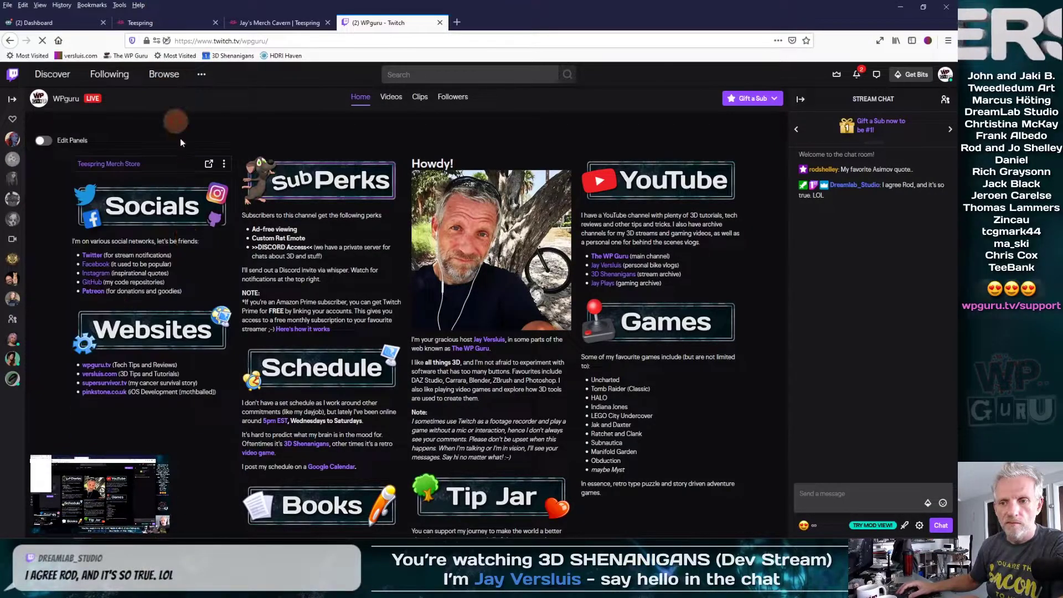
Return to the channel's panels and view the extra information for the Teespring Merch Store extension.
{"action": "left_click", "coordinate": [210, 240]}
{"action": "left_click", "coordinate": [945, 74]}
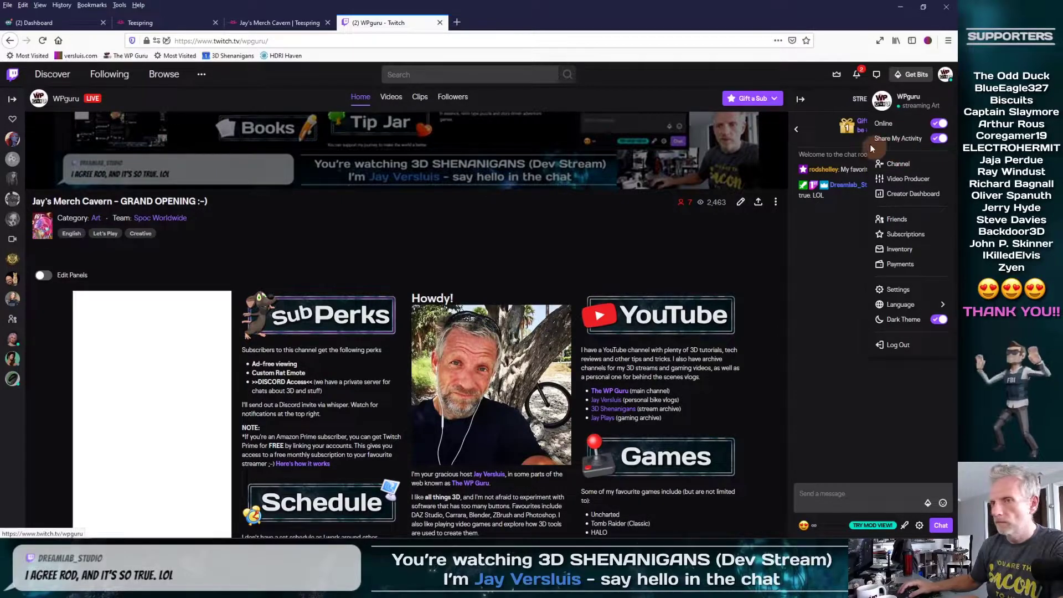
{"action": "scroll", "coordinate": [221, 257], "scroll_direction": "down", "scroll_amount": 5}
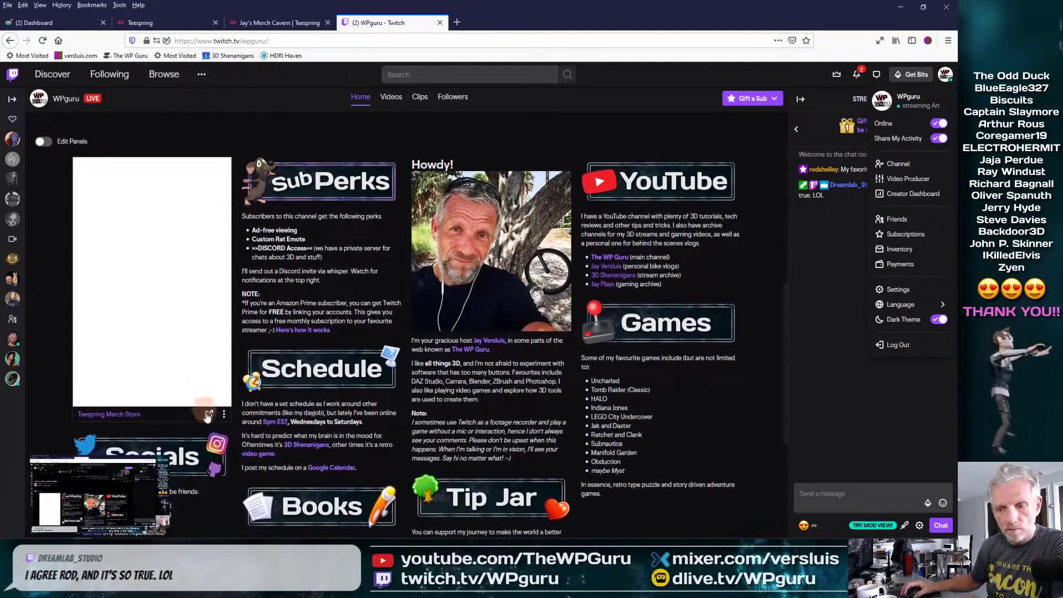
{"action": "left_click", "coordinate": [145, 404]}
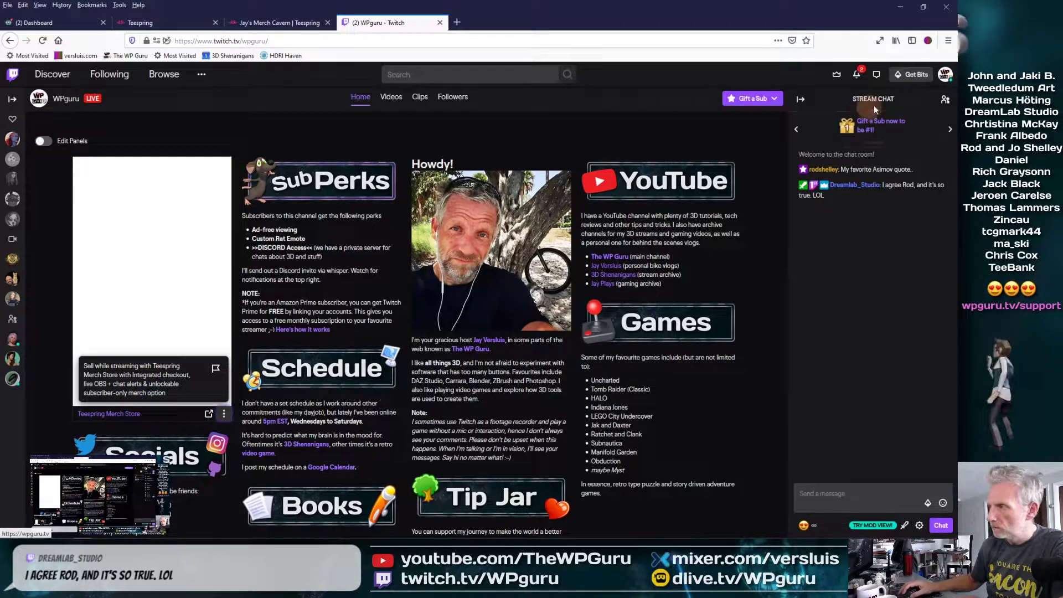
Open the account settings and look through the Channel and Videos page for anything relating to the merch extension.
{"action": "left_click", "coordinate": [944, 75]}
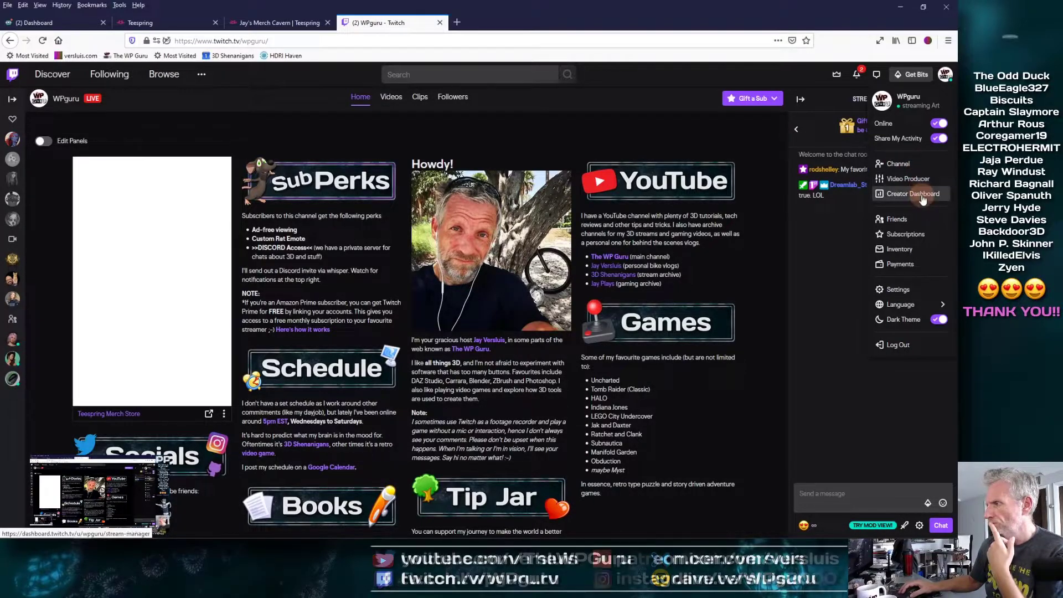
{"action": "left_click", "coordinate": [898, 291]}
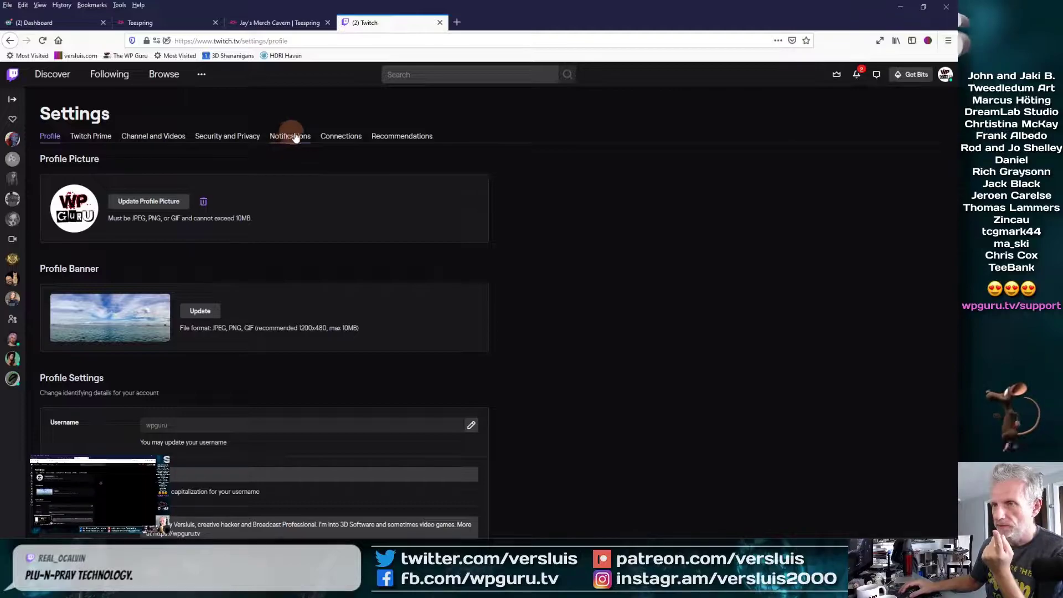
{"action": "left_click", "coordinate": [143, 138]}
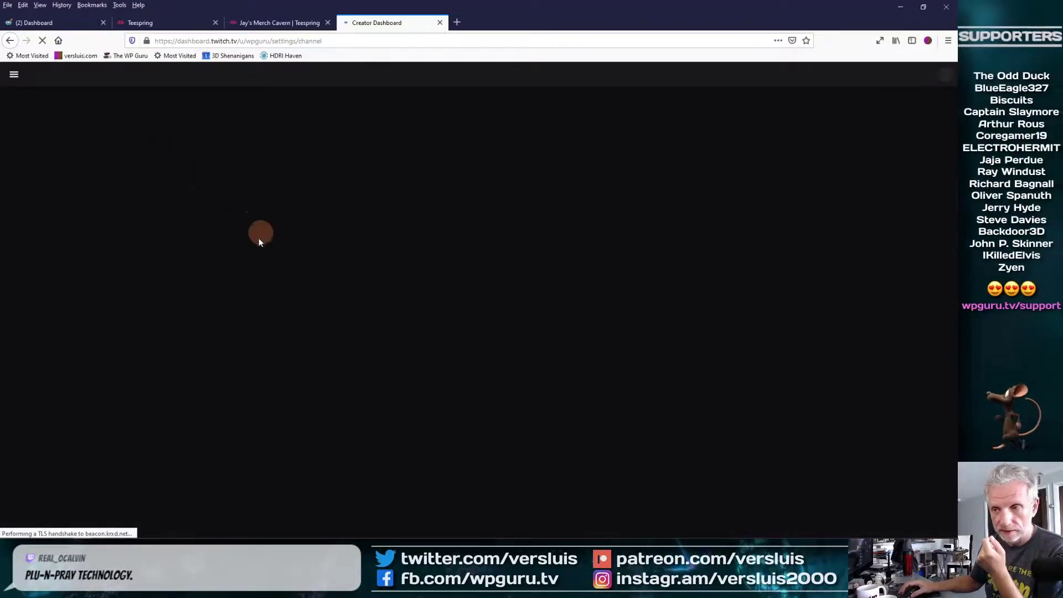
{"action": "scroll", "coordinate": [152, 302], "scroll_direction": "down", "scroll_amount": 3}
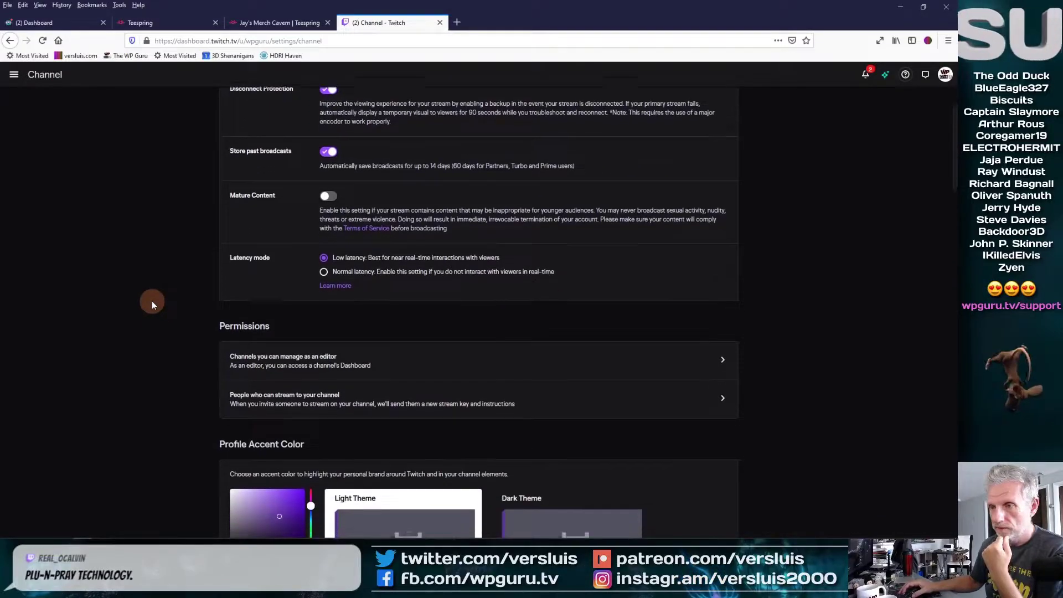
{"action": "scroll", "coordinate": [152, 301], "scroll_direction": "down", "scroll_amount": 10}
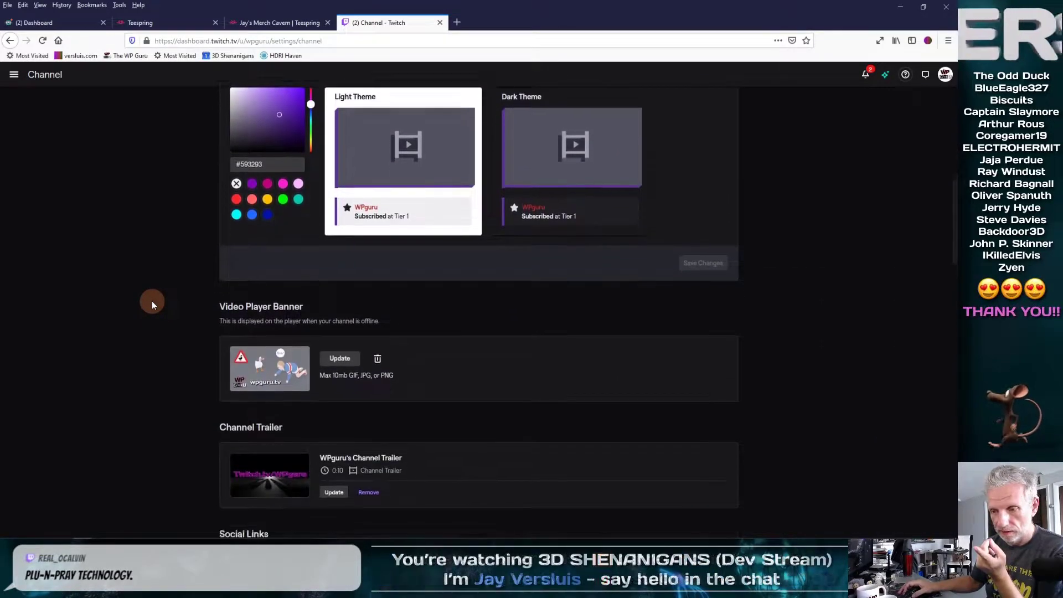
{"action": "scroll", "coordinate": [152, 301], "scroll_direction": "down", "scroll_amount": 4}
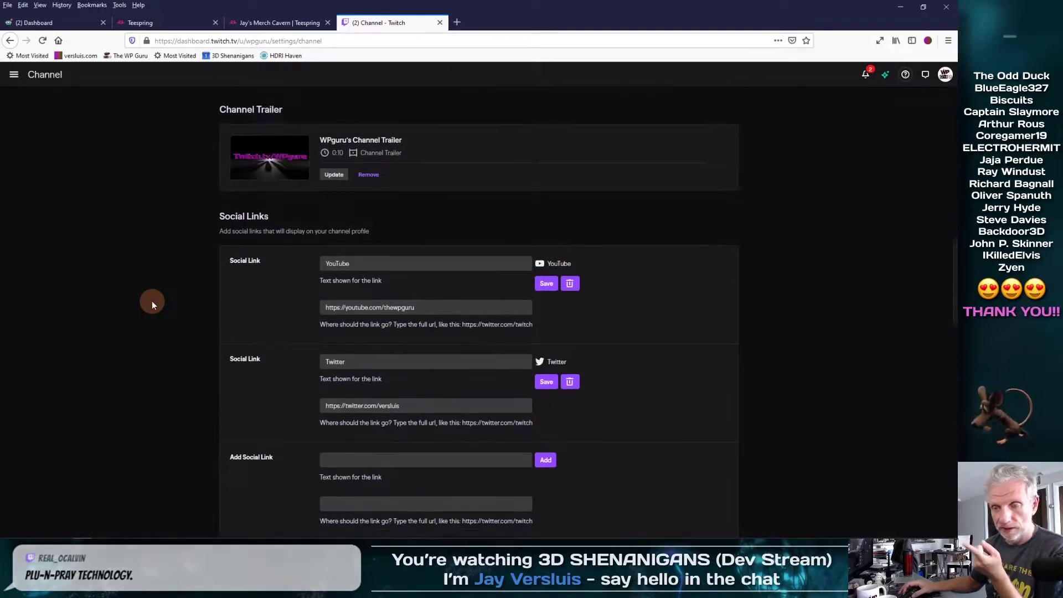
{"action": "scroll", "coordinate": [152, 301], "scroll_direction": "down", "scroll_amount": 3}
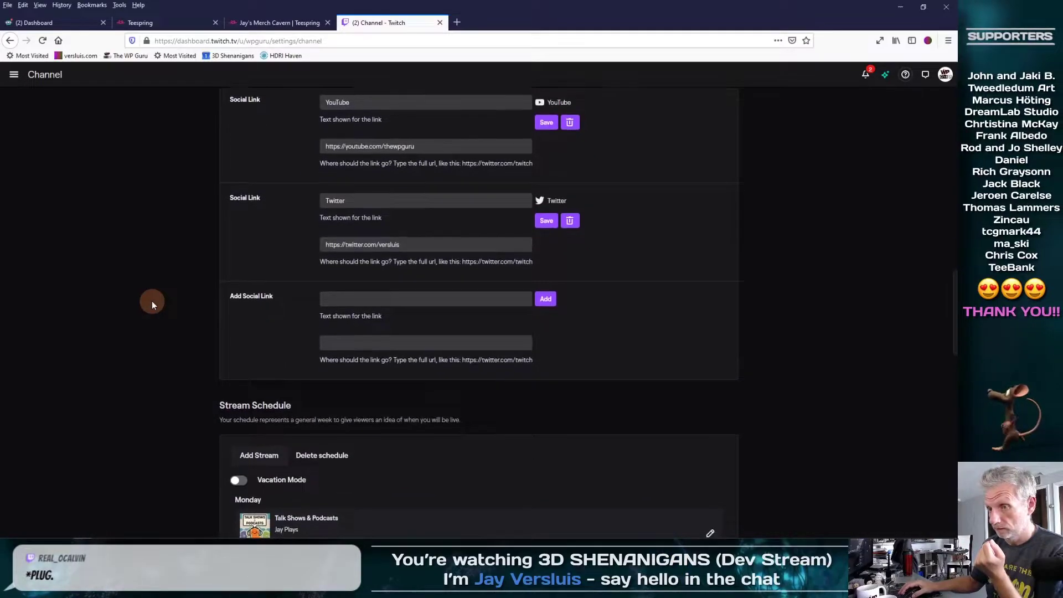
{"action": "scroll", "coordinate": [151, 301], "scroll_direction": "down", "scroll_amount": 5}
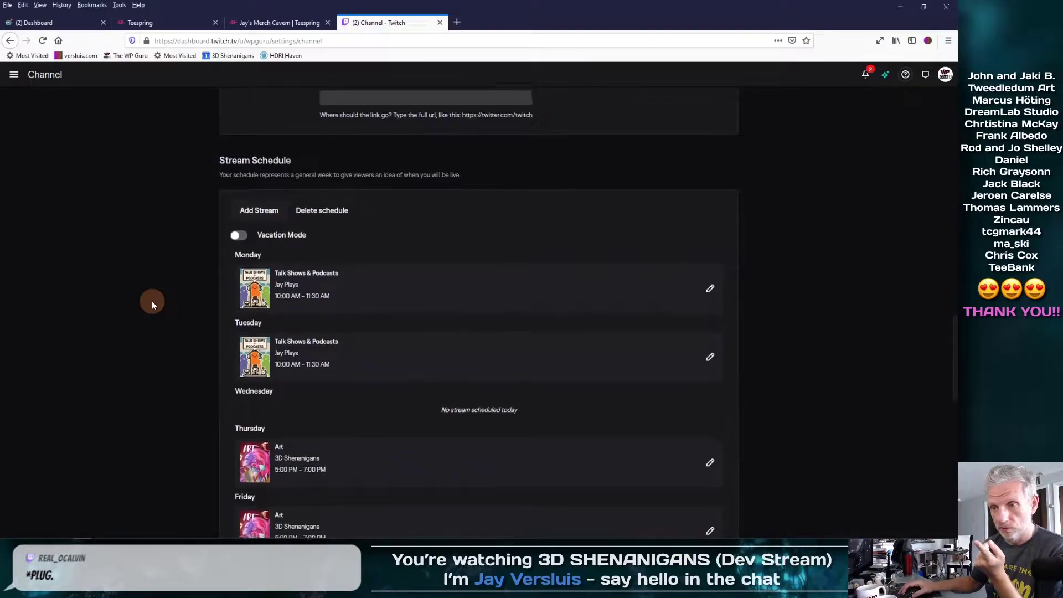
{"action": "scroll", "coordinate": [152, 301], "scroll_direction": "down", "scroll_amount": 10}
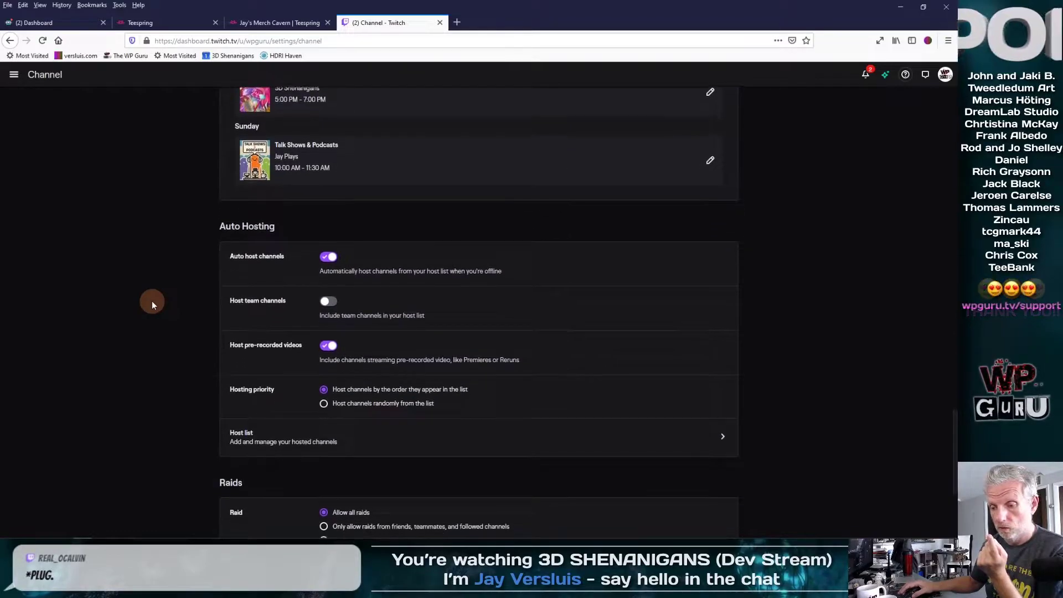
{"action": "scroll", "coordinate": [151, 301], "scroll_direction": "down", "scroll_amount": 1}
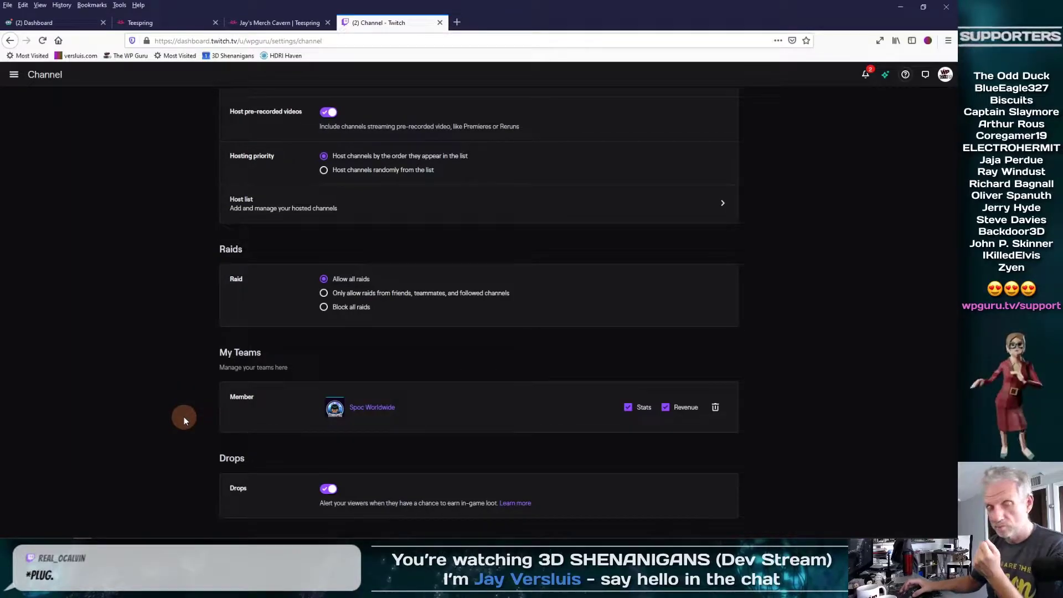
{"action": "scroll", "coordinate": [183, 406], "scroll_direction": "up", "scroll_amount": 15}
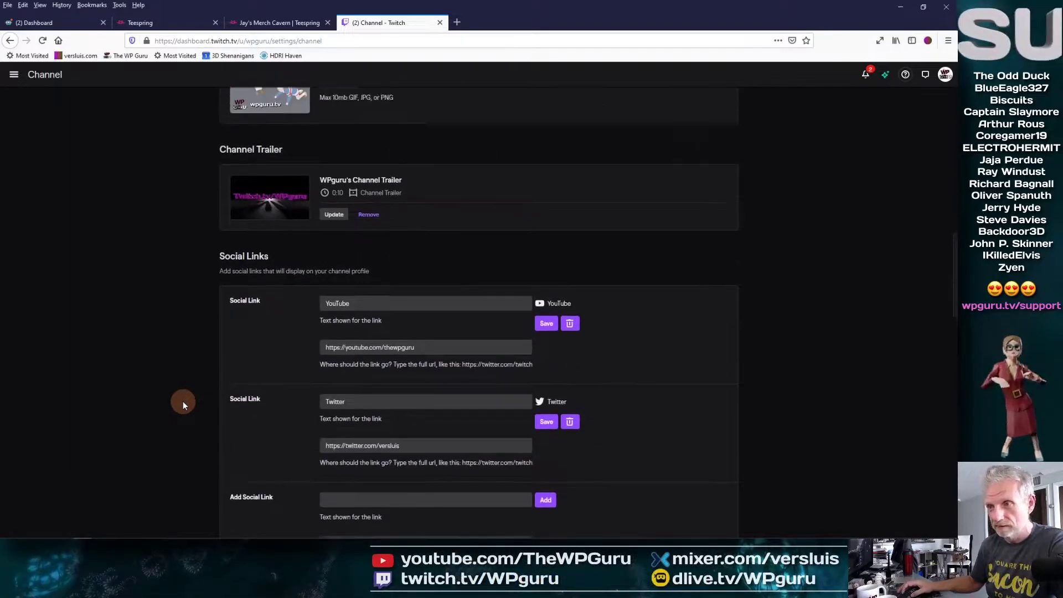
{"action": "scroll", "coordinate": [182, 401], "scroll_direction": "up", "scroll_amount": 12}
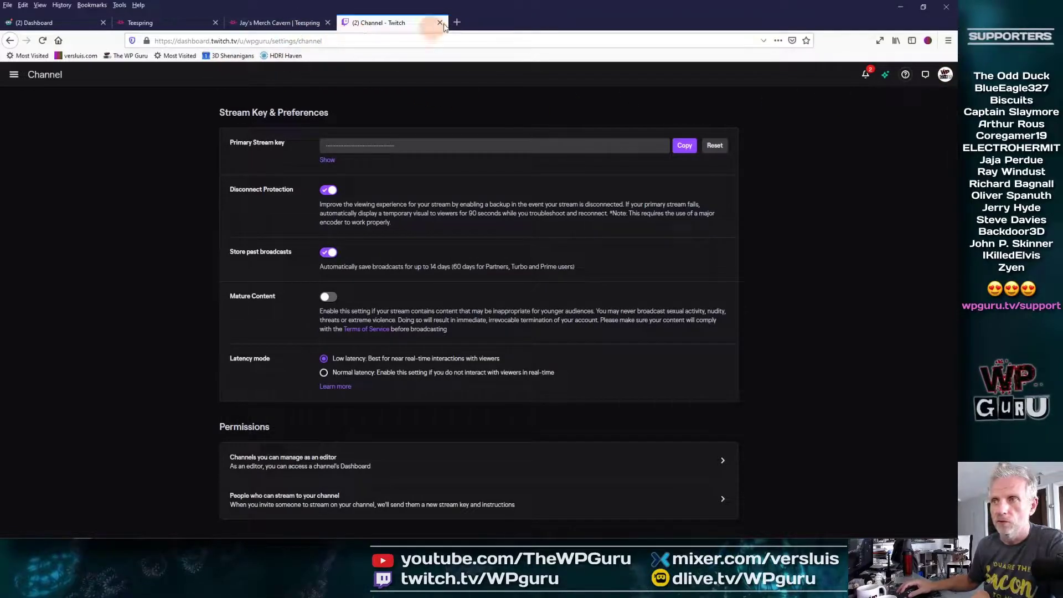
Return to the channel page at twitch.tv/wpguru and bring its panels into view.
{"action": "left_click", "coordinate": [423, 41]}
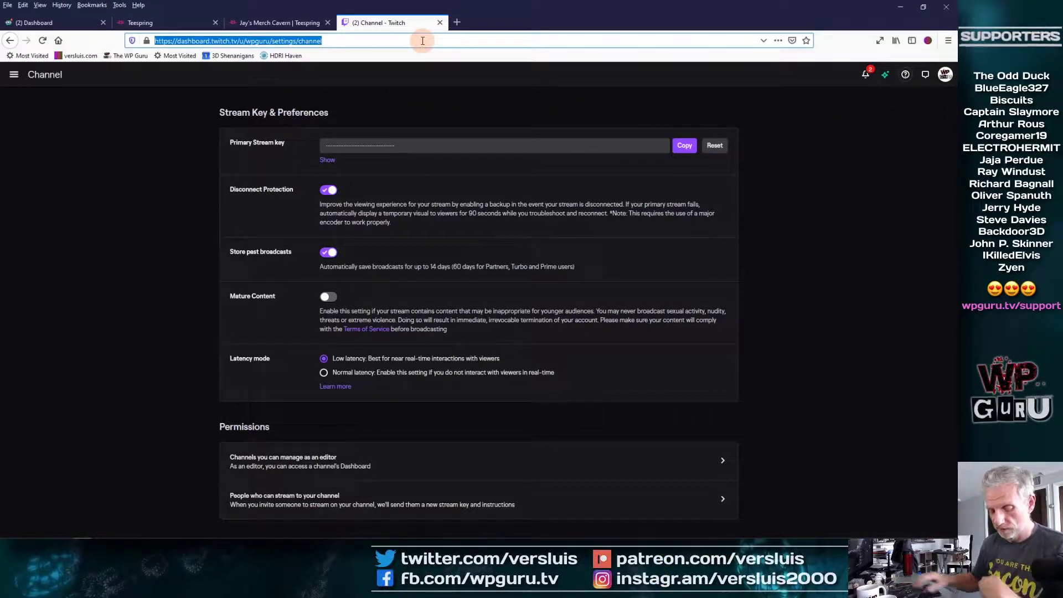
{"action": "type", "text": "twitch.tv/wp"}
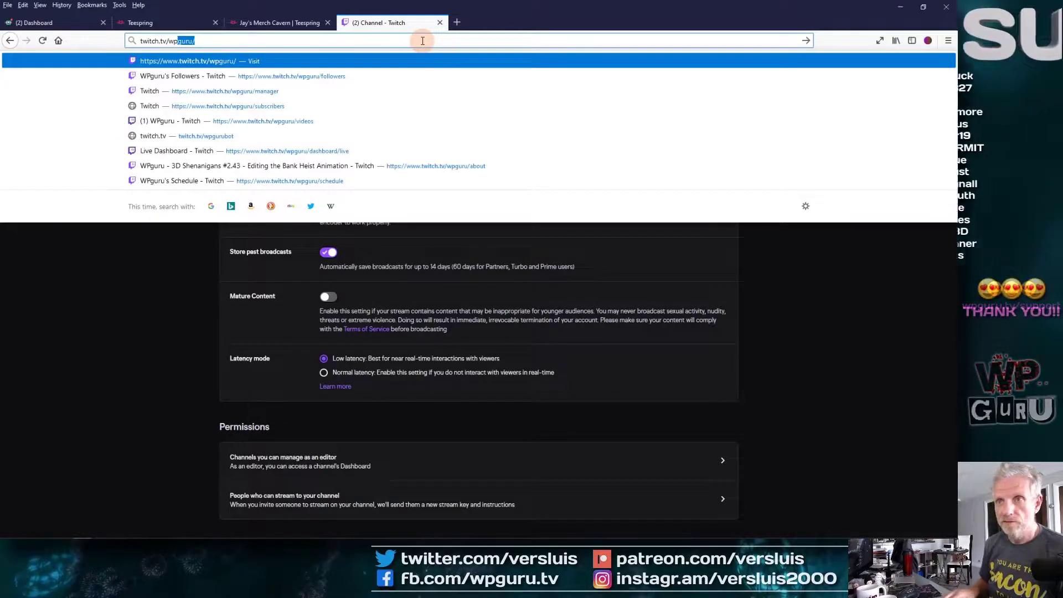
{"action": "key", "text": "Return"}
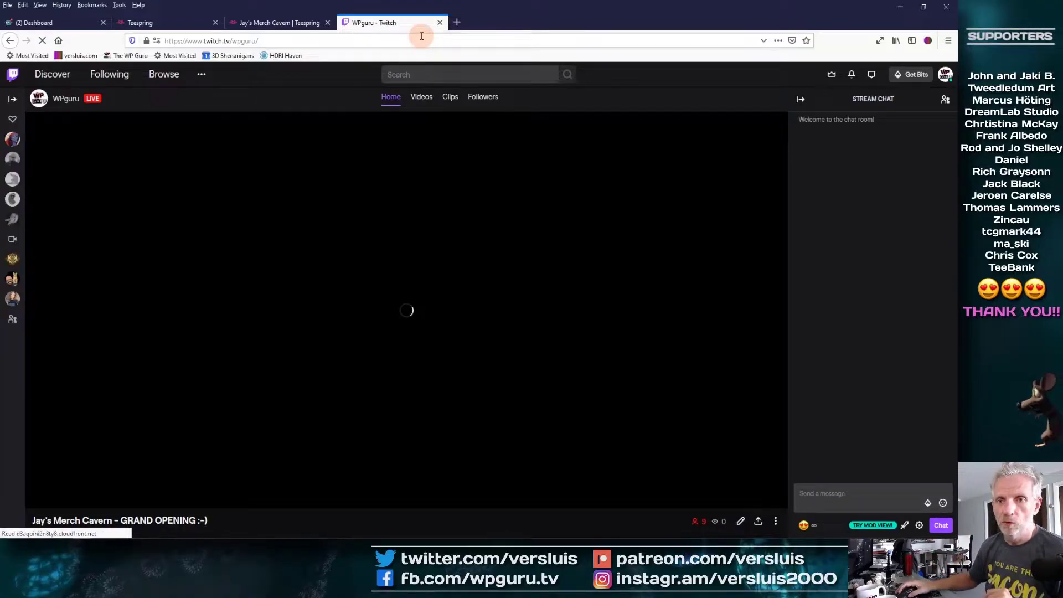
{"action": "scroll", "coordinate": [324, 286], "scroll_direction": "down", "scroll_amount": 5}
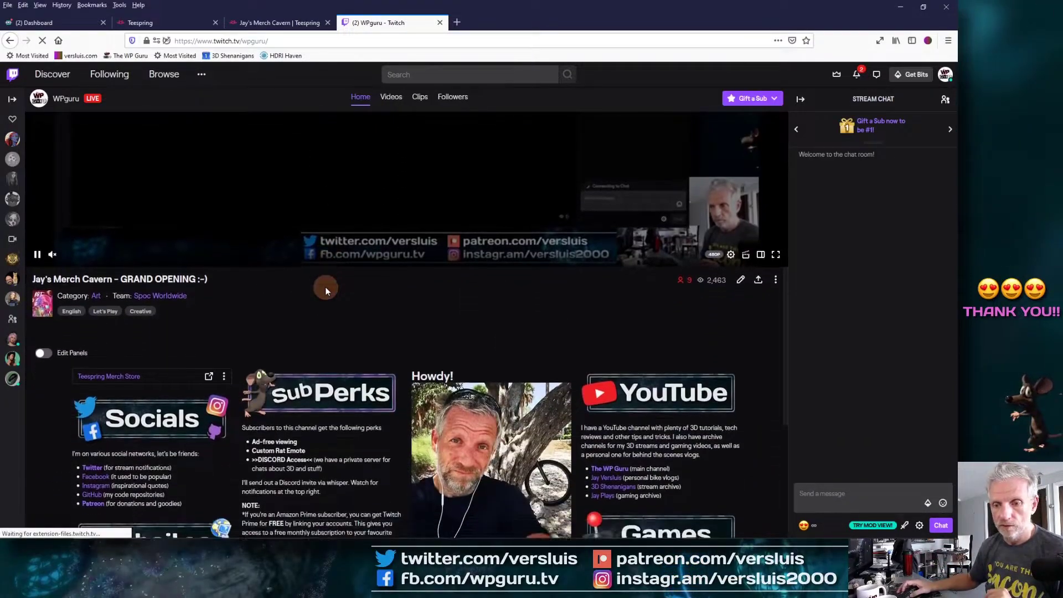
Turn on panel editing and open the configuration of the Teespring Merch Store extension.
{"action": "left_click", "coordinate": [43, 285]}
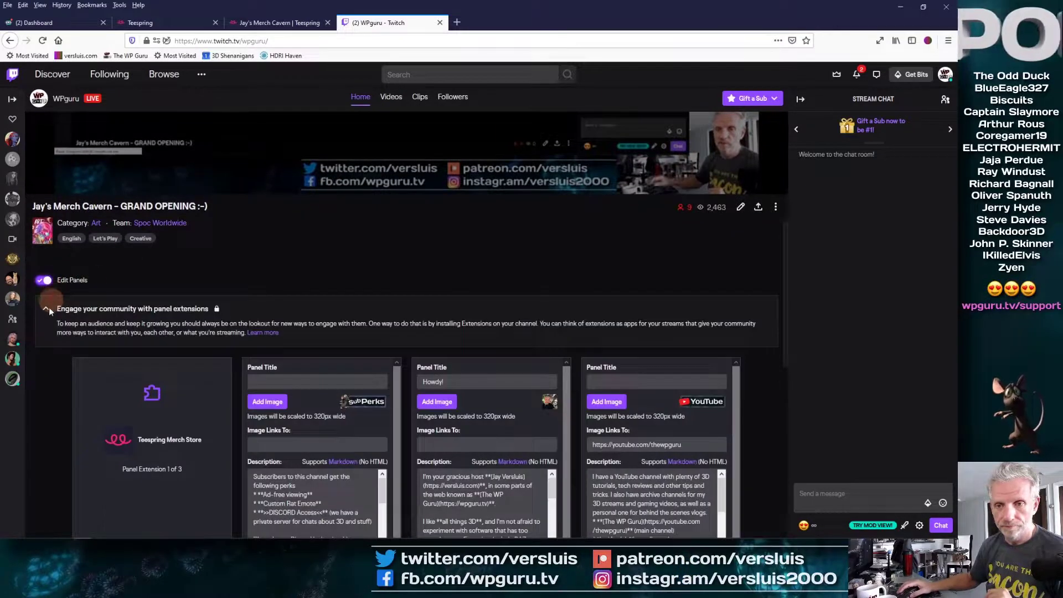
{"action": "scroll", "coordinate": [50, 326], "scroll_direction": "down", "scroll_amount": 3}
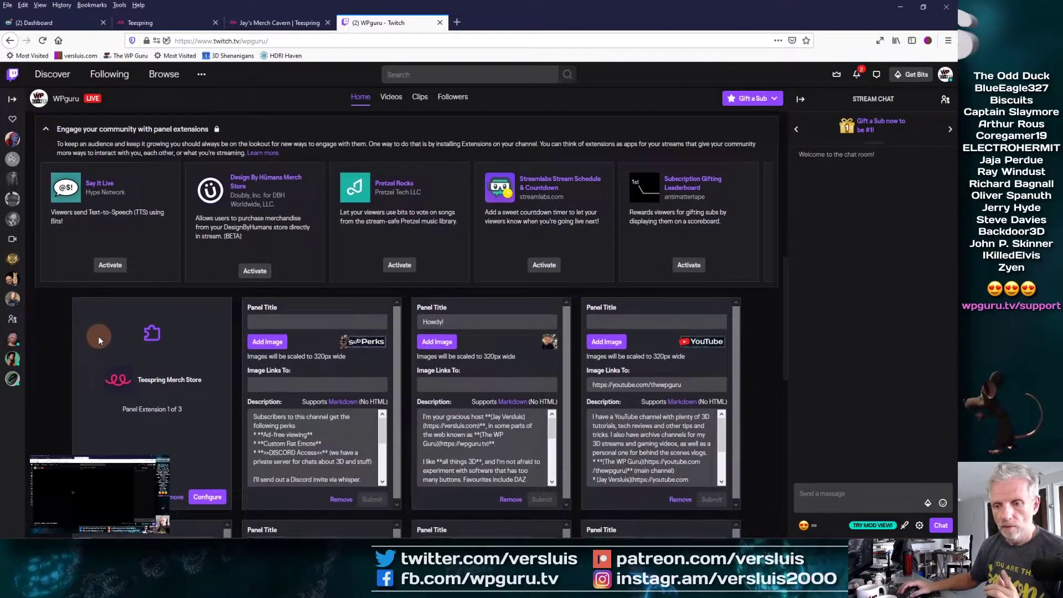
{"action": "scroll", "coordinate": [103, 346], "scroll_direction": "down", "scroll_amount": 3}
{"action": "scroll", "coordinate": [107, 361], "scroll_direction": "down", "scroll_amount": 1}
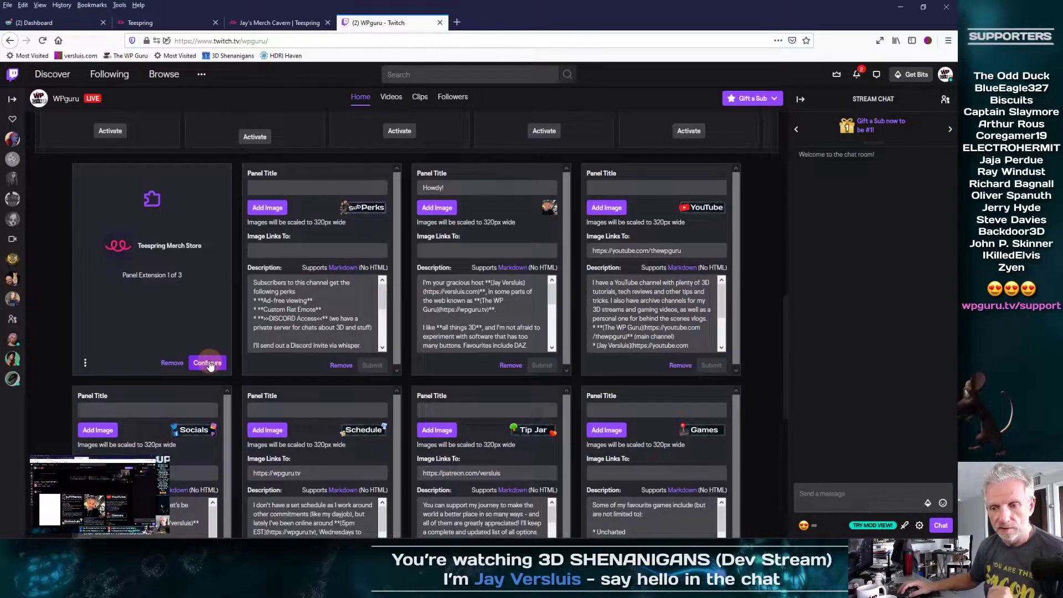
{"action": "left_click", "coordinate": [208, 362]}
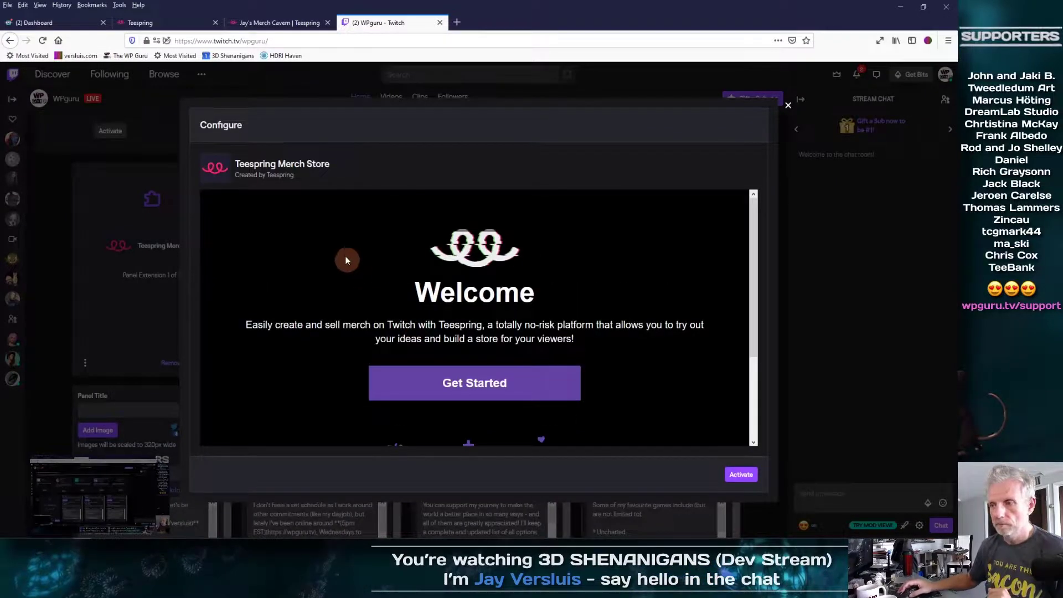
Start the Teespring Merch Store extension's setup, connect the Teespring account with Twitch and authorize TeespringMerch to access the channel account.
{"action": "scroll", "coordinate": [689, 310], "scroll_direction": "down", "scroll_amount": 3}
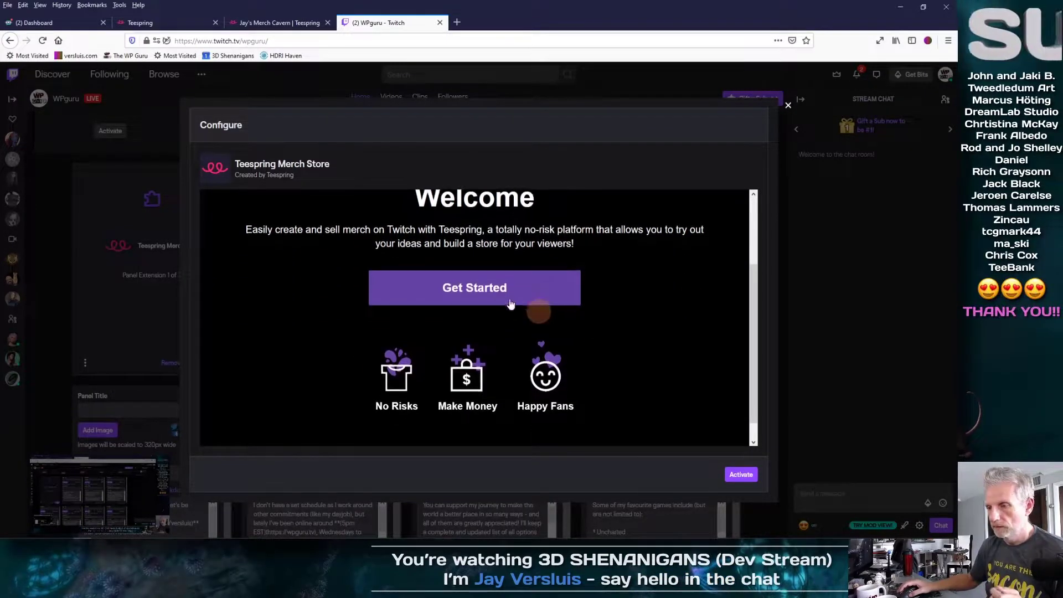
{"action": "scroll", "coordinate": [633, 307], "scroll_direction": "down", "scroll_amount": 1}
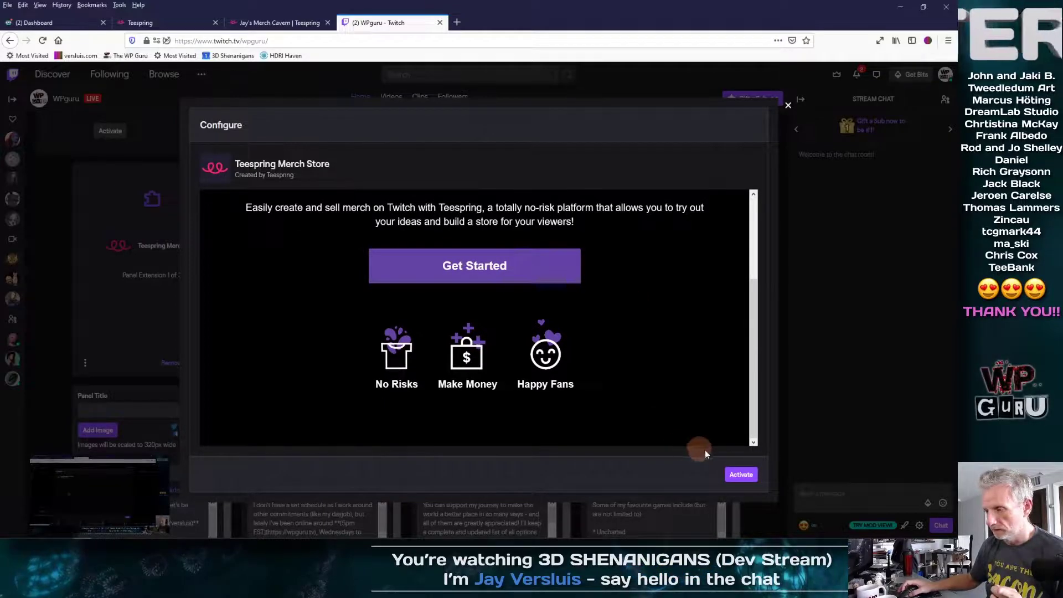
{"action": "scroll", "coordinate": [634, 415], "scroll_direction": "up", "scroll_amount": 4}
{"action": "left_click", "coordinate": [486, 368]}
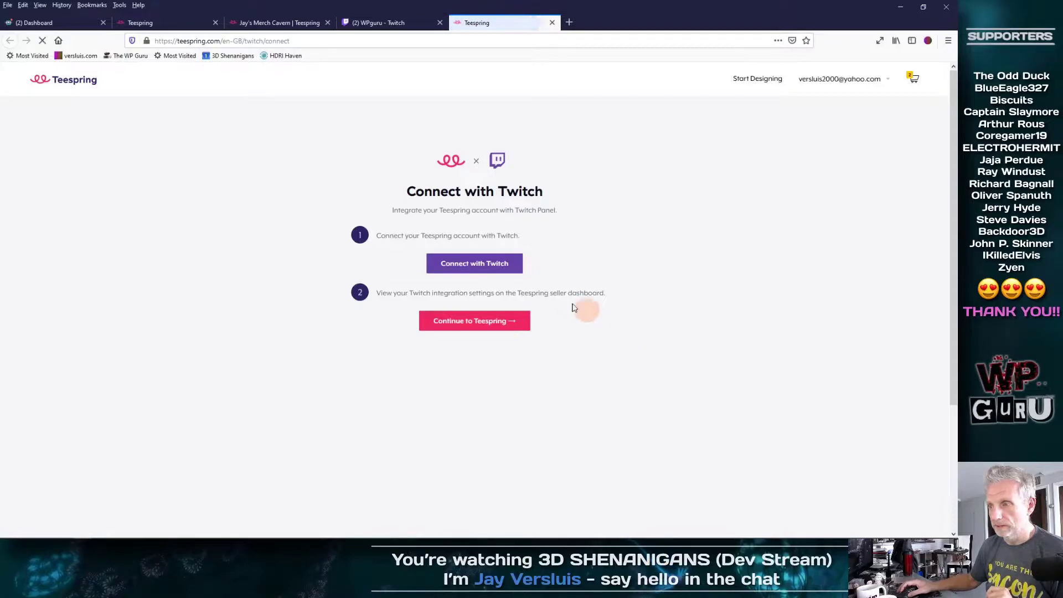
{"action": "left_click", "coordinate": [500, 265]}
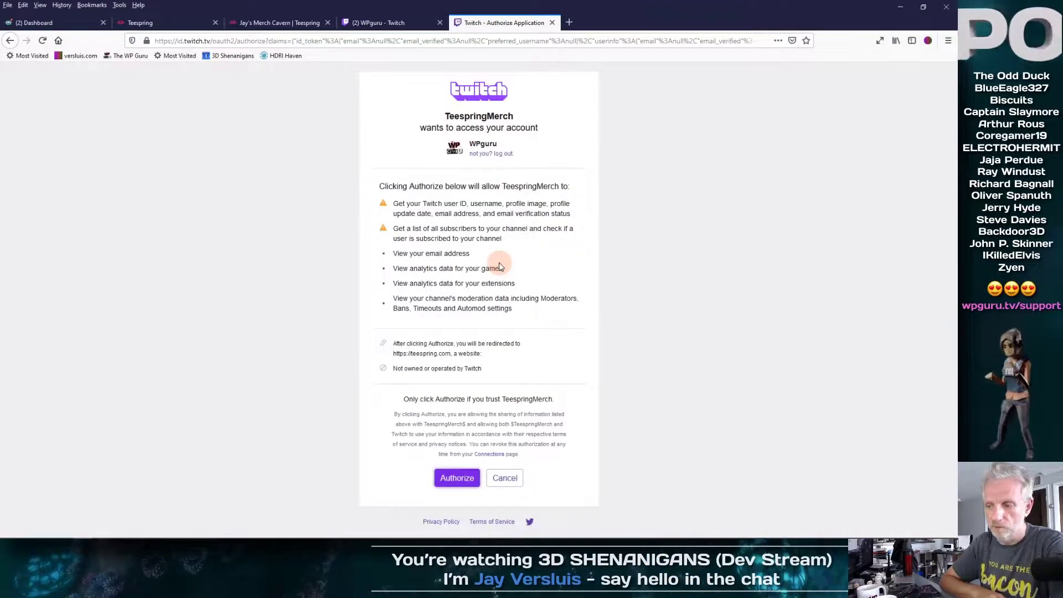
{"action": "left_click", "coordinate": [443, 482]}
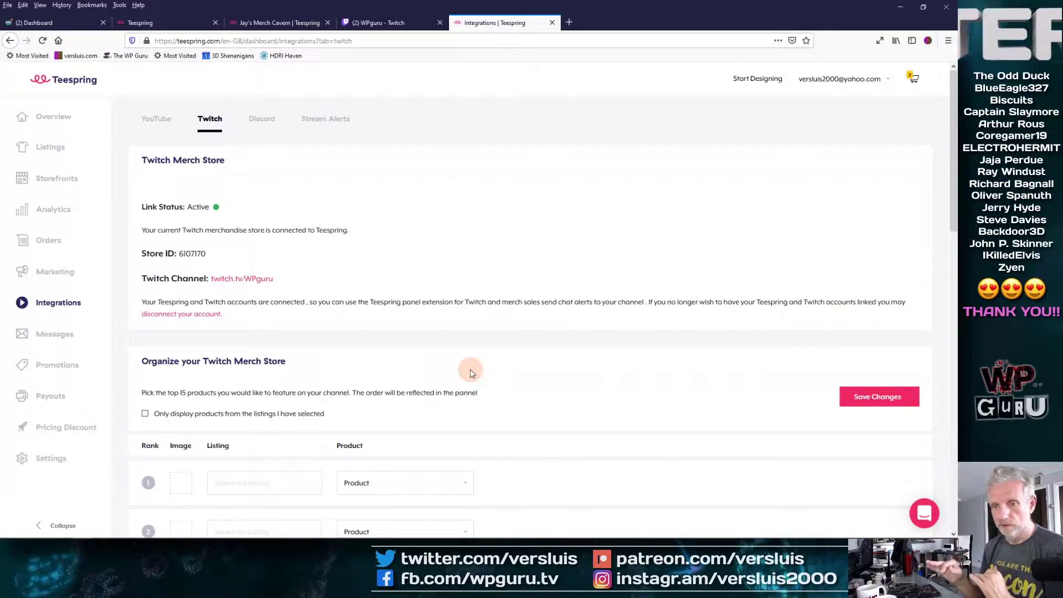
Review the 15 product slots under Organize your Twitch Merch Store and save the settings without picking any listings.
{"action": "scroll", "coordinate": [470, 372], "scroll_direction": "down", "scroll_amount": 3}
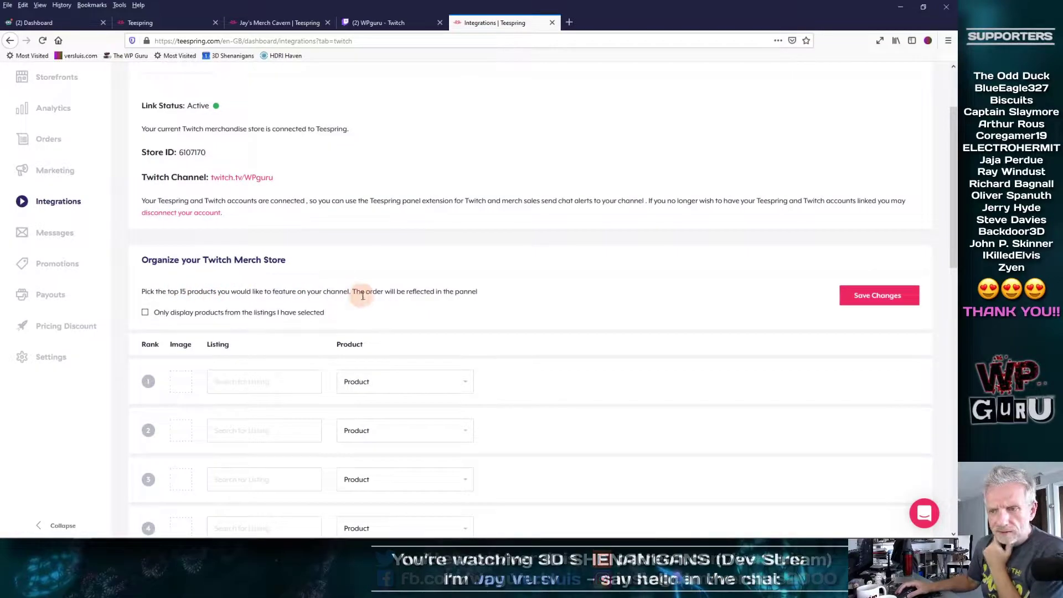
{"action": "scroll", "coordinate": [470, 313], "scroll_direction": "down", "scroll_amount": 1}
{"action": "scroll", "coordinate": [470, 313], "scroll_direction": "down", "scroll_amount": 1}
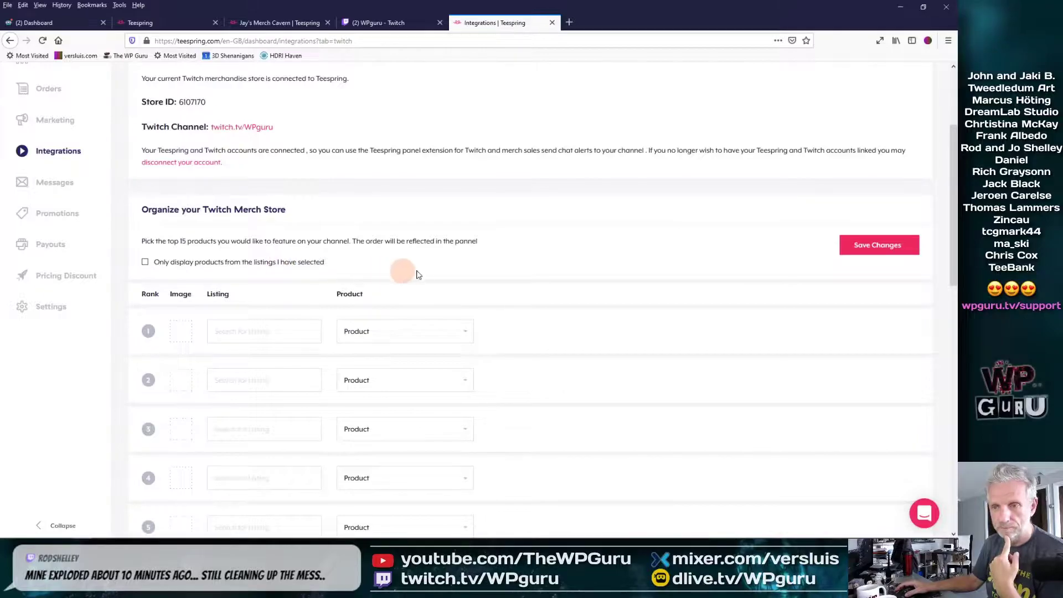
{"action": "scroll", "coordinate": [443, 272], "scroll_direction": "down", "scroll_amount": 3}
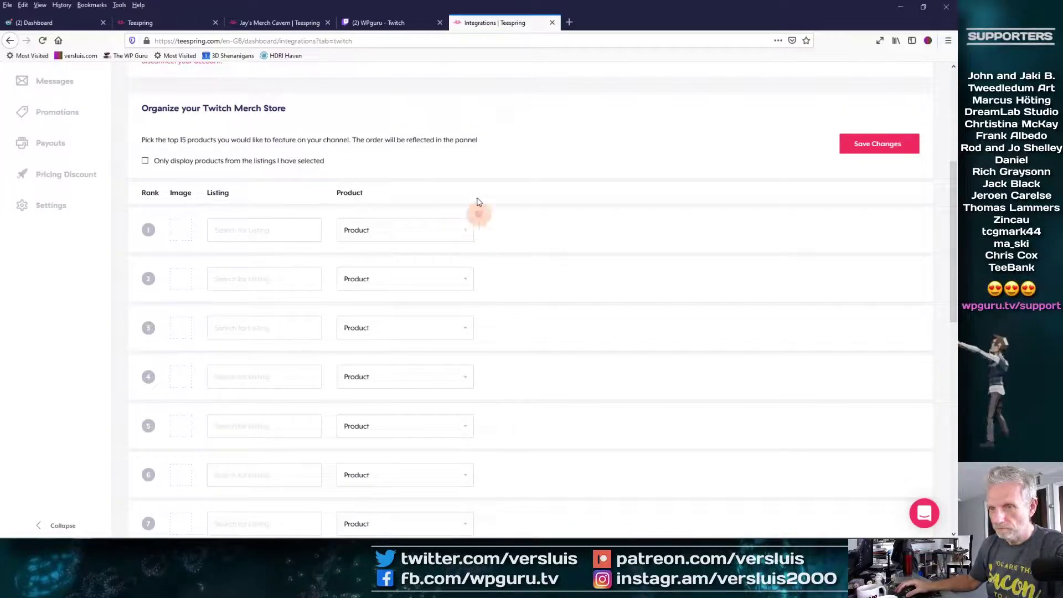
{"action": "scroll", "coordinate": [564, 258], "scroll_direction": "down", "scroll_amount": 10}
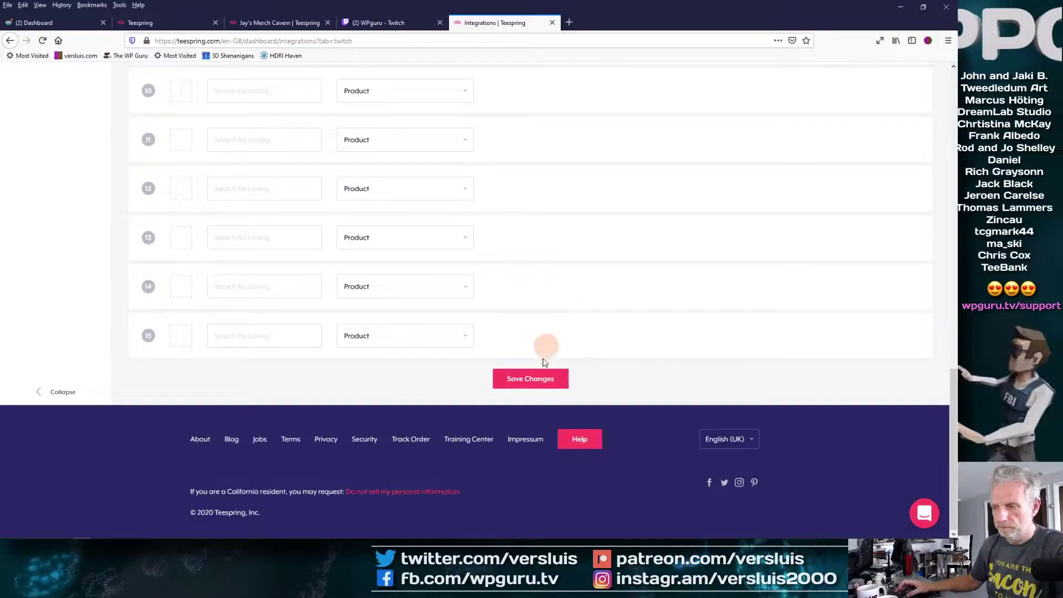
{"action": "left_click", "coordinate": [536, 381]}
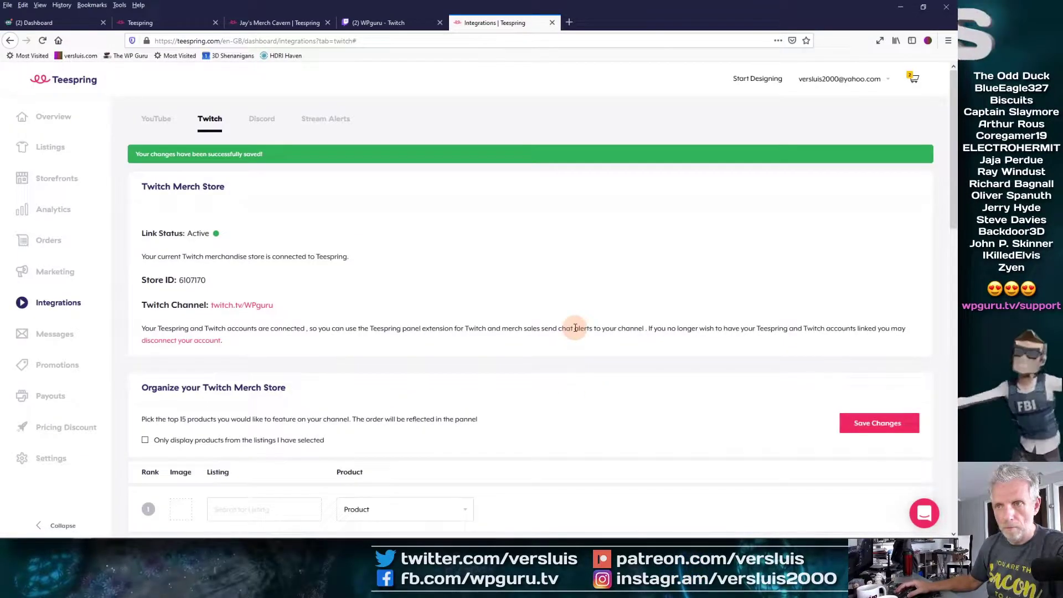
Check the extension's connection status on Twitch, reload the channel page and view the Teespring Merch Store panel.
{"action": "left_click", "coordinate": [400, 23]}
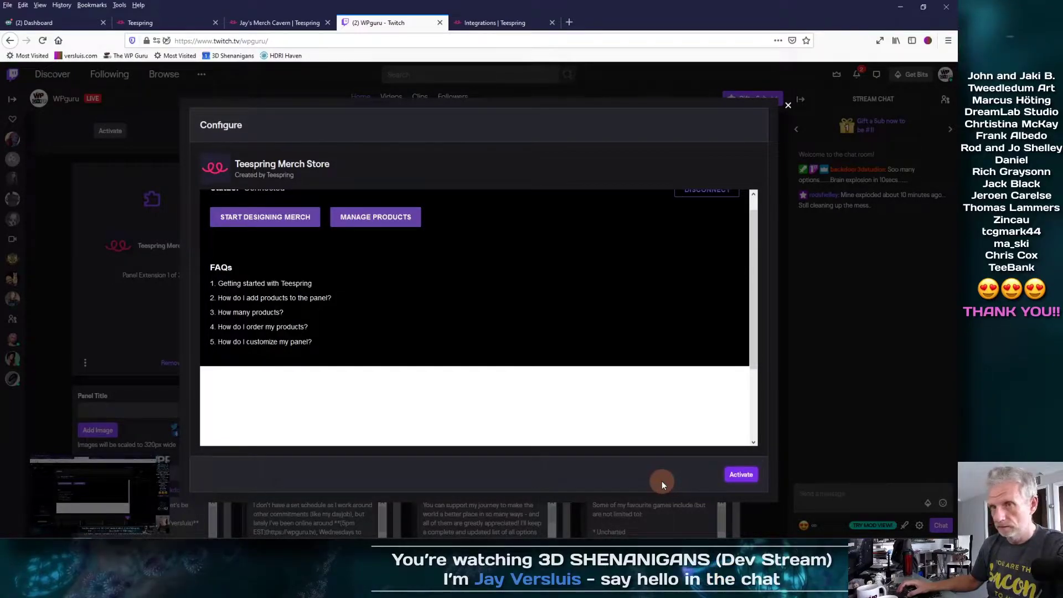
{"action": "scroll", "coordinate": [667, 429], "scroll_direction": "down", "scroll_amount": 2}
{"action": "scroll", "coordinate": [666, 430], "scroll_direction": "up", "scroll_amount": 3}
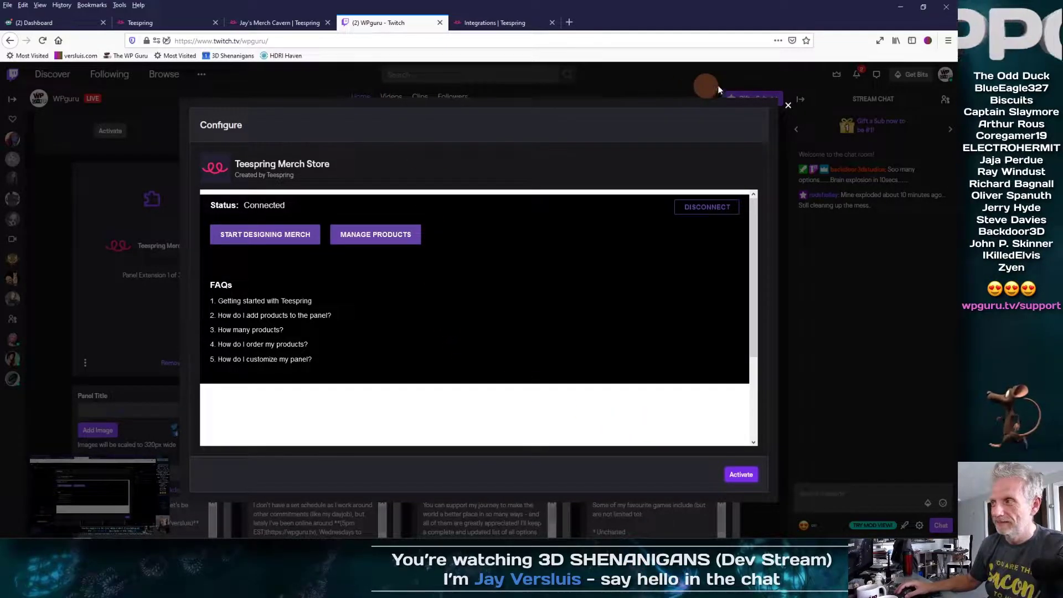
{"action": "left_click", "coordinate": [417, 41]}
{"action": "key", "text": "Return"}
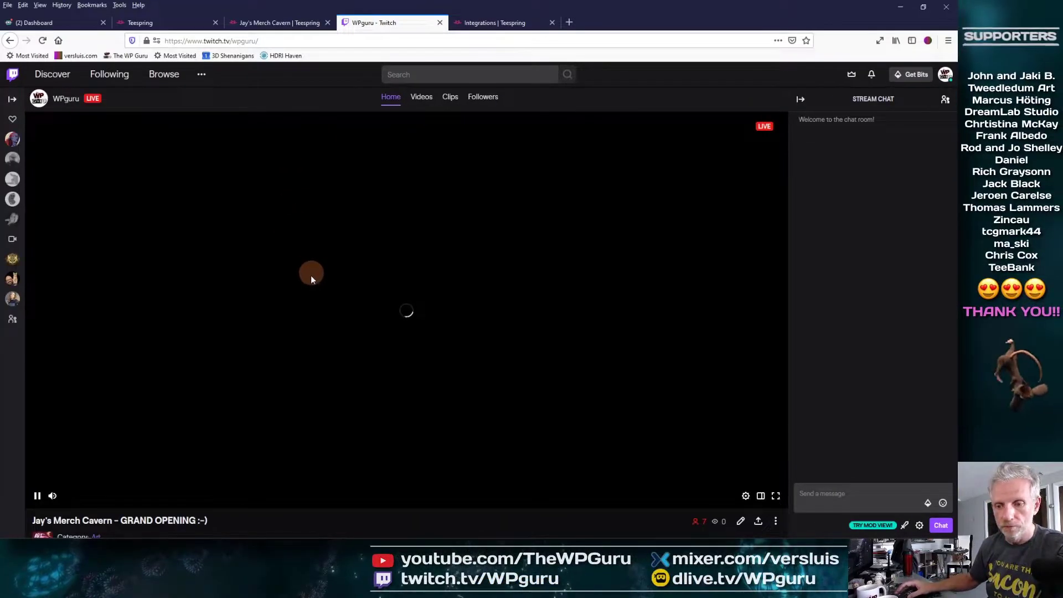
{"action": "scroll", "coordinate": [314, 287], "scroll_direction": "down", "scroll_amount": 8}
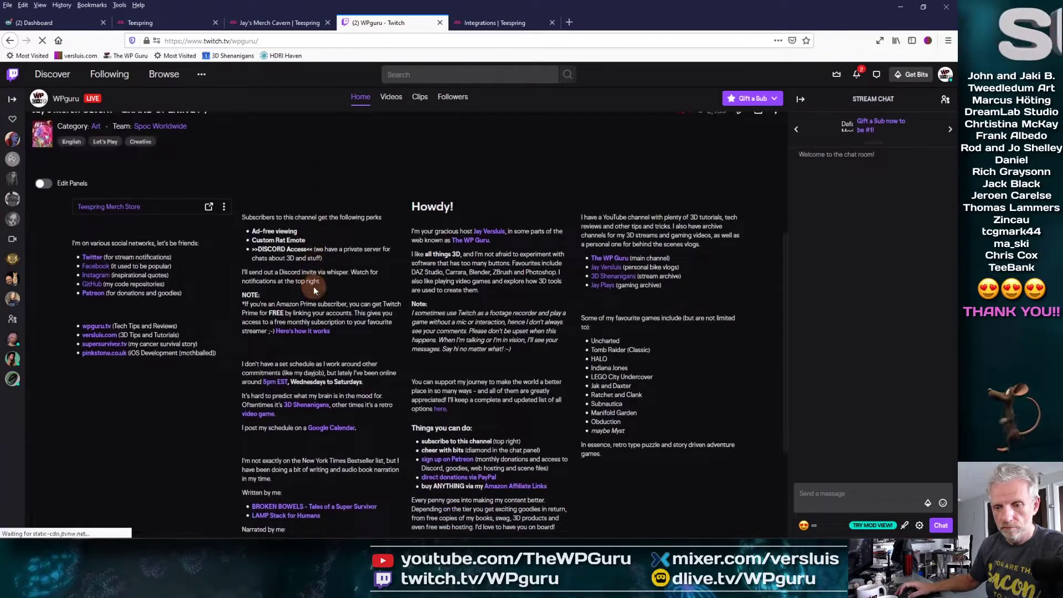
{"action": "scroll", "coordinate": [262, 363], "scroll_direction": "up", "scroll_amount": 1}
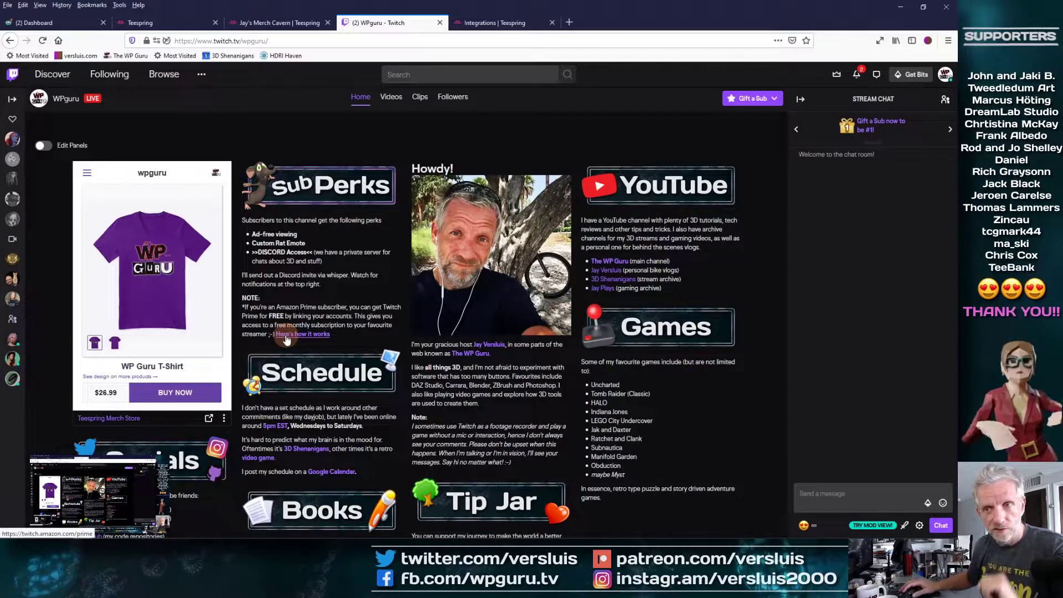
In the Teespring Twitch integration, try to save with only products from selected listings displayed and no listing chosen.
{"action": "left_click", "coordinate": [487, 22]}
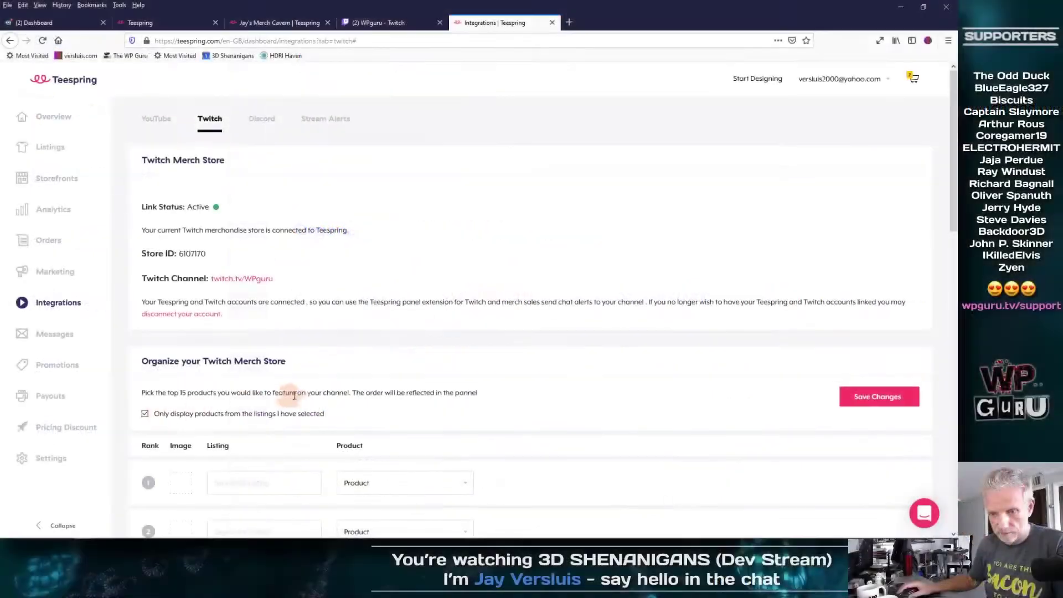
{"action": "scroll", "coordinate": [586, 301], "scroll_direction": "down", "scroll_amount": 3}
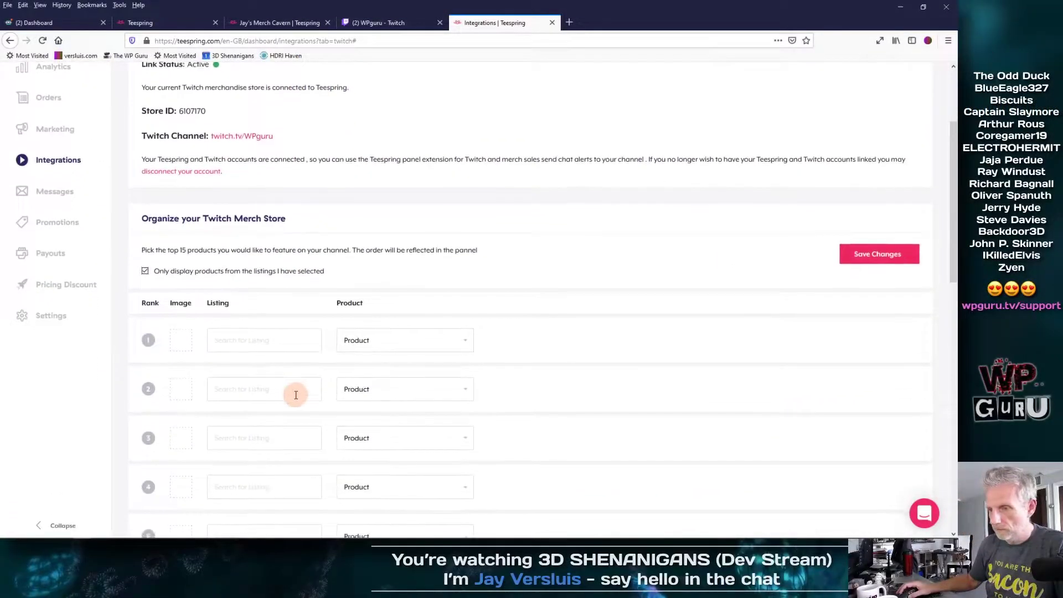
{"action": "scroll", "coordinate": [310, 388], "scroll_direction": "down", "scroll_amount": 1}
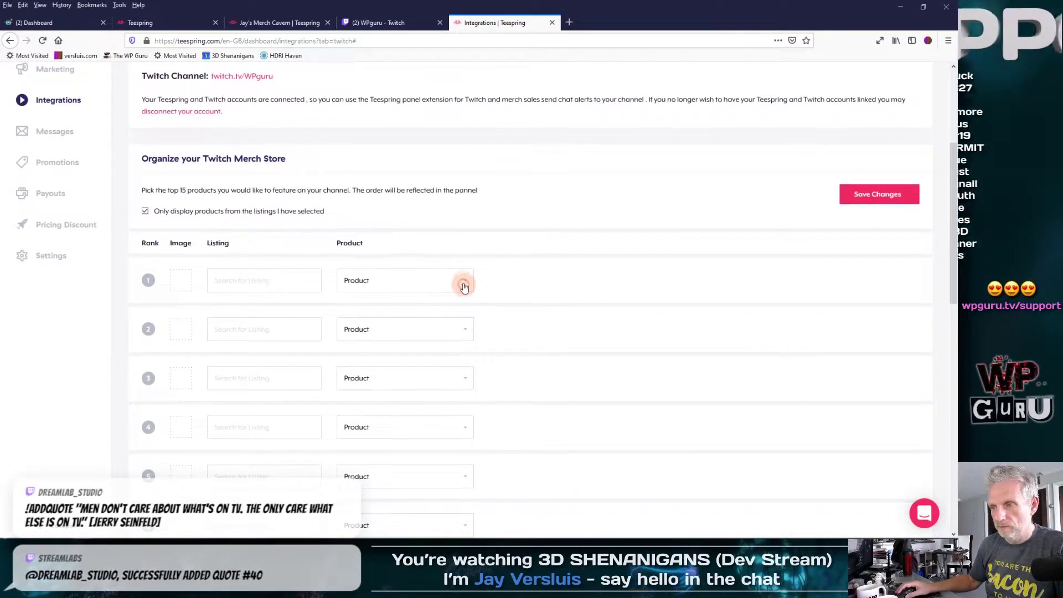
{"action": "left_click", "coordinate": [261, 281]}
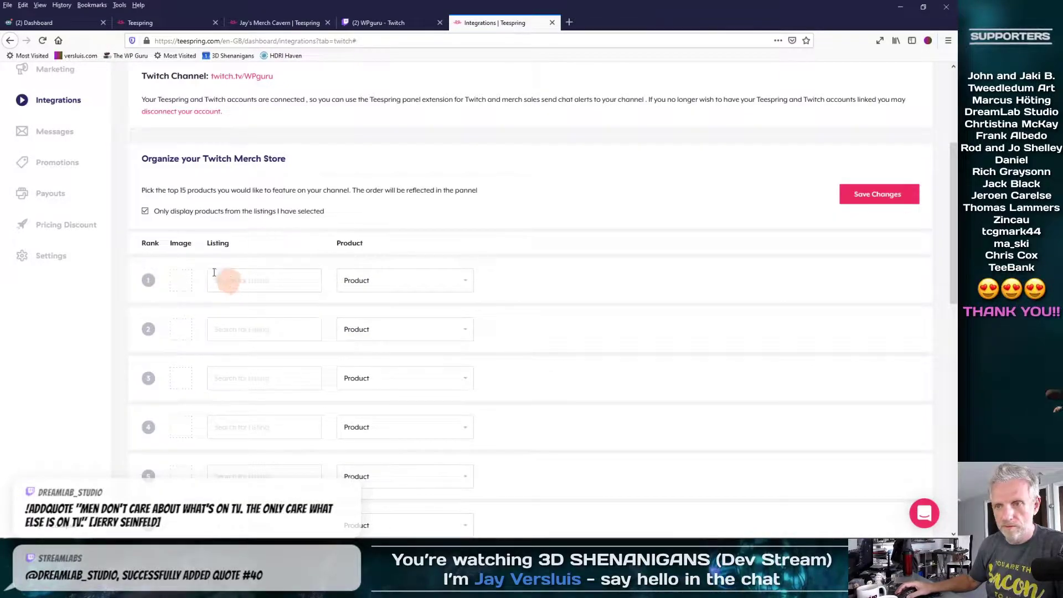
{"action": "scroll", "coordinate": [261, 275], "scroll_direction": "down", "scroll_amount": 1}
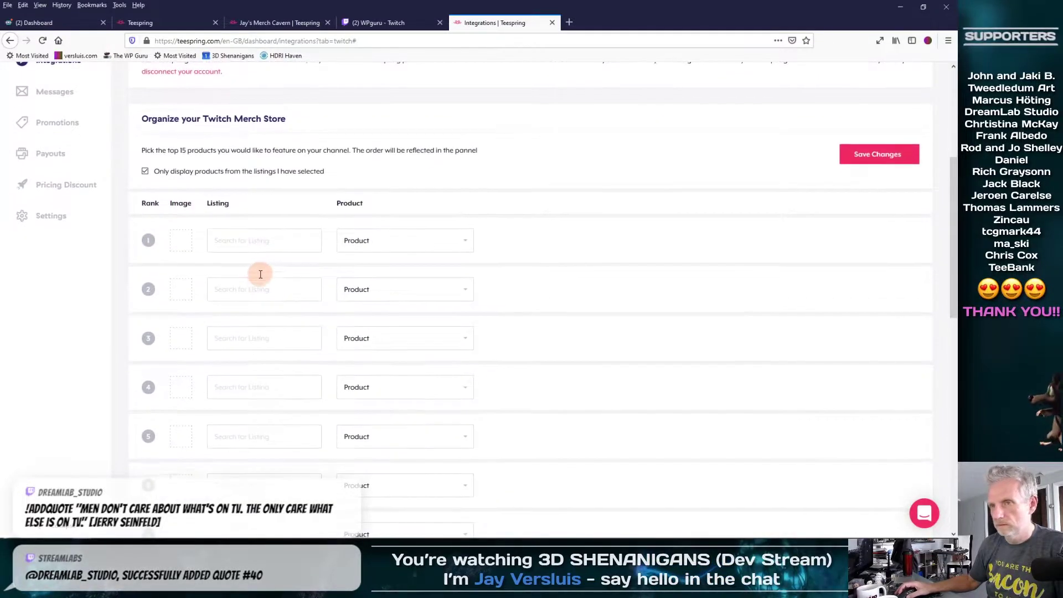
{"action": "left_click", "coordinate": [878, 146]}
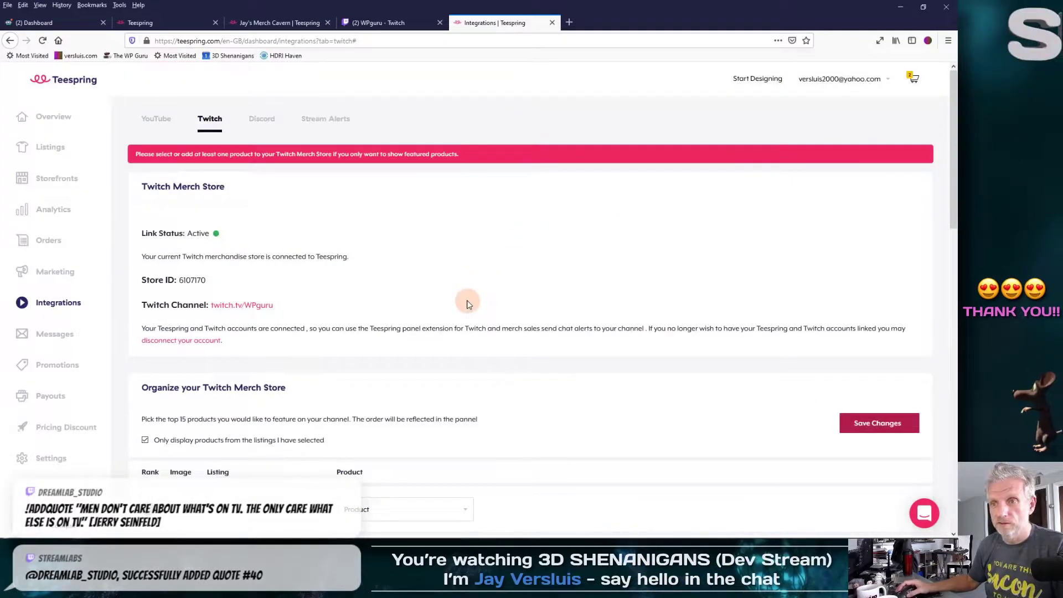
Turn off the restriction to products from selected listings and save the Twitch Merch Store settings.
{"action": "scroll", "coordinate": [477, 301], "scroll_direction": "down", "scroll_amount": 5}
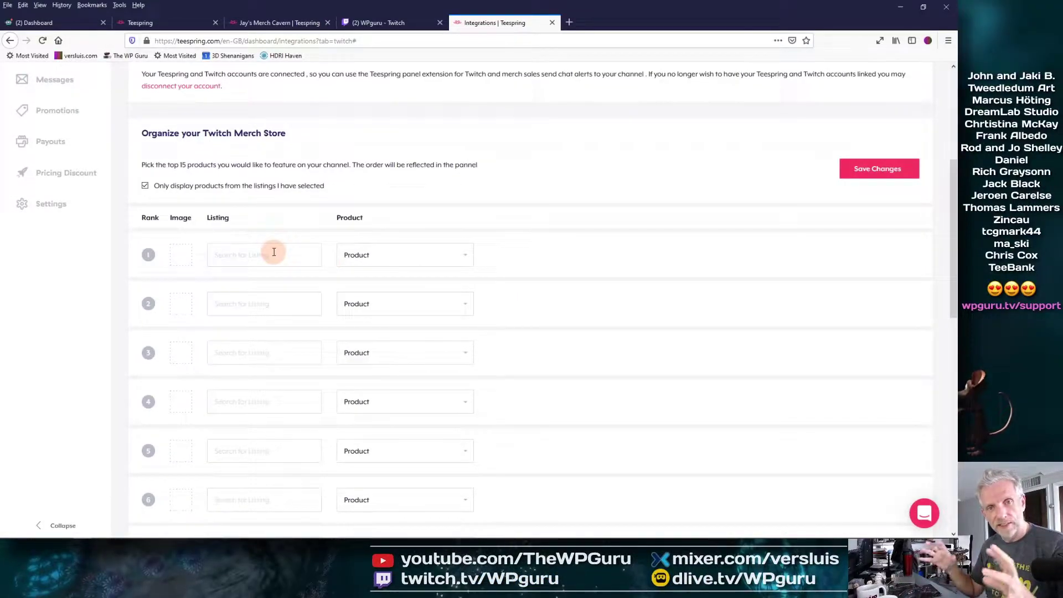
{"action": "scroll", "coordinate": [273, 252], "scroll_direction": "down", "scroll_amount": 1}
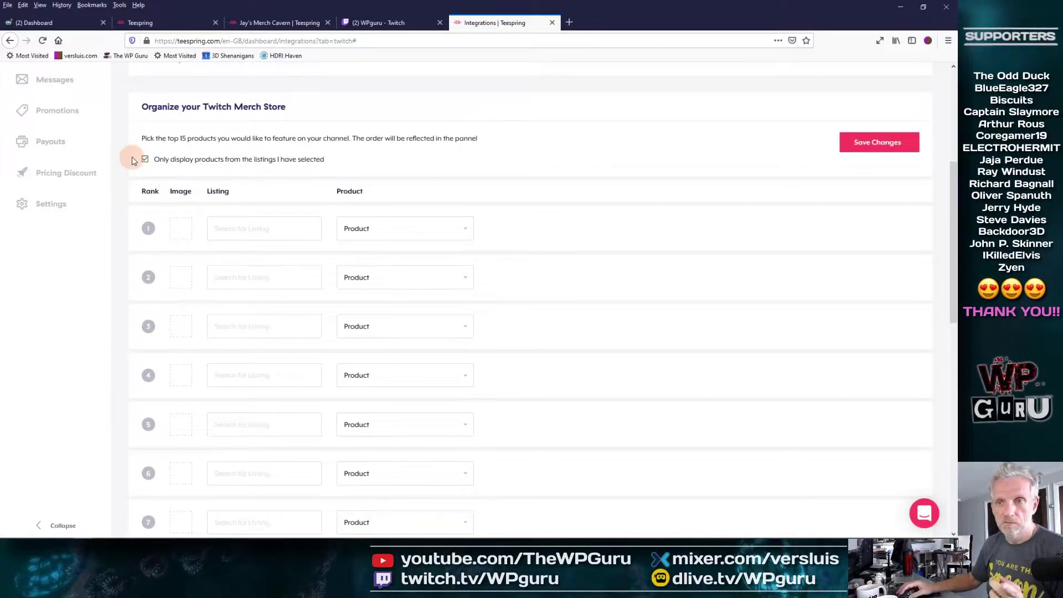
{"action": "left_click", "coordinate": [884, 142]}
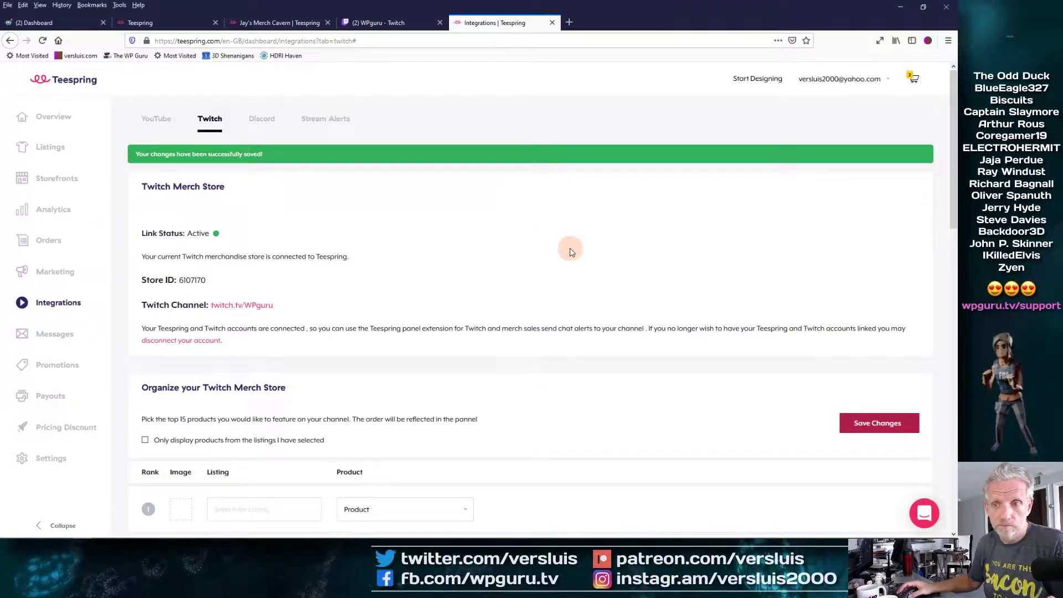
Enable displaying only products from the selected listings, try to save with the product slots empty, and read the page's response.
{"action": "scroll", "coordinate": [572, 252], "scroll_direction": "down", "scroll_amount": 8}
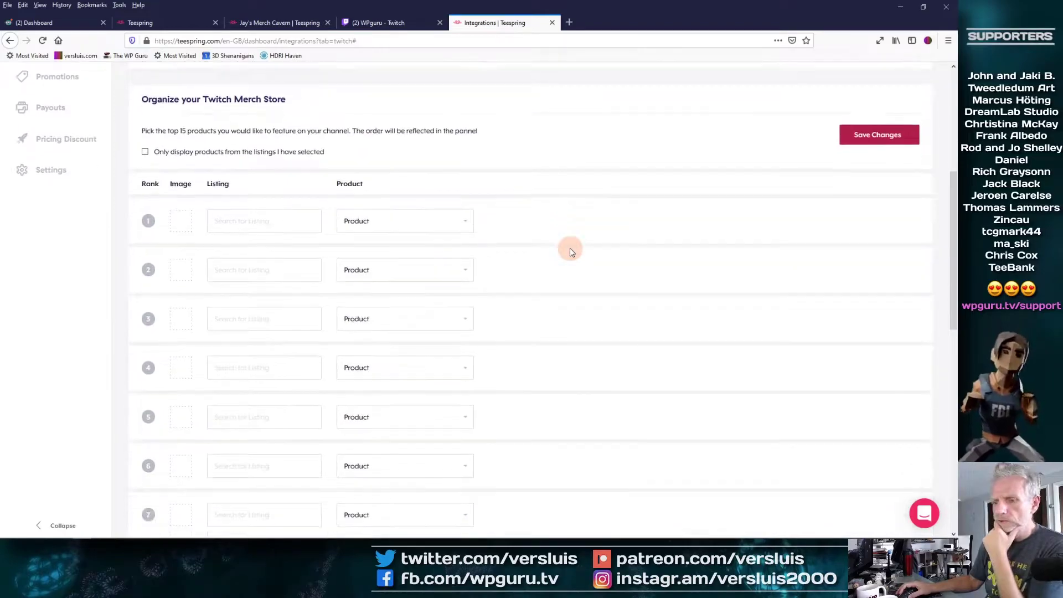
{"action": "scroll", "coordinate": [571, 252], "scroll_direction": "down", "scroll_amount": 6}
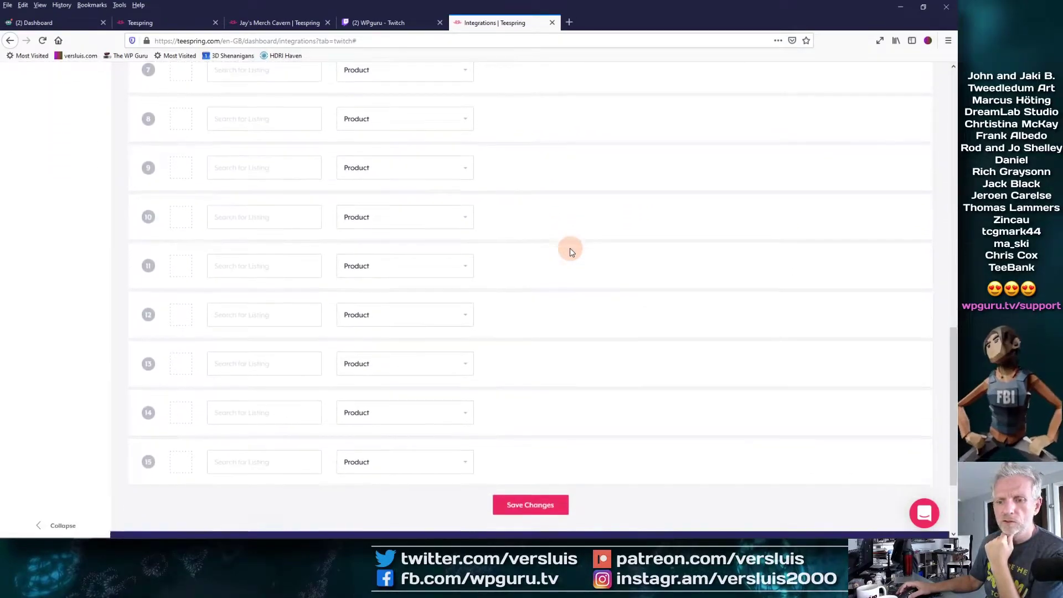
{"action": "scroll", "coordinate": [571, 252], "scroll_direction": "up", "scroll_amount": 12}
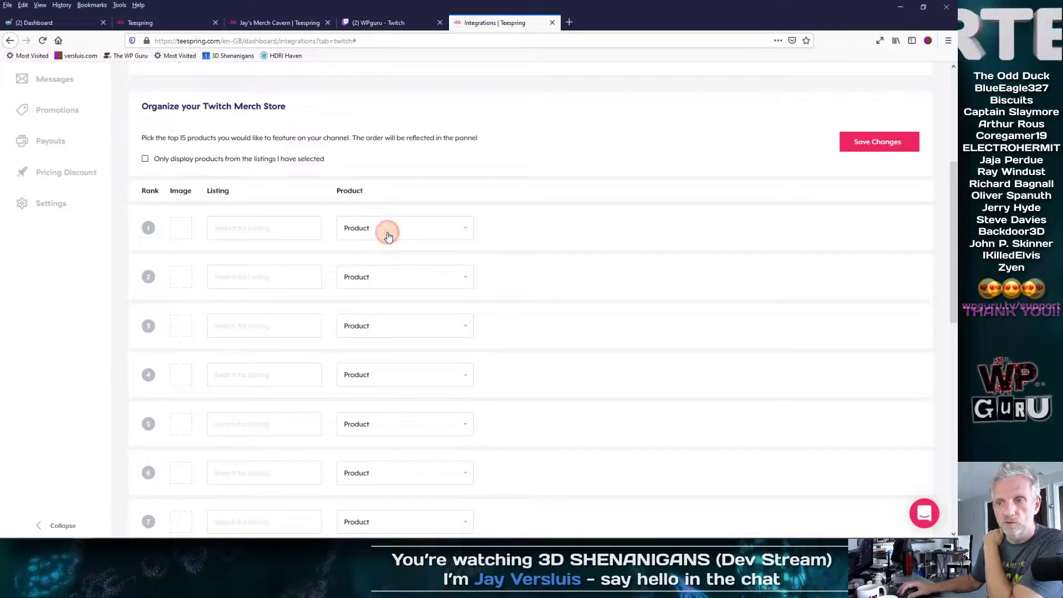
{"action": "left_click", "coordinate": [144, 160]}
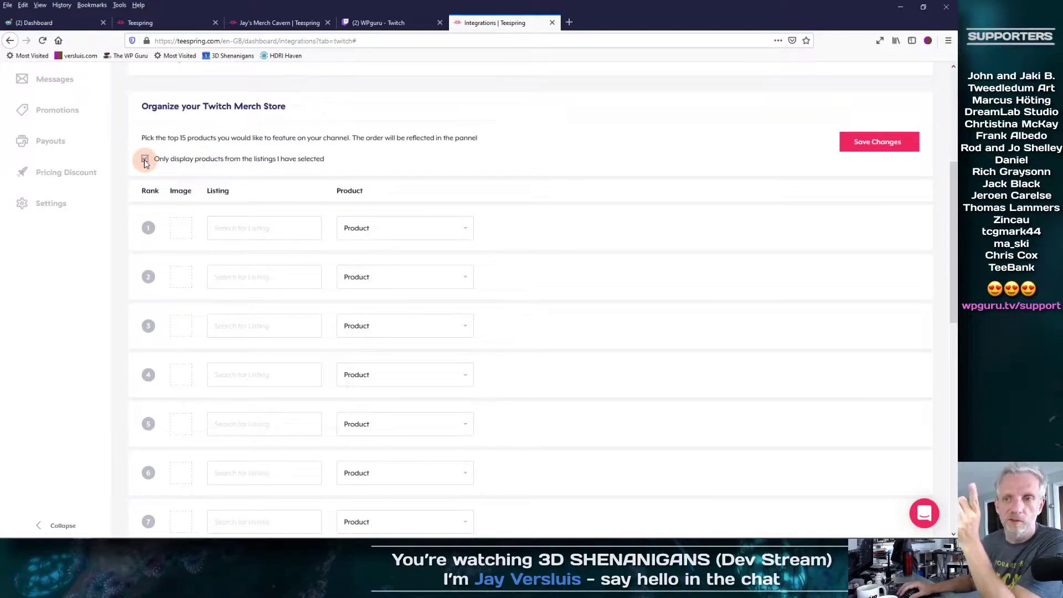
{"action": "left_click", "coordinate": [872, 143]}
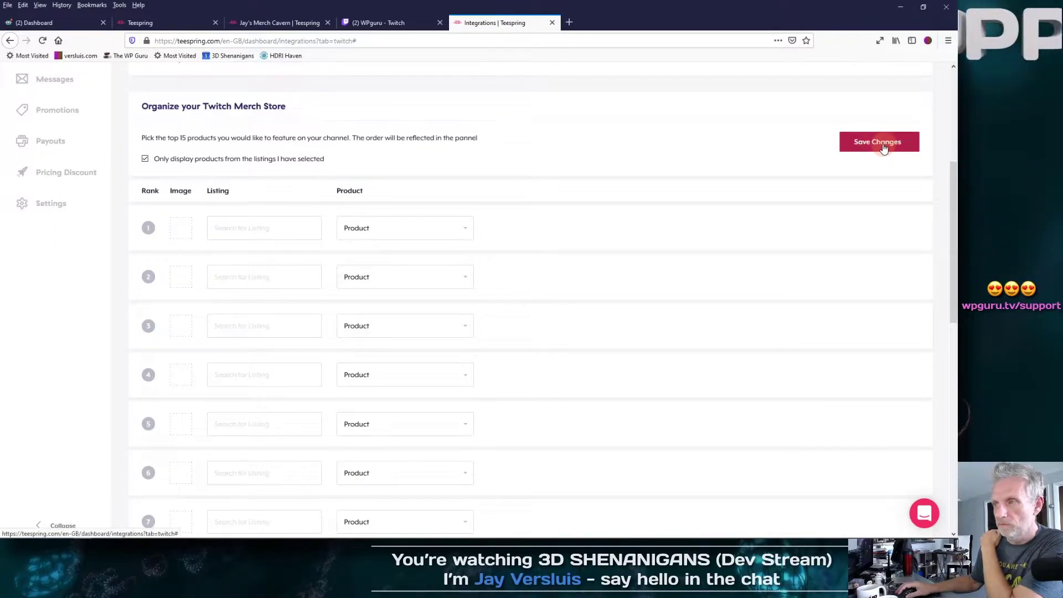
{"action": "scroll", "coordinate": [610, 266], "scroll_direction": "down", "scroll_amount": 3}
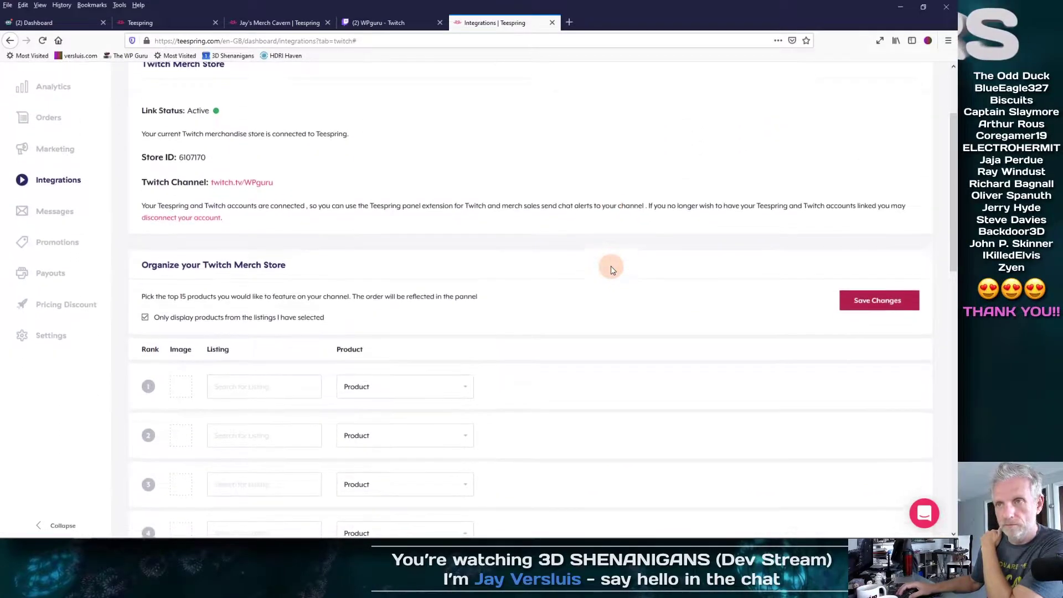
{"action": "scroll", "coordinate": [610, 266], "scroll_direction": "up", "scroll_amount": 3}
{"action": "scroll", "coordinate": [166, 158], "scroll_direction": "up", "scroll_amount": 1}
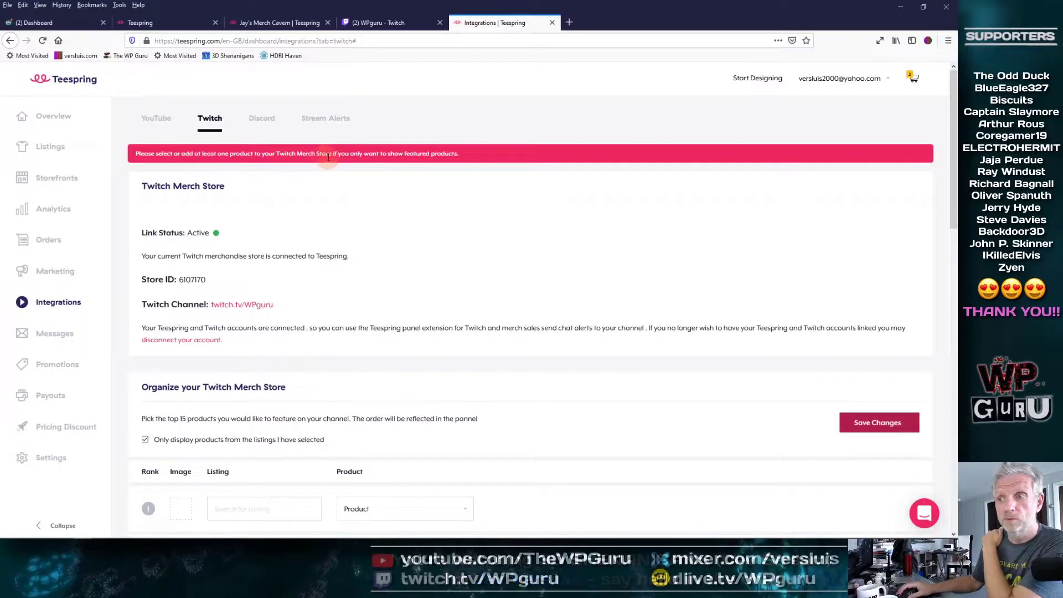
Assign the WP Guru Mug listing to rank 1 of the Twitch Merch Store with Mug as its product.
{"action": "scroll", "coordinate": [467, 197], "scroll_direction": "down", "scroll_amount": 5}
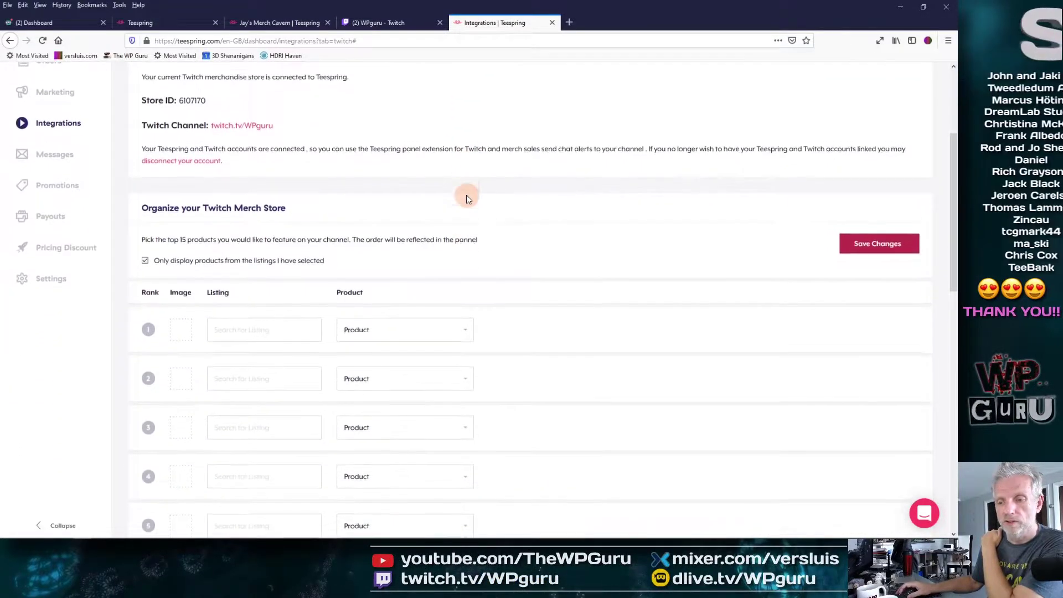
{"action": "left_click", "coordinate": [257, 212]}
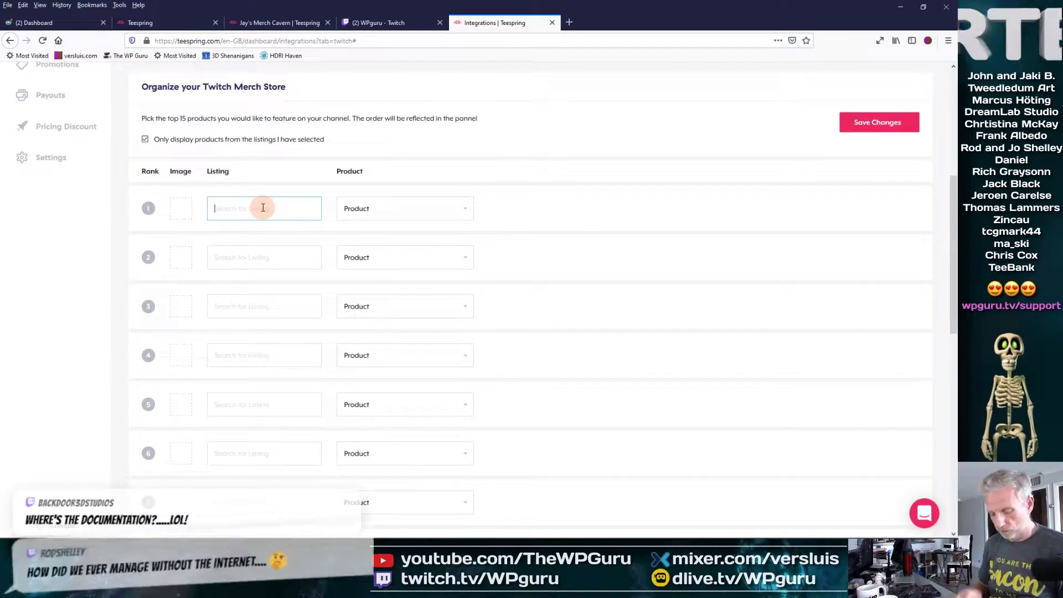
{"action": "type", "text": "mu"}
{"action": "scroll", "coordinate": [263, 210], "scroll_direction": "down", "scroll_amount": 1}
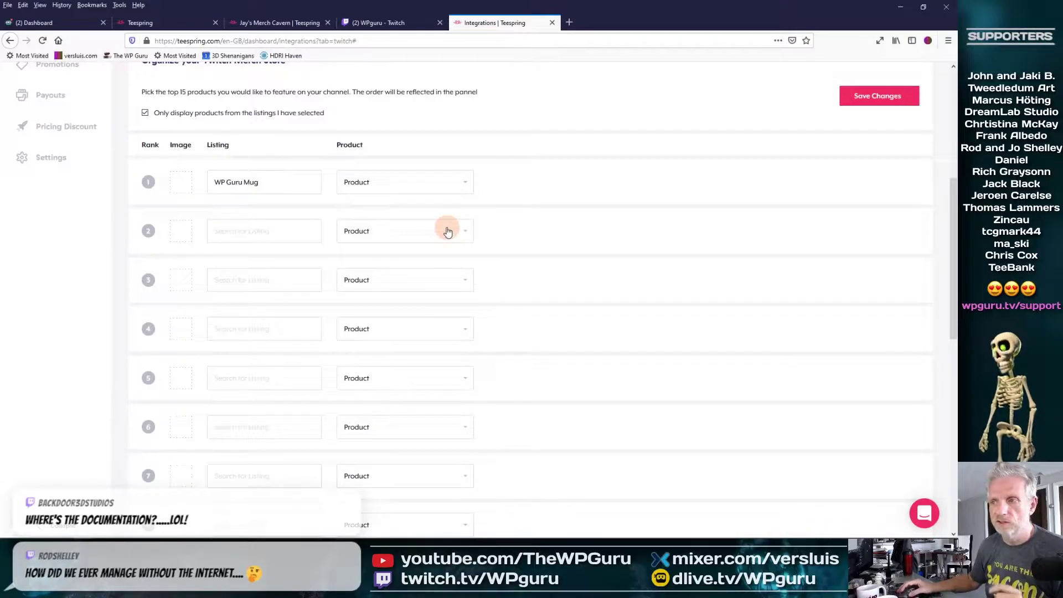
{"action": "left_click", "coordinate": [358, 206]}
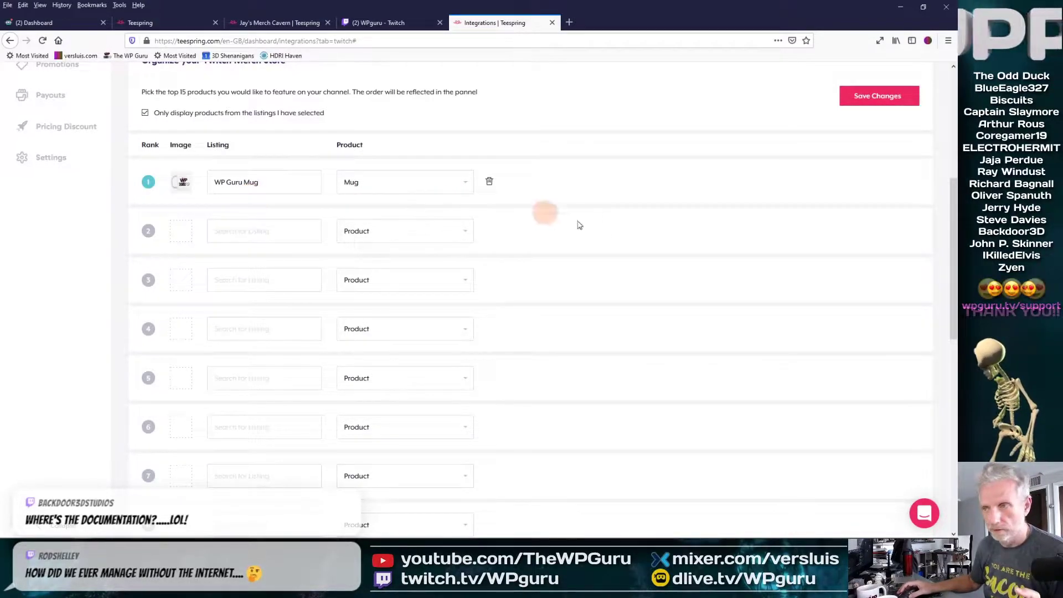
Save the Twitch Merch Store settings, switch to the Twitch channel page and reload it to check the Teespring Merch Store panel.
{"action": "left_click", "coordinate": [872, 99]}
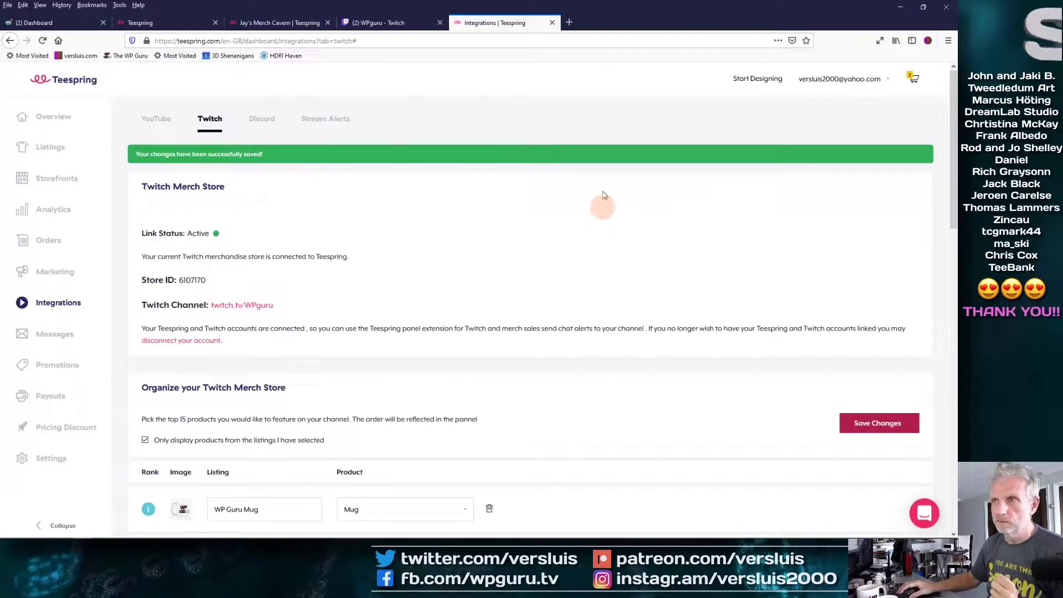
{"action": "left_click", "coordinate": [376, 23]}
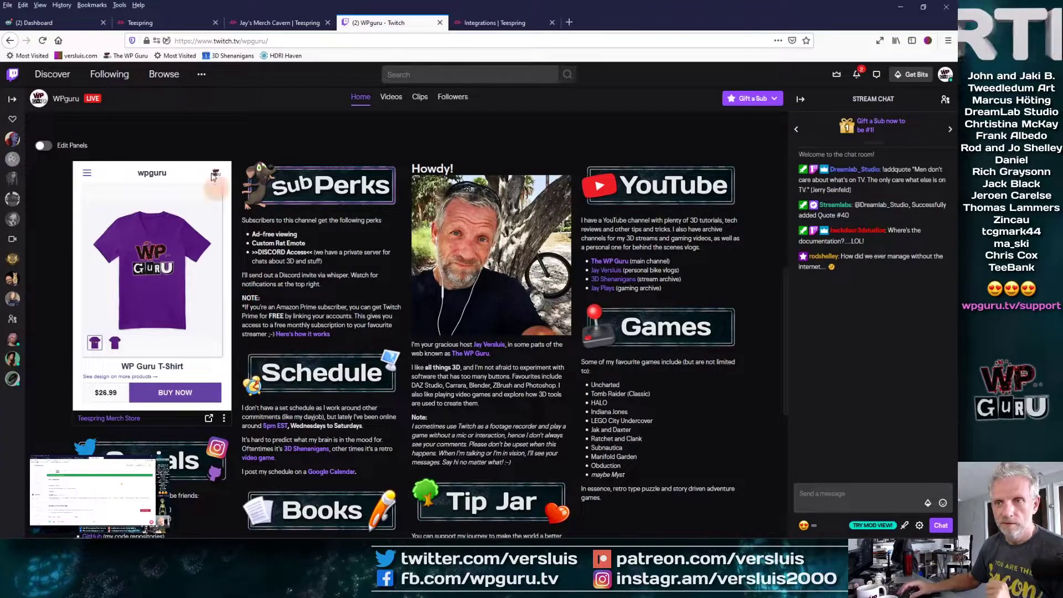
{"action": "left_click", "coordinate": [42, 40]}
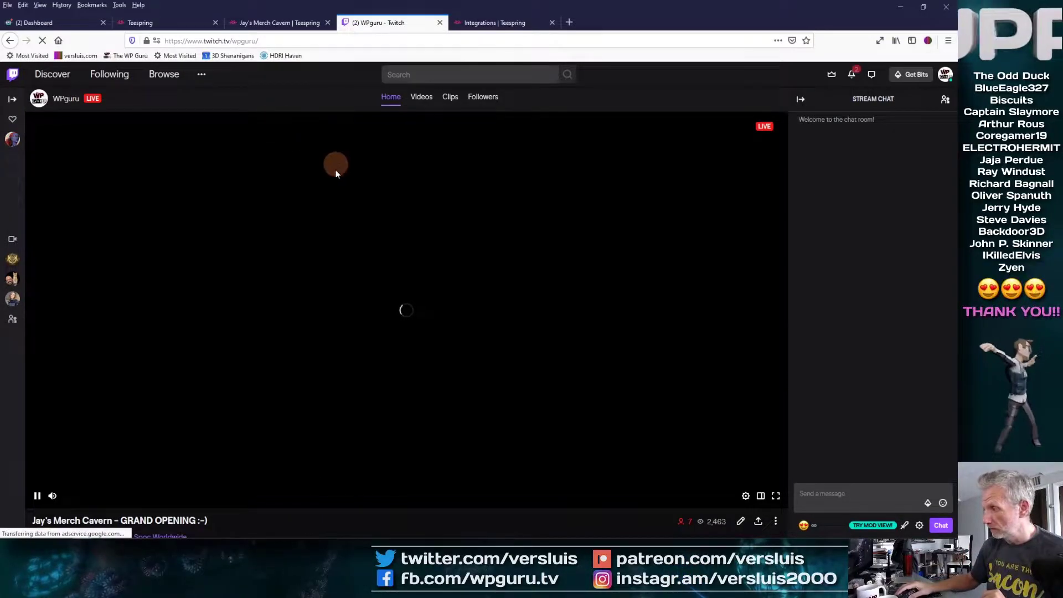
{"action": "scroll", "coordinate": [357, 195], "scroll_direction": "down", "scroll_amount": 4}
{"action": "scroll", "coordinate": [357, 194], "scroll_direction": "down", "scroll_amount": 4}
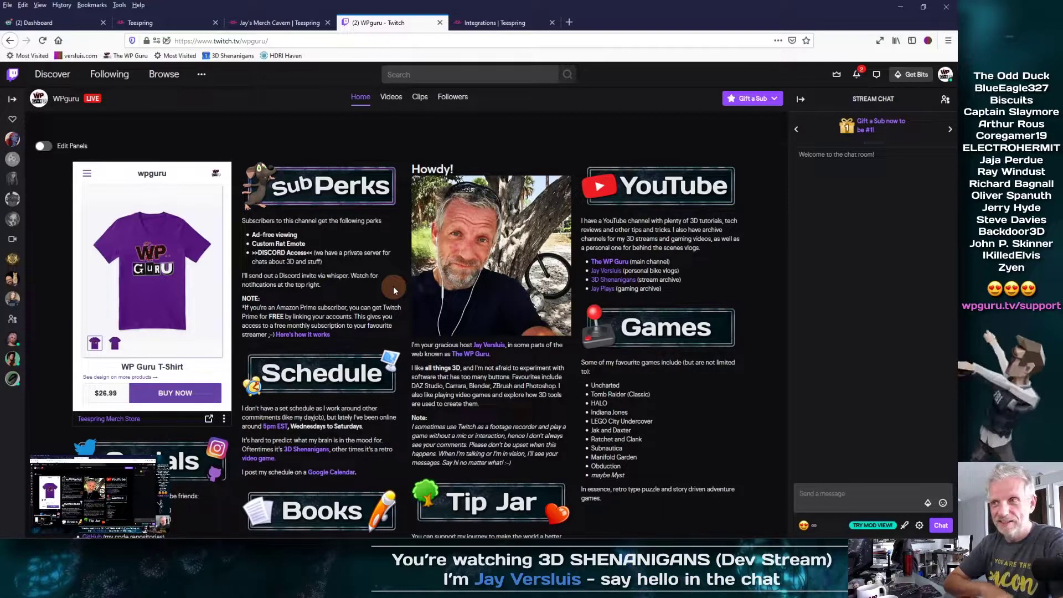
Return to the Teespring integration, save the Twitch Merch Store settings again and look over the product slots.
{"action": "left_click", "coordinate": [487, 22]}
{"action": "scroll", "coordinate": [451, 298], "scroll_direction": "down", "scroll_amount": 1}
{"action": "scroll", "coordinate": [451, 293], "scroll_direction": "down", "scroll_amount": 3}
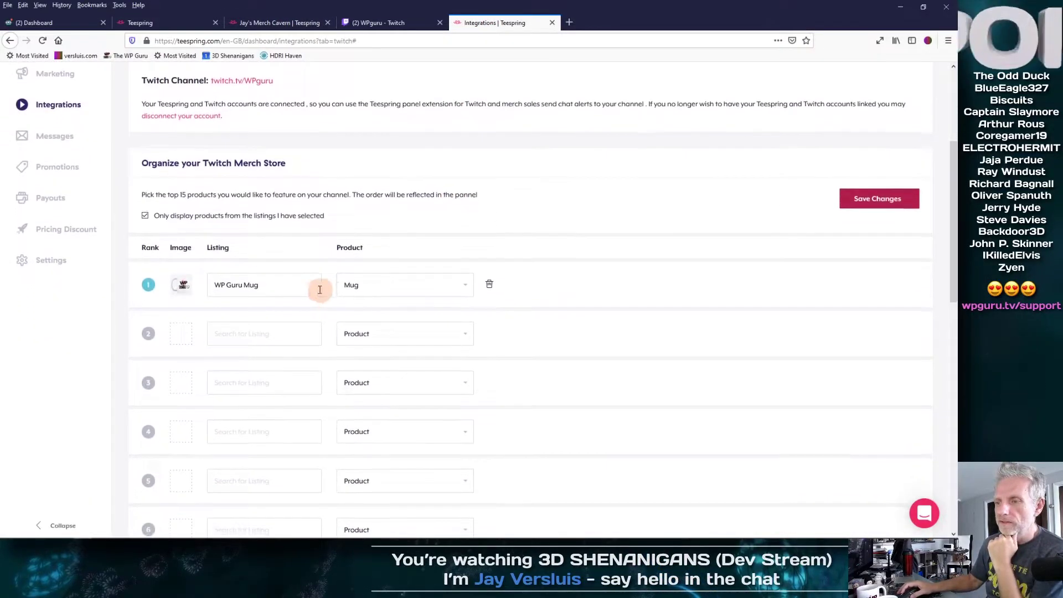
{"action": "scroll", "coordinate": [562, 307], "scroll_direction": "down", "scroll_amount": 5}
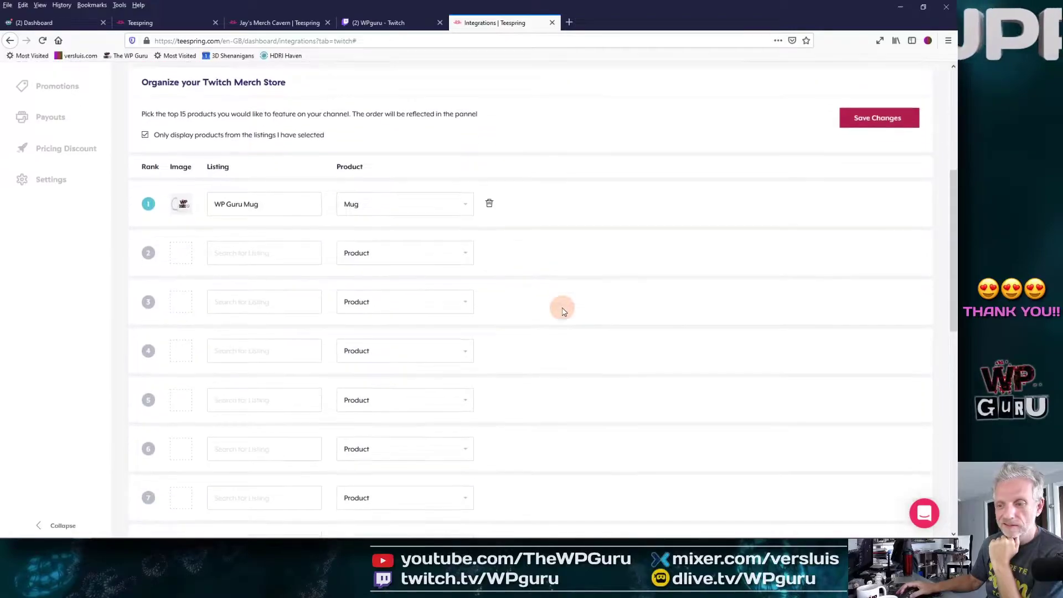
{"action": "scroll", "coordinate": [561, 310], "scroll_direction": "down", "scroll_amount": 4}
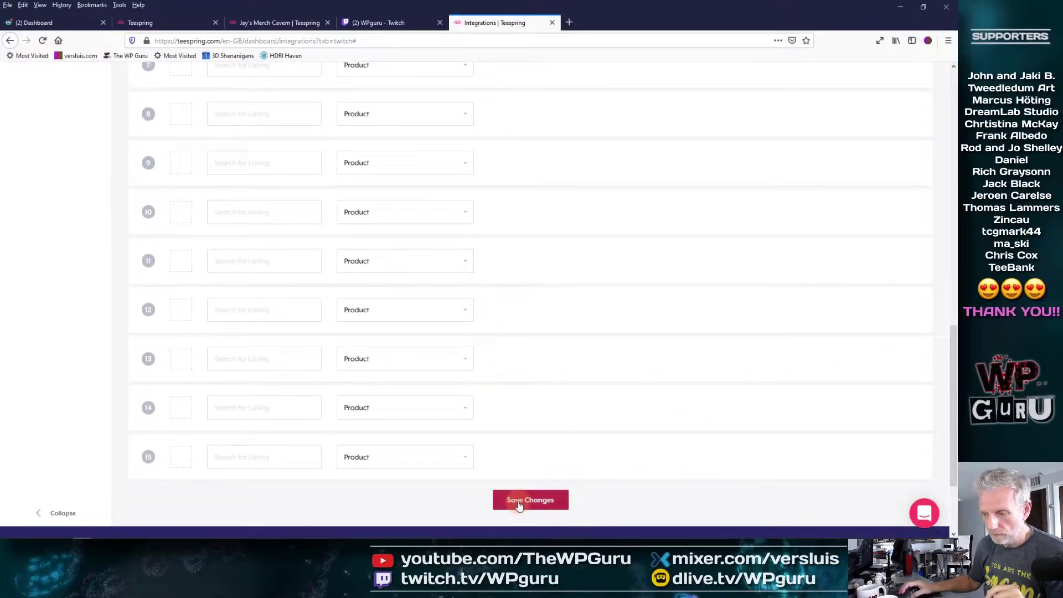
{"action": "left_click", "coordinate": [519, 500]}
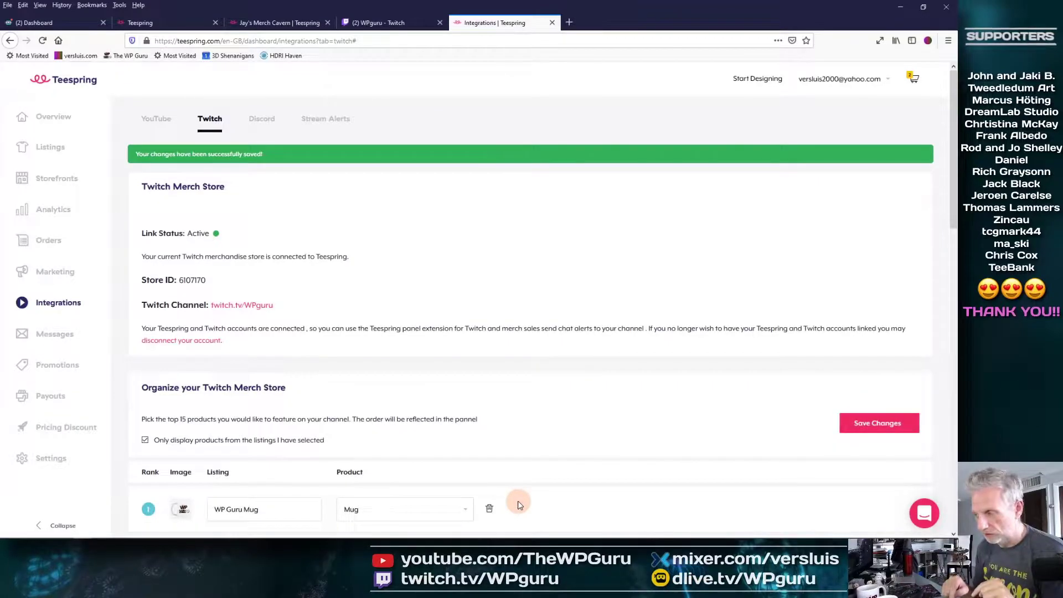
{"action": "scroll", "coordinate": [532, 404], "scroll_direction": "down", "scroll_amount": 5}
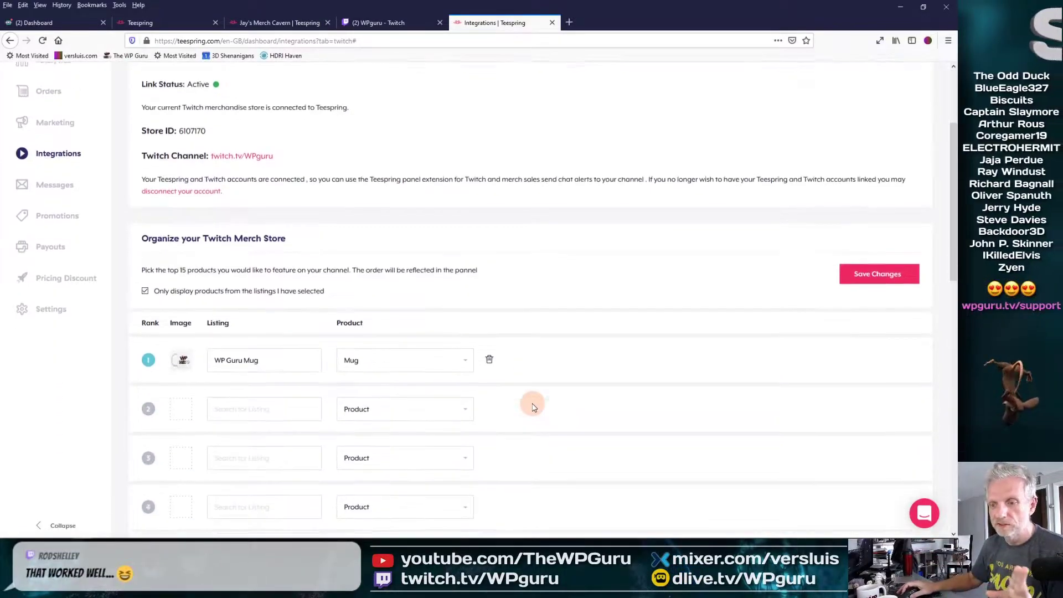
{"action": "scroll", "coordinate": [533, 407], "scroll_direction": "down", "scroll_amount": 3}
{"action": "scroll", "coordinate": [533, 407], "scroll_direction": "down", "scroll_amount": 4}
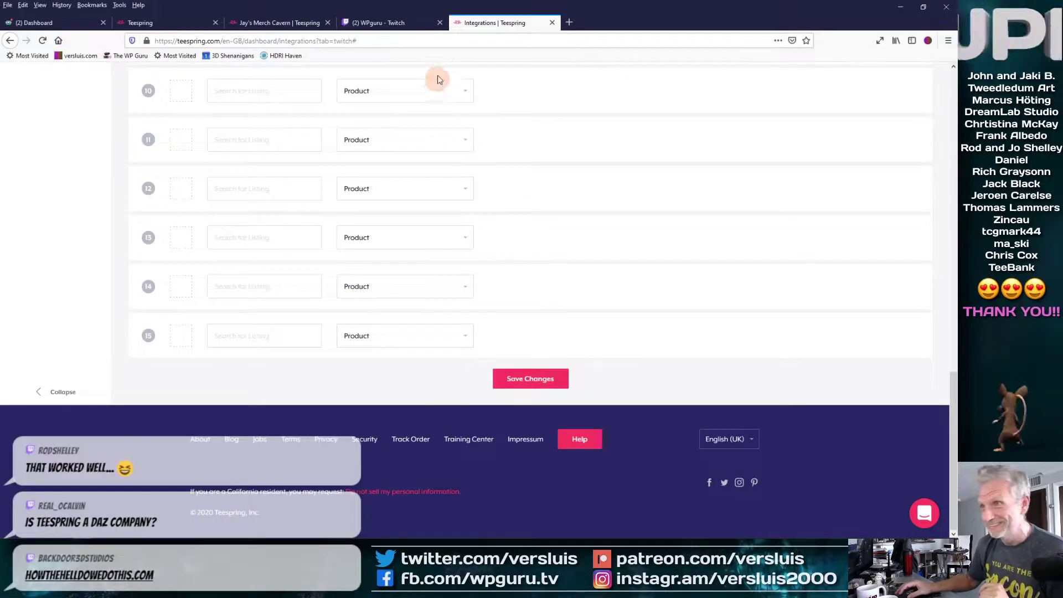
Reload the Twitch channel page and examine the Teespring Merch Store panel, including its extension description and in-panel message.
{"action": "left_click", "coordinate": [396, 28]}
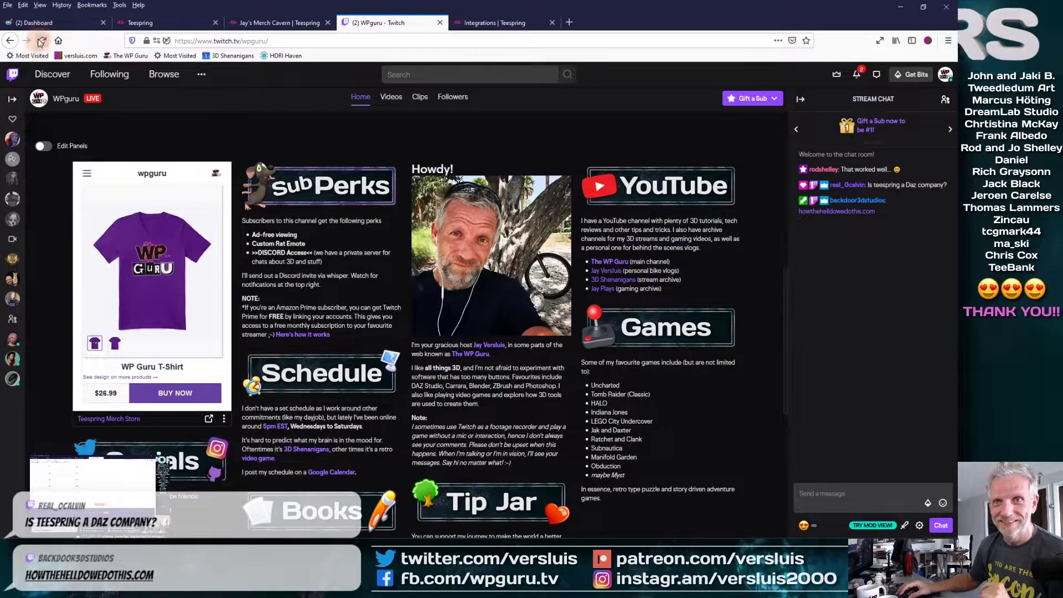
{"action": "left_click", "coordinate": [77, 58]}
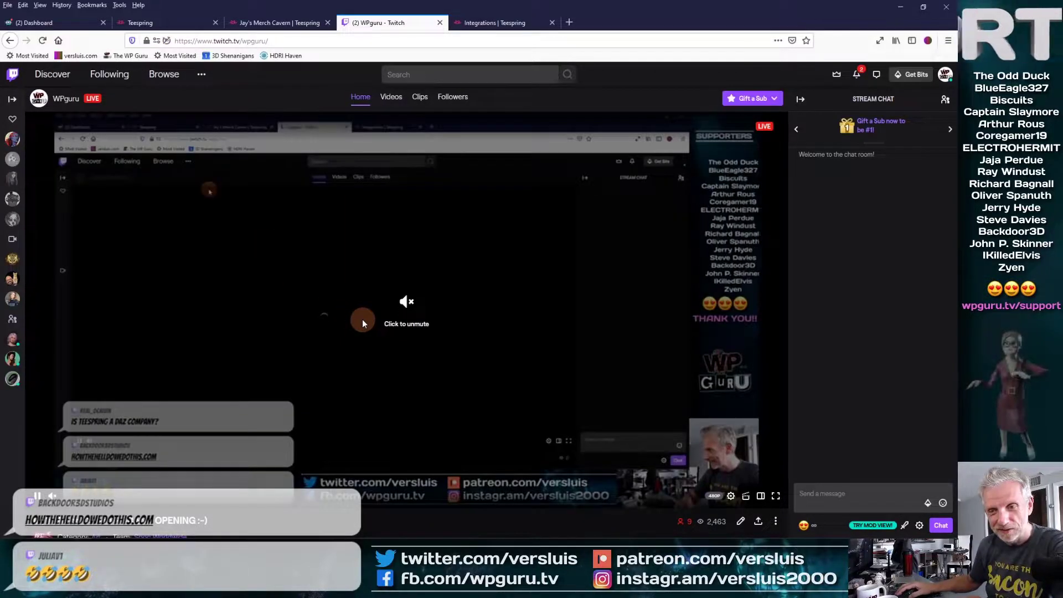
{"action": "scroll", "coordinate": [362, 319], "scroll_direction": "down", "scroll_amount": 6}
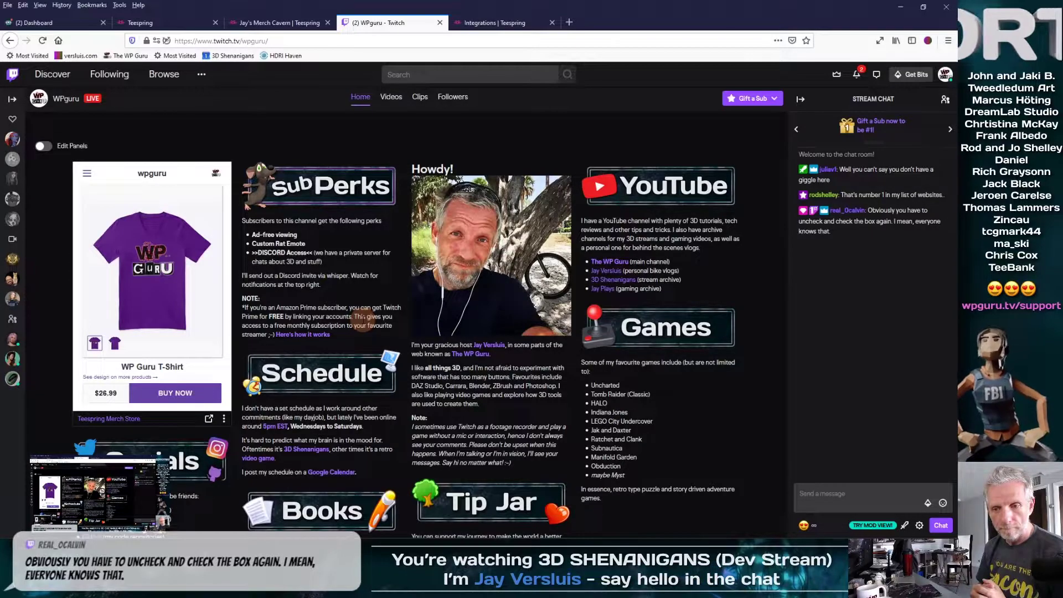
{"action": "left_click", "coordinate": [223, 419]}
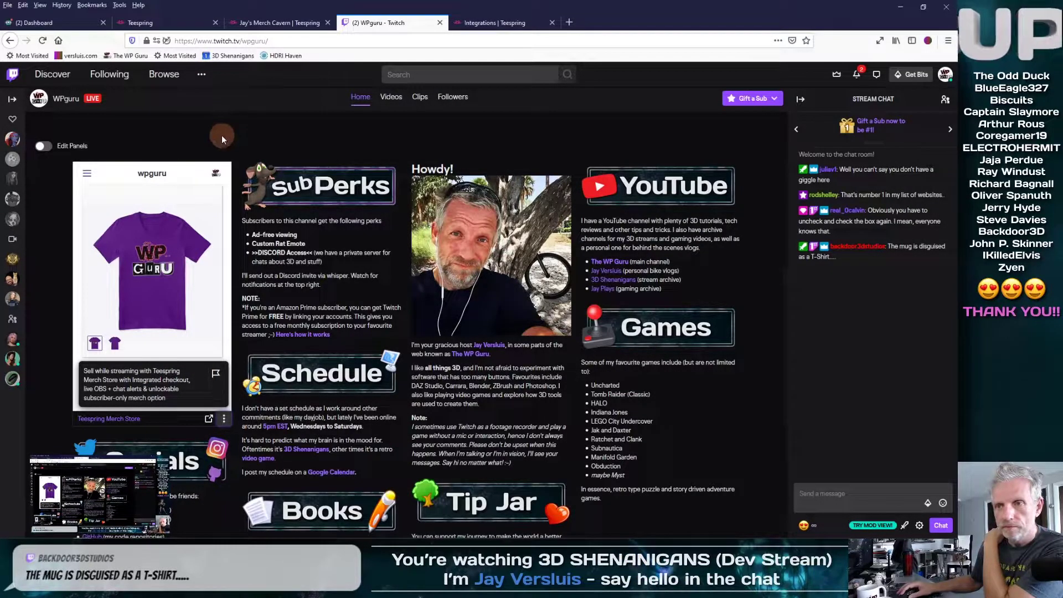
{"action": "left_click", "coordinate": [85, 176]}
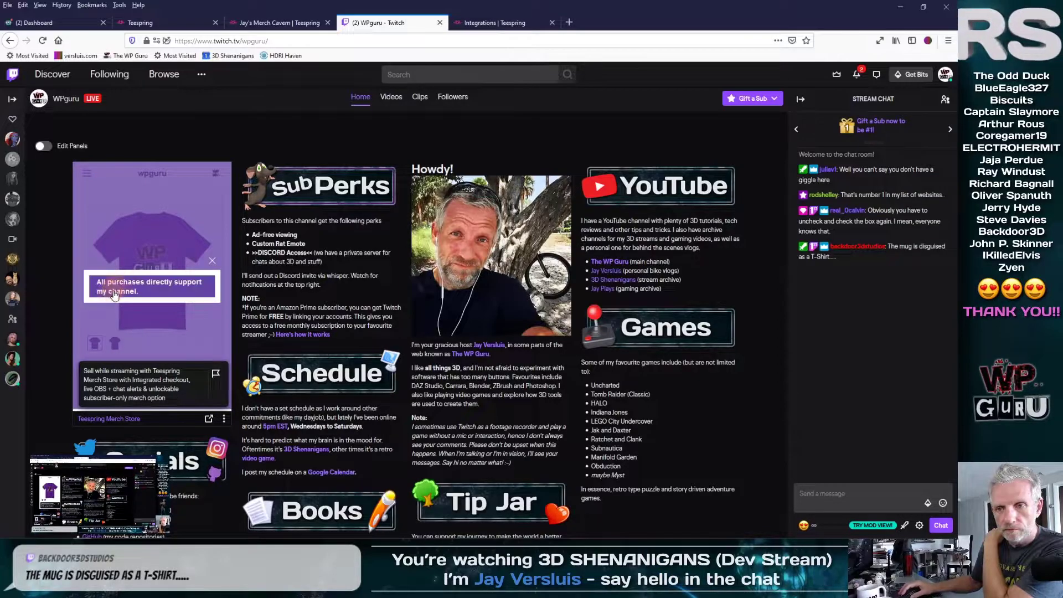
{"action": "left_click", "coordinate": [211, 261]}
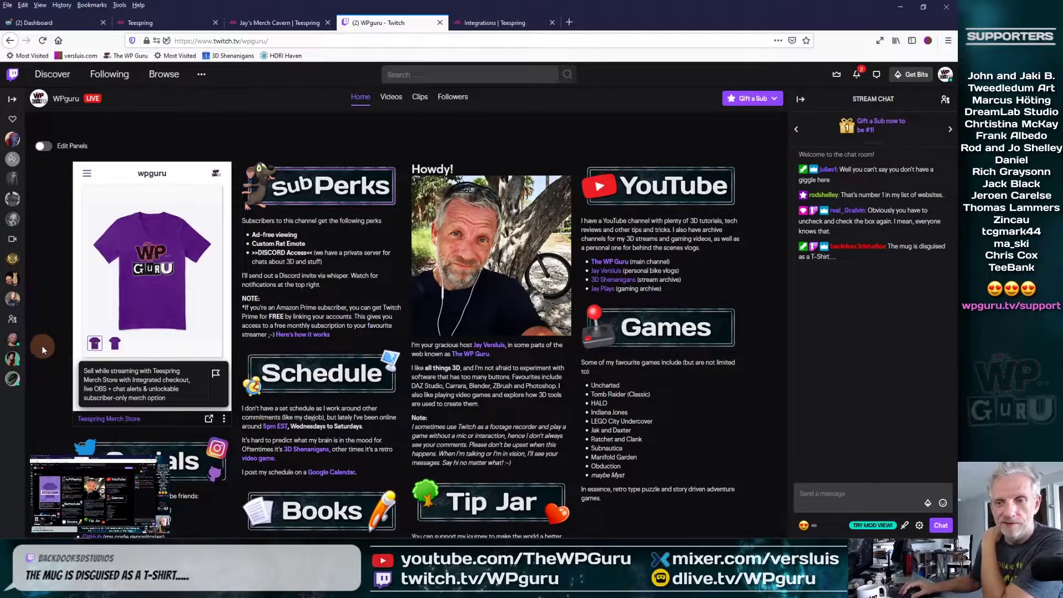
Open the Teespring Merch Store extension's configuration from the Twitch channel and go to its product management on Teespring.
{"action": "left_click", "coordinate": [99, 420]}
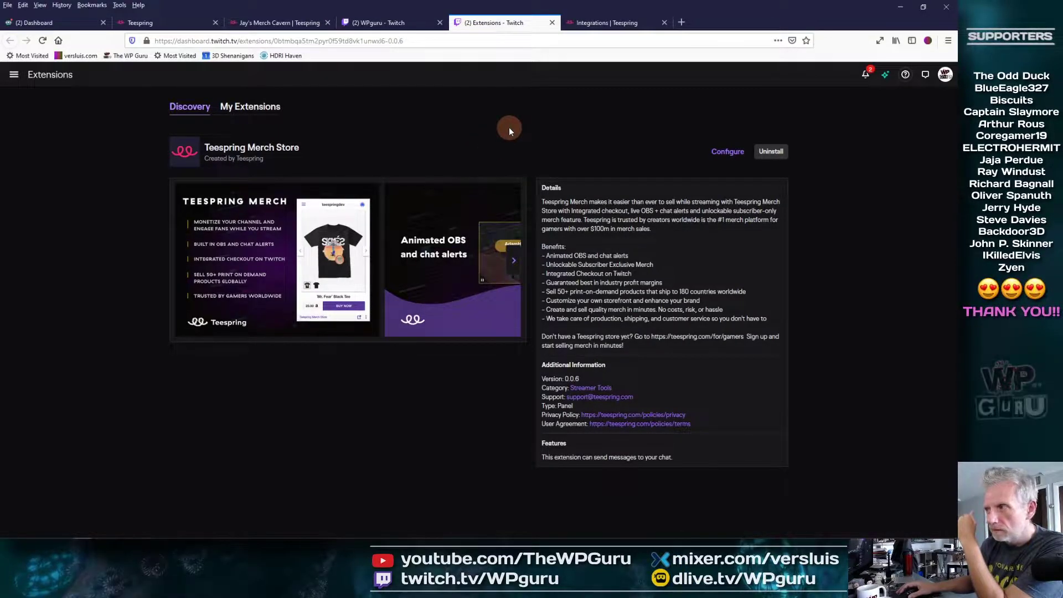
{"action": "left_click", "coordinate": [732, 152]}
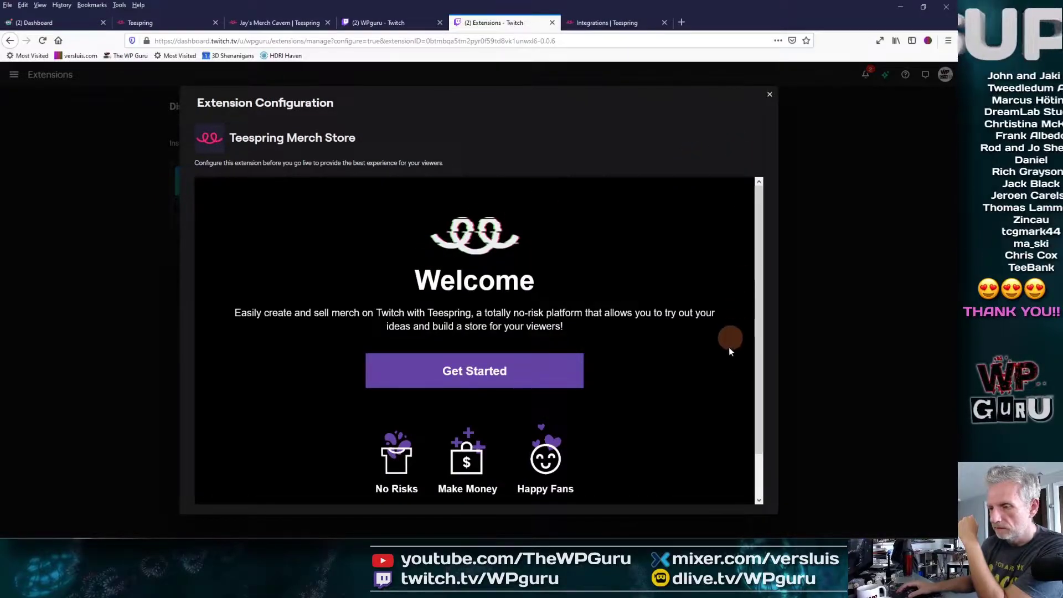
{"action": "scroll", "coordinate": [729, 349], "scroll_direction": "down", "scroll_amount": 1}
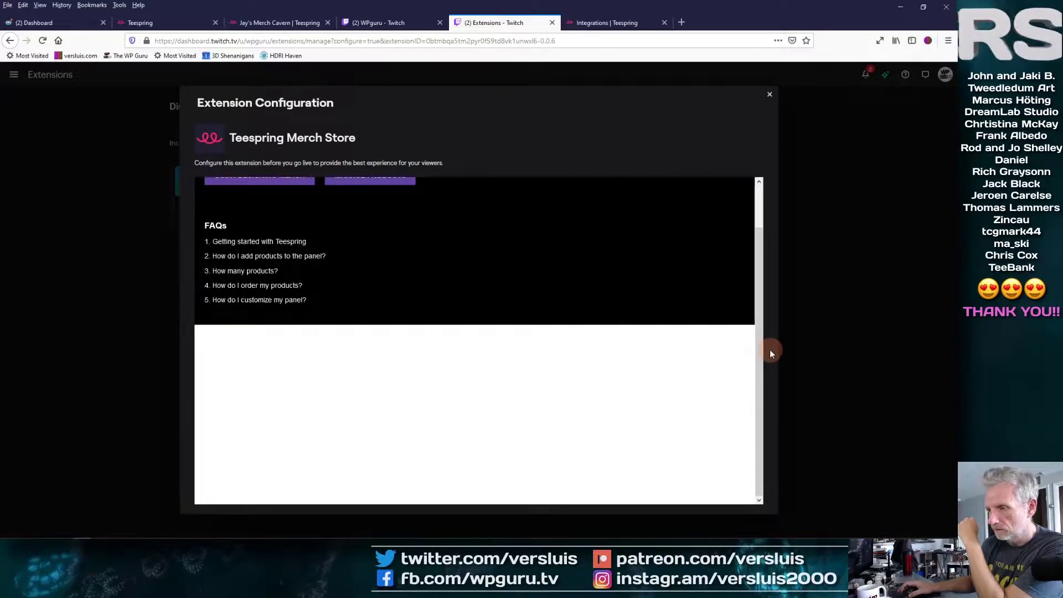
{"action": "scroll", "coordinate": [668, 320], "scroll_direction": "up", "scroll_amount": 1}
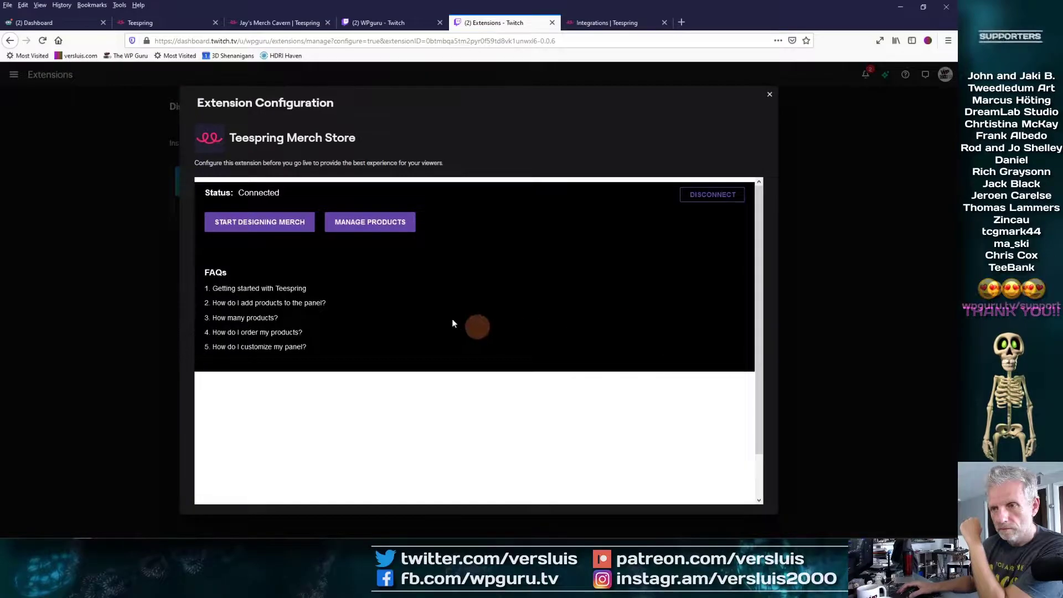
{"action": "left_click", "coordinate": [368, 222]}
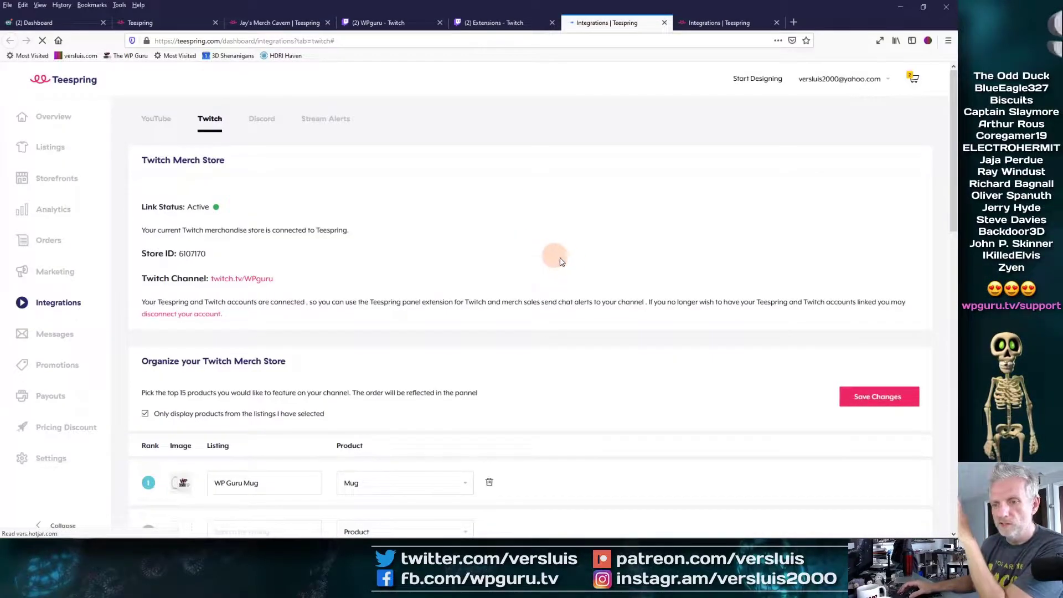
Save the Twitch Merch Store settings on the newly opened Teespring integration page.
{"action": "scroll", "coordinate": [622, 319], "scroll_direction": "down", "scroll_amount": 4}
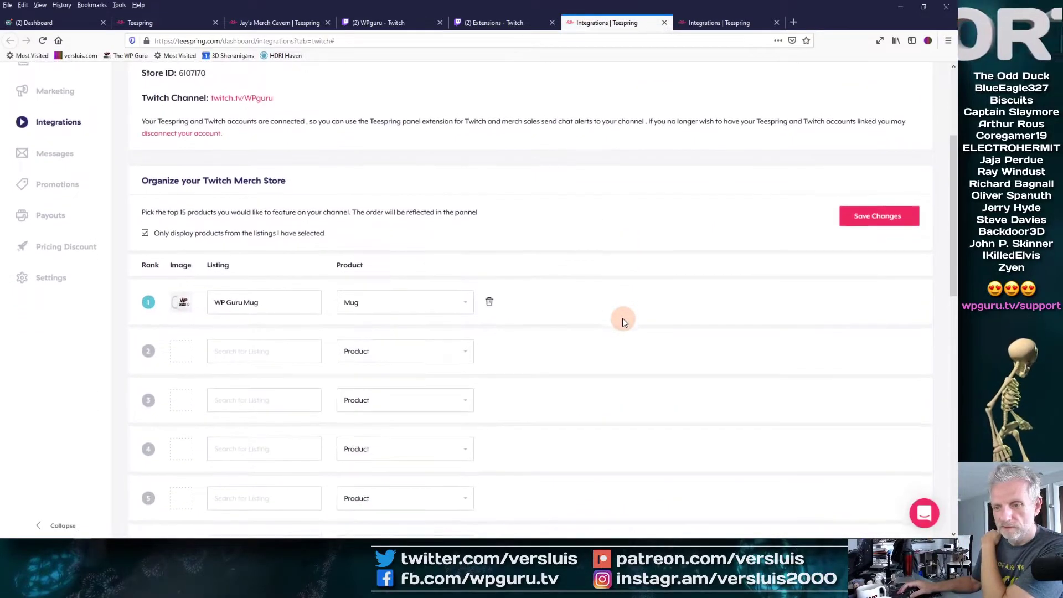
{"action": "scroll", "coordinate": [623, 321], "scroll_direction": "down", "scroll_amount": 1}
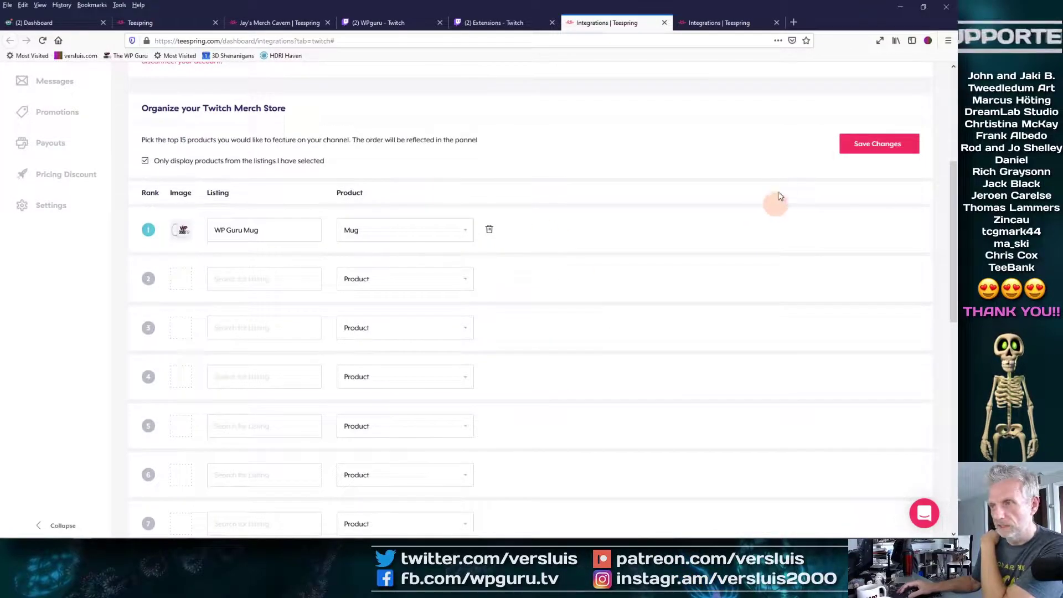
{"action": "left_click", "coordinate": [862, 142]}
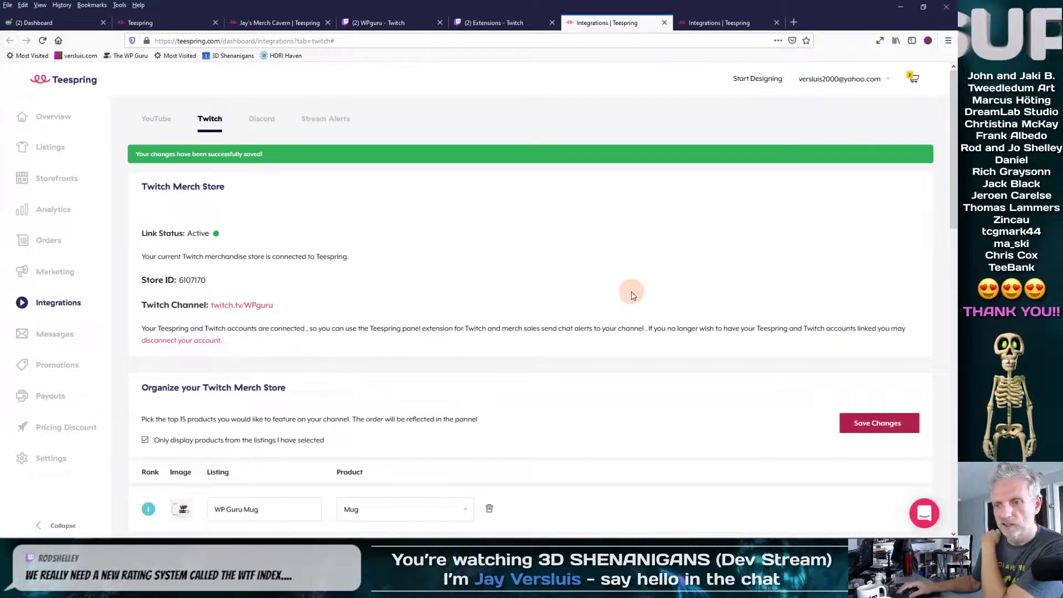
Review all 15 product slots and resave the Twitch Merch Store settings with only the WP Guru Mug listing assigned.
{"action": "scroll", "coordinate": [629, 340], "scroll_direction": "down", "scroll_amount": 2}
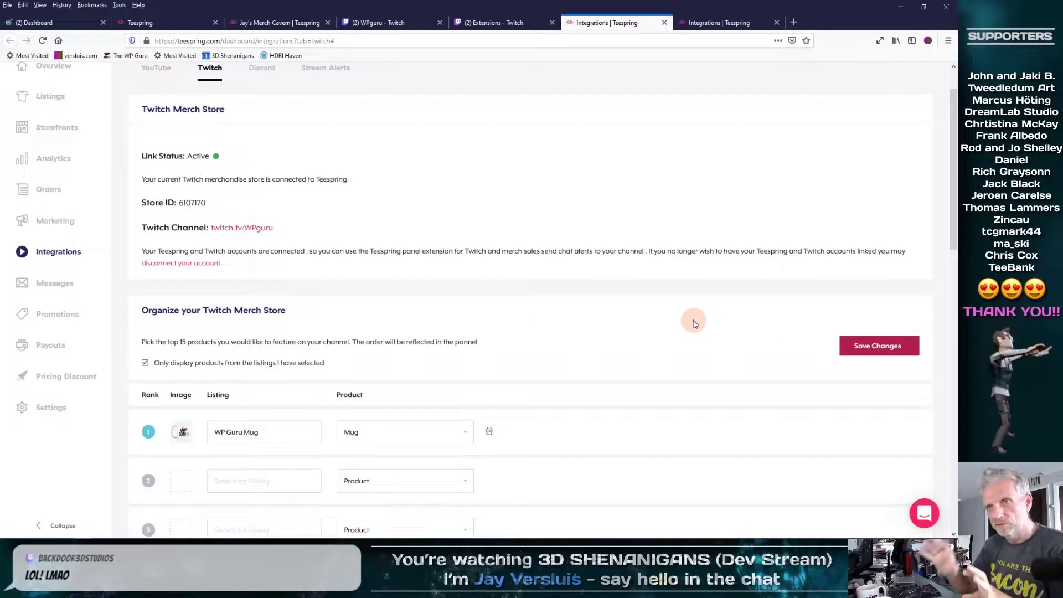
{"action": "scroll", "coordinate": [694, 324], "scroll_direction": "down", "scroll_amount": 4}
{"action": "scroll", "coordinate": [694, 324], "scroll_direction": "down", "scroll_amount": 10}
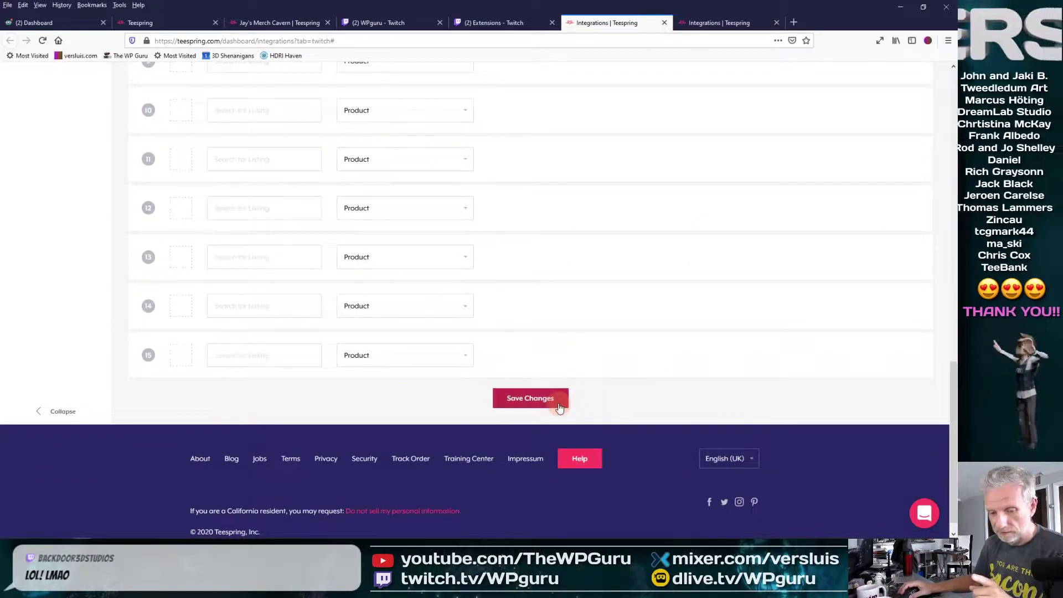
{"action": "scroll", "coordinate": [614, 403], "scroll_direction": "up", "scroll_amount": 12}
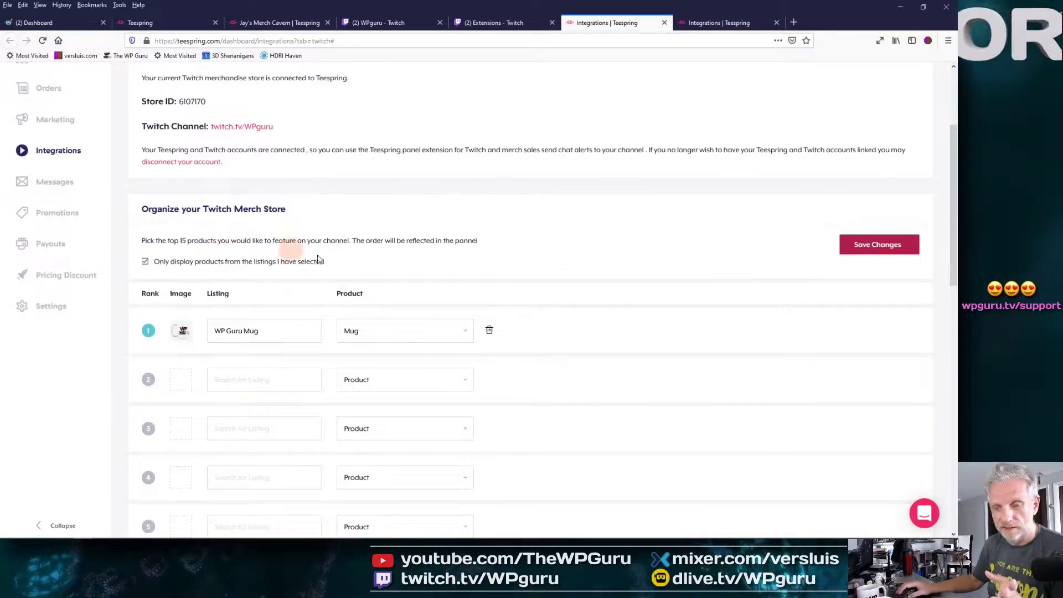
{"action": "scroll", "coordinate": [498, 321], "scroll_direction": "down", "scroll_amount": 10}
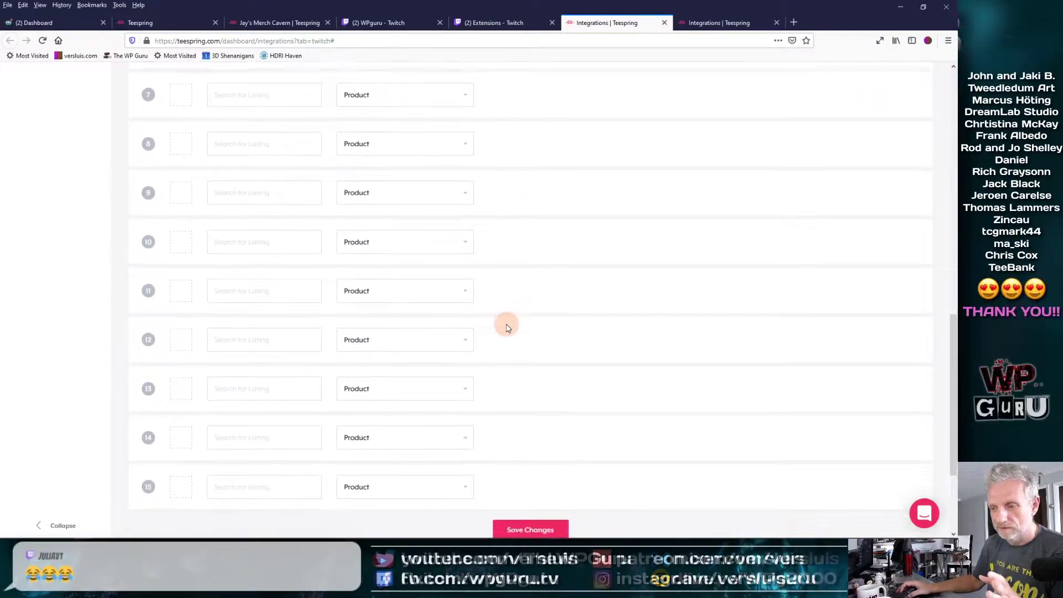
{"action": "scroll", "coordinate": [506, 327], "scroll_direction": "down", "scroll_amount": 3}
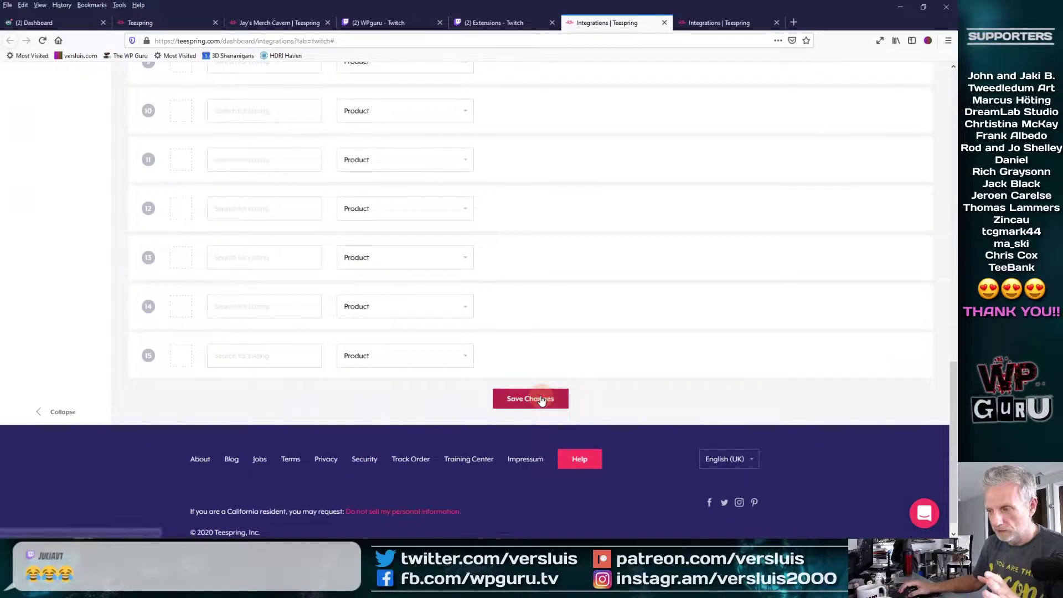
{"action": "left_click", "coordinate": [541, 400]}
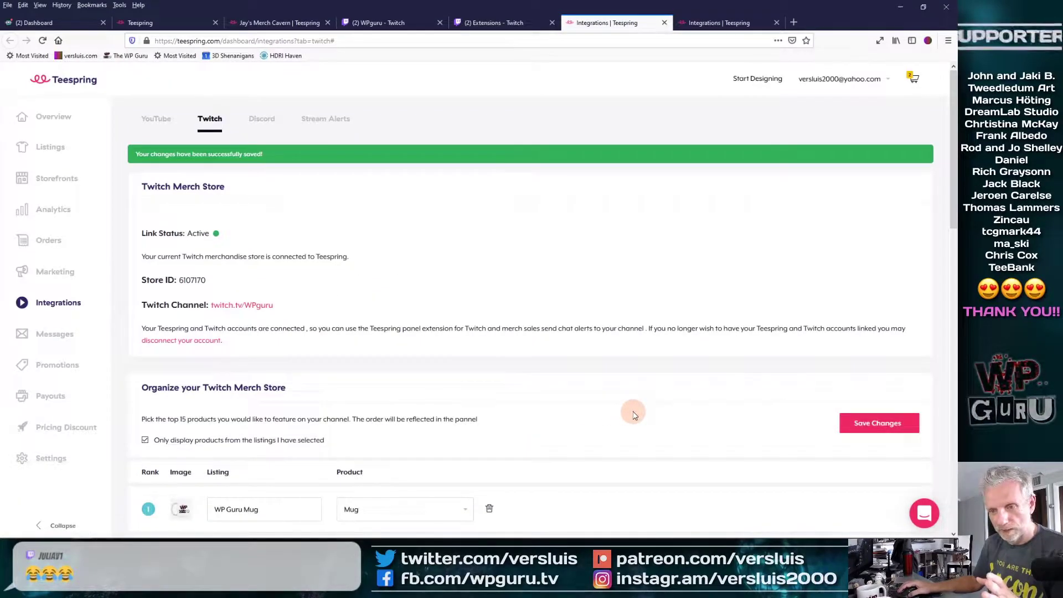
{"action": "scroll", "coordinate": [633, 415], "scroll_direction": "down", "scroll_amount": 10}
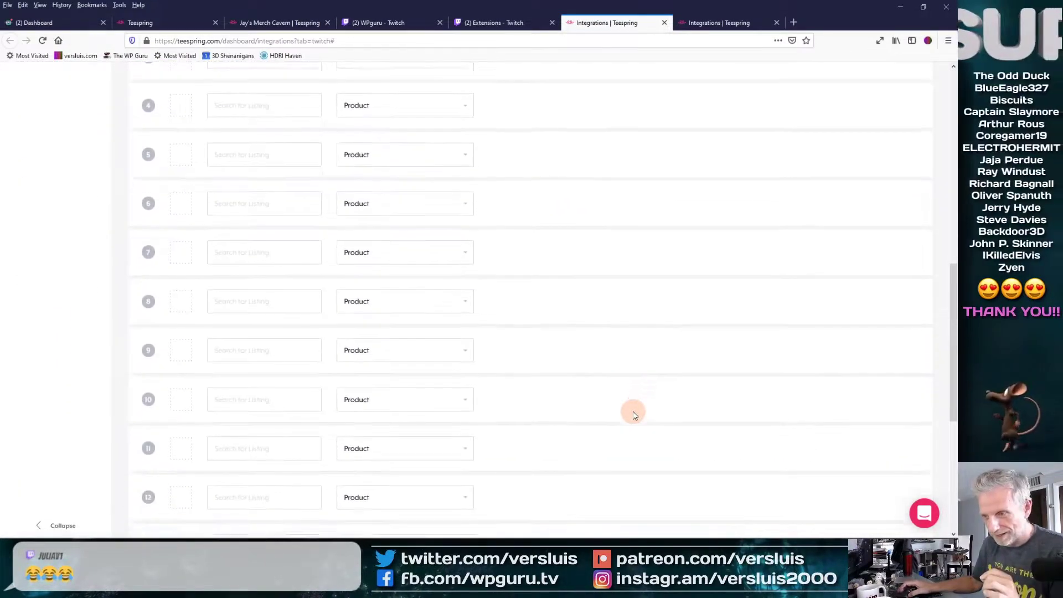
{"action": "scroll", "coordinate": [634, 415], "scroll_direction": "down", "scroll_amount": 5}
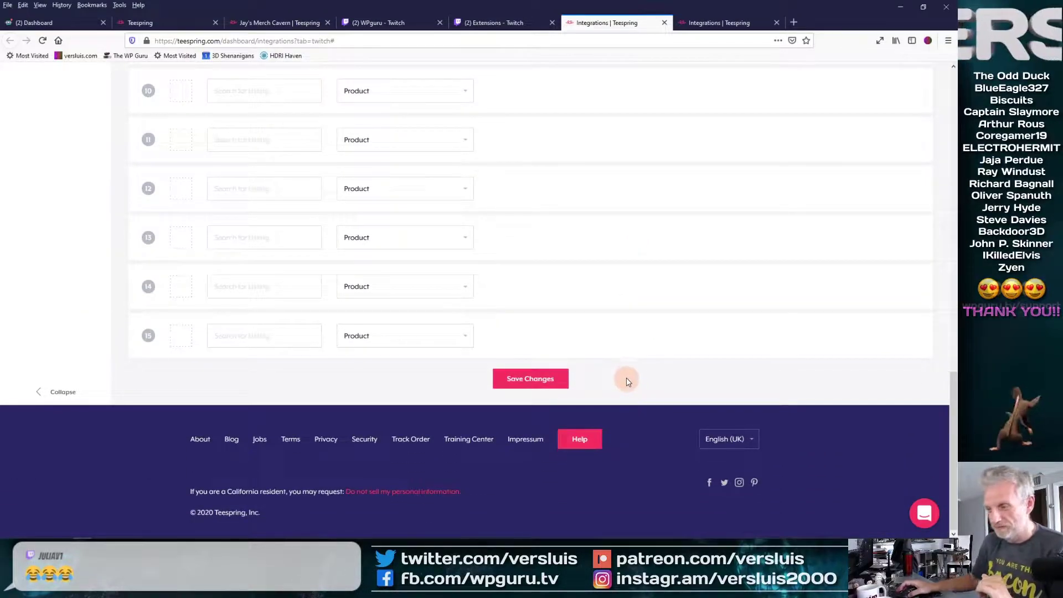
{"action": "scroll", "coordinate": [625, 392], "scroll_direction": "up", "scroll_amount": 15}
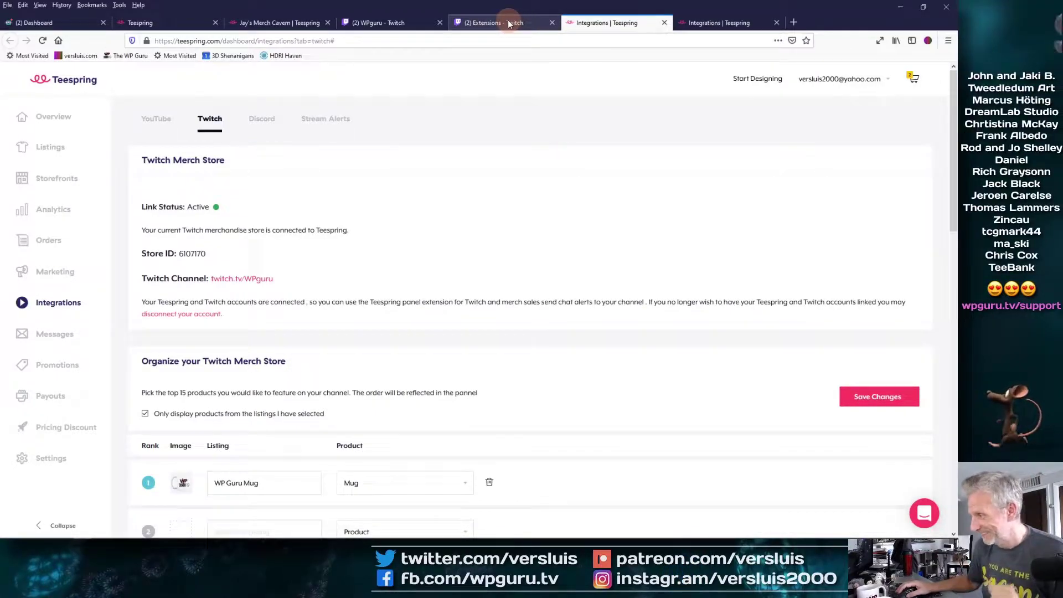
Close the Twitch extension configuration page and return to the Twitch channel page with the Merch Store panel.
{"action": "left_click", "coordinate": [507, 21]}
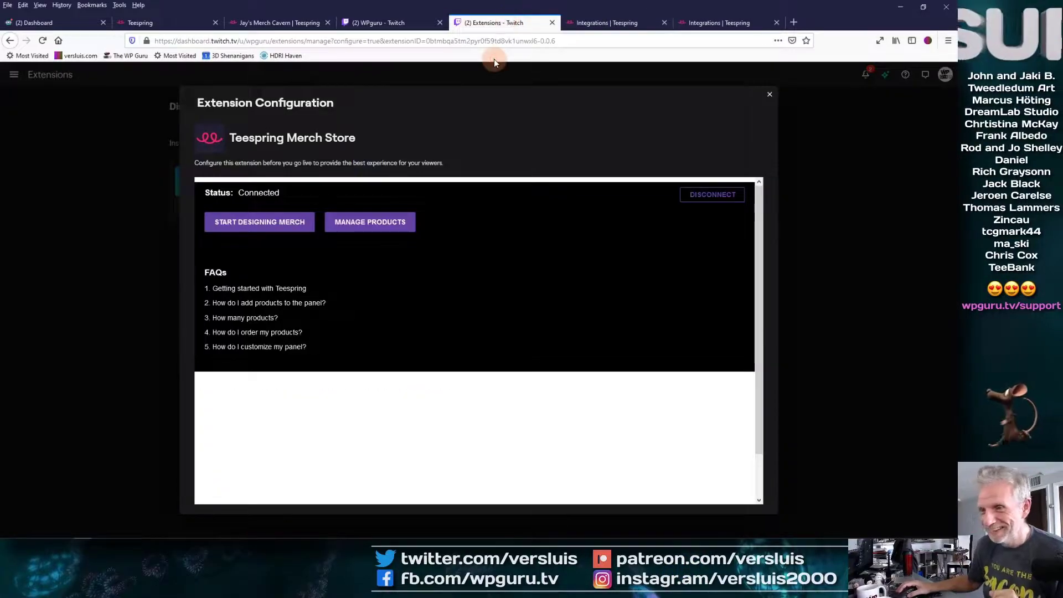
{"action": "left_click", "coordinate": [551, 22]}
{"action": "left_click", "coordinate": [399, 25]}
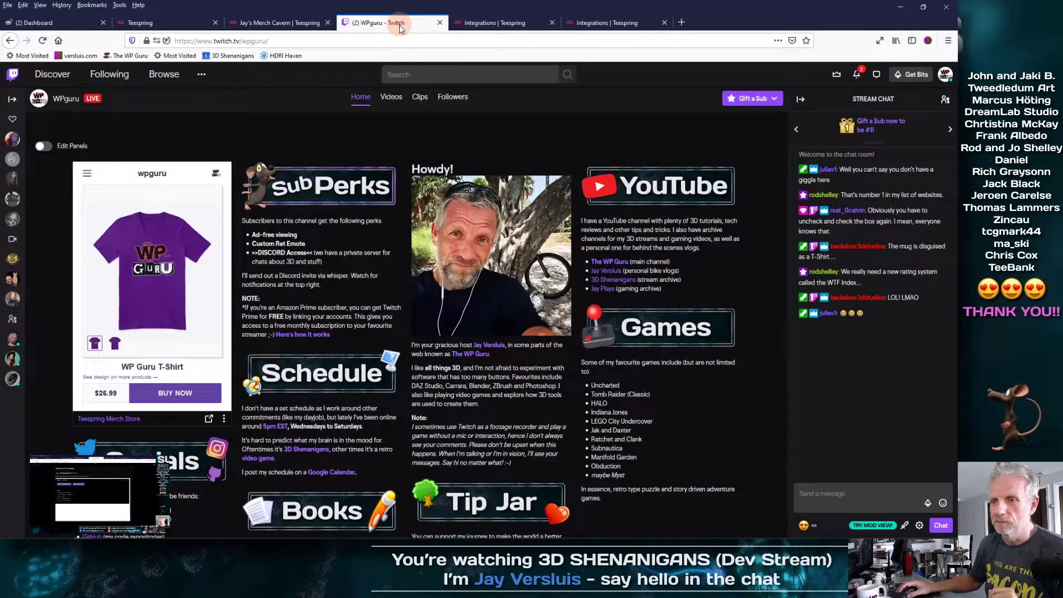
Reload the Twitch channel page, check its Merch Store panel, and compare it with the product slots on Teespring's Twitch integration page.
{"action": "left_click", "coordinate": [43, 40]}
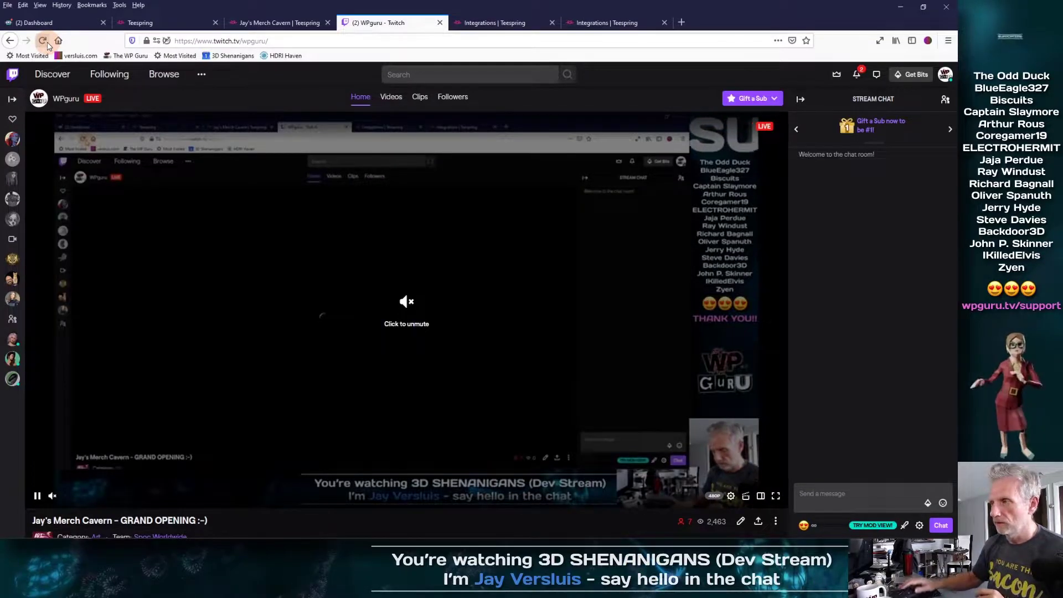
{"action": "scroll", "coordinate": [211, 210], "scroll_direction": "down", "scroll_amount": 6}
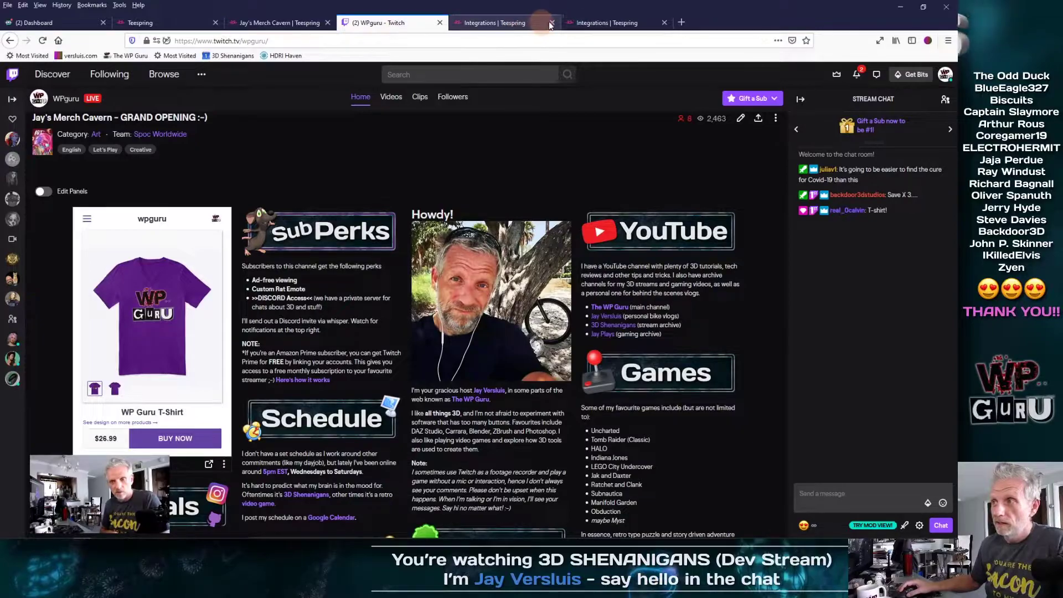
{"action": "left_click", "coordinate": [607, 24]}
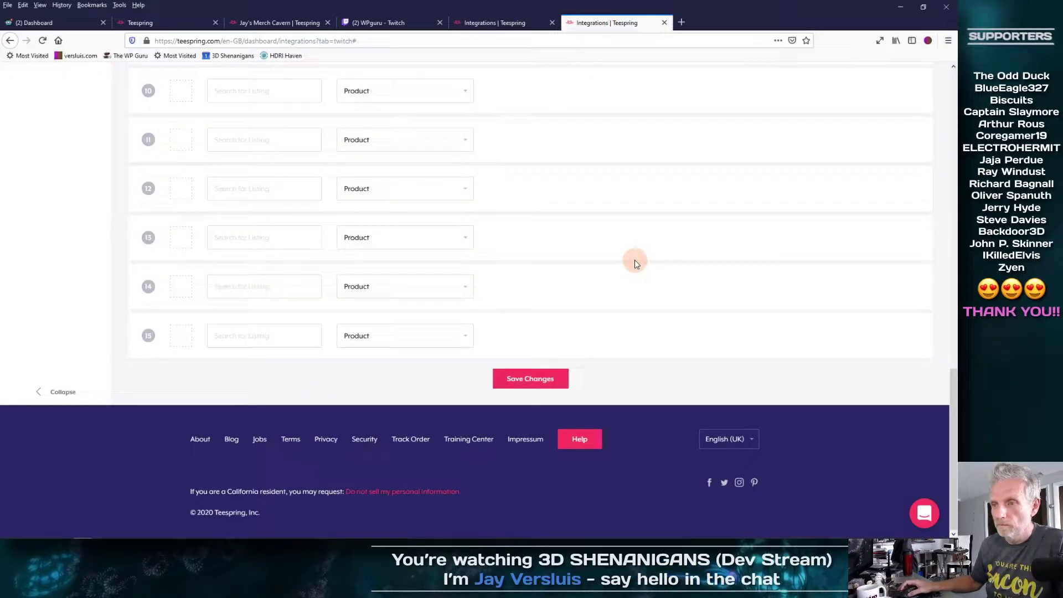
{"action": "scroll", "coordinate": [634, 262], "scroll_direction": "up", "scroll_amount": 8}
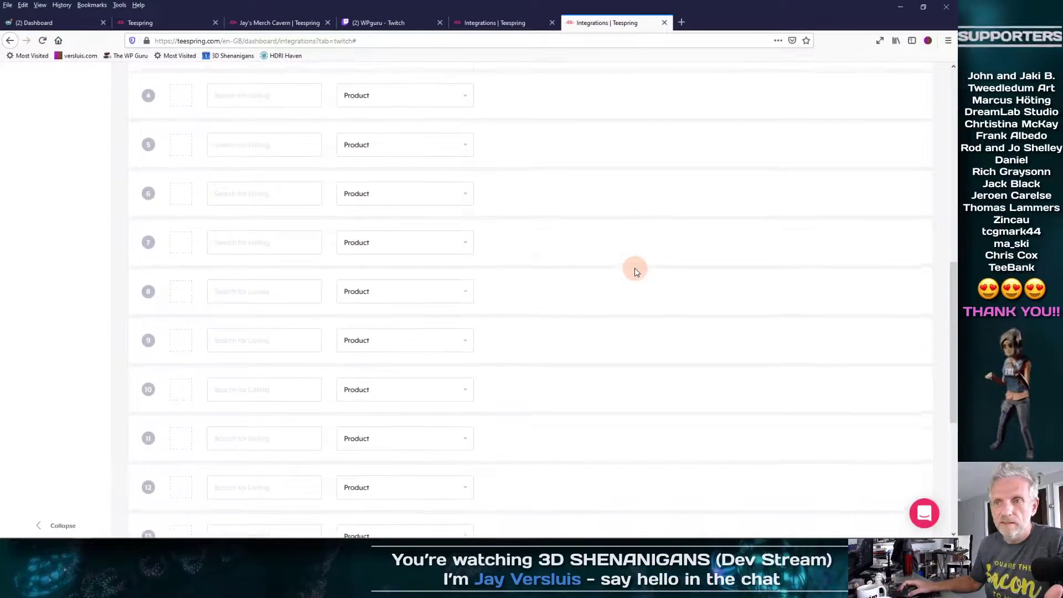
{"action": "scroll", "coordinate": [635, 270], "scroll_direction": "up", "scroll_amount": 2}
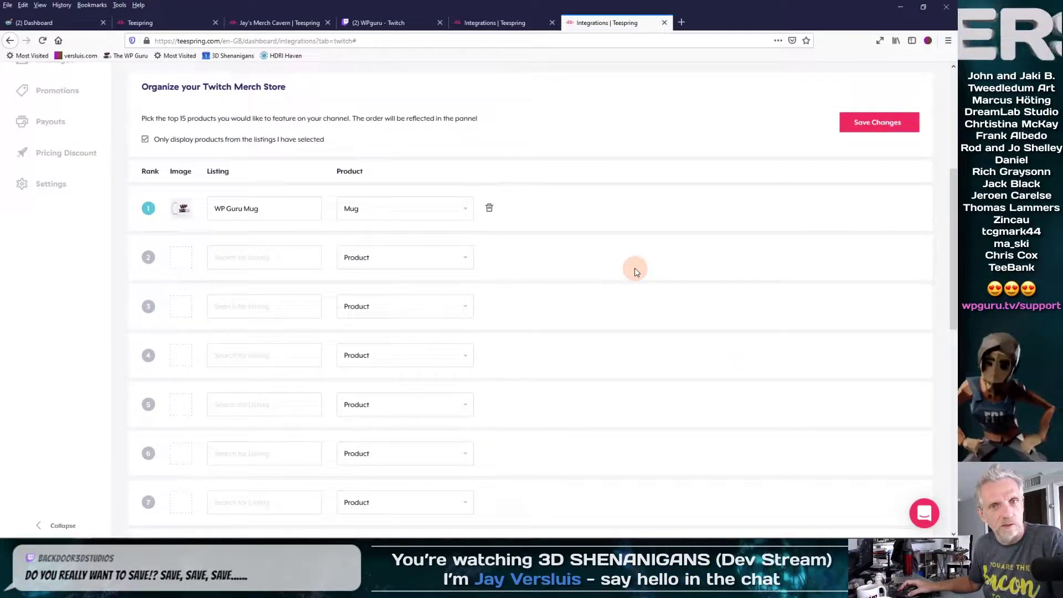
Look over the YouTube Merchandise Shelf integration on the other Teespring integrations page and return to its Twitch settings.
{"action": "left_click", "coordinate": [493, 31]}
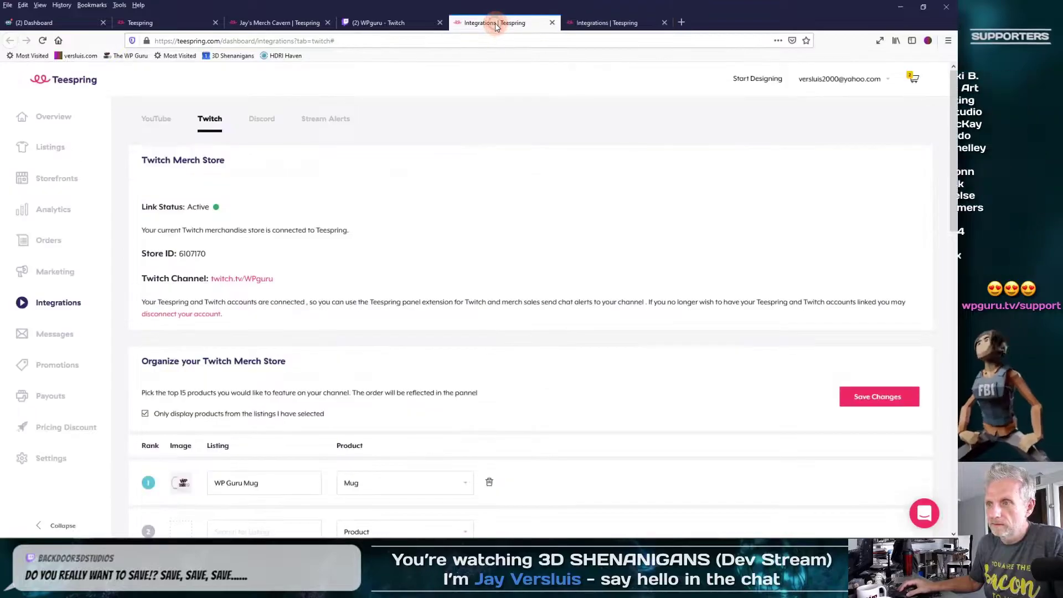
{"action": "left_click", "coordinate": [152, 119]}
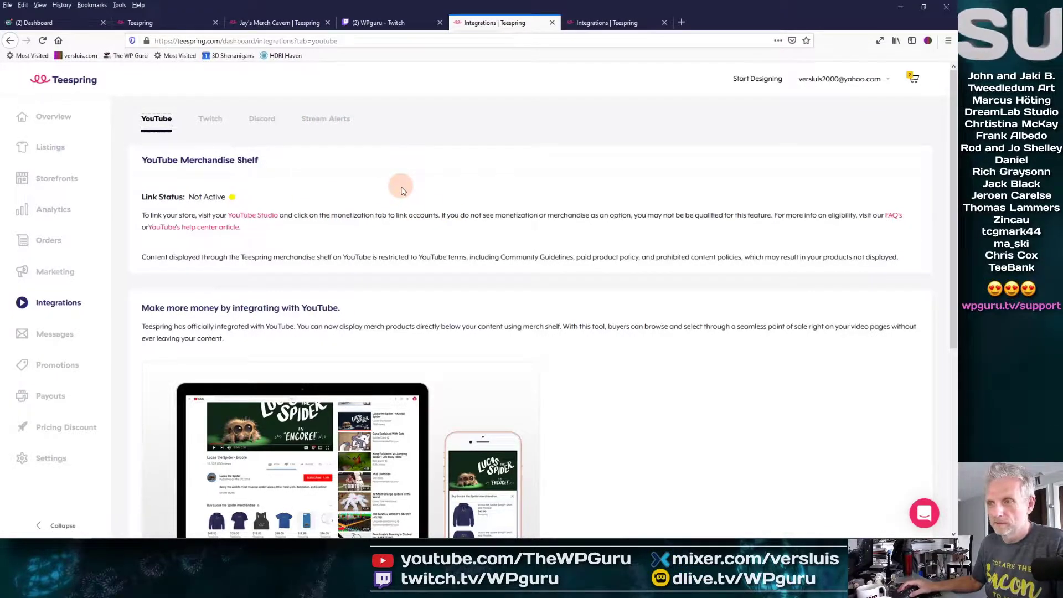
{"action": "scroll", "coordinate": [402, 208], "scroll_direction": "down", "scroll_amount": 2}
{"action": "scroll", "coordinate": [401, 208], "scroll_direction": "up", "scroll_amount": 2}
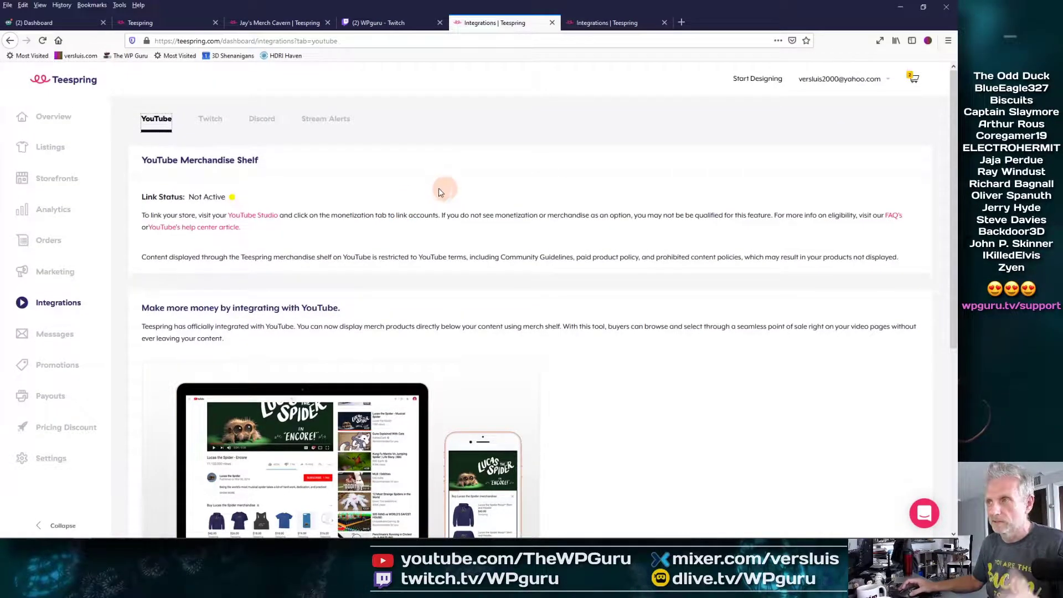
{"action": "left_click", "coordinate": [210, 123]}
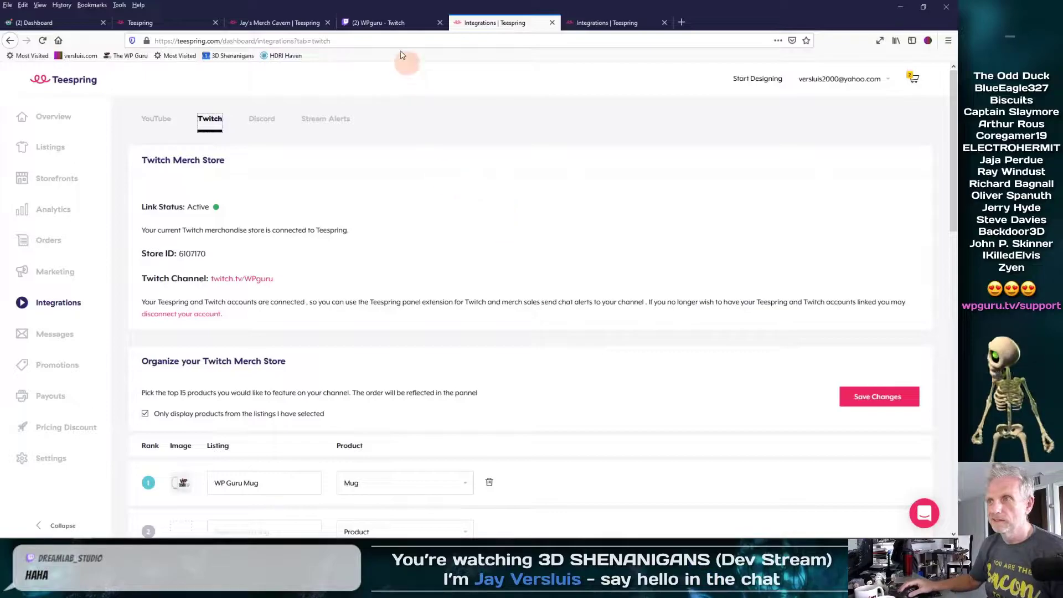
Check the public store page and the storefront's Cross-Sells settings, then return to the Storefronts overview.
{"action": "left_click", "coordinate": [286, 24]}
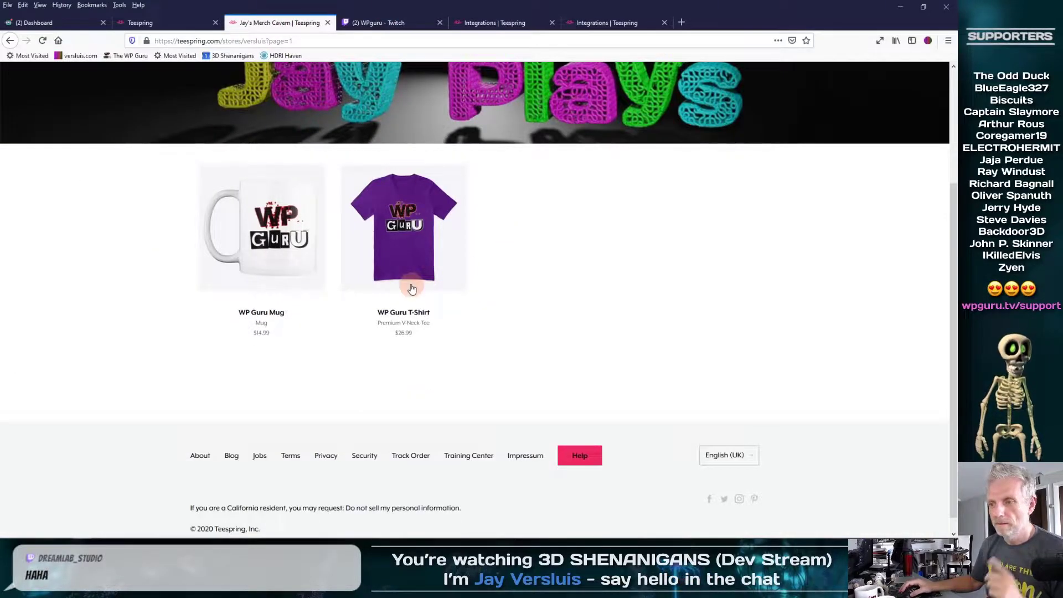
{"action": "left_click", "coordinate": [166, 23]}
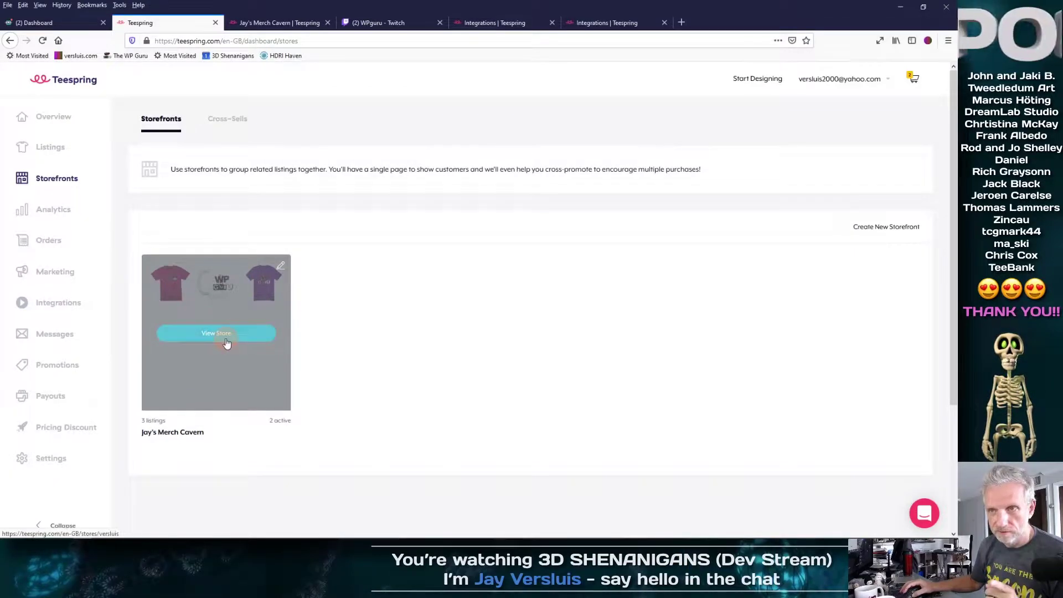
{"action": "left_click", "coordinate": [239, 120]}
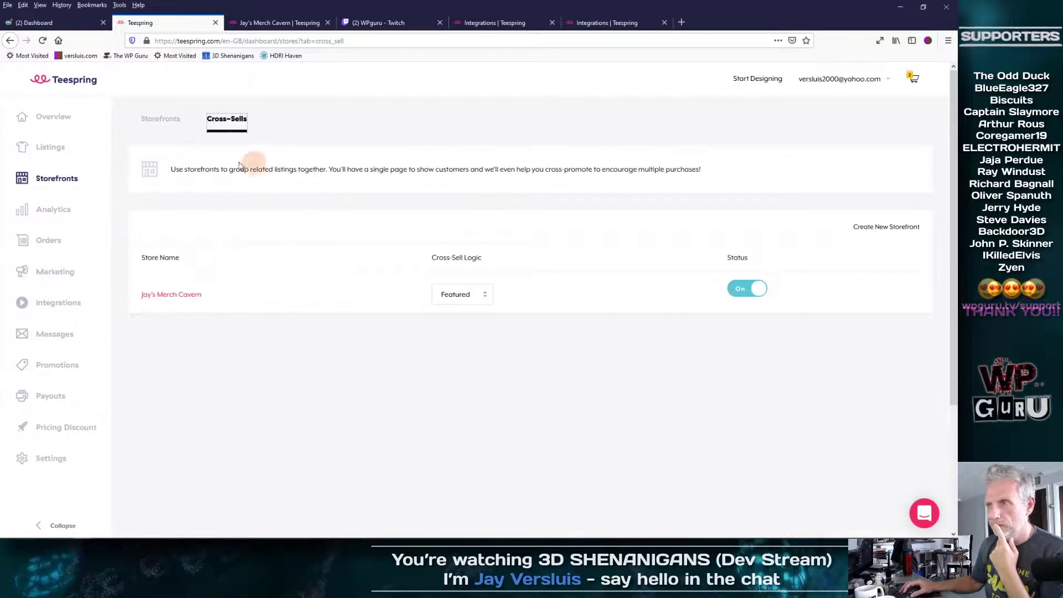
{"action": "left_click", "coordinate": [159, 128]}
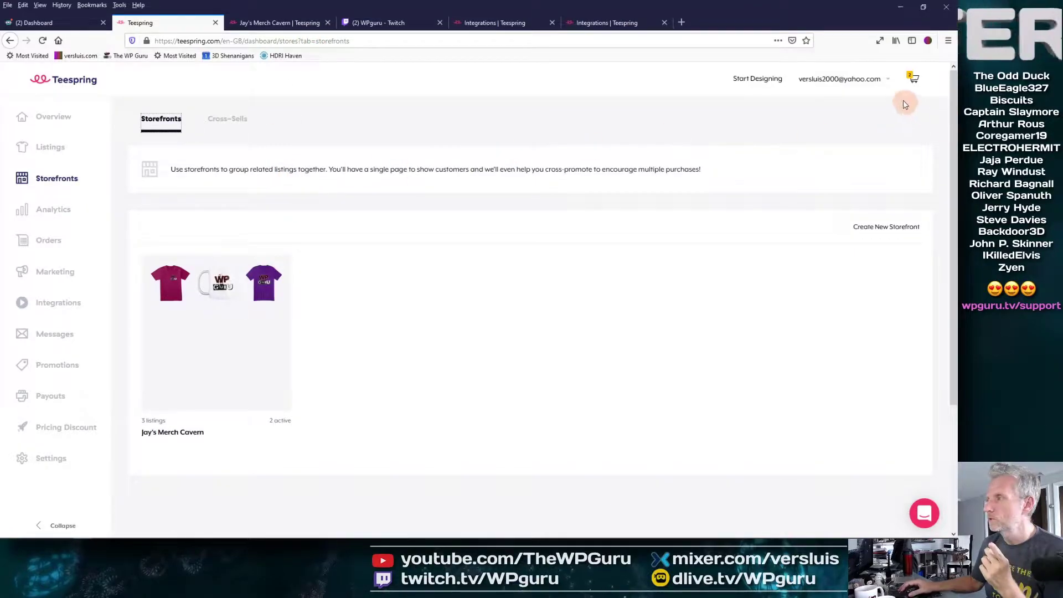
{"action": "left_click", "coordinate": [855, 83]}
{"action": "left_click", "coordinate": [817, 149]}
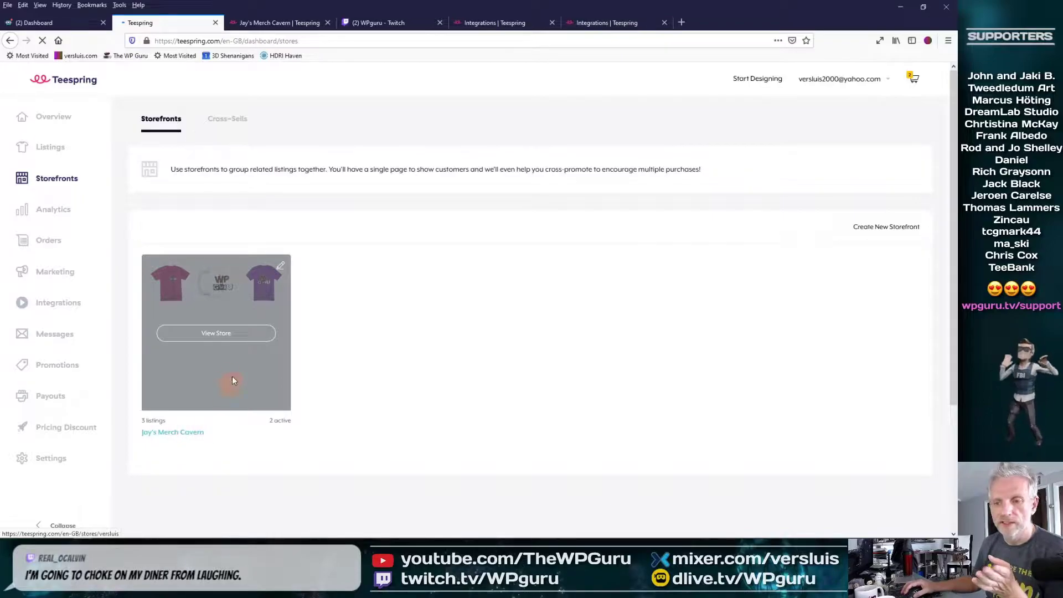
View the Jay's Merch Cavern store from the Storefronts overview and close the duplicate store page.
{"action": "left_click", "coordinate": [236, 334]}
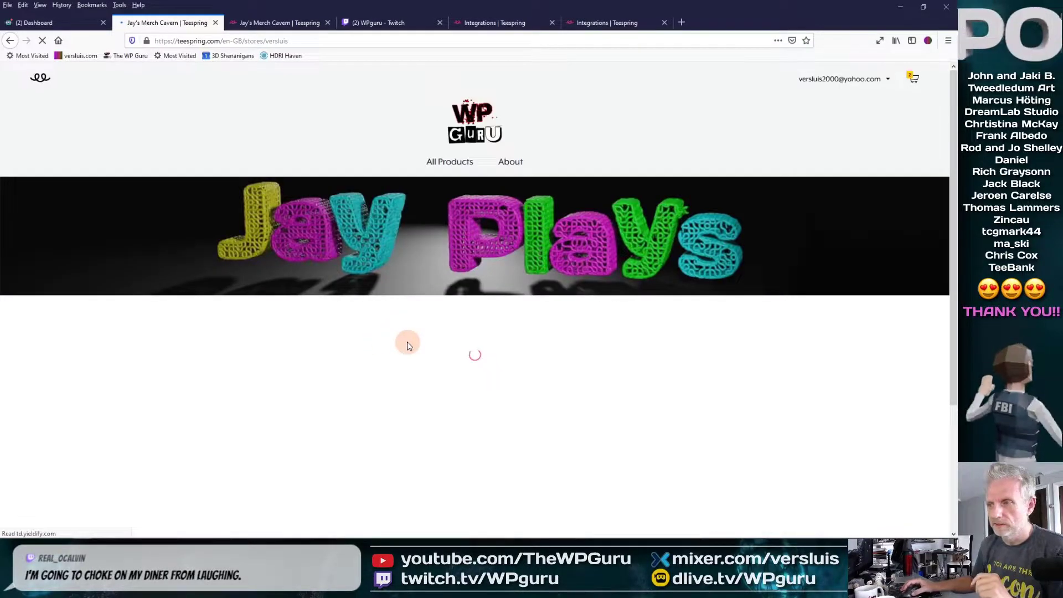
{"action": "scroll", "coordinate": [232, 380], "scroll_direction": "down", "scroll_amount": 3}
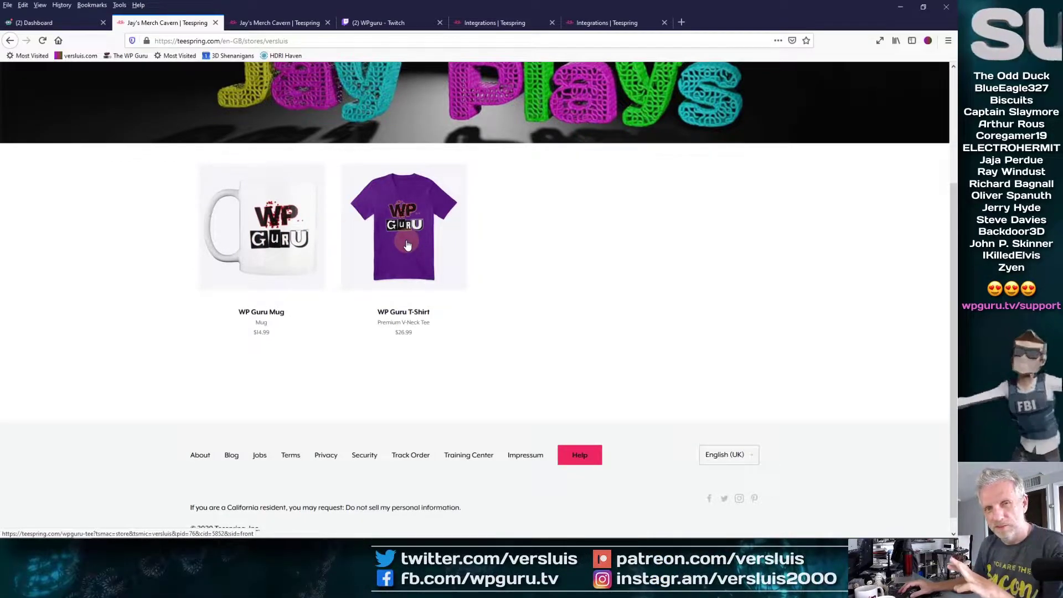
{"action": "scroll", "coordinate": [130, 335], "scroll_direction": "up", "scroll_amount": 3}
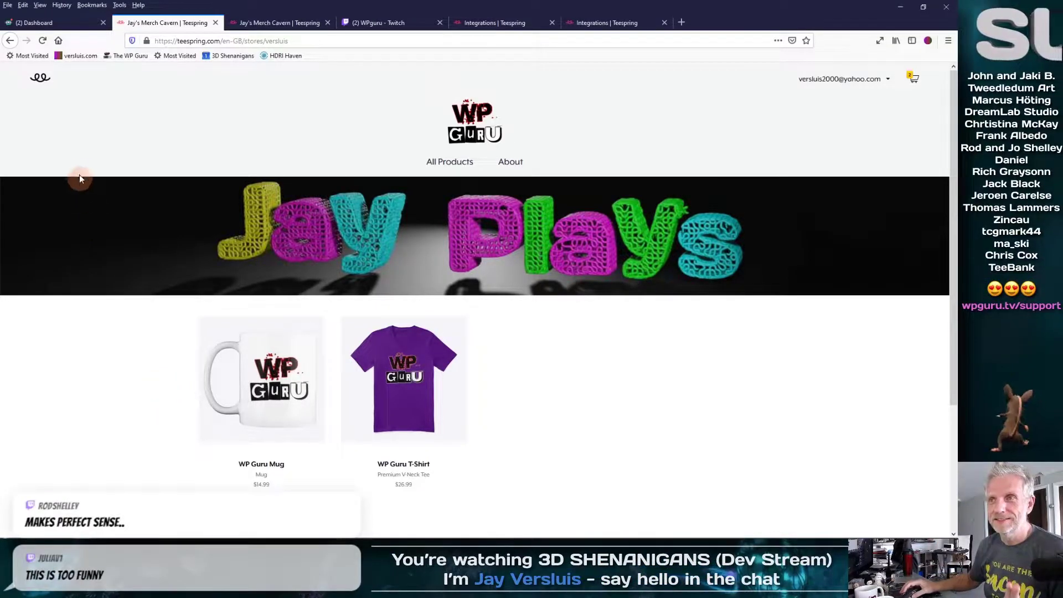
{"action": "left_click", "coordinate": [251, 23]}
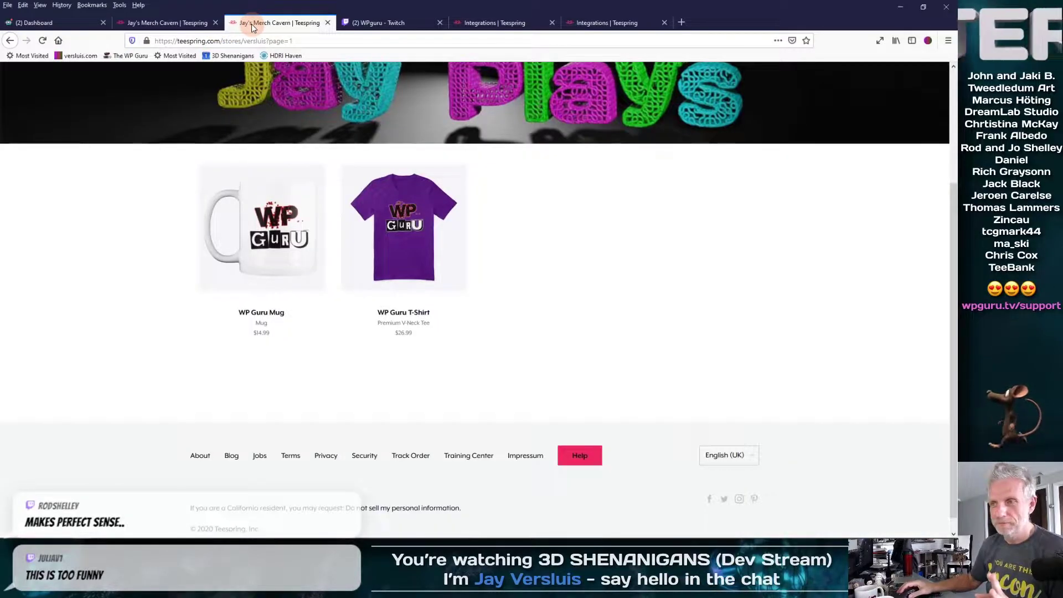
{"action": "left_click", "coordinate": [327, 23]}
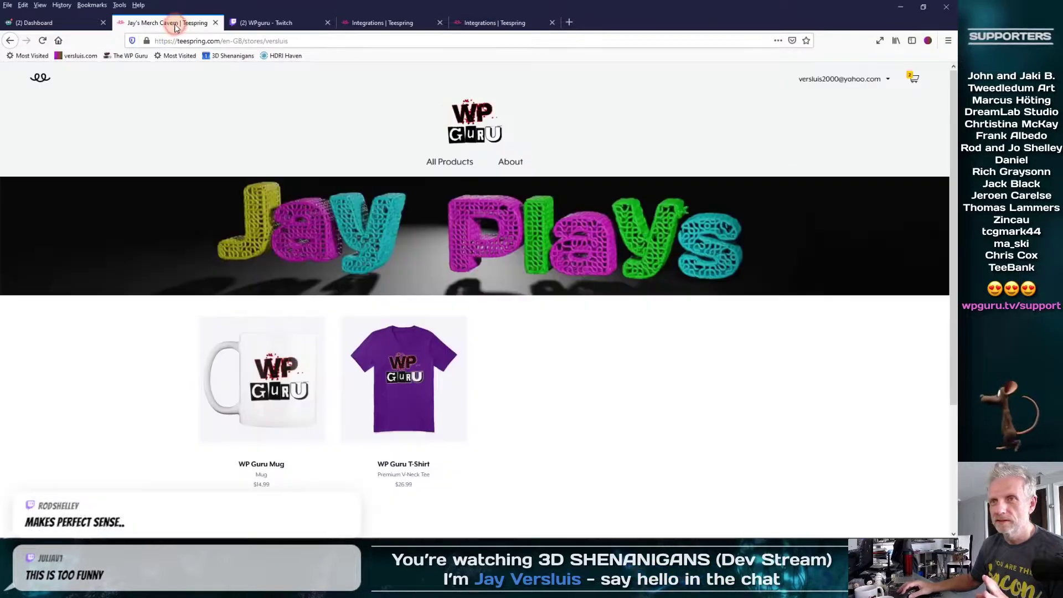
{"action": "left_click", "coordinate": [171, 23]}
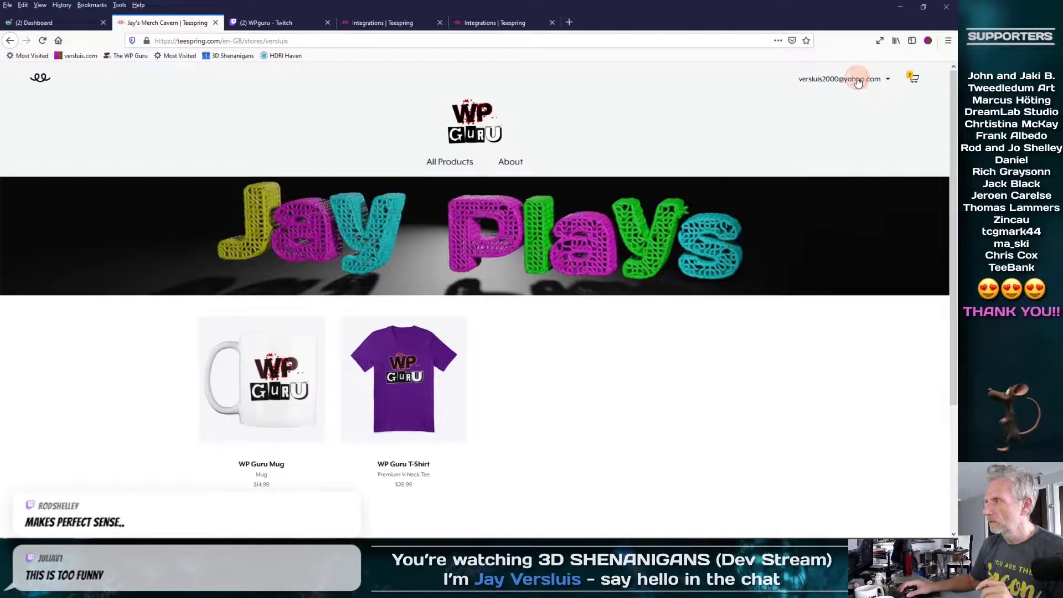
Open the Teespring shopping cart and examine its contents and the recommended products below.
{"action": "left_click", "coordinate": [857, 82]}
{"action": "left_click", "coordinate": [707, 137]}
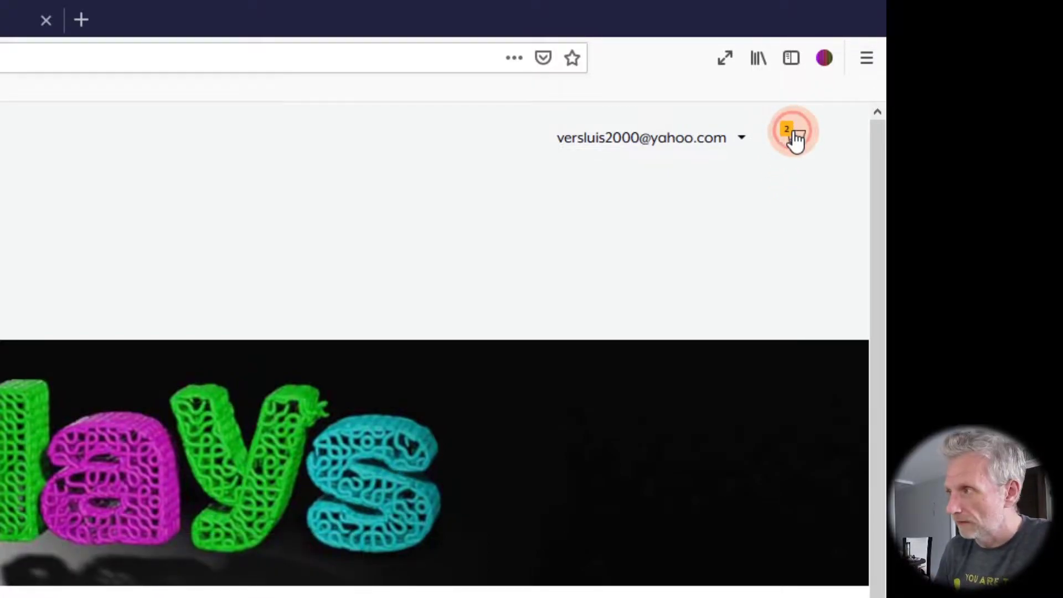
{"action": "left_click", "coordinate": [795, 139]}
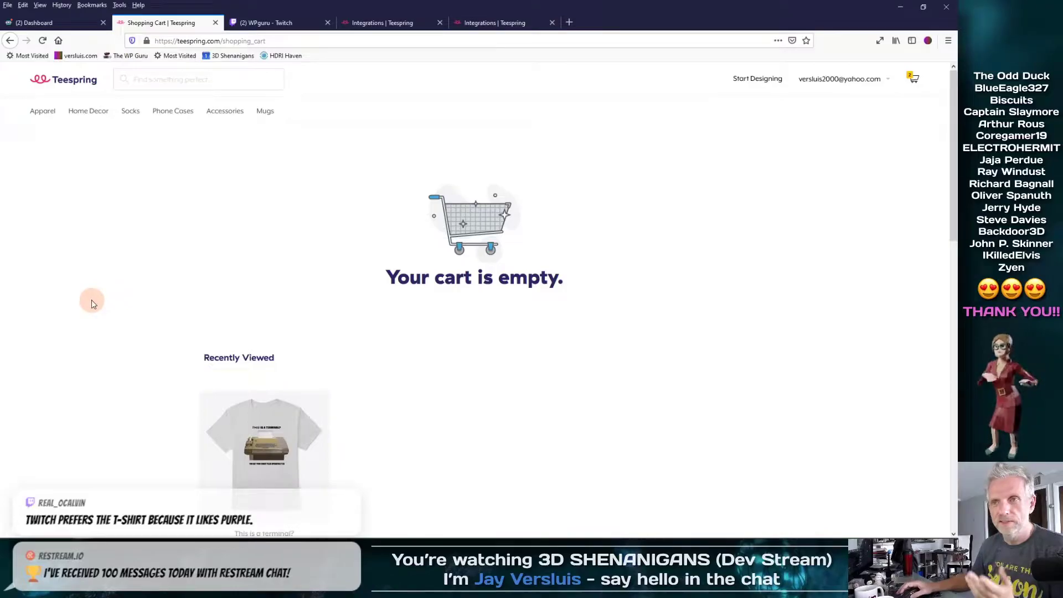
{"action": "scroll", "coordinate": [110, 333], "scroll_direction": "down", "scroll_amount": 5}
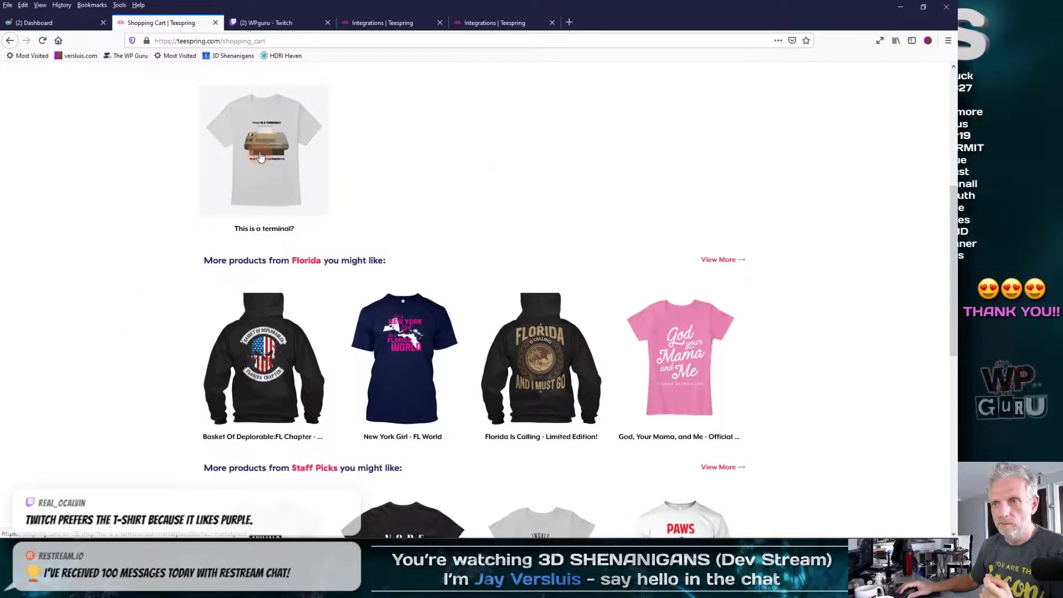
{"action": "scroll", "coordinate": [113, 303], "scroll_direction": "down", "scroll_amount": 3}
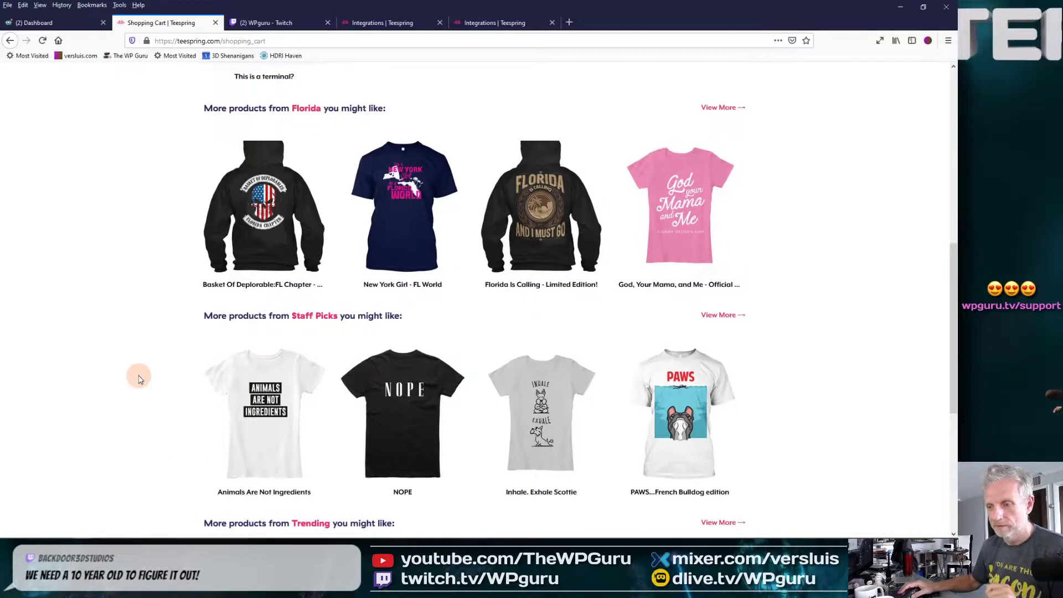
{"action": "scroll", "coordinate": [140, 379], "scroll_direction": "down", "scroll_amount": 5}
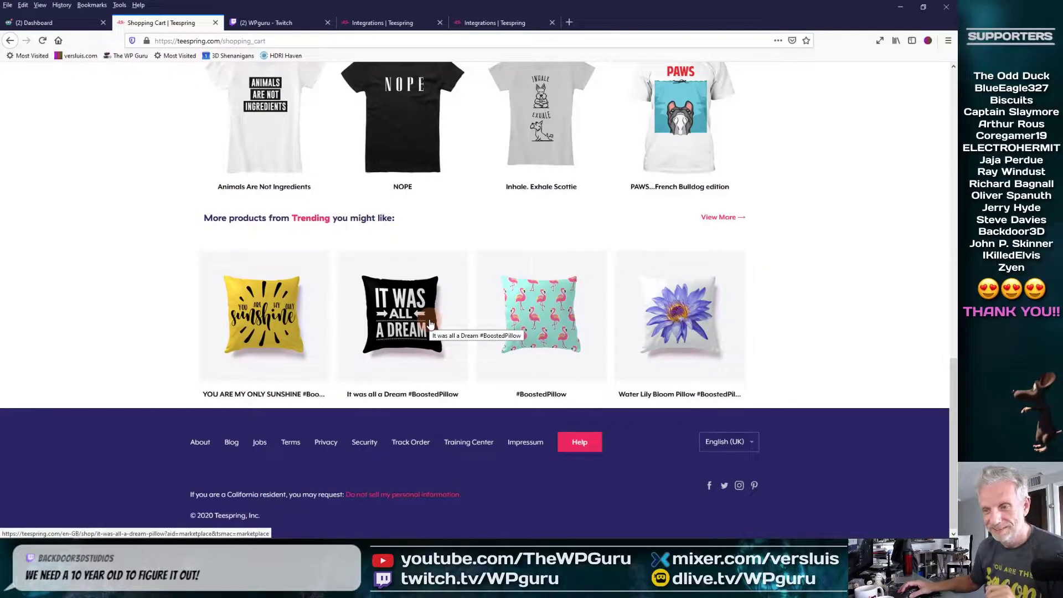
{"action": "scroll", "coordinate": [532, 413], "scroll_direction": "up", "scroll_amount": 3}
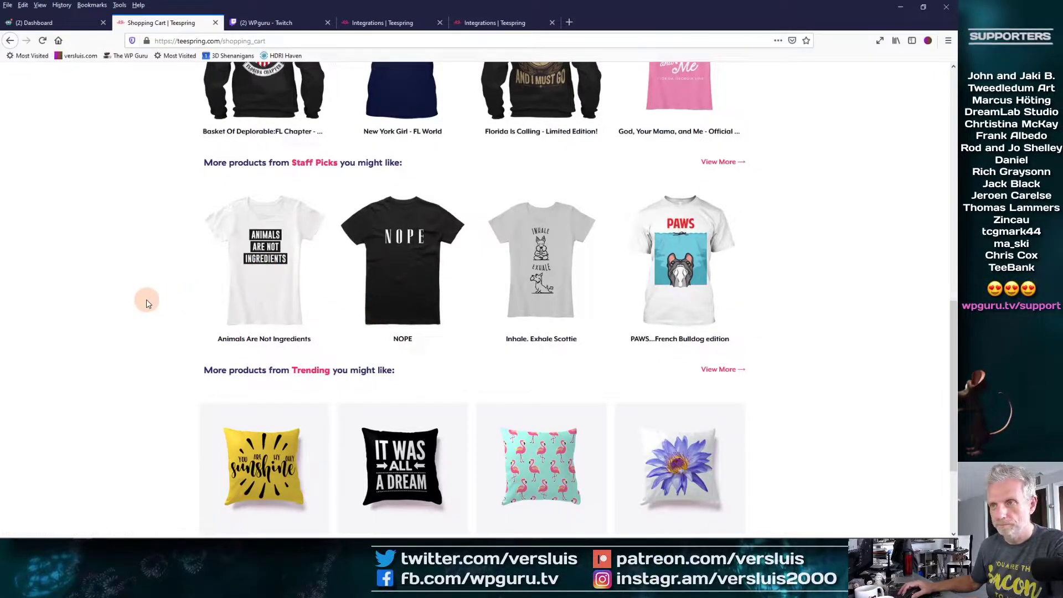
{"action": "scroll", "coordinate": [146, 300], "scroll_direction": "up", "scroll_amount": 10}
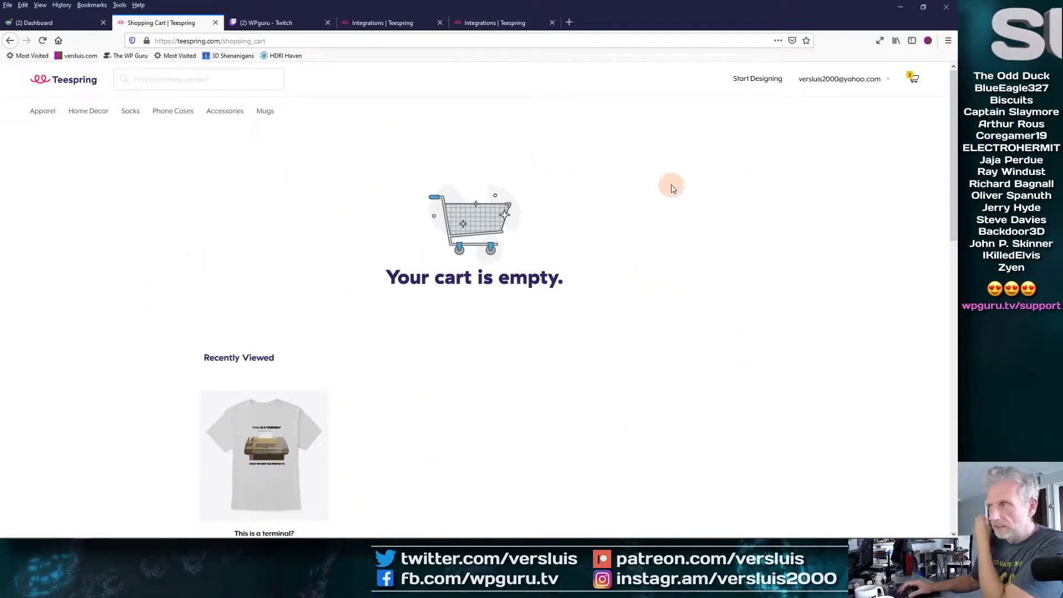
Open the WP Guru T-Shirt's settings from the Teespring listings and review its visibility and marketing options.
{"action": "mouse_move", "coordinate": [866, 84]}
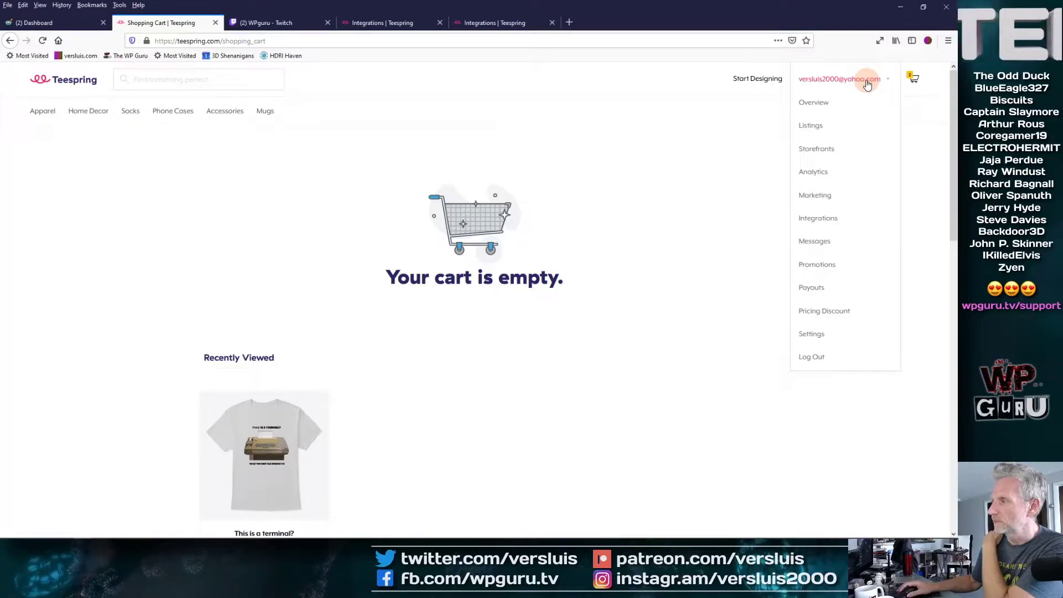
{"action": "left_click", "coordinate": [809, 127]}
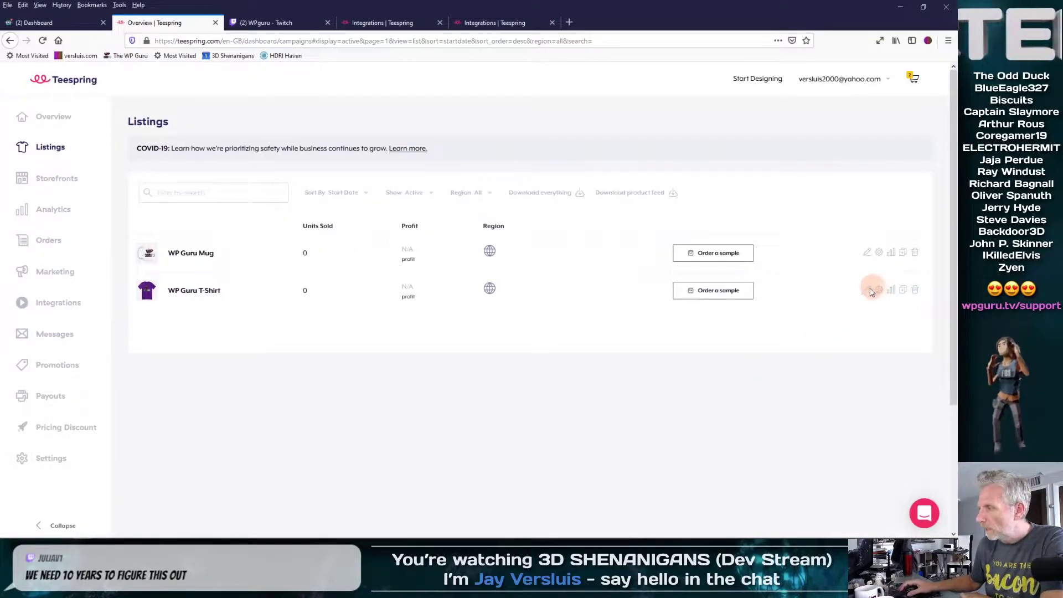
{"action": "scroll", "coordinate": [805, 278], "scroll_direction": "down", "scroll_amount": 1}
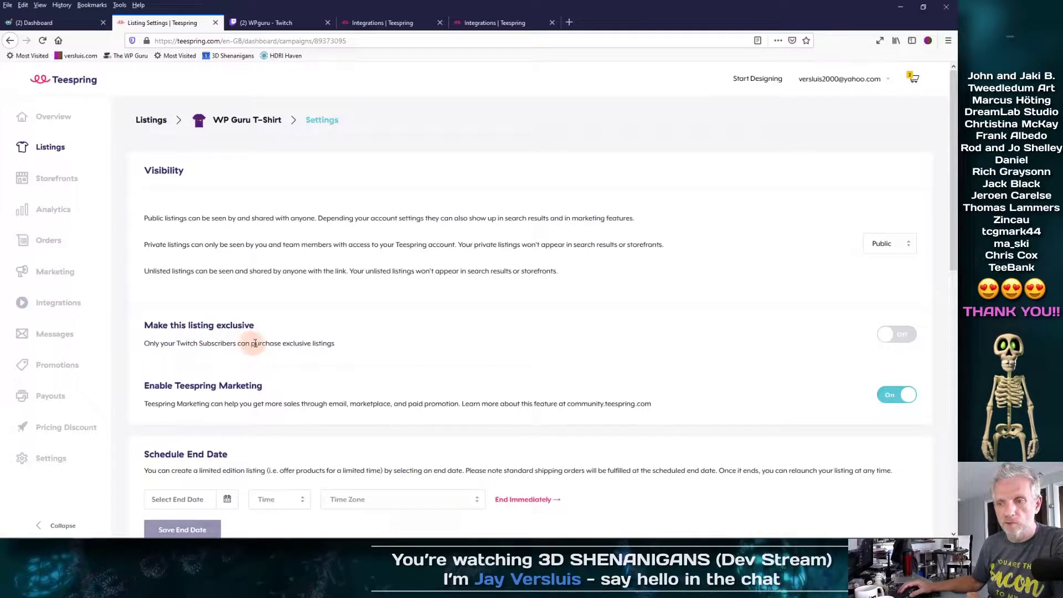
{"action": "scroll", "coordinate": [459, 340], "scroll_direction": "down", "scroll_amount": 2}
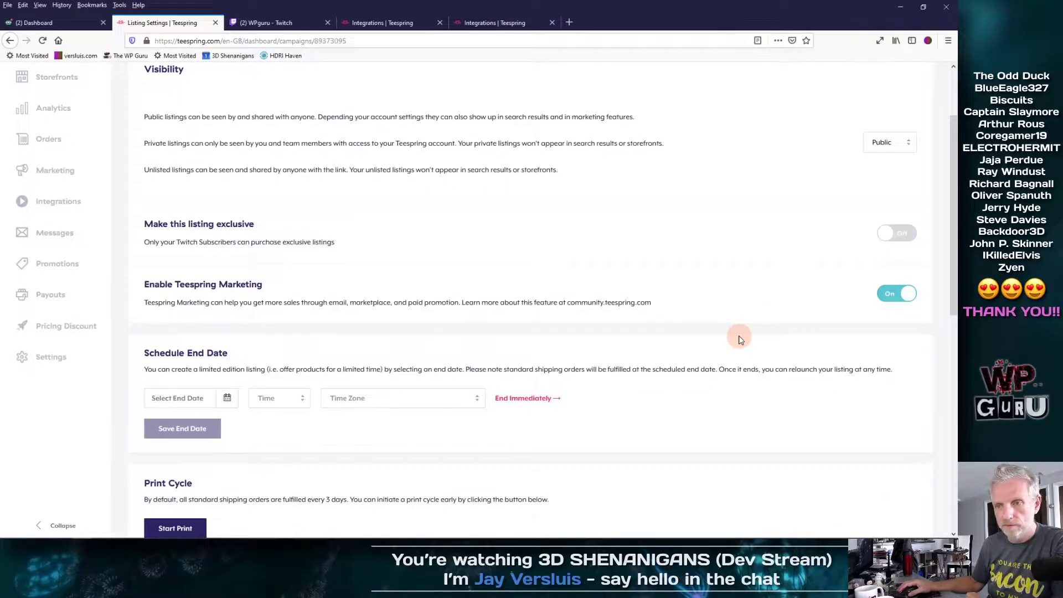
{"action": "scroll", "coordinate": [740, 339], "scroll_direction": "up", "scroll_amount": 2}
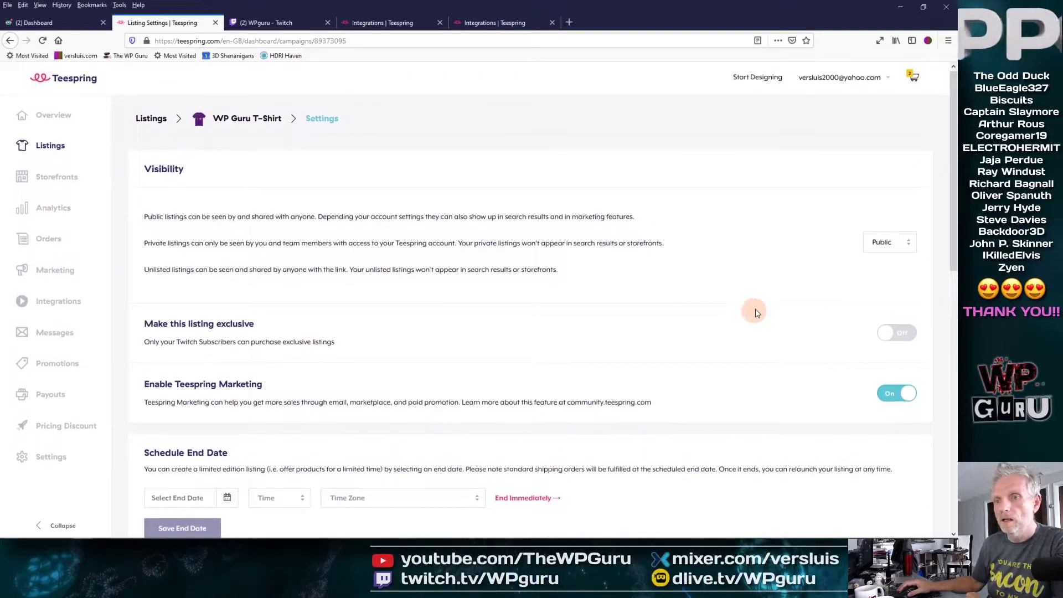
Set the visibility of the WP Guru T-Shirt listing to Unlisted.
{"action": "left_click", "coordinate": [911, 246]}
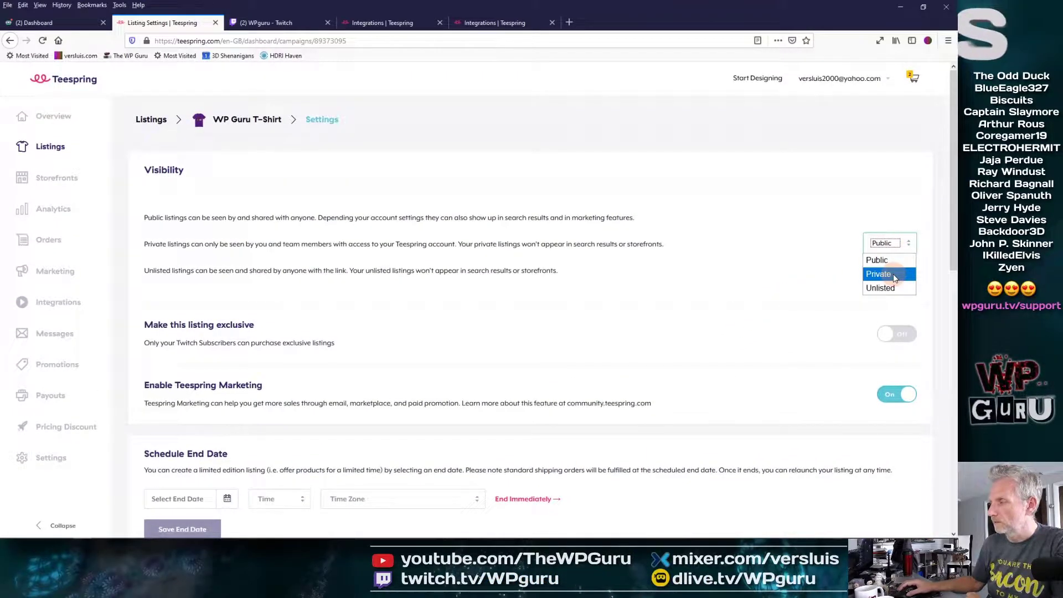
{"action": "left_click", "coordinate": [888, 287]}
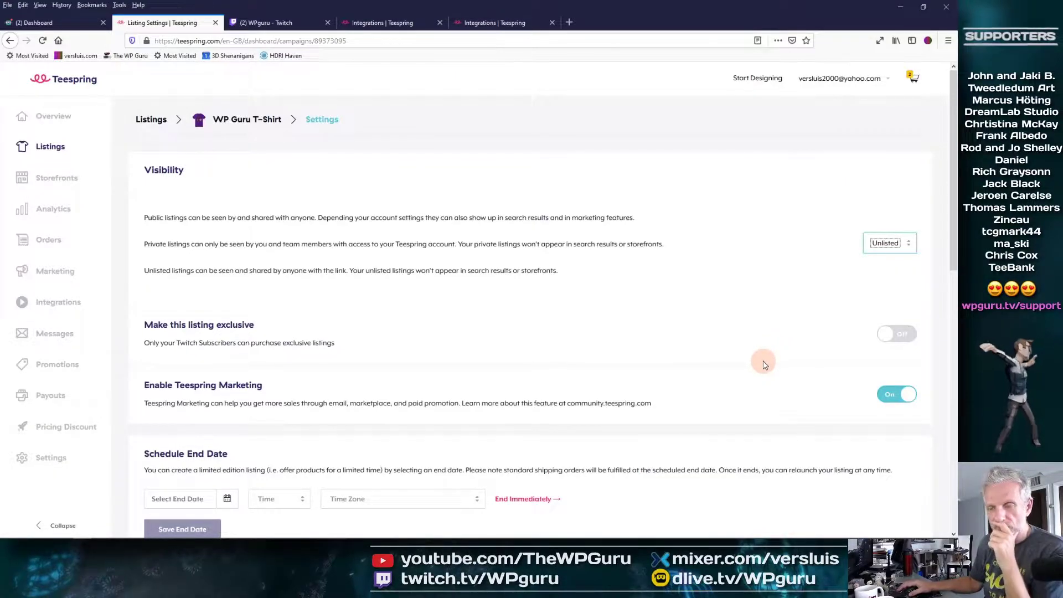
{"action": "scroll", "coordinate": [764, 363], "scroll_direction": "down", "scroll_amount": 3}
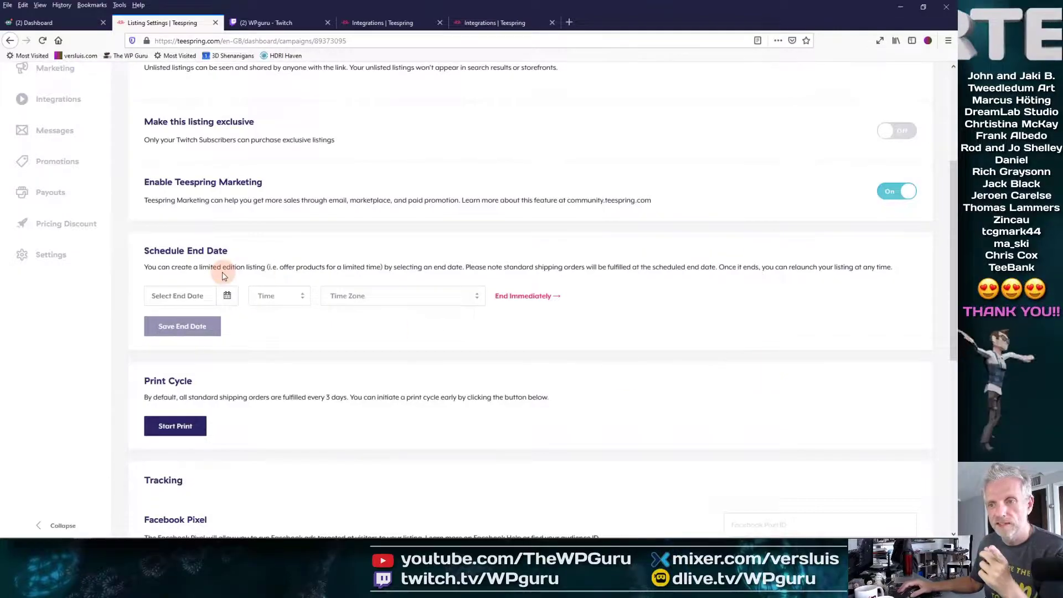
Examine the rest of the WP Guru T-Shirt's listing settings, covering the end date schedule, print cycle and tracking options.
{"action": "scroll", "coordinate": [594, 329], "scroll_direction": "down", "scroll_amount": 2}
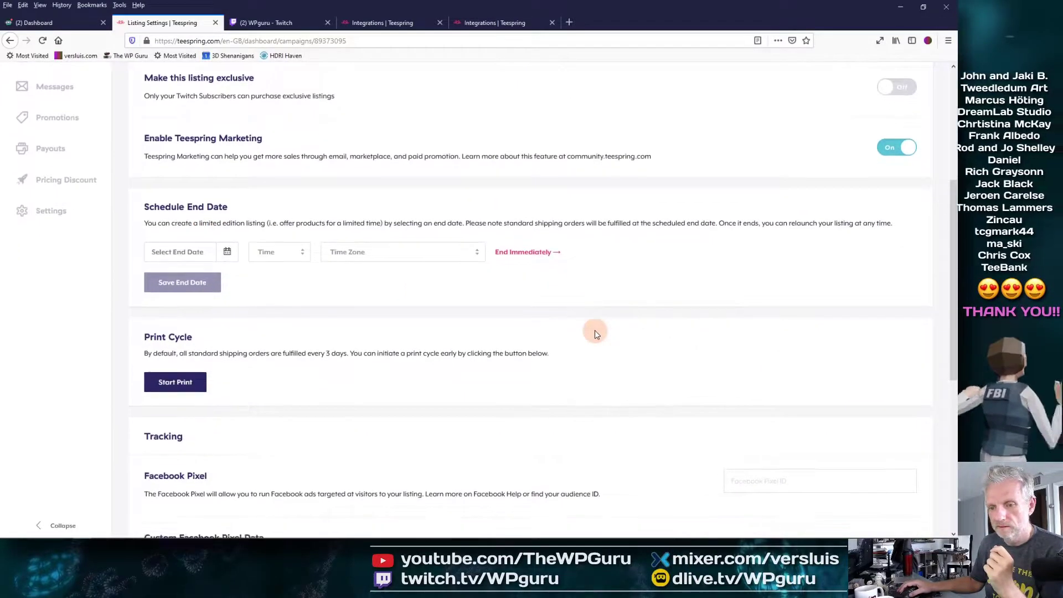
{"action": "scroll", "coordinate": [595, 330], "scroll_direction": "down", "scroll_amount": 3}
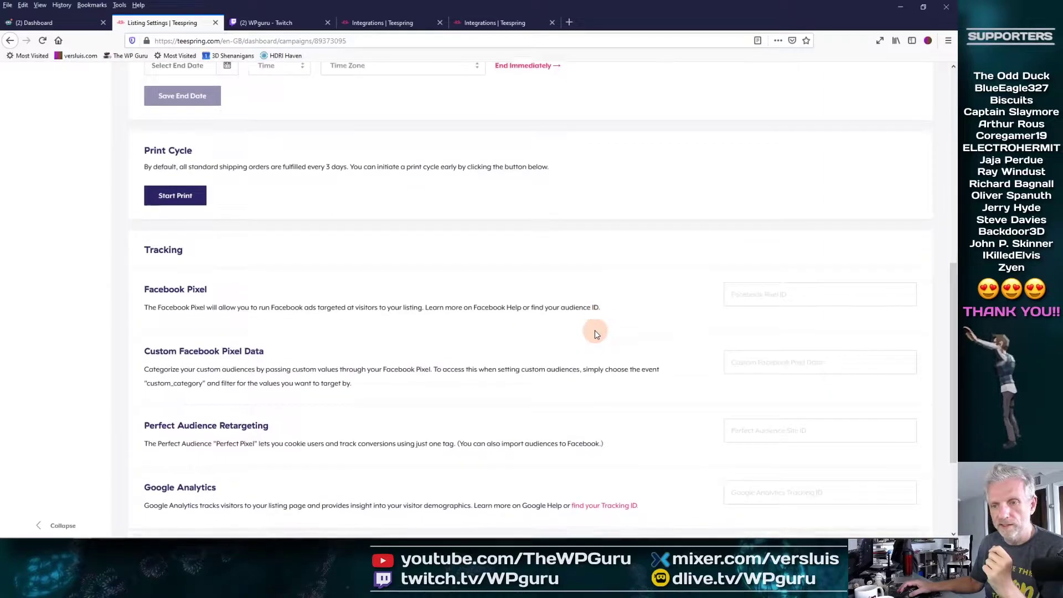
{"action": "scroll", "coordinate": [277, 254], "scroll_direction": "down", "scroll_amount": 1}
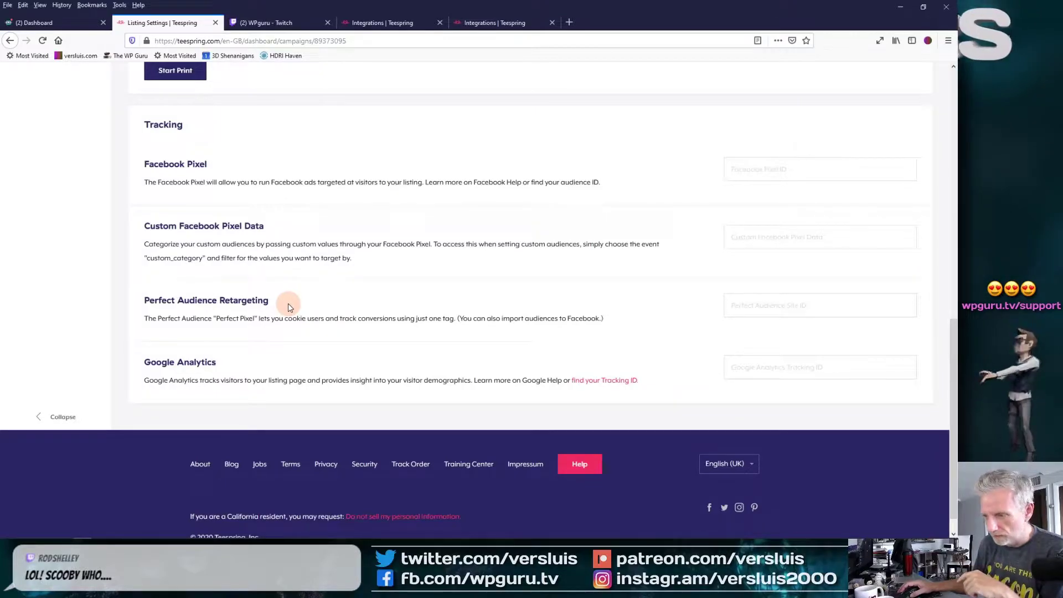
{"action": "scroll", "coordinate": [436, 344], "scroll_direction": "up", "scroll_amount": 10}
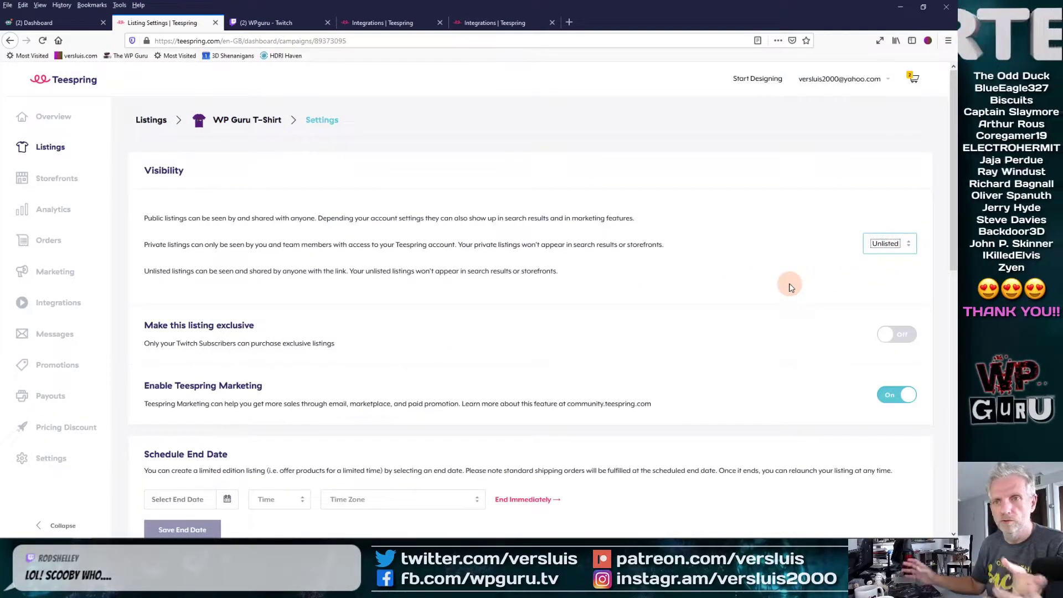
{"action": "scroll", "coordinate": [688, 303], "scroll_direction": "down", "scroll_amount": 3}
{"action": "scroll", "coordinate": [687, 307], "scroll_direction": "down", "scroll_amount": 5}
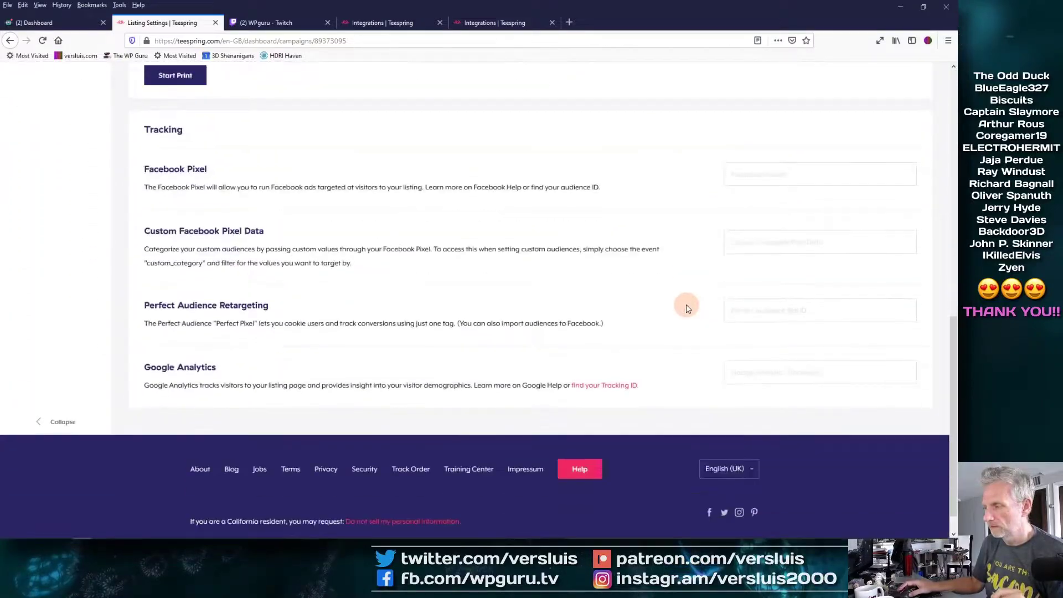
{"action": "scroll", "coordinate": [670, 344], "scroll_direction": "up", "scroll_amount": 2}
{"action": "scroll", "coordinate": [669, 347], "scroll_direction": "up", "scroll_amount": 10}
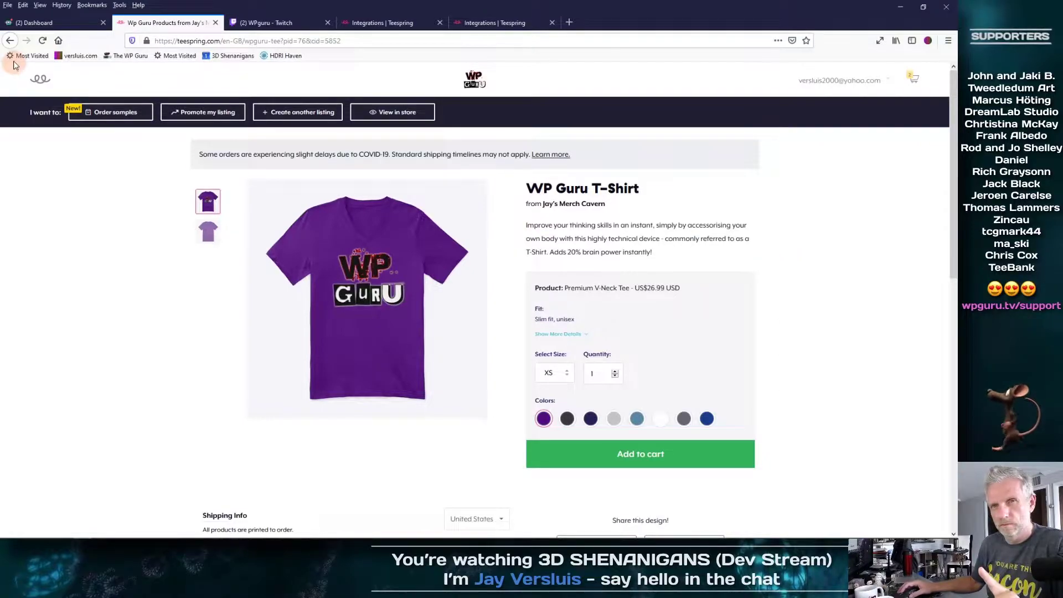
Return to the Teespring listings and check the WP Guru T-Shirt's edit page and its visibility setting.
{"action": "right_click", "coordinate": [10, 42]}
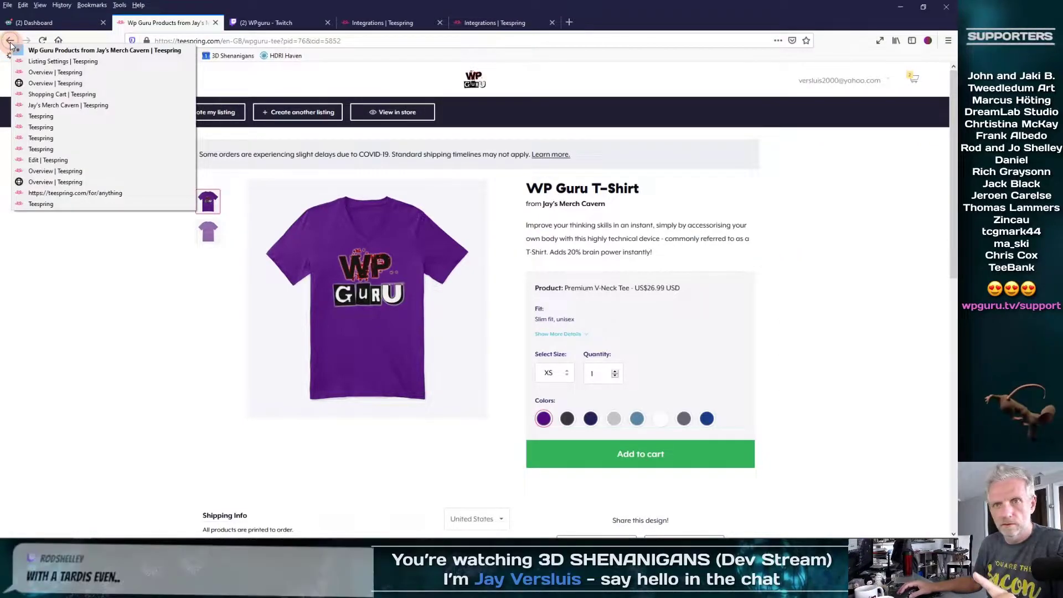
{"action": "left_click", "coordinate": [49, 72]}
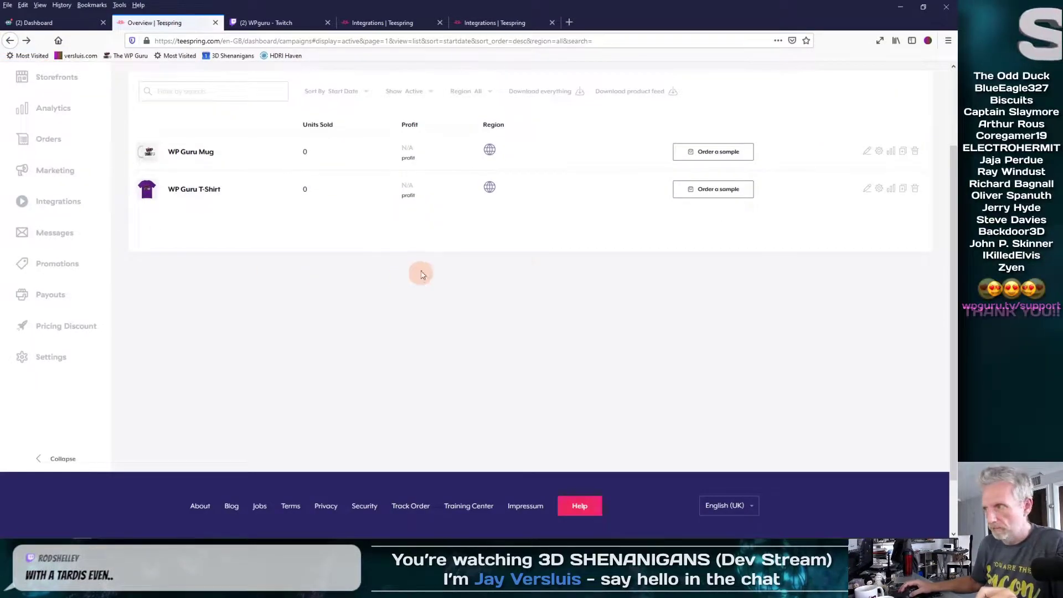
{"action": "left_click", "coordinate": [866, 190]}
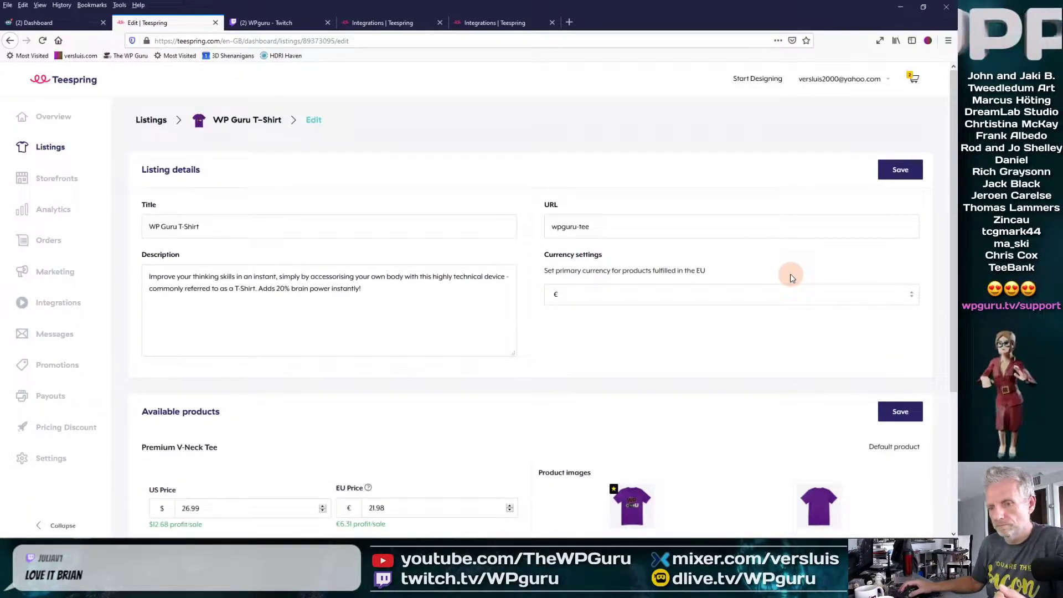
{"action": "left_click", "coordinate": [14, 42]}
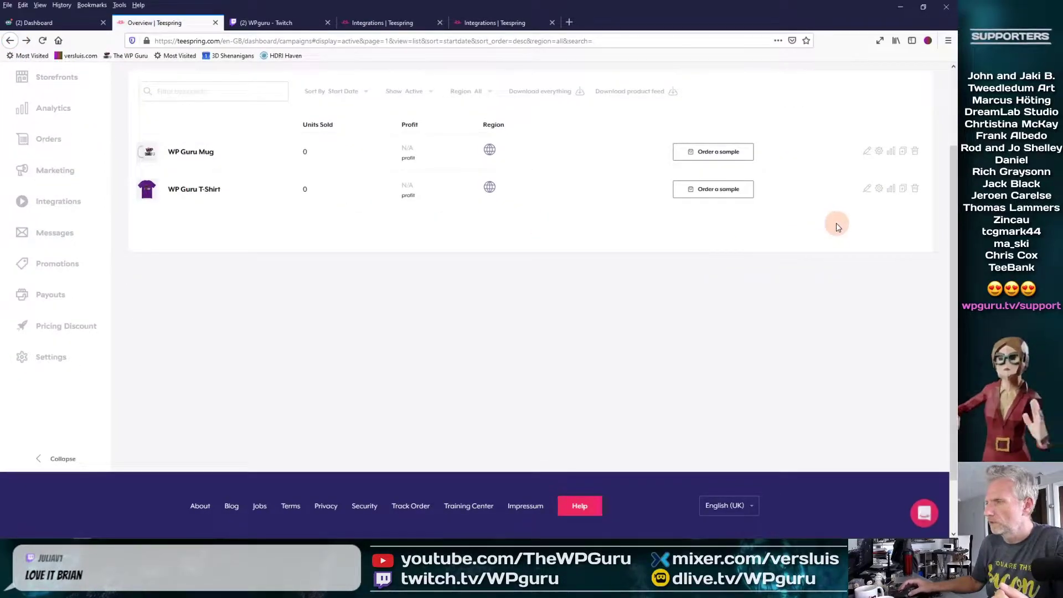
{"action": "left_click", "coordinate": [881, 192]}
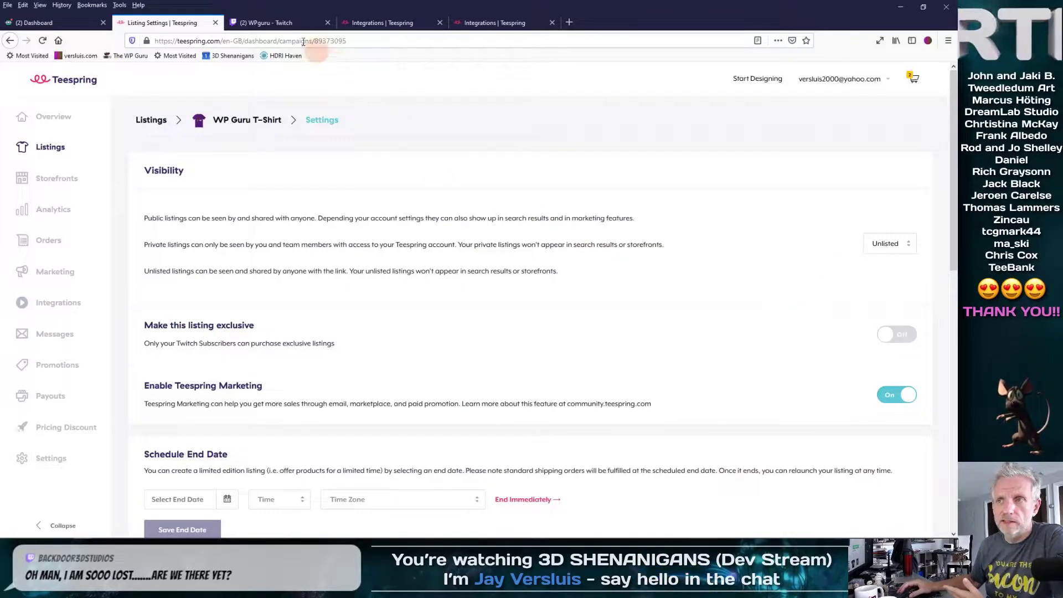
Reload the WPguru Twitch channel page and check which product the Teespring Merch Store panel shows.
{"action": "left_click", "coordinate": [277, 22]}
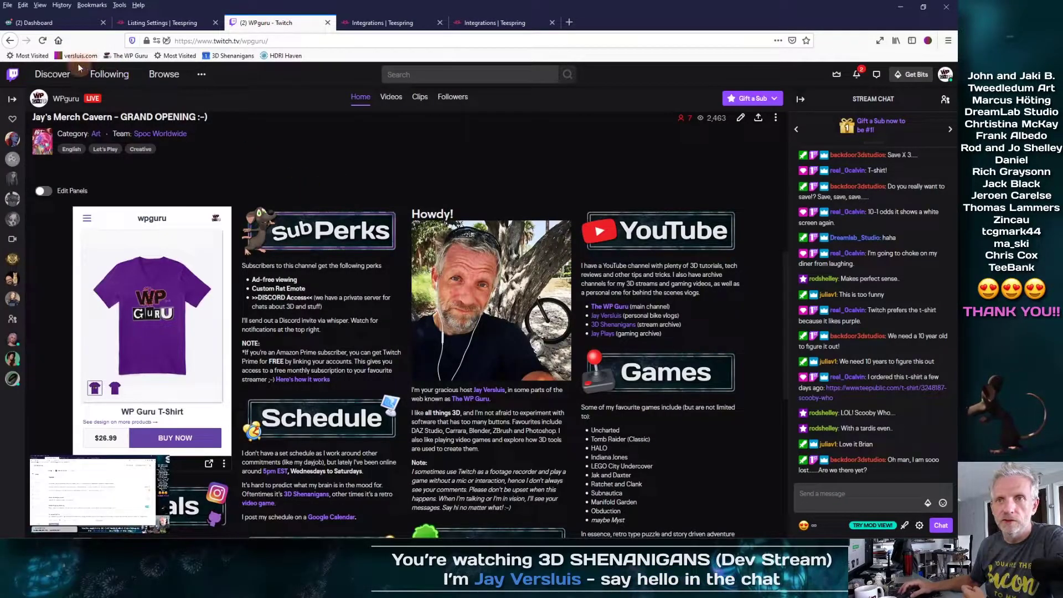
{"action": "key", "text": "F5"}
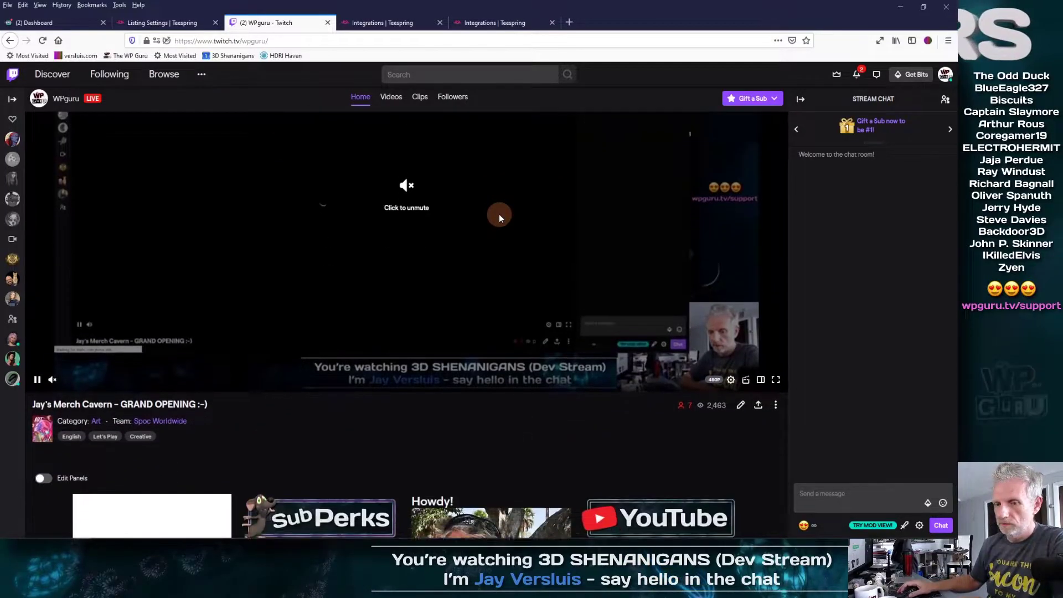
{"action": "scroll", "coordinate": [499, 213], "scroll_direction": "down", "scroll_amount": 6}
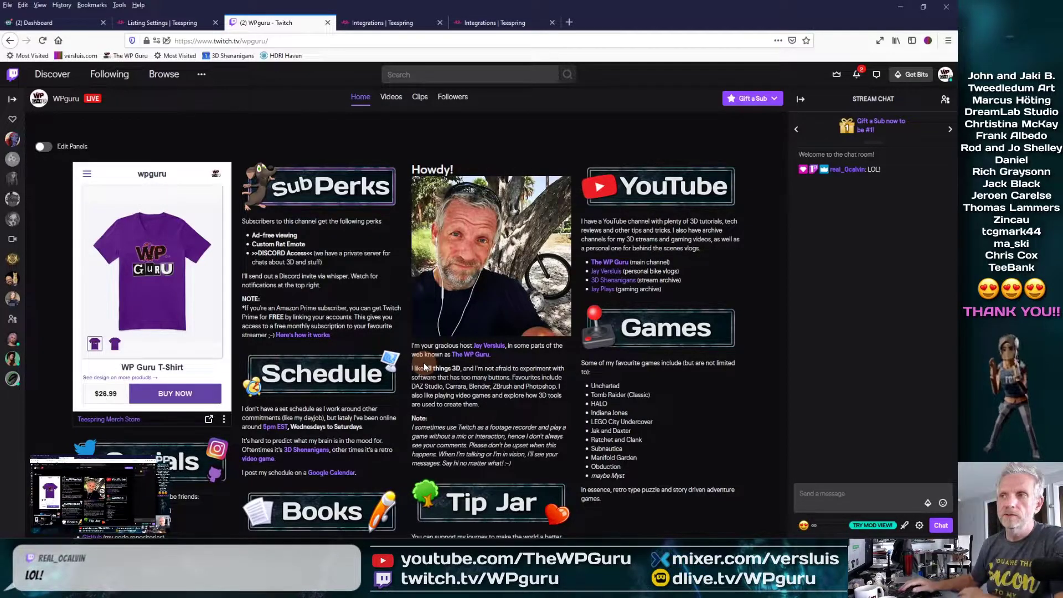
Try to delete the WP Guru T-Shirt from the Teespring listings, reloading the page to check after each attempt.
{"action": "left_click", "coordinate": [385, 23]}
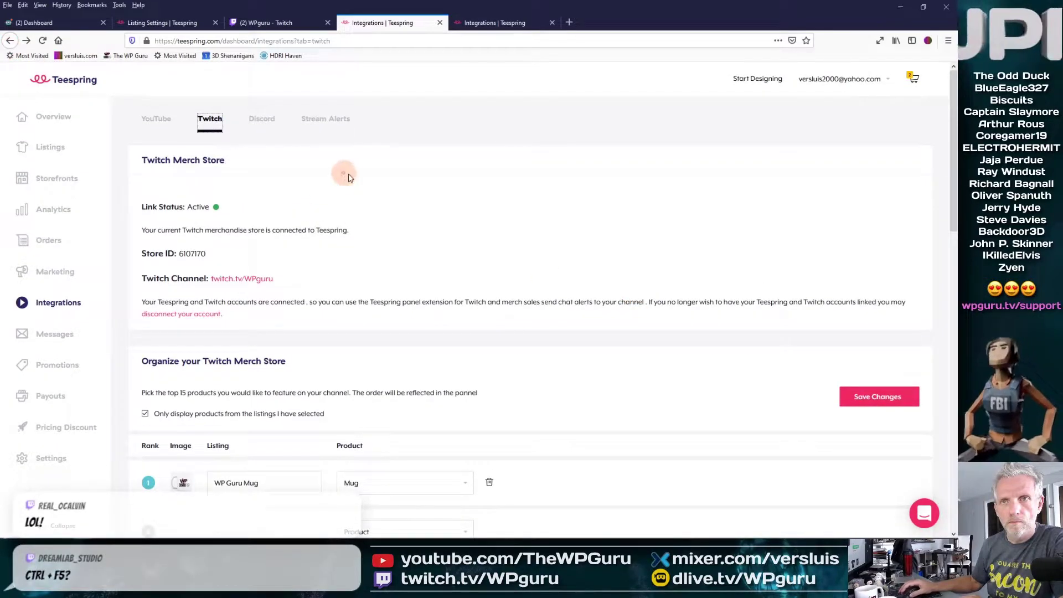
{"action": "left_click", "coordinate": [10, 40]}
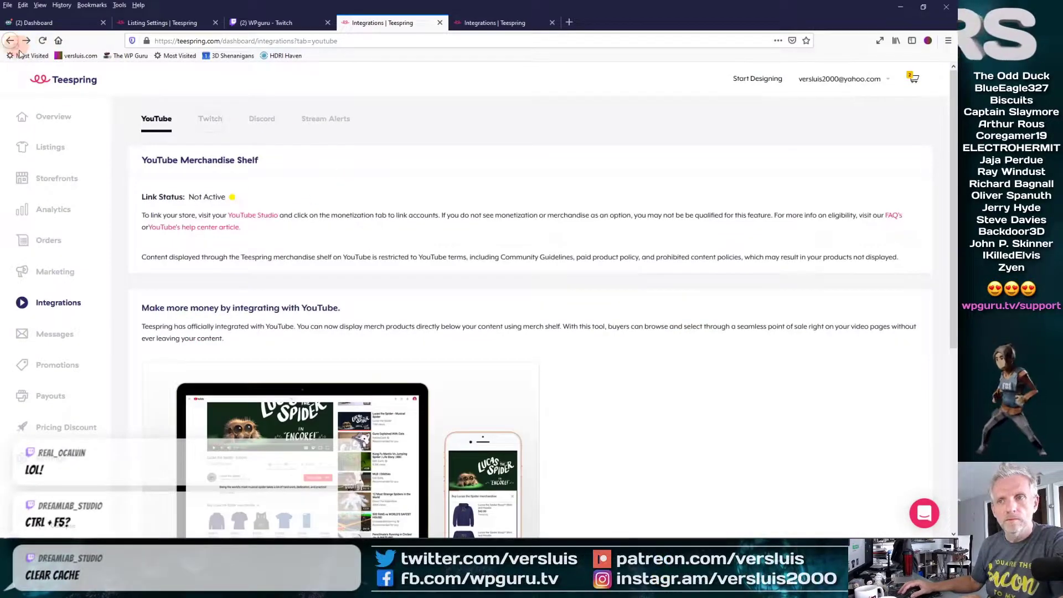
{"action": "left_click", "coordinate": [853, 88]}
{"action": "left_click", "coordinate": [825, 127]}
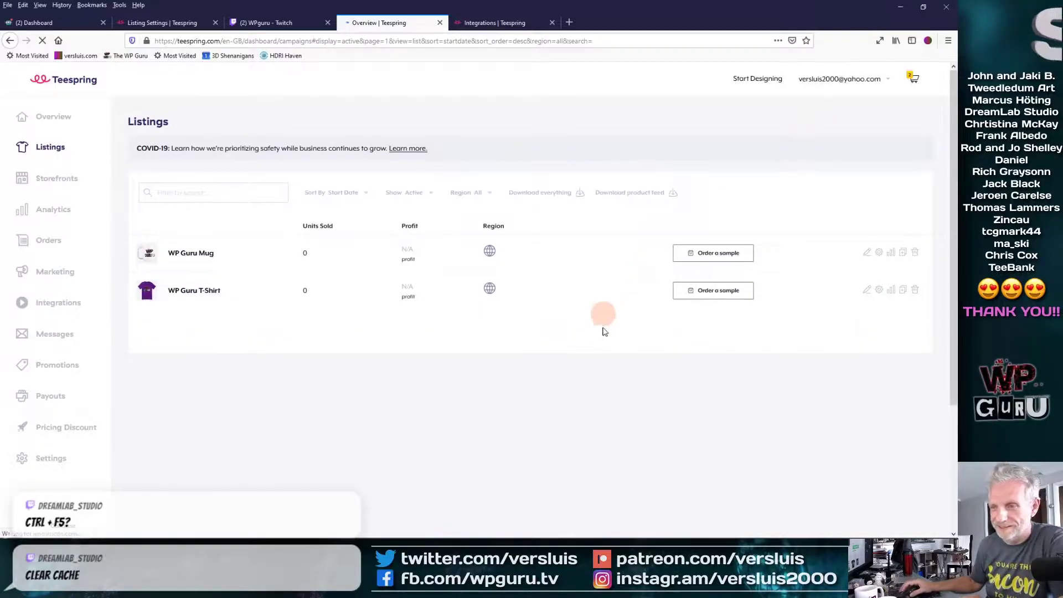
{"action": "left_click", "coordinate": [914, 292]}
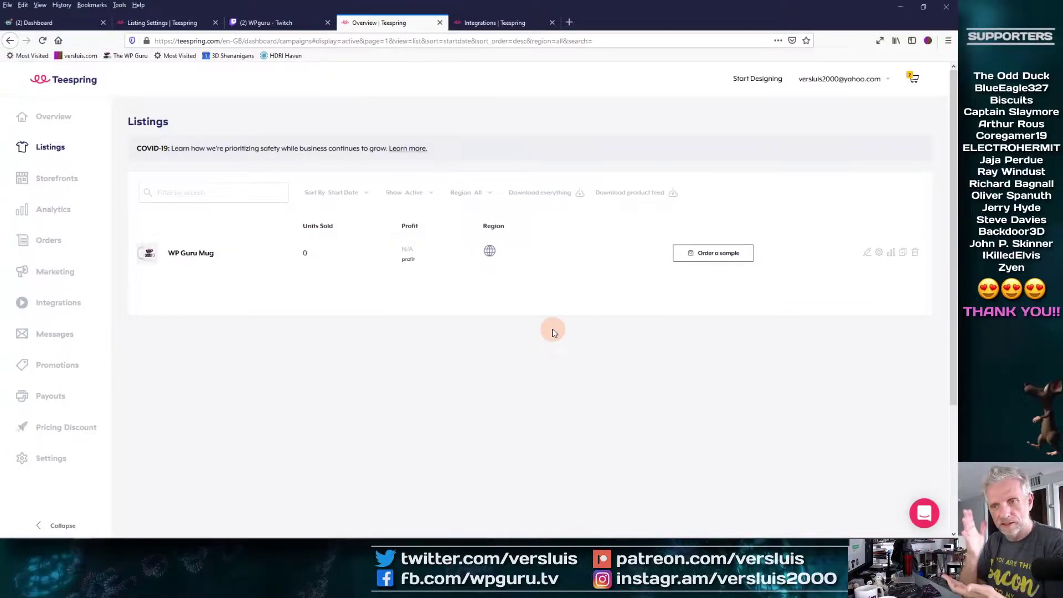
{"action": "left_click", "coordinate": [42, 41]}
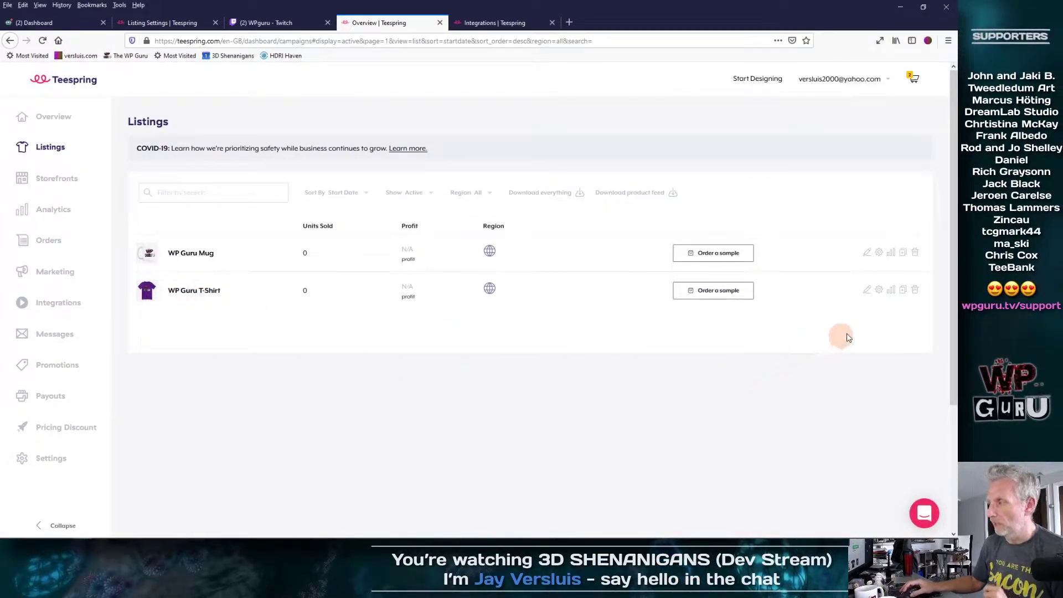
{"action": "left_click", "coordinate": [915, 291]}
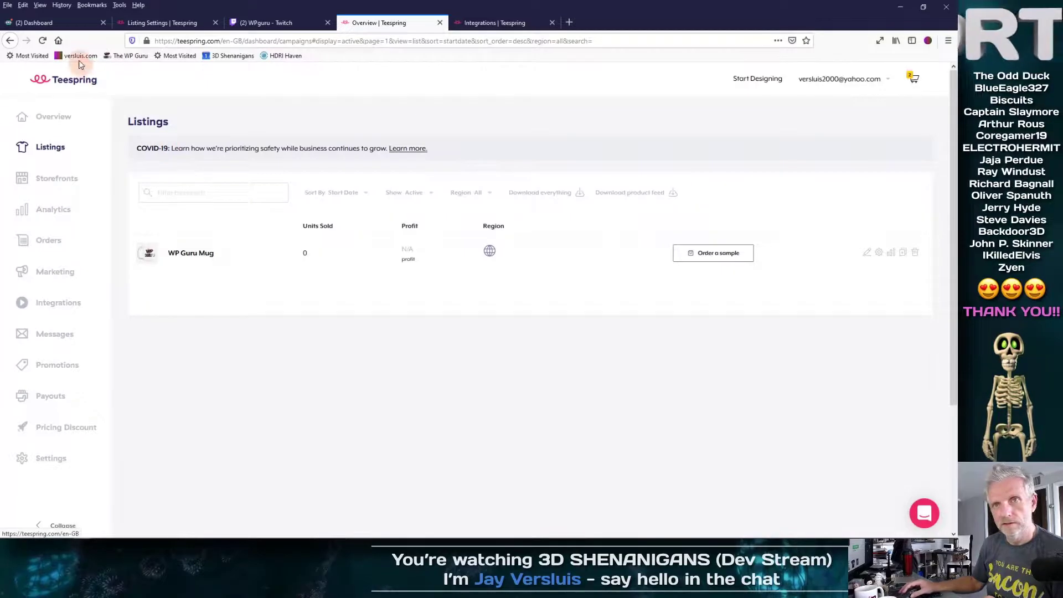
{"action": "left_click", "coordinate": [43, 40]}
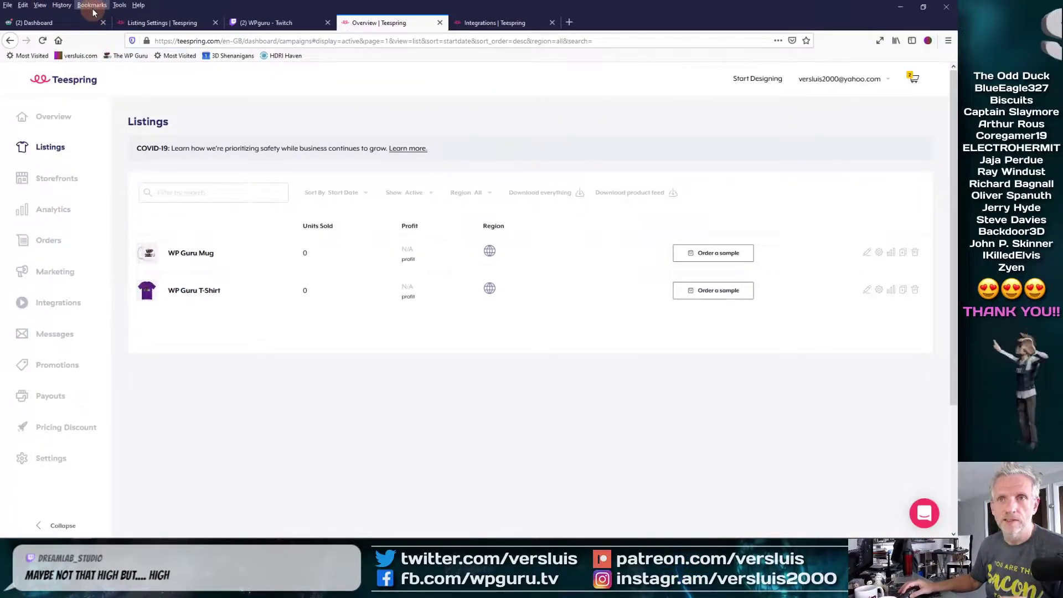
{"action": "left_click", "coordinate": [118, 6]}
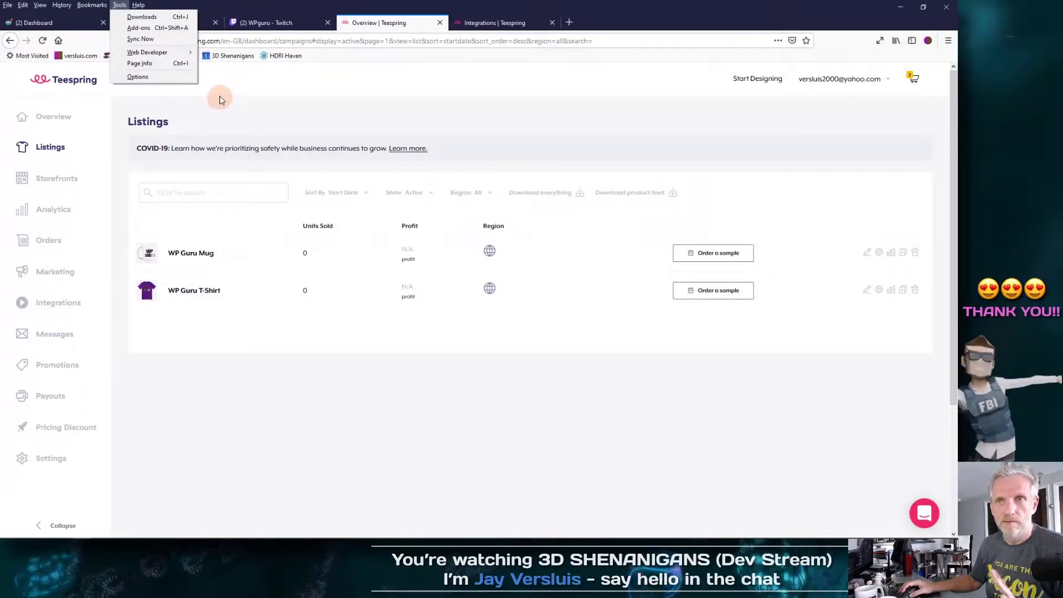
{"action": "left_click", "coordinate": [230, 88]}
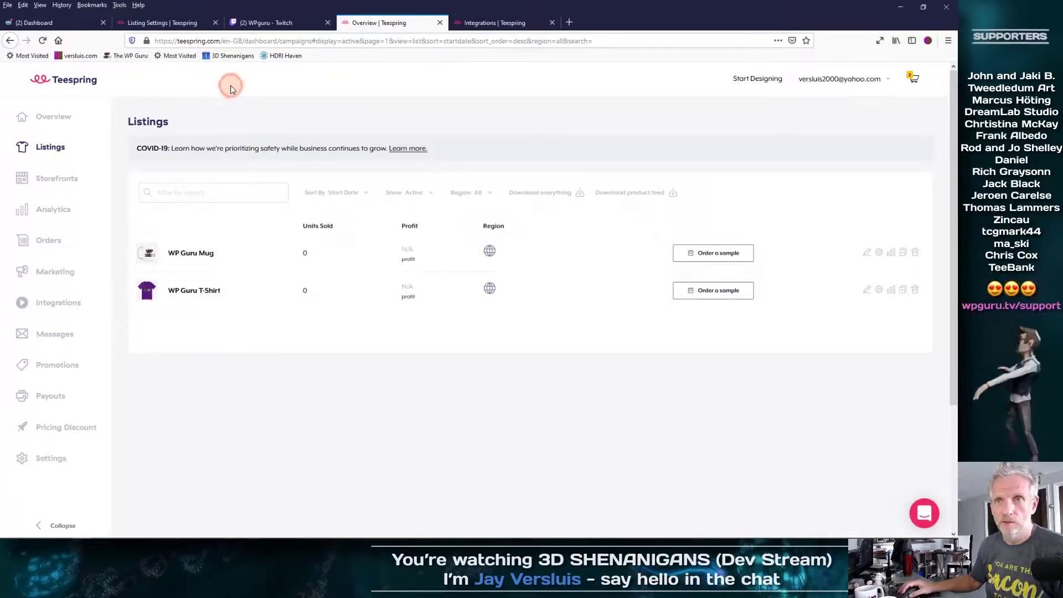
{"action": "left_click", "coordinate": [142, 7]}
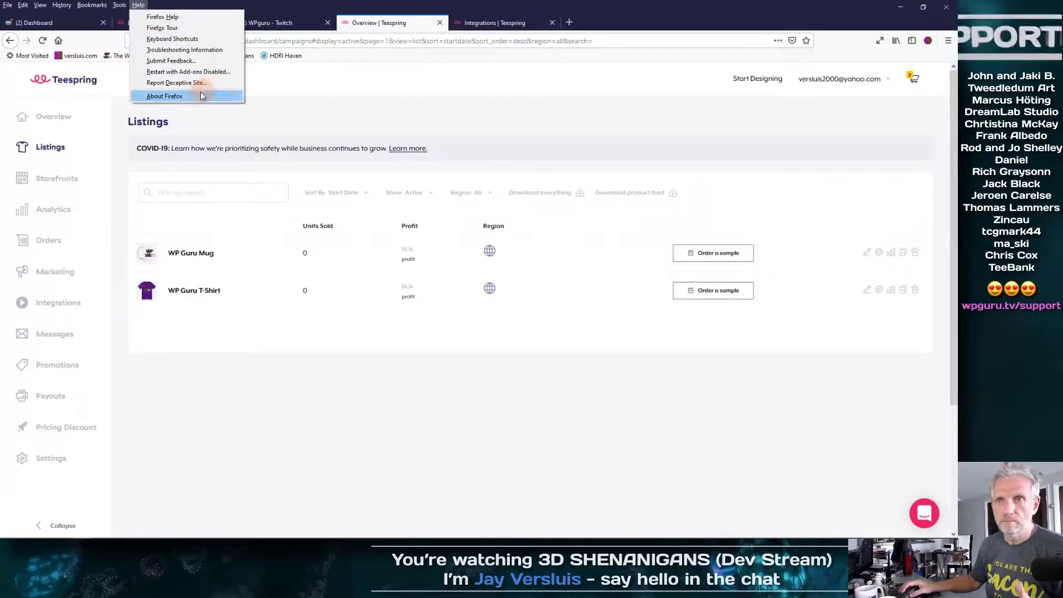
{"action": "left_click", "coordinate": [339, 111]}
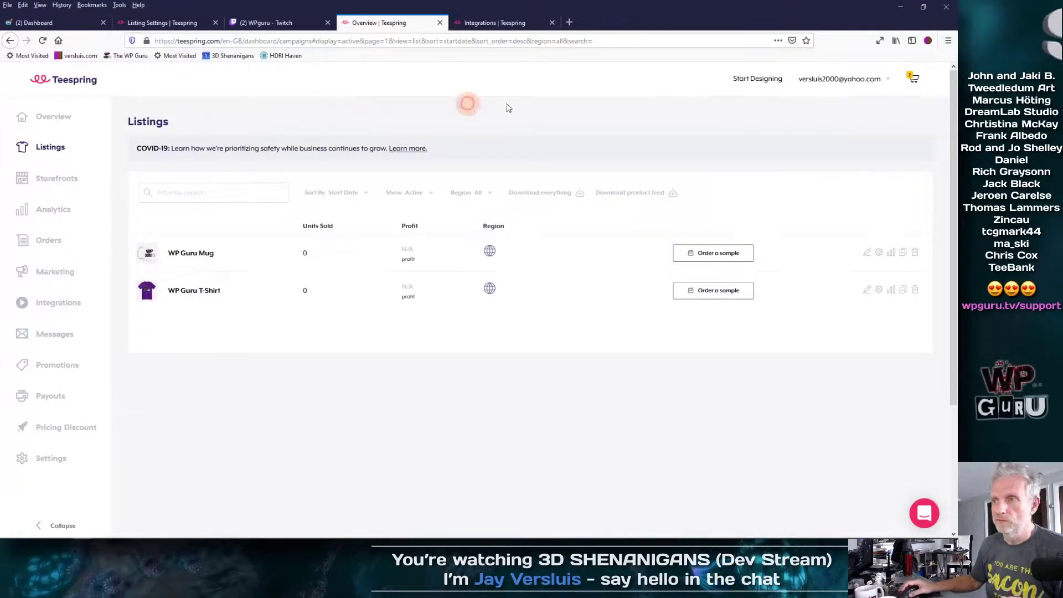
{"action": "left_click", "coordinate": [948, 41]}
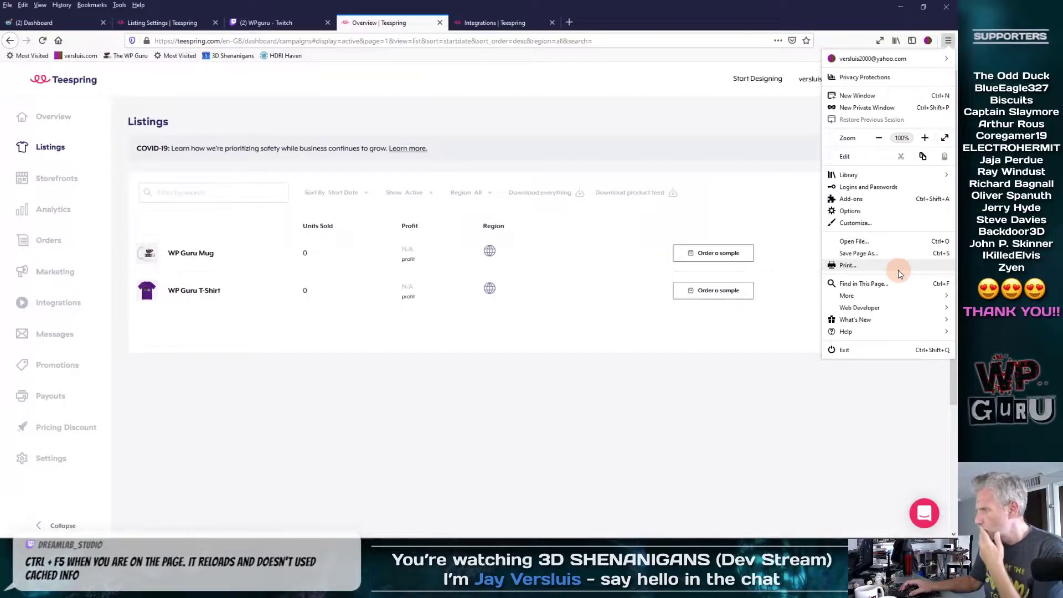
{"action": "left_click", "coordinate": [463, 94]}
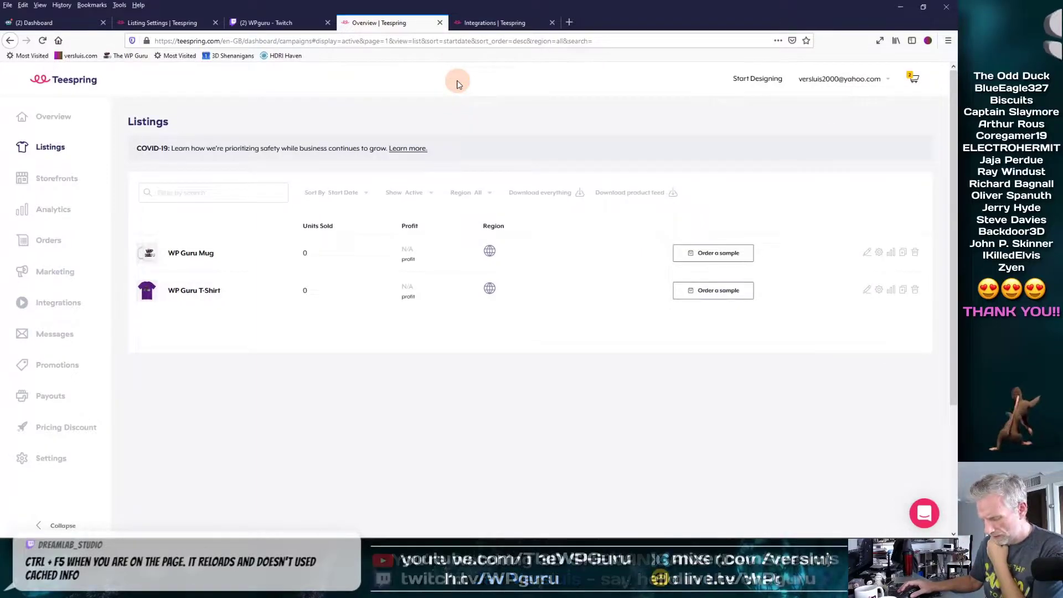
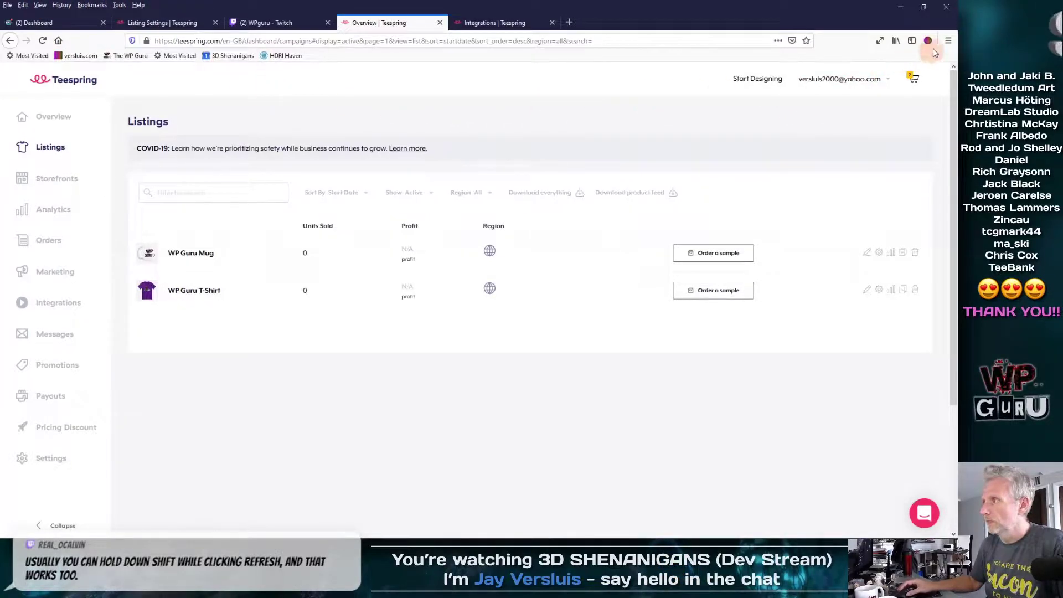
Clear all cookies, site data and cached web content stored by Firefox through its privacy and security options.
{"action": "left_click", "coordinate": [948, 41]}
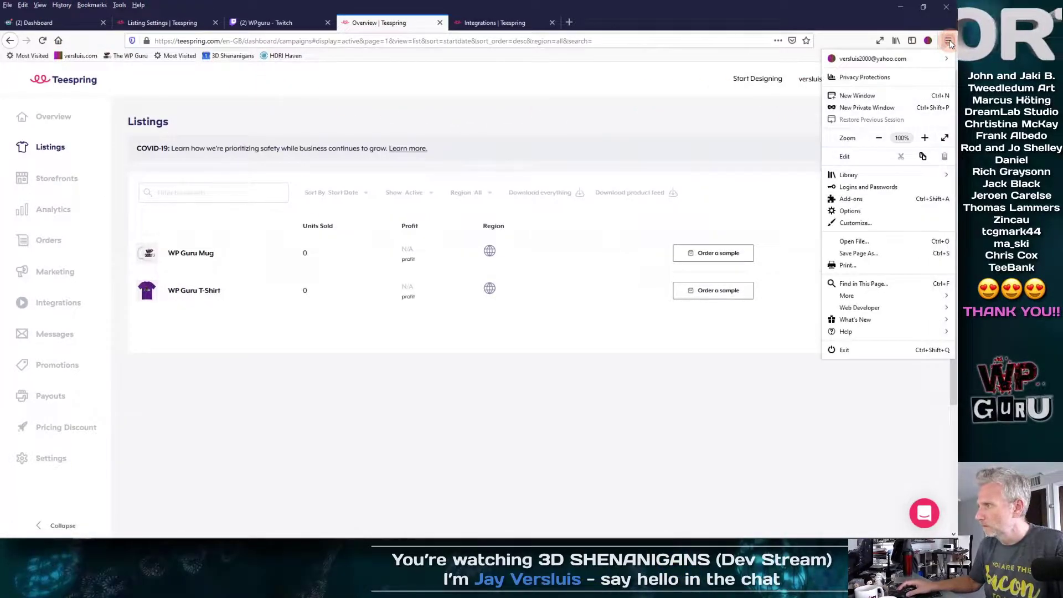
{"action": "left_click", "coordinate": [865, 213]}
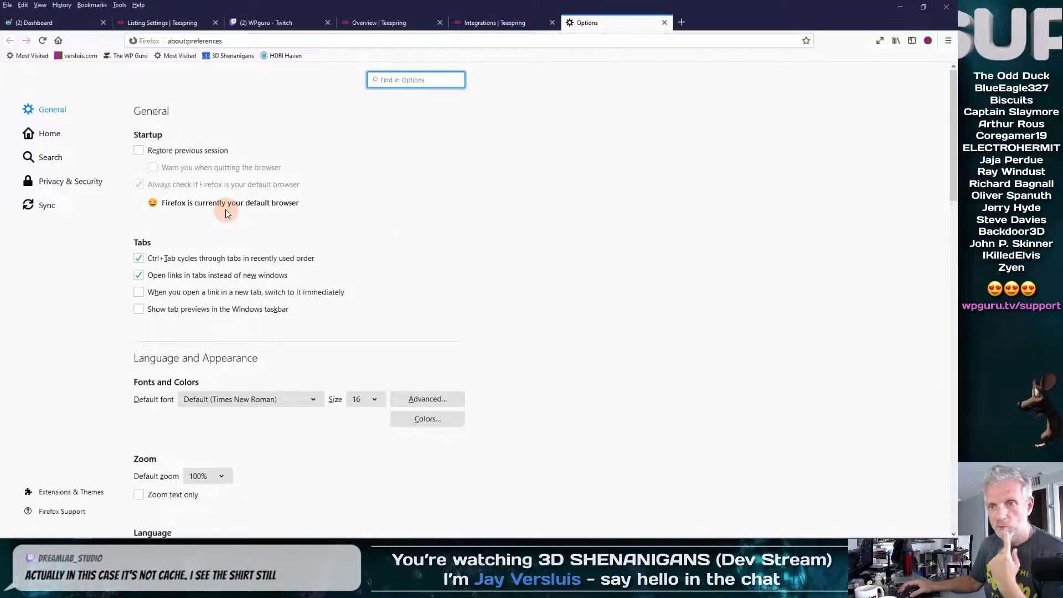
{"action": "scroll", "coordinate": [262, 222], "scroll_direction": "down", "scroll_amount": 1}
{"action": "scroll", "coordinate": [261, 220], "scroll_direction": "down", "scroll_amount": 5}
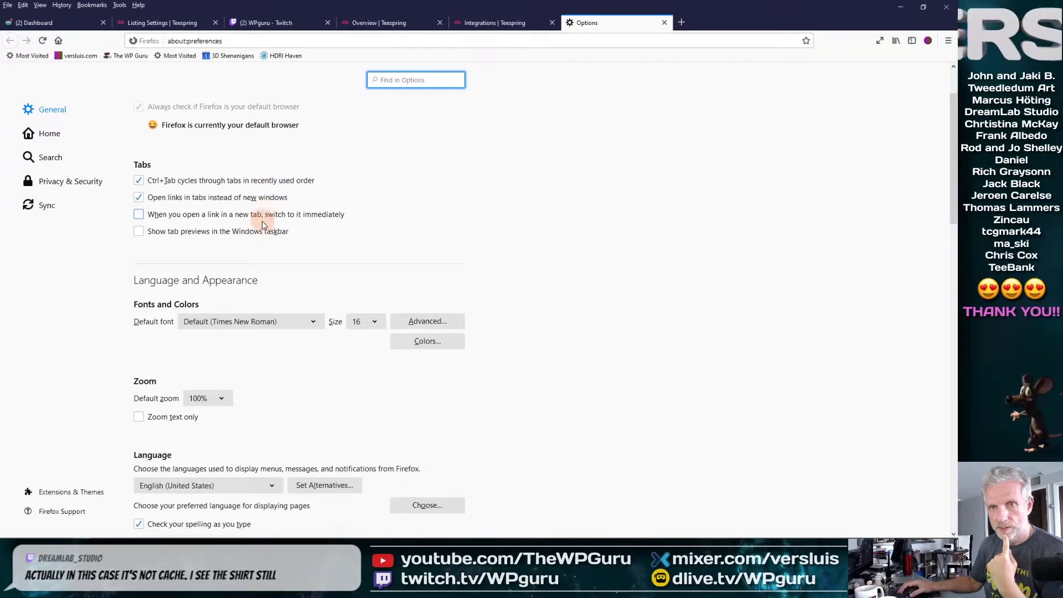
{"action": "left_click", "coordinate": [77, 183]}
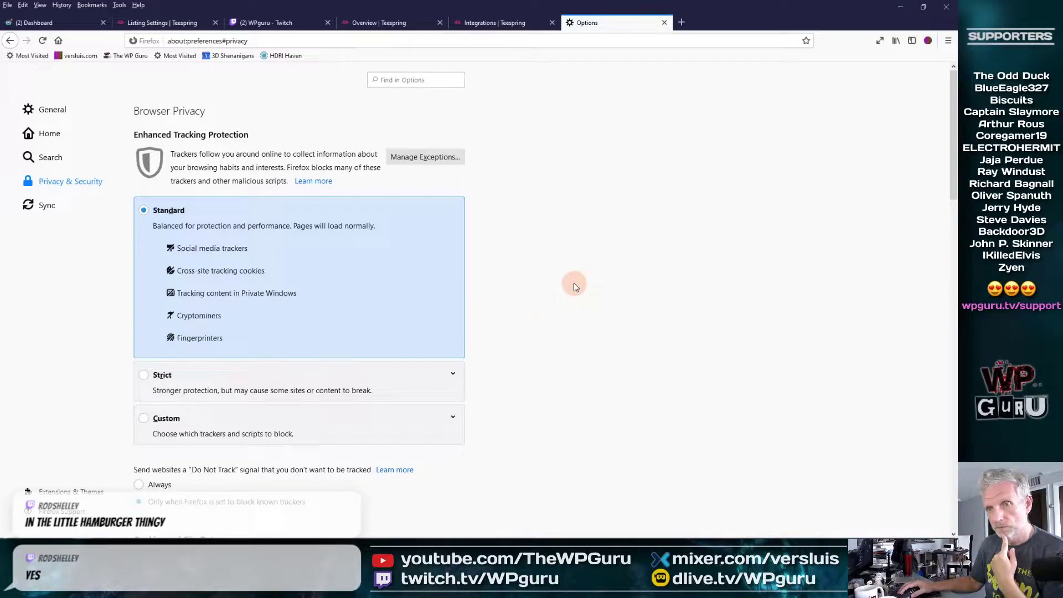
{"action": "scroll", "coordinate": [553, 282], "scroll_direction": "down", "scroll_amount": 5}
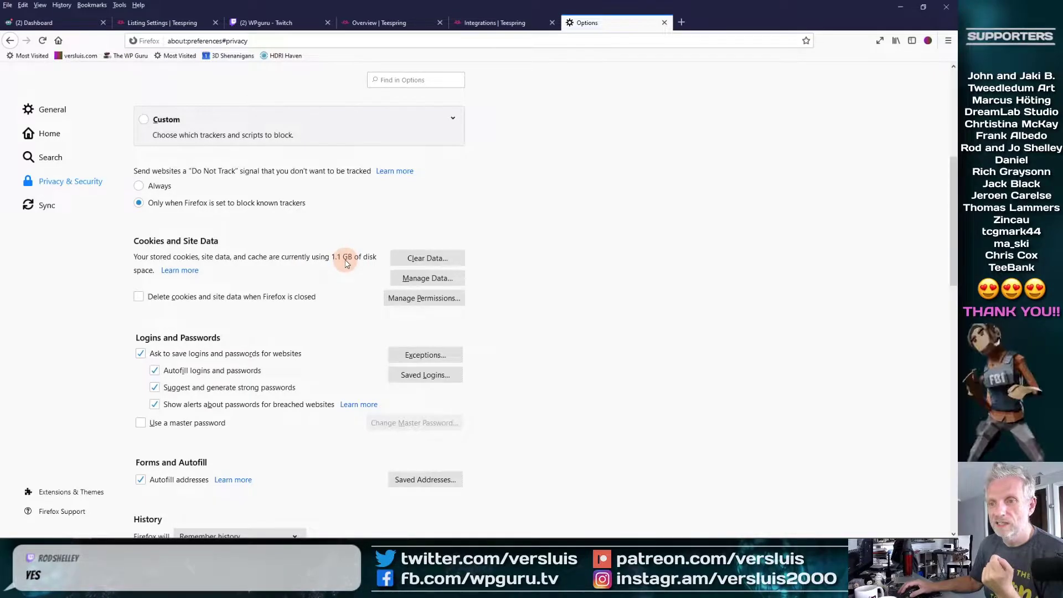
{"action": "left_click", "coordinate": [428, 259]}
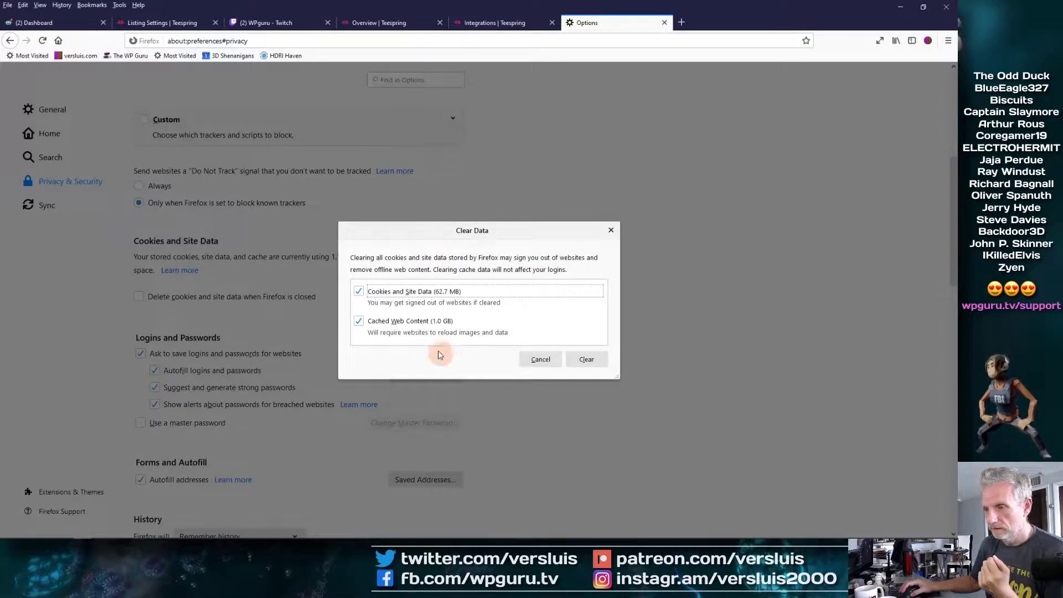
{"action": "left_click", "coordinate": [587, 359]}
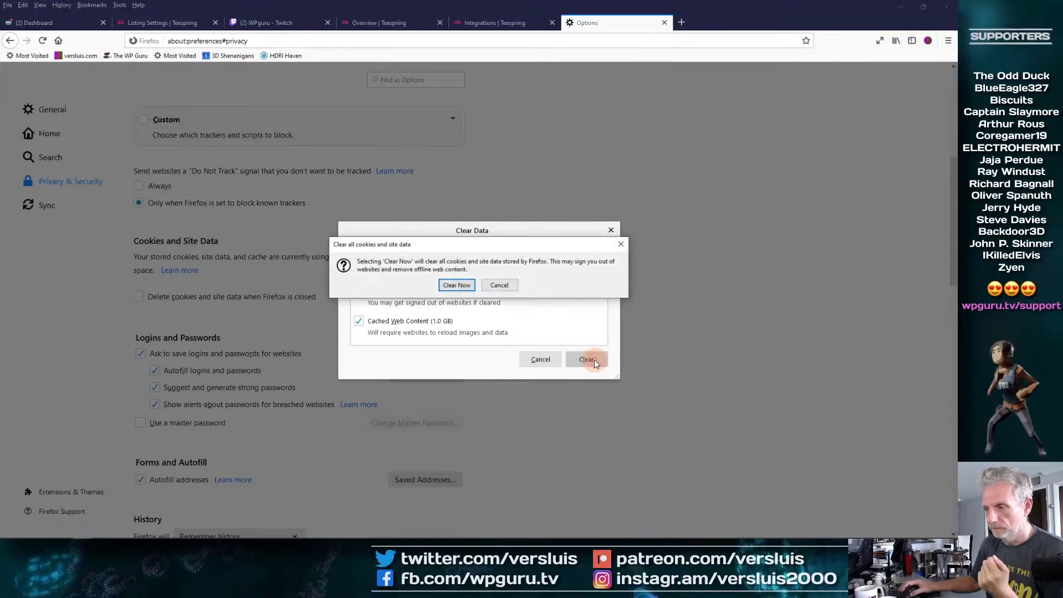
{"action": "left_click", "coordinate": [455, 286]}
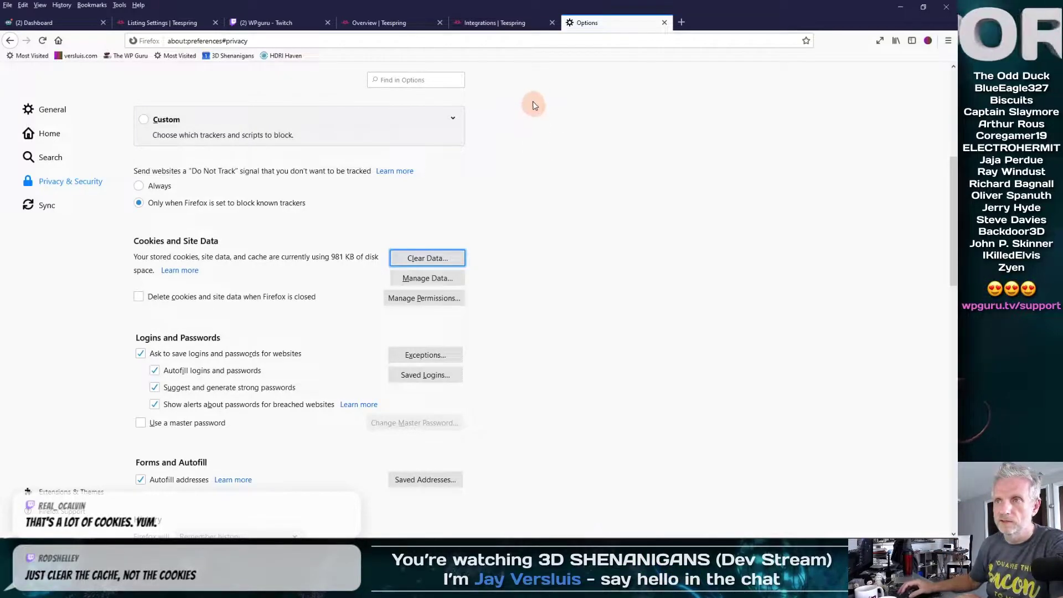
Check the Teespring listings page, then clear Firefox's remaining cookies, site data and cached web content once more.
{"action": "left_click", "coordinate": [400, 25]}
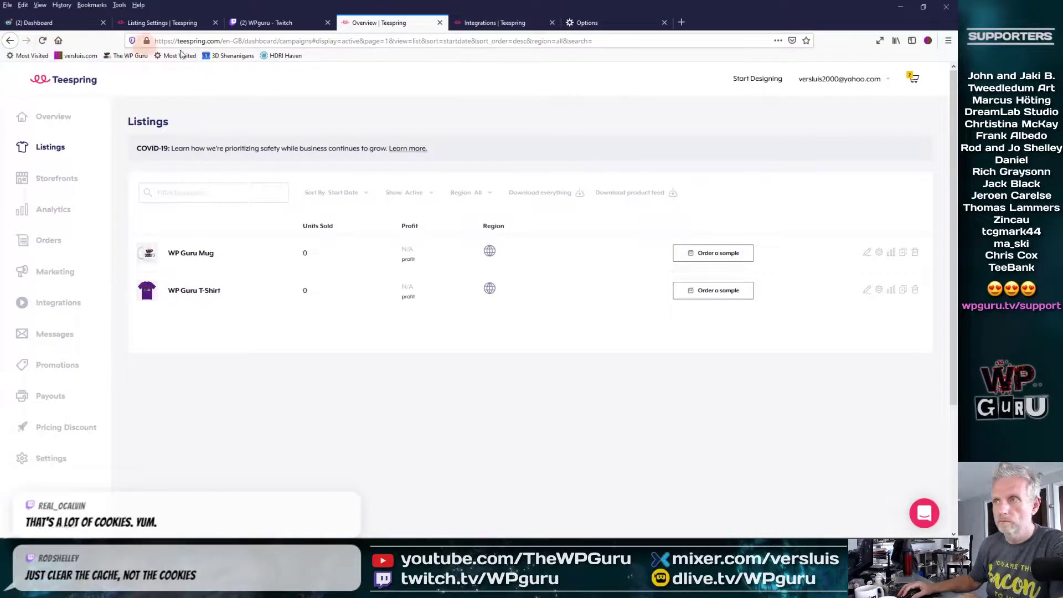
{"action": "left_click", "coordinate": [597, 22]}
{"action": "left_click", "coordinate": [558, 148]}
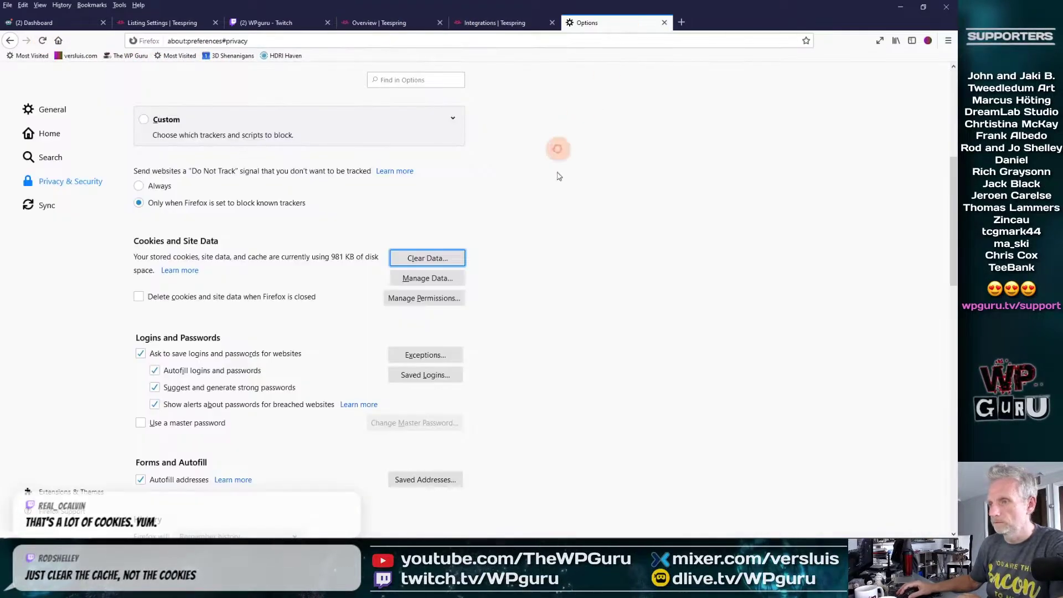
{"action": "left_click", "coordinate": [446, 258]}
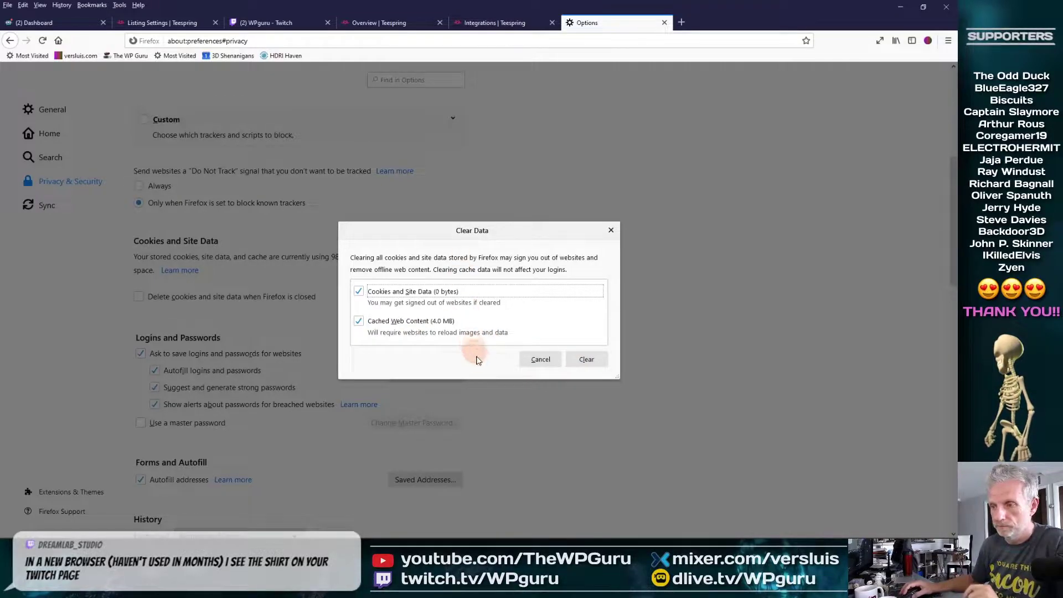
{"action": "left_click", "coordinate": [585, 359]}
{"action": "left_click", "coordinate": [452, 285]}
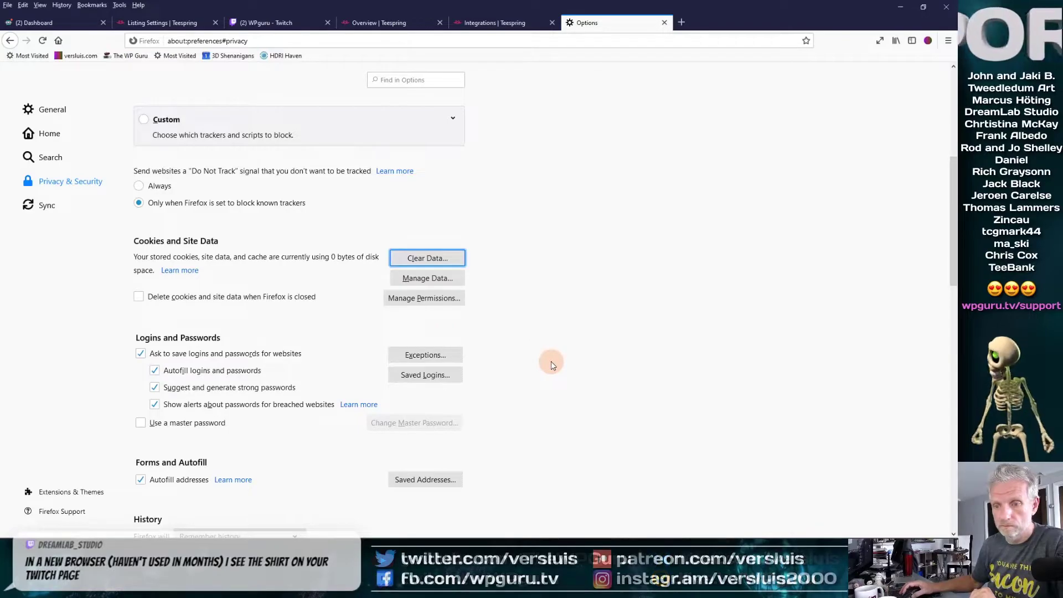
{"action": "scroll", "coordinate": [550, 361], "scroll_direction": "down", "scroll_amount": 8}
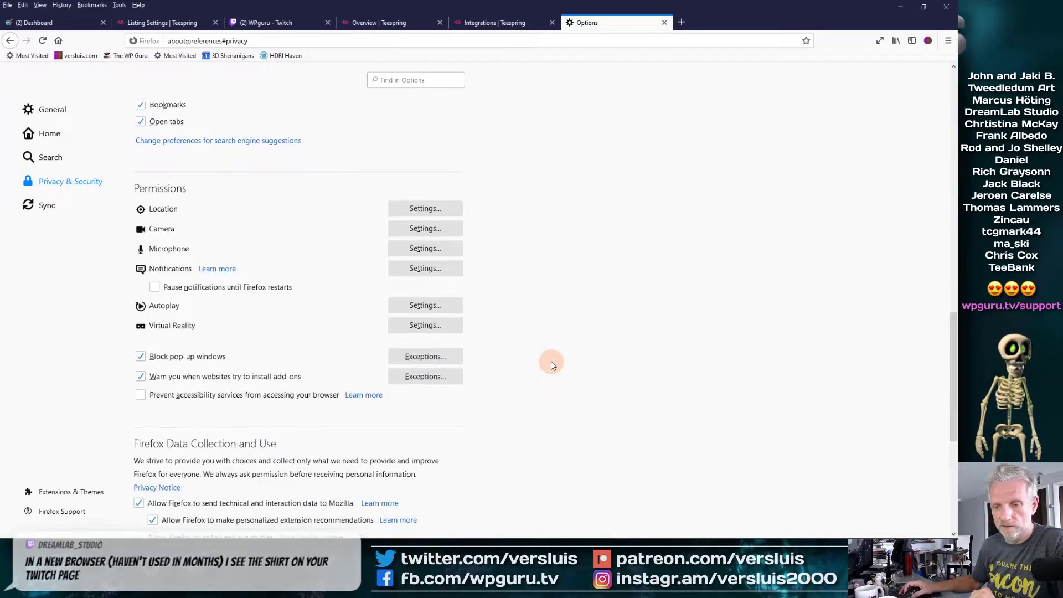
{"action": "scroll", "coordinate": [550, 361], "scroll_direction": "down", "scroll_amount": 5}
{"action": "scroll", "coordinate": [551, 363], "scroll_direction": "up", "scroll_amount": 15}
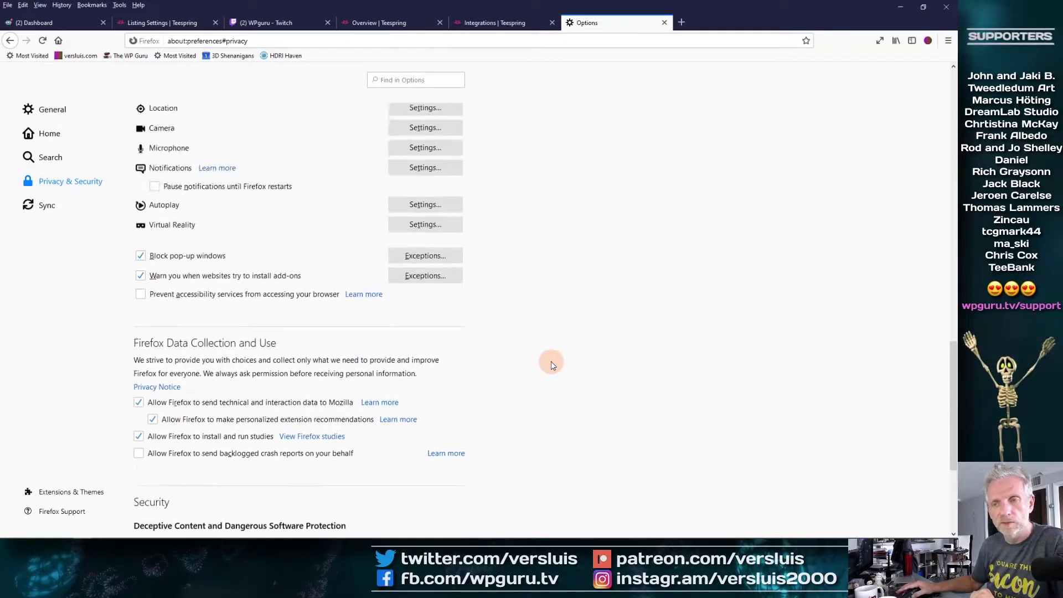
{"action": "scroll", "coordinate": [551, 354], "scroll_direction": "up", "scroll_amount": 2}
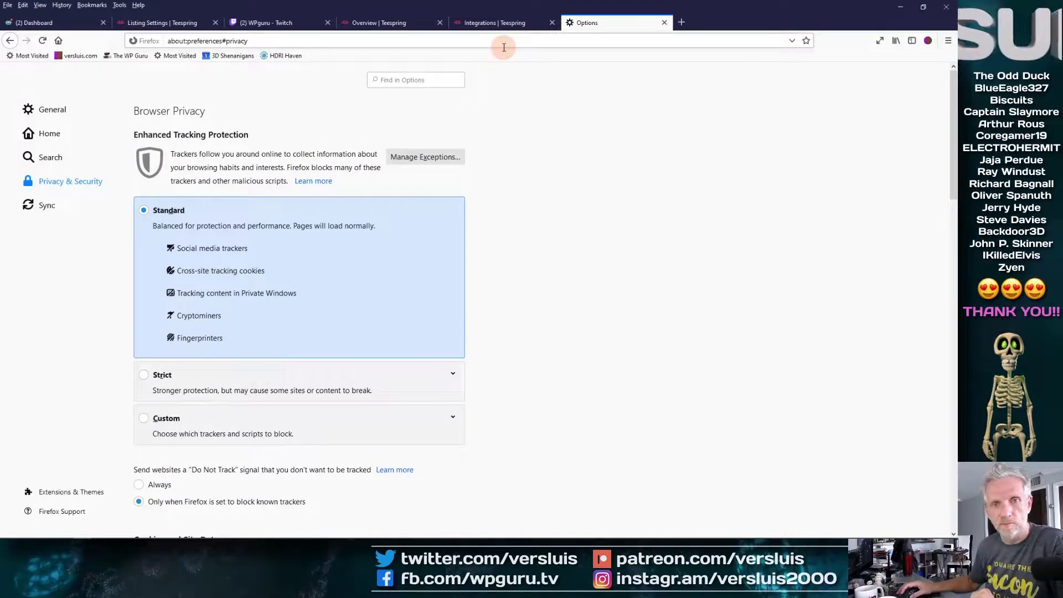
Log back in to Teespring with the saved credentials, completing the reCAPTCHA check.
{"action": "left_click", "coordinate": [493, 23]}
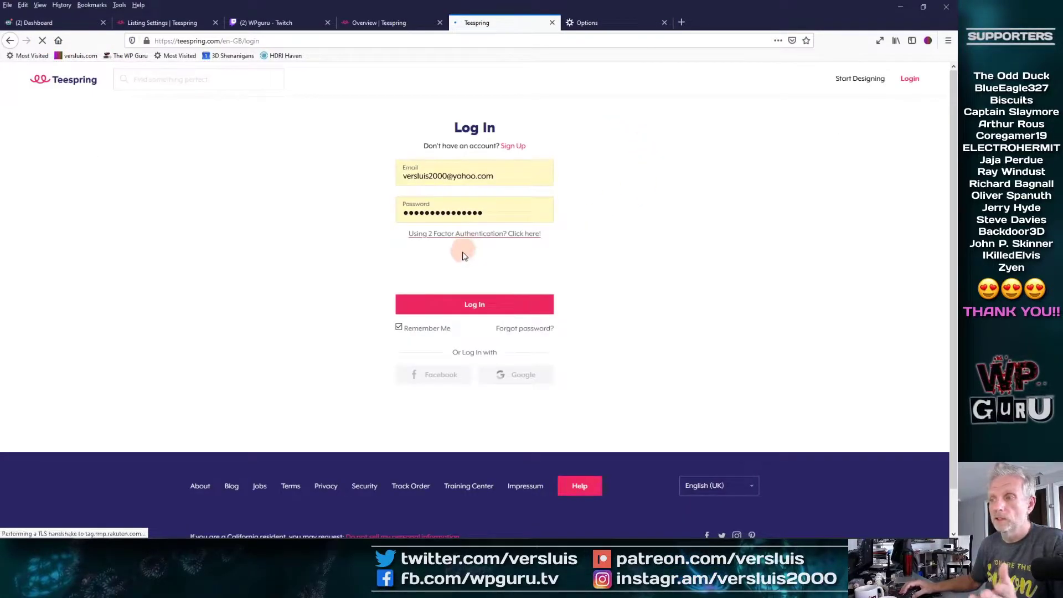
{"action": "left_click", "coordinate": [408, 266]}
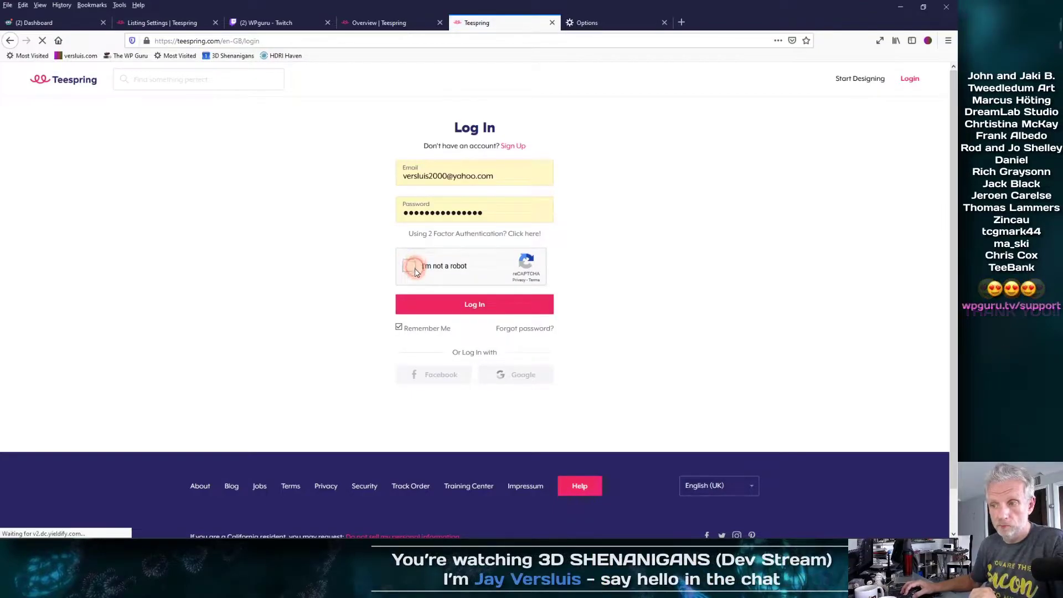
{"action": "left_click", "coordinate": [476, 308]}
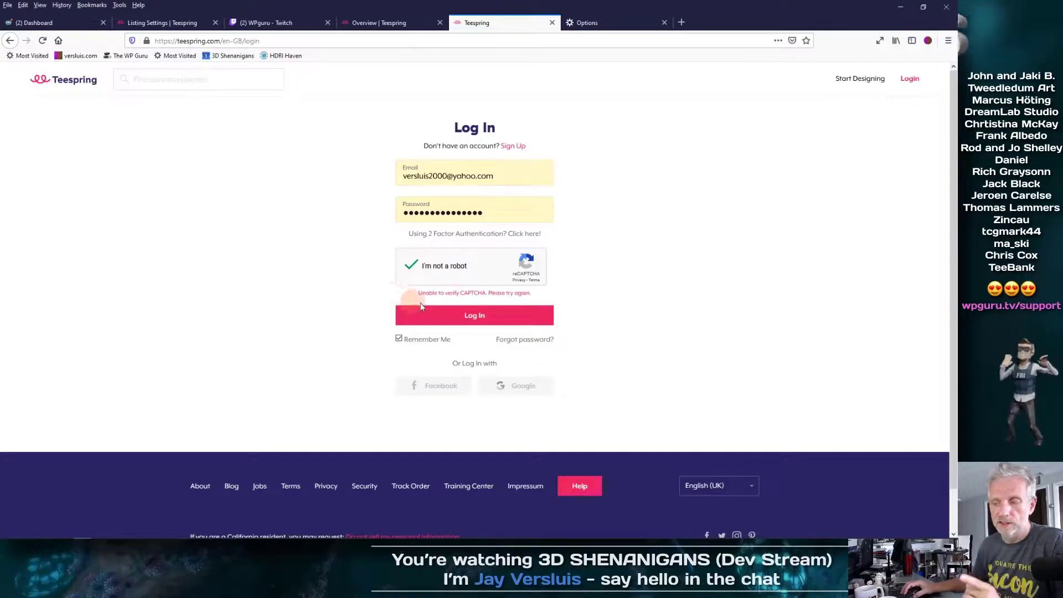
{"action": "left_click", "coordinate": [472, 317]}
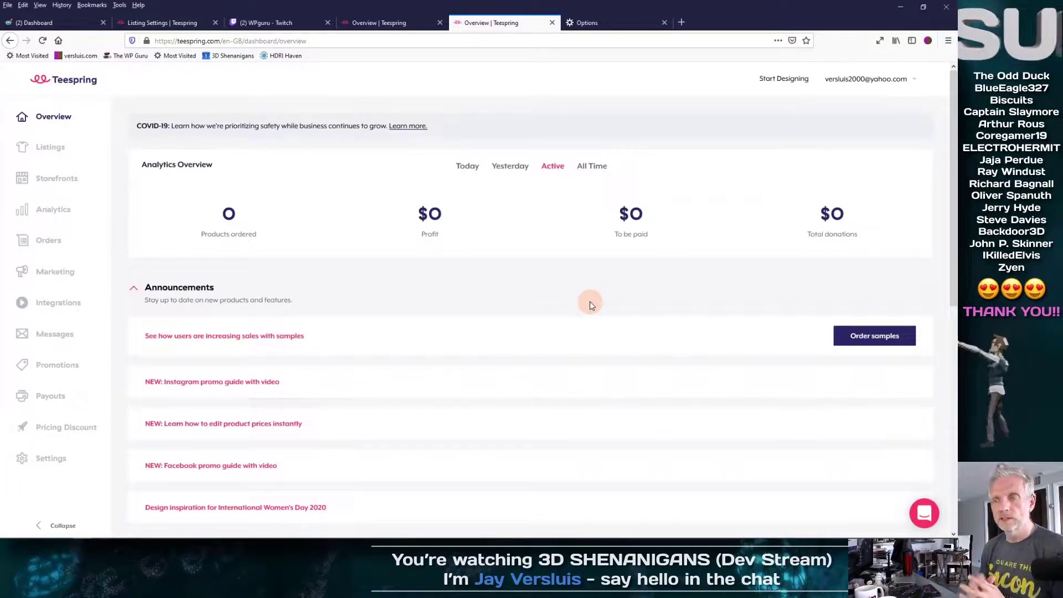
Close the surplus Teespring pages and the Firefox options page, keeping the Teespring overview open.
{"action": "left_click", "coordinate": [440, 23]}
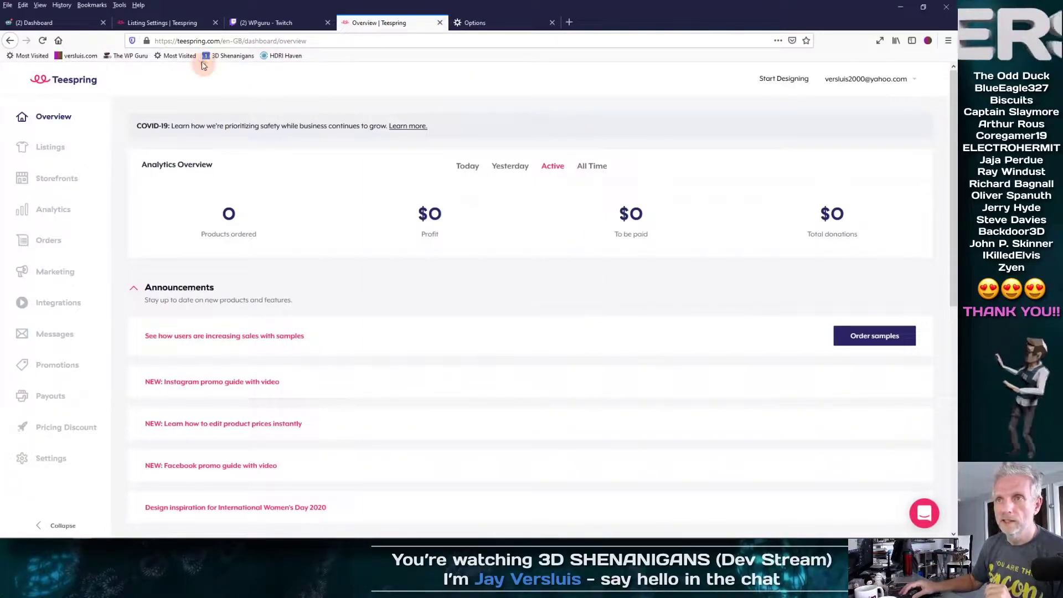
{"action": "left_click", "coordinate": [215, 23]}
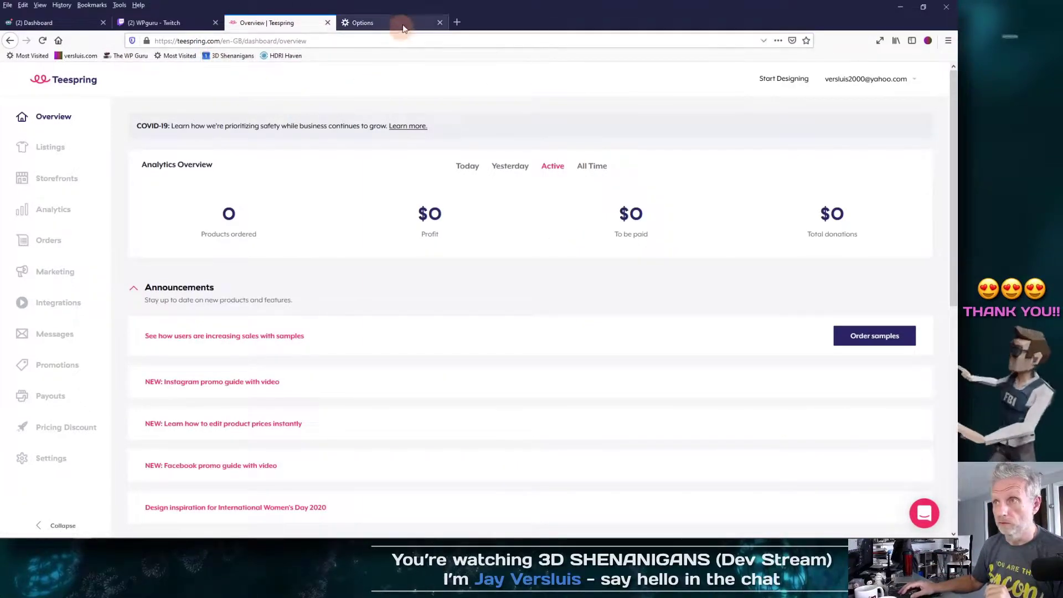
{"action": "left_click", "coordinate": [427, 23]}
{"action": "left_click", "coordinate": [440, 23]}
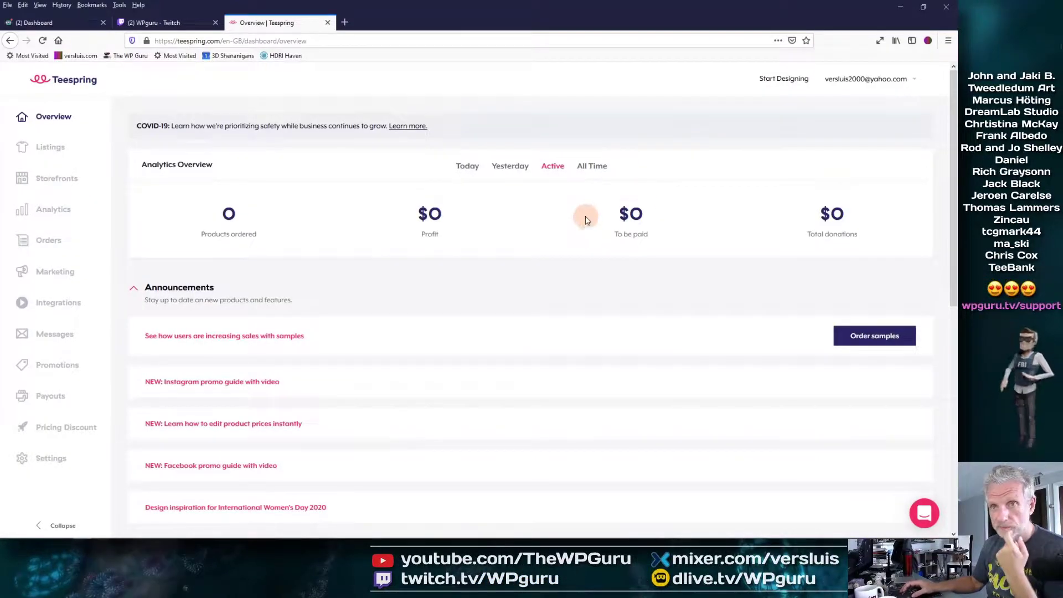
Check which products remain in the Teespring listings, then reload the WPguru Twitch channel page.
{"action": "left_click", "coordinate": [859, 80]}
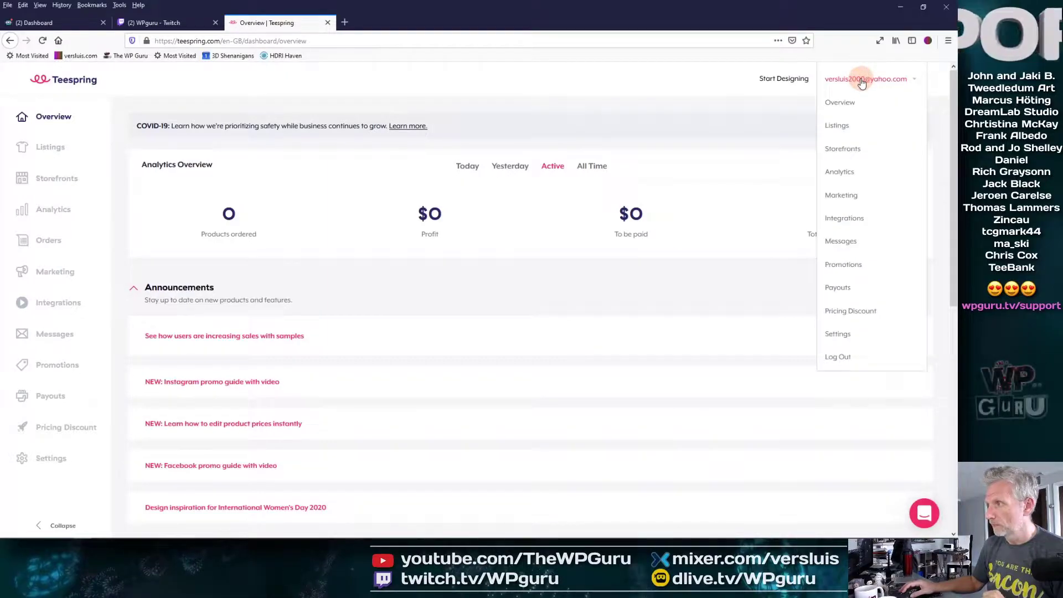
{"action": "left_click", "coordinate": [842, 126]}
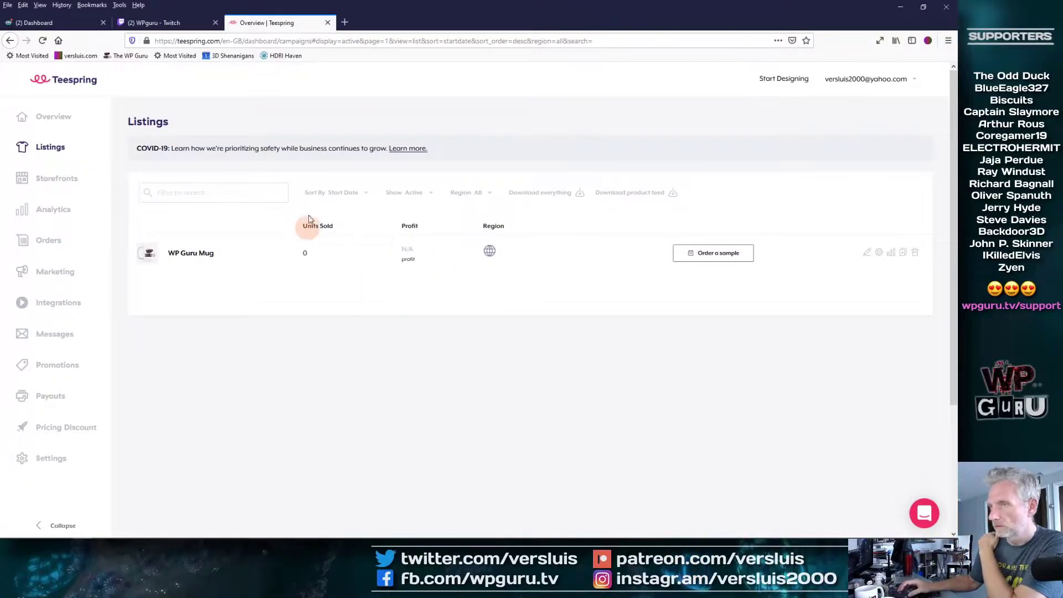
{"action": "left_click", "coordinate": [170, 26]}
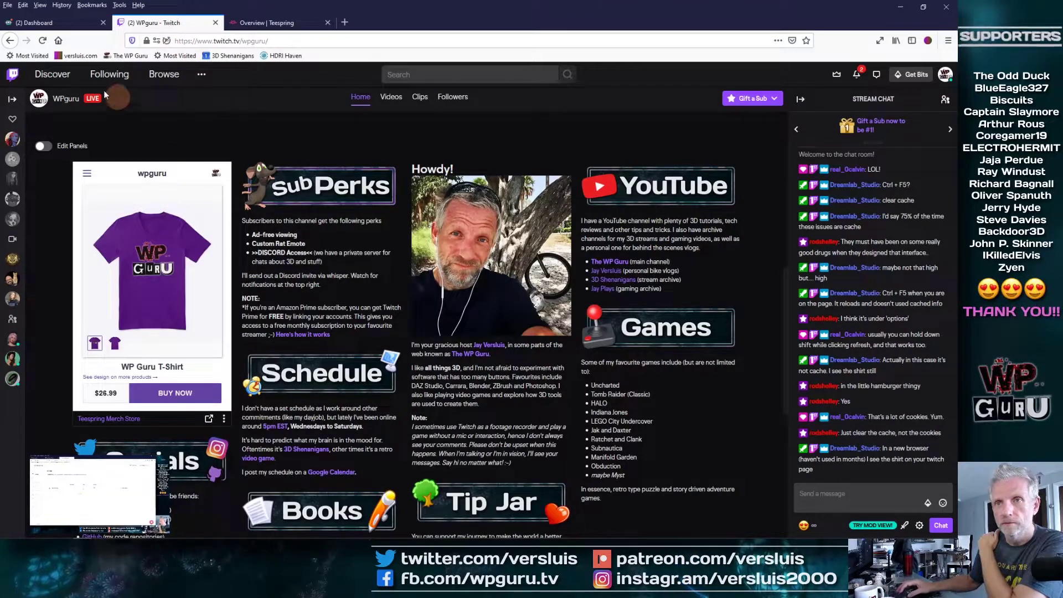
{"action": "key", "text": "F5"}
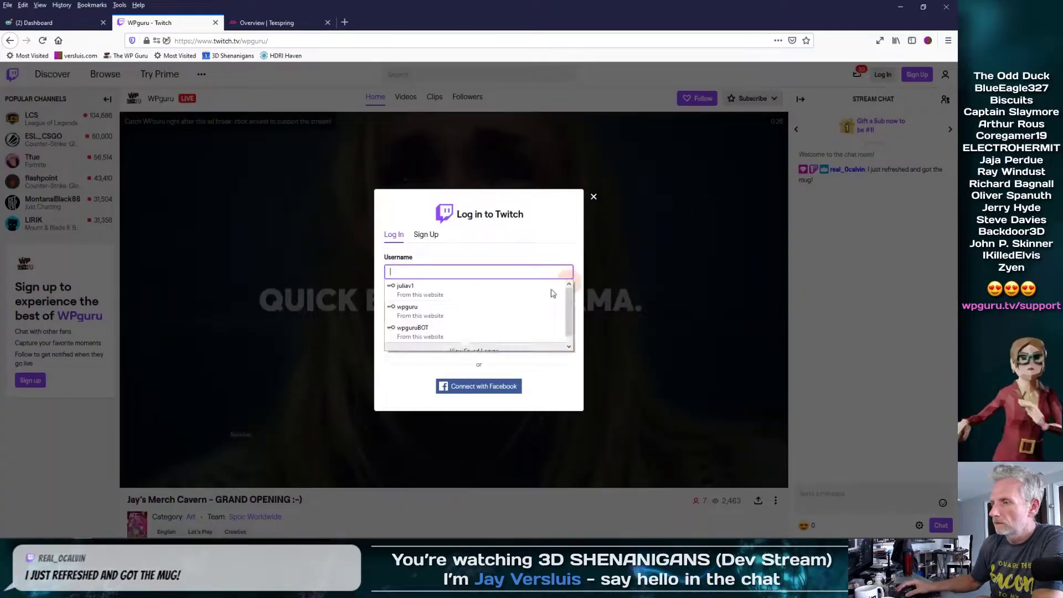
Log in to Twitch with the saved wpguru account, entering the two-factor verification token.
{"action": "left_click", "coordinate": [443, 309]}
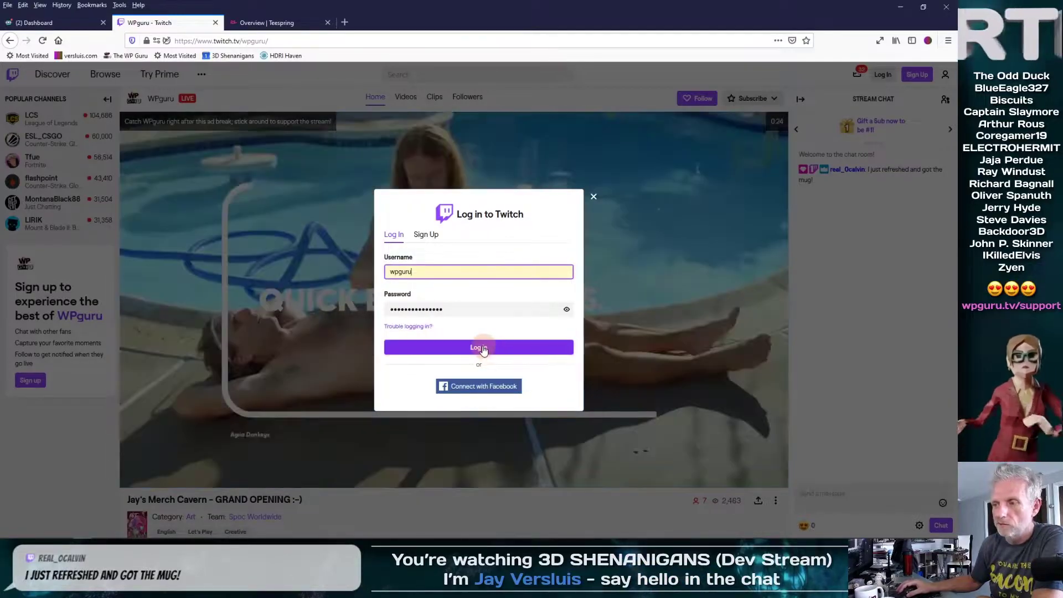
{"action": "left_click", "coordinate": [480, 348]}
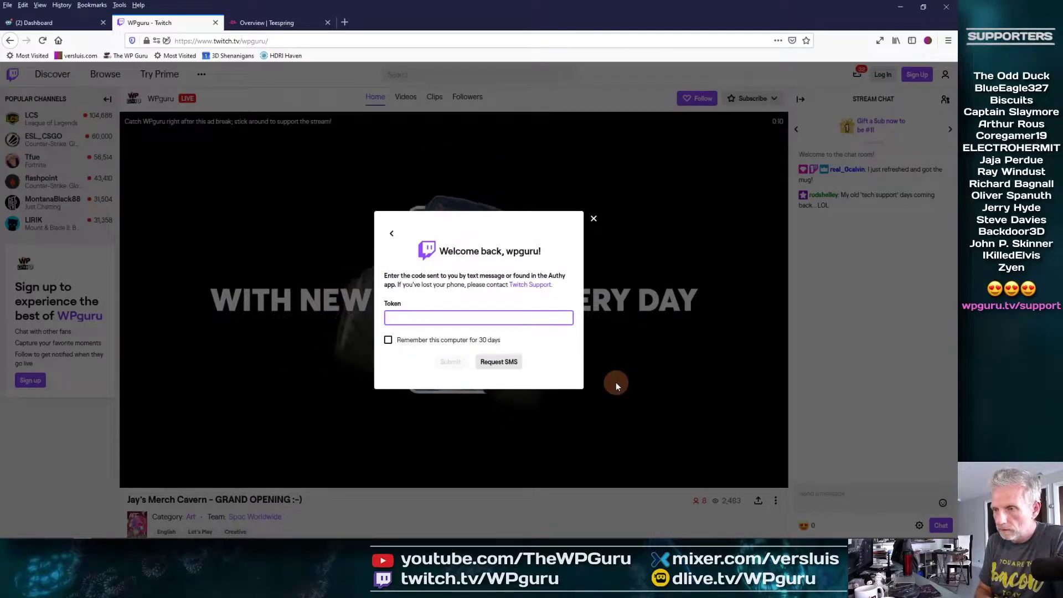
{"action": "type", "text": "2"}
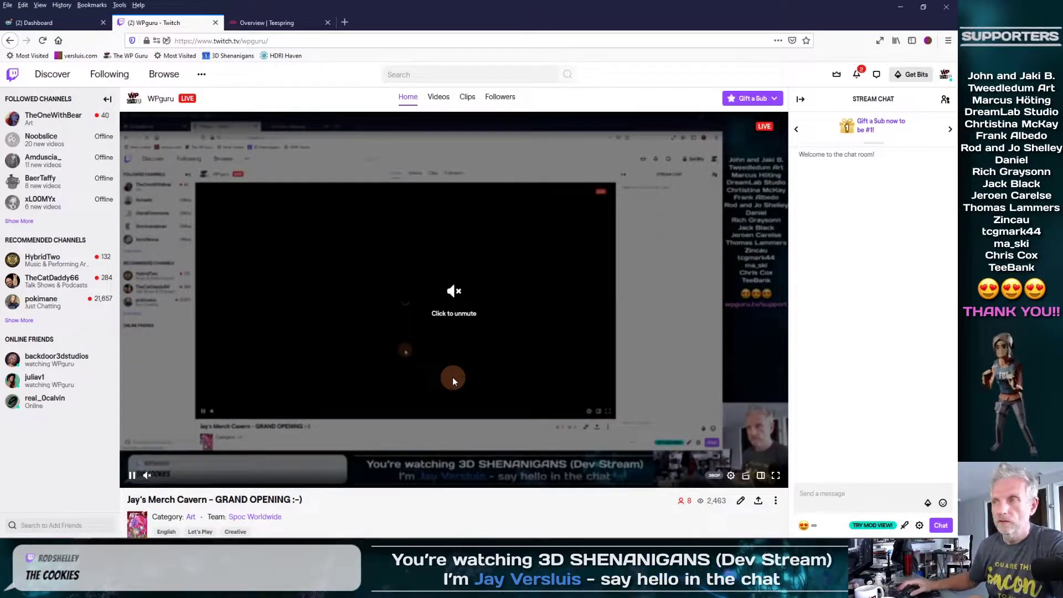
Check the product in the Teespring Merch Store panel and collapse the list of followed channels.
{"action": "scroll", "coordinate": [723, 384], "scroll_direction": "down", "scroll_amount": 5}
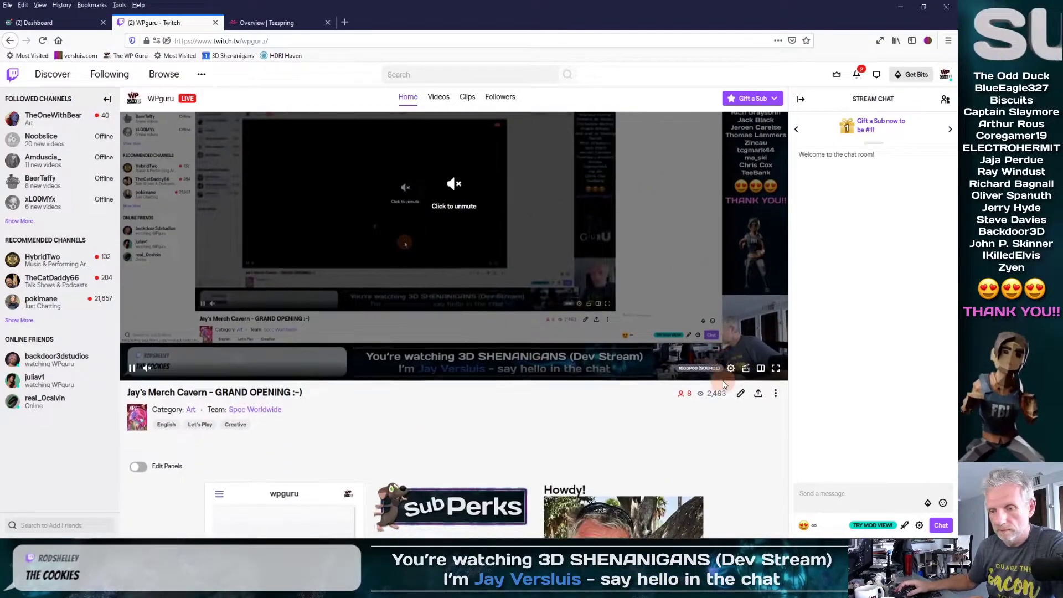
{"action": "scroll", "coordinate": [723, 383], "scroll_direction": "down", "scroll_amount": 2}
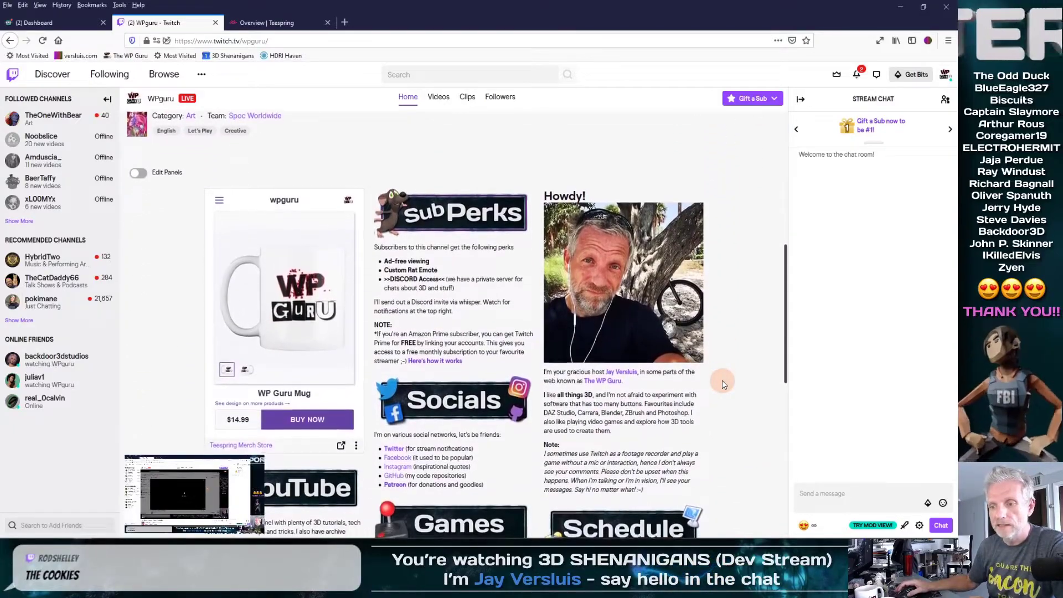
{"action": "left_click", "coordinate": [107, 98]}
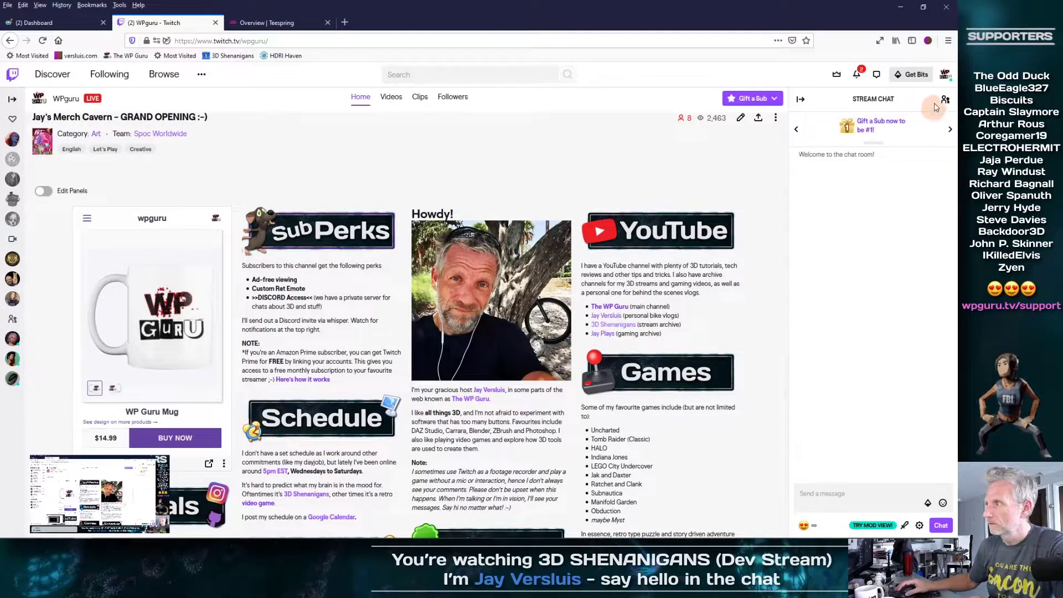
Switch the Twitch site to the Dark Theme and view the channel panels with it.
{"action": "left_click", "coordinate": [944, 75]}
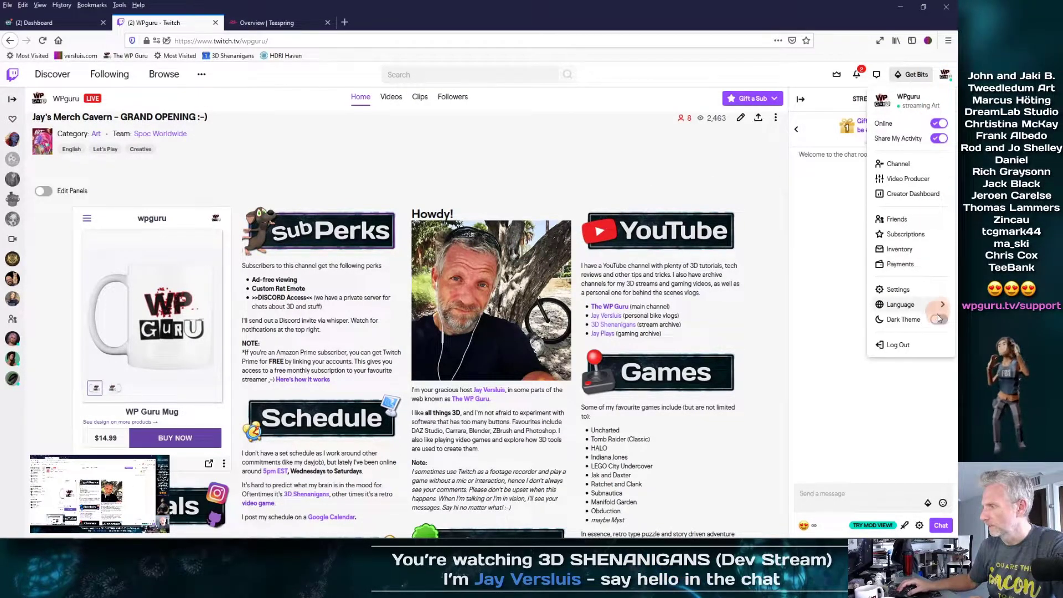
{"action": "left_click", "coordinate": [939, 319]}
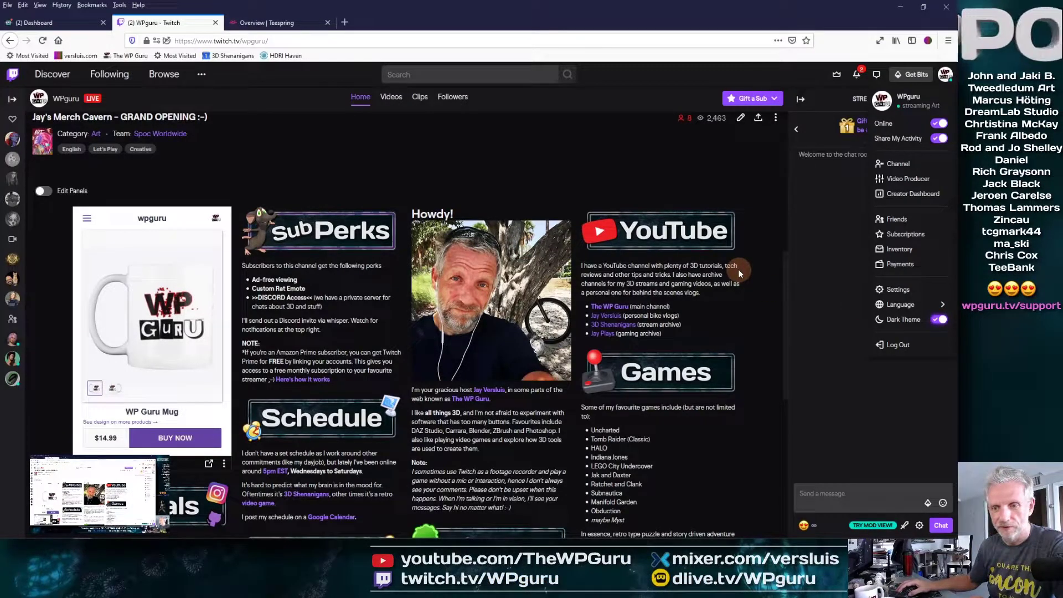
{"action": "scroll", "coordinate": [739, 269], "scroll_direction": "down", "scroll_amount": 1}
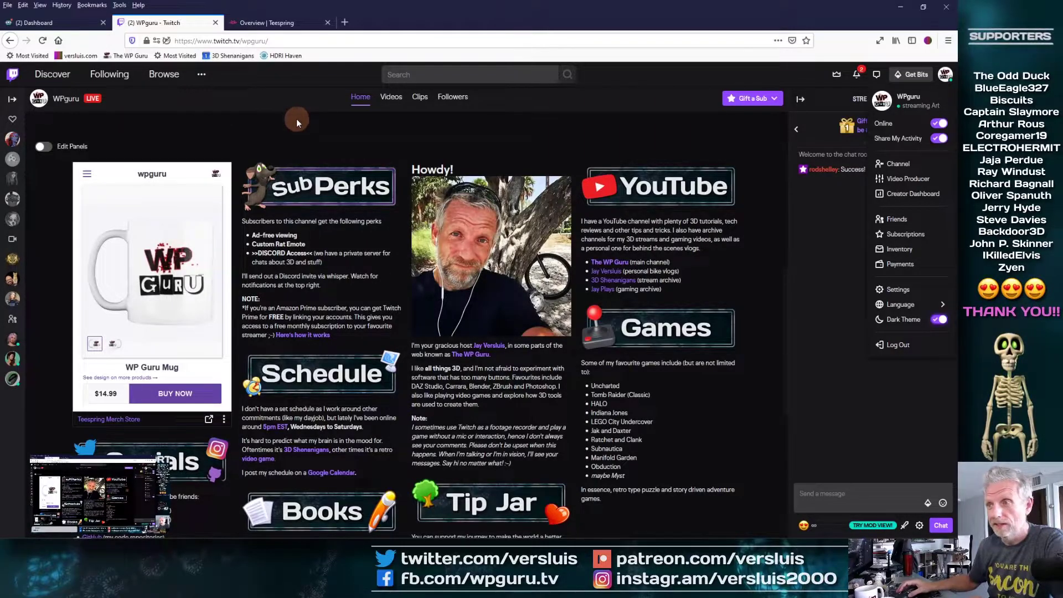
Check the mug's purchase options in the Teespring Merch Store panel, including product type and color, and return to the product view.
{"action": "left_click", "coordinate": [171, 395]}
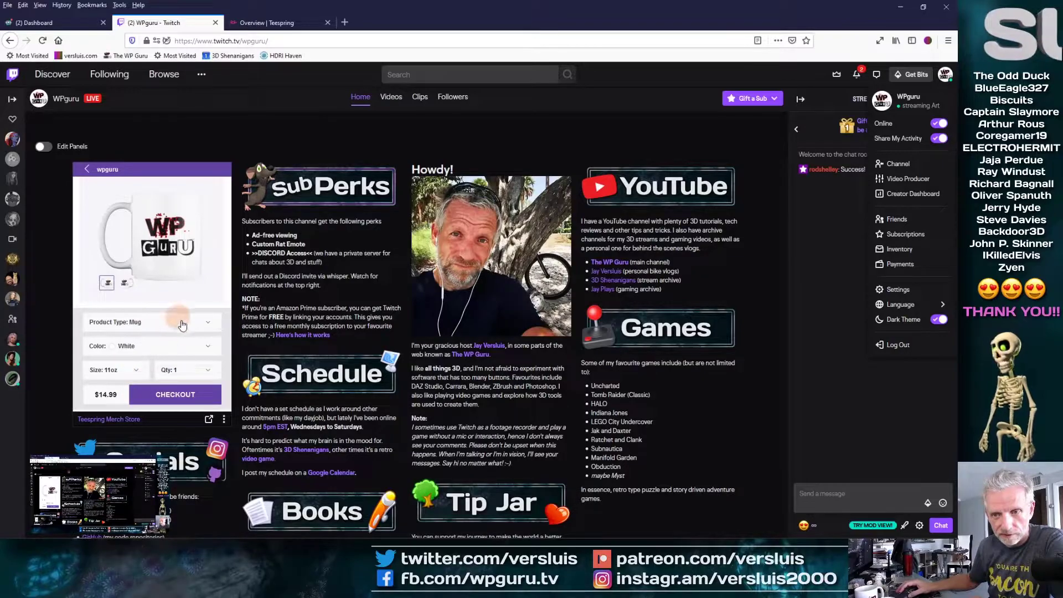
{"action": "left_click", "coordinate": [205, 346]}
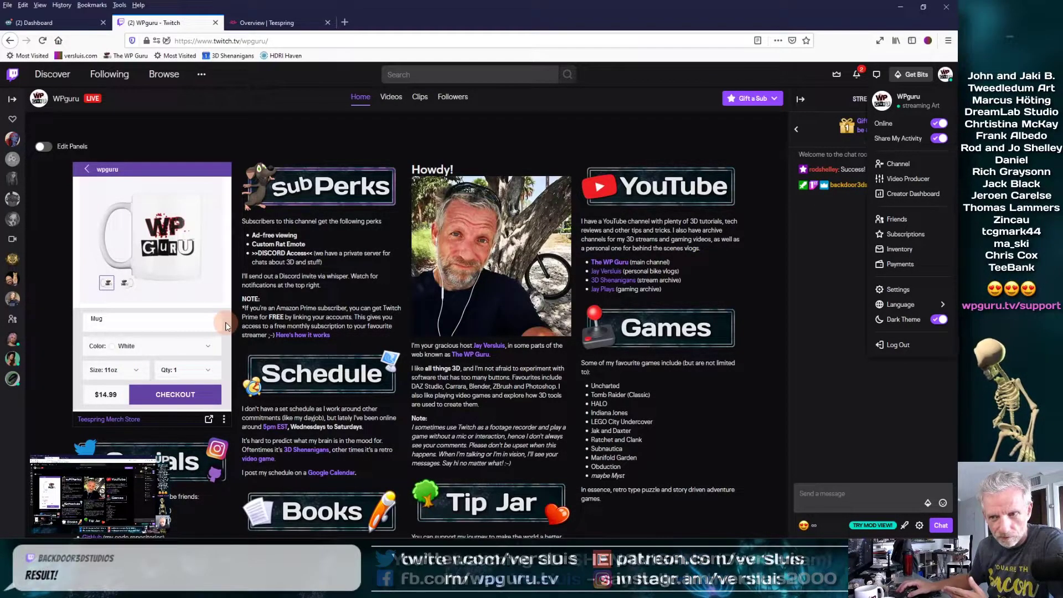
{"action": "left_click", "coordinate": [233, 350]}
{"action": "scroll", "coordinate": [229, 360], "scroll_direction": "down", "scroll_amount": 3}
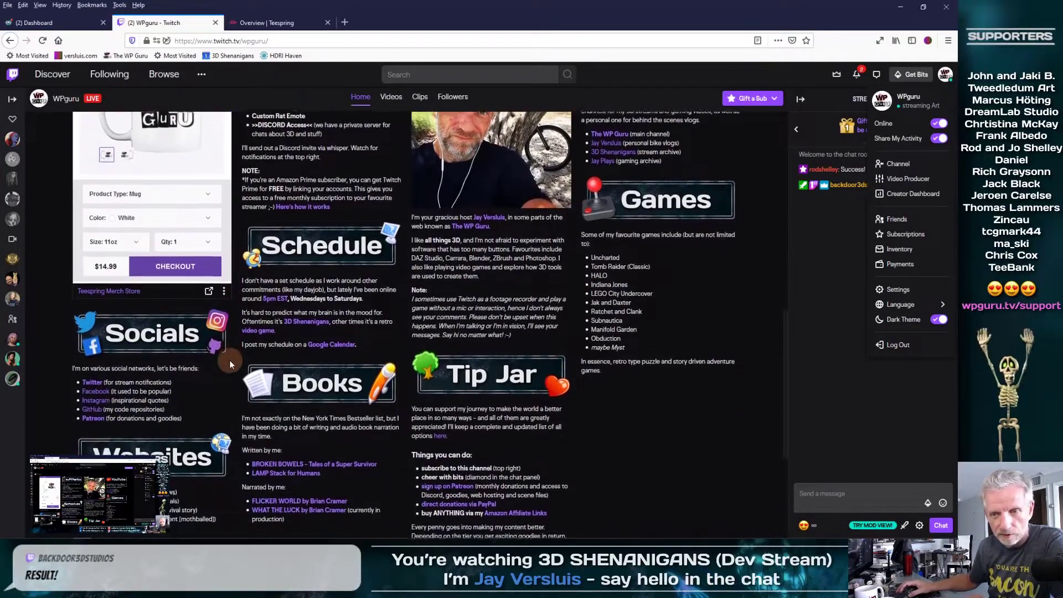
{"action": "scroll", "coordinate": [229, 360], "scroll_direction": "up", "scroll_amount": 5}
{"action": "scroll", "coordinate": [229, 362], "scroll_direction": "down", "scroll_amount": 3}
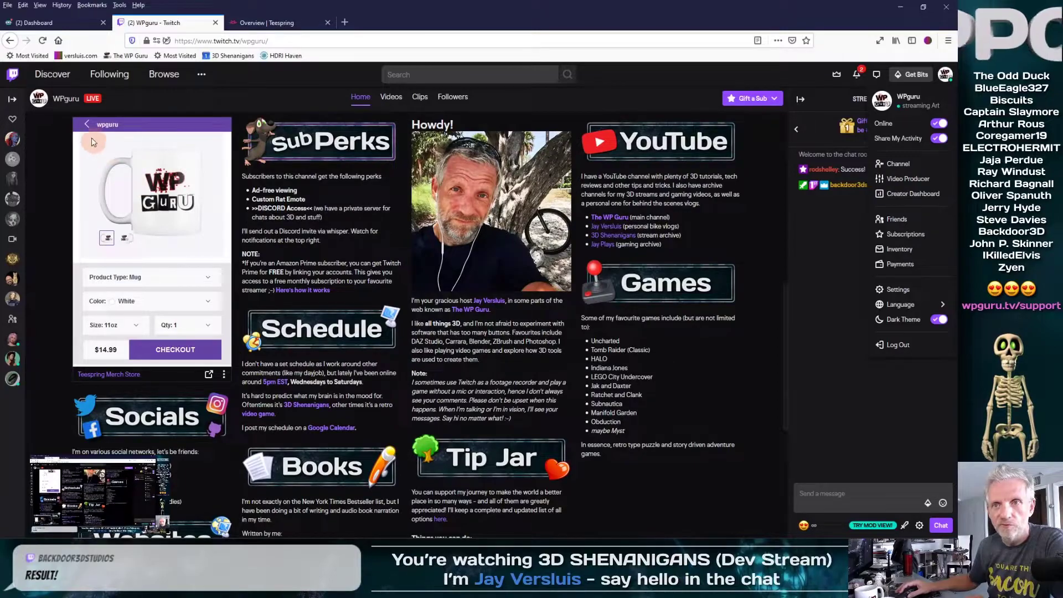
{"action": "left_click", "coordinate": [86, 125]}
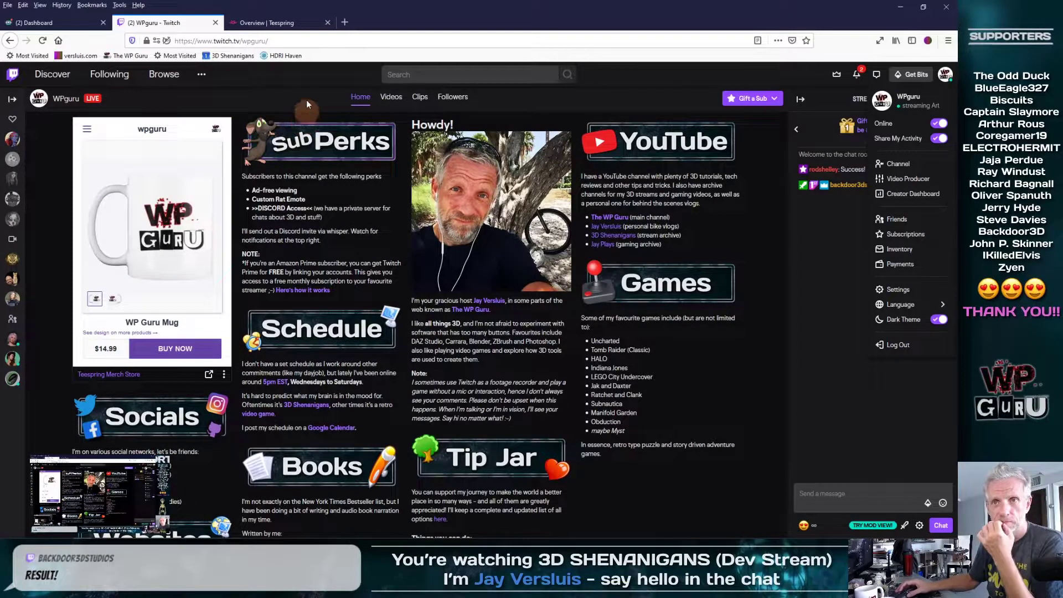
Edit the WP Guru Mug listing on Teespring, setting the US price to $11.99 and the EU price to €12.99, and save it.
{"action": "left_click", "coordinate": [281, 21]}
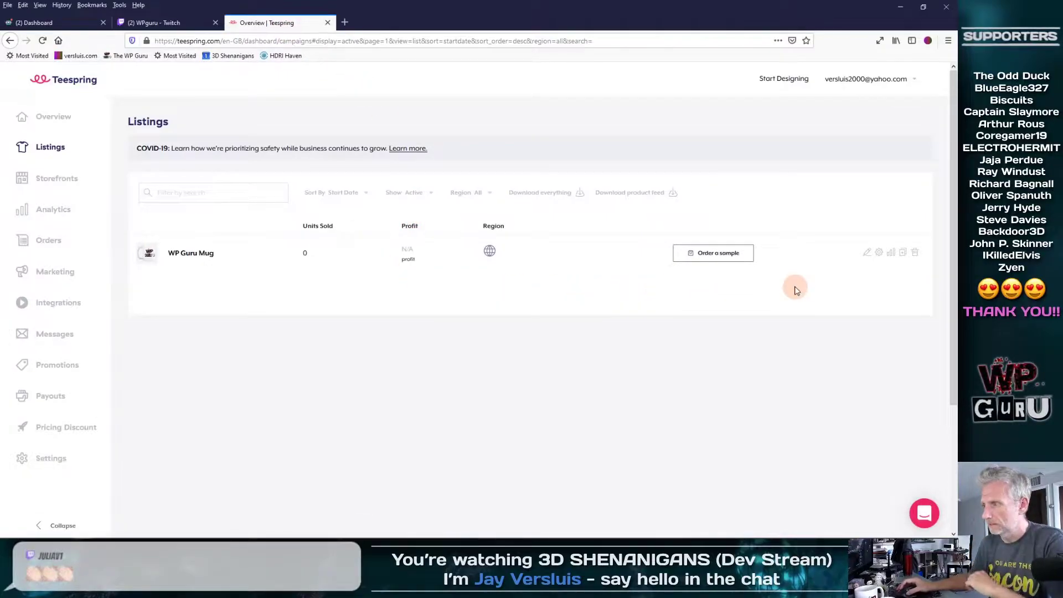
{"action": "left_click", "coordinate": [867, 255]}
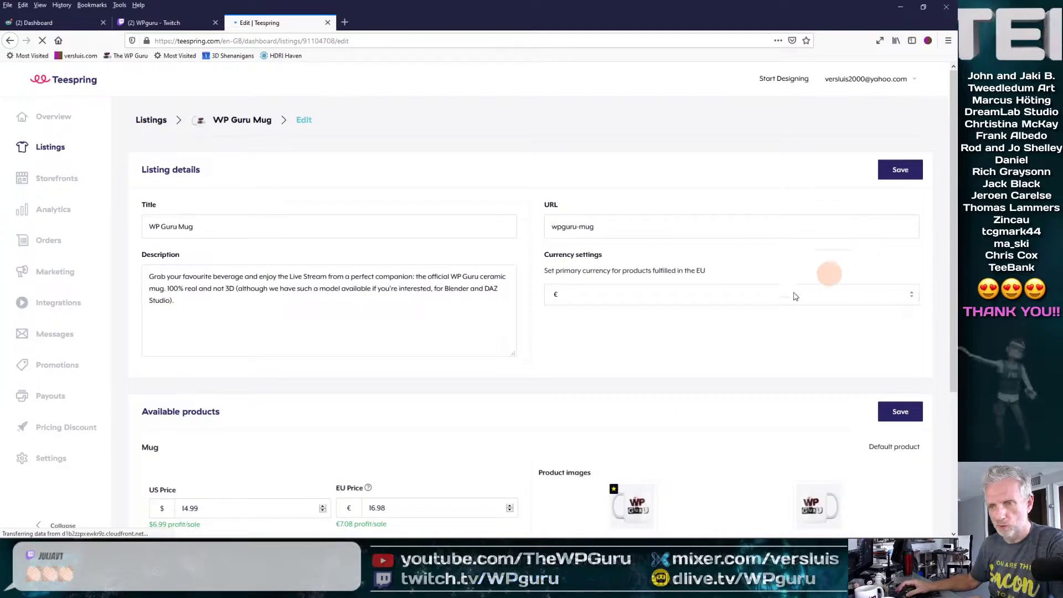
{"action": "scroll", "coordinate": [701, 374], "scroll_direction": "down", "scroll_amount": 3}
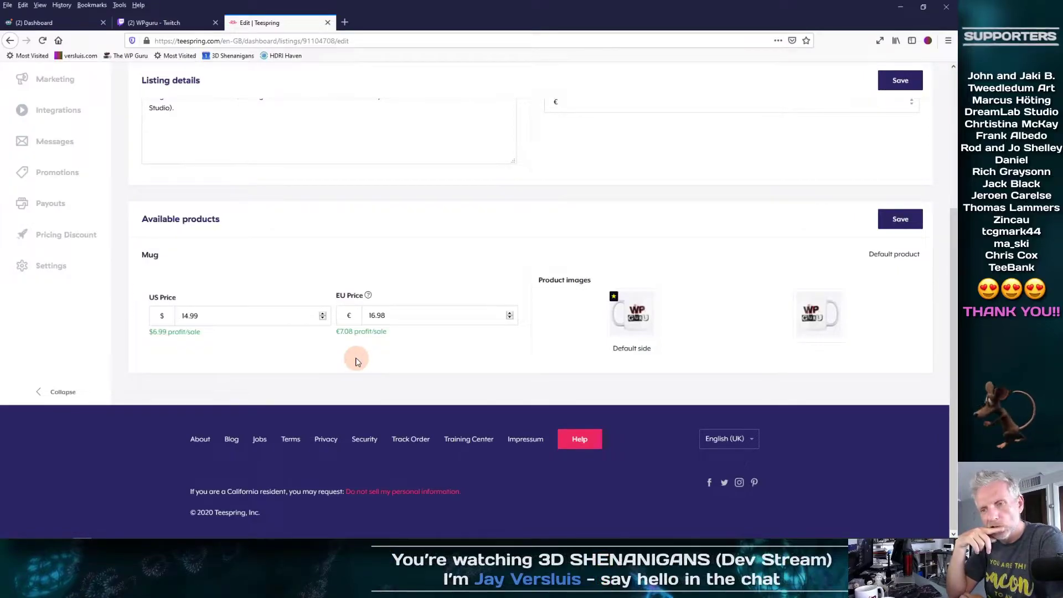
{"action": "left_click", "coordinate": [211, 316]}
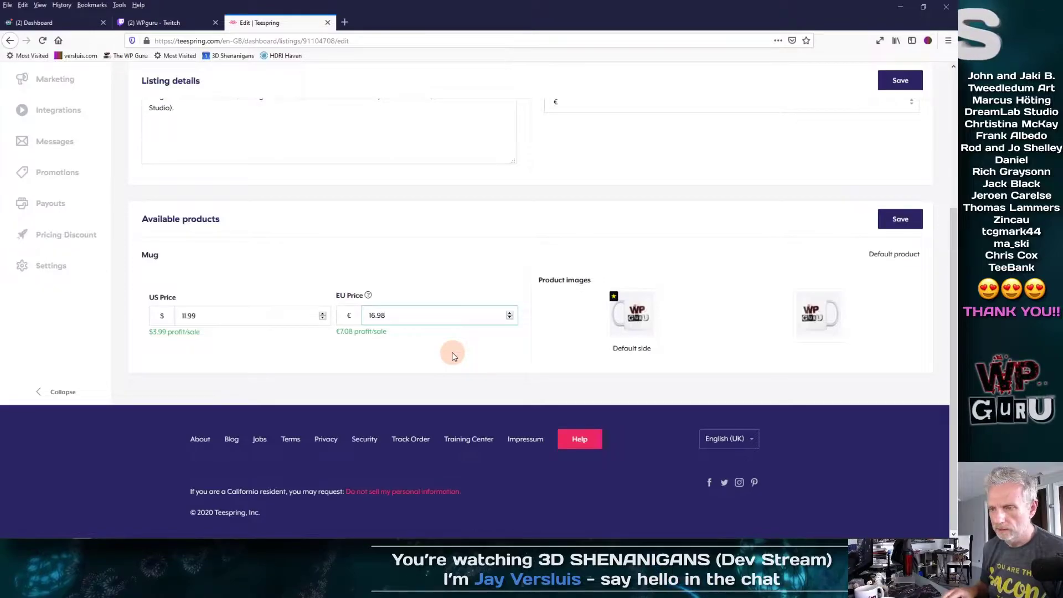
{"action": "key", "text": "BackSpace"}
{"action": "type", "text": "2"}
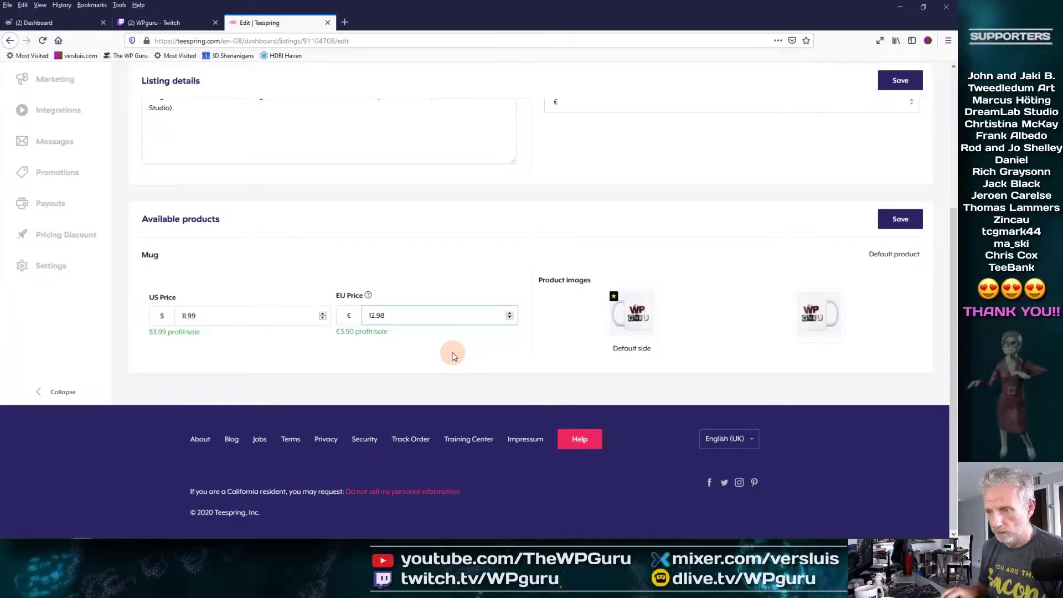
{"action": "key", "text": "End"}
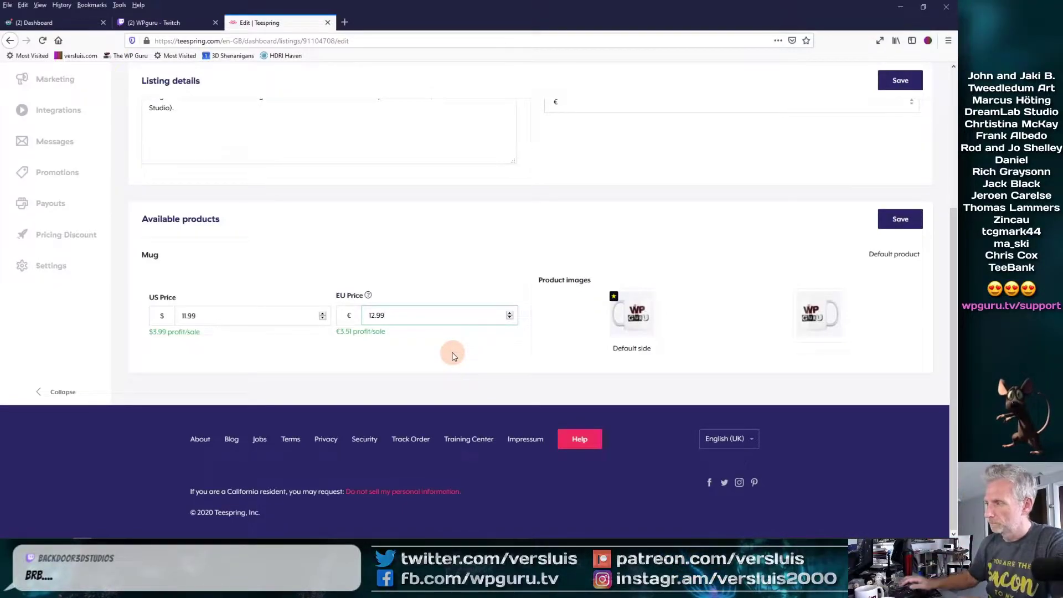
{"action": "left_click", "coordinate": [903, 221]}
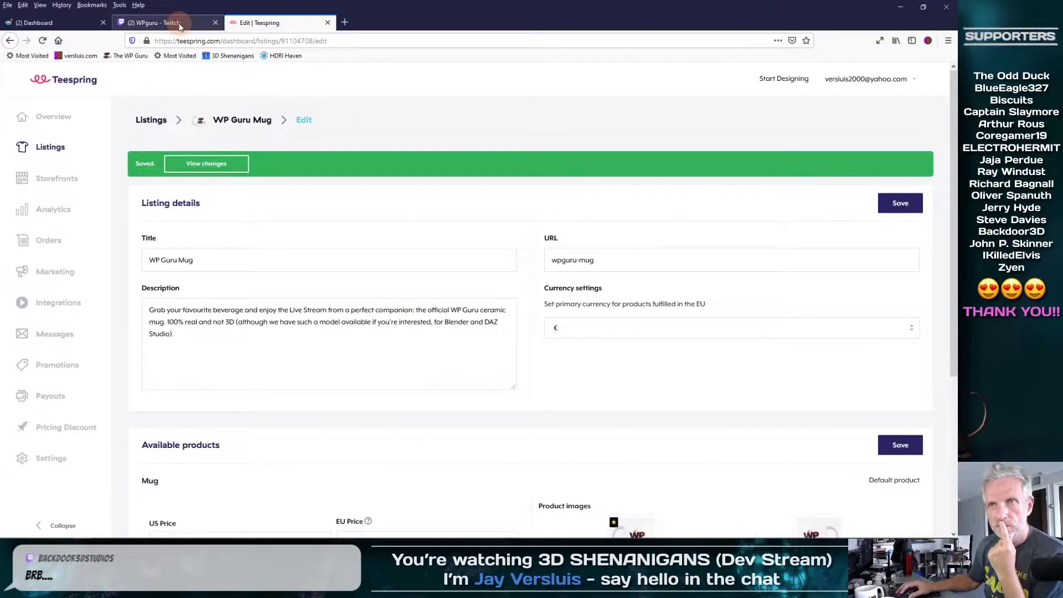
Reload the WPguru Twitch channel page and check the mug's price in the Teespring Merch Store panel.
{"action": "left_click", "coordinate": [155, 23]}
{"action": "left_click", "coordinate": [42, 40]}
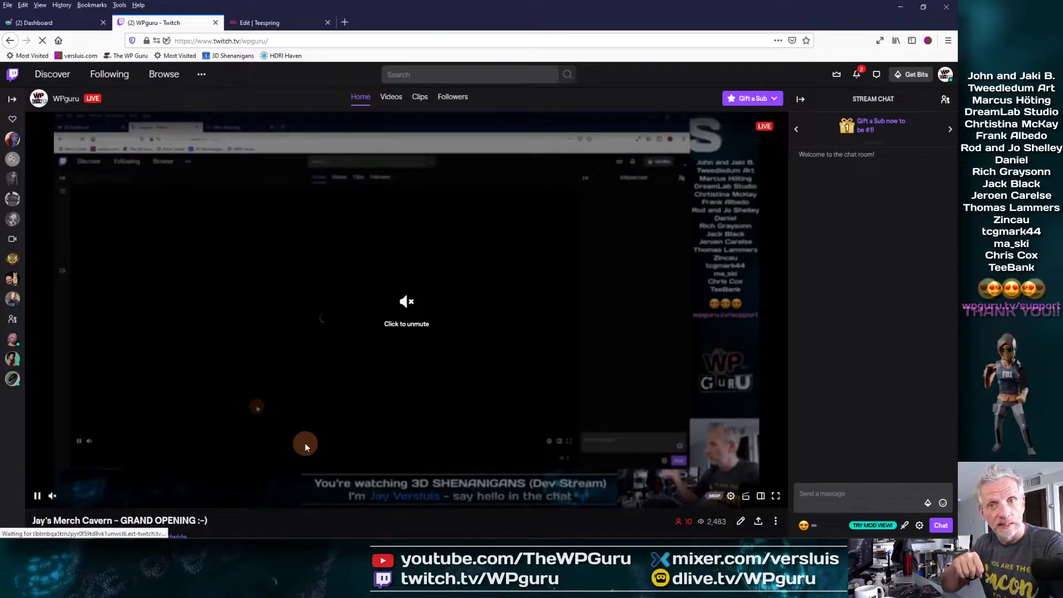
{"action": "scroll", "coordinate": [306, 447], "scroll_direction": "down", "scroll_amount": 10}
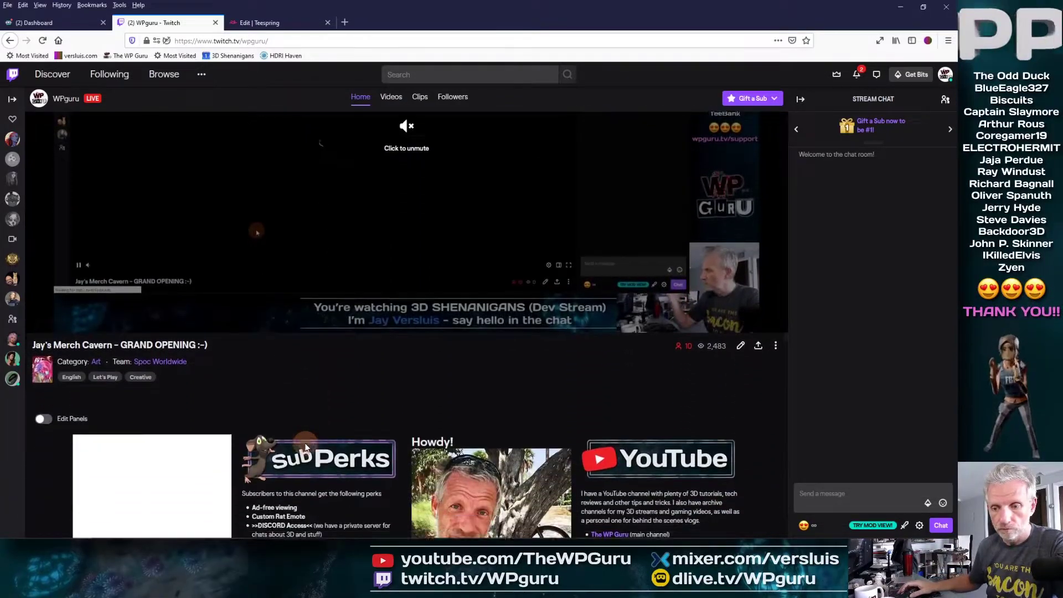
{"action": "scroll", "coordinate": [306, 447], "scroll_direction": "down", "scroll_amount": 4}
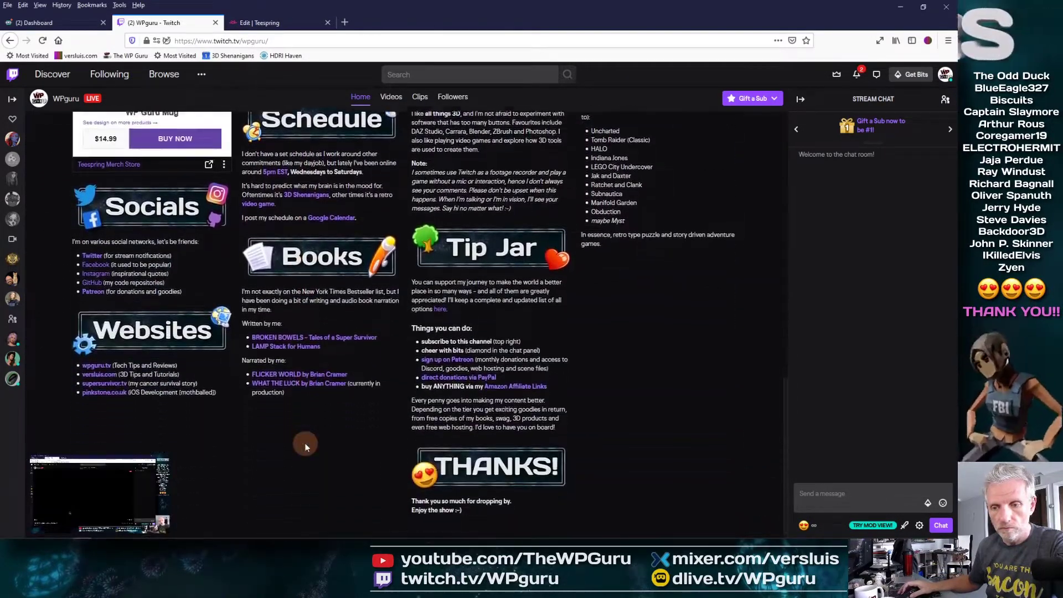
{"action": "scroll", "coordinate": [305, 446], "scroll_direction": "up", "scroll_amount": 4}
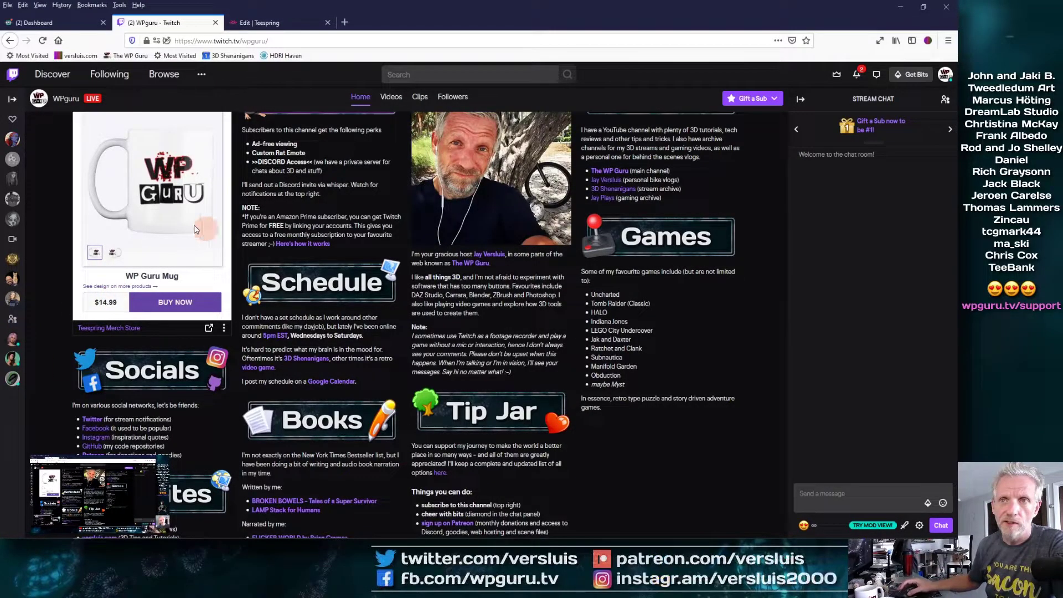
{"action": "left_click", "coordinate": [42, 44]}
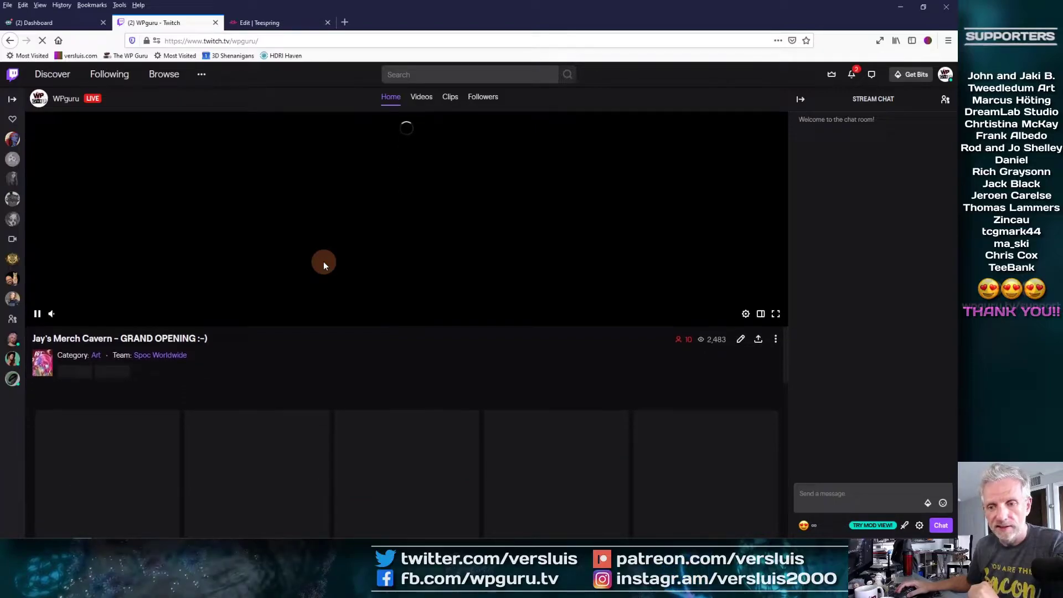
{"action": "scroll", "coordinate": [323, 261], "scroll_direction": "down", "scroll_amount": 3}
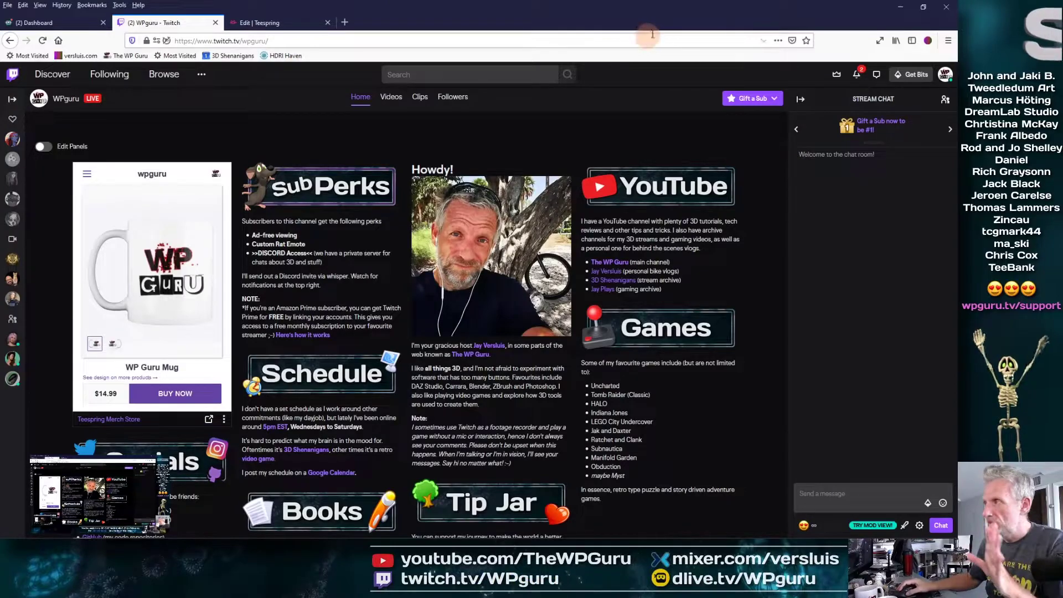
{"action": "left_click", "coordinate": [898, 16]}
Look through the Teespring account settings and the YouTube and Discord integration pages.
{"action": "left_click", "coordinate": [265, 23]}
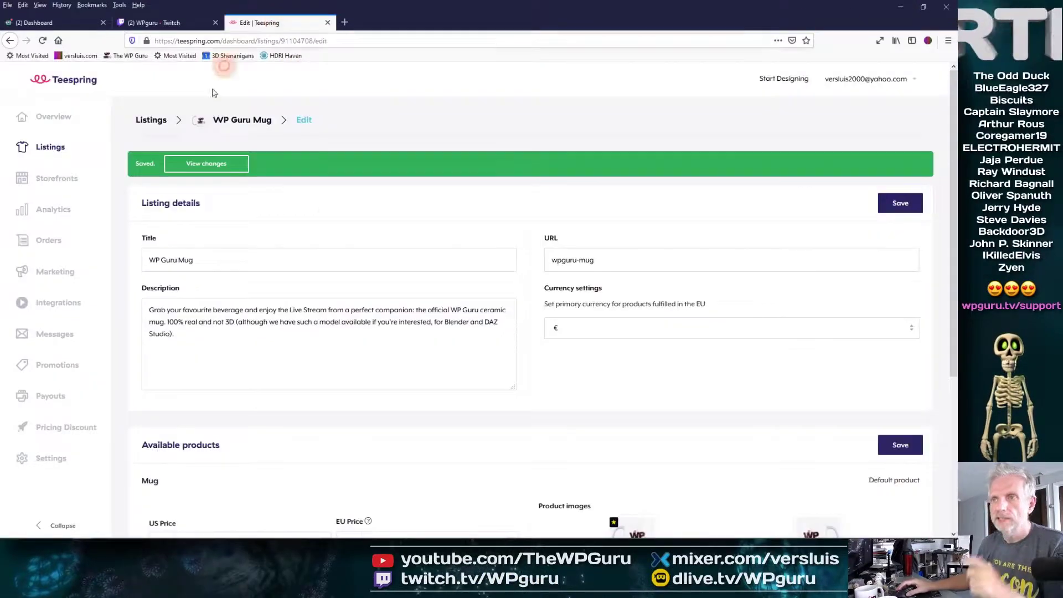
{"action": "left_click", "coordinate": [55, 460]}
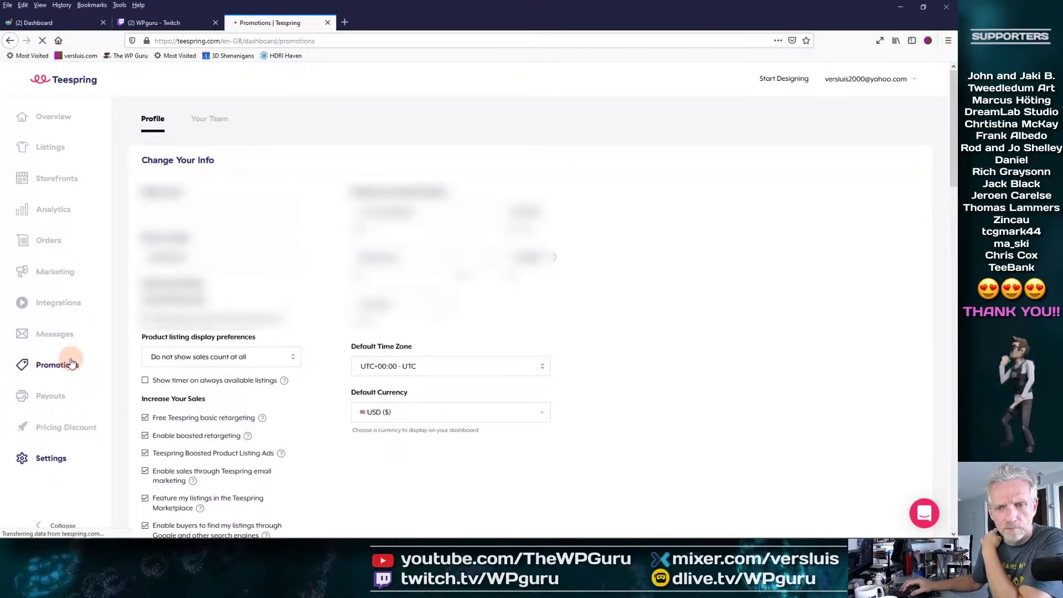
{"action": "left_click", "coordinate": [65, 305]}
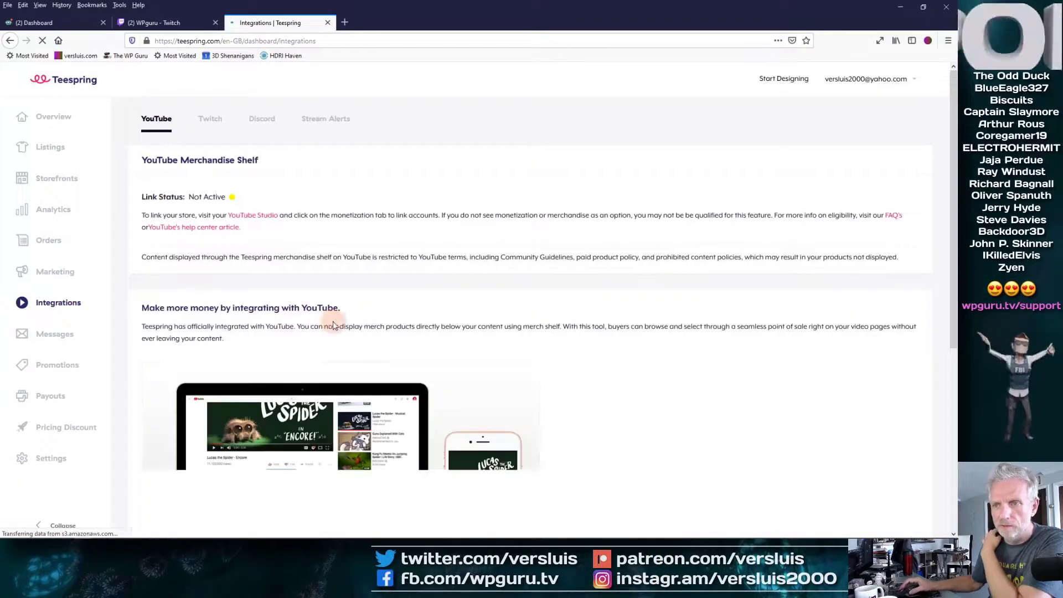
{"action": "left_click", "coordinate": [537, 313]}
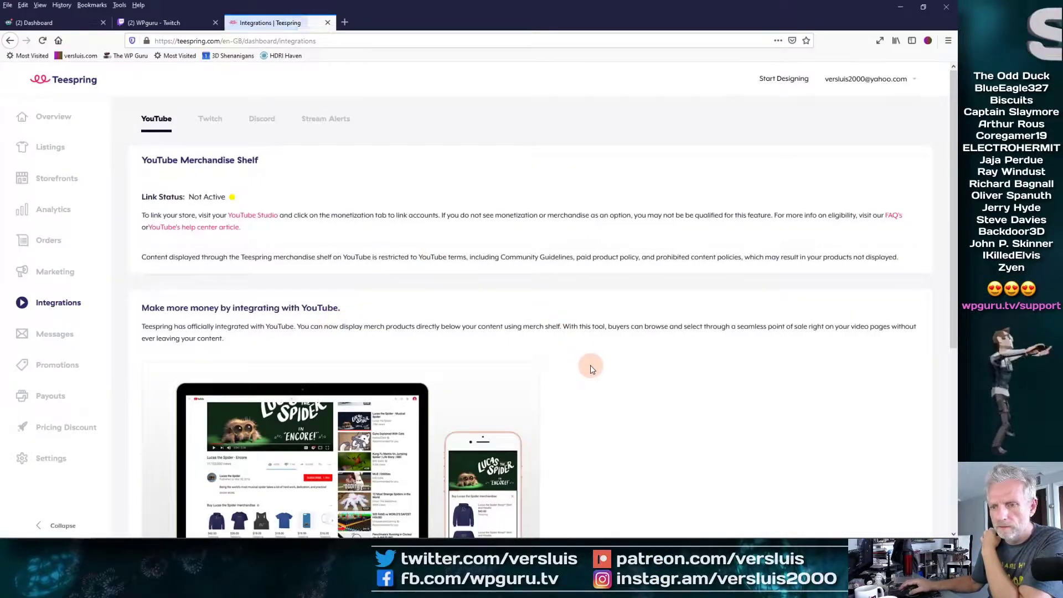
{"action": "left_click", "coordinate": [267, 123]}
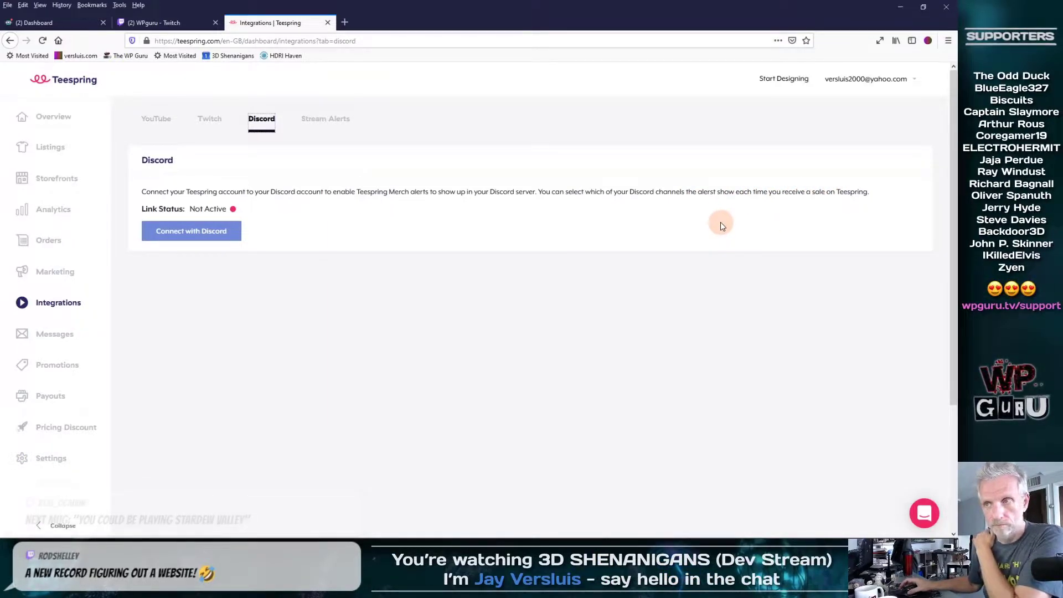
Connect Teespring's Stream Alerts integration to Streamlabs, logging in to Streamlabs with the Twitch account.
{"action": "left_click", "coordinate": [336, 131]}
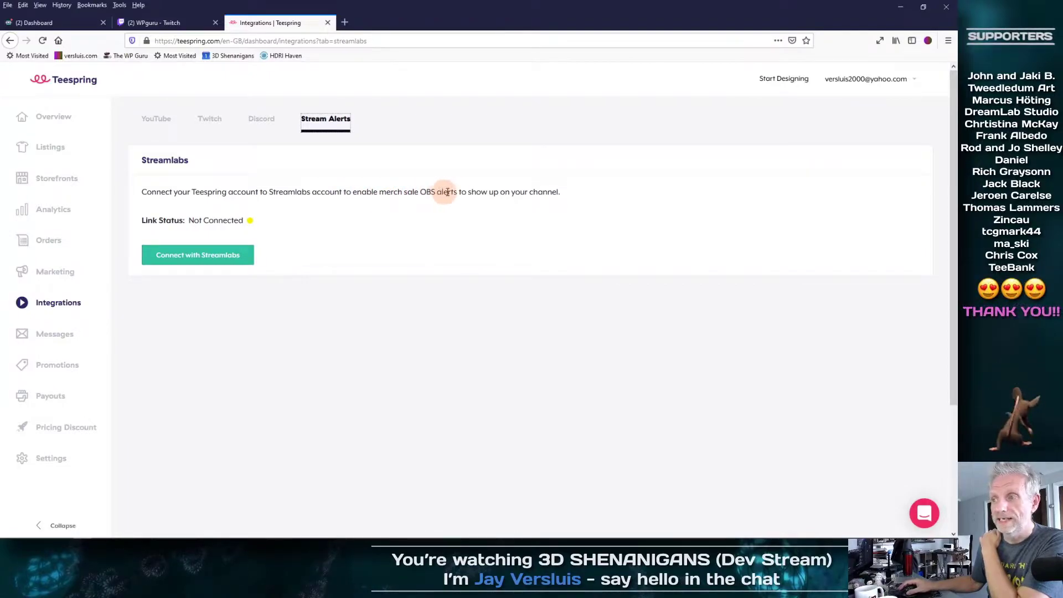
{"action": "left_click", "coordinate": [191, 254]}
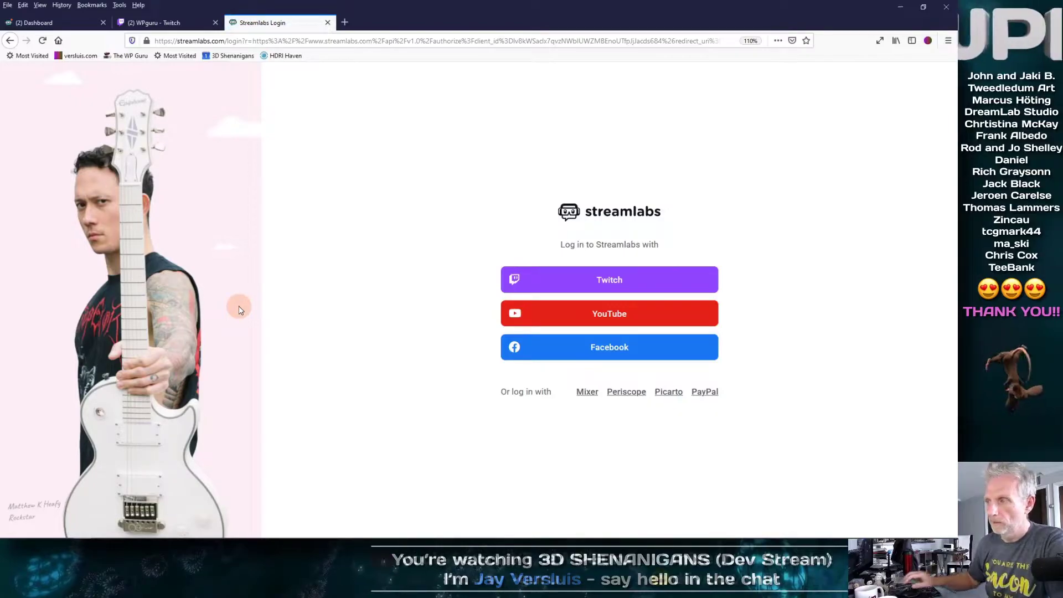
{"action": "left_click", "coordinate": [624, 280]}
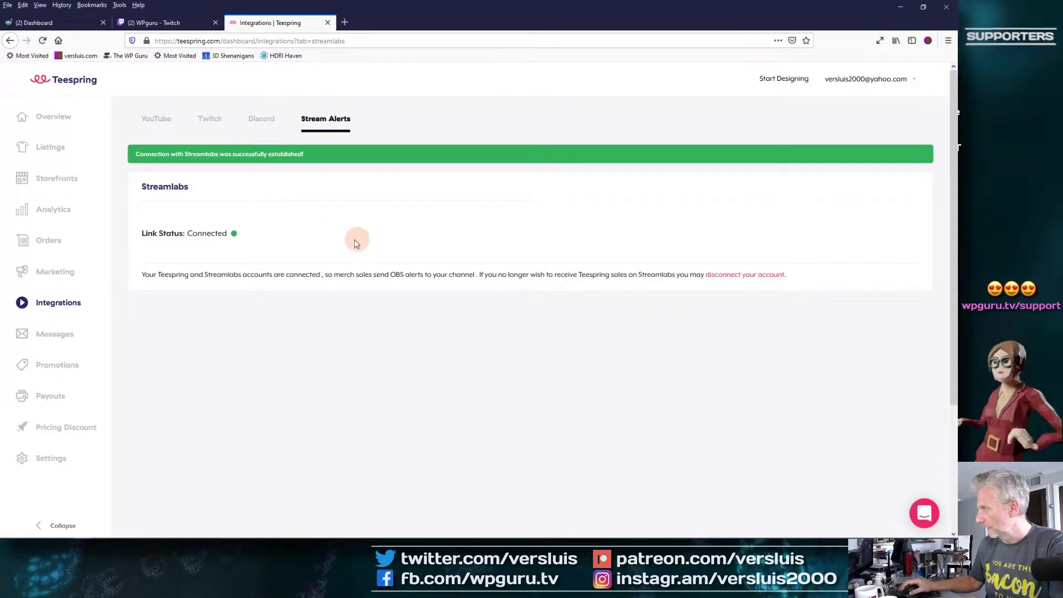
Send a test merch alert from the Alert Box page of the Streamlabs dashboard, dismissing the Alert Types tutorial.
{"action": "left_click", "coordinate": [38, 22]}
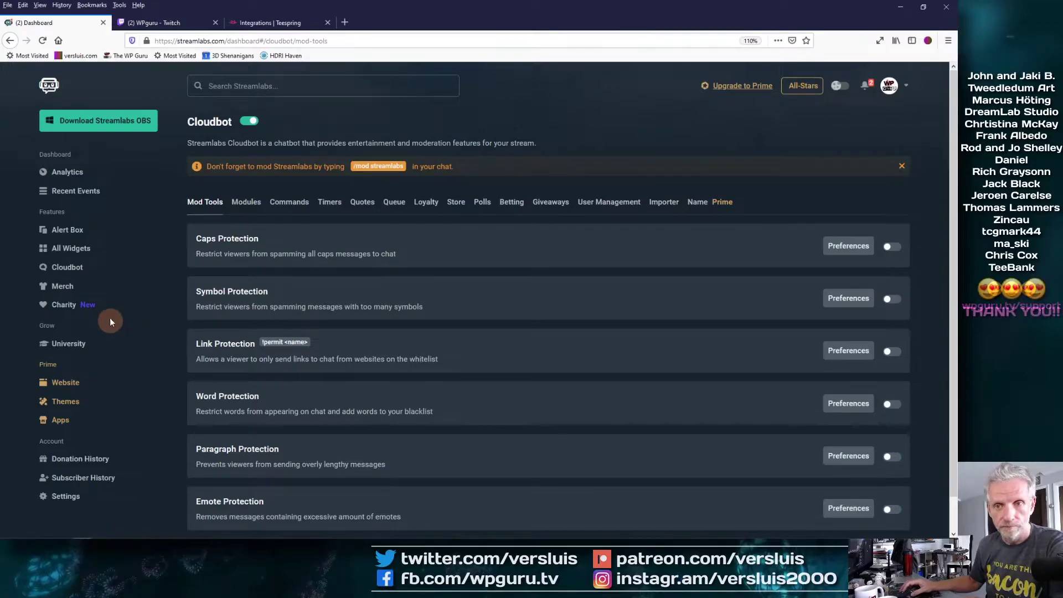
{"action": "left_click", "coordinate": [77, 230]}
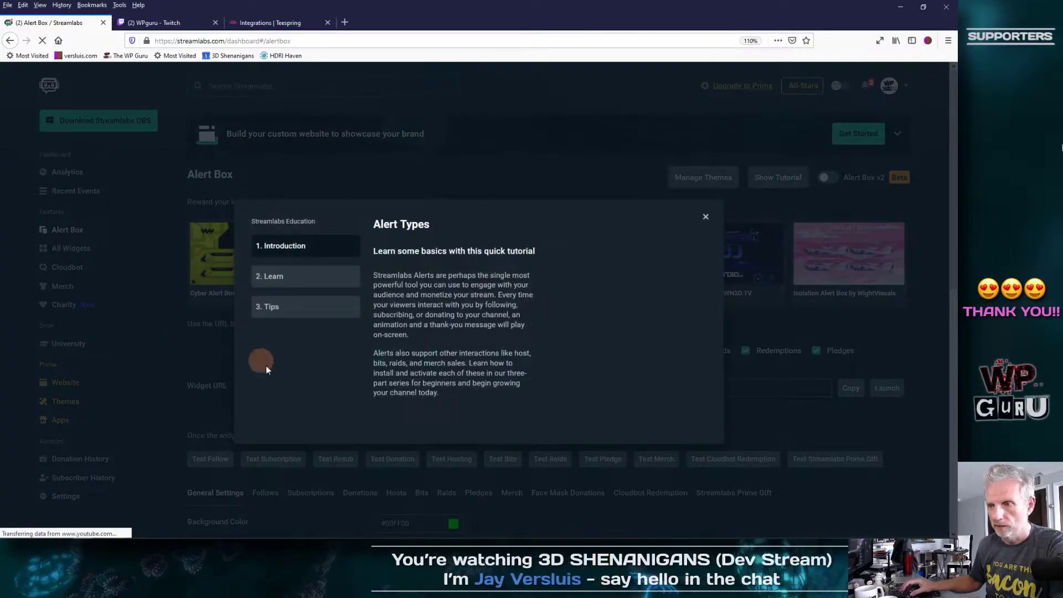
{"action": "left_click", "coordinate": [706, 217]}
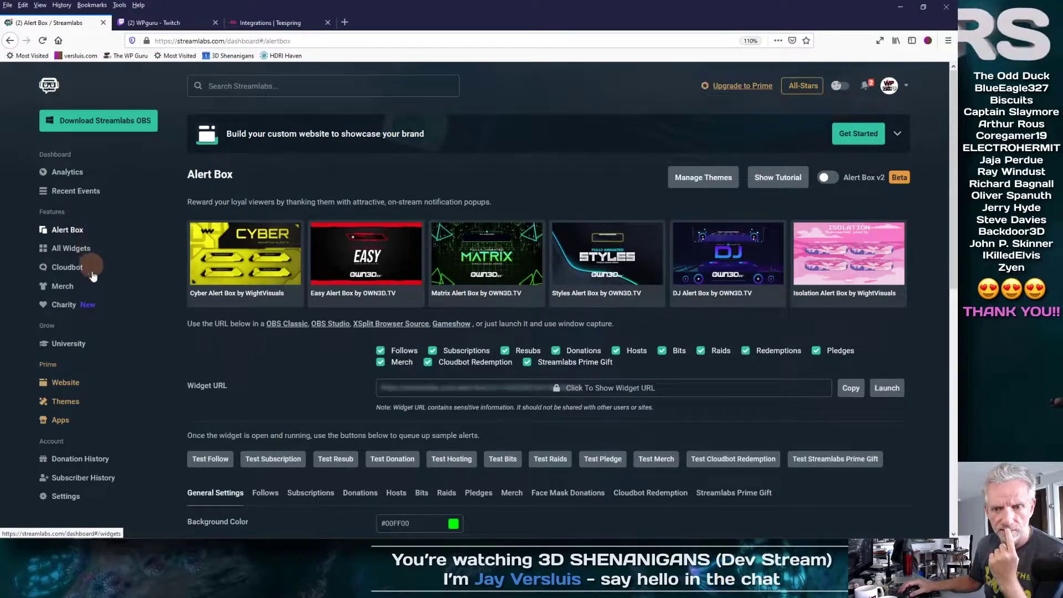
{"action": "scroll", "coordinate": [104, 300], "scroll_direction": "down", "scroll_amount": 3}
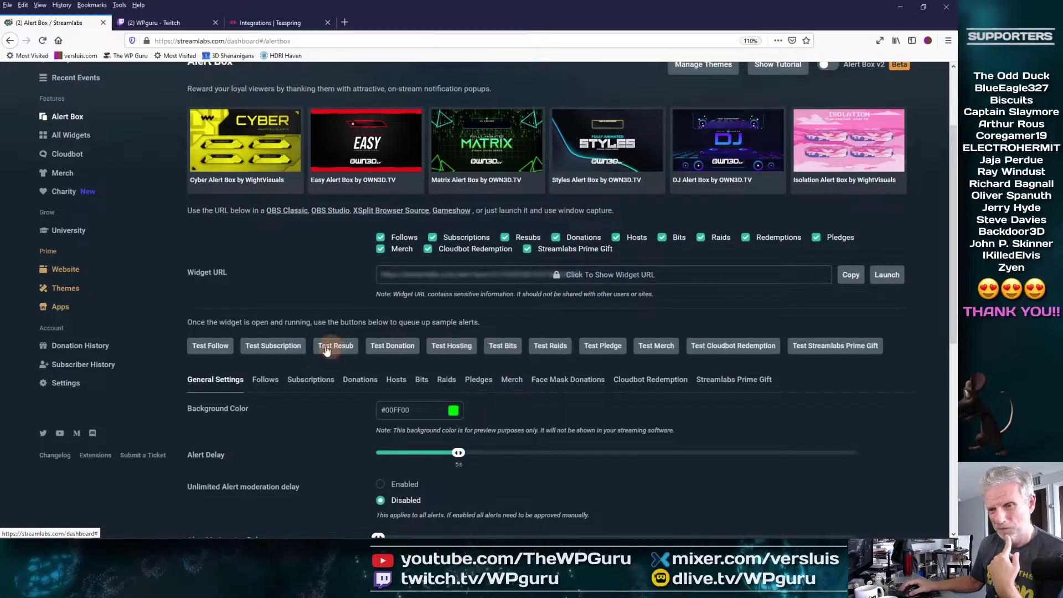
{"action": "left_click", "coordinate": [651, 347]}
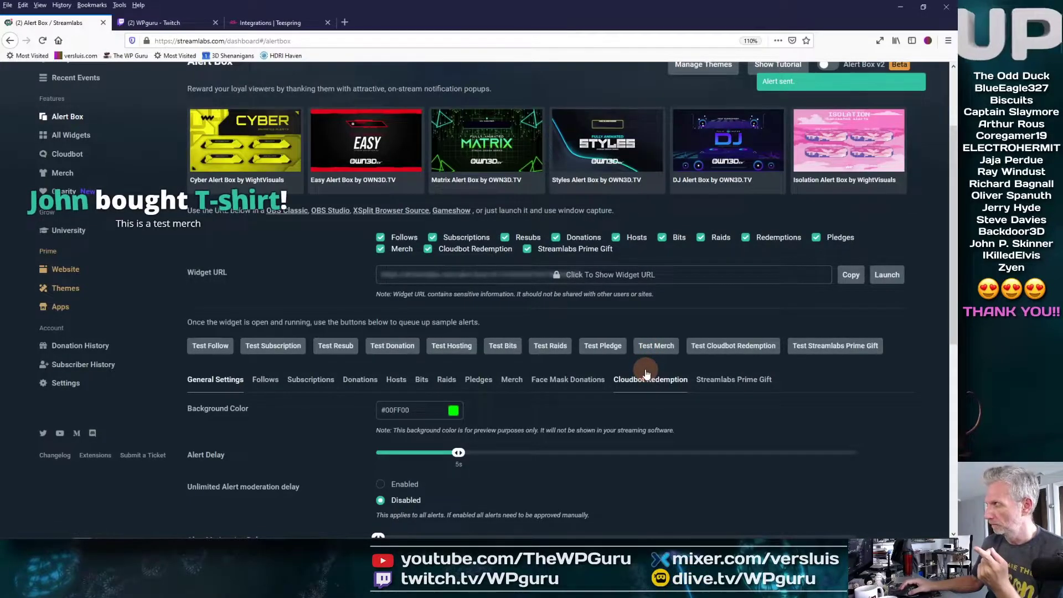
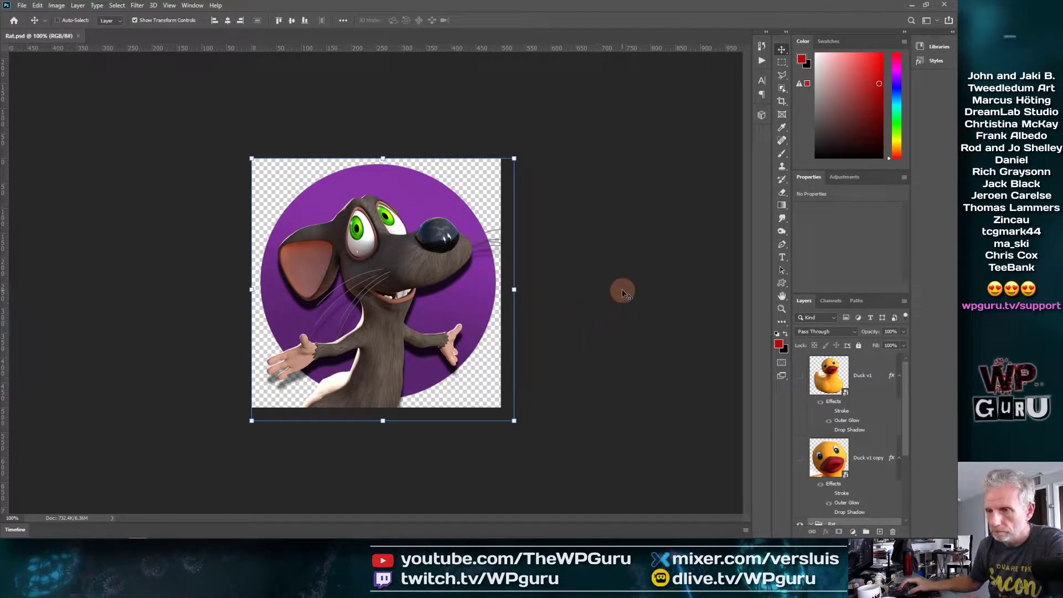
Switch to Photoshop and check the pixel dimensions of Rat.psd in Image Size without changing them.
{"action": "left_click", "coordinate": [37, 5]}
{"action": "mouse_move", "coordinate": [56, 5]}
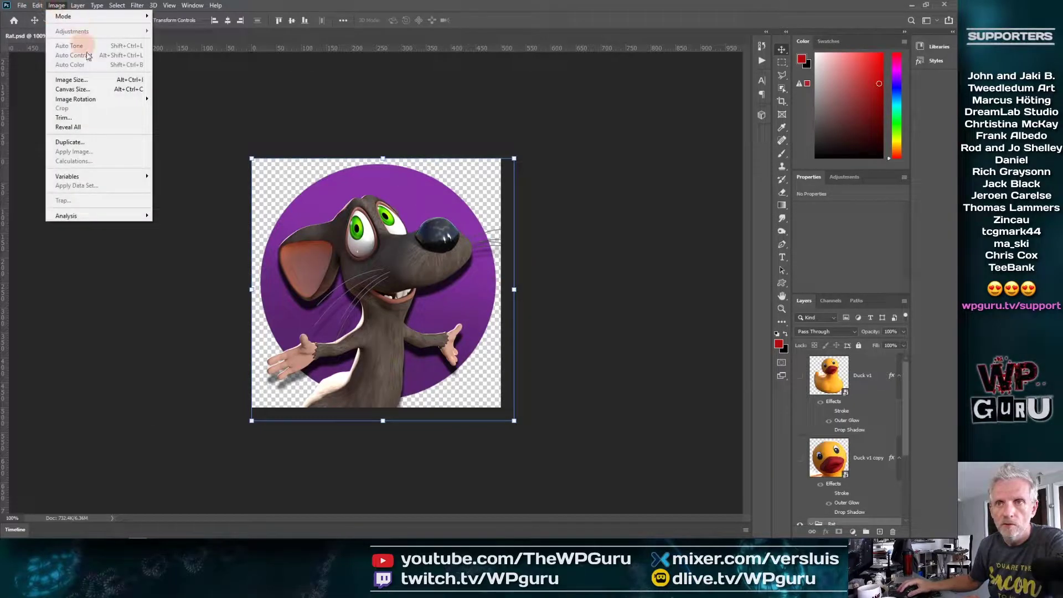
{"action": "left_click", "coordinate": [91, 81]}
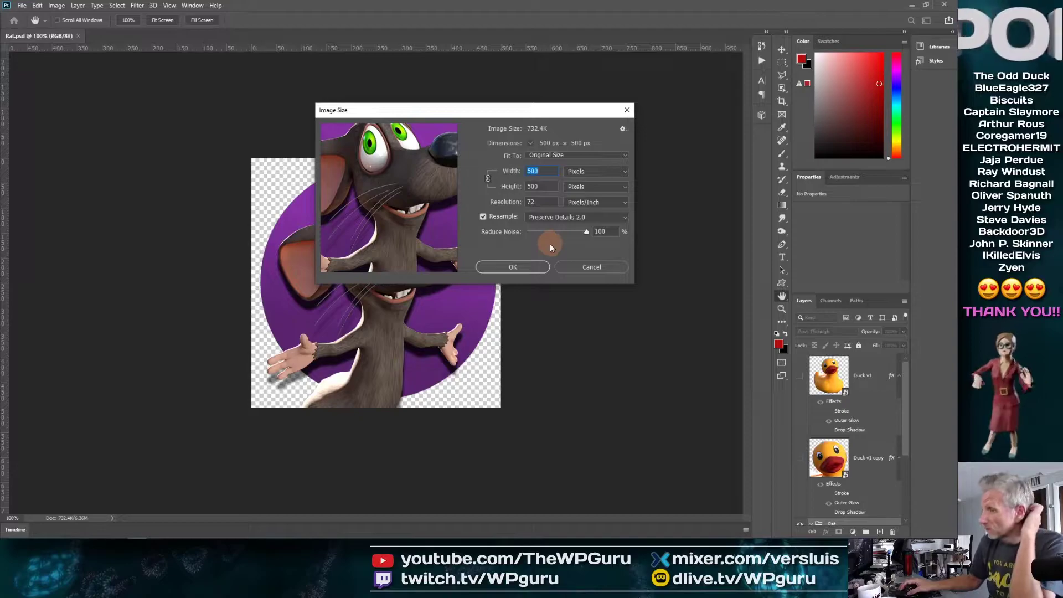
{"action": "left_click", "coordinate": [583, 268]}
{"action": "key", "text": "v"}
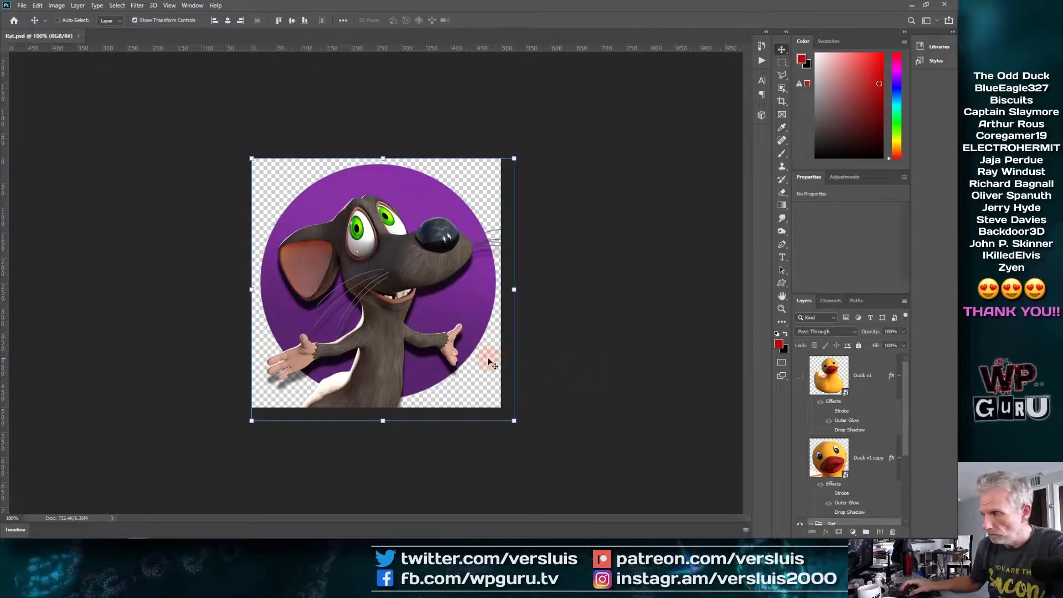
Look through the layers of Rat.psd, minimise the open windows and launch DAZ Studio 4.12.
{"action": "left_click_drag", "start_coordinate": [908, 407], "coordinate": [912, 479]}
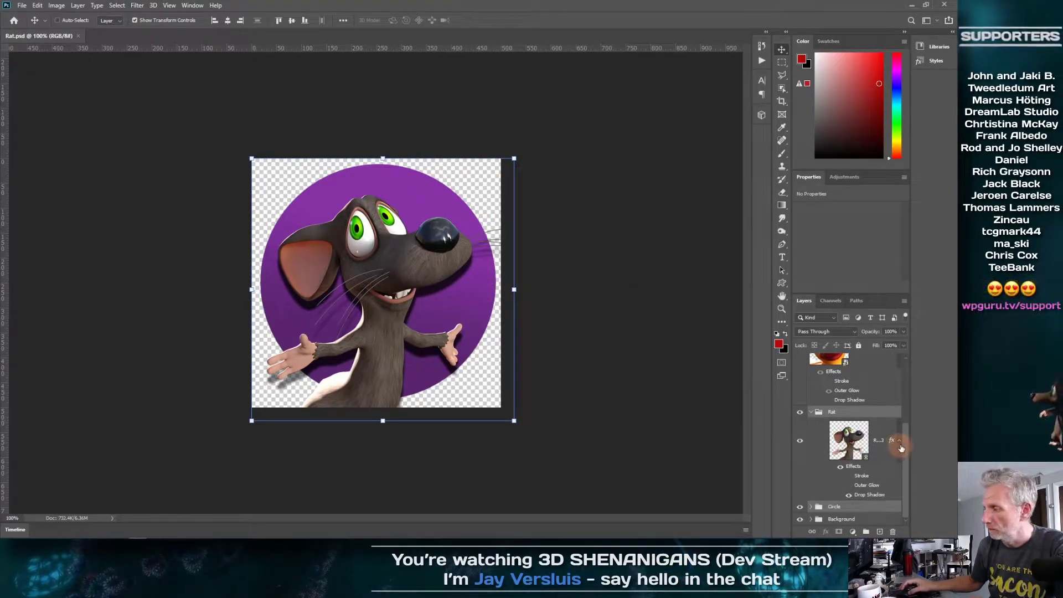
{"action": "left_click_drag", "start_coordinate": [904, 443], "coordinate": [908, 372]}
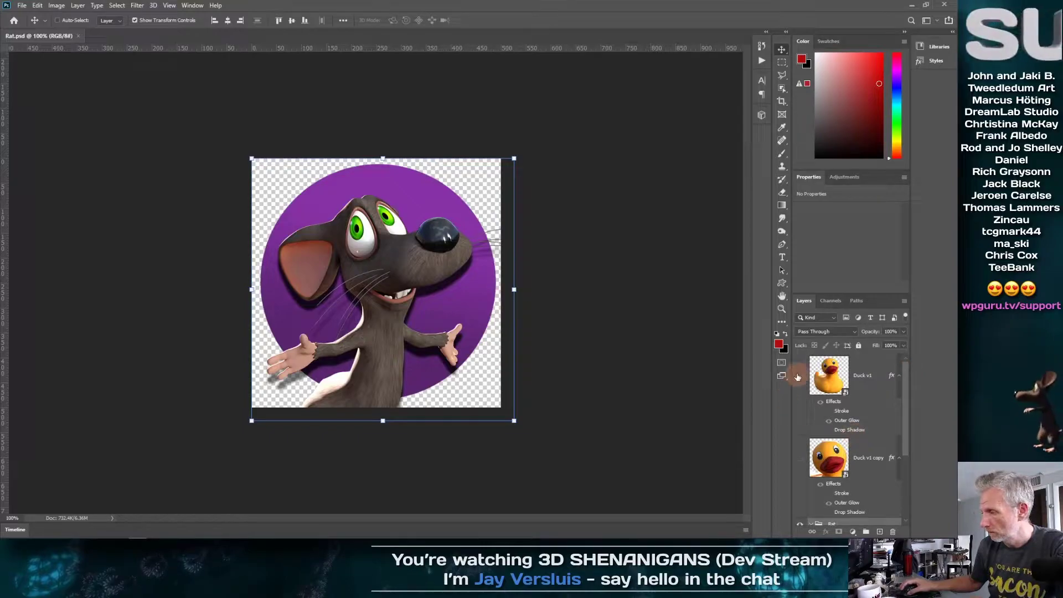
{"action": "left_click", "coordinate": [911, 5]}
{"action": "left_click", "coordinate": [444, 11]}
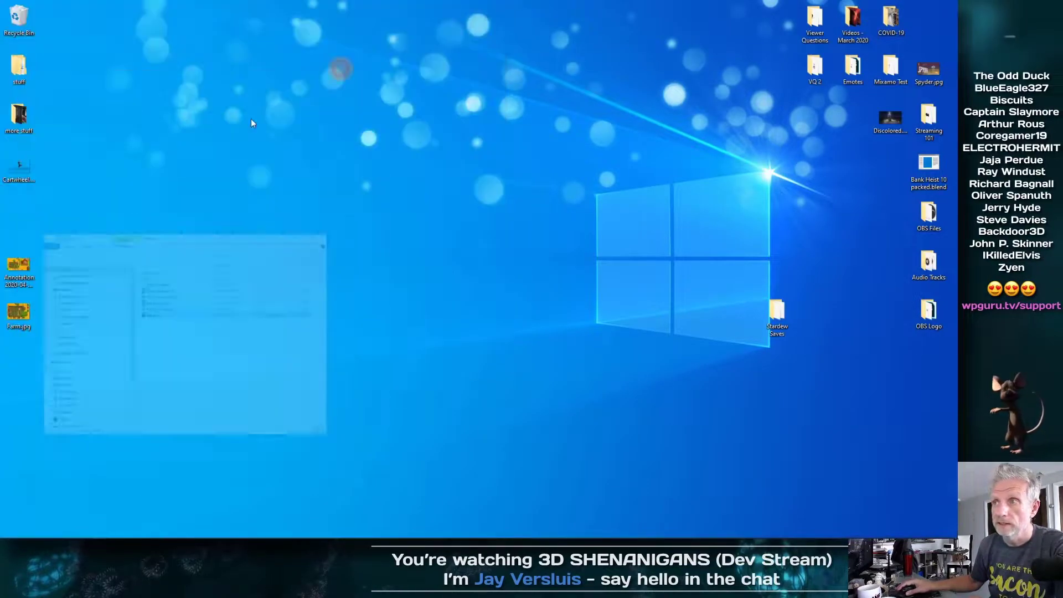
{"action": "key", "text": "super"}
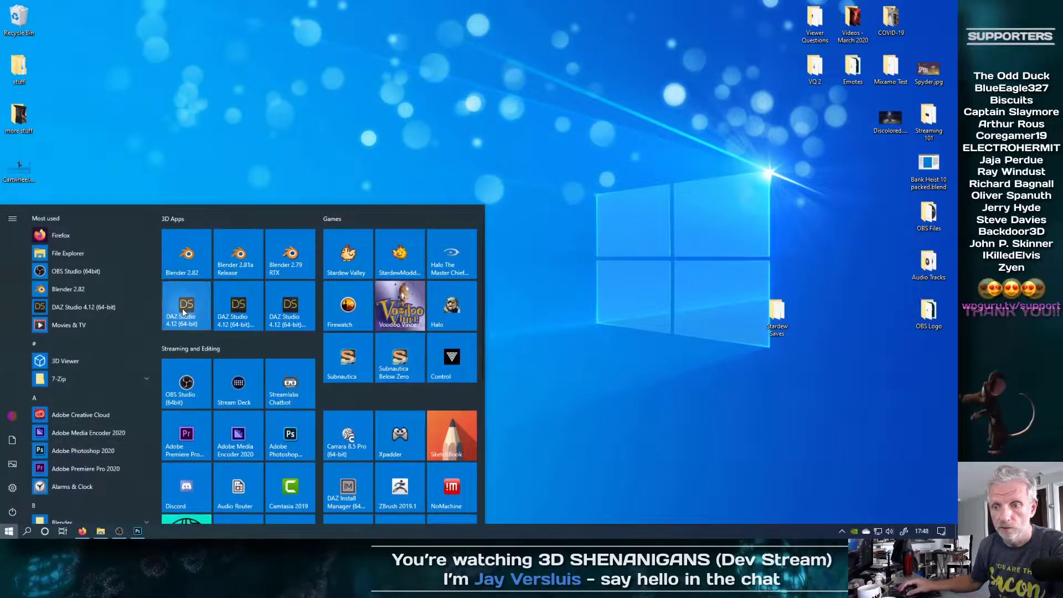
{"action": "key", "text": "super"}
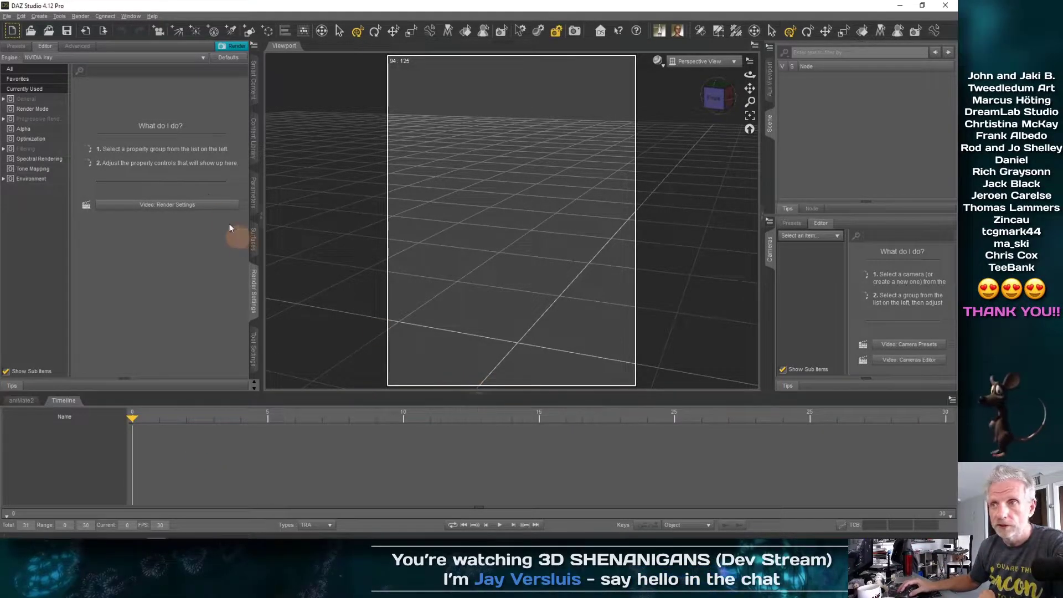
Open the scene Rat Emote.duf from the Emotes folder on the Desktop.
{"action": "left_click", "coordinate": [159, 194]}
{"action": "key", "text": "ctrl+o"}
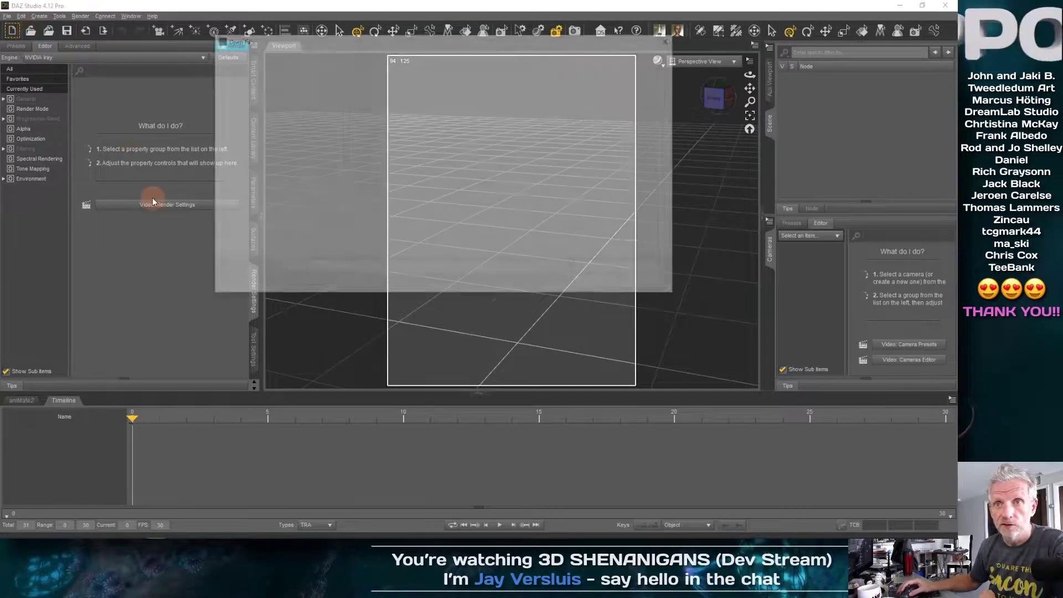
{"action": "left_click_drag", "start_coordinate": [285, 38], "coordinate": [172, 30]}
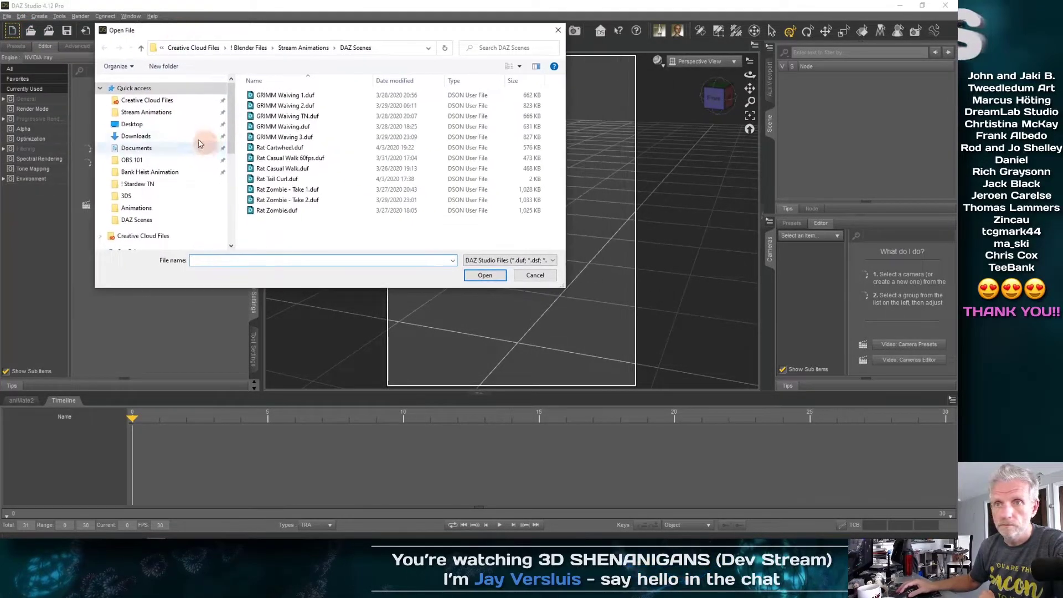
{"action": "left_click", "coordinate": [152, 128]}
{"action": "double_click", "coordinate": [287, 114]}
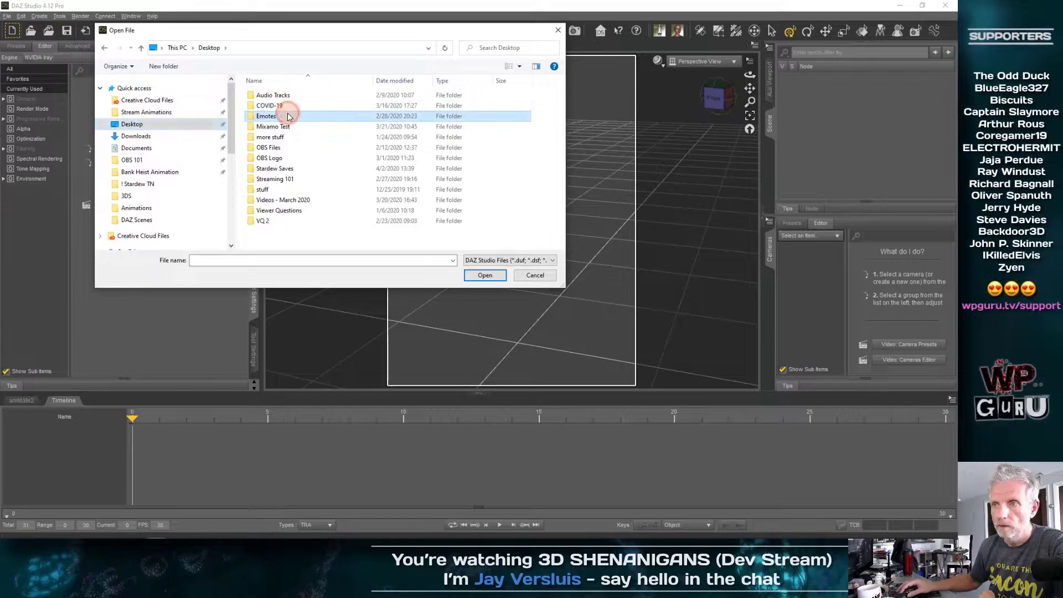
{"action": "double_click", "coordinate": [291, 139]}
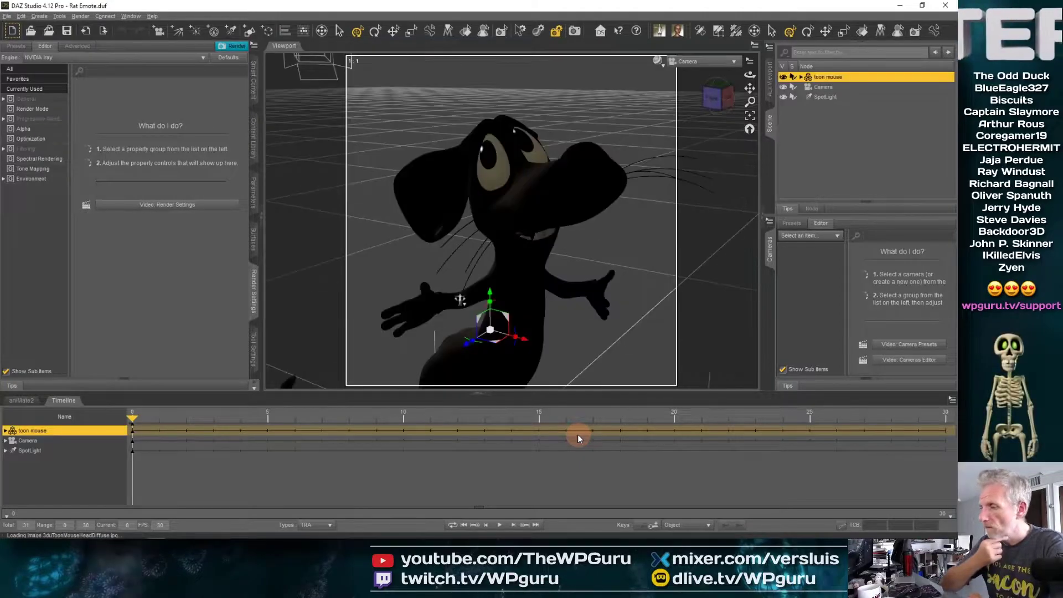
Collapse the timeline pane to enlarge the viewport and switch its draw style to the Iray preview.
{"action": "left_click", "coordinate": [62, 400]}
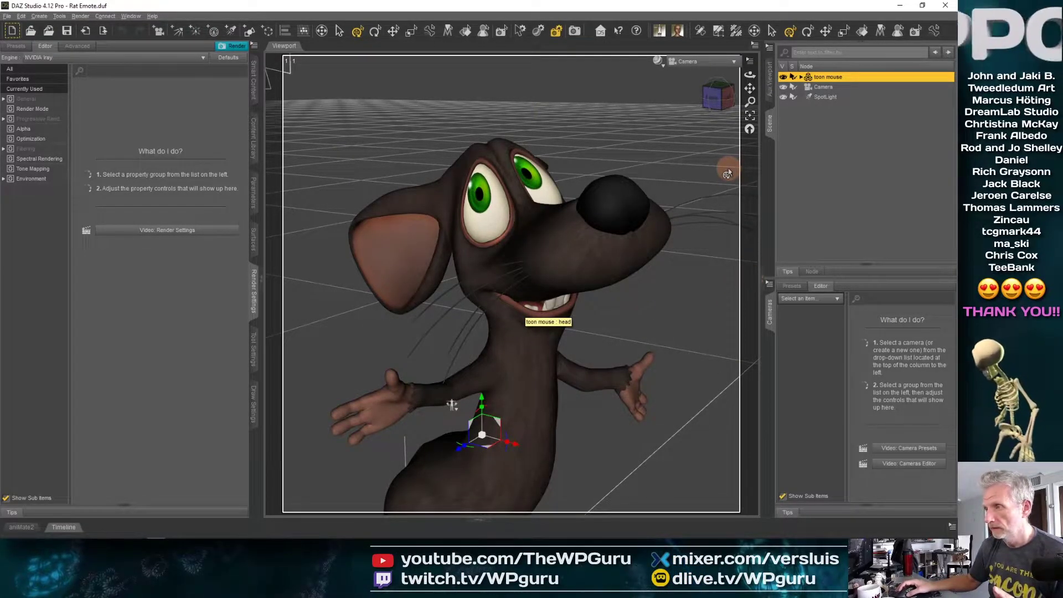
{"action": "left_click", "coordinate": [657, 61]}
{"action": "left_click", "coordinate": [651, 180]}
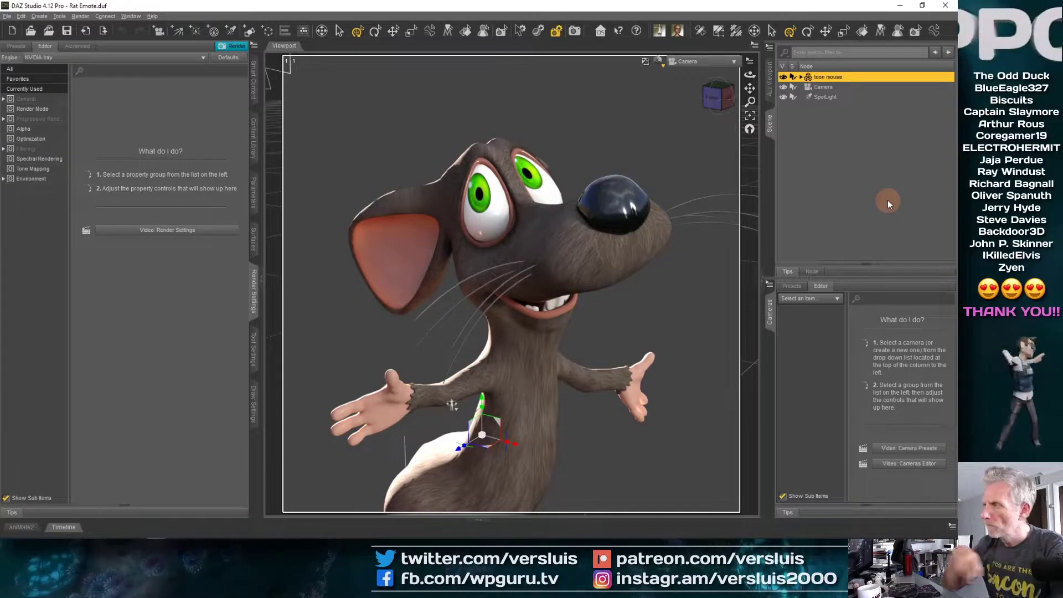
Set the luminous flux of the scene's spotlight to 1000000 lumen.
{"action": "left_click", "coordinate": [820, 97]}
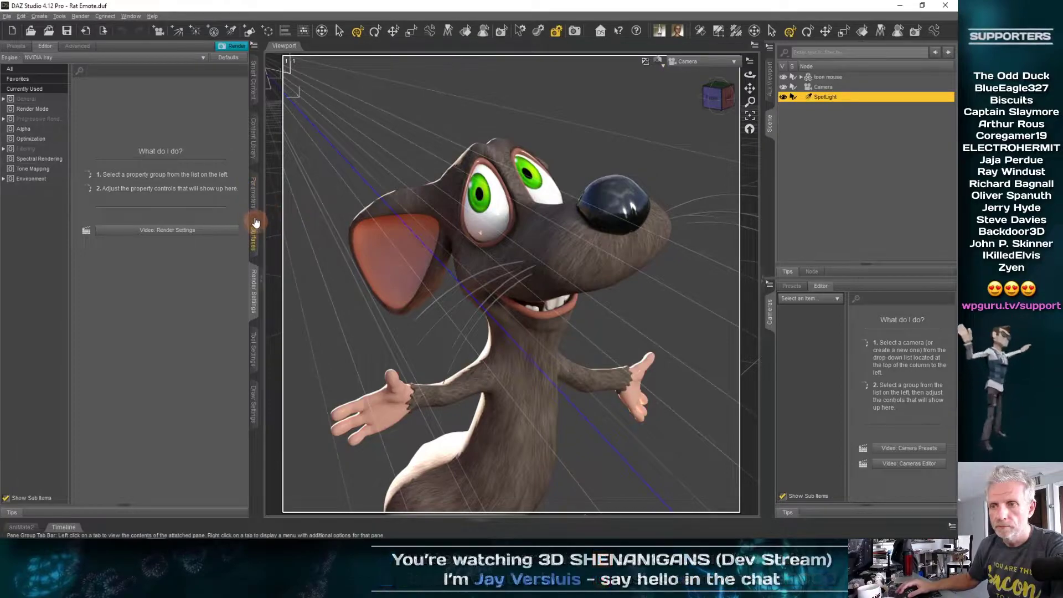
{"action": "left_click", "coordinate": [254, 192]}
{"action": "left_click", "coordinate": [27, 170]}
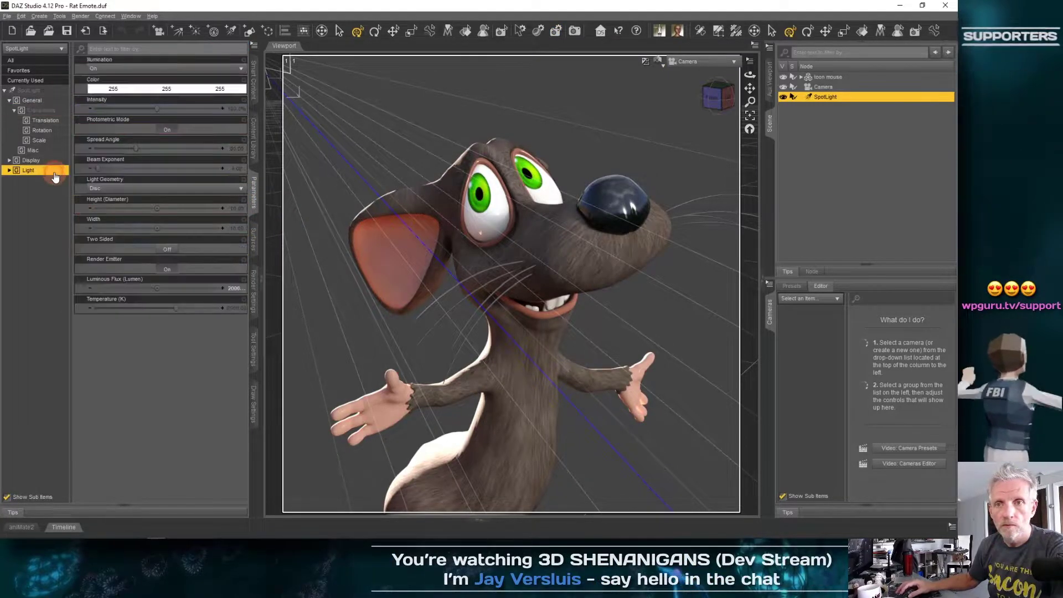
{"action": "left_click", "coordinate": [238, 288]}
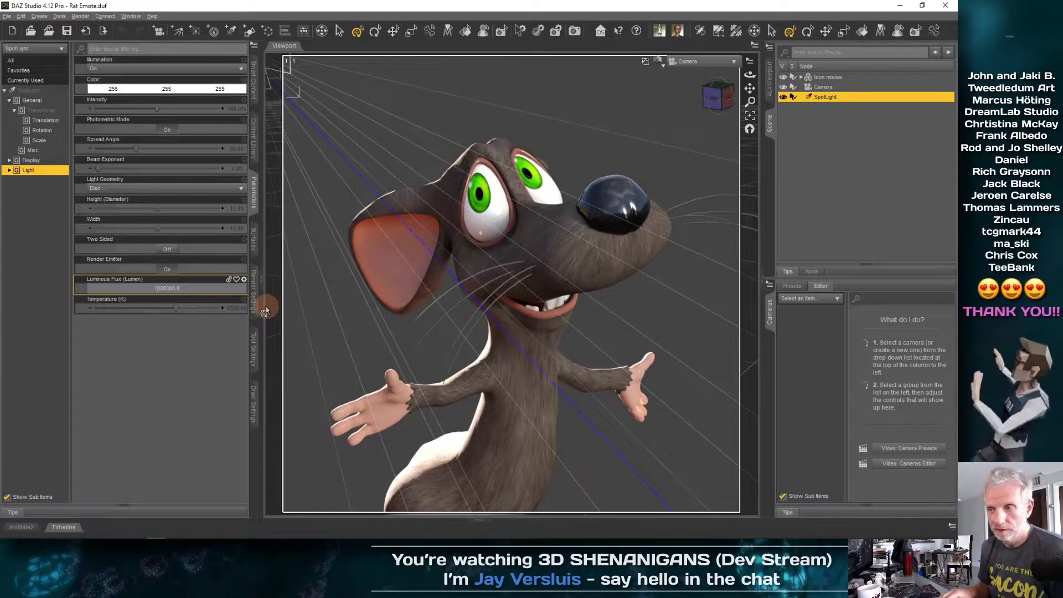
{"action": "type", "text": "1"}
{"action": "key", "text": "Return"}
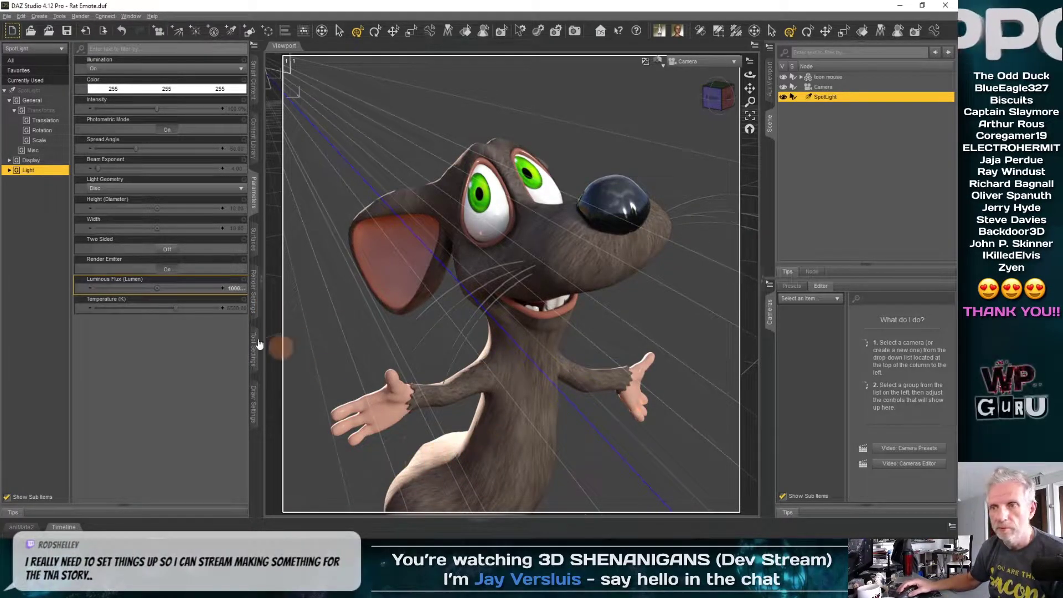
Examine the surface settings and material zones of the toon mouse figure.
{"action": "left_click", "coordinate": [827, 76]}
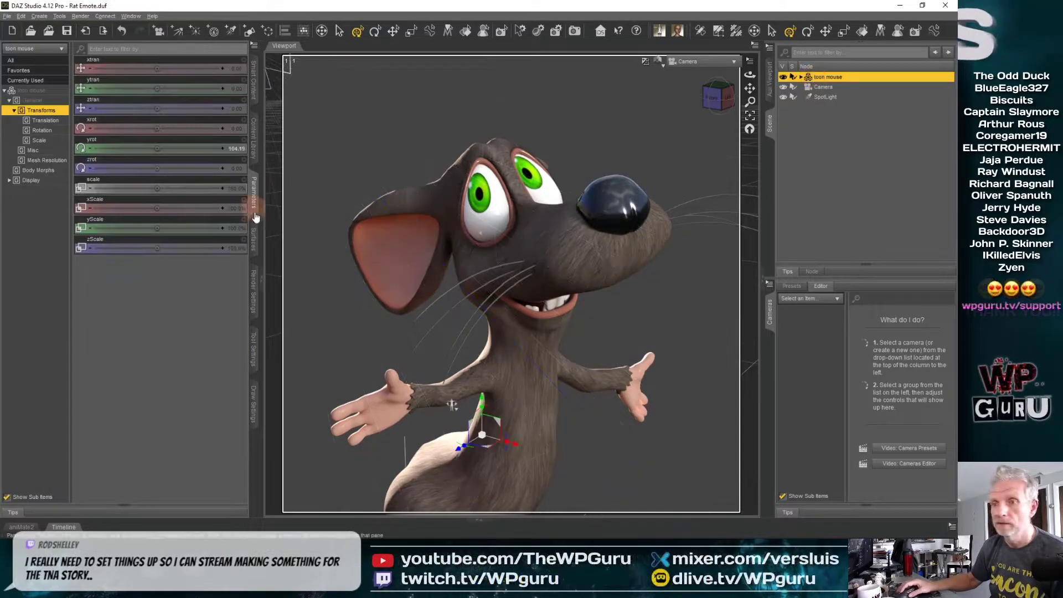
{"action": "left_click", "coordinate": [253, 237]}
{"action": "left_click", "coordinate": [34, 99]}
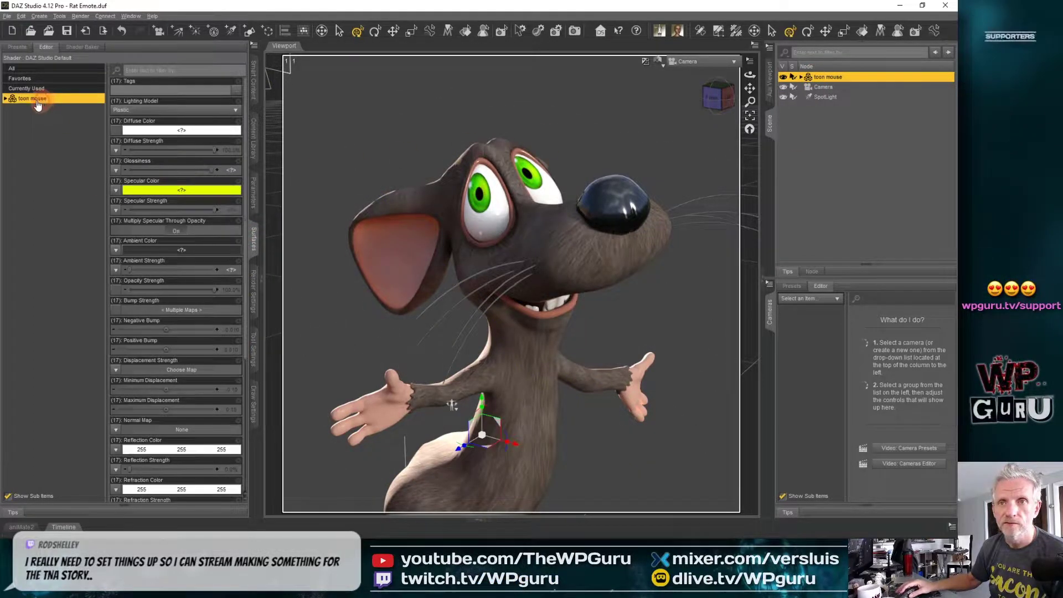
{"action": "left_click", "coordinate": [5, 99]}
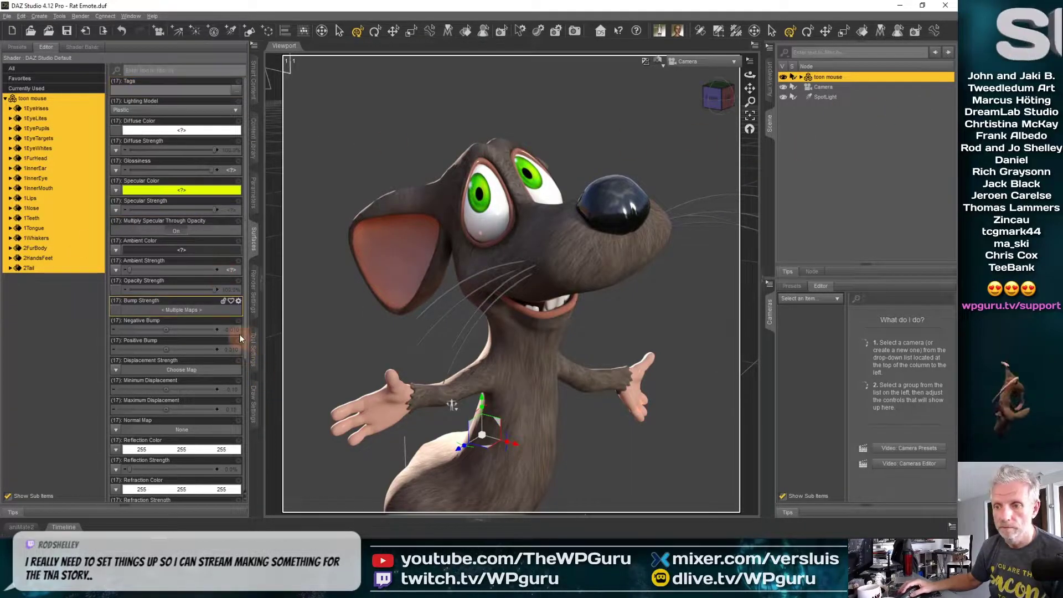
{"action": "left_click", "coordinate": [253, 292]}
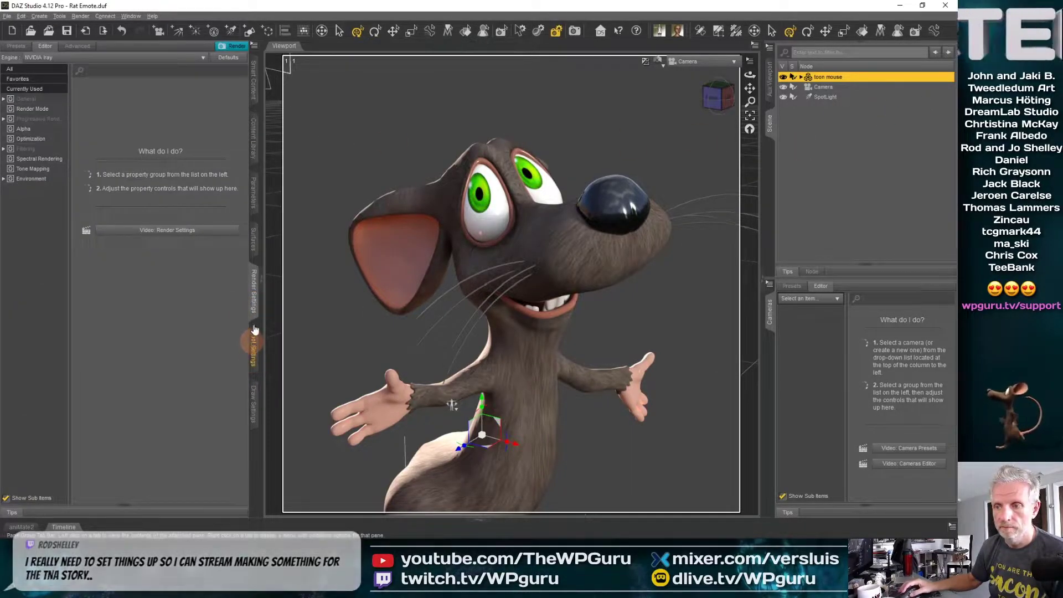
Set the spotlight's luminous flux to 50000 lumen in its light parameters.
{"action": "left_click", "coordinate": [253, 191]}
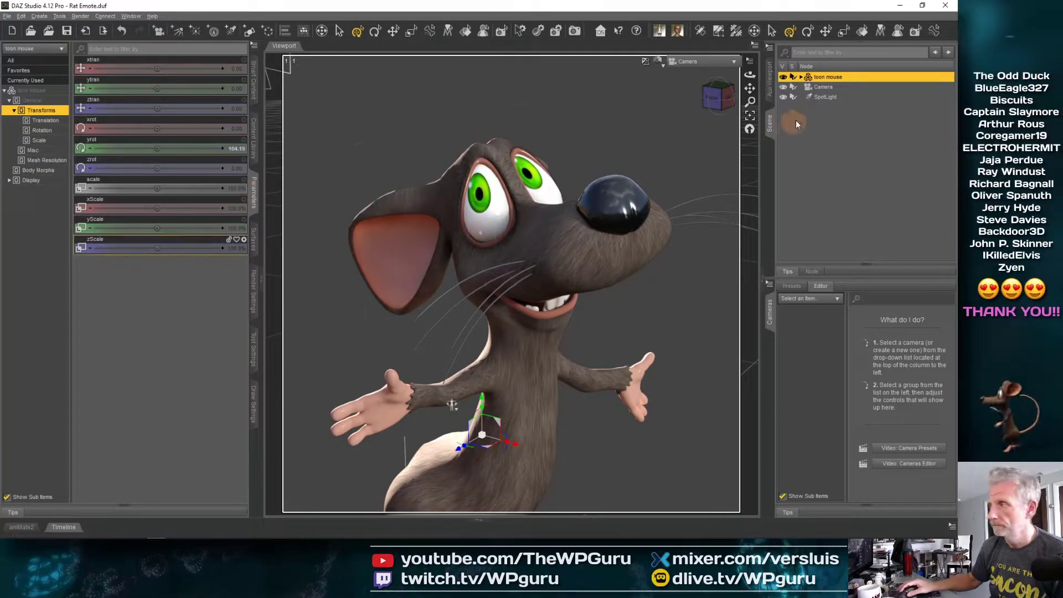
{"action": "left_click", "coordinate": [826, 97]}
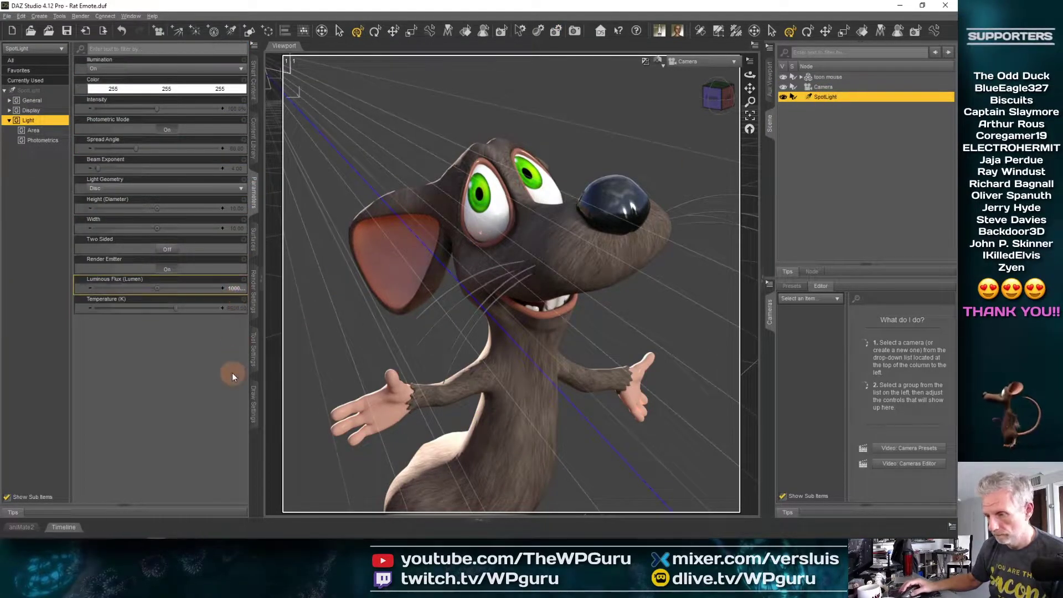
{"action": "left_click", "coordinate": [236, 288]}
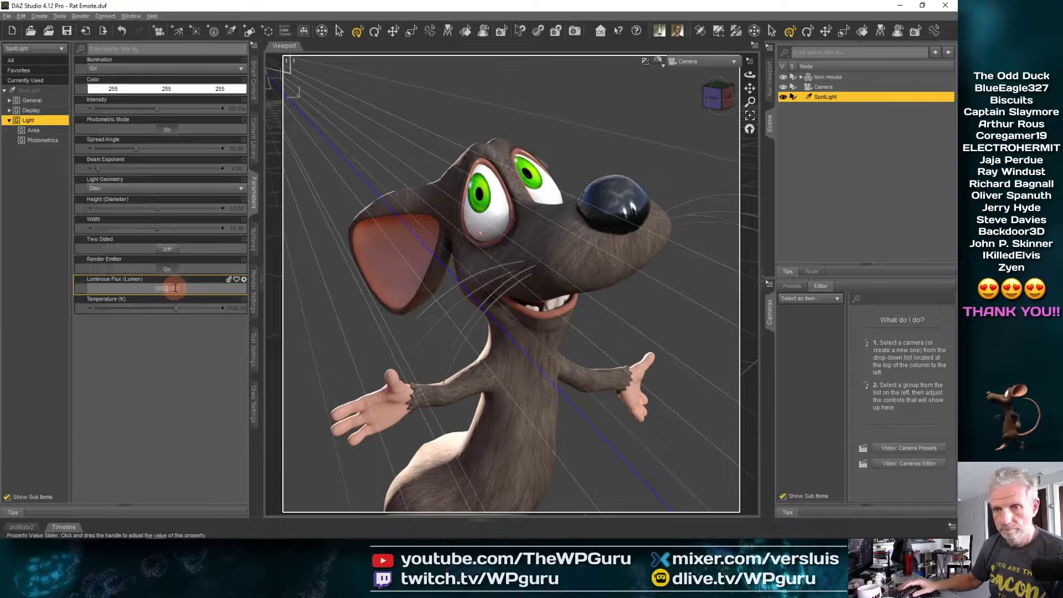
{"action": "type", "text": "50000"}
{"action": "key", "text": "Return"}
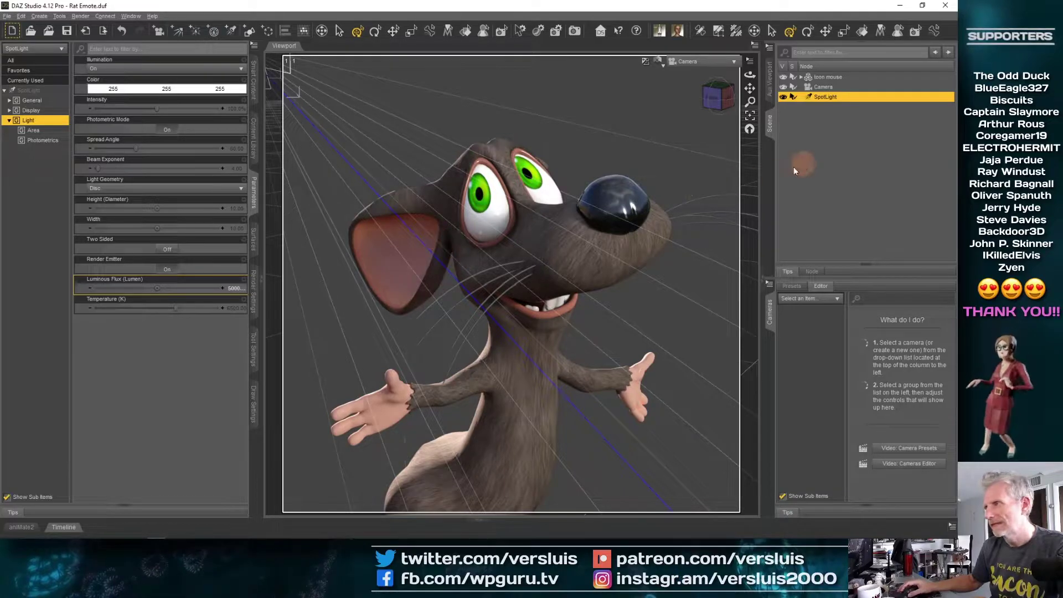
Set the spotlight's height (diameter) and width to 50 and turn off Render Emitter.
{"action": "left_click", "coordinate": [234, 206]}
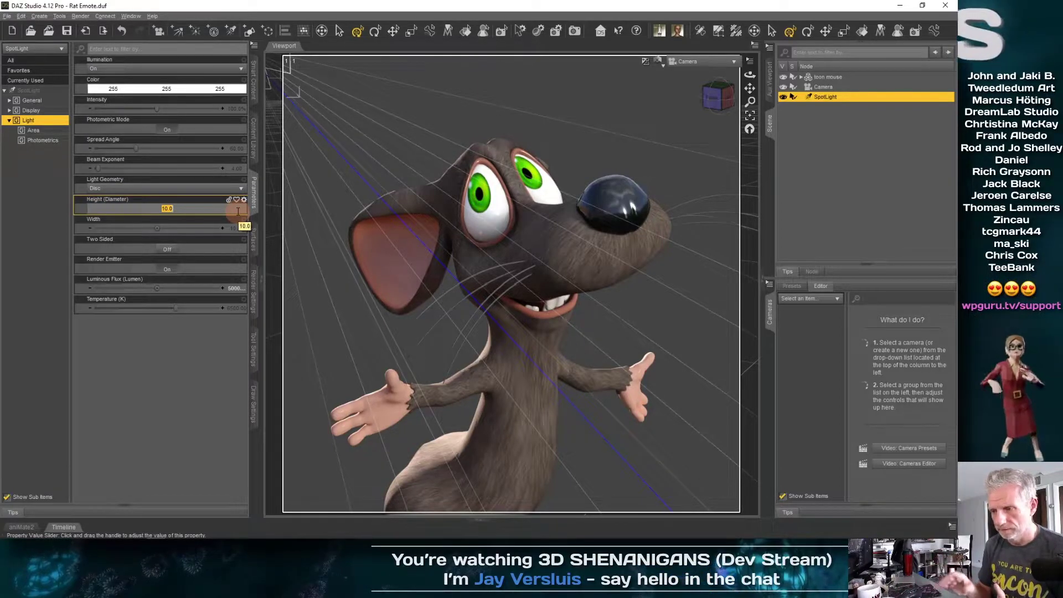
{"action": "key", "text": "Return"}
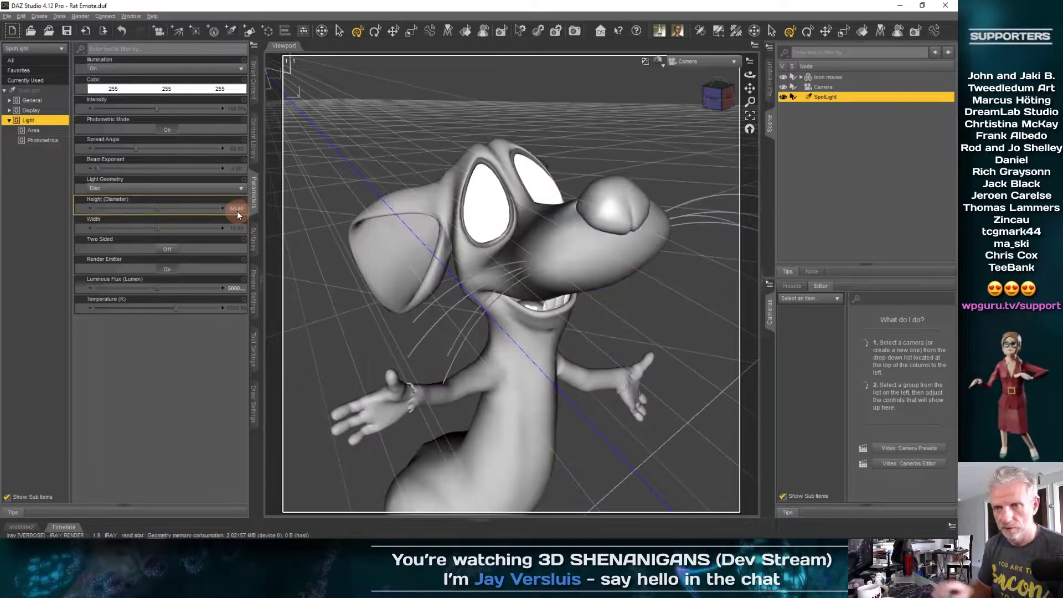
{"action": "left_click", "coordinate": [238, 227]}
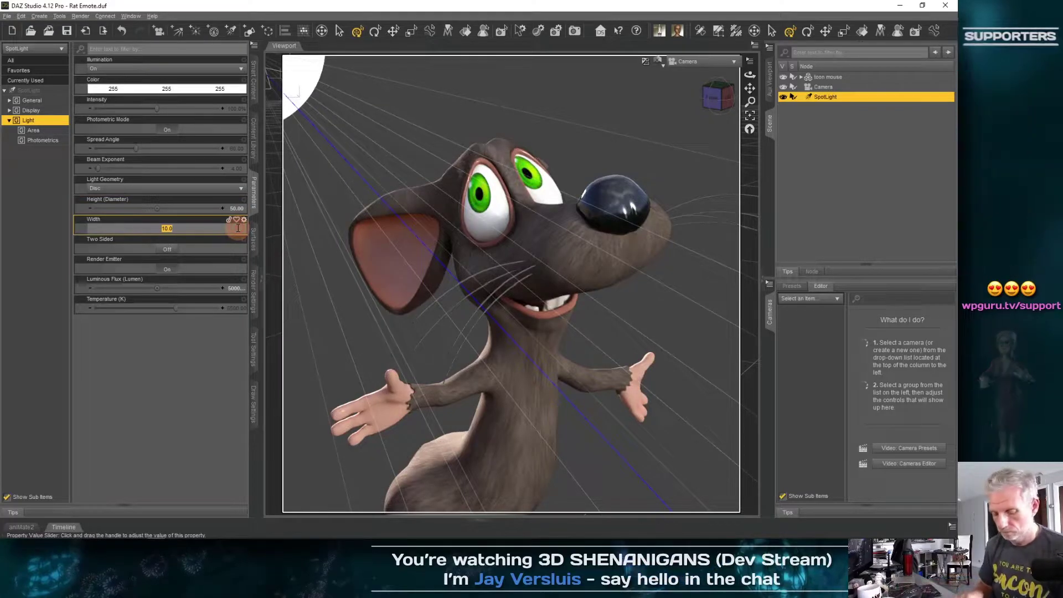
{"action": "type", "text": "50"}
{"action": "key", "text": "Return"}
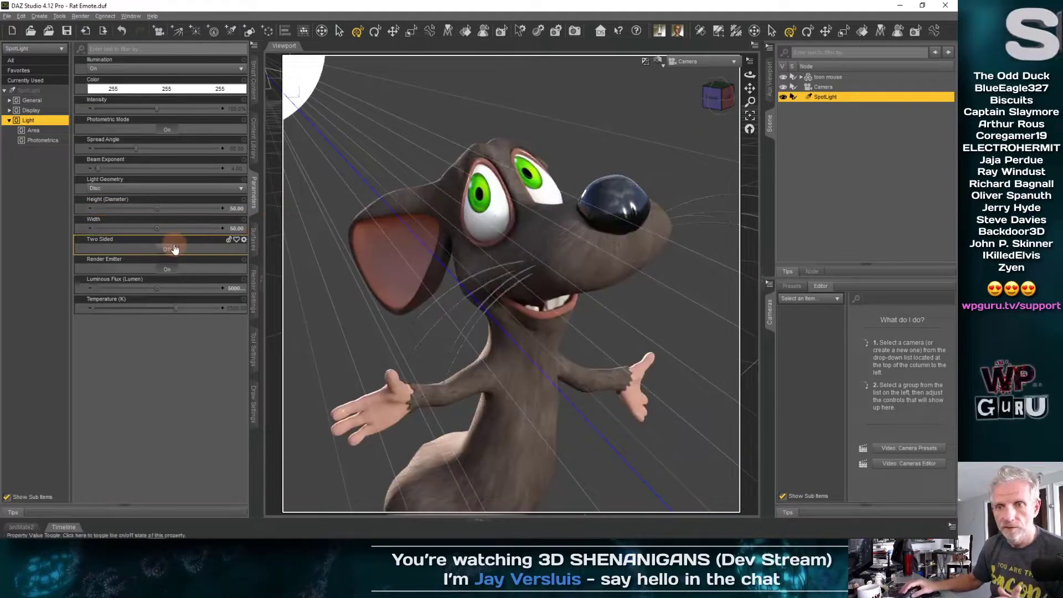
{"action": "left_click", "coordinate": [169, 269]}
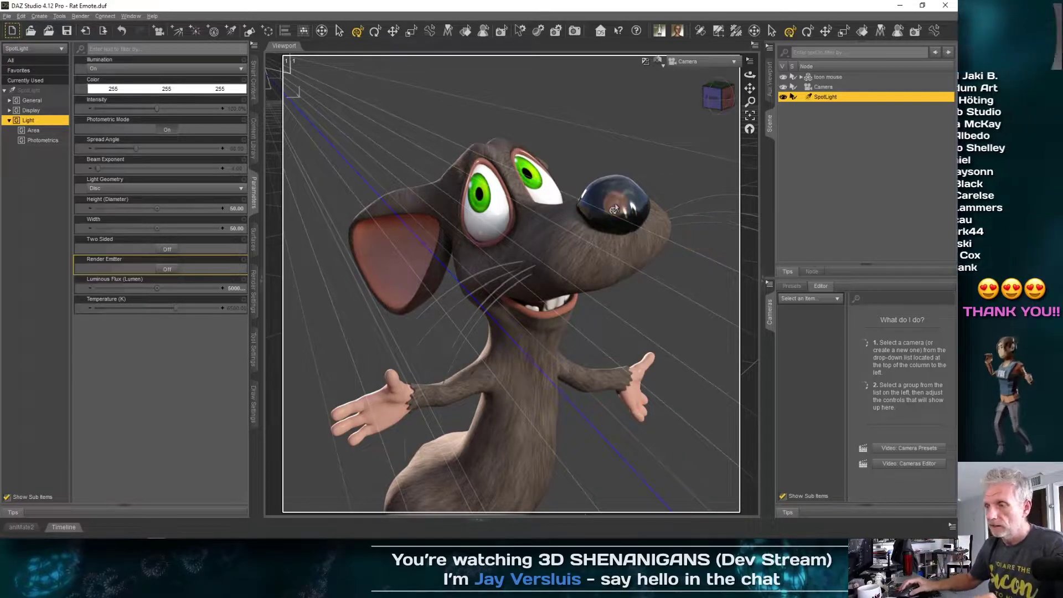
Review the Environment, Progressive Rendering and Filtering groups of the Iray render settings.
{"action": "left_click", "coordinate": [254, 293]}
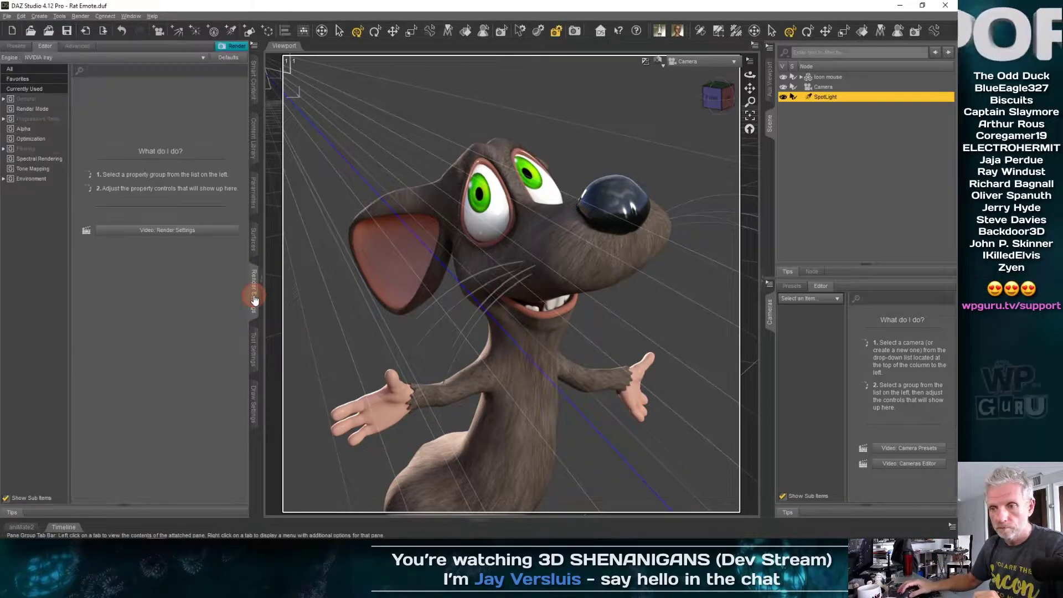
{"action": "left_click", "coordinate": [47, 185]}
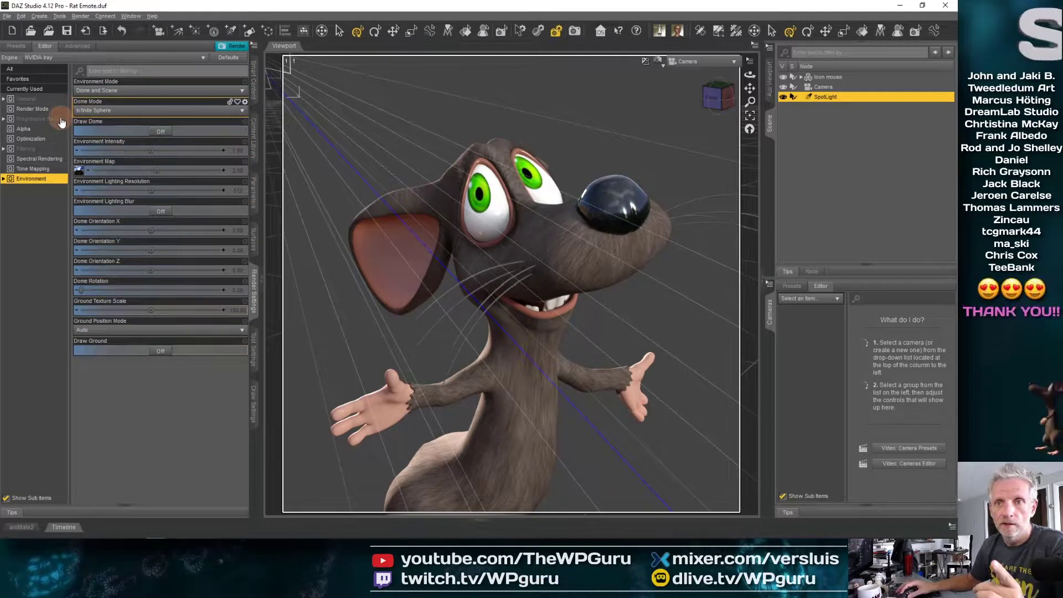
{"action": "left_click", "coordinate": [39, 119]}
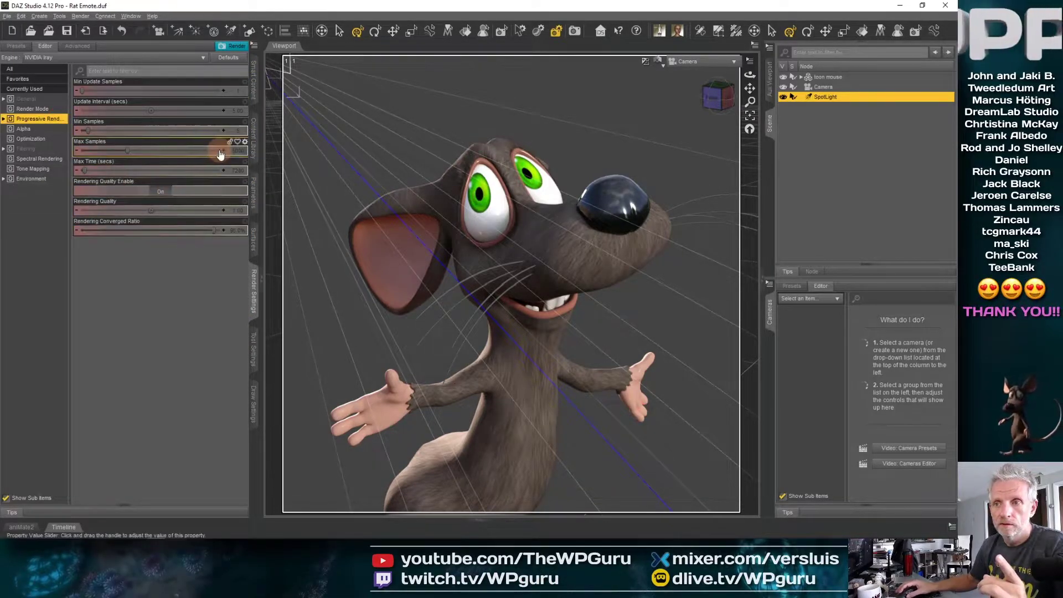
{"action": "left_click", "coordinate": [54, 131]}
{"action": "left_click", "coordinate": [50, 150]}
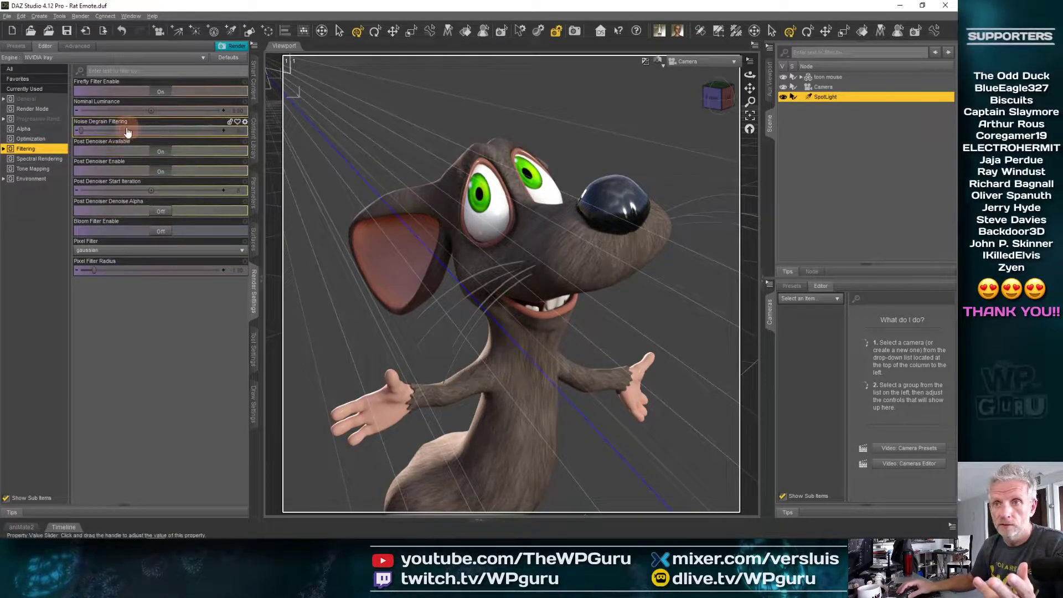
Set the render's pixel size to 5000 by 5000 and start rendering the rat scene.
{"action": "left_click", "coordinate": [47, 100]}
{"action": "left_click", "coordinate": [136, 110]}
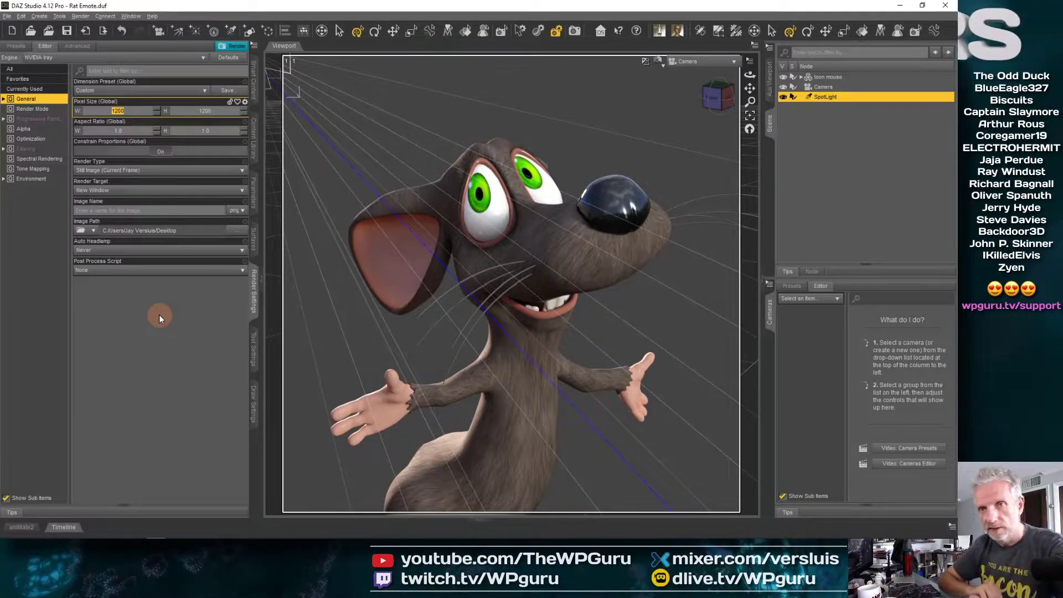
{"action": "type", "text": "38"}
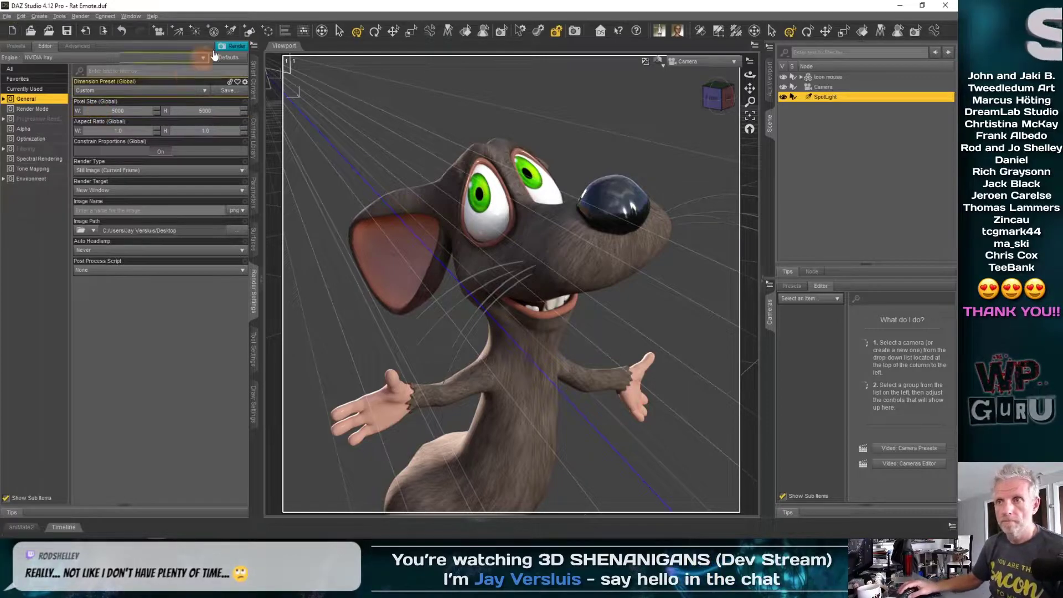
{"action": "left_click", "coordinate": [233, 46]}
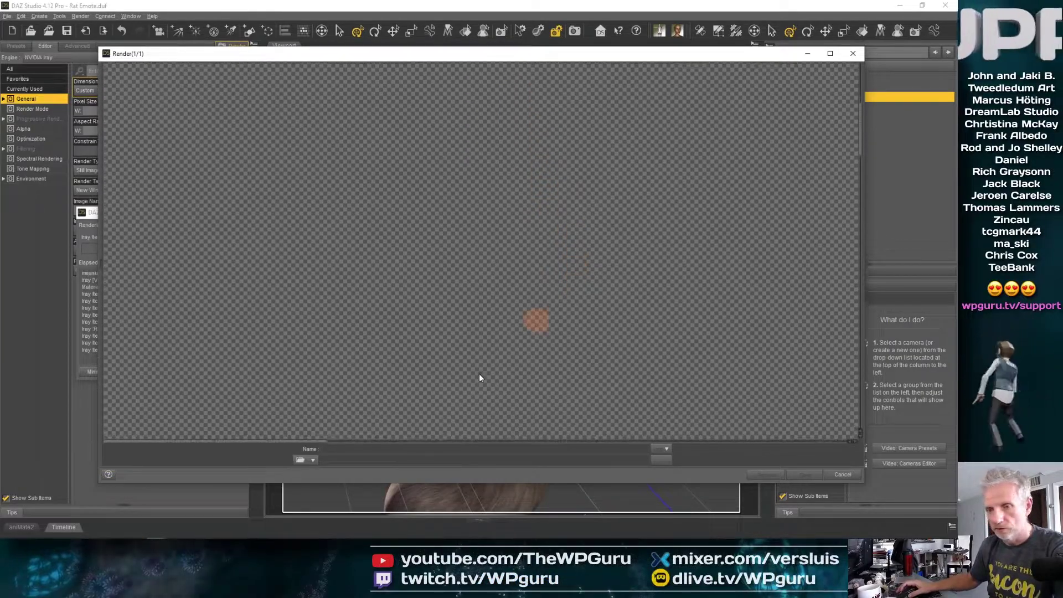
Arrange the render progress window beside the render preview and bring the preview back to the front so both are visible.
{"action": "left_click_drag", "start_coordinate": [288, 55], "coordinate": [380, 45]}
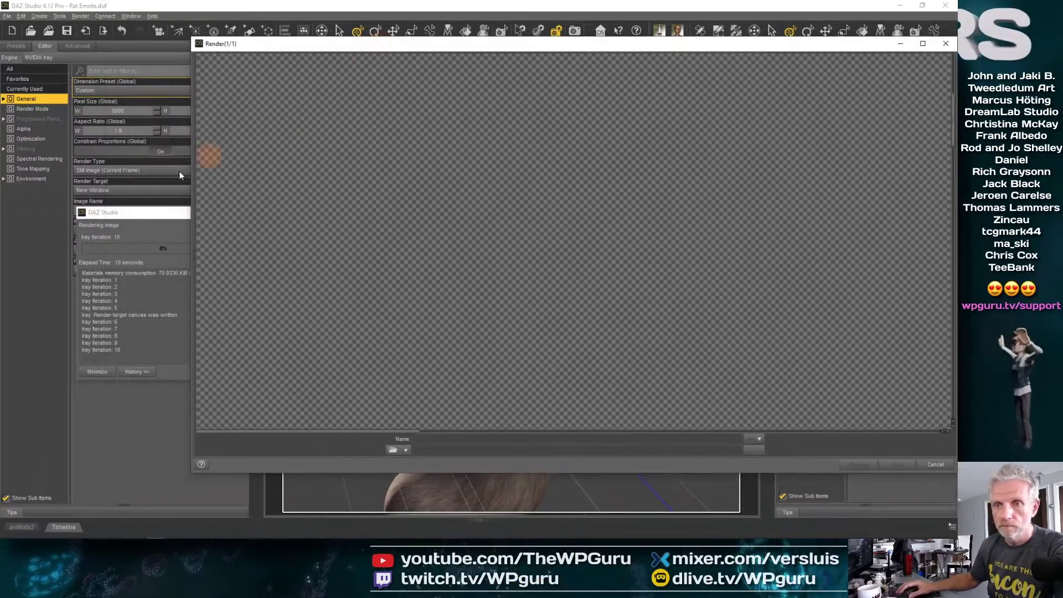
{"action": "left_click_drag", "start_coordinate": [150, 212], "coordinate": [78, 171]}
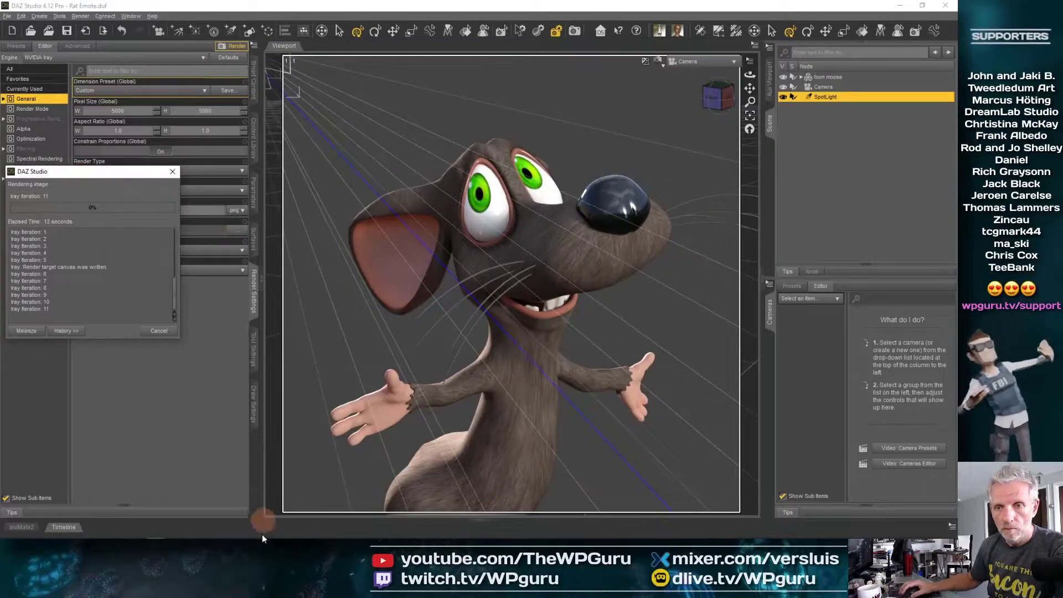
{"action": "mouse_move", "coordinate": [161, 532]}
{"action": "left_click", "coordinate": [187, 504]}
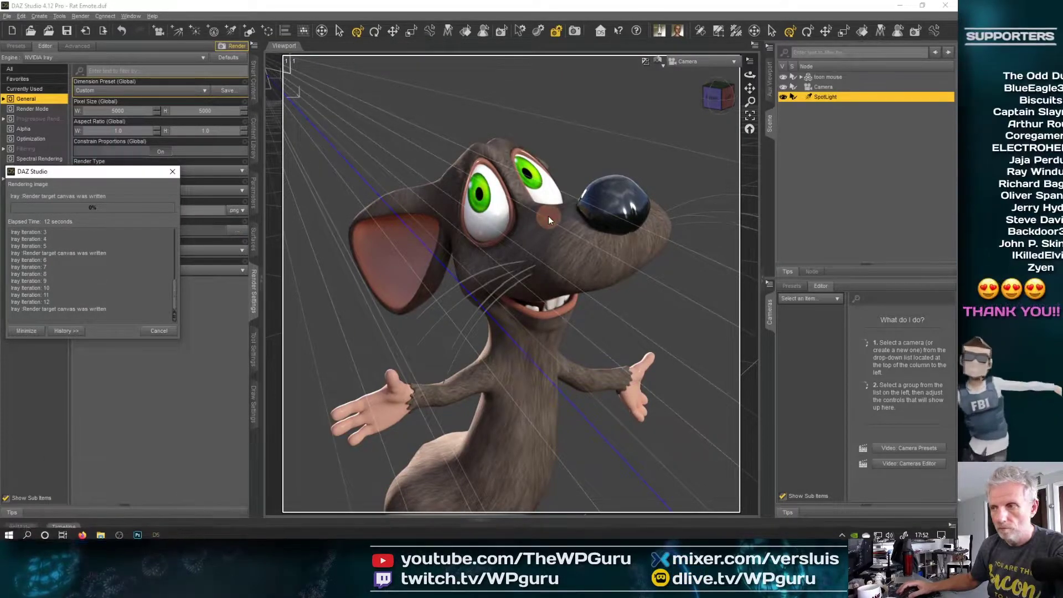
{"action": "left_click_drag", "start_coordinate": [573, 45], "coordinate": [552, 26]}
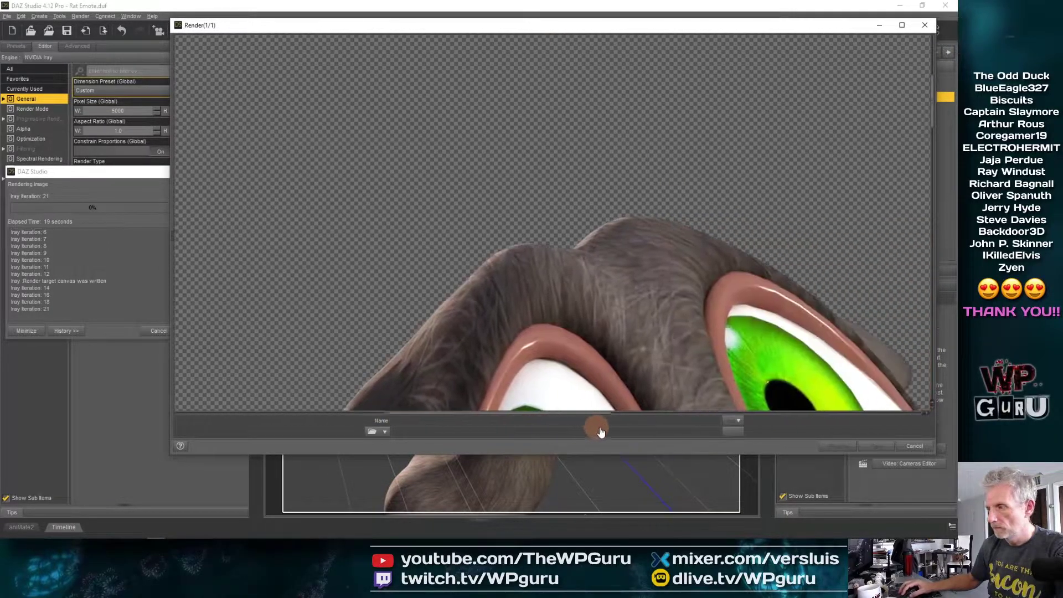
Examine the rat's eye and the surrounding fur in the full-size render preview as it refines.
{"action": "scroll", "coordinate": [650, 371], "scroll_direction": "up", "scroll_amount": 5}
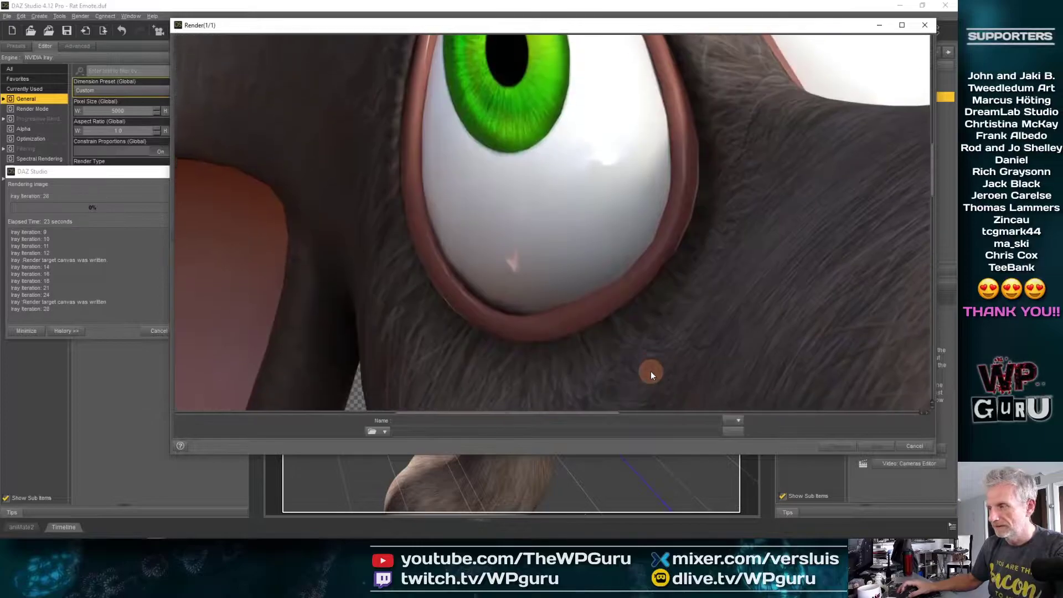
{"action": "scroll", "coordinate": [655, 370], "scroll_direction": "up", "scroll_amount": 2}
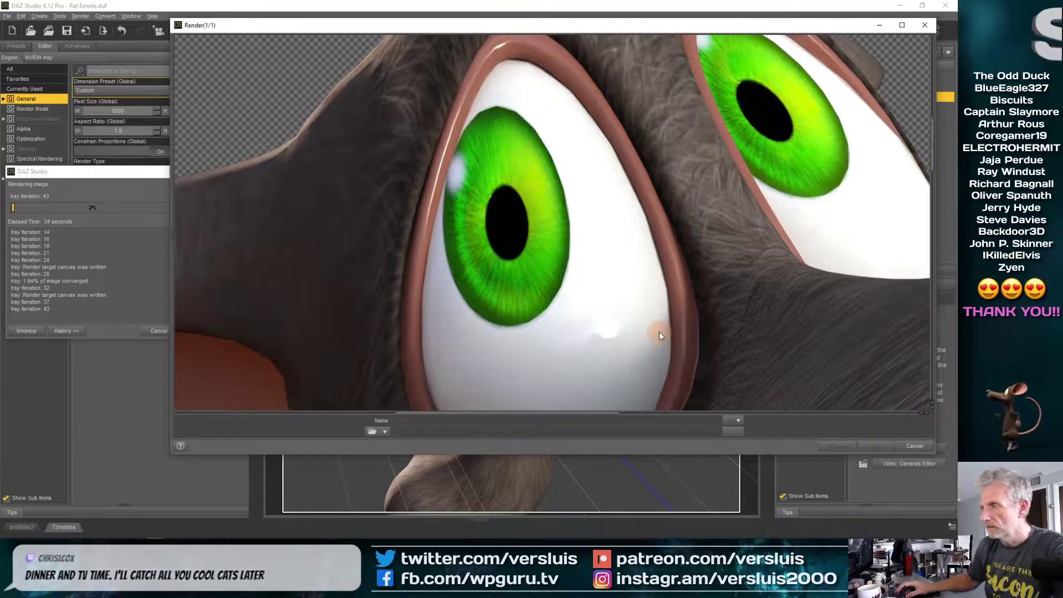
{"action": "scroll", "coordinate": [659, 335], "scroll_direction": "down", "scroll_amount": 5}
{"action": "scroll", "coordinate": [659, 335], "scroll_direction": "up", "scroll_amount": 1}
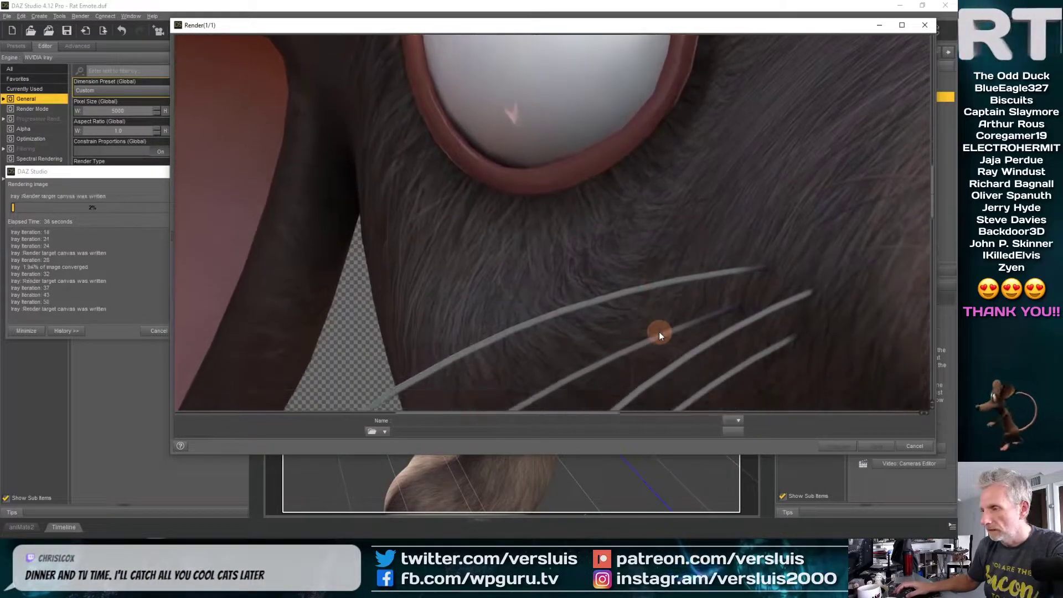
{"action": "scroll", "coordinate": [659, 334], "scroll_direction": "up", "scroll_amount": 3}
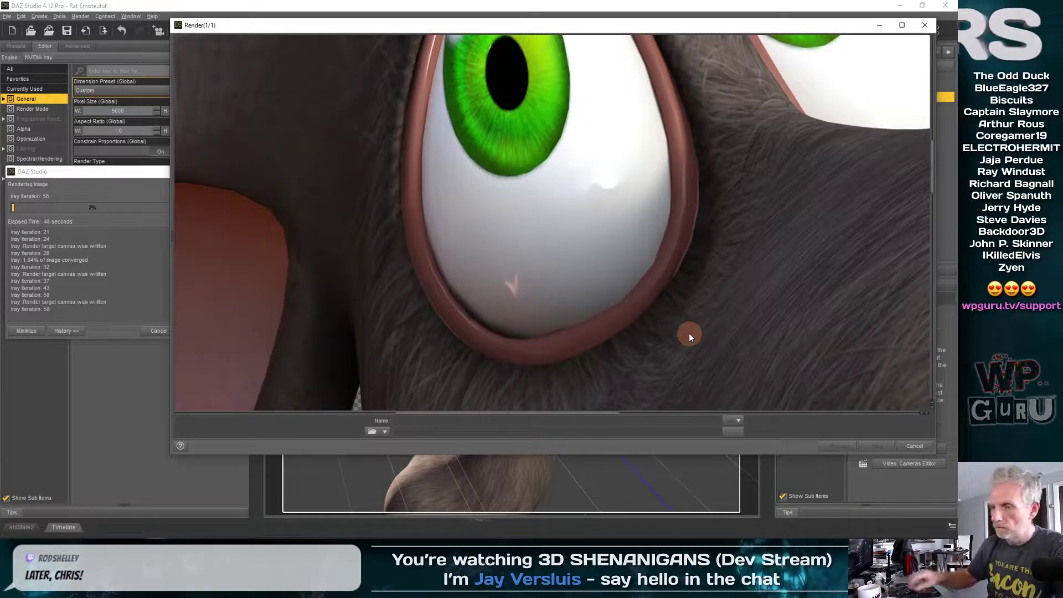
{"action": "scroll", "coordinate": [689, 334], "scroll_direction": "down", "scroll_amount": 2}
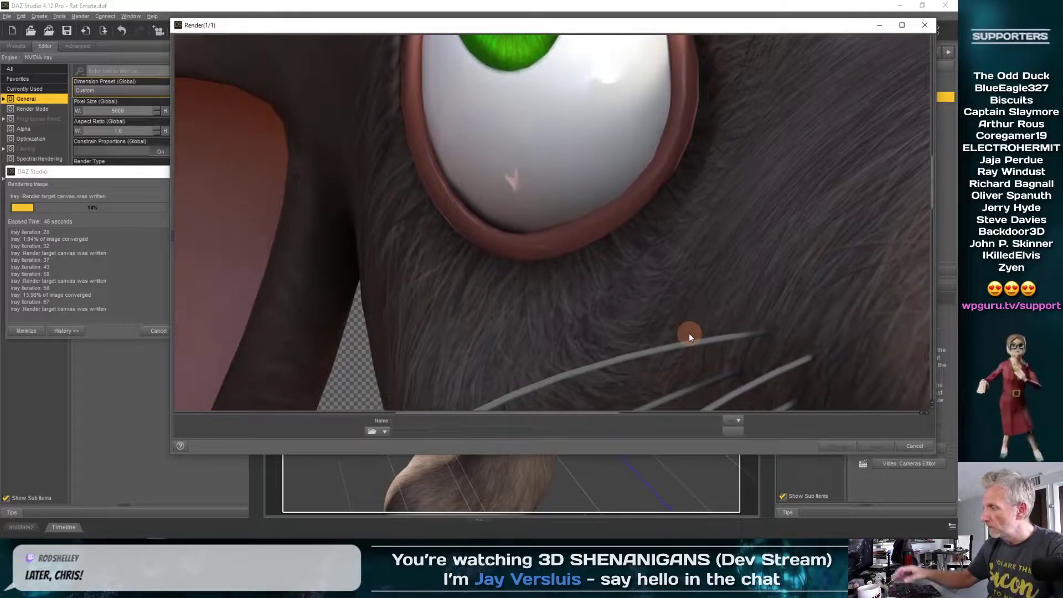
{"action": "scroll", "coordinate": [688, 333], "scroll_direction": "down", "scroll_amount": 1}
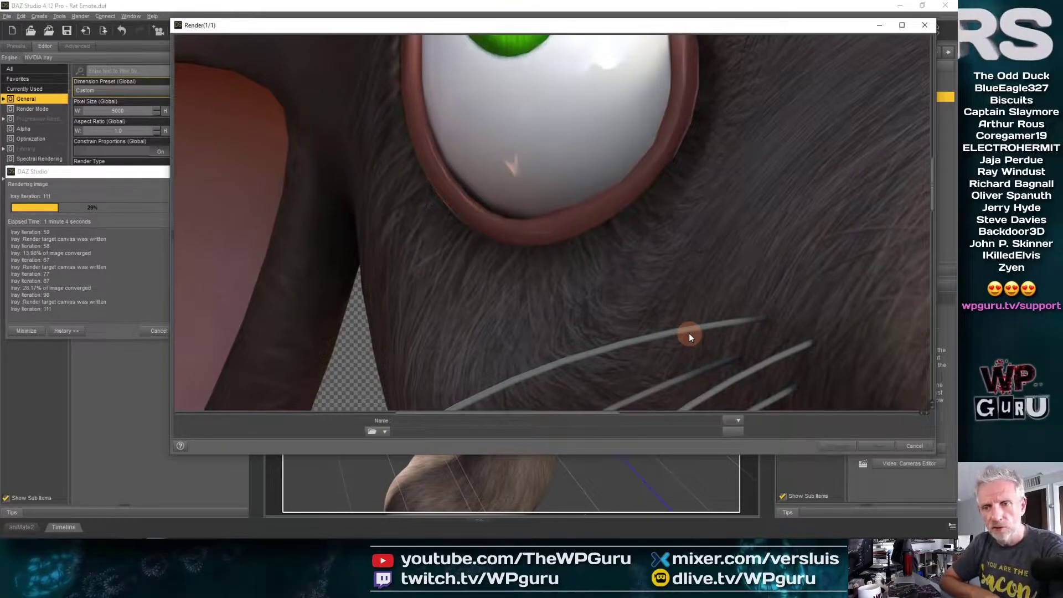
{"action": "scroll", "coordinate": [689, 333], "scroll_direction": "up", "scroll_amount": 5}
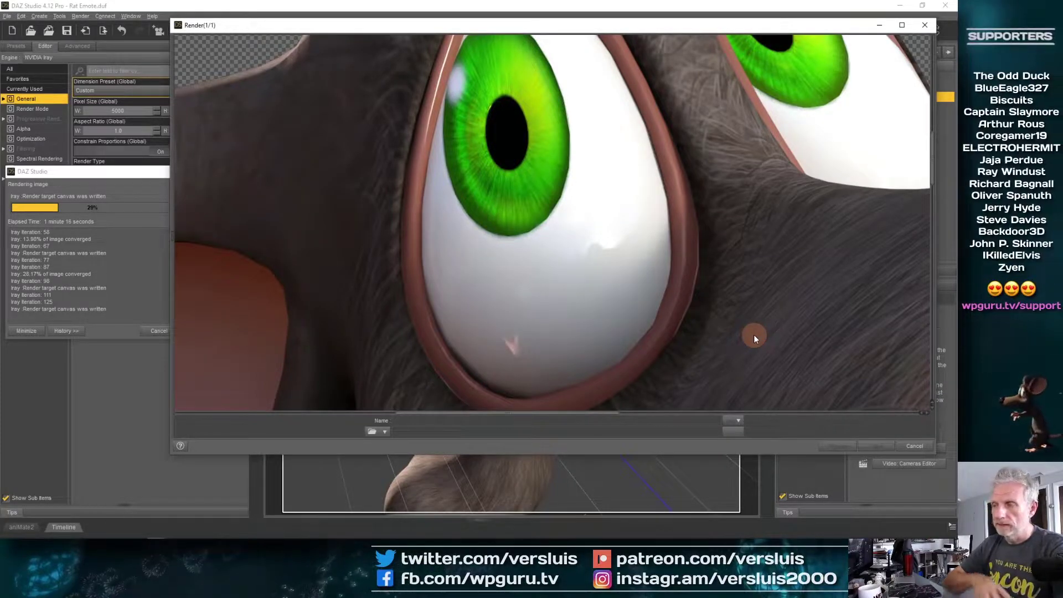
Inspect the rat's nose reflections, whiskers, mouth and neck fur in the full-size render preview.
{"action": "left_click_drag", "start_coordinate": [752, 334], "coordinate": [687, 416]}
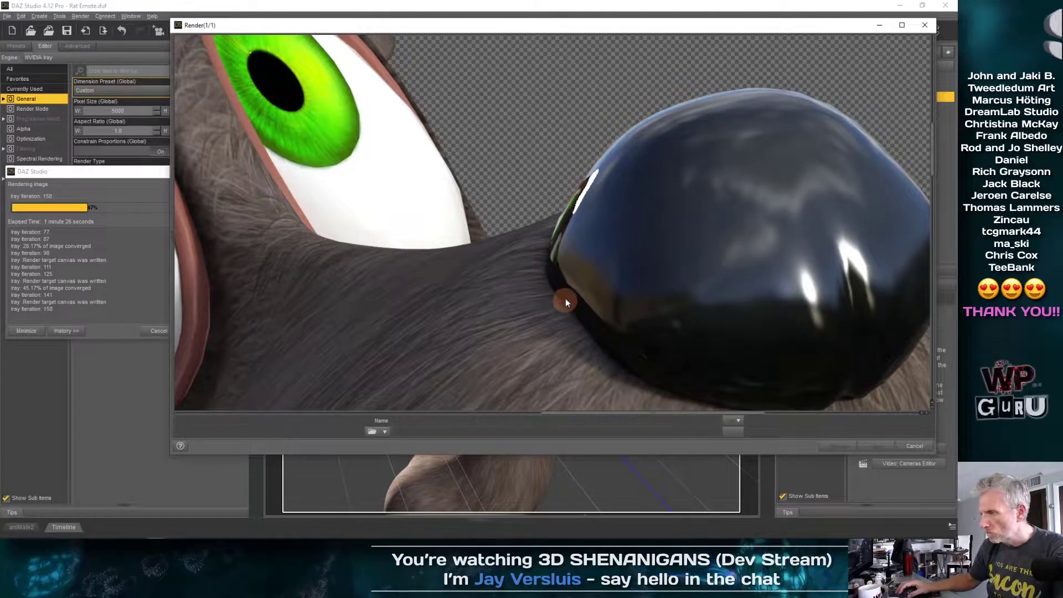
{"action": "mouse_move", "coordinate": [576, 418]}
{"action": "left_mouse_down"}
{"action": "mouse_move", "coordinate": [607, 415]}
{"action": "mouse_move", "coordinate": [574, 423]}
{"action": "mouse_move", "coordinate": [588, 423]}
{"action": "left_mouse_up"}
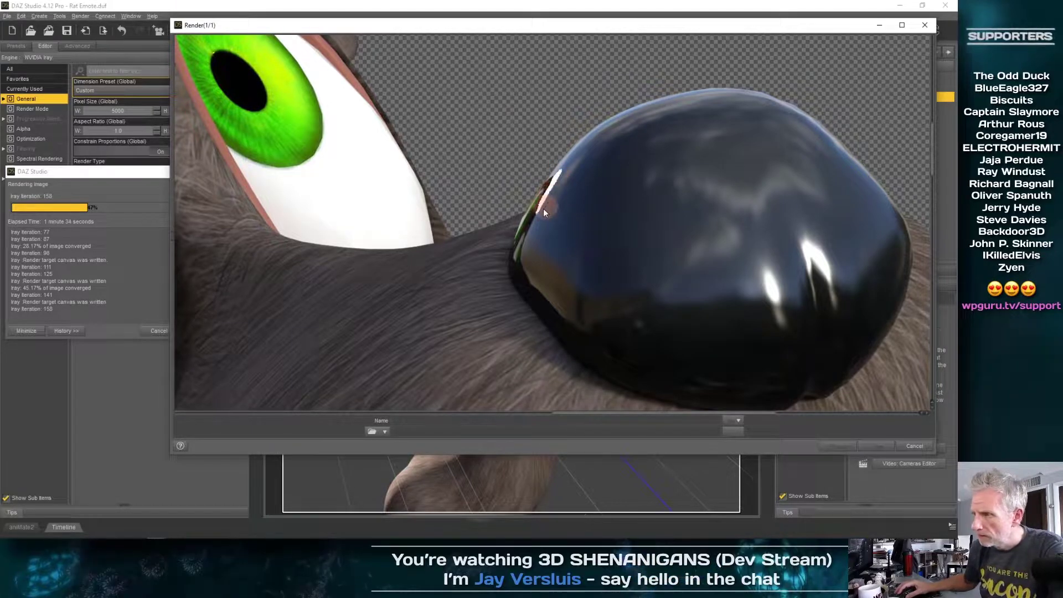
{"action": "mouse_move", "coordinate": [566, 416]}
{"action": "left_mouse_down"}
{"action": "mouse_move", "coordinate": [581, 415]}
{"action": "mouse_move", "coordinate": [486, 420]}
{"action": "mouse_move", "coordinate": [558, 419]}
{"action": "left_mouse_up"}
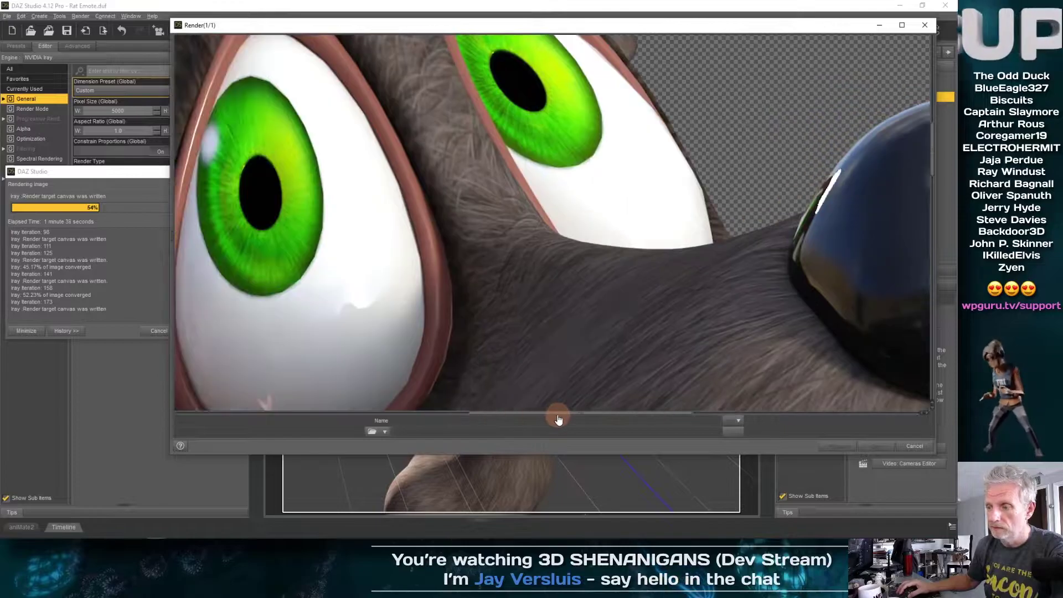
{"action": "scroll", "coordinate": [543, 268], "scroll_direction": "down", "scroll_amount": 10}
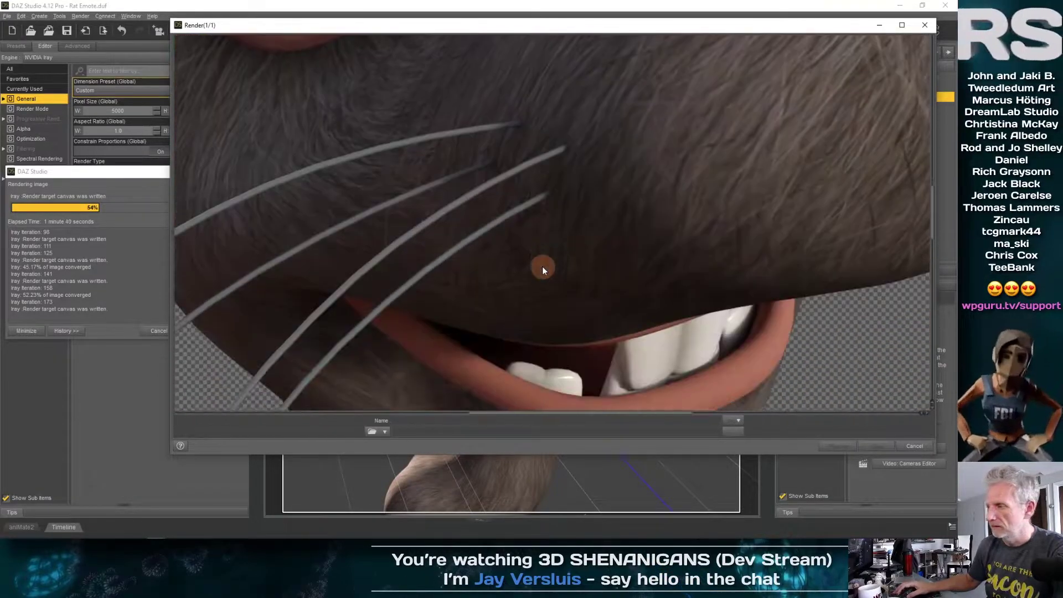
{"action": "scroll", "coordinate": [543, 269], "scroll_direction": "down", "scroll_amount": 4}
{"action": "left_click_drag", "start_coordinate": [486, 418], "coordinate": [417, 428]}
{"action": "scroll", "coordinate": [482, 258], "scroll_direction": "down", "scroll_amount": 10}
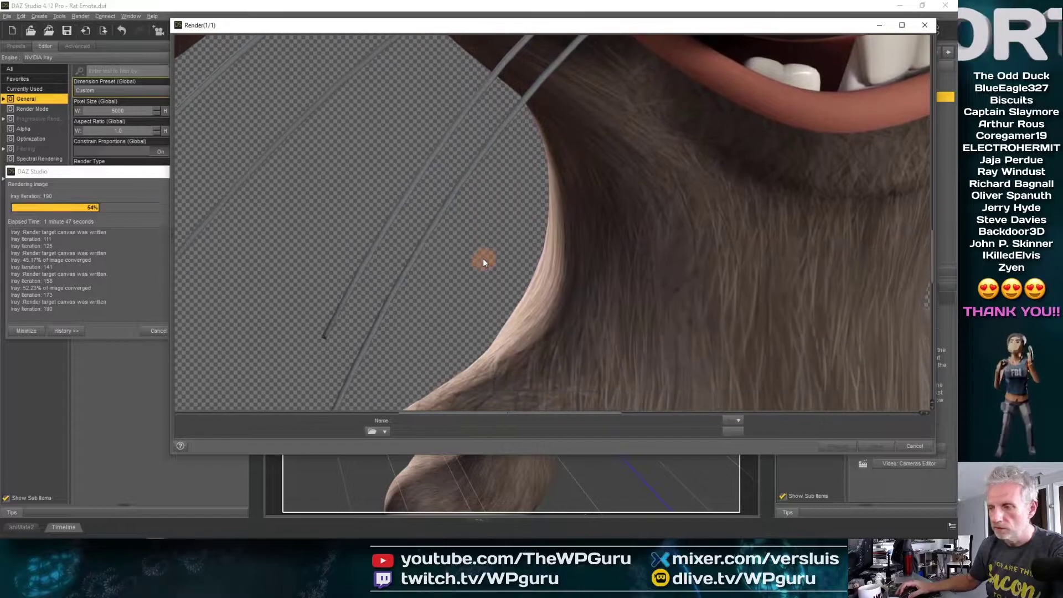
Examine the rat's fur, hand, eyes and whiskers across the full-size render in progress.
{"action": "scroll", "coordinate": [482, 258], "scroll_direction": "down", "scroll_amount": 2}
{"action": "left_click_drag", "start_coordinate": [525, 418], "coordinate": [404, 420]}
{"action": "scroll", "coordinate": [498, 316], "scroll_direction": "down", "scroll_amount": 4}
{"action": "left_click_drag", "start_coordinate": [529, 424], "coordinate": [434, 420]}
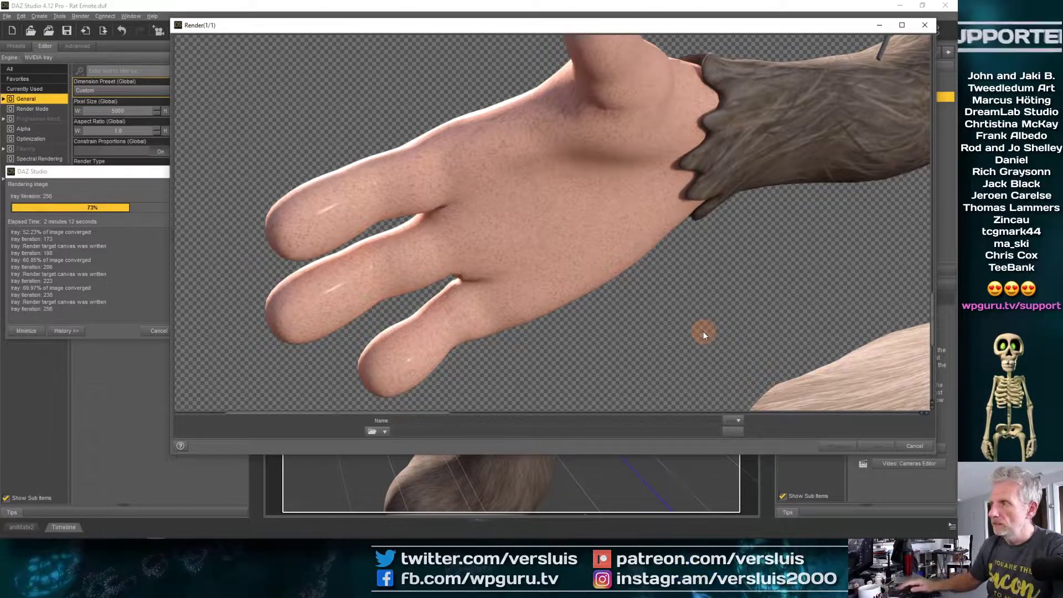
{"action": "left_click_drag", "start_coordinate": [405, 419], "coordinate": [620, 403]}
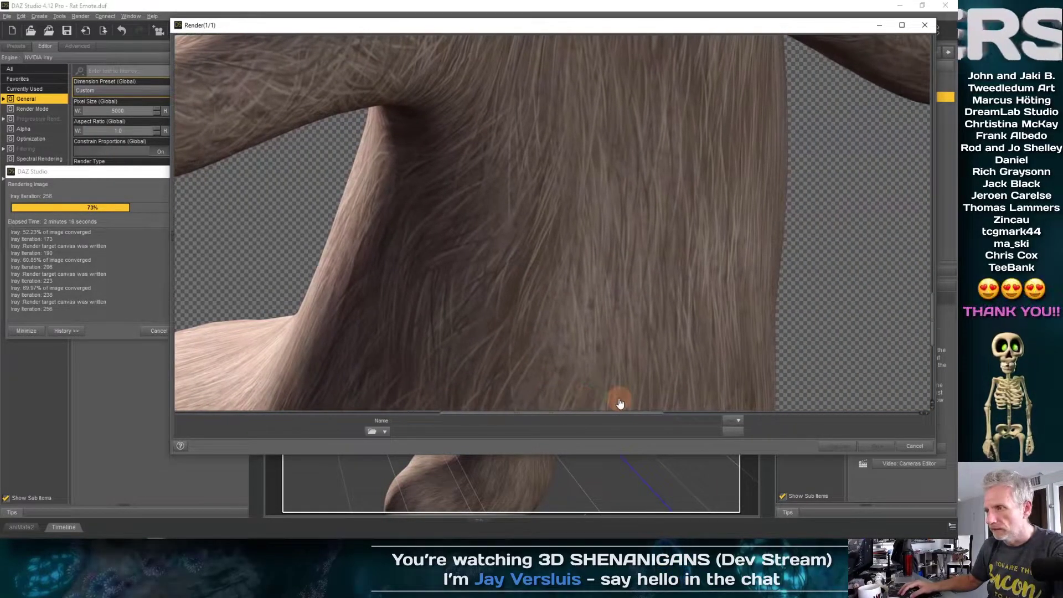
{"action": "scroll", "coordinate": [631, 349], "scroll_direction": "up", "scroll_amount": 2}
{"action": "scroll", "coordinate": [631, 348], "scroll_direction": "up", "scroll_amount": 5}
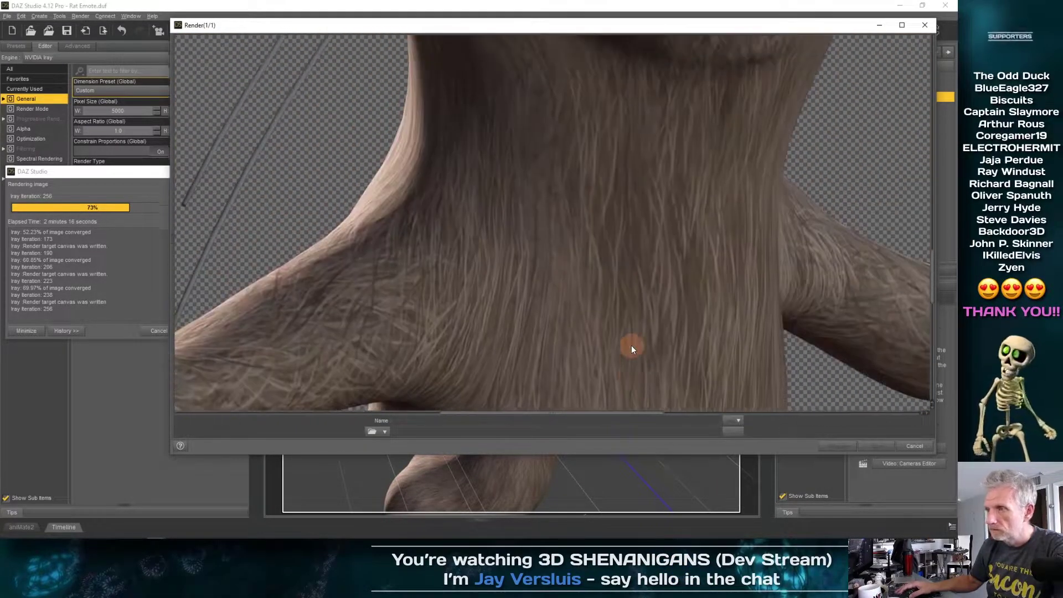
{"action": "scroll", "coordinate": [632, 347], "scroll_direction": "up", "scroll_amount": 5}
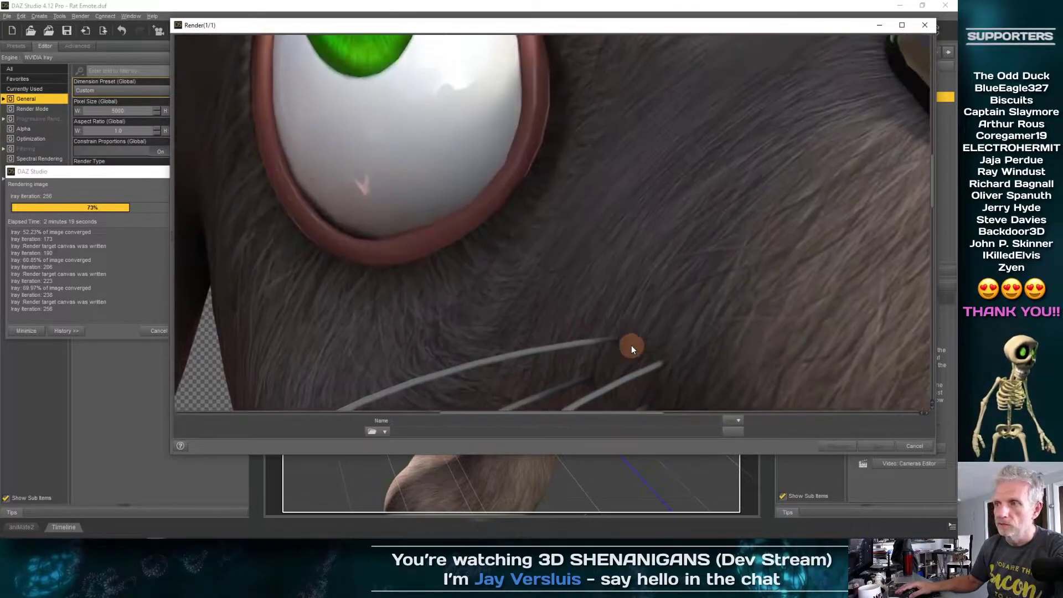
{"action": "scroll", "coordinate": [632, 348], "scroll_direction": "up", "scroll_amount": 2}
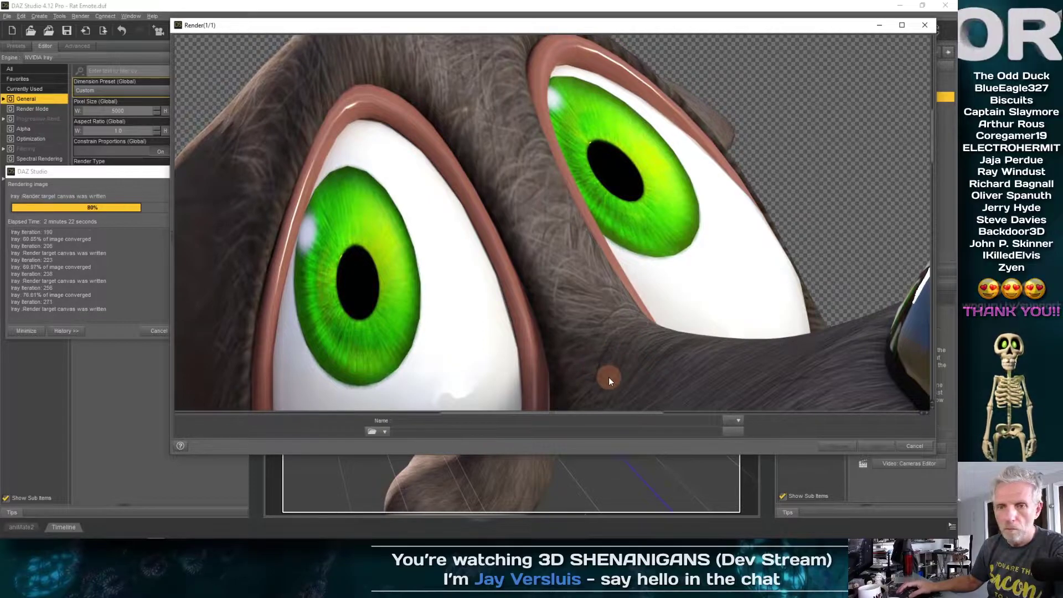
{"action": "left_click_drag", "start_coordinate": [564, 418], "coordinate": [541, 427]}
{"action": "scroll", "coordinate": [553, 365], "scroll_direction": "up", "scroll_amount": 3}
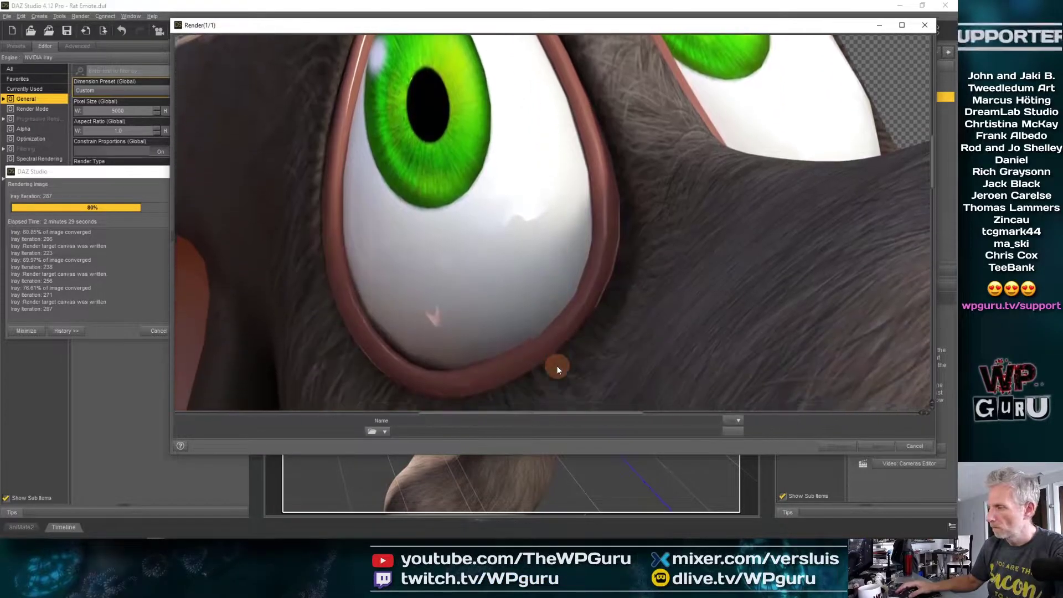
{"action": "scroll", "coordinate": [556, 368], "scroll_direction": "down", "scroll_amount": 4}
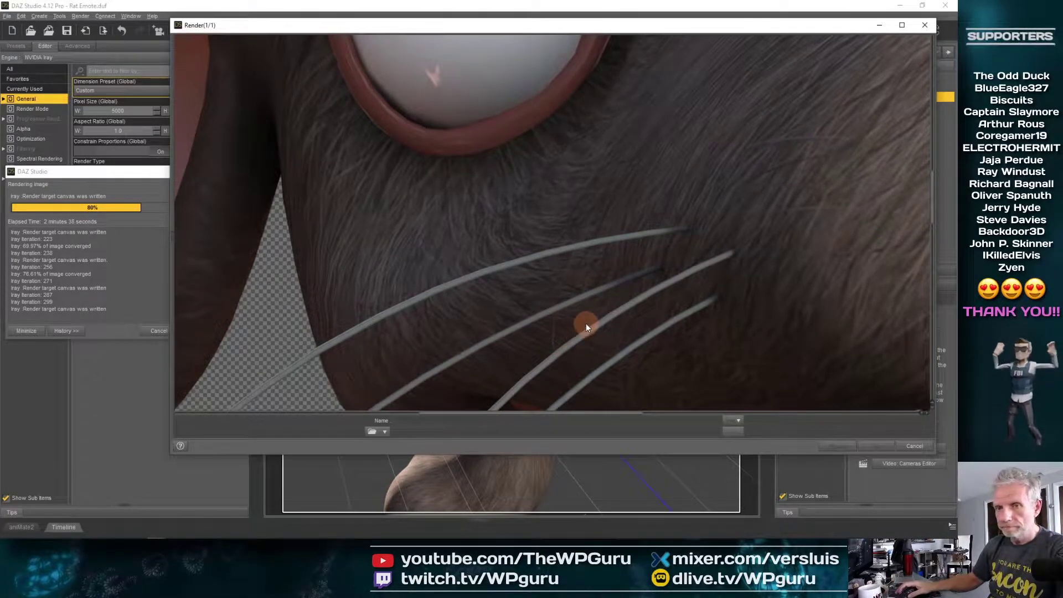
{"action": "scroll", "coordinate": [586, 323], "scroll_direction": "up", "scroll_amount": 2}
Switch to Photoshop and expand the Circle group in the layer stack of Rat.psd.
{"action": "mouse_move", "coordinate": [135, 537]}
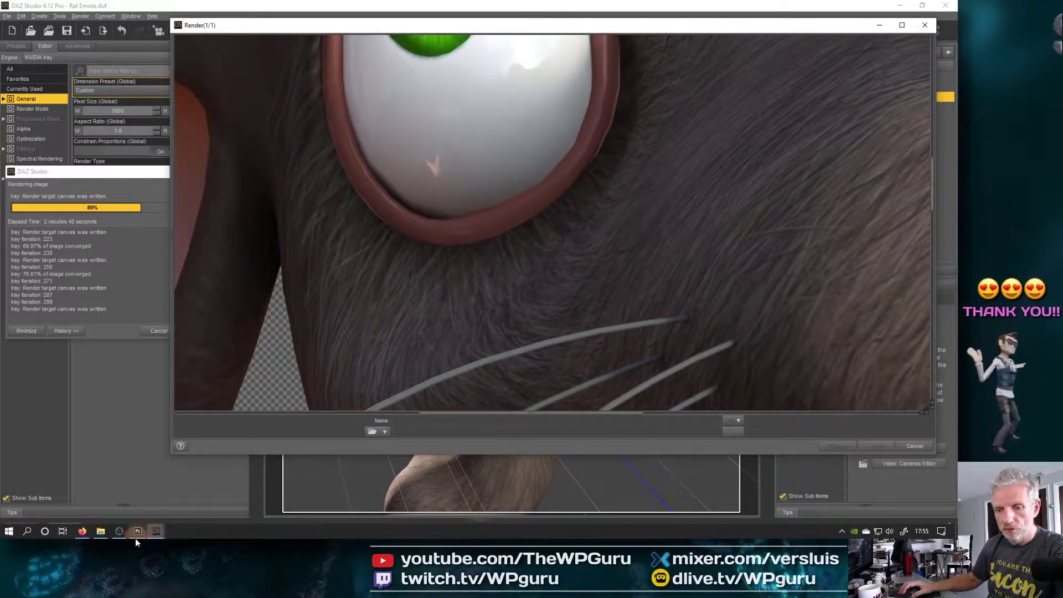
{"action": "left_click", "coordinate": [138, 532]}
{"action": "left_click", "coordinate": [138, 533]}
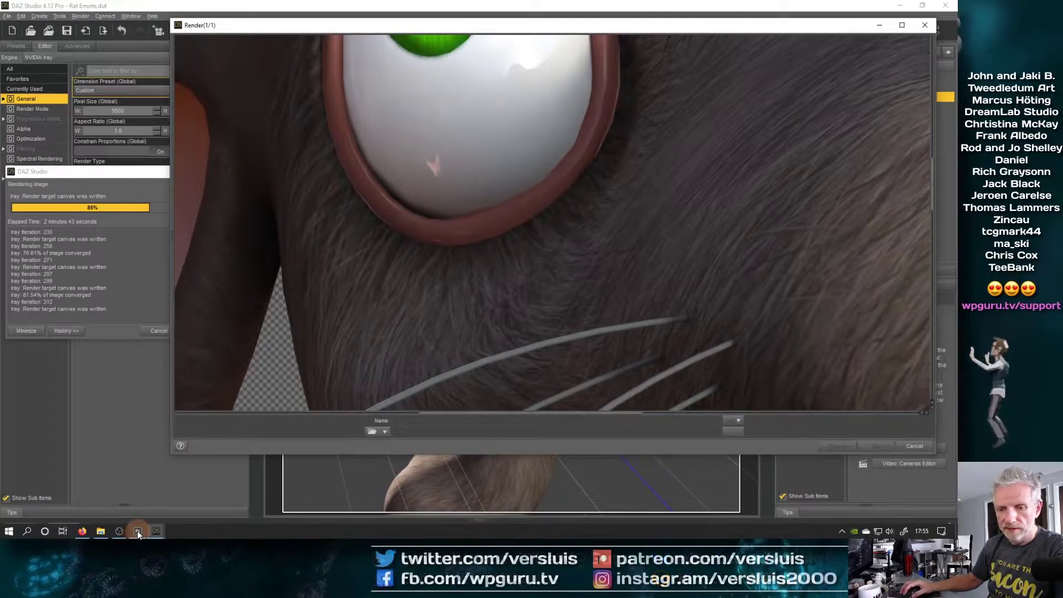
{"action": "left_click", "coordinate": [133, 536]}
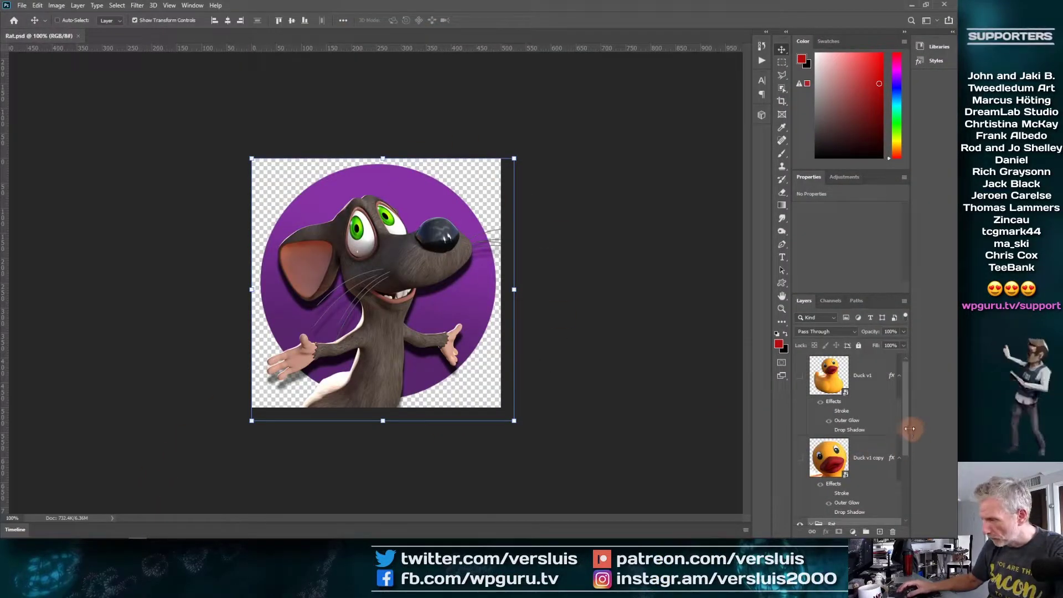
{"action": "left_click_drag", "start_coordinate": [905, 431], "coordinate": [908, 478]}
{"action": "left_click", "coordinate": [810, 507]}
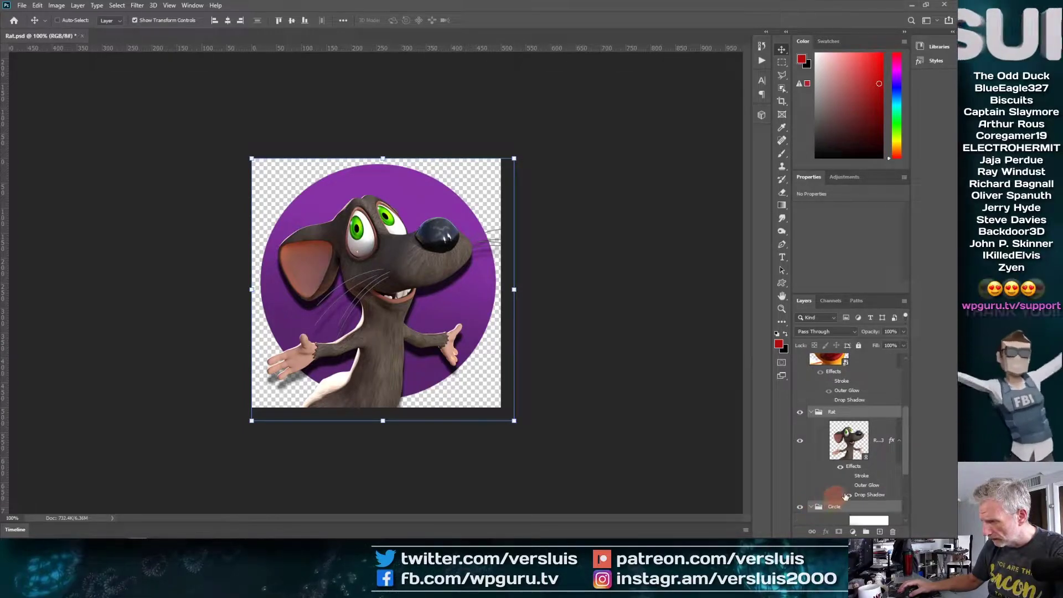
{"action": "scroll", "coordinate": [836, 500], "scroll_direction": "down", "scroll_amount": 3}
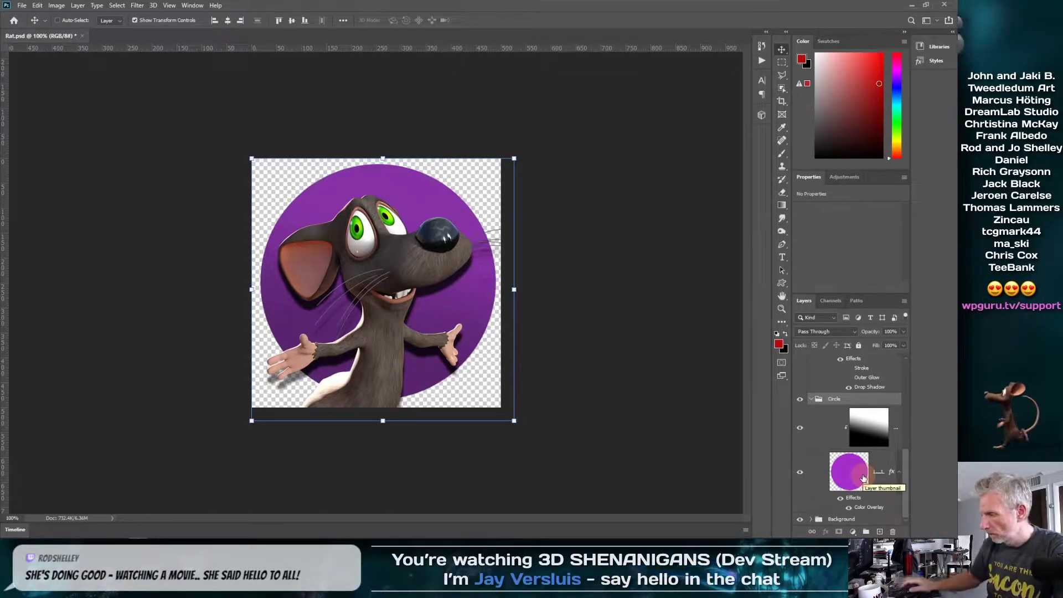
Compare the purple circle with and without its Color Overlay effect.
{"action": "left_click", "coordinate": [849, 508]}
{"action": "left_click", "coordinate": [848, 507]}
{"action": "left_click", "coordinate": [849, 508]}
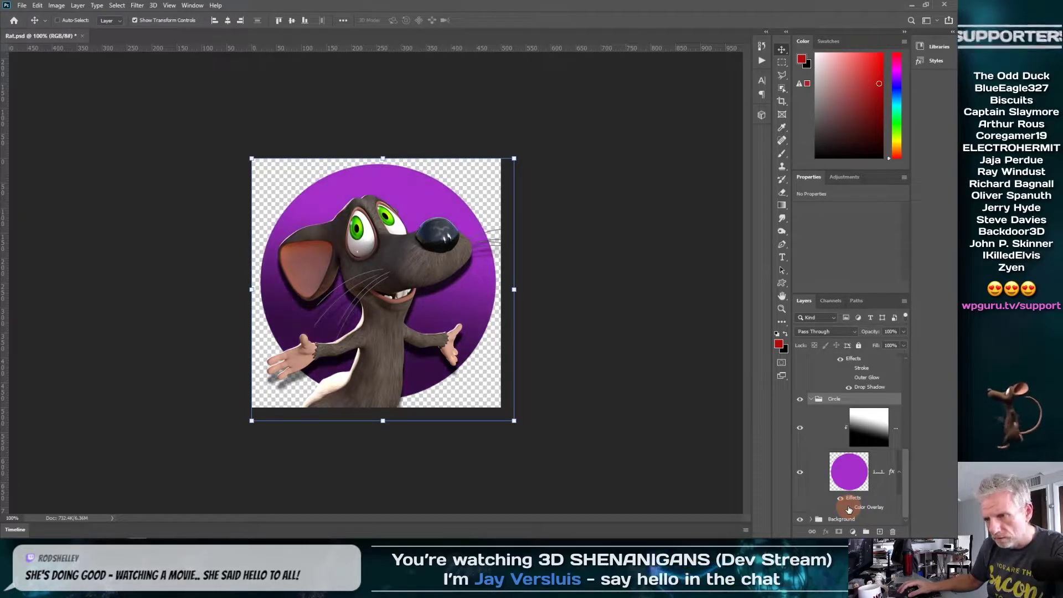
{"action": "left_click", "coordinate": [848, 507]}
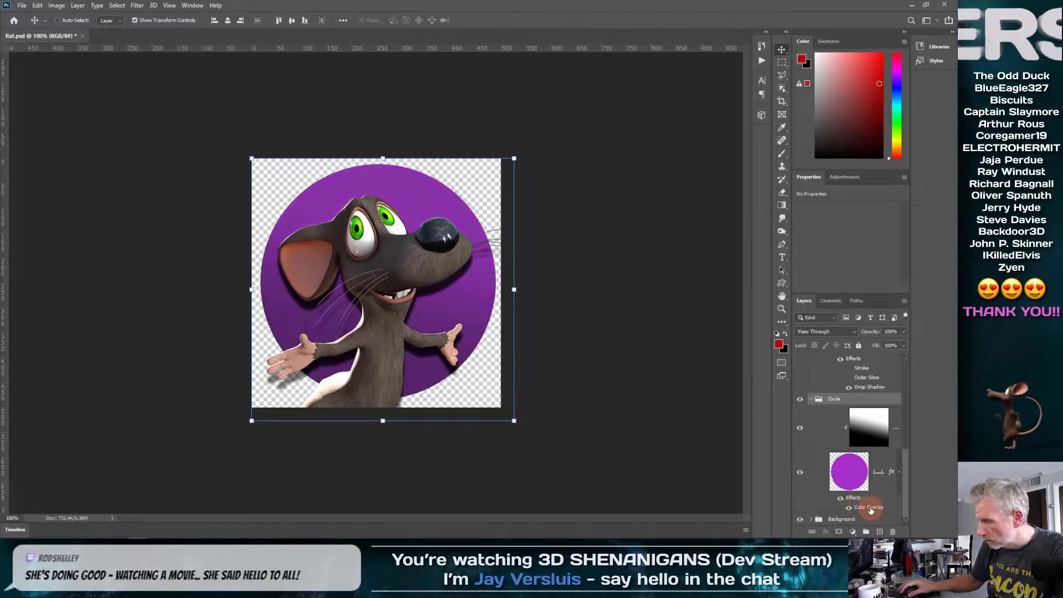
{"action": "left_click", "coordinate": [870, 508]}
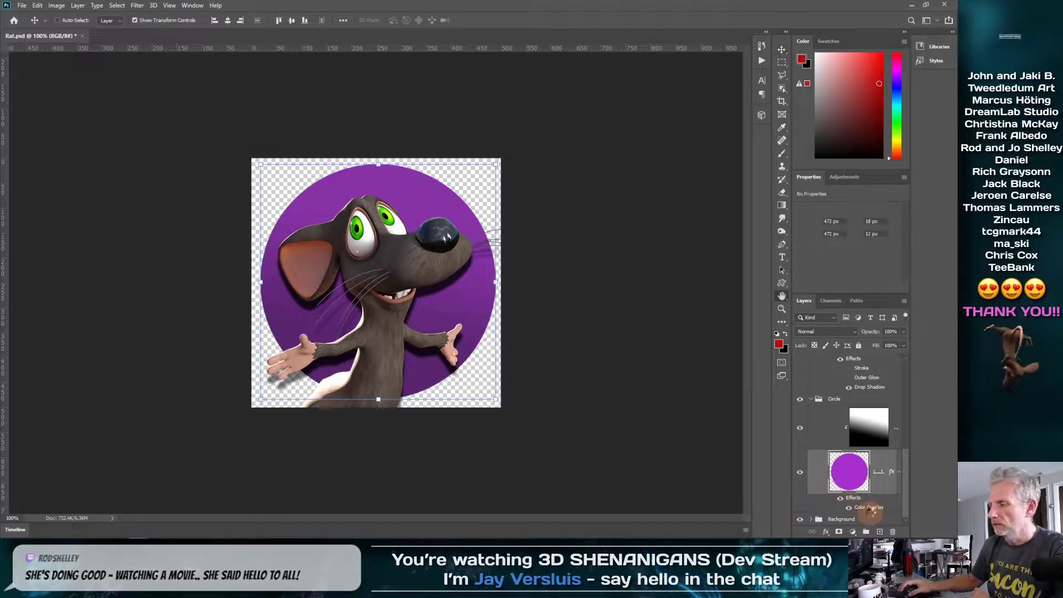
{"action": "double_click", "coordinate": [864, 508]}
{"action": "left_click_drag", "start_coordinate": [693, 161], "coordinate": [634, 156]}
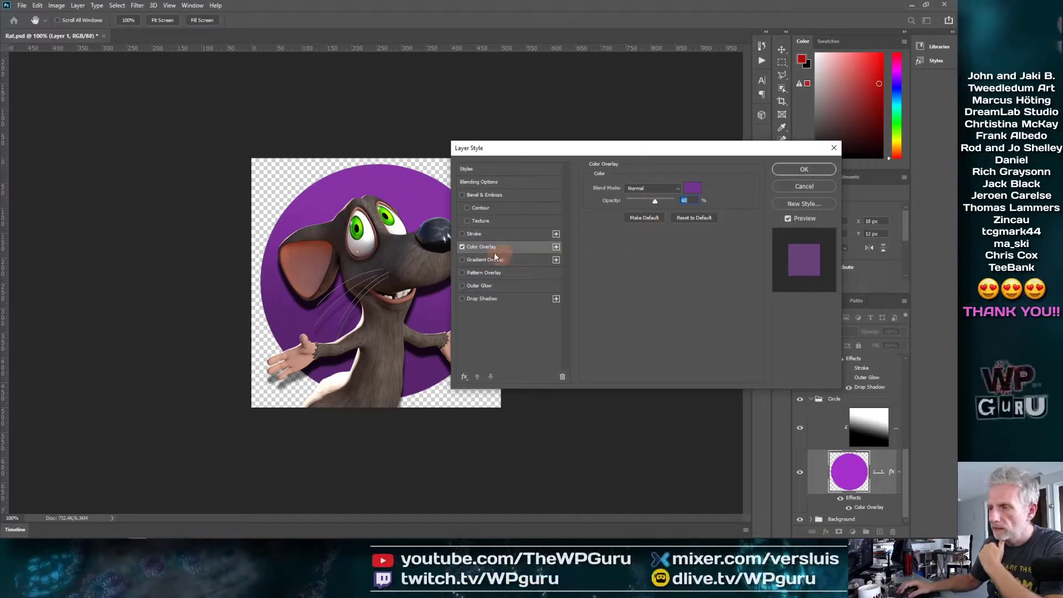
{"action": "left_click", "coordinate": [462, 247]}
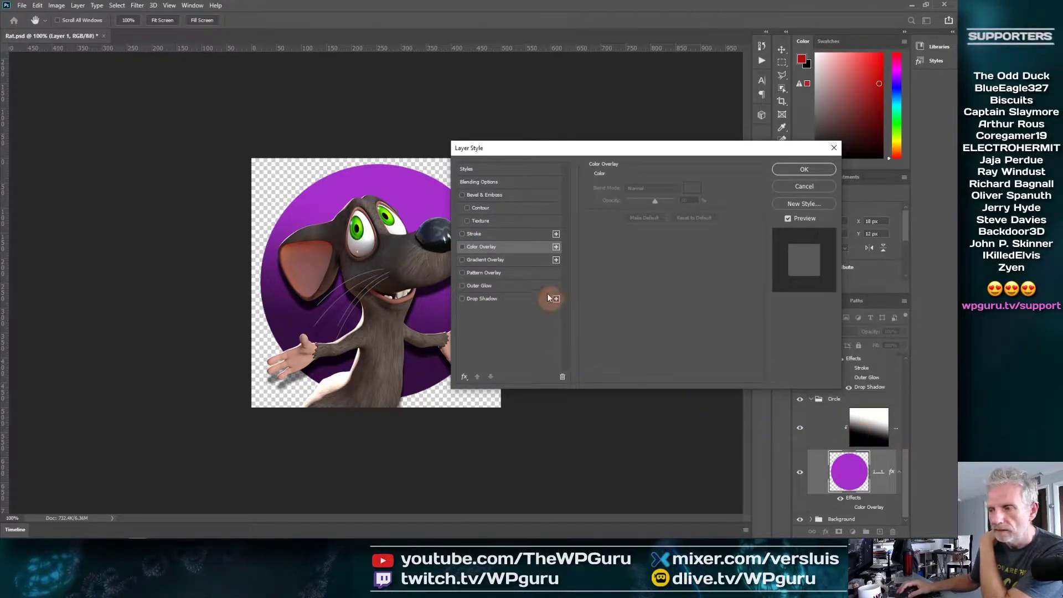
{"action": "left_click", "coordinate": [462, 246]}
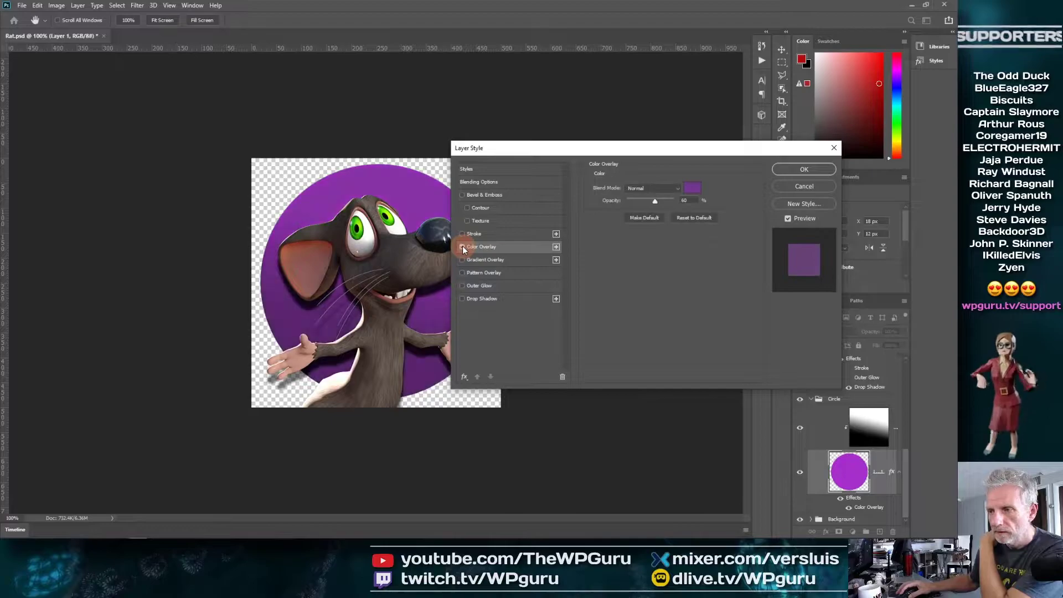
{"action": "left_click", "coordinate": [463, 246]}
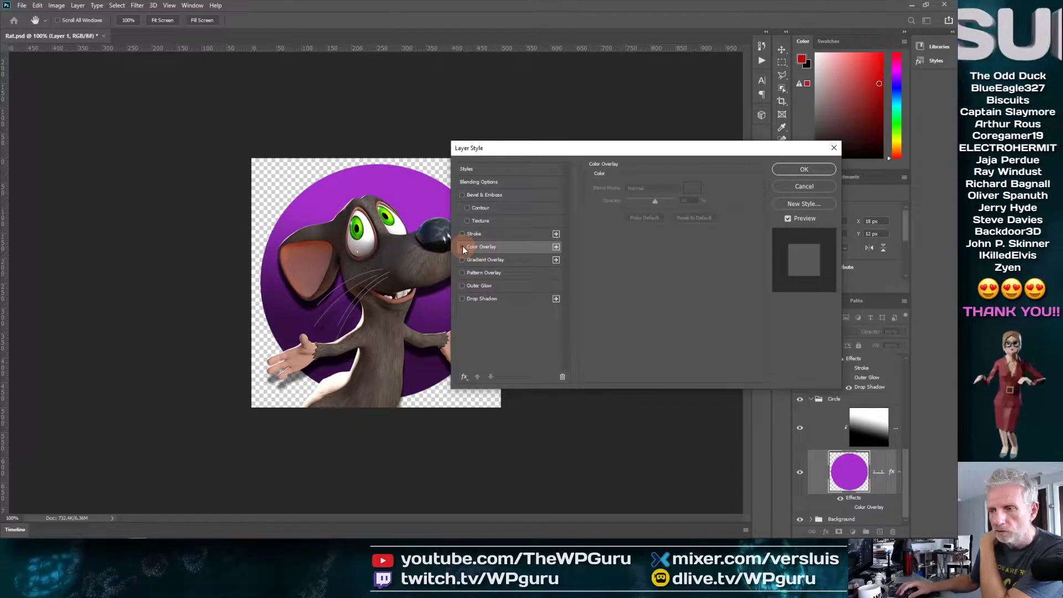
{"action": "left_click", "coordinate": [822, 187]}
Hide the Color Overlay effect on the purple circle layer.
{"action": "left_click", "coordinate": [867, 472]}
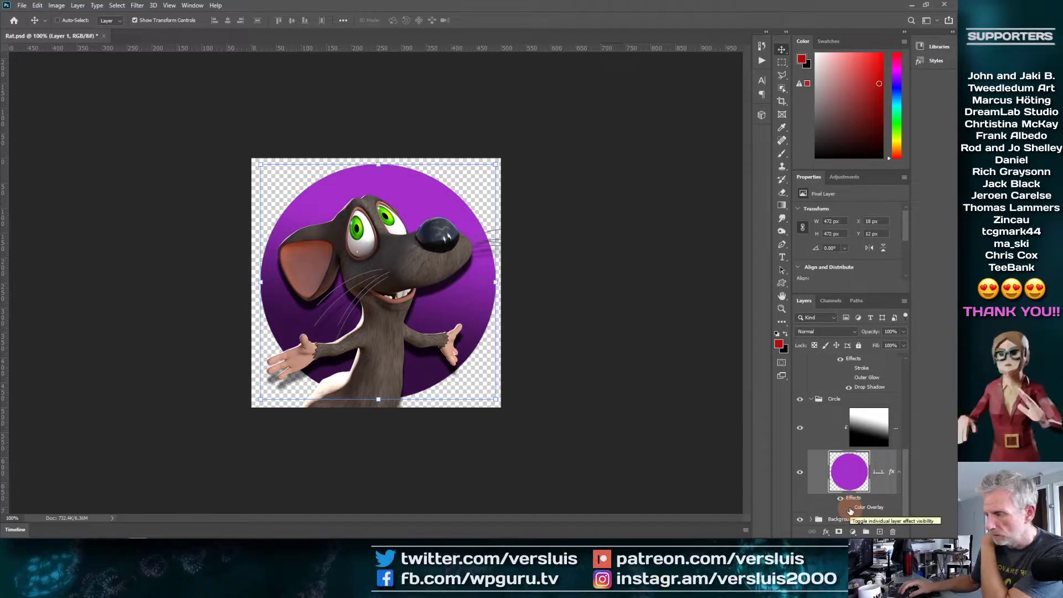
{"action": "left_click", "coordinate": [849, 508]}
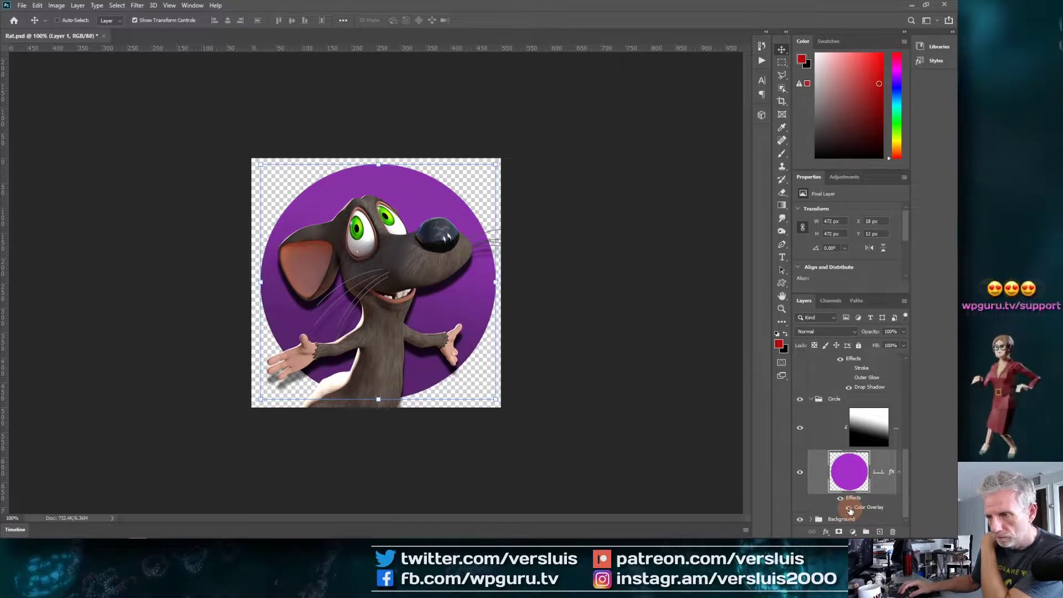
{"action": "left_click", "coordinate": [849, 509]}
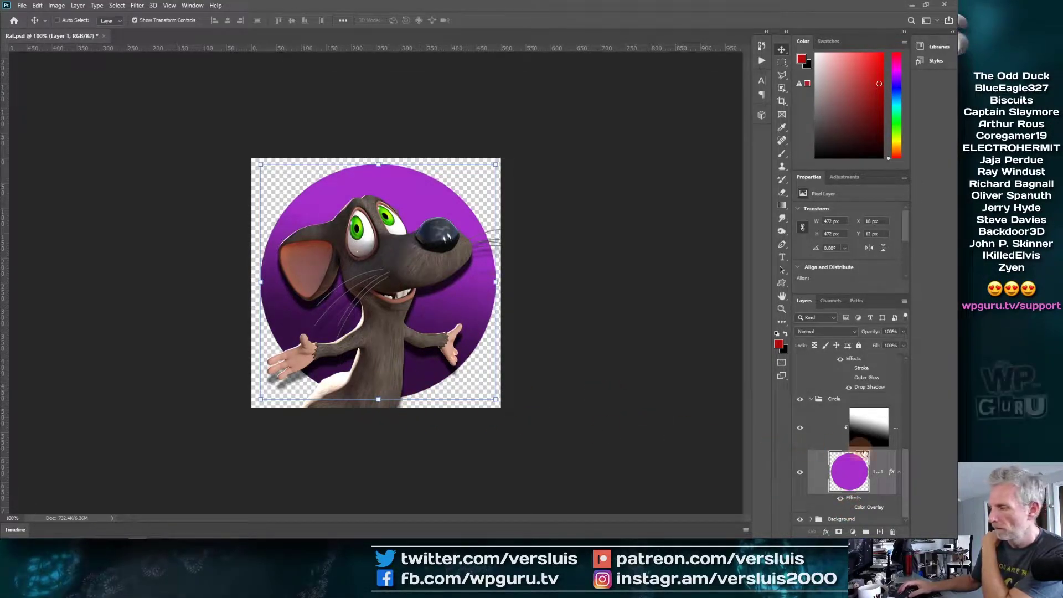
Group the layers Duck v1 and Duck v1 copy as "Ducks" and hide the group.
{"action": "scroll", "coordinate": [860, 451], "scroll_direction": "up", "scroll_amount": 5}
{"action": "scroll", "coordinate": [869, 452], "scroll_direction": "down", "scroll_amount": 5}
{"action": "scroll", "coordinate": [881, 454], "scroll_direction": "up", "scroll_amount": 5}
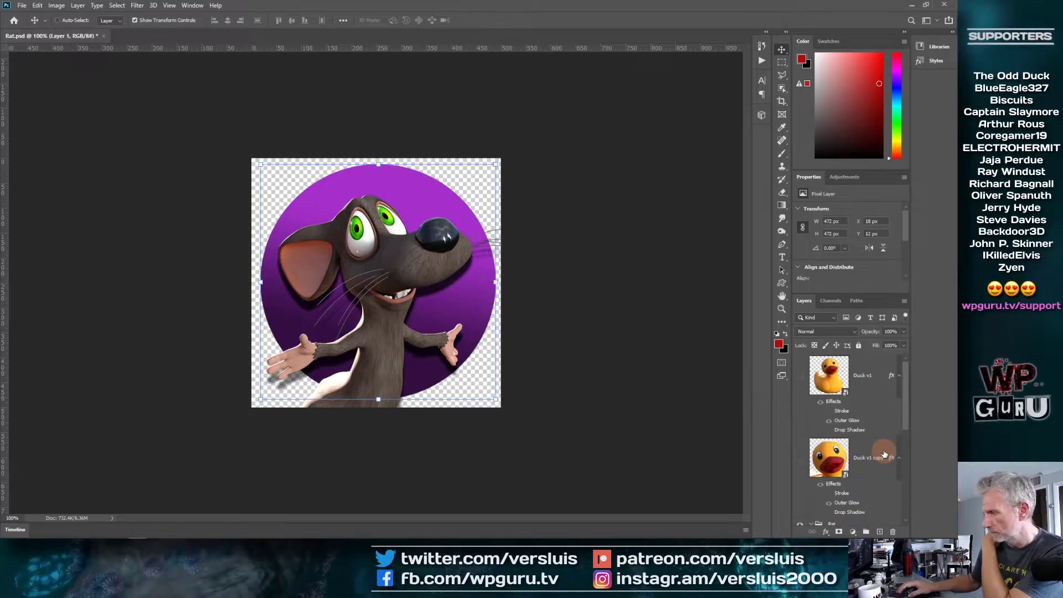
{"action": "left_click", "coordinate": [833, 376]}
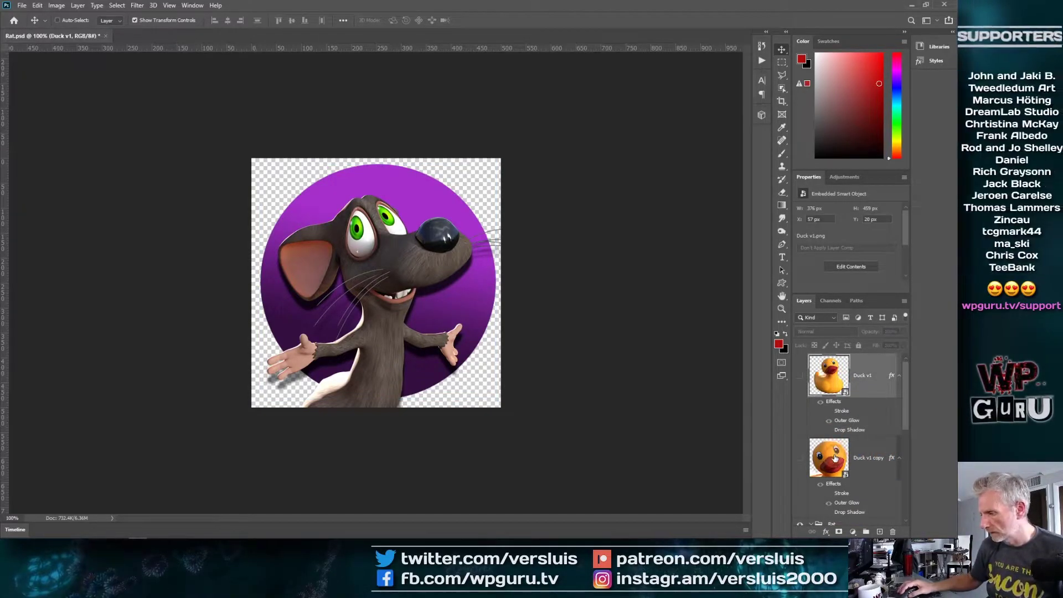
{"action": "left_click", "coordinate": [835, 457], "text": "shift"}
{"action": "left_click_drag", "start_coordinate": [835, 457], "coordinate": [848, 490]}
{"action": "left_click_drag", "start_coordinate": [863, 530], "coordinate": [866, 531]}
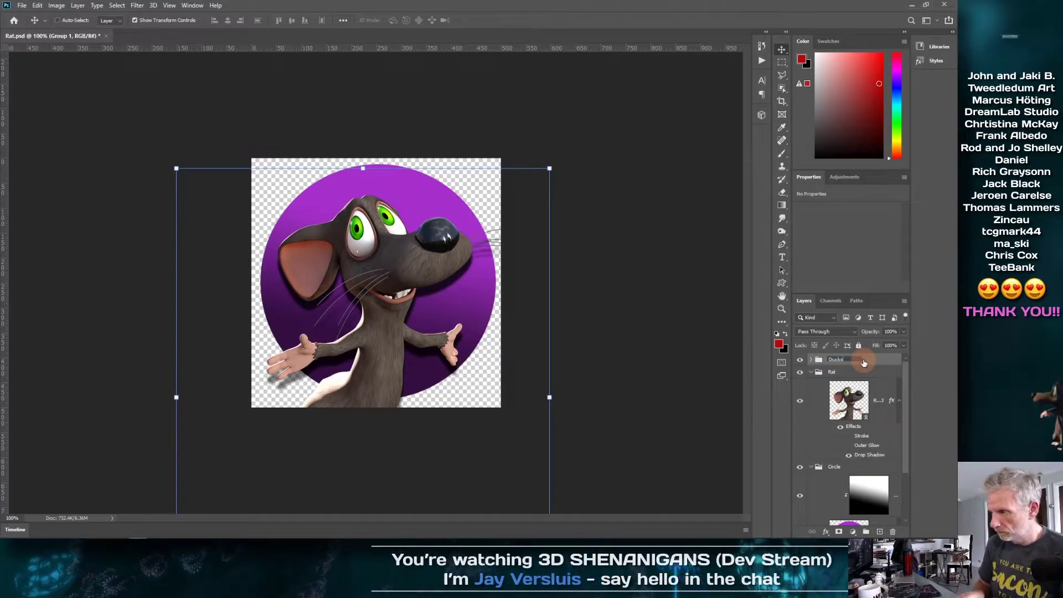
{"action": "left_click", "coordinate": [800, 359]}
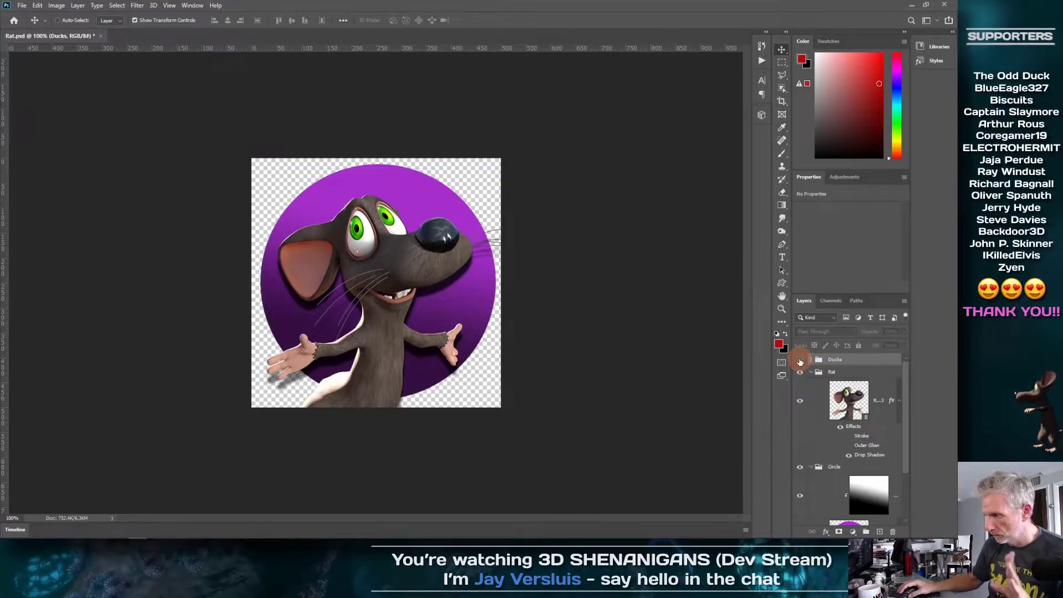
Enable the Stroke effect on the rat layer, with 90% opacity and the Outside position.
{"action": "left_click", "coordinate": [856, 394]}
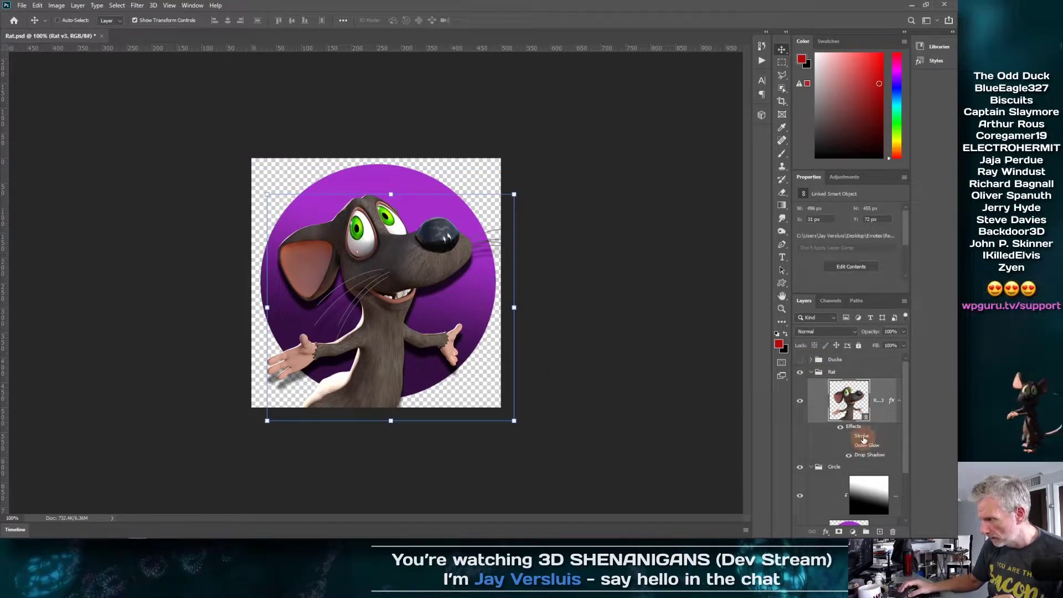
{"action": "left_click", "coordinate": [850, 439]}
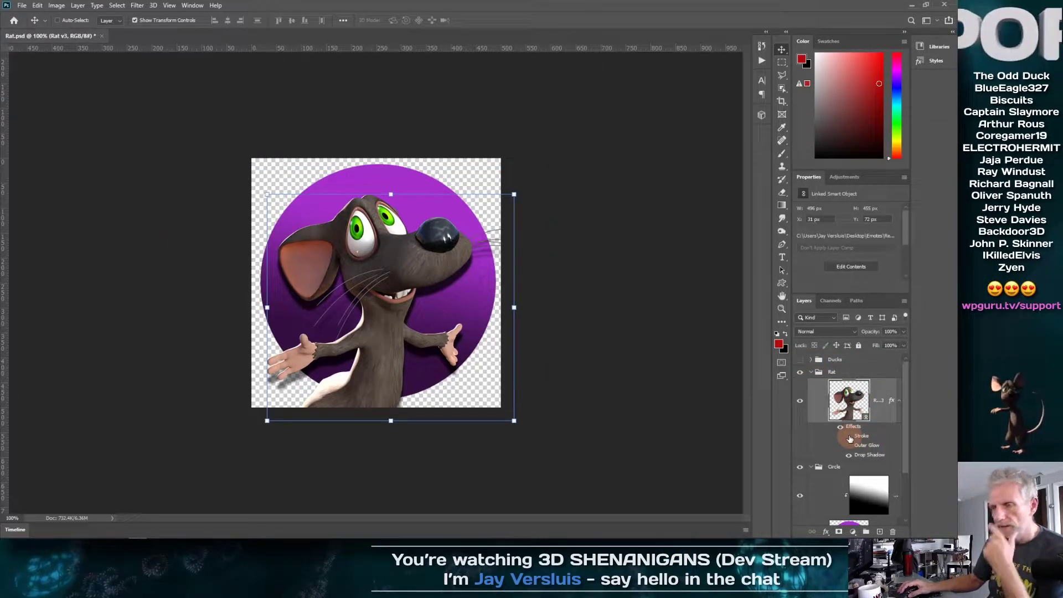
{"action": "left_click", "coordinate": [849, 438]}
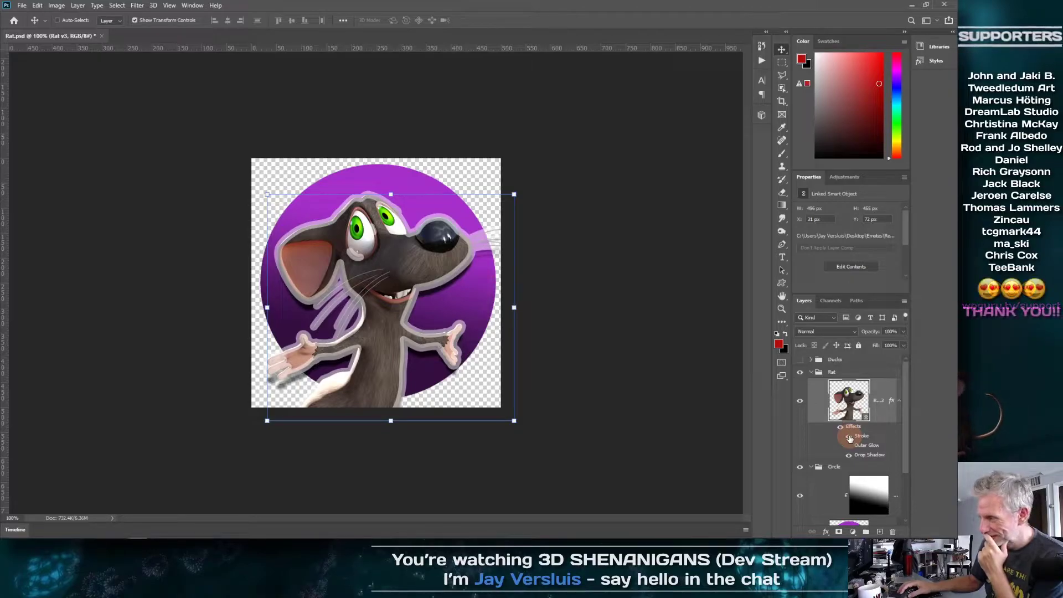
{"action": "double_click", "coordinate": [857, 437]}
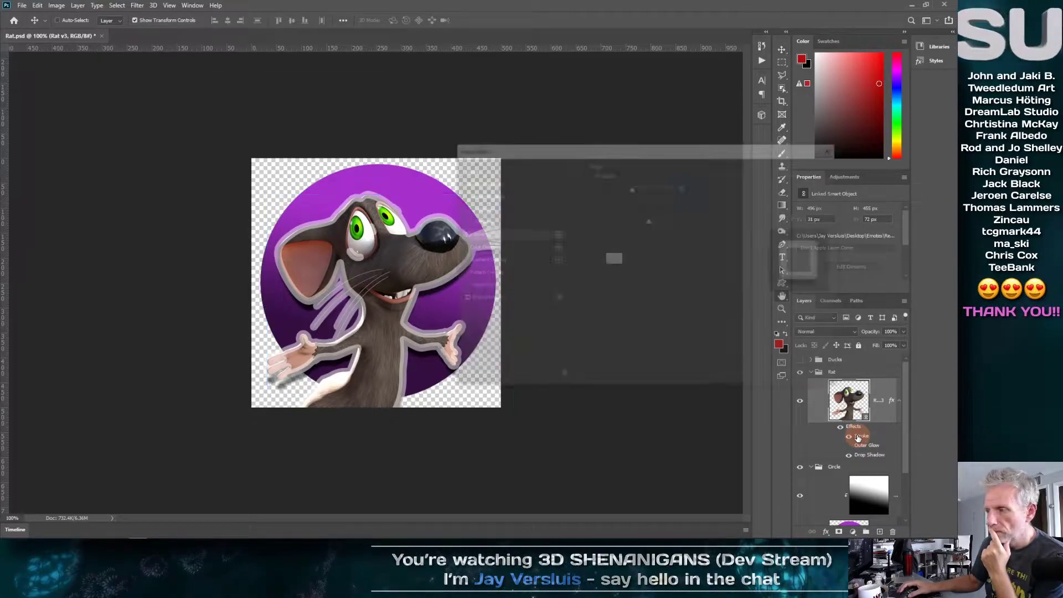
{"action": "left_click_drag", "start_coordinate": [629, 148], "coordinate": [679, 134]}
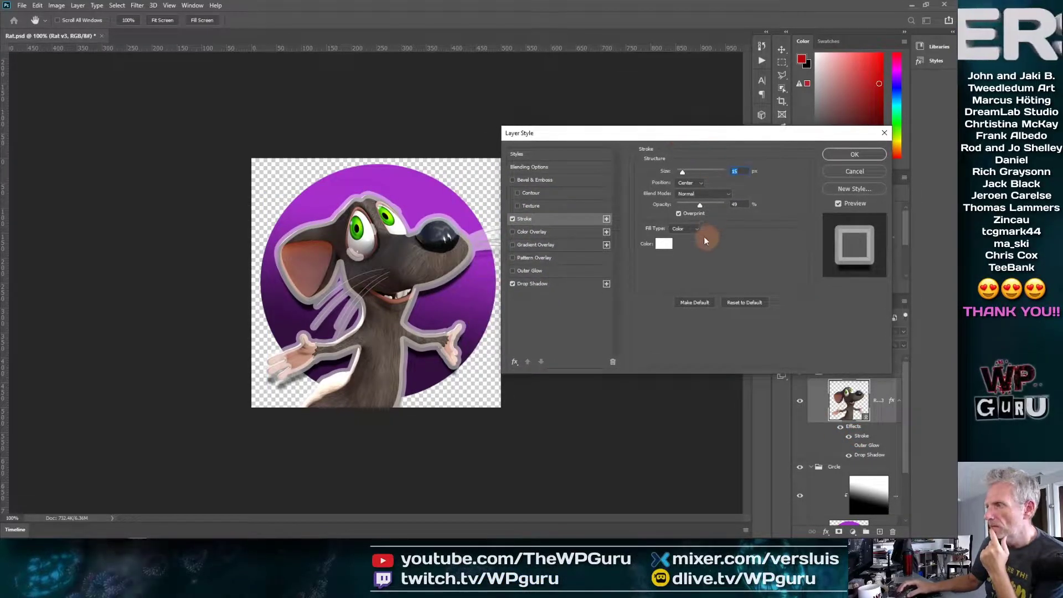
{"action": "left_click_drag", "start_coordinate": [701, 206], "coordinate": [719, 207]}
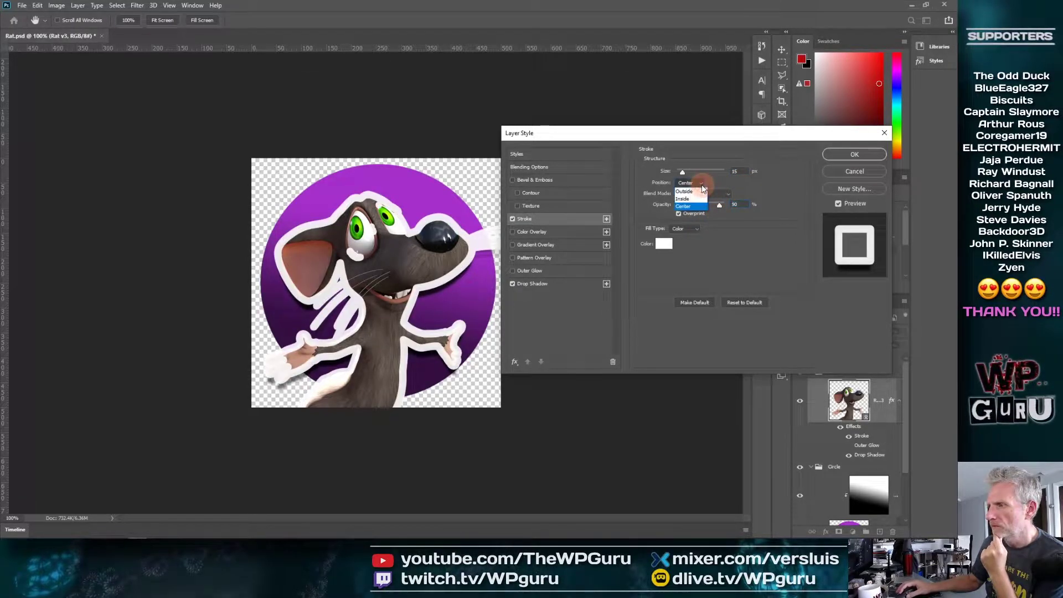
{"action": "left_click", "coordinate": [700, 192]}
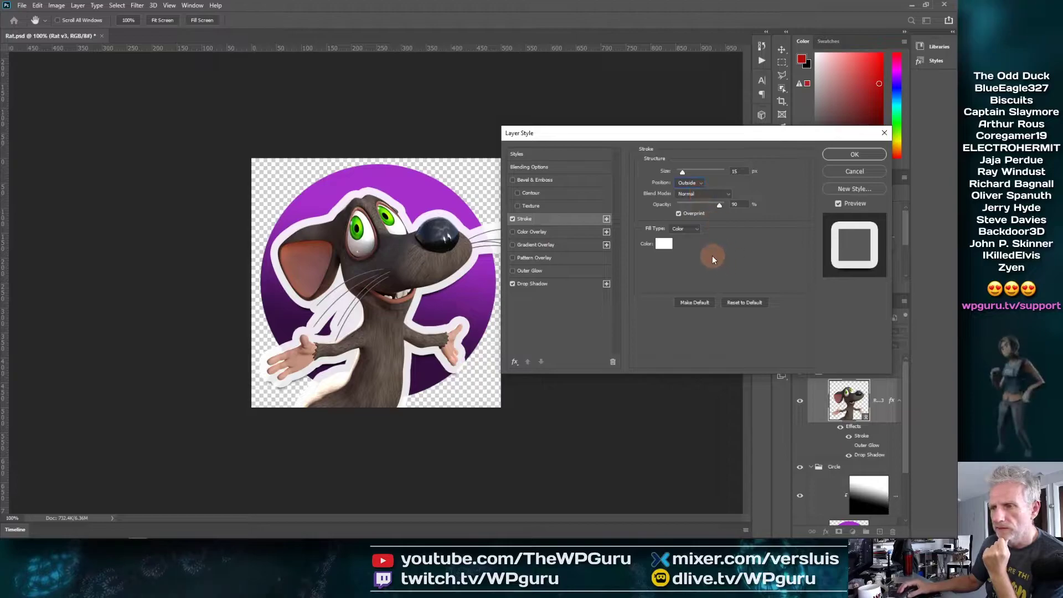
Raise the rat's stroke opacity to 100%, reduce its size to a thin white outline, and apply the layer style.
{"action": "mouse_move", "coordinate": [718, 206]}
{"action": "left_mouse_down"}
{"action": "mouse_move", "coordinate": [705, 208]}
{"action": "mouse_move", "coordinate": [737, 209]}
{"action": "left_mouse_up"}
{"action": "left_click", "coordinate": [696, 261]}
{"action": "left_click_drag", "start_coordinate": [682, 174], "coordinate": [677, 174]}
{"action": "left_click", "coordinate": [858, 137]}
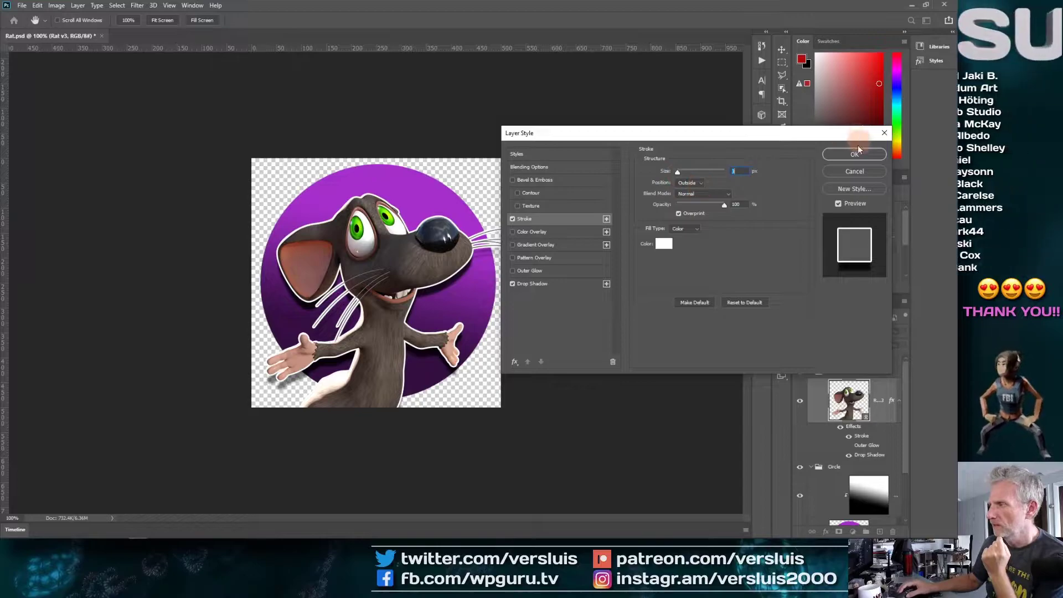
{"action": "left_click", "coordinate": [841, 156]}
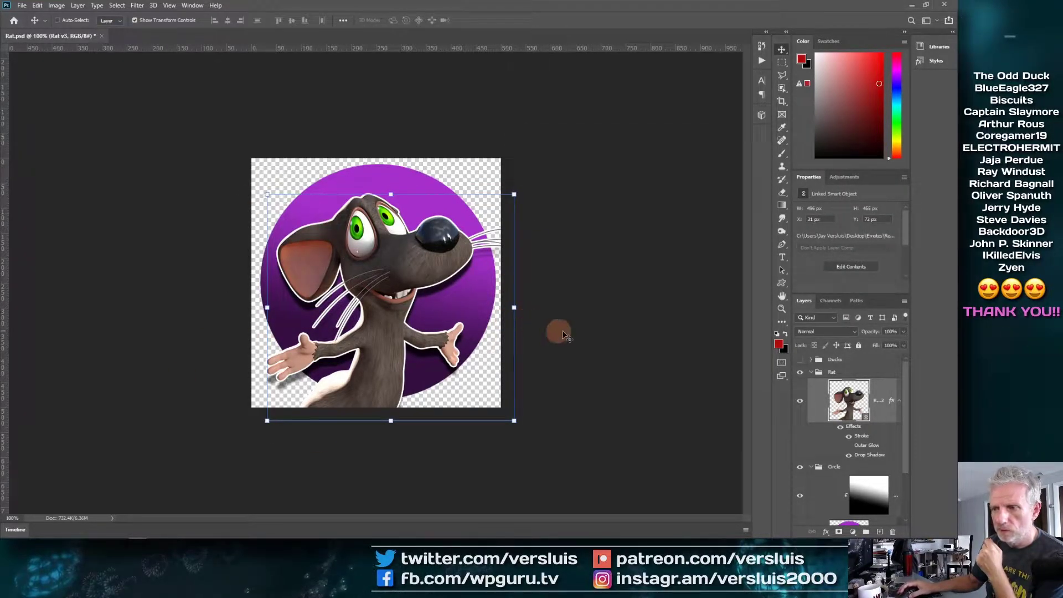
Set the opacity of the rat layer's Stroke effect to 80% and apply the layer style.
{"action": "double_click", "coordinate": [865, 439]}
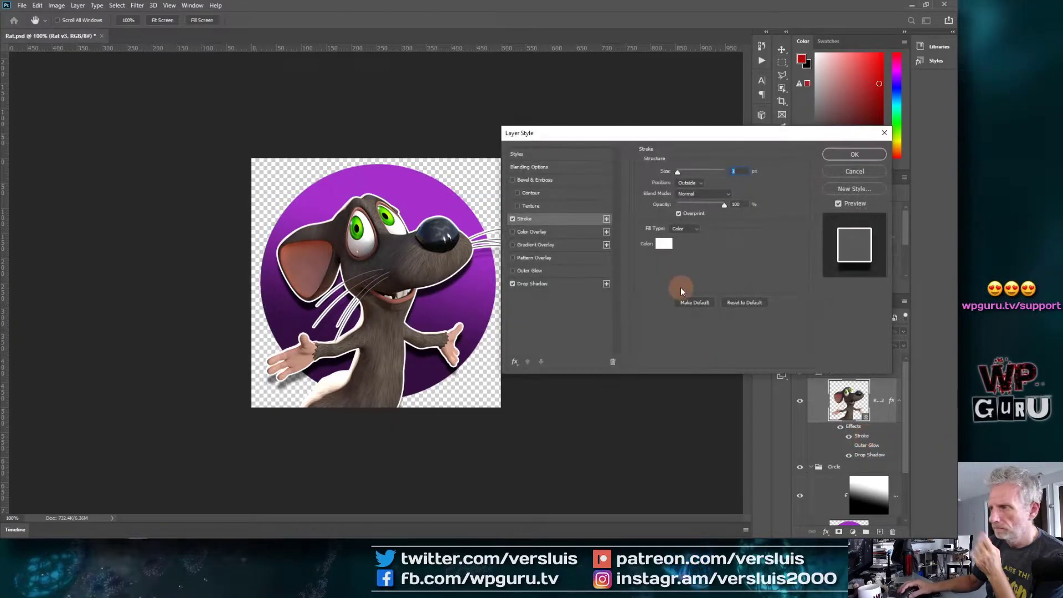
{"action": "left_click", "coordinate": [852, 172]}
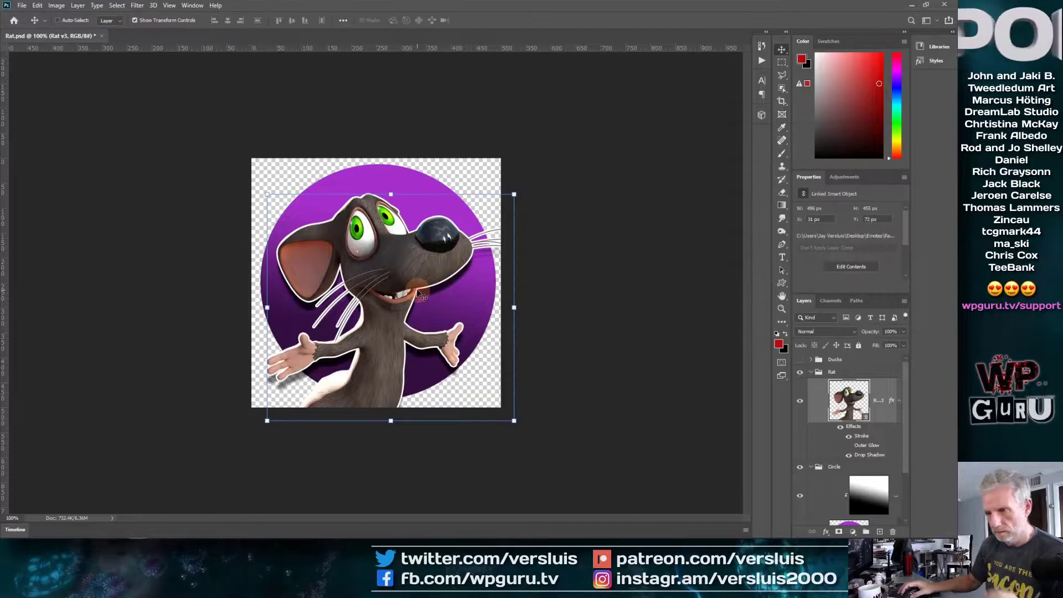
{"action": "scroll", "coordinate": [418, 293], "scroll_direction": "up", "scroll_amount": 4}
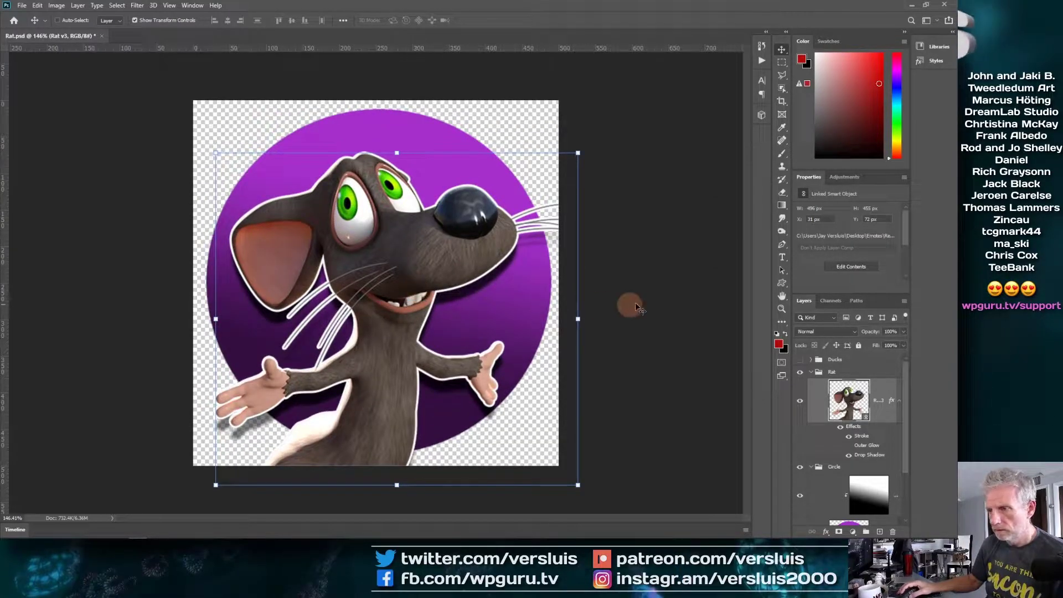
{"action": "left_click", "coordinate": [860, 437]}
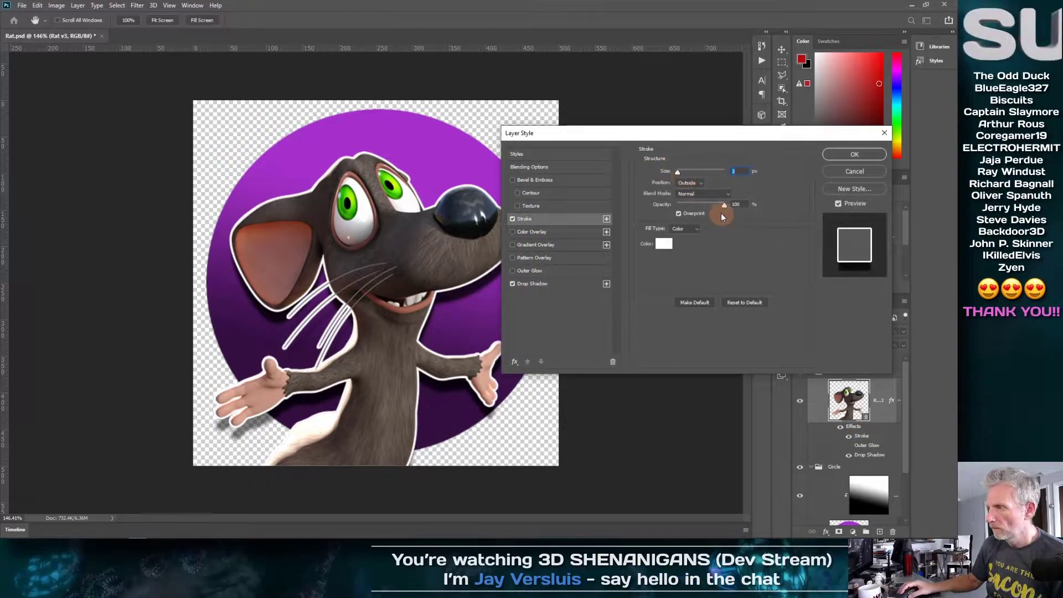
{"action": "left_click_drag", "start_coordinate": [723, 205], "coordinate": [715, 204]}
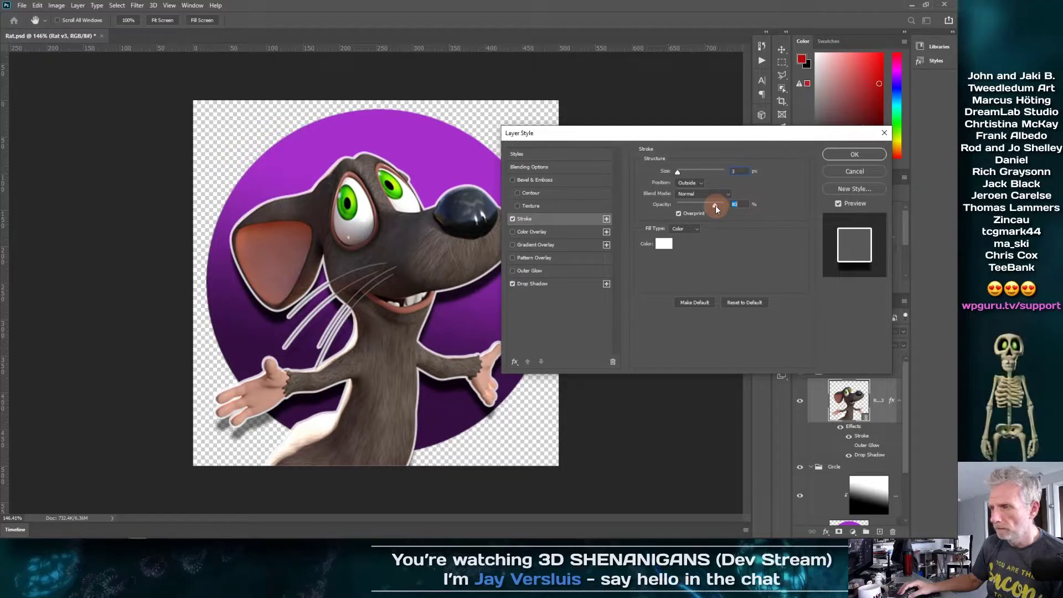
{"action": "left_click", "coordinate": [679, 173]}
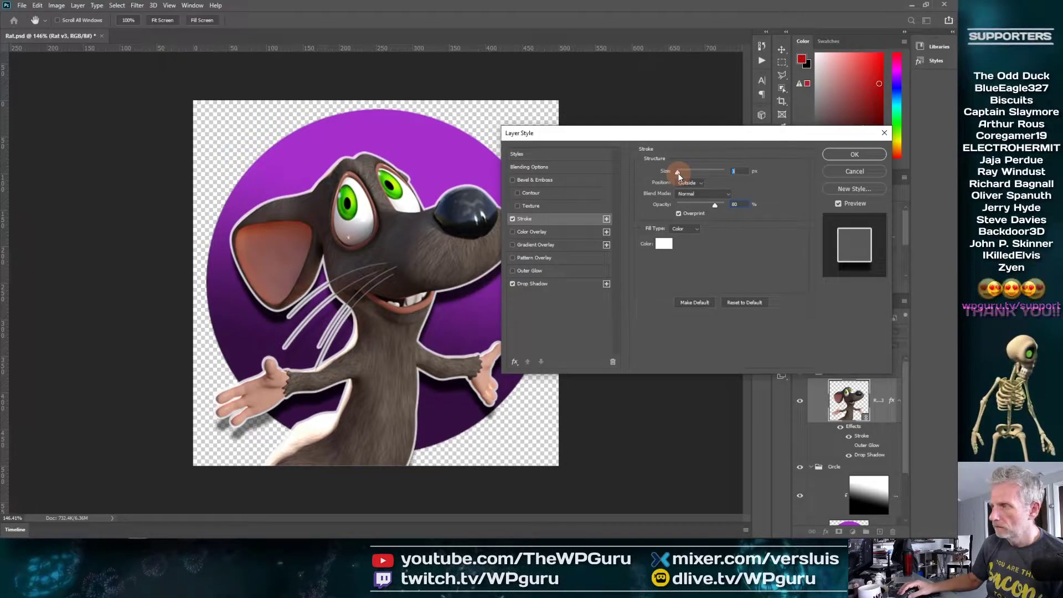
{"action": "left_click", "coordinate": [855, 153]}
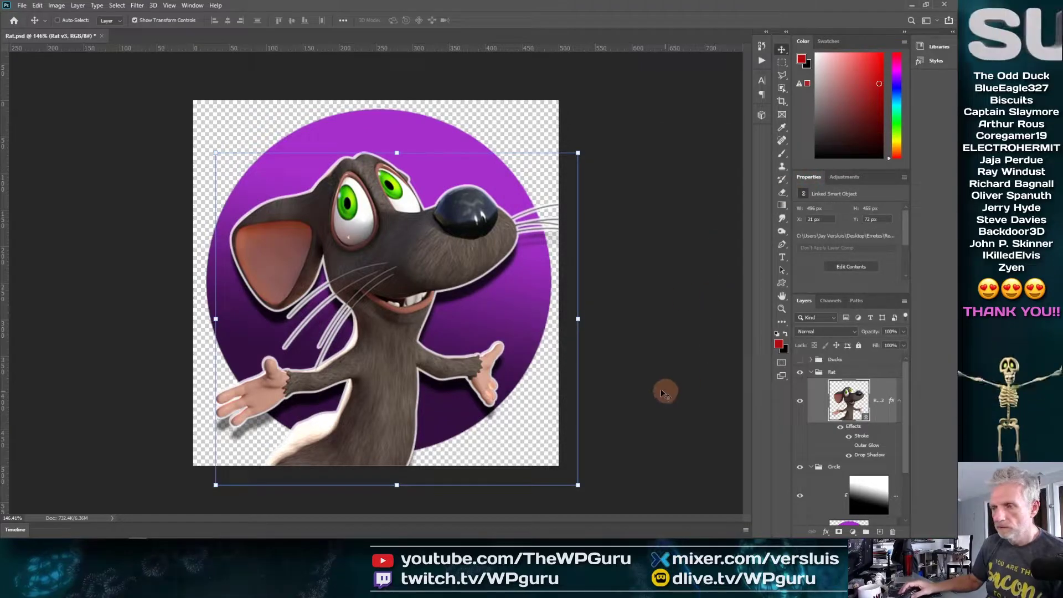
Examine the softened outline around the rat's hands, whiskers and body at several magnifications.
{"action": "scroll", "coordinate": [568, 354], "scroll_direction": "down", "scroll_amount": 2}
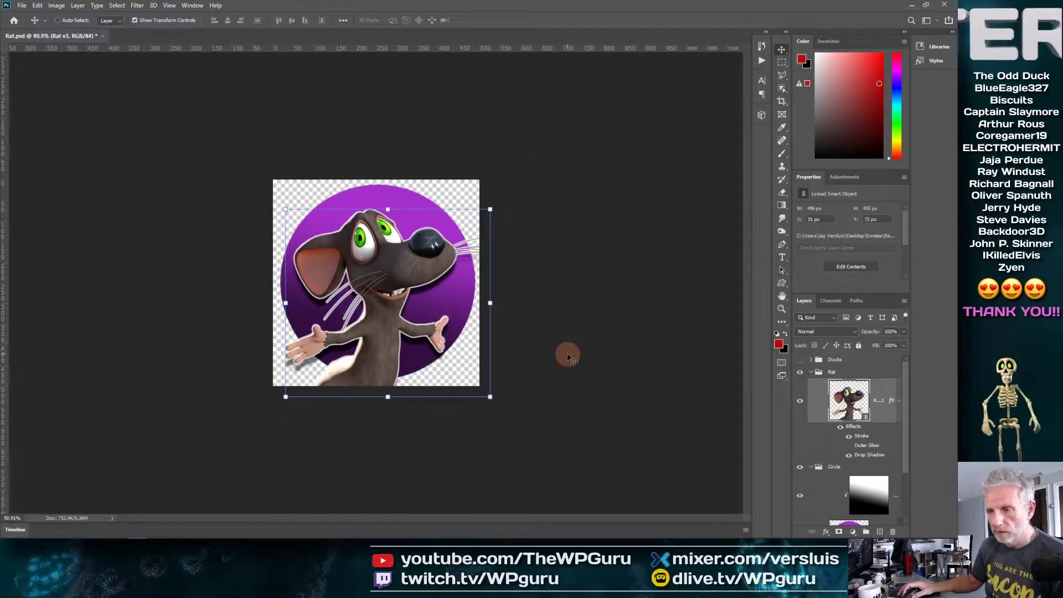
{"action": "scroll", "coordinate": [564, 352], "scroll_direction": "up", "scroll_amount": 5}
{"action": "scroll", "coordinate": [565, 353], "scroll_direction": "down", "scroll_amount": 2}
{"action": "scroll", "coordinate": [565, 352], "scroll_direction": "up", "scroll_amount": 2}
{"action": "scroll", "coordinate": [565, 352], "scroll_direction": "down", "scroll_amount": 2}
{"action": "scroll", "coordinate": [565, 353], "scroll_direction": "up", "scroll_amount": 2}
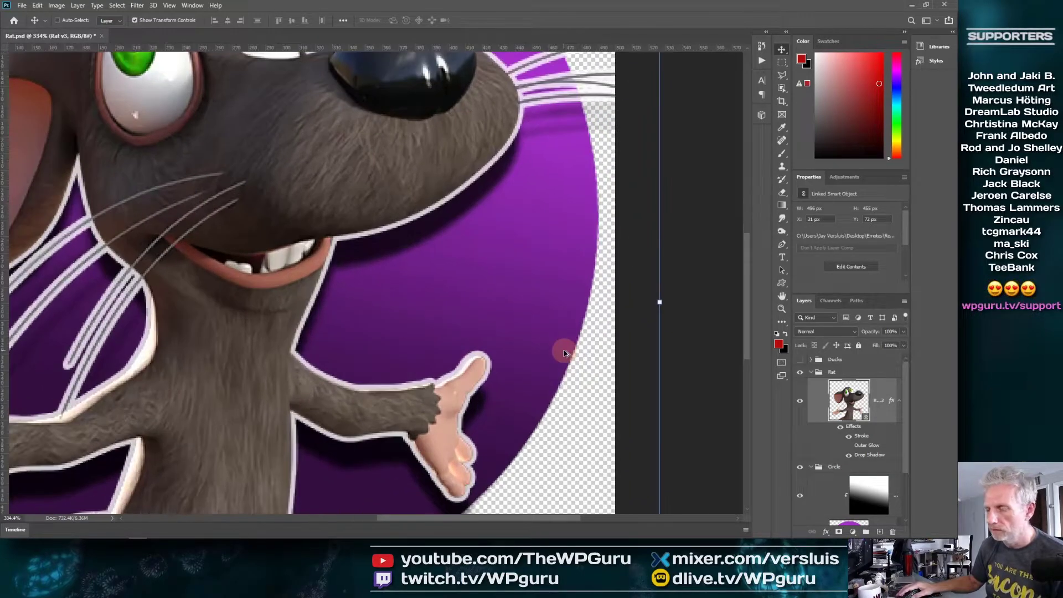
{"action": "scroll", "coordinate": [564, 352], "scroll_direction": "down", "scroll_amount": 4}
{"action": "scroll", "coordinate": [565, 353], "scroll_direction": "down", "scroll_amount": 2}
{"action": "scroll", "coordinate": [565, 352], "scroll_direction": "up", "scroll_amount": 2}
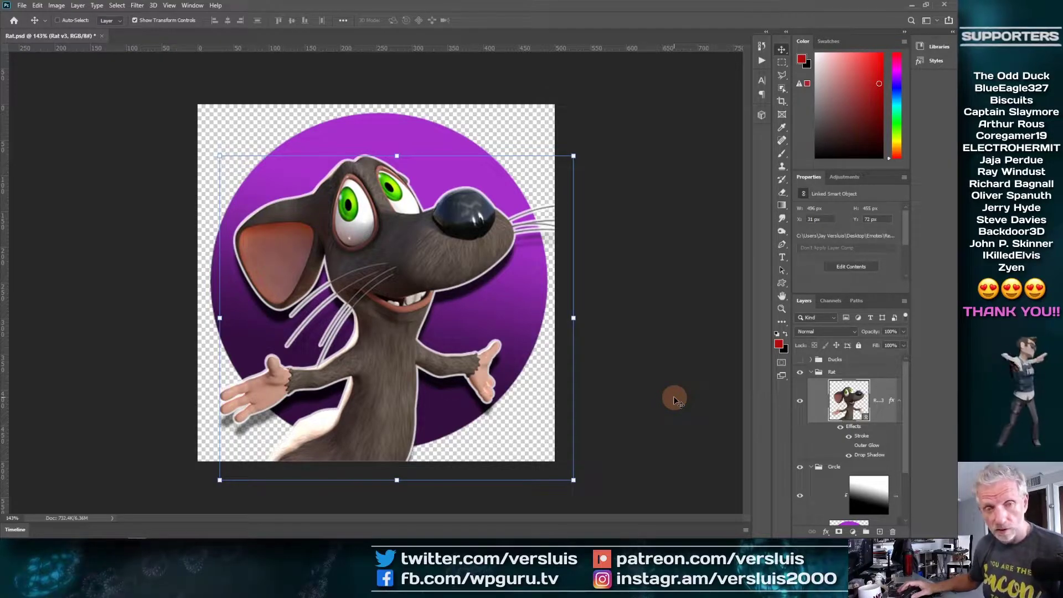
Switch to the DAZ Studio render window and choose the Renders folder inside Desktop's Emotes folder as the save location.
{"action": "key", "text": "alt+Tab"}
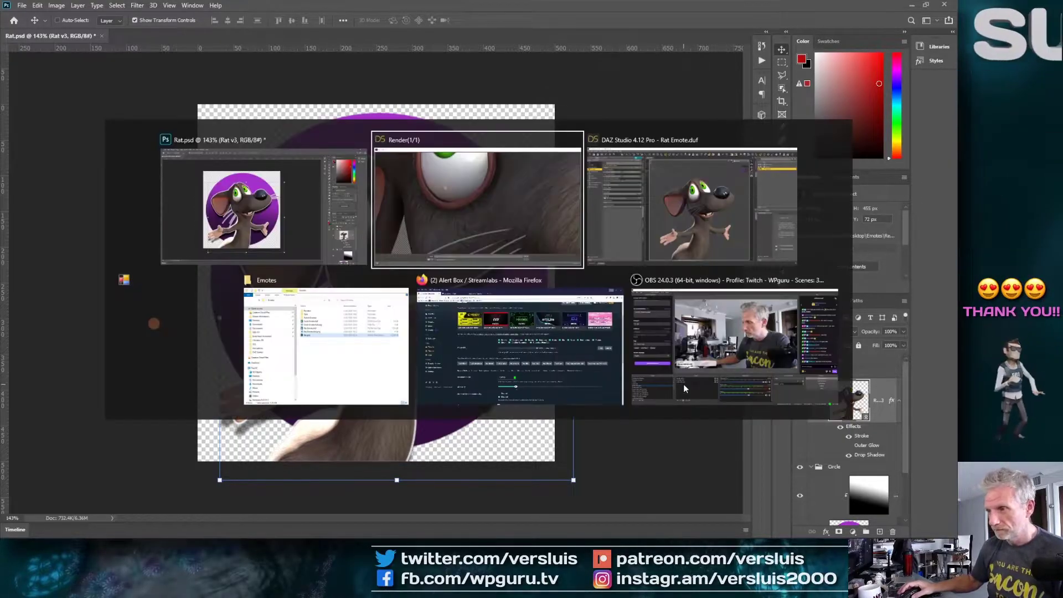
{"action": "key", "text": "alt+Tab"}
{"action": "key", "text": "alt+Tab"}
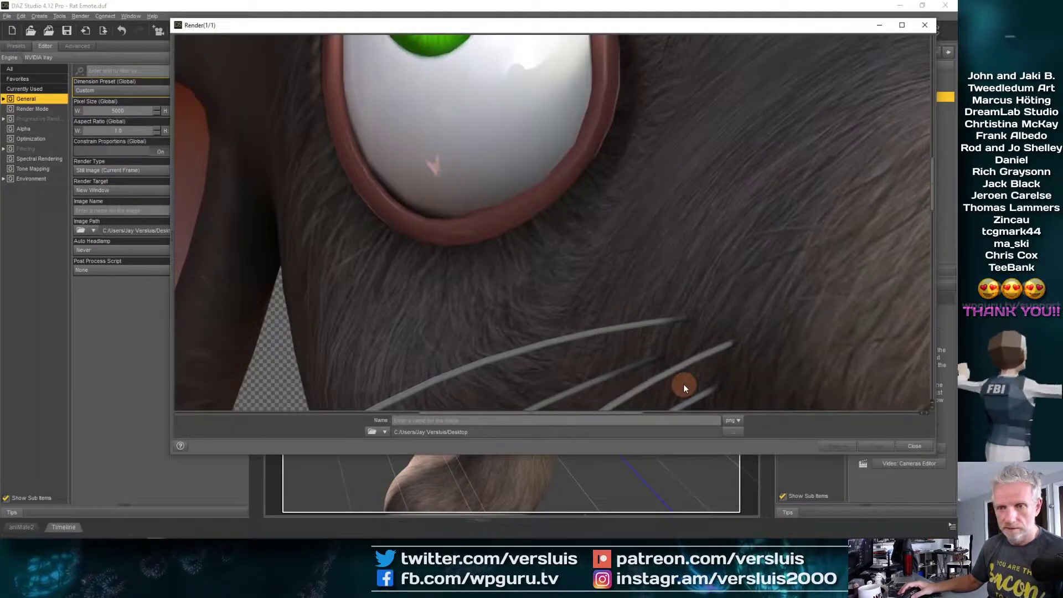
{"action": "left_click", "coordinate": [734, 432]}
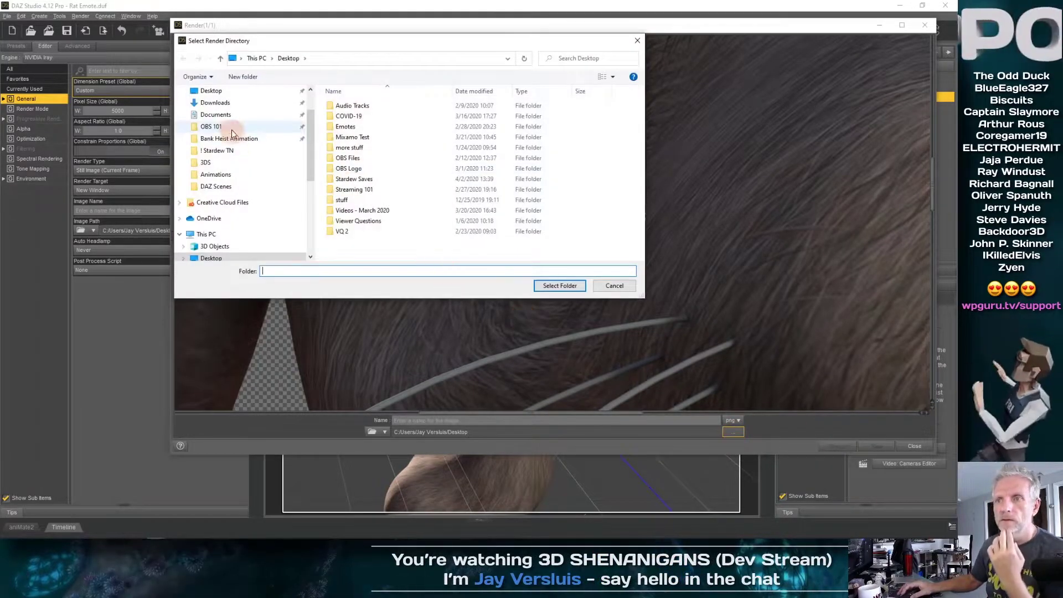
{"action": "left_click", "coordinate": [213, 91]}
{"action": "left_click", "coordinate": [345, 127]}
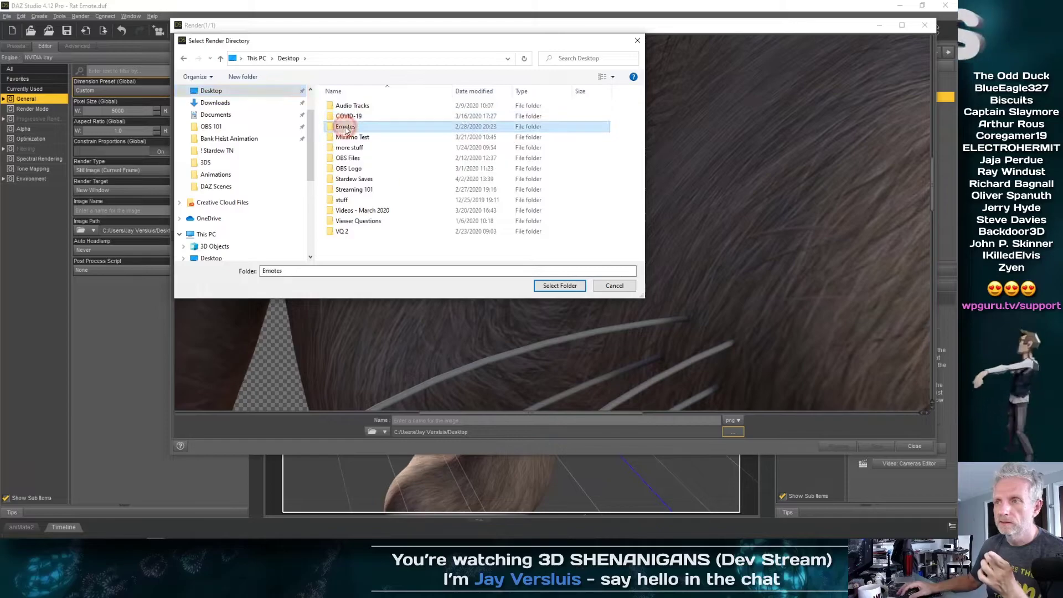
{"action": "double_click", "coordinate": [346, 128]}
{"action": "double_click", "coordinate": [364, 105]}
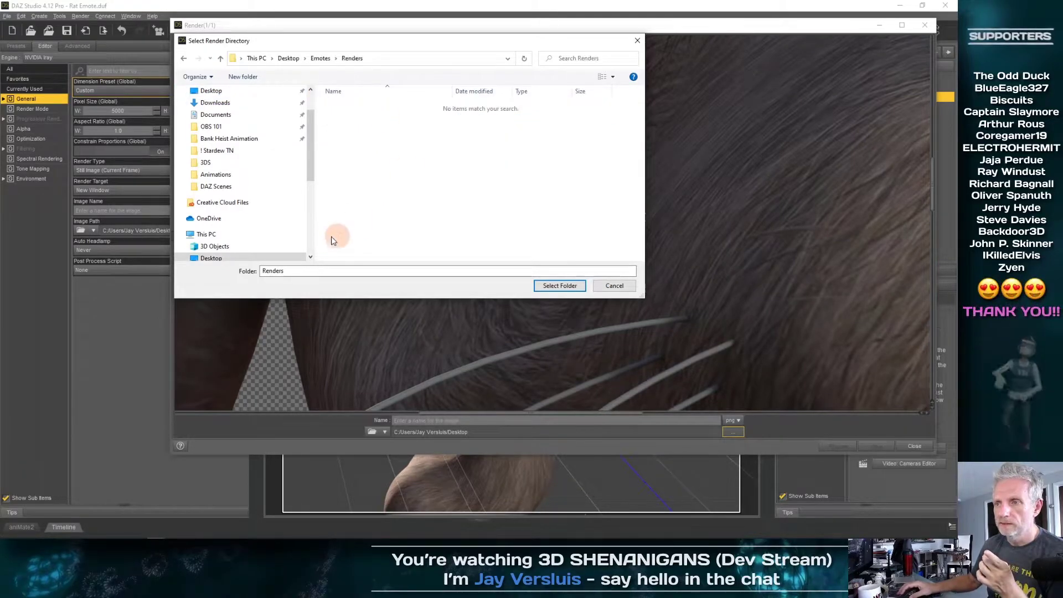
{"action": "left_click", "coordinate": [560, 286]}
Save the finished render as a PNG named "Mouse for Mug" and dismiss the browser window.
{"action": "left_click", "coordinate": [501, 421]}
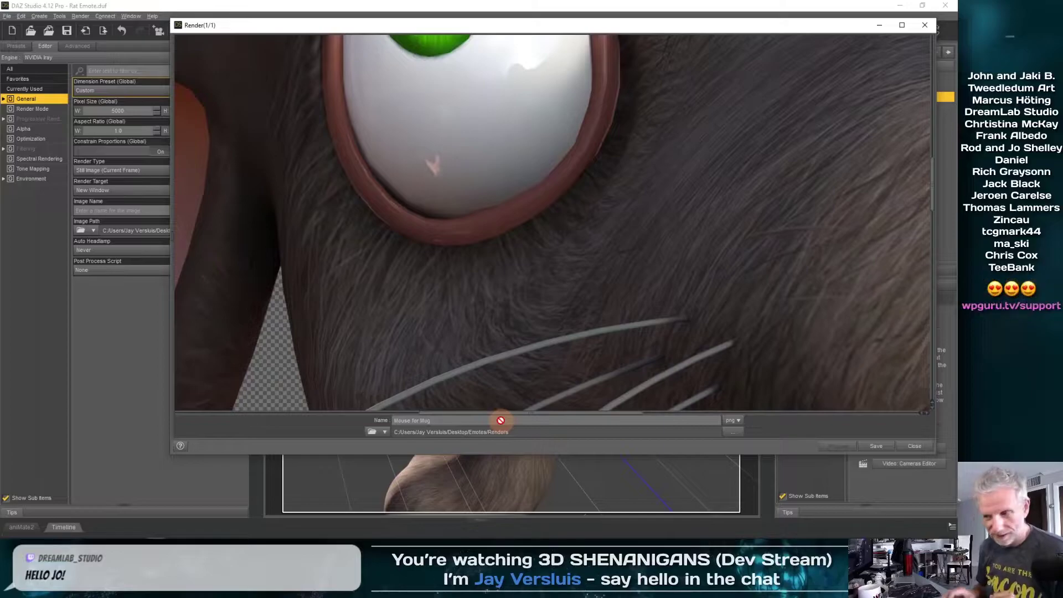
{"action": "left_click", "coordinate": [878, 446]}
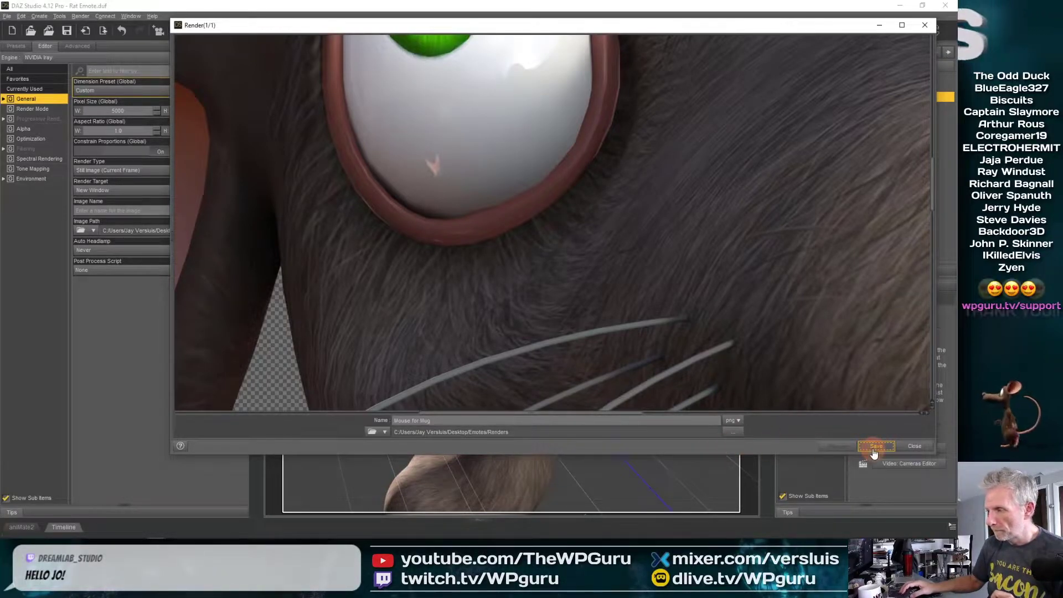
{"action": "left_click", "coordinate": [876, 446]}
{"action": "left_click", "coordinate": [873, 449]}
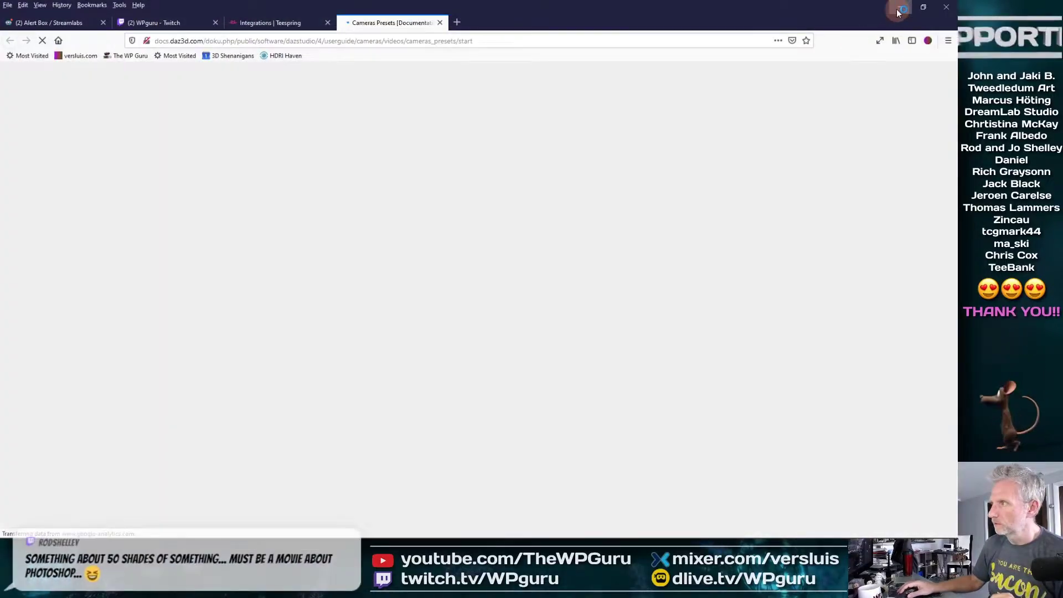
{"action": "left_click", "coordinate": [899, 8]}
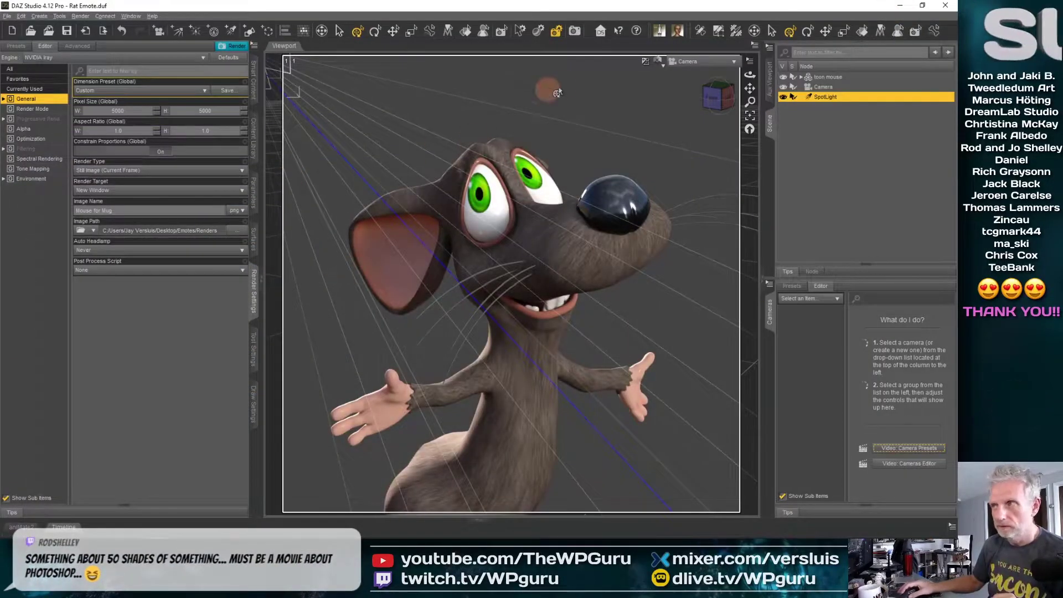
Change the viewport's draw style to Texture Shaded.
{"action": "left_click", "coordinate": [658, 60]}
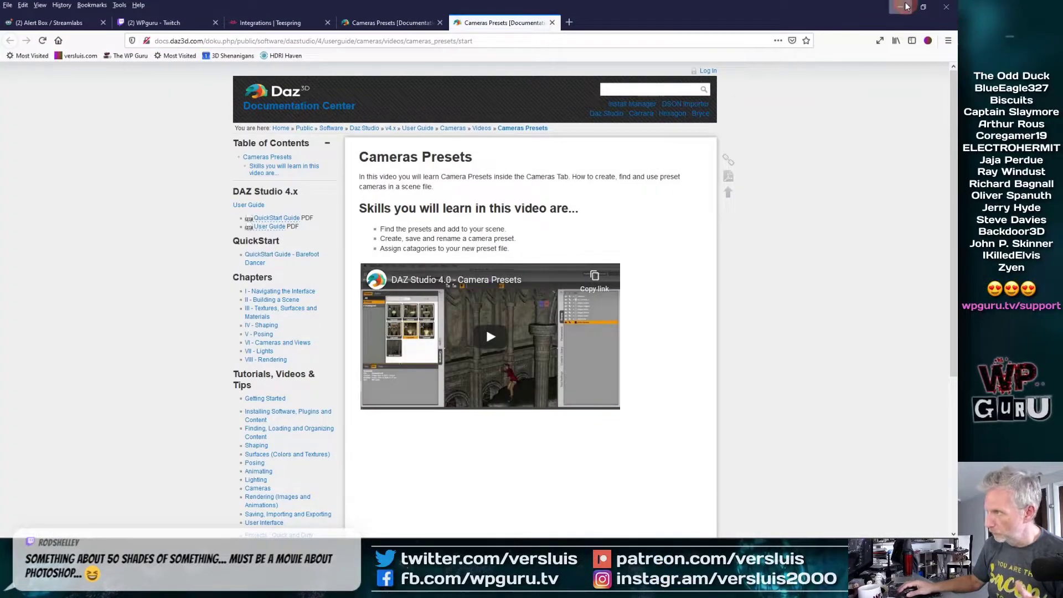
{"action": "left_click", "coordinate": [905, 7]}
{"action": "left_click", "coordinate": [661, 61]}
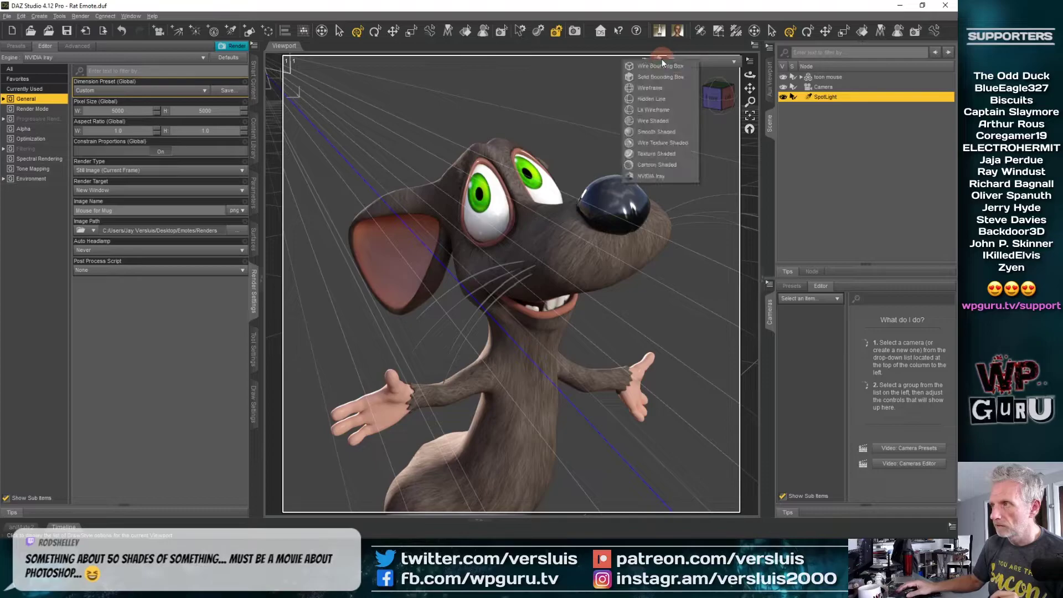
{"action": "left_click", "coordinate": [658, 151]}
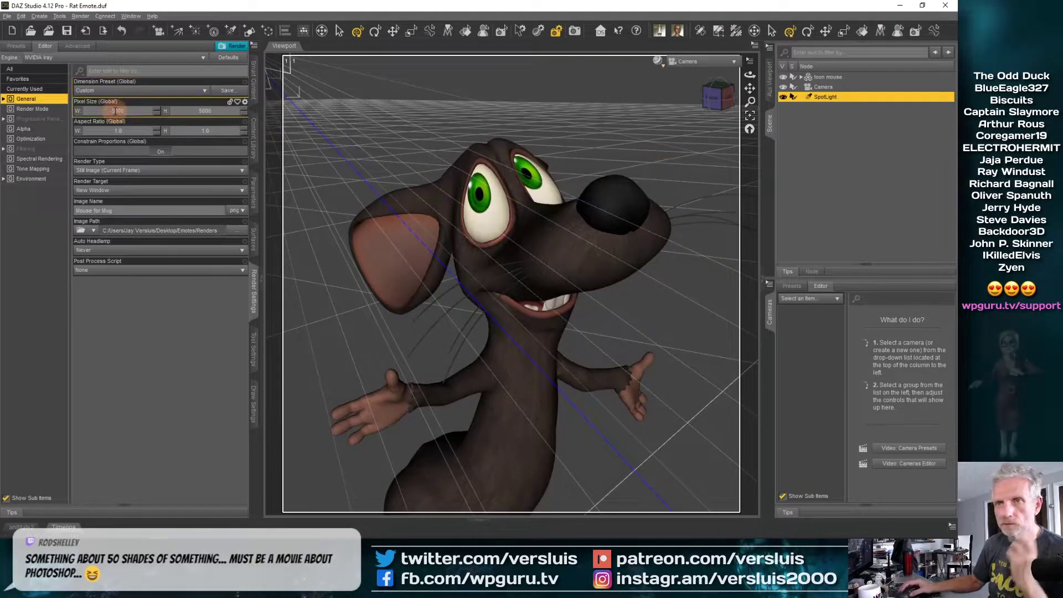
Save the scene as a new DUF file named "Mouse for Mug" in the Desktop's Emotes folder.
{"action": "left_click", "coordinate": [7, 16]}
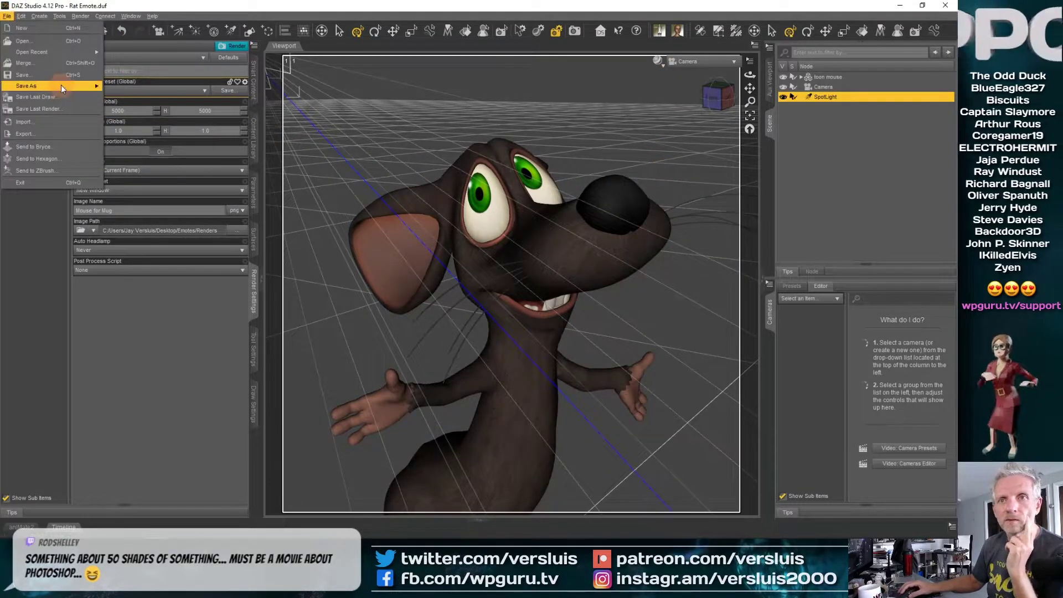
{"action": "mouse_move", "coordinate": [61, 85]}
{"action": "left_click", "coordinate": [154, 87]}
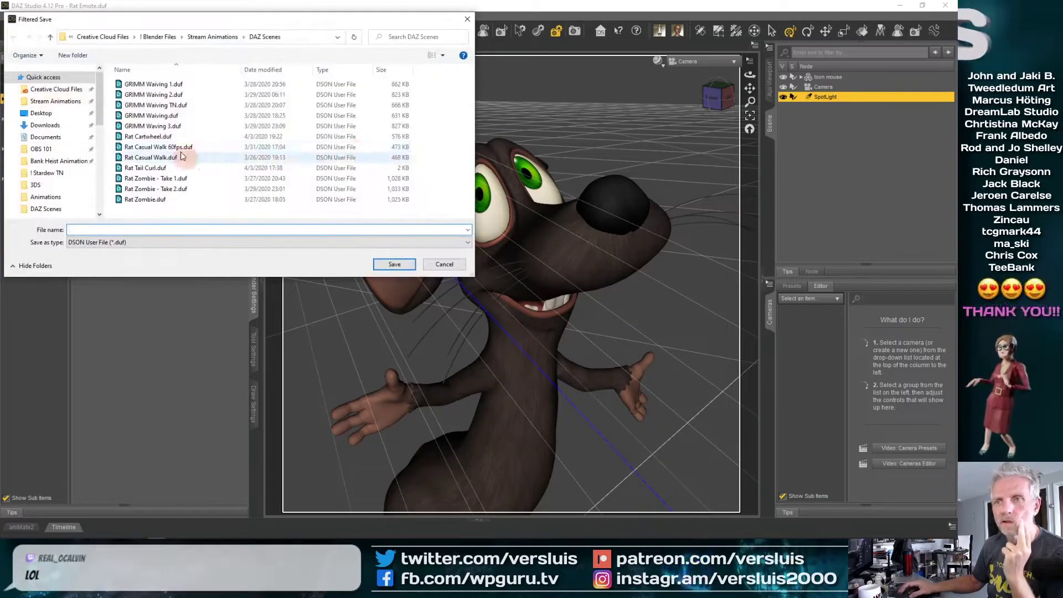
{"action": "left_click", "coordinate": [39, 113]}
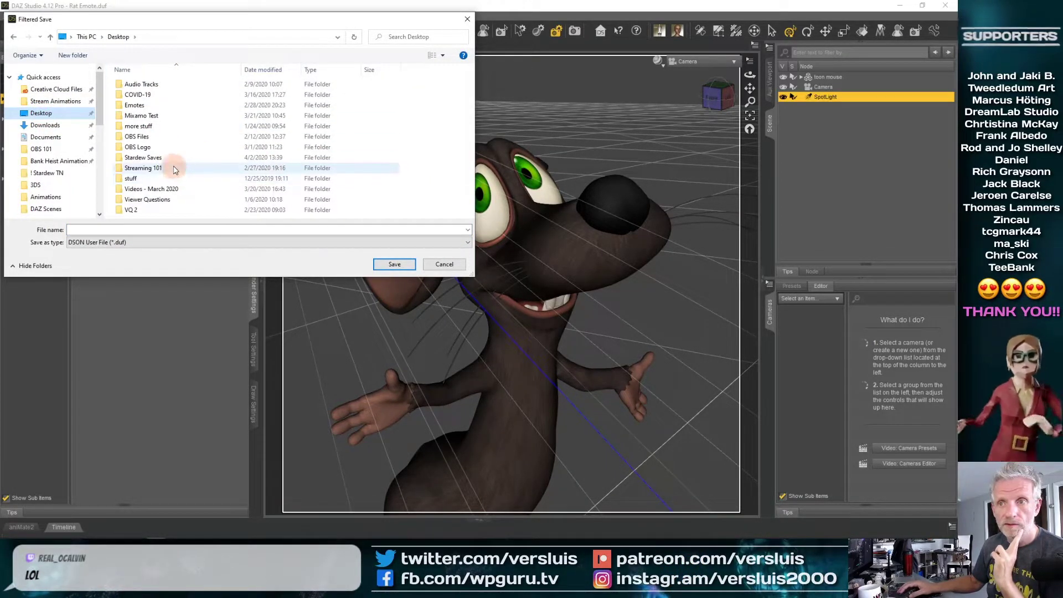
{"action": "double_click", "coordinate": [139, 106]}
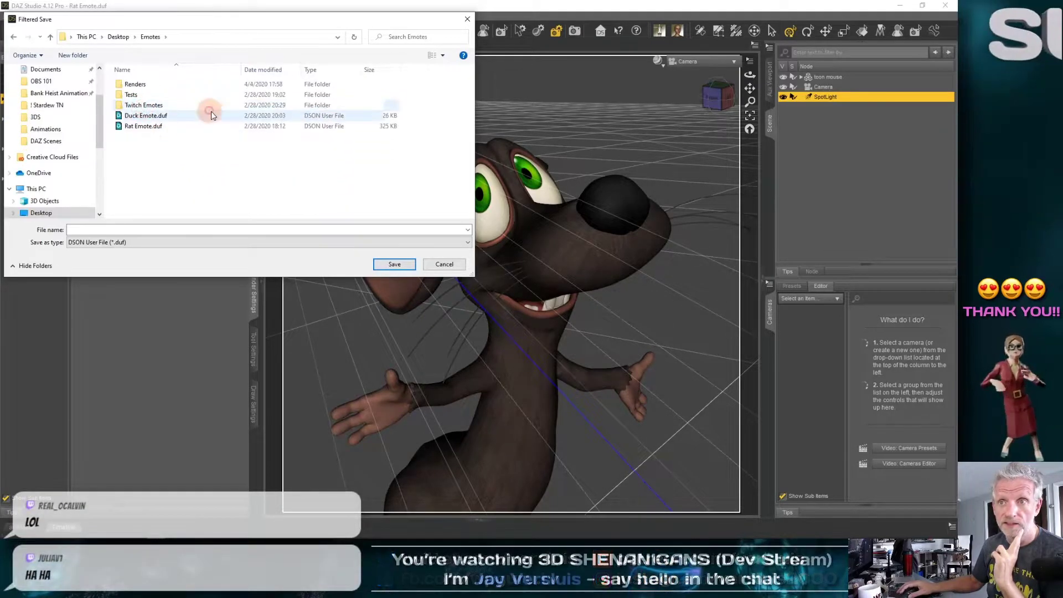
{"action": "left_click", "coordinate": [143, 231]}
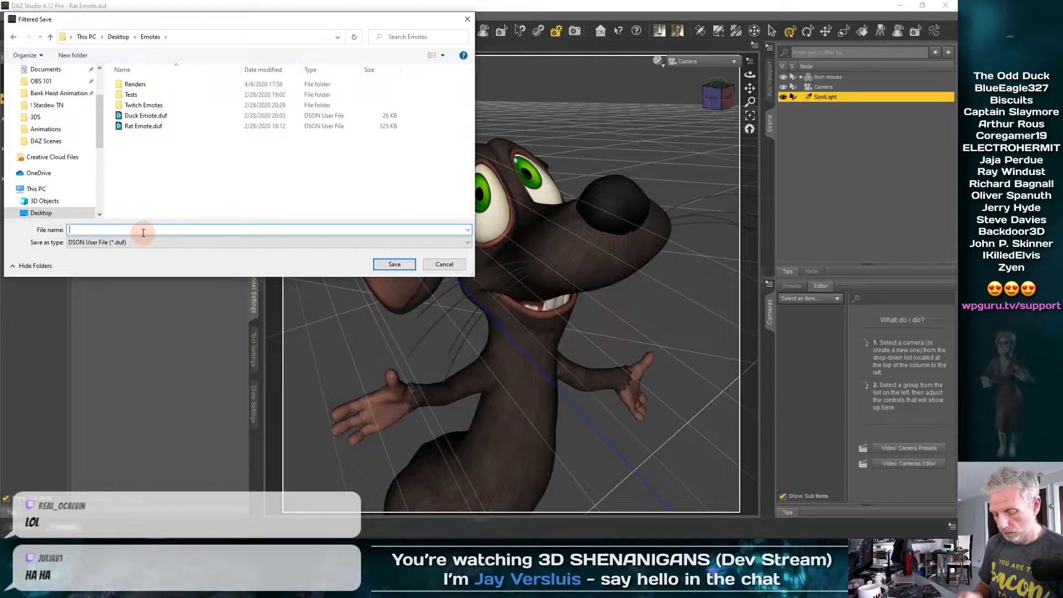
{"action": "type", "text": "Mouse "}
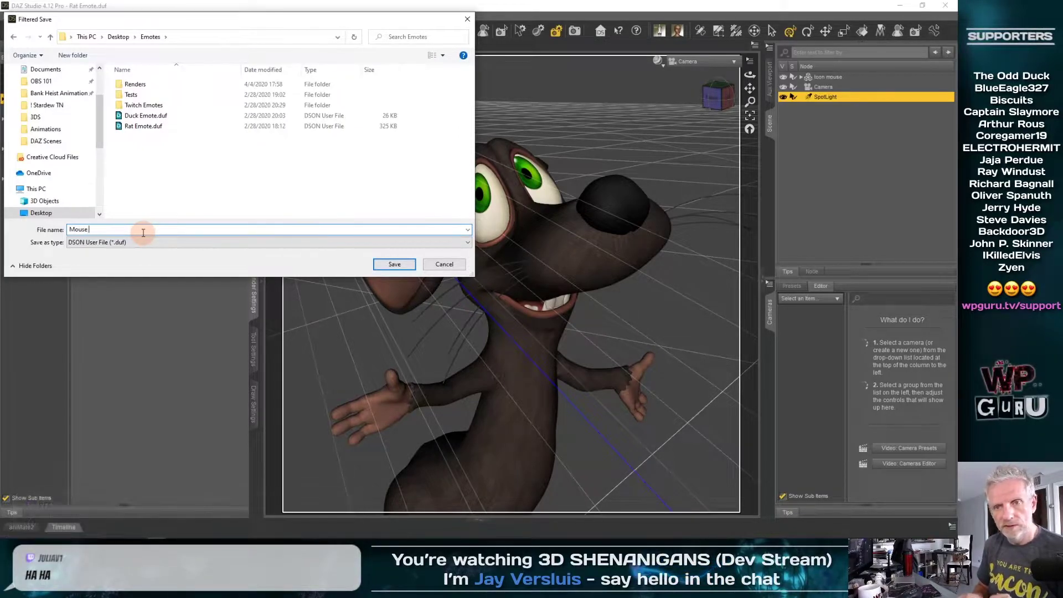
{"action": "type", "text": "fopr Mug"}
{"action": "key", "text": "Left"}
{"action": "key", "text": "Left"}
{"action": "key", "text": "Left"}
{"action": "key", "text": "Left"}
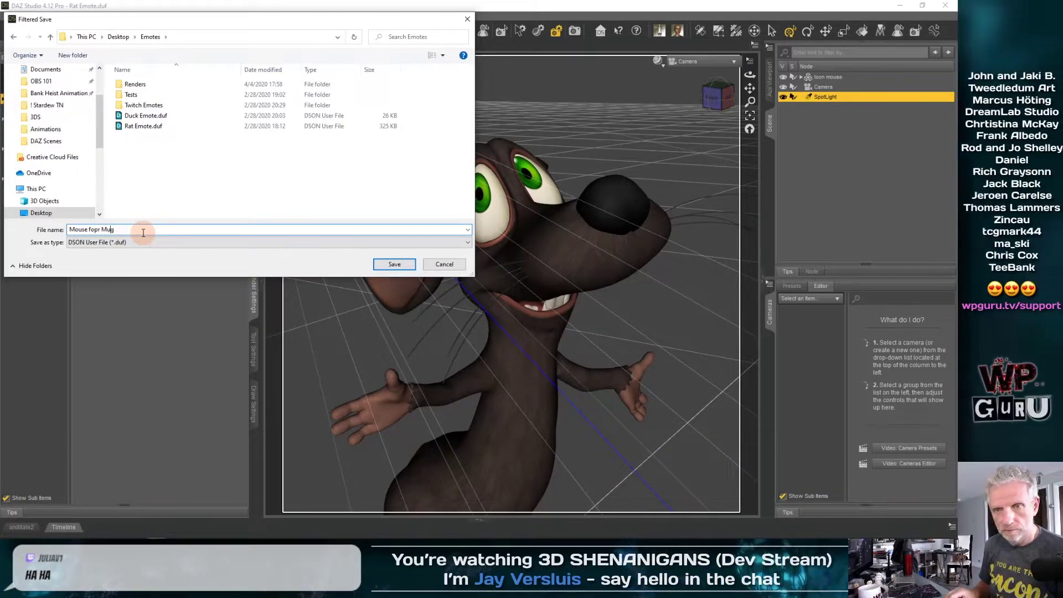
{"action": "key", "text": "Return"}
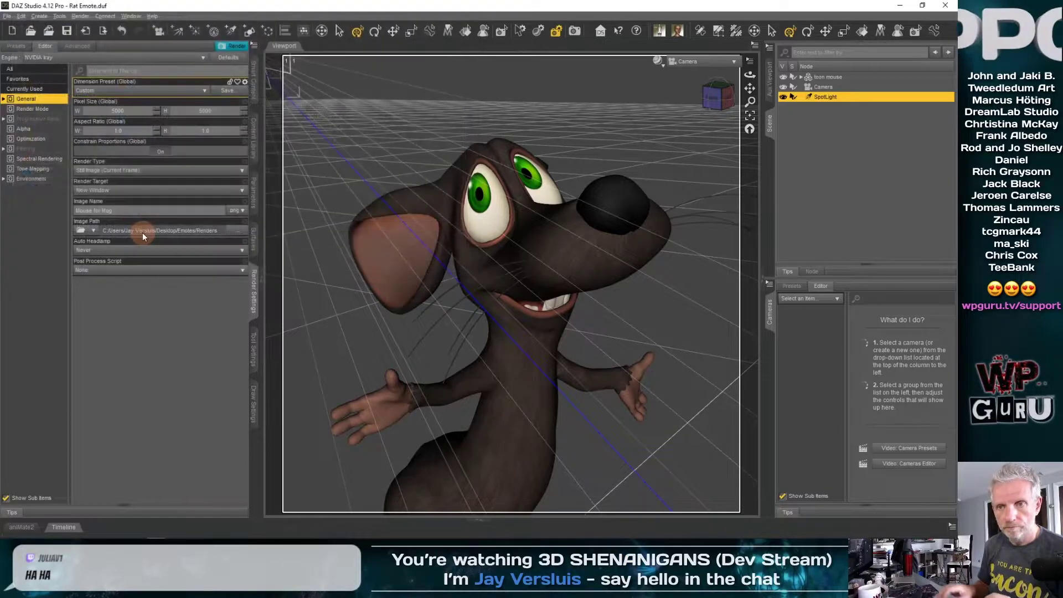
Switch to Photoshop and resample the Rat.psd image to a resolution of 300 pixels/inch using Preserve Details 2.0.
{"action": "left_click", "coordinate": [893, 8]}
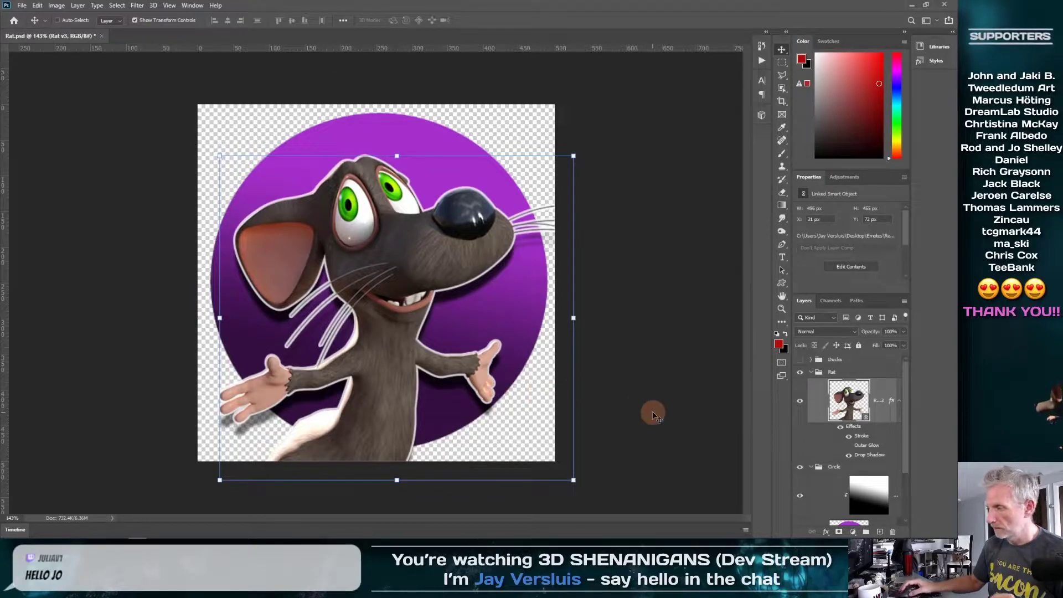
{"action": "left_click", "coordinate": [57, 5]}
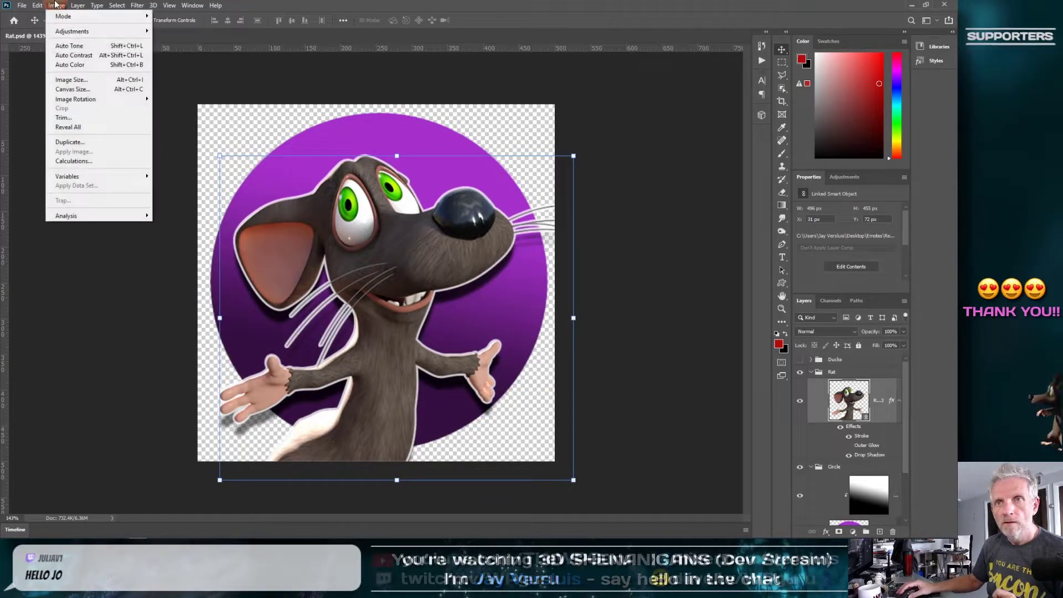
{"action": "left_click", "coordinate": [84, 76]}
{"action": "left_click_drag", "start_coordinate": [463, 114], "coordinate": [362, 98]}
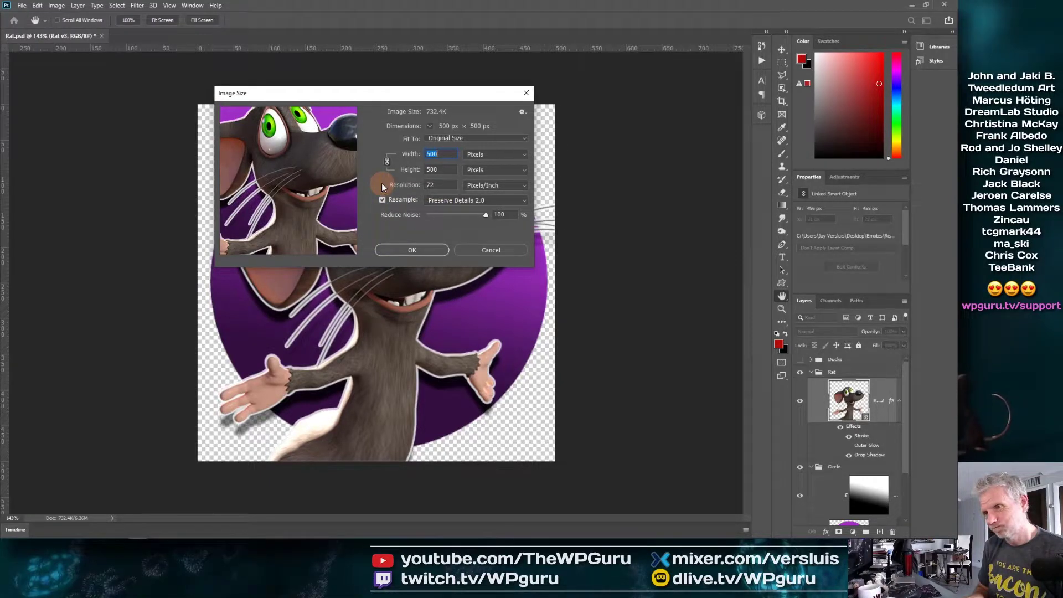
{"action": "key", "text": "Tab"}
{"action": "key", "text": "Tab"}
{"action": "type", "text": "30"}
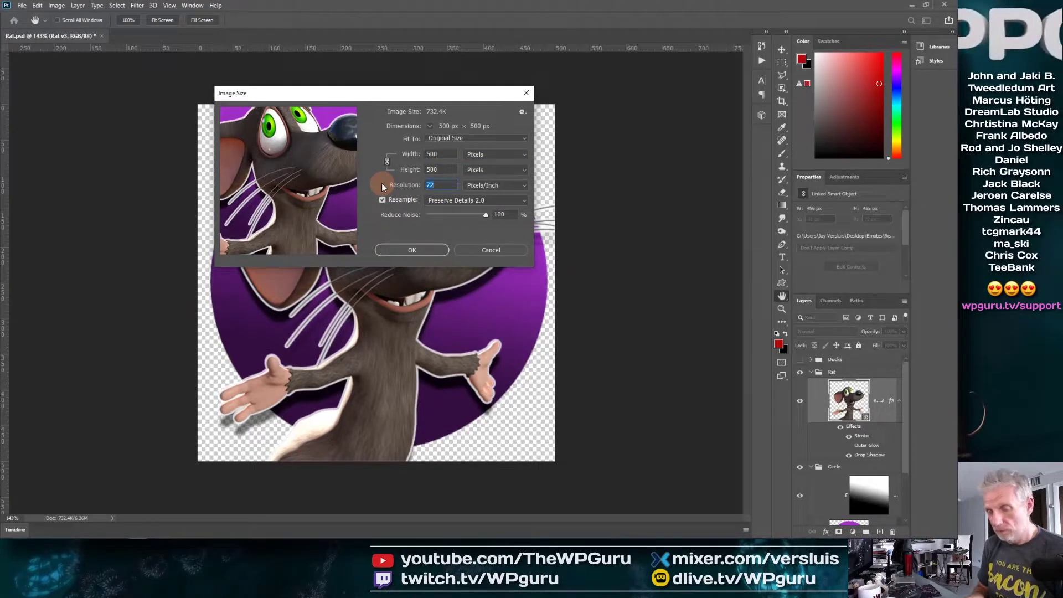
{"action": "type", "text": "0"}
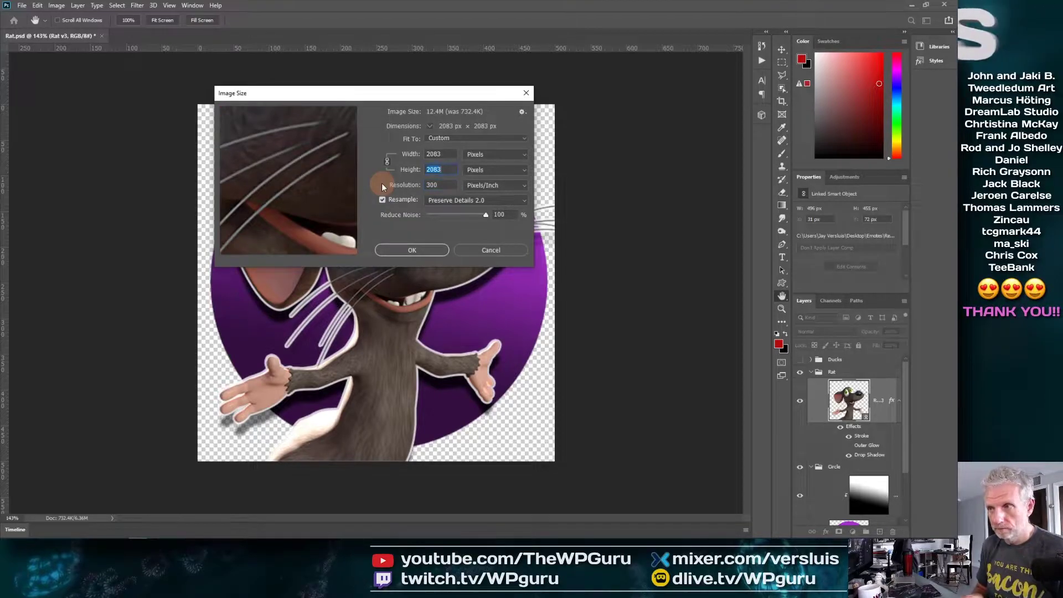
{"action": "left_click", "coordinate": [445, 155]}
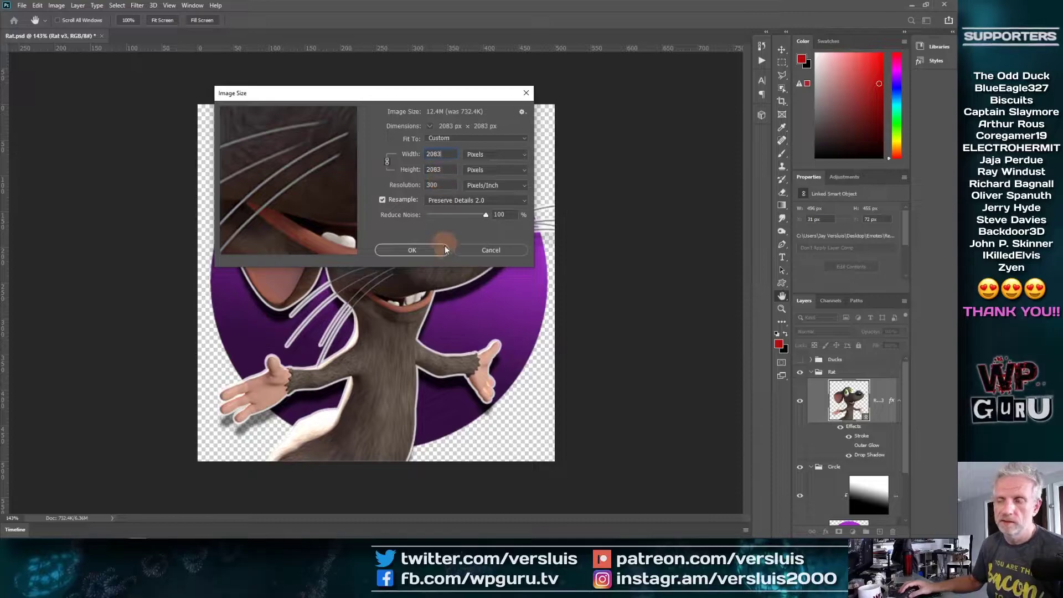
{"action": "left_click", "coordinate": [410, 250]}
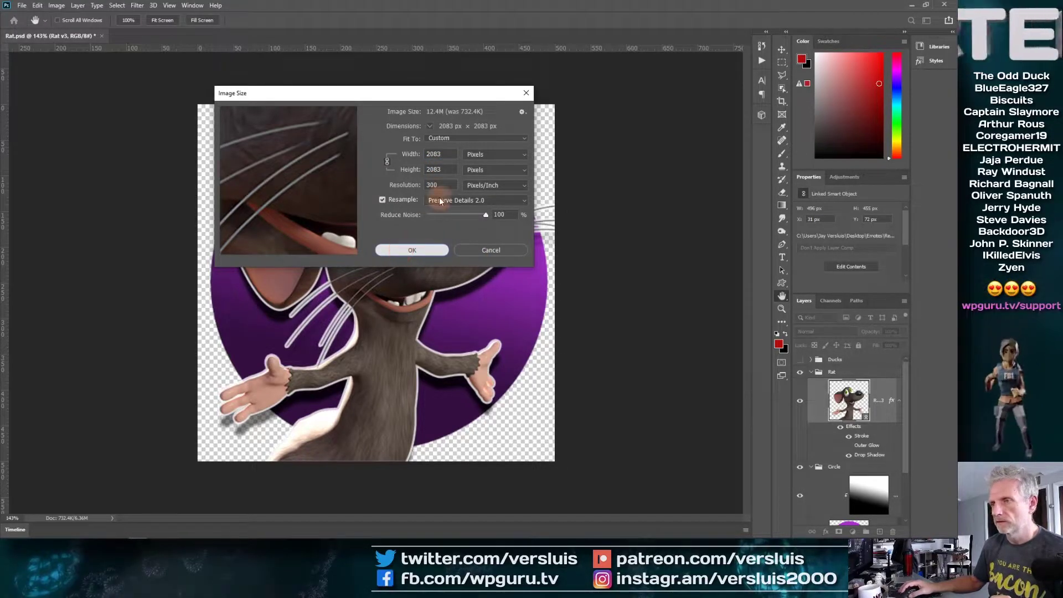
{"action": "key", "text": "Escape"}
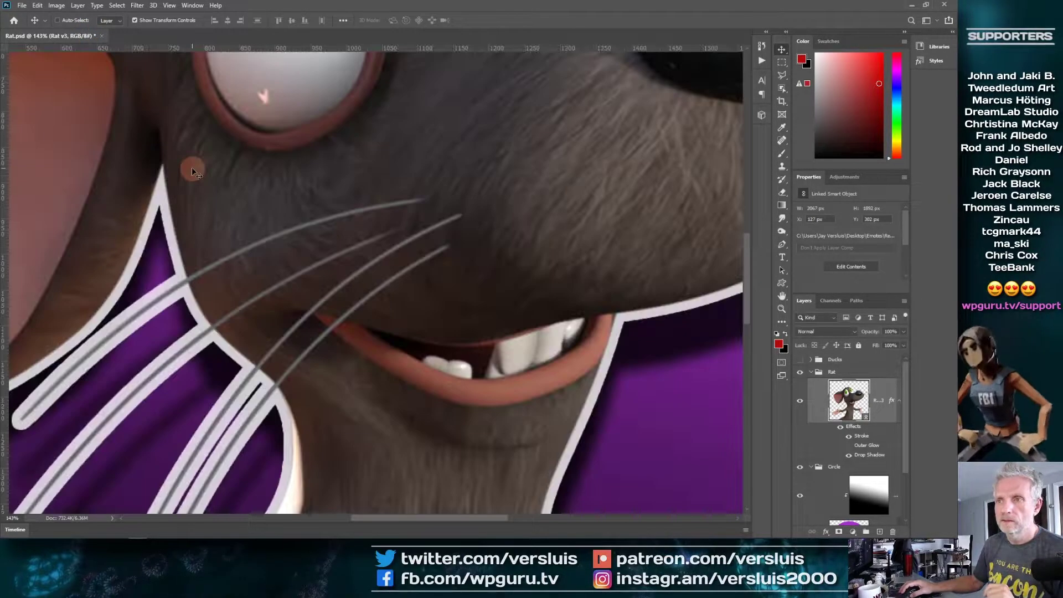
Check the document's image size settings without changing them.
{"action": "left_click", "coordinate": [56, 6]}
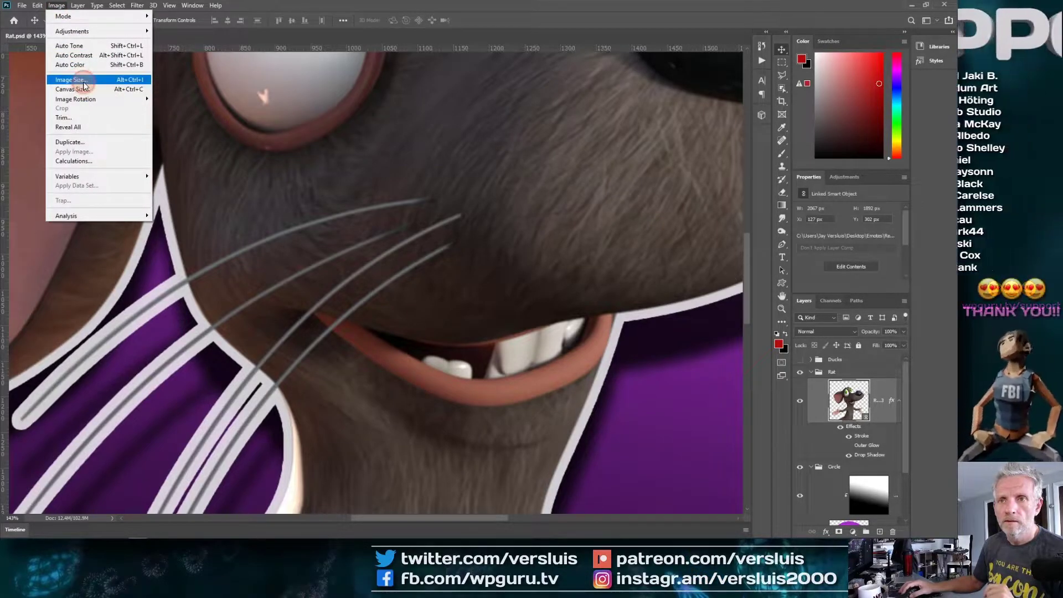
{"action": "left_click", "coordinate": [80, 81]}
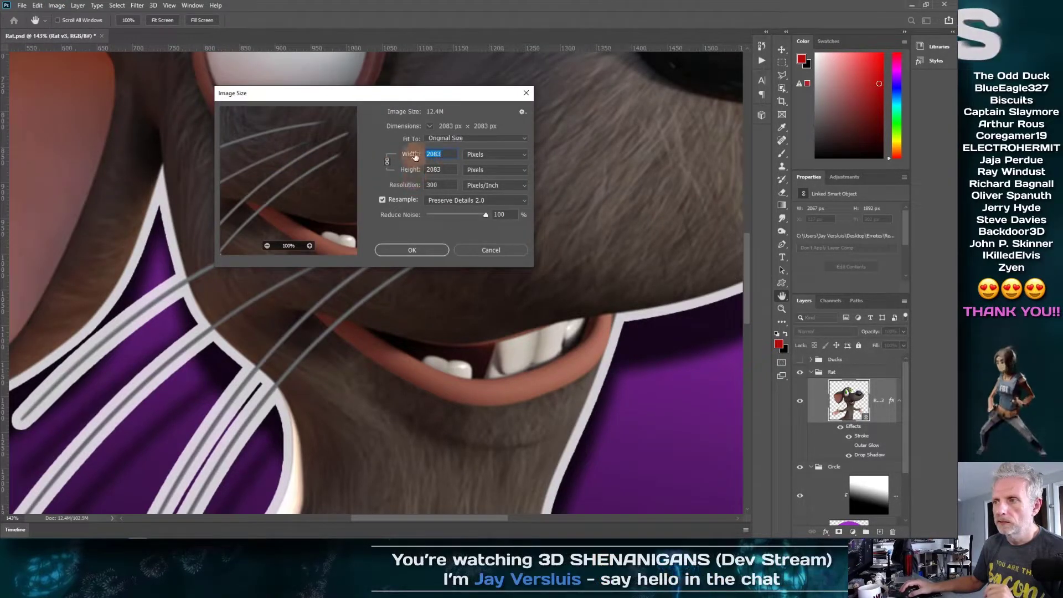
{"action": "left_click", "coordinate": [490, 250]}
{"action": "key", "text": "v"}
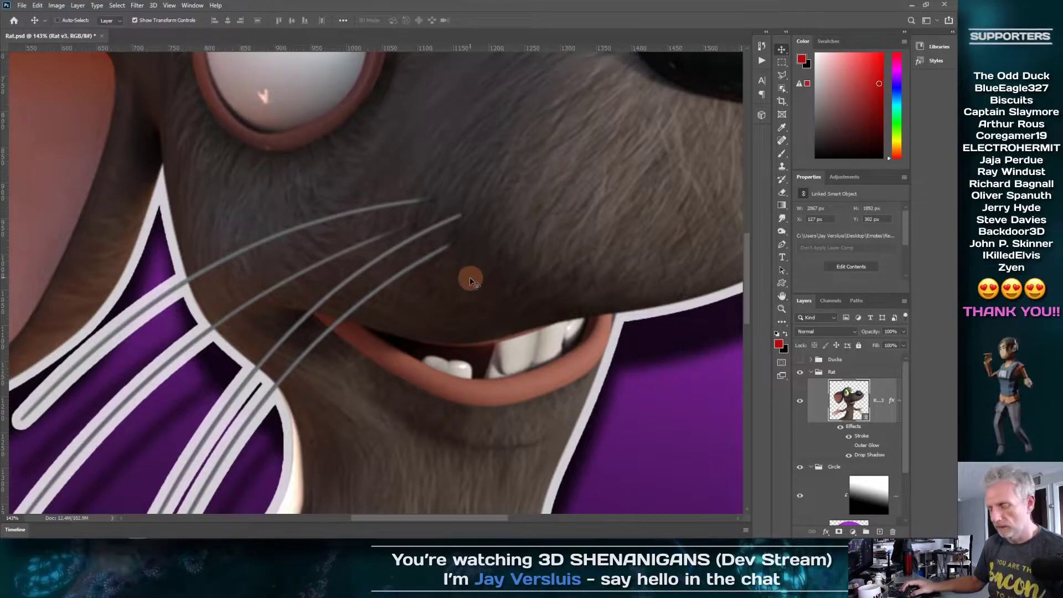
Examine the enlarged artwork's fur, whiskers, white outline and circle edge up close and at full view.
{"action": "scroll", "coordinate": [469, 277], "scroll_direction": "down", "scroll_amount": 3}
{"action": "scroll", "coordinate": [469, 277], "scroll_direction": "down", "scroll_amount": 5}
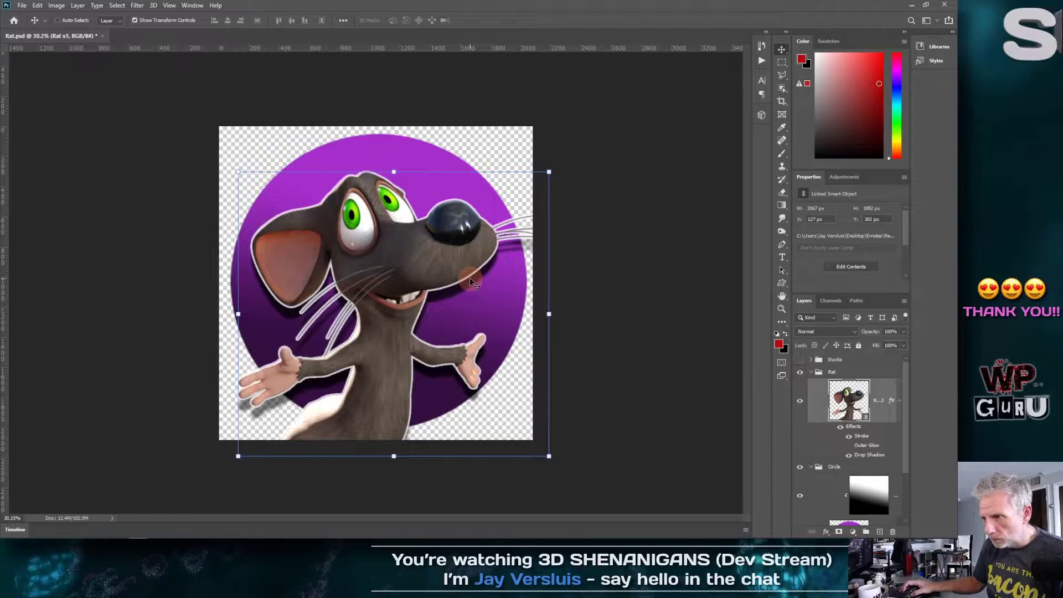
{"action": "scroll", "coordinate": [470, 279], "scroll_direction": "up", "scroll_amount": 1}
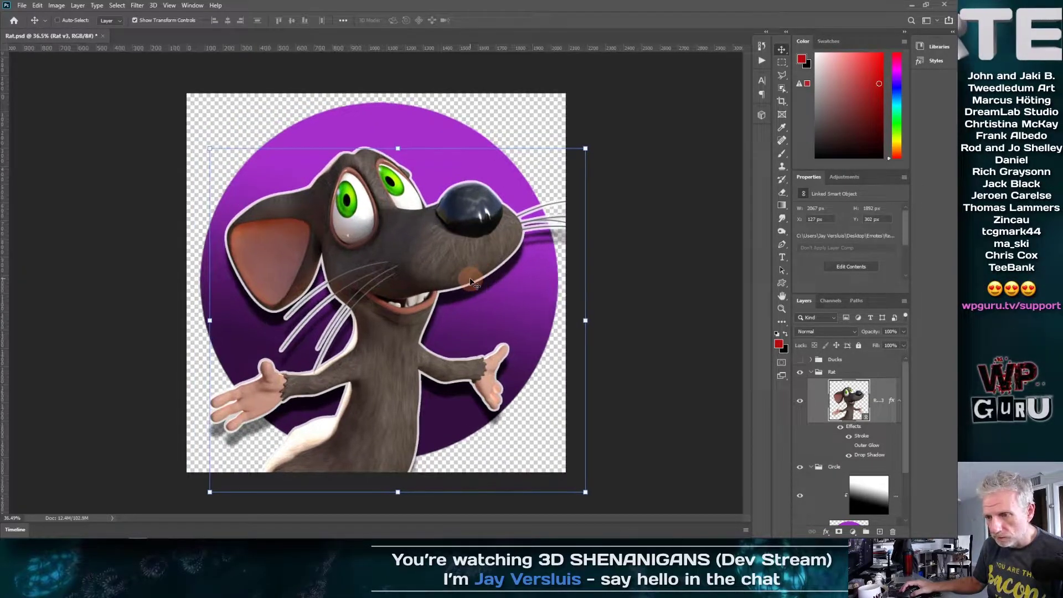
{"action": "scroll", "coordinate": [469, 279], "scroll_direction": "up", "scroll_amount": 4}
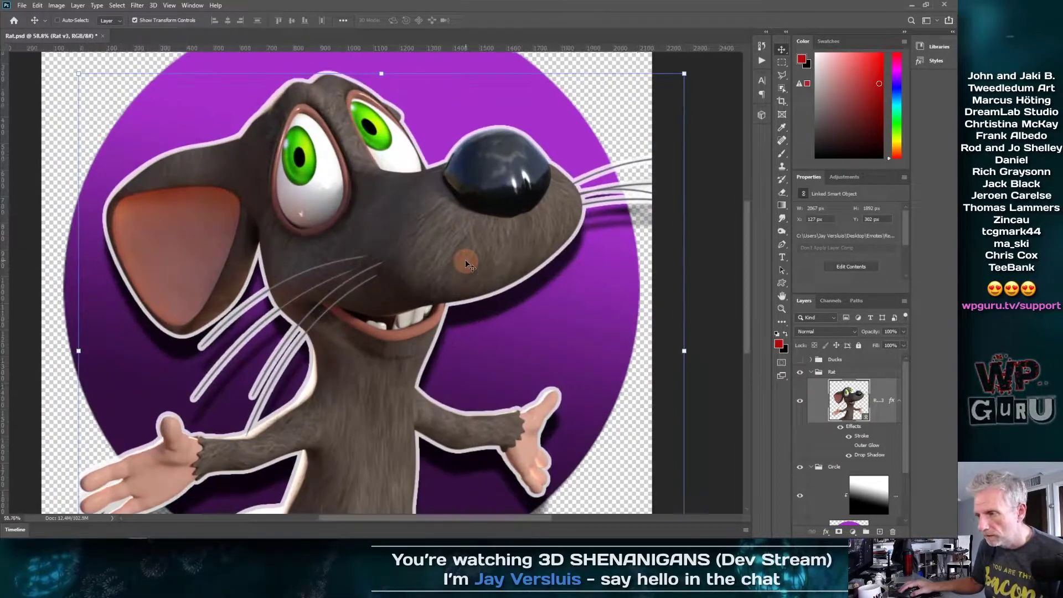
{"action": "left_click_drag", "start_coordinate": [548, 174], "coordinate": [517, 198]}
{"action": "left_click_drag", "start_coordinate": [460, 264], "coordinate": [324, 365]}
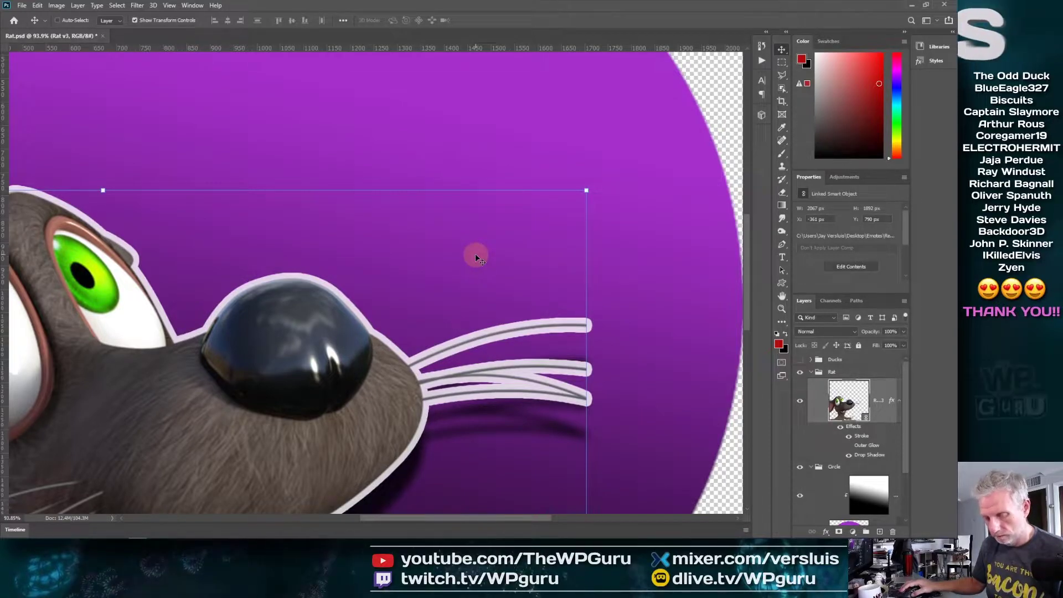
{"action": "key", "text": "ctrl+0"}
{"action": "key", "text": "ctrl+z"}
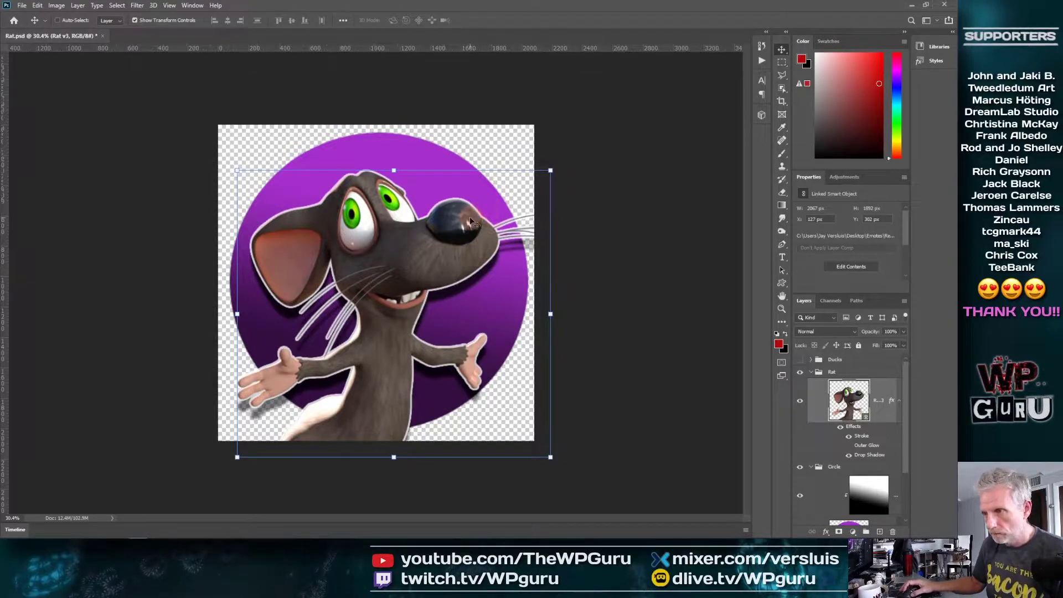
{"action": "scroll", "coordinate": [470, 217], "scroll_direction": "up", "scroll_amount": 5}
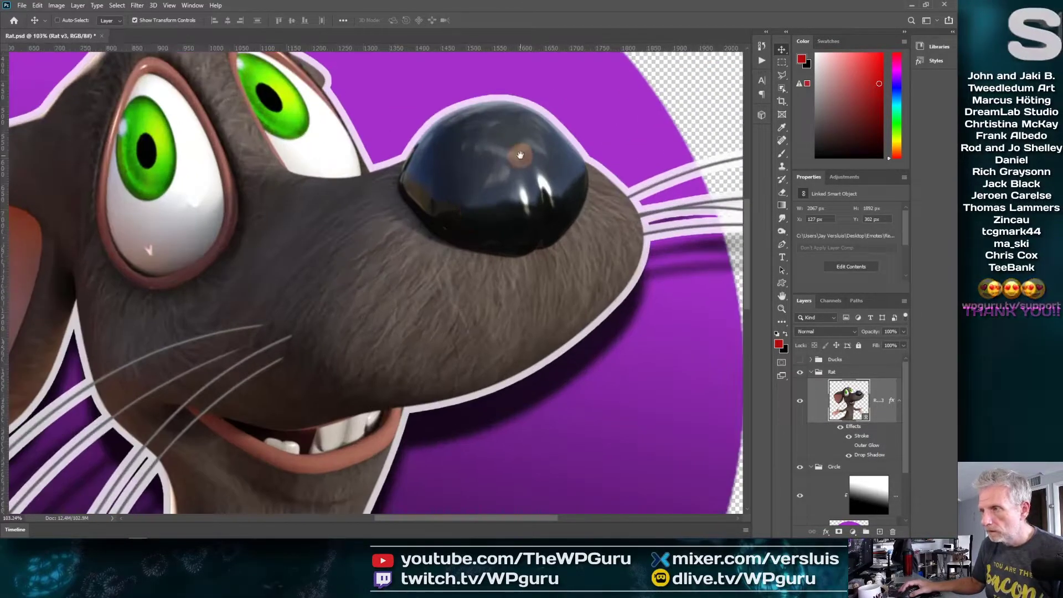
{"action": "left_click_drag", "start_coordinate": [469, 216], "coordinate": [435, 369]}
{"action": "scroll", "coordinate": [402, 343], "scroll_direction": "up", "scroll_amount": 3}
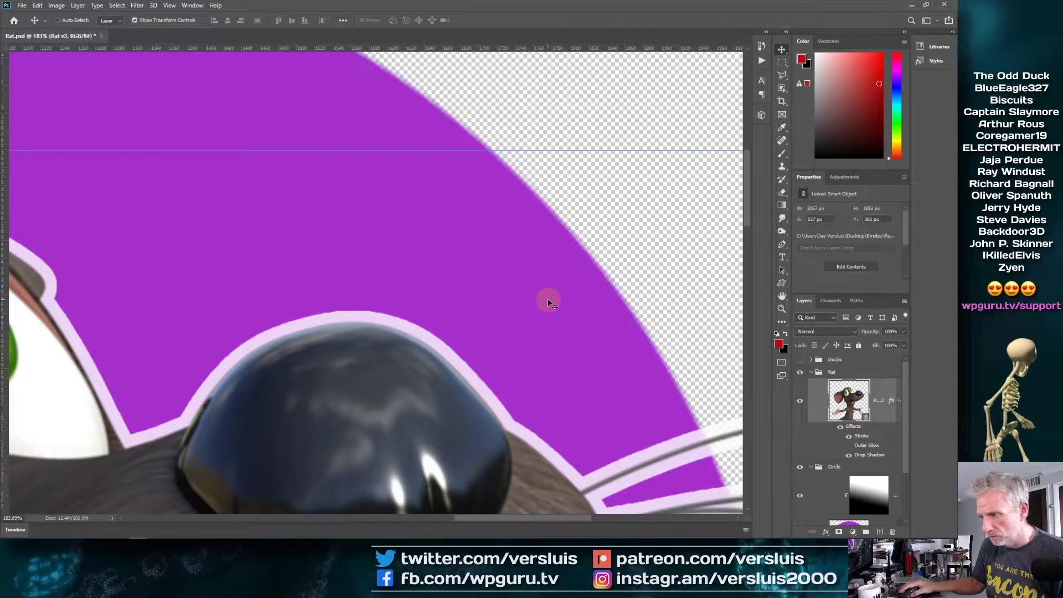
{"action": "key", "text": "ctrl+0"}
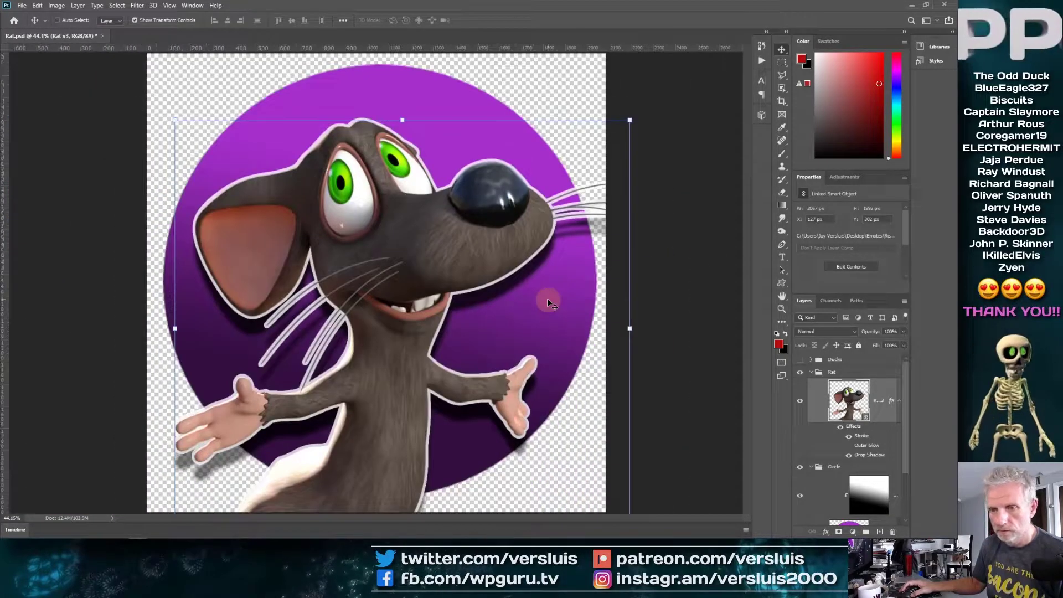
{"action": "scroll", "coordinate": [470, 307], "scroll_direction": "up", "scroll_amount": 6}
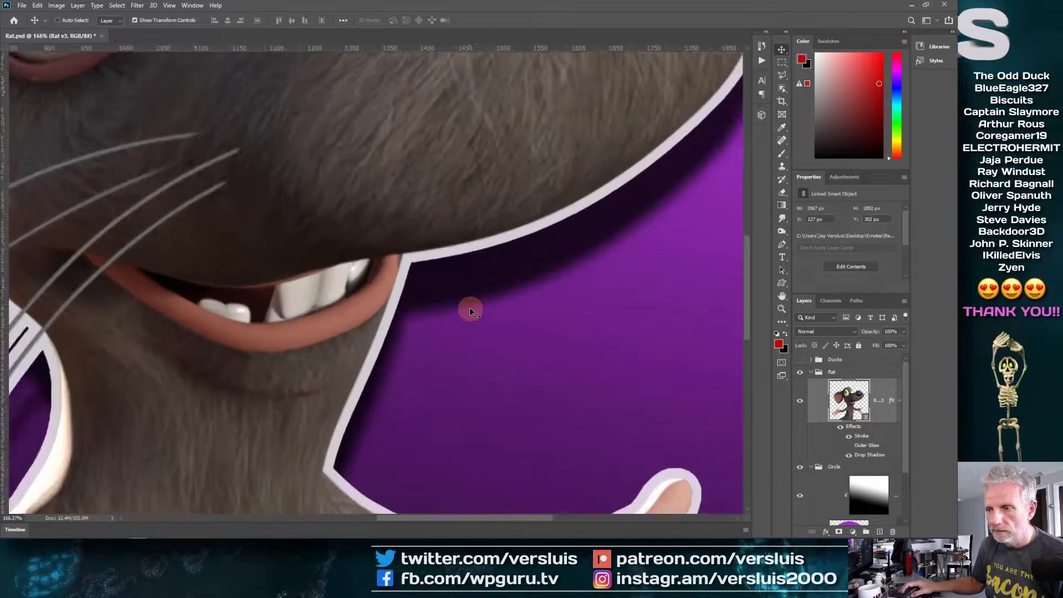
{"action": "scroll", "coordinate": [469, 307], "scroll_direction": "down", "scroll_amount": 2}
{"action": "key", "text": "ctrl+0"}
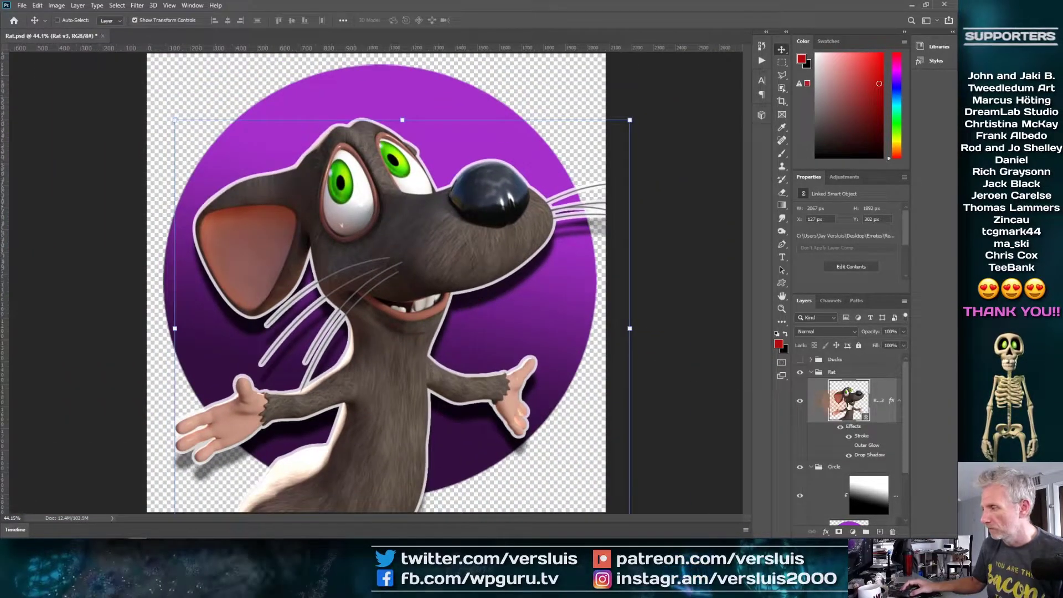
Rename the rat layer as Low Res Rat and place Mouse for Mug.png from the Emotes Renders folder as an embedded object.
{"action": "double_click", "coordinate": [879, 399]}
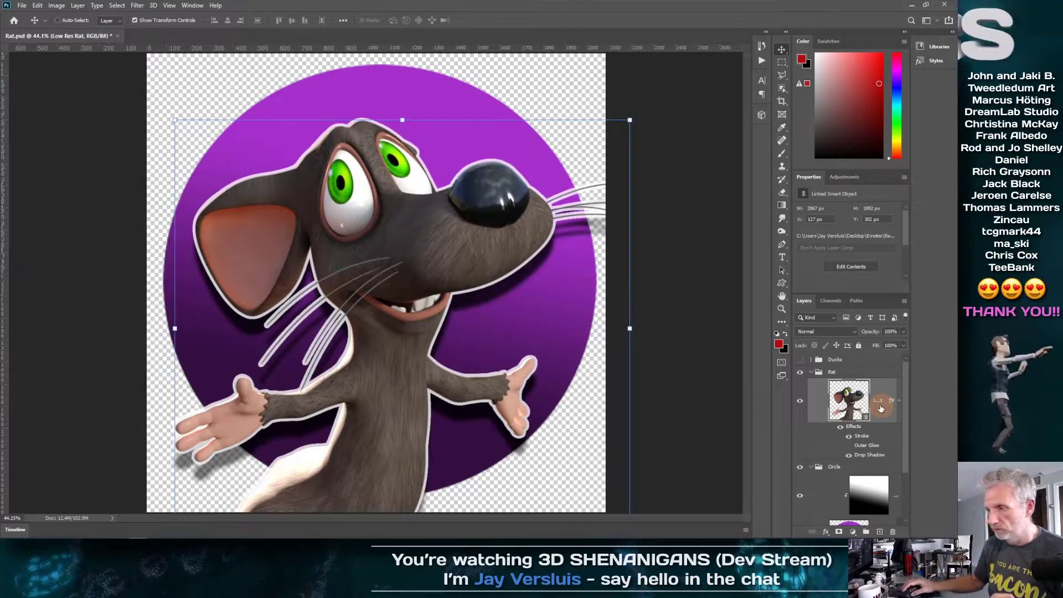
{"action": "left_click", "coordinate": [22, 6]}
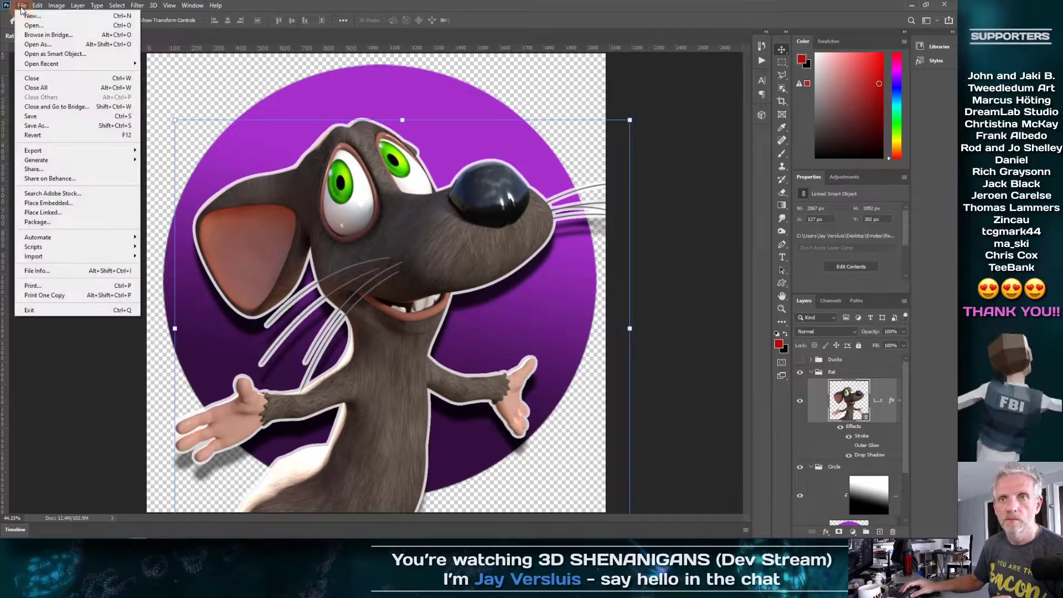
{"action": "left_click", "coordinate": [103, 204]}
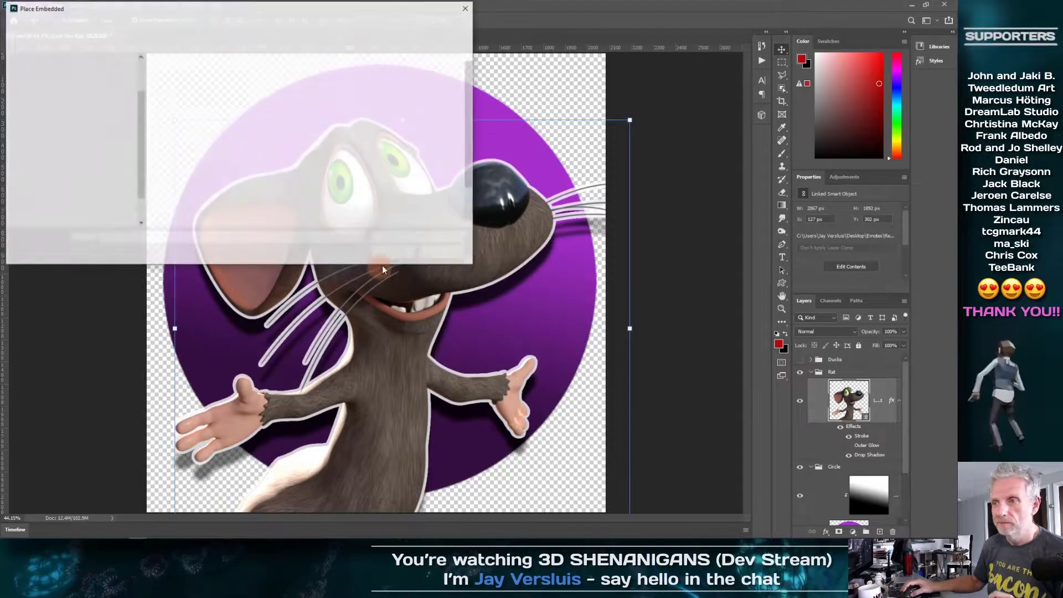
{"action": "double_click", "coordinate": [191, 95]}
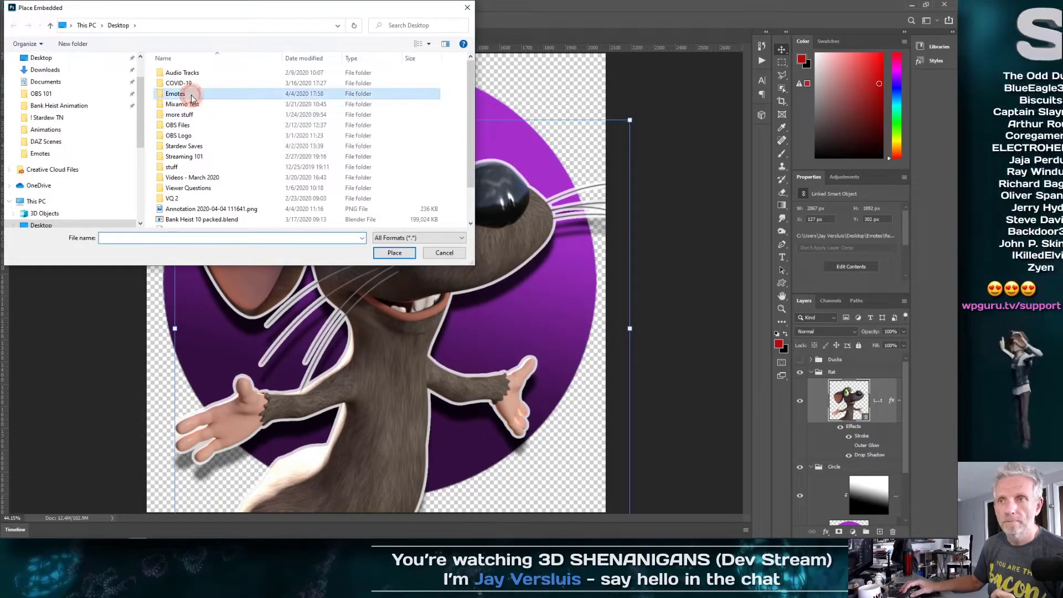
{"action": "double_click", "coordinate": [239, 74]}
{"action": "left_click", "coordinate": [257, 83]}
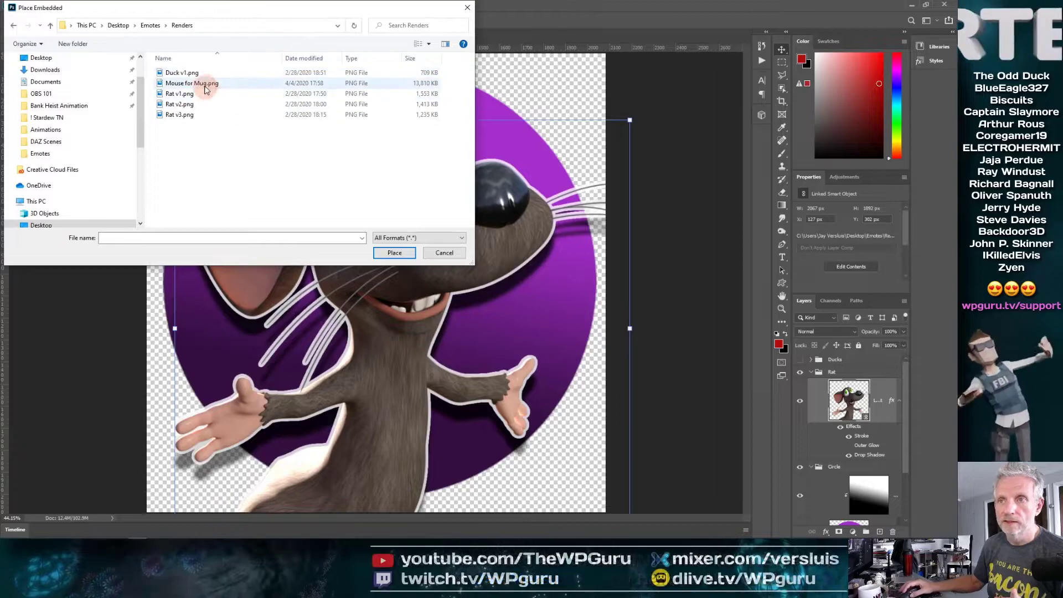
{"action": "left_click", "coordinate": [394, 253]}
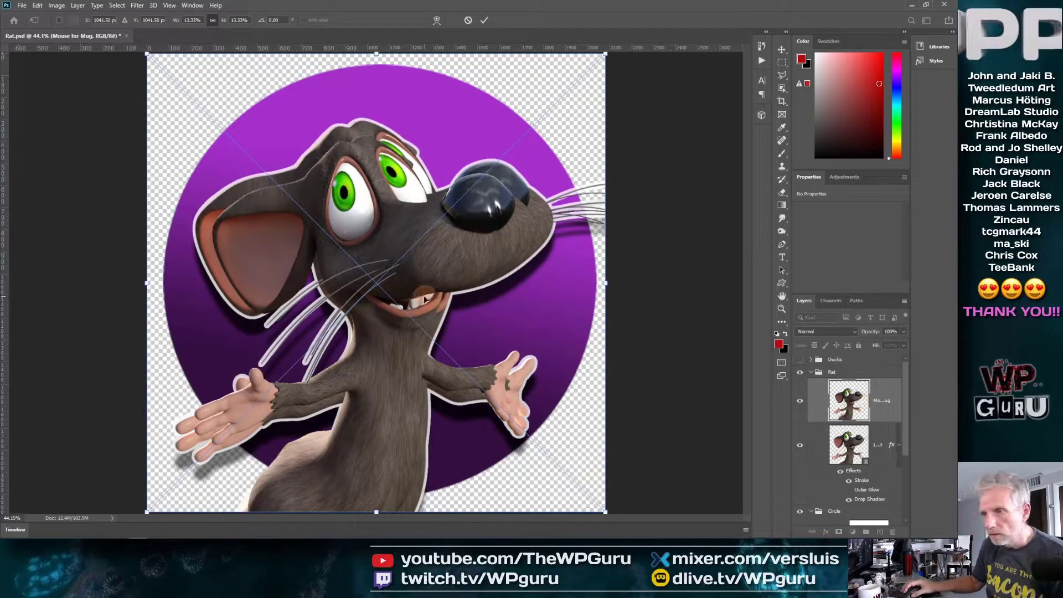
Scale the placed render to about 14.72%, aligned over the low-resolution rat, and hide the Low Res Rat layer.
{"action": "mouse_move", "coordinate": [419, 293]}
{"action": "left_mouse_down"}
{"action": "mouse_move", "coordinate": [418, 221]}
{"action": "mouse_move", "coordinate": [418, 287]}
{"action": "left_mouse_up"}
{"action": "scroll", "coordinate": [561, 353], "scroll_direction": "down", "scroll_amount": 3, "text": "alt"}
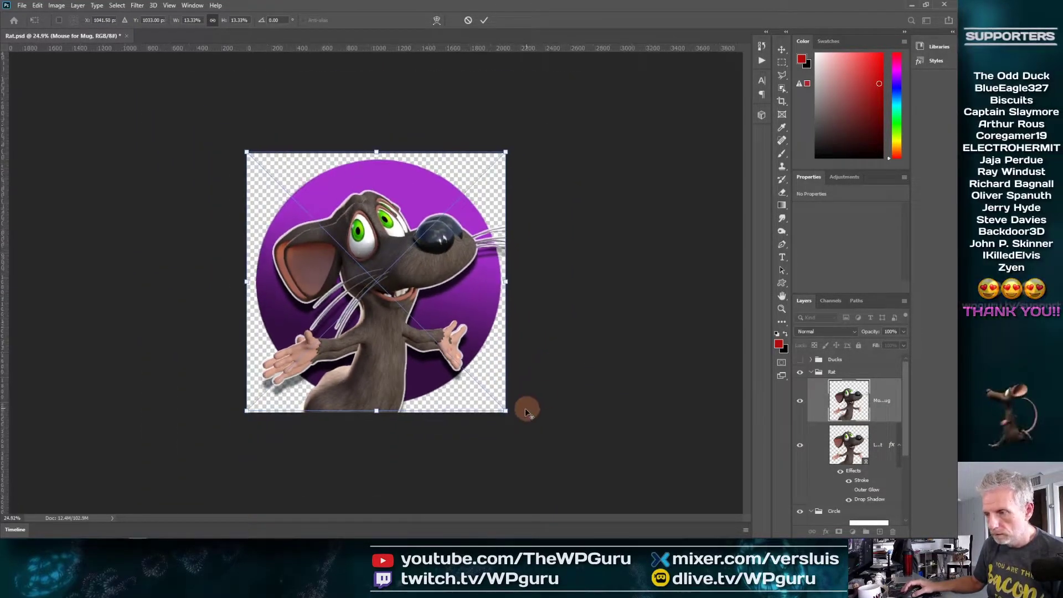
{"action": "scroll", "coordinate": [470, 367], "scroll_direction": "up", "scroll_amount": 4, "text": "alt"}
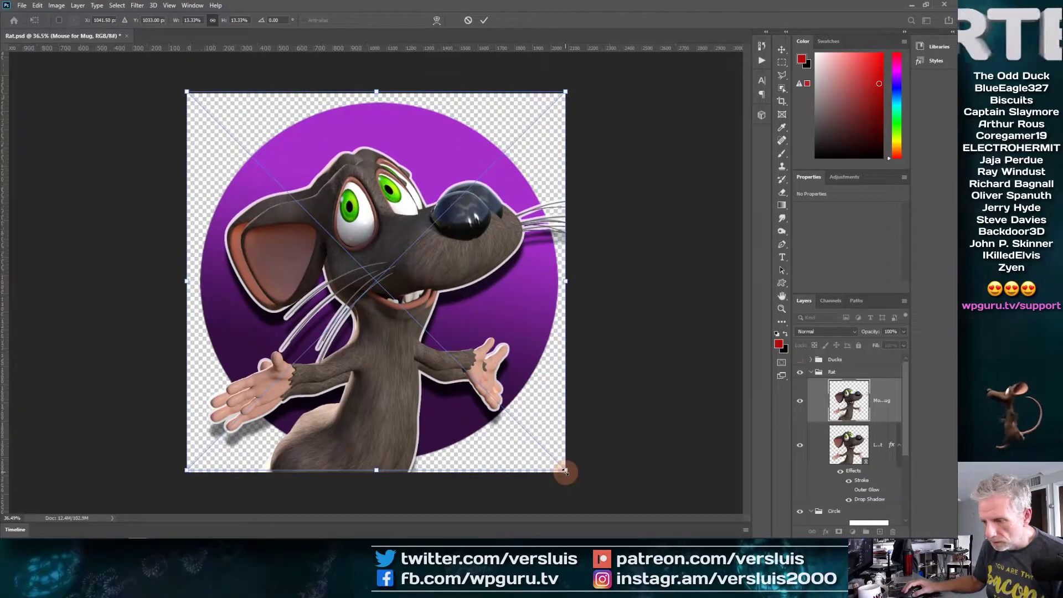
{"action": "left_click_drag", "start_coordinate": [564, 471], "coordinate": [585, 491]}
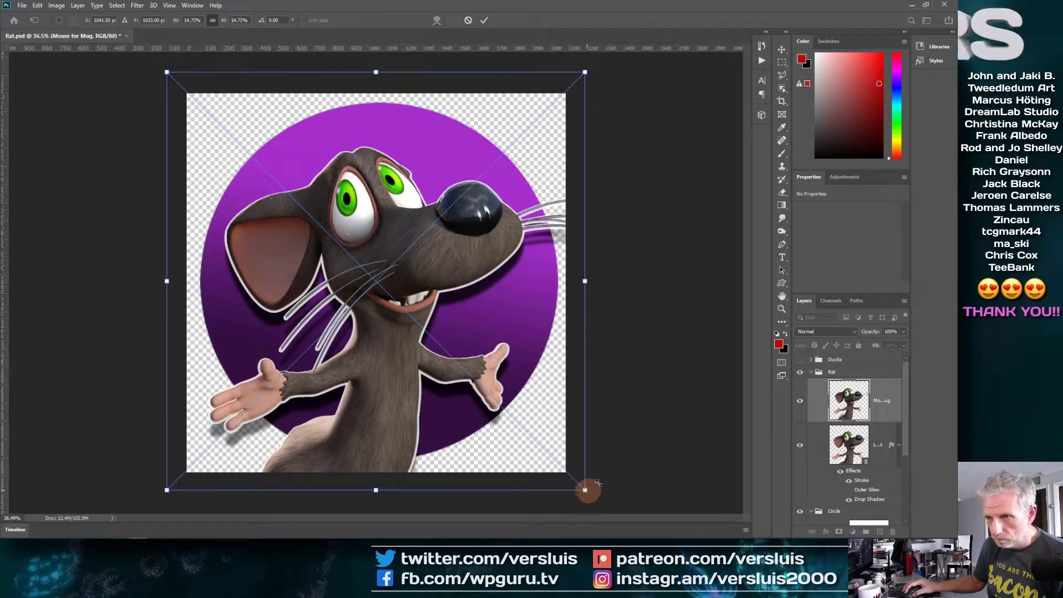
{"action": "key", "text": "shift+Down"}
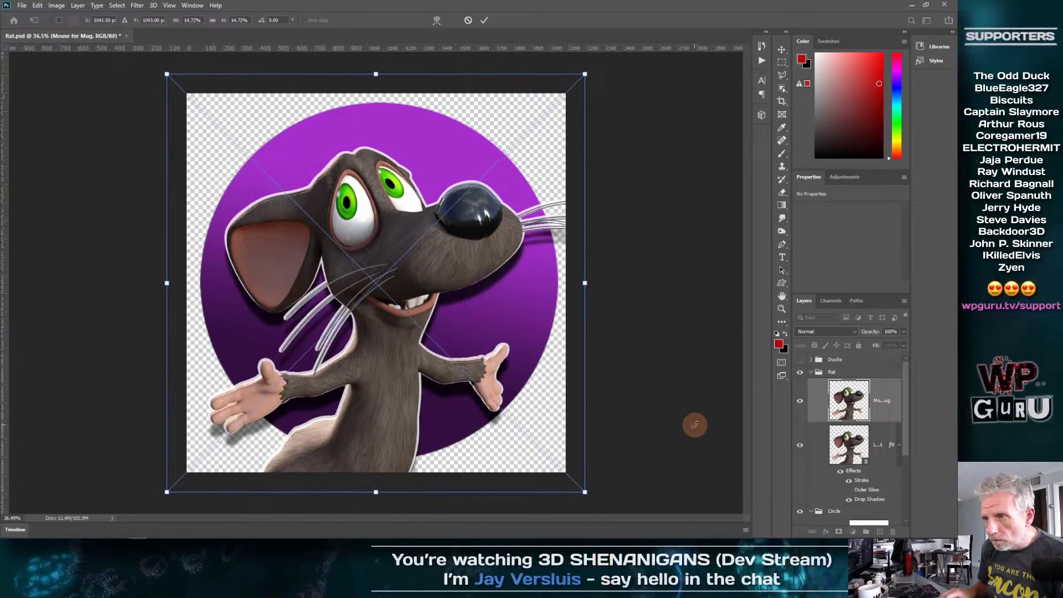
{"action": "key", "text": "shift+Right"}
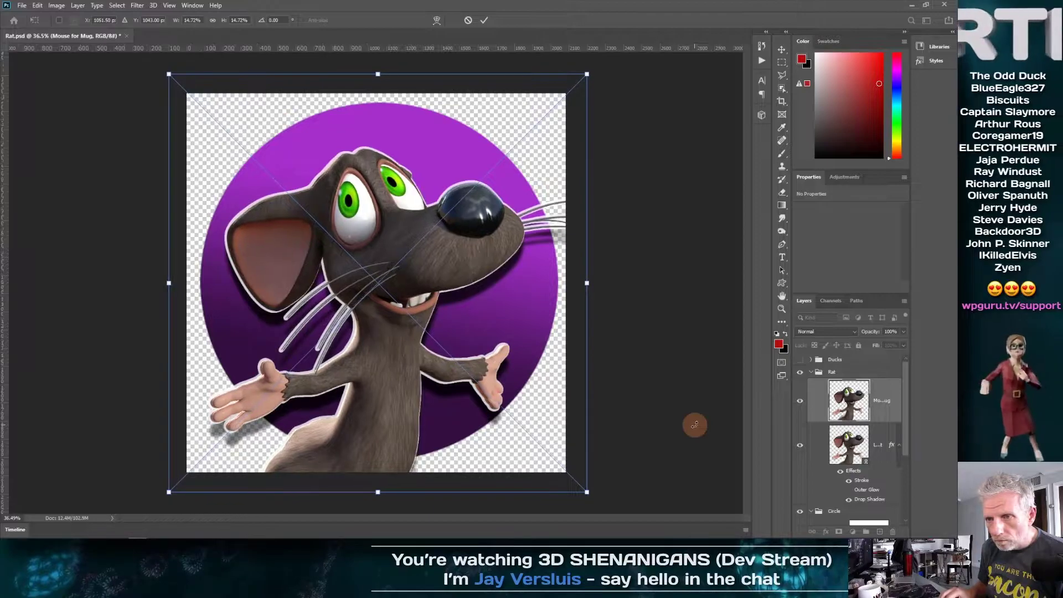
{"action": "key", "text": "shift+Left"}
{"action": "key", "text": "shift+Right"}
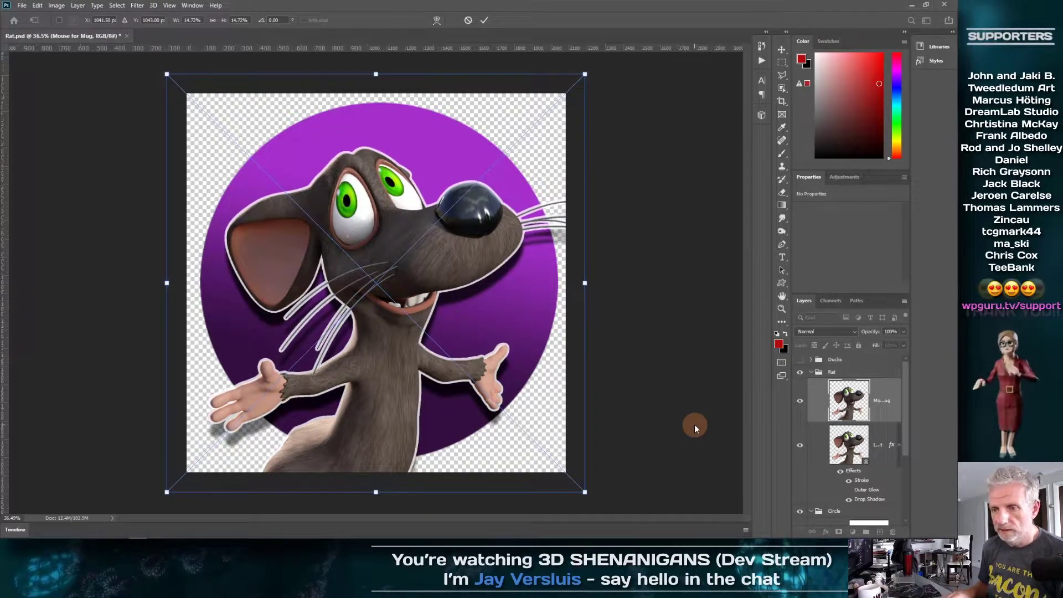
{"action": "key", "text": "Return"}
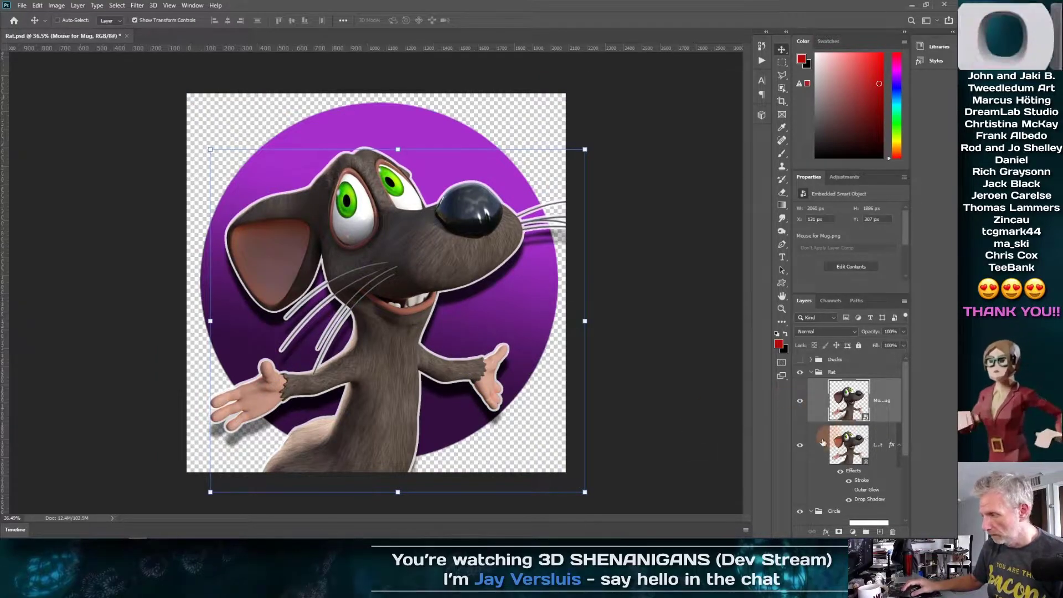
{"action": "left_click", "coordinate": [801, 445]}
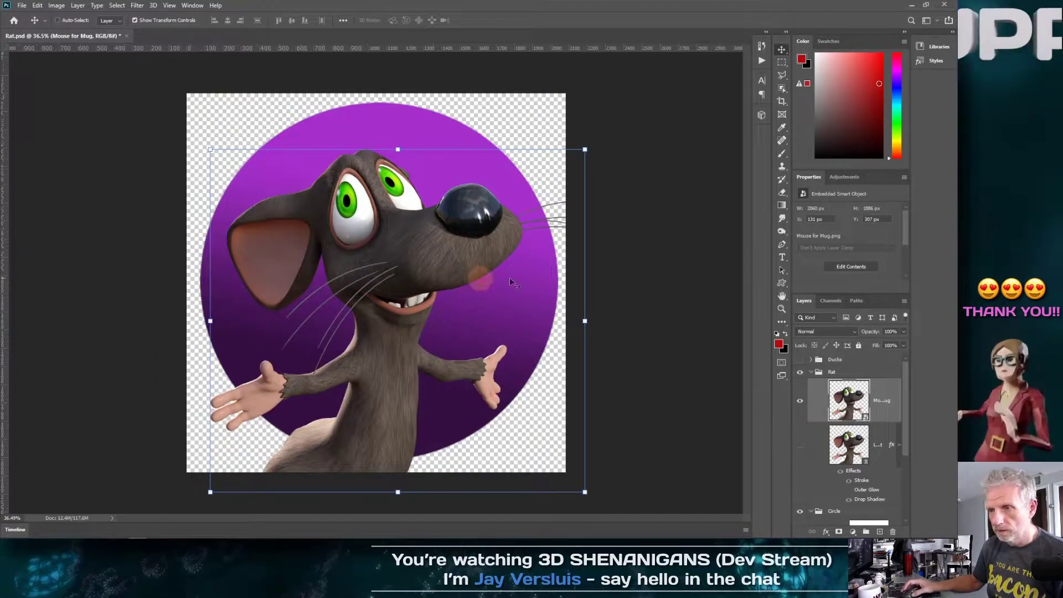
Examine the new render's fur, mouth and neck edges up close and at full view.
{"action": "scroll", "coordinate": [440, 324], "scroll_direction": "up", "scroll_amount": 8}
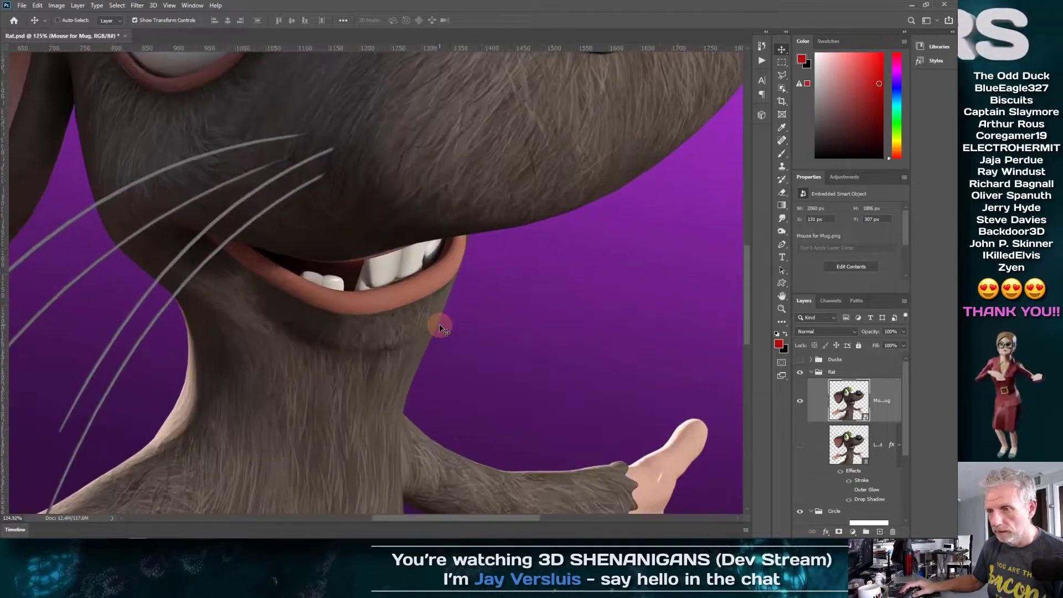
{"action": "scroll", "coordinate": [440, 323], "scroll_direction": "down", "scroll_amount": 4}
{"action": "scroll", "coordinate": [440, 323], "scroll_direction": "up", "scroll_amount": 5}
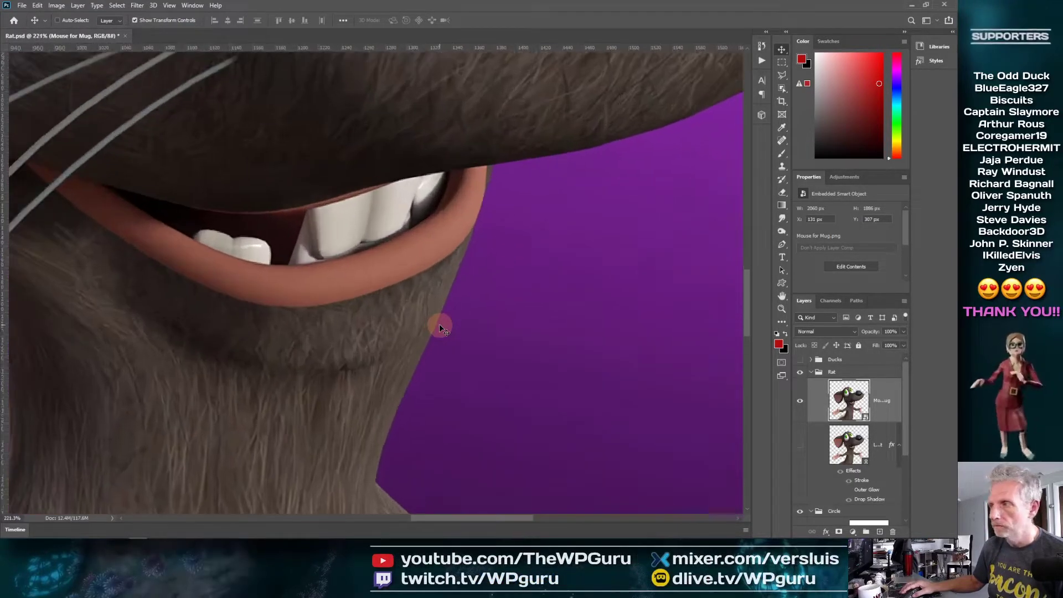
{"action": "scroll", "coordinate": [439, 324], "scroll_direction": "up", "scroll_amount": 2}
{"action": "scroll", "coordinate": [440, 323], "scroll_direction": "down", "scroll_amount": 3}
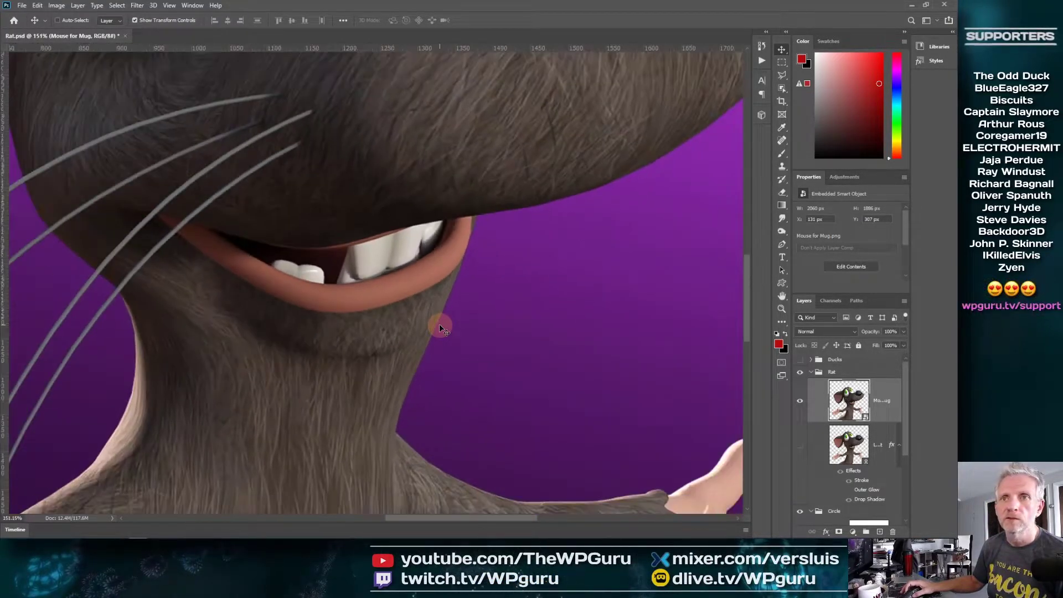
{"action": "scroll", "coordinate": [440, 324], "scroll_direction": "up", "scroll_amount": 2}
{"action": "scroll", "coordinate": [439, 324], "scroll_direction": "down", "scroll_amount": 8}
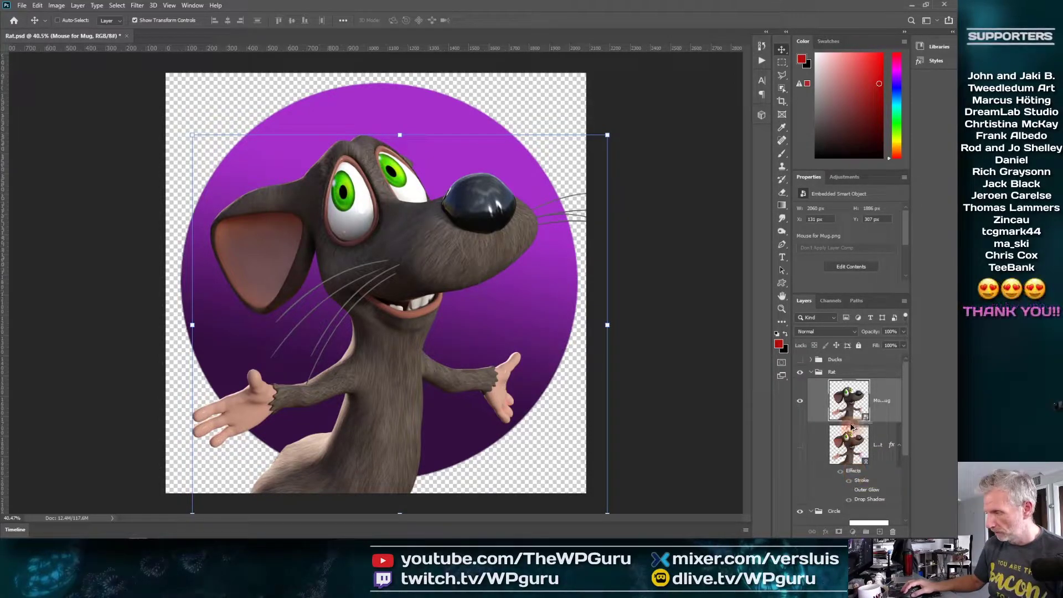
Copy the Low Res Rat layer's Stroke, Outer Glow and Drop Shadow effects onto the Mouse for Mug layer.
{"action": "left_click_drag", "start_coordinate": [848, 413], "coordinate": [848, 412]}
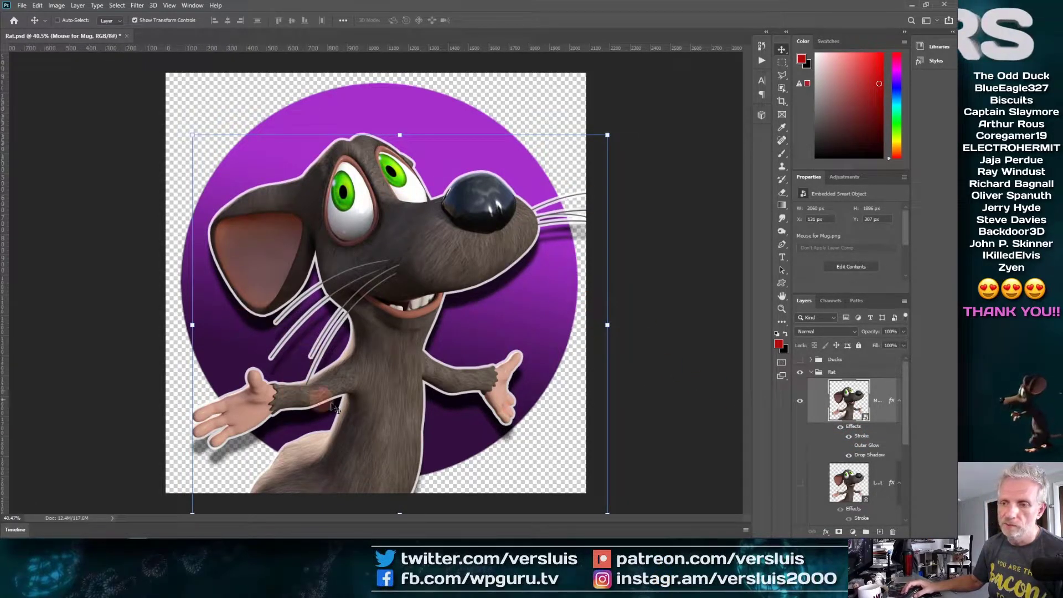
Try other stroke sizes for the outline around the new rat render and discard the change.
{"action": "double_click", "coordinate": [861, 438]}
{"action": "left_click_drag", "start_coordinate": [681, 173], "coordinate": [681, 173]}
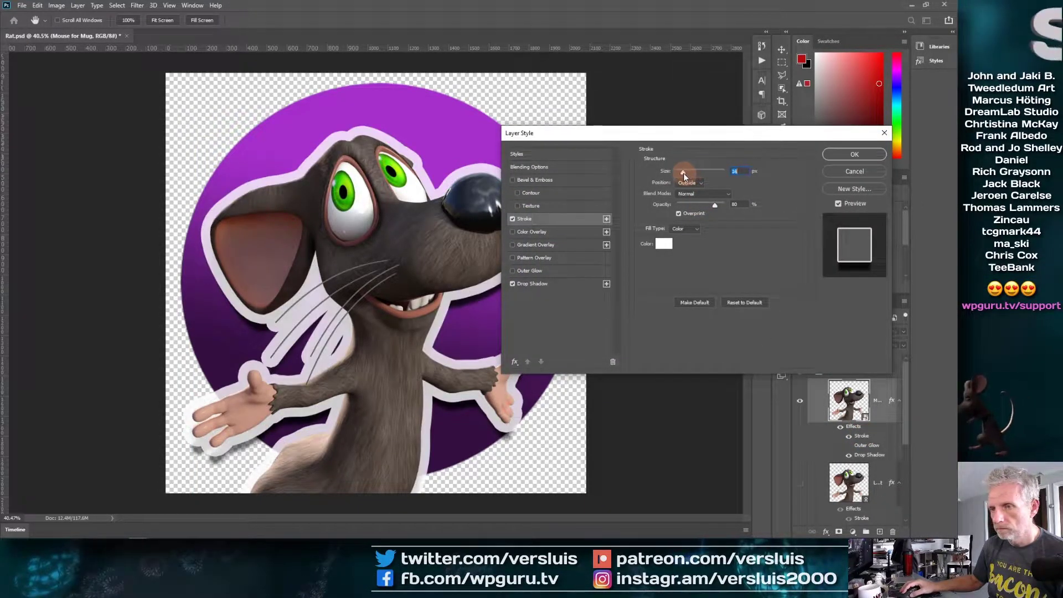
{"action": "left_click_drag", "start_coordinate": [683, 173], "coordinate": [682, 174]}
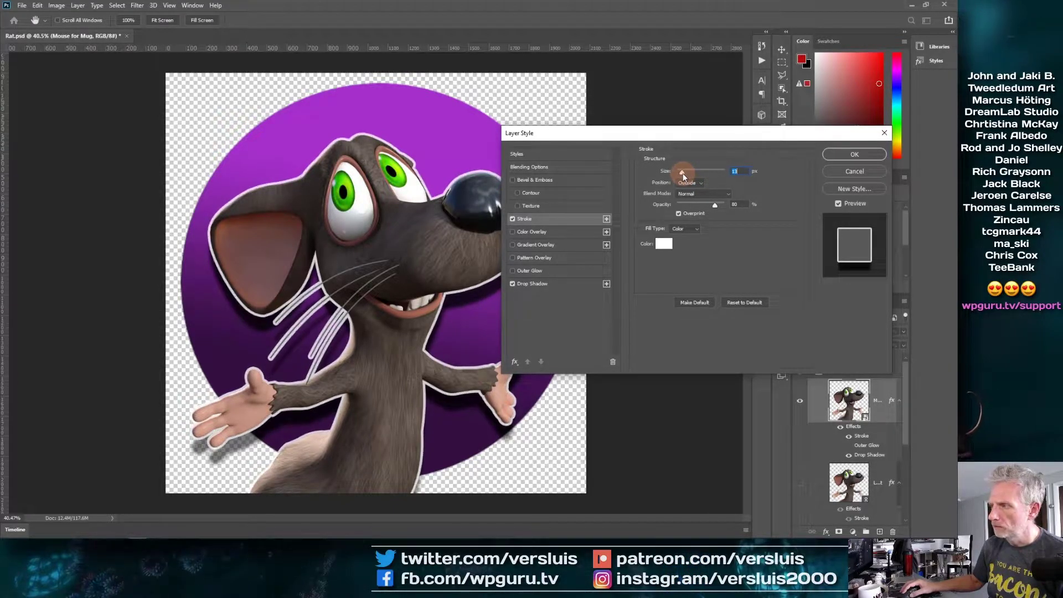
{"action": "left_click", "coordinate": [844, 172]}
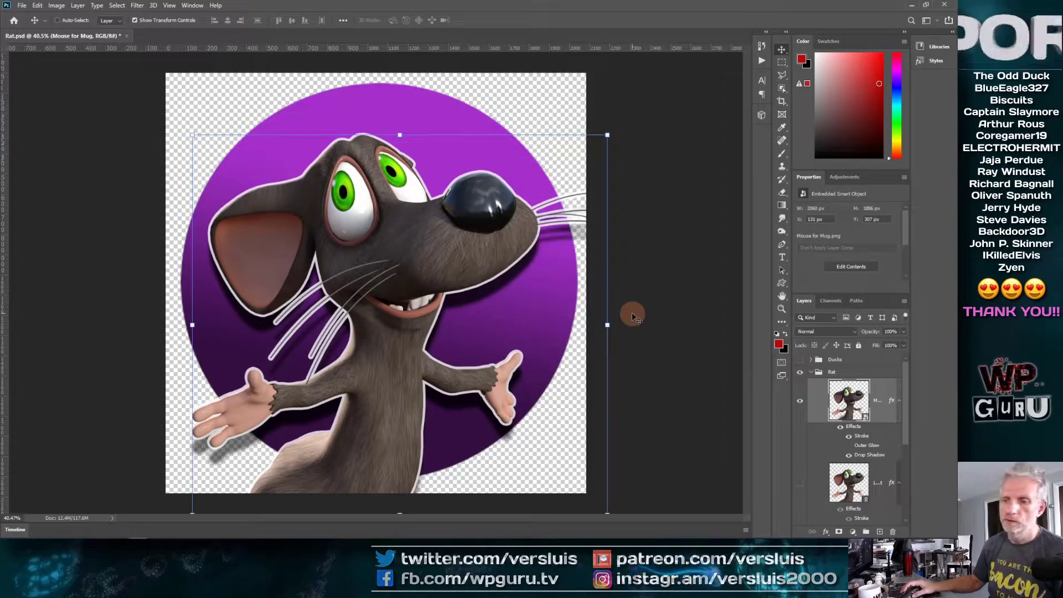
Turn on the Outer Glow effect for the Mouse for Mug layer and check its settings.
{"action": "left_click", "coordinate": [848, 445]}
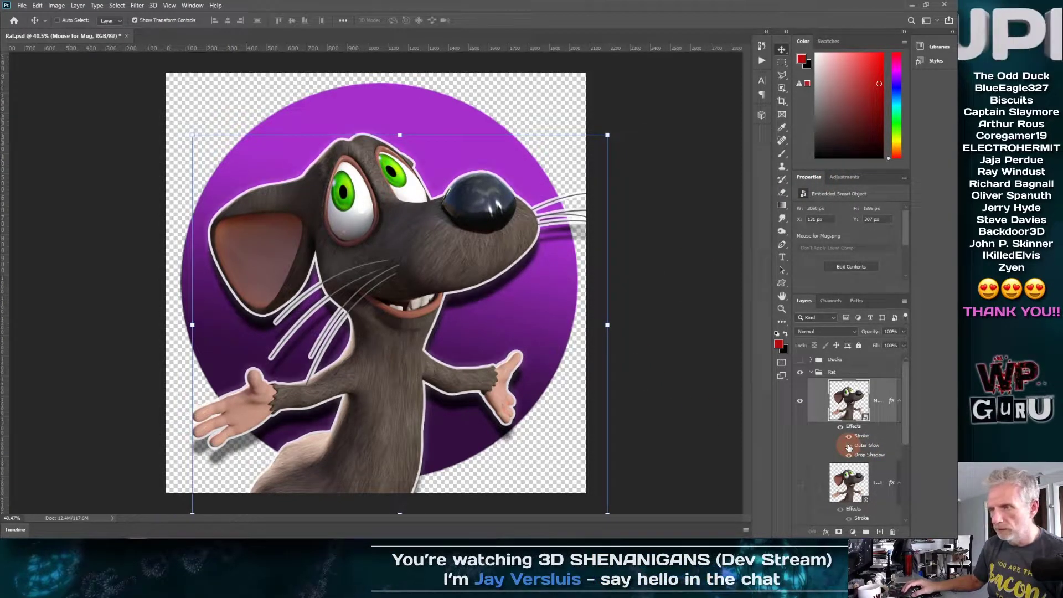
{"action": "left_click", "coordinate": [848, 445]}
{"action": "left_click", "coordinate": [848, 445]}
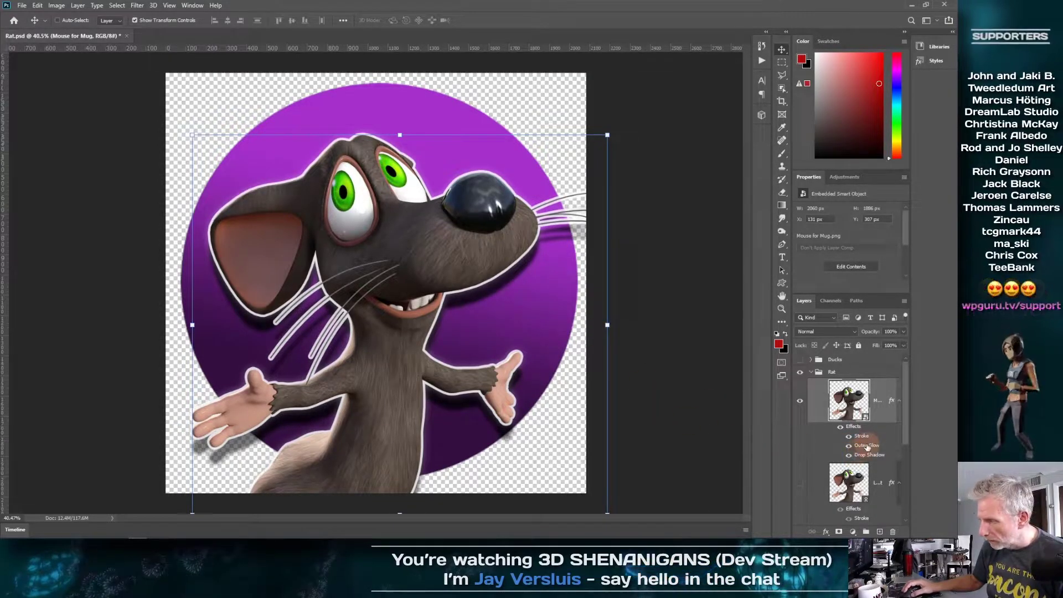
{"action": "double_click", "coordinate": [867, 446]}
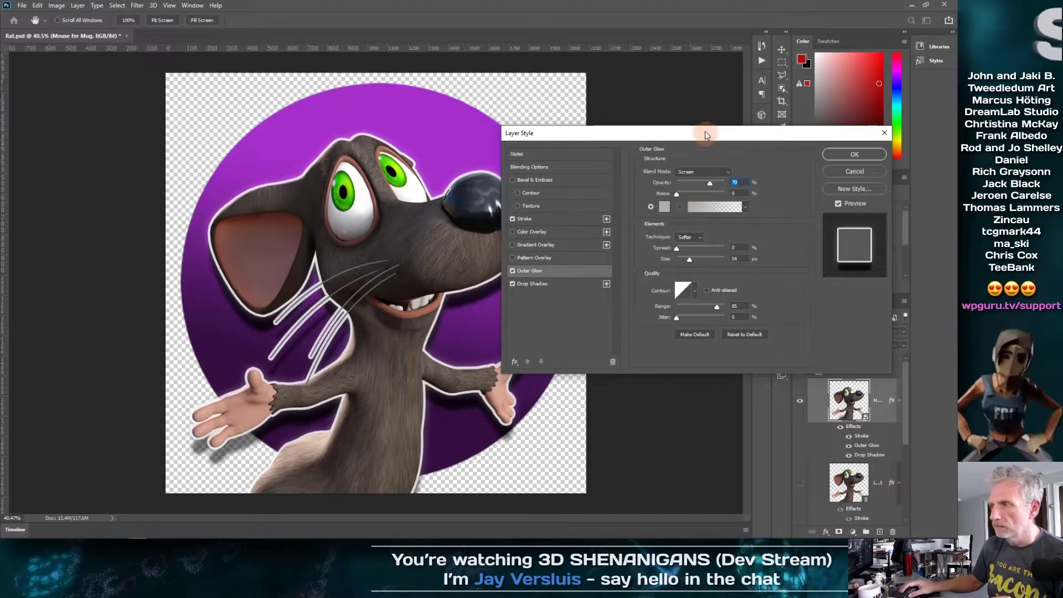
{"action": "left_click_drag", "start_coordinate": [705, 130], "coordinate": [712, 98]}
{"action": "left_click", "coordinate": [862, 121]}
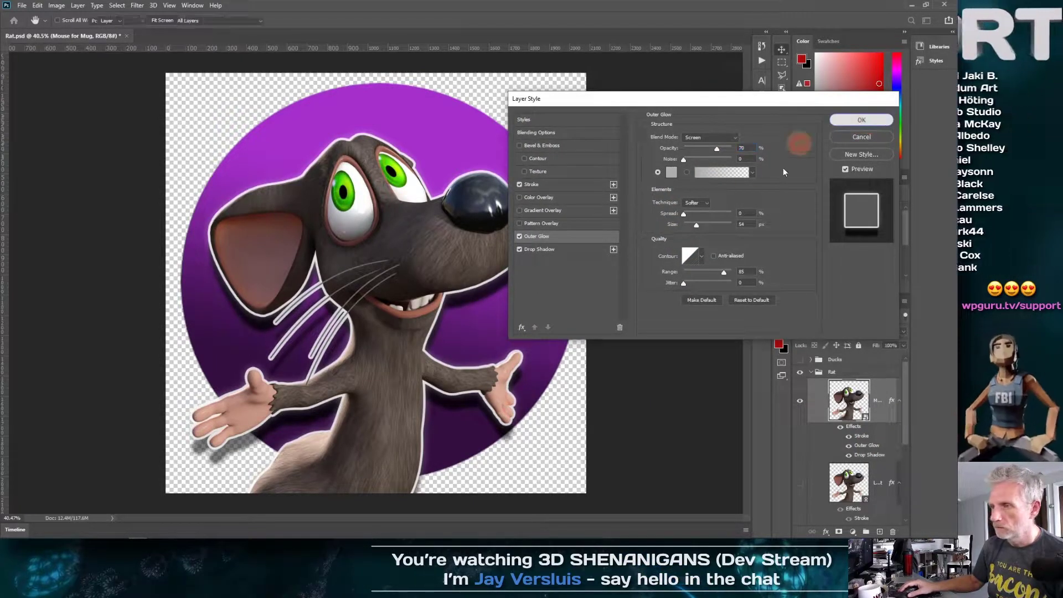
Compare the rat's outline up close with and without the Outer Glow, leaving the effect hidden.
{"action": "left_click", "coordinate": [573, 288]}
{"action": "scroll", "coordinate": [573, 288], "scroll_direction": "up", "scroll_amount": 4}
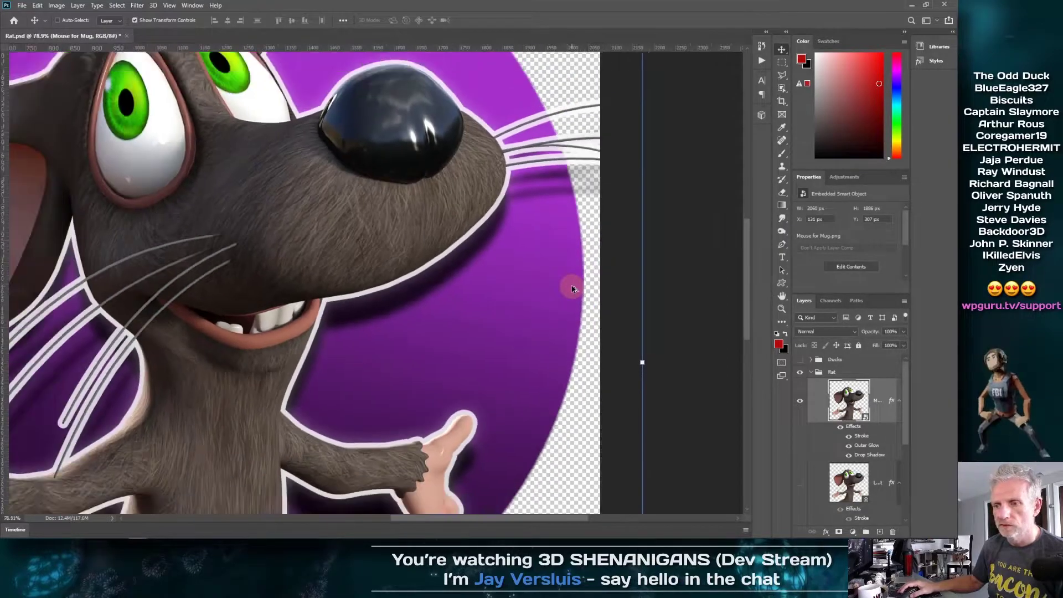
{"action": "left_click", "coordinate": [849, 446]}
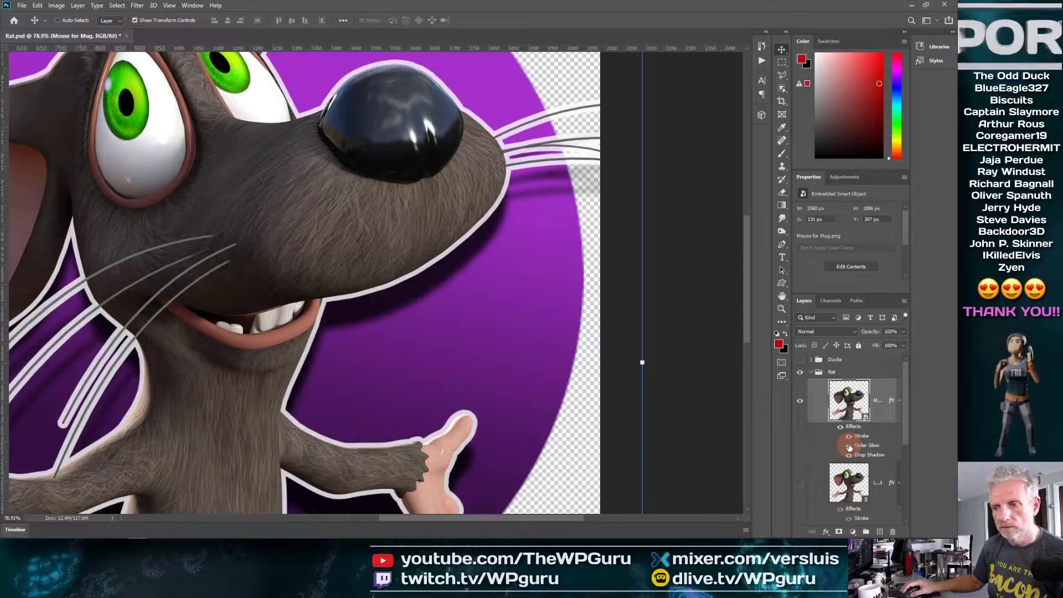
{"action": "left_click", "coordinate": [849, 446]}
{"action": "left_click", "coordinate": [849, 446]}
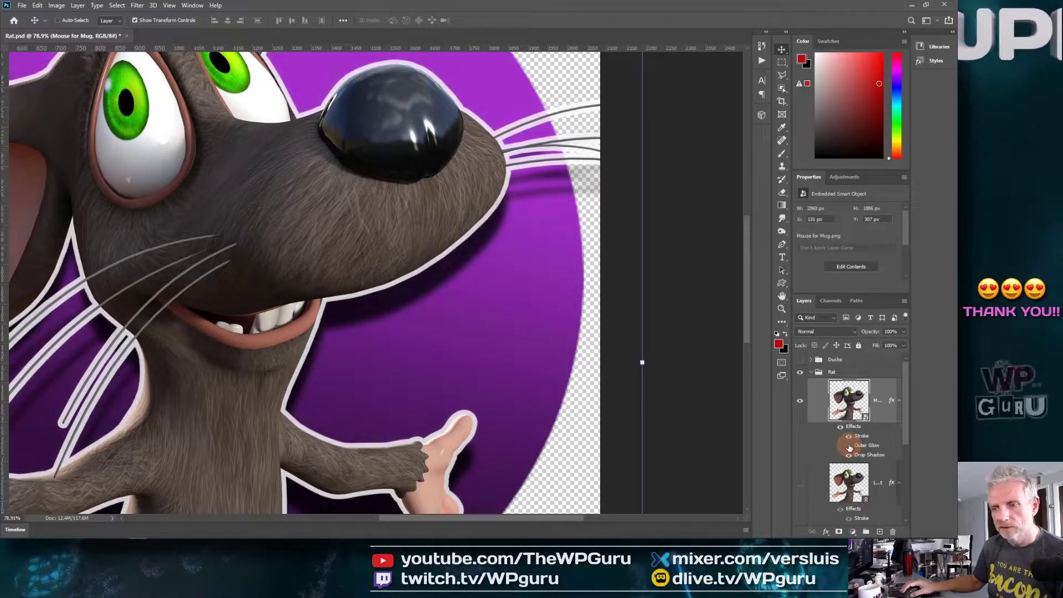
{"action": "left_click", "coordinate": [848, 446]}
{"action": "left_click", "coordinate": [849, 445]}
{"action": "scroll", "coordinate": [684, 376], "scroll_direction": "down", "scroll_amount": 3}
{"action": "scroll", "coordinate": [683, 376], "scroll_direction": "down", "scroll_amount": 3}
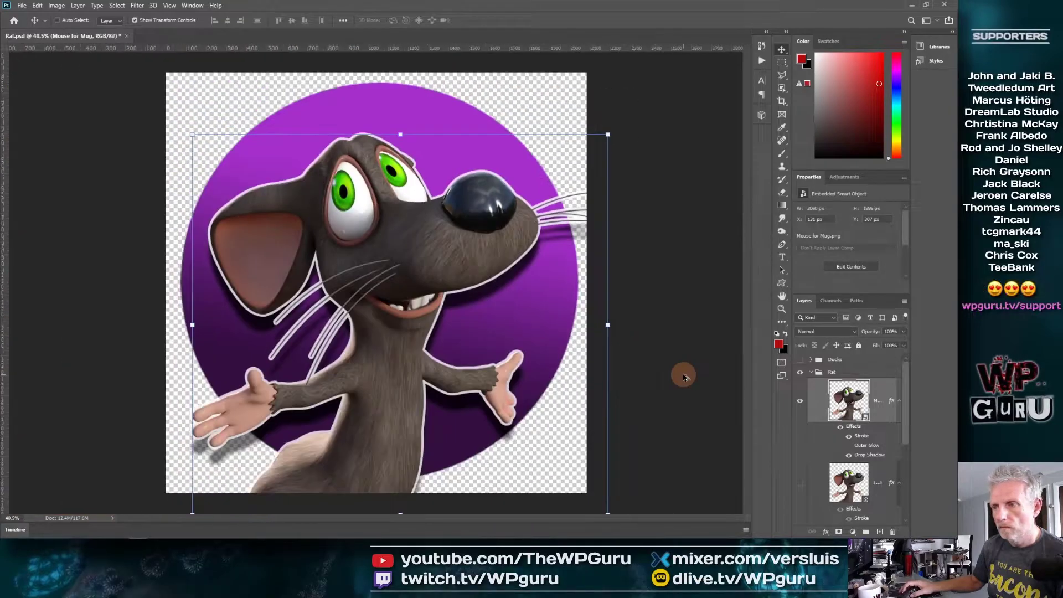
Compare the whole artwork with the rat's Outer Glow shown and hidden.
{"action": "left_click", "coordinate": [848, 445]}
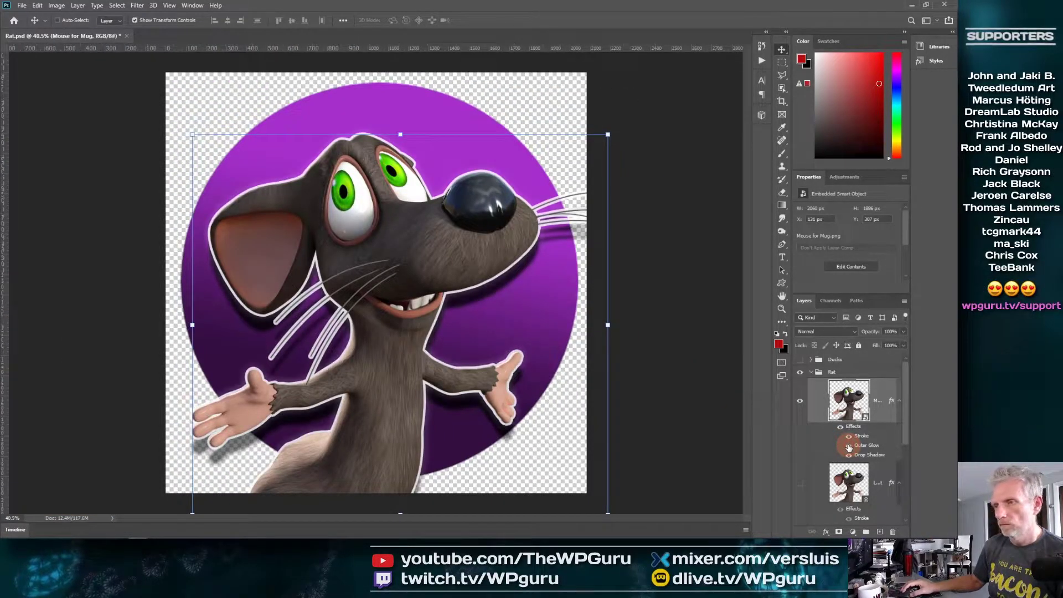
{"action": "left_click", "coordinate": [848, 446]}
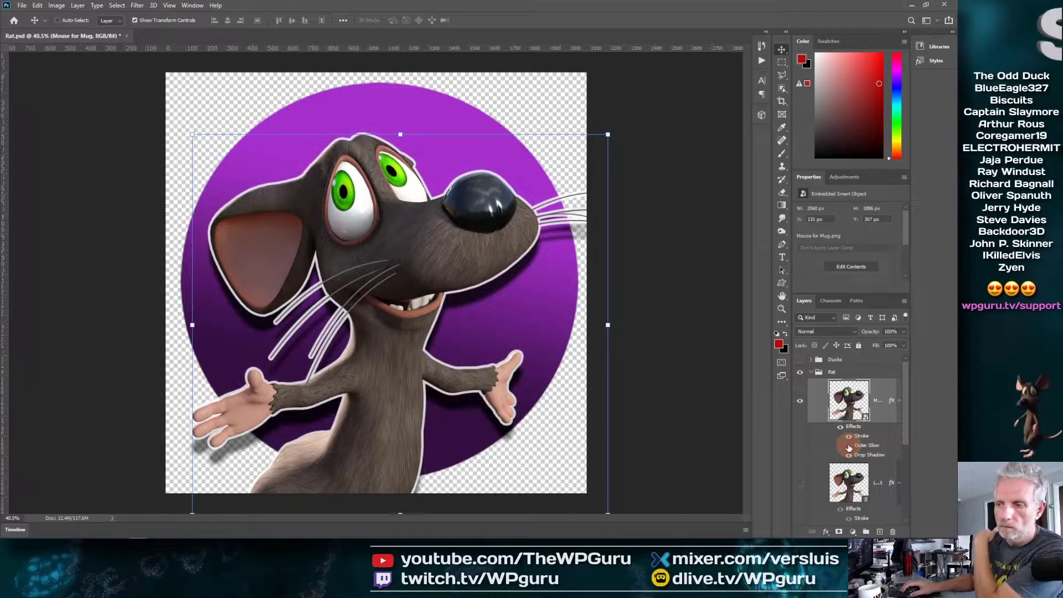
{"action": "left_click", "coordinate": [848, 446]}
{"action": "left_click", "coordinate": [849, 445]}
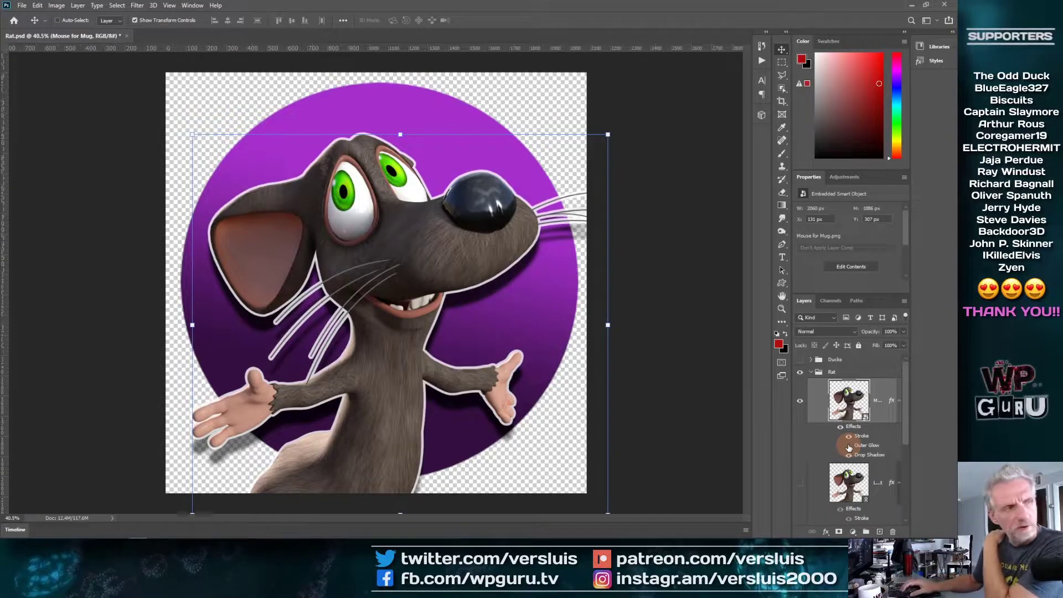
{"action": "left_click", "coordinate": [848, 446]}
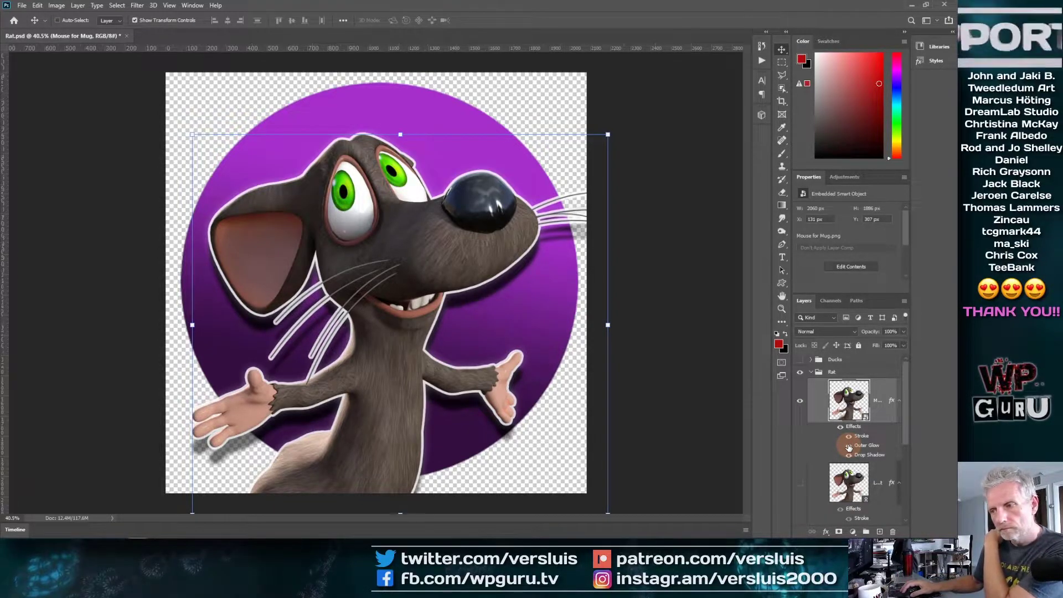
{"action": "left_click", "coordinate": [848, 446]}
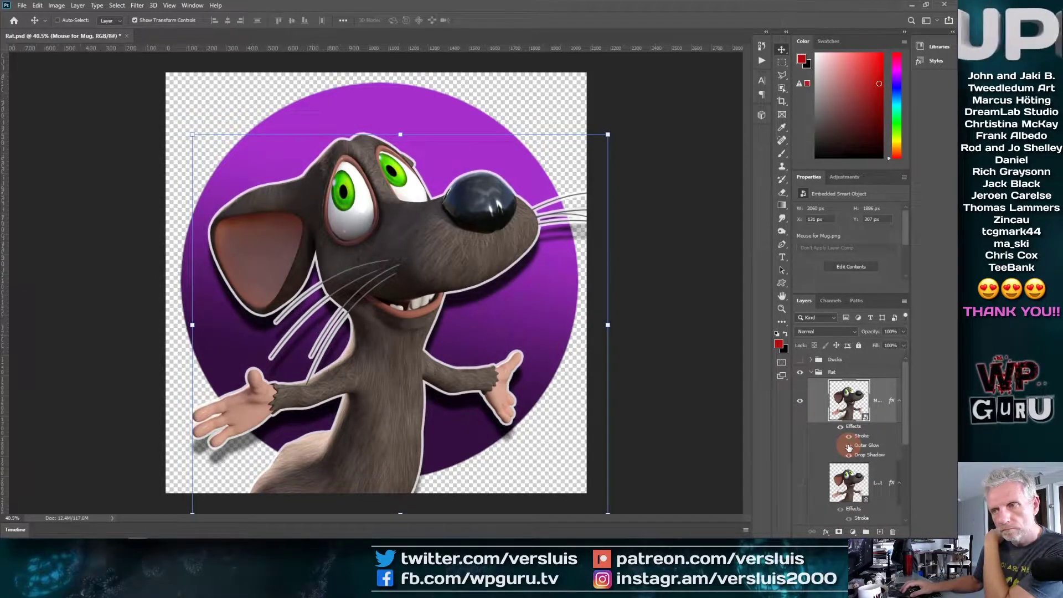
{"action": "left_click", "coordinate": [848, 446]}
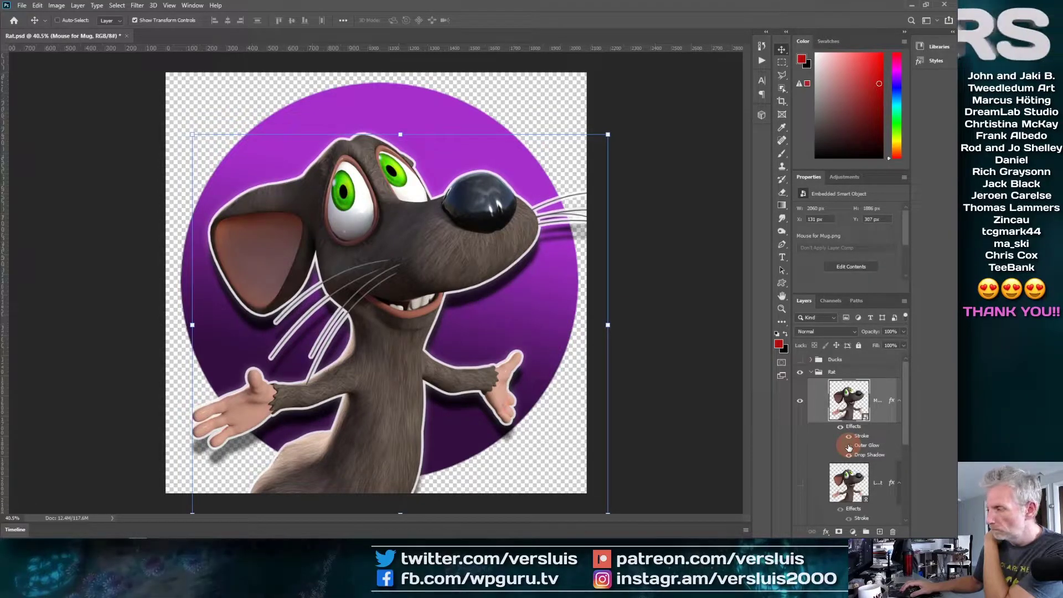
{"action": "left_click", "coordinate": [848, 446]}
Compare the purple circle's colours with its Color Overlay effect shown and hidden.
{"action": "scroll", "coordinate": [882, 445], "scroll_direction": "down", "scroll_amount": 1}
{"action": "scroll", "coordinate": [882, 445], "scroll_direction": "down", "scroll_amount": 1}
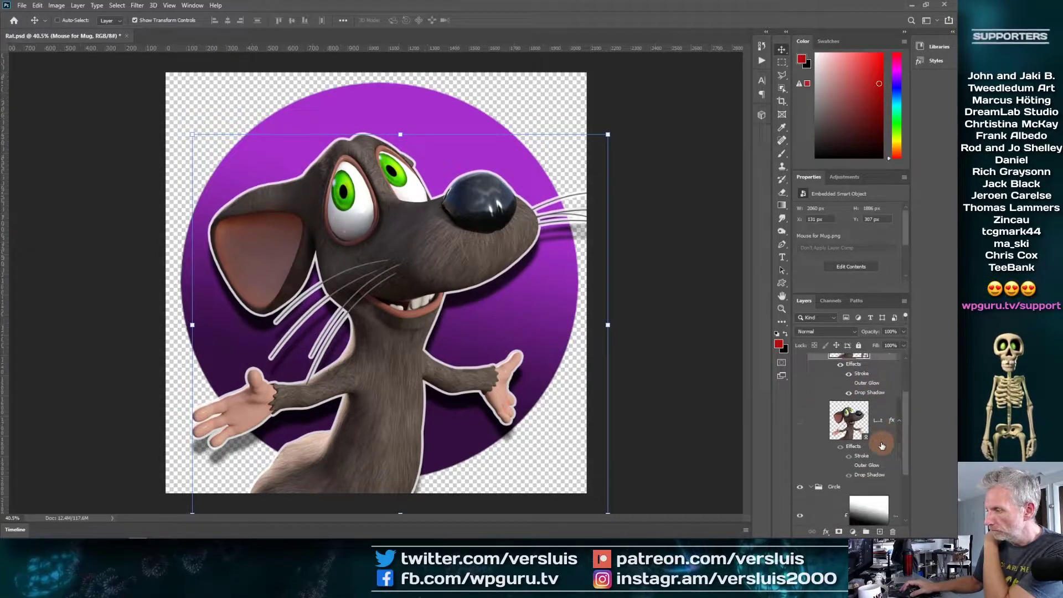
{"action": "scroll", "coordinate": [881, 445], "scroll_direction": "down", "scroll_amount": 3}
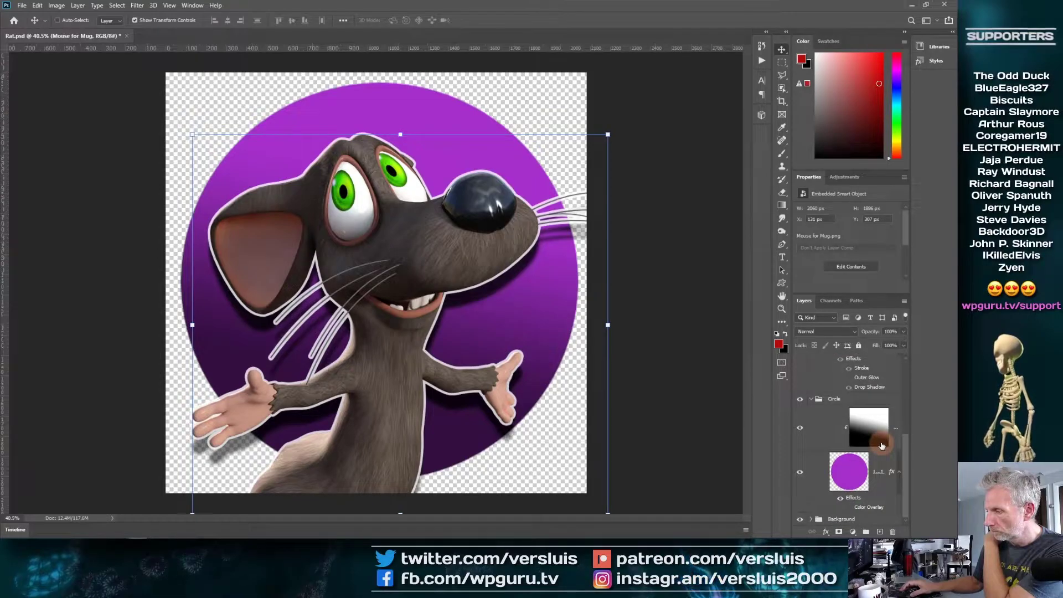
{"action": "left_click", "coordinate": [848, 507]}
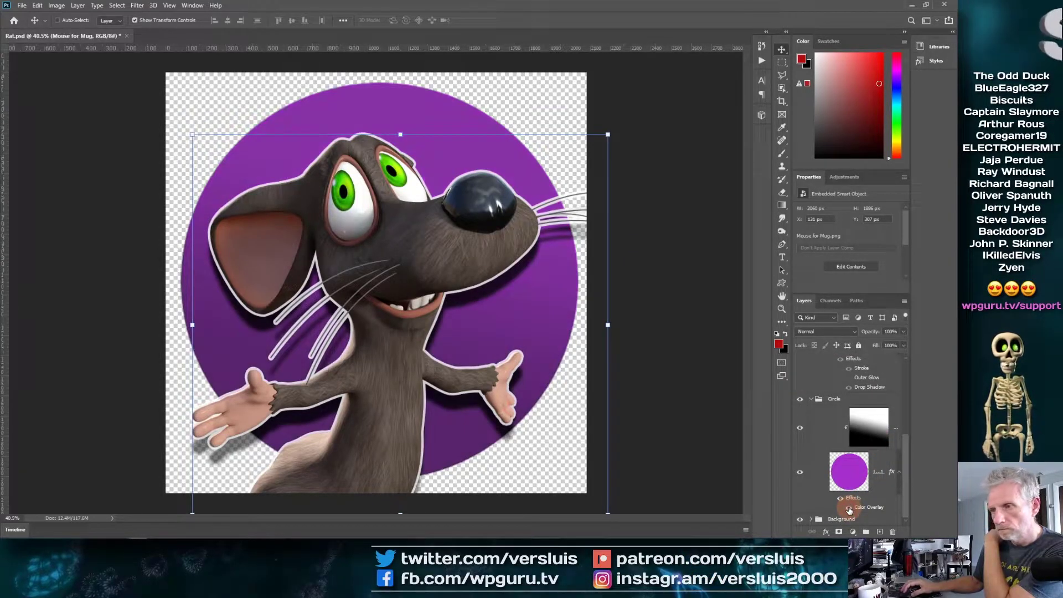
{"action": "left_click", "coordinate": [849, 507]}
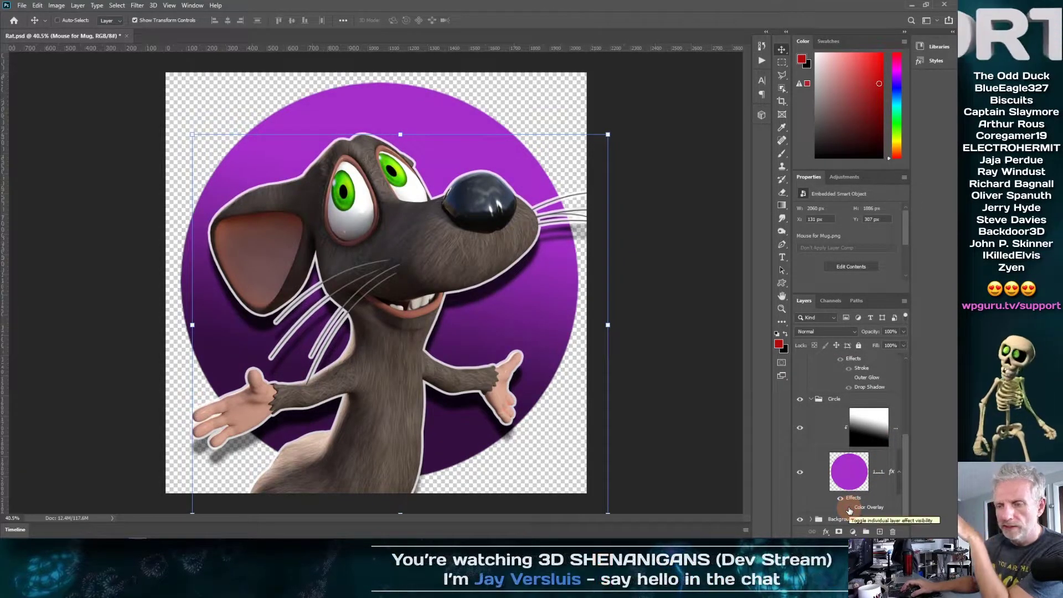
Recheck the Mouse for Mug layer with its Outer Glow toggled, leaving the glow hidden.
{"action": "scroll", "coordinate": [819, 435], "scroll_direction": "up", "scroll_amount": 5}
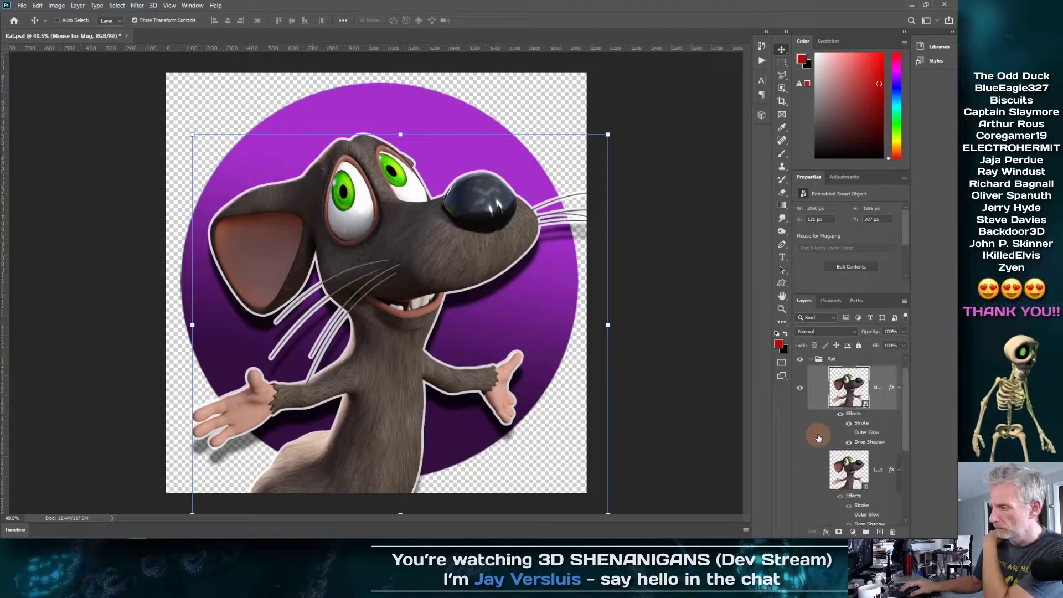
{"action": "left_click", "coordinate": [847, 446]}
{"action": "left_click", "coordinate": [847, 446]}
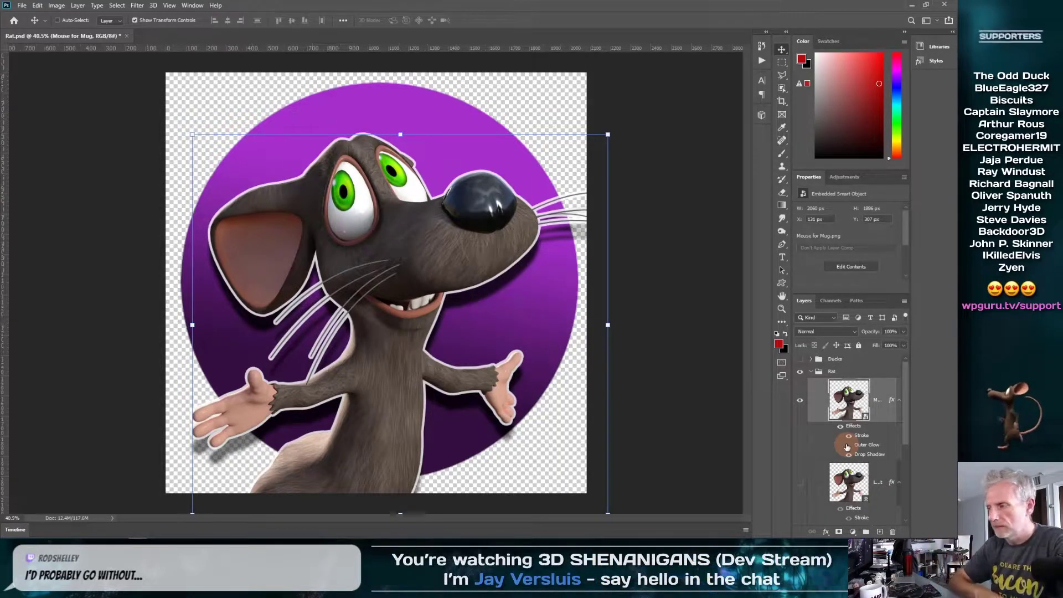
{"action": "left_click", "coordinate": [848, 446]}
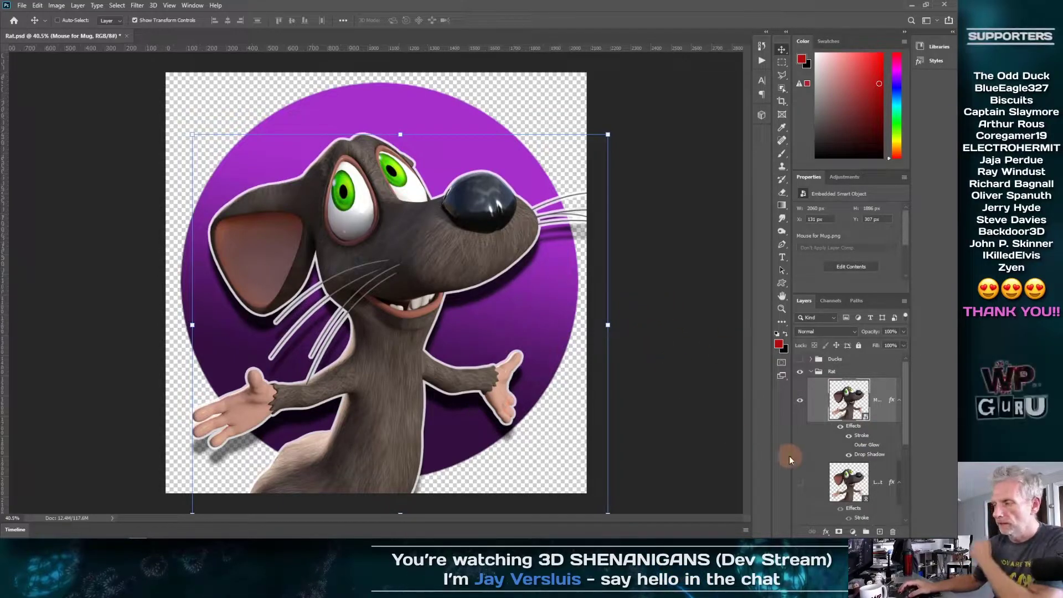
Compare the circle again with and without its Color Overlay, ending with the overlay turned on.
{"action": "scroll", "coordinate": [851, 476], "scroll_direction": "down", "scroll_amount": 2}
{"action": "scroll", "coordinate": [852, 479], "scroll_direction": "down", "scroll_amount": 5}
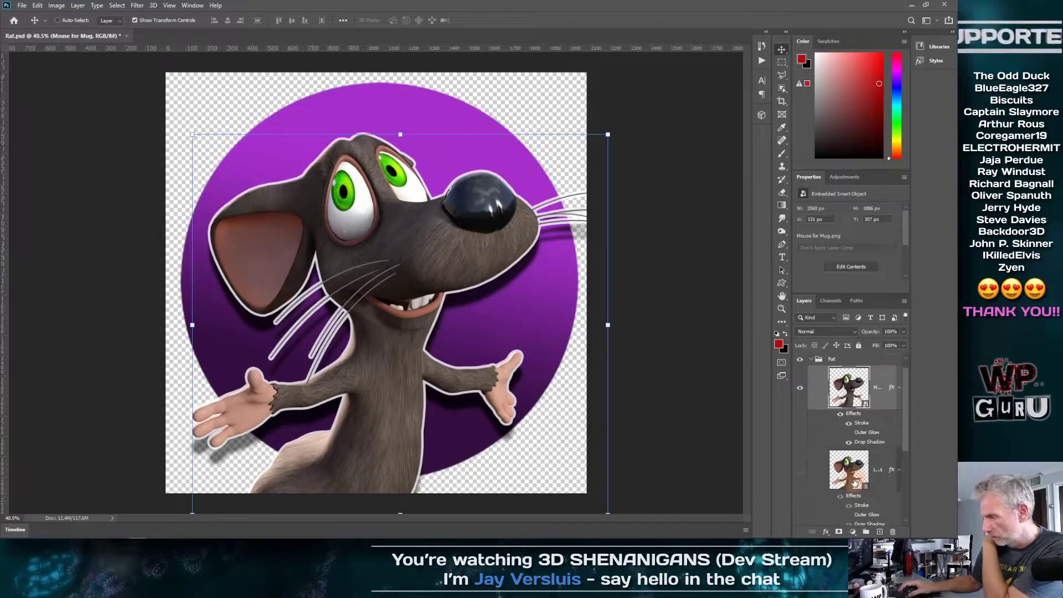
{"action": "scroll", "coordinate": [848, 470], "scroll_direction": "down", "scroll_amount": 1}
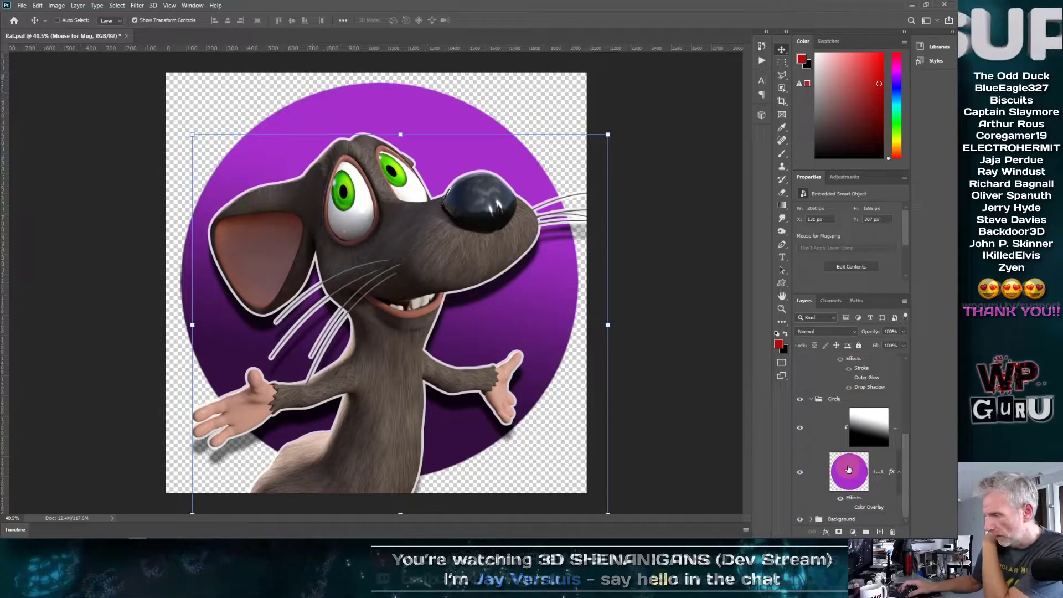
{"action": "left_click", "coordinate": [847, 510]}
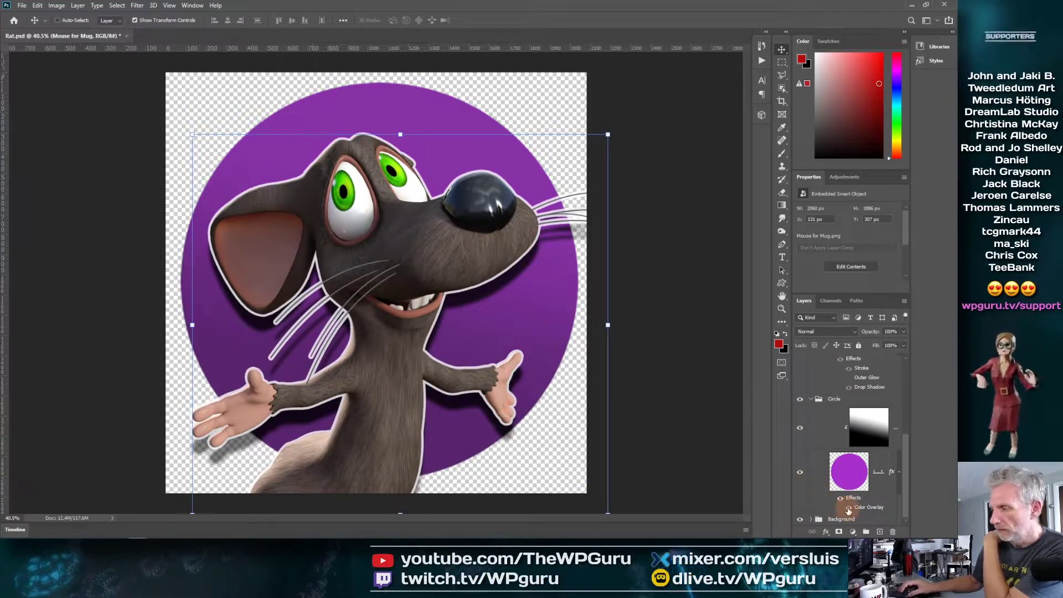
{"action": "left_click", "coordinate": [848, 510]}
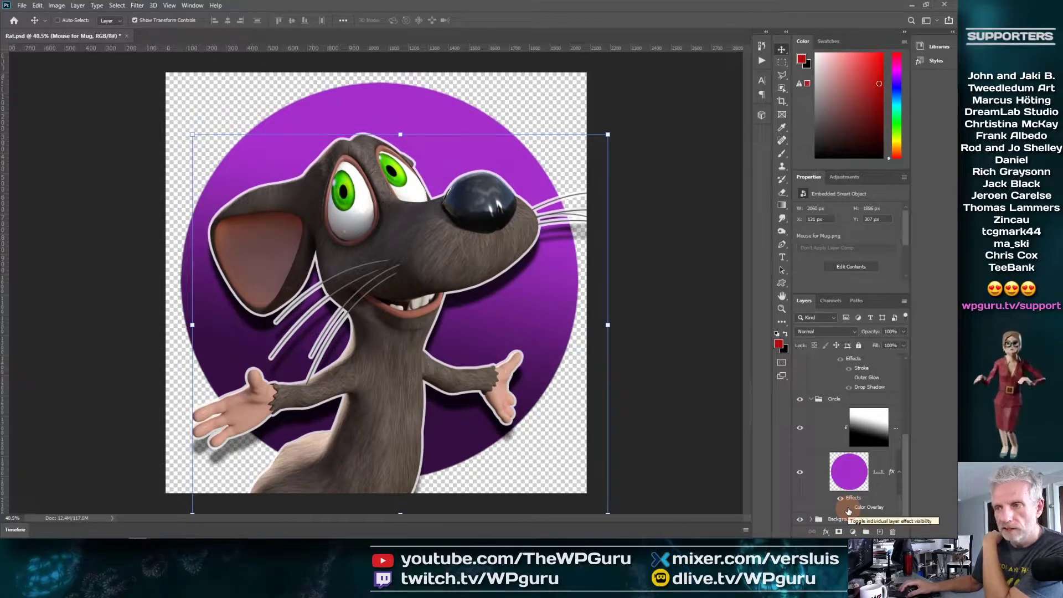
{"action": "left_click", "coordinate": [848, 510]}
{"action": "left_click", "coordinate": [848, 510]}
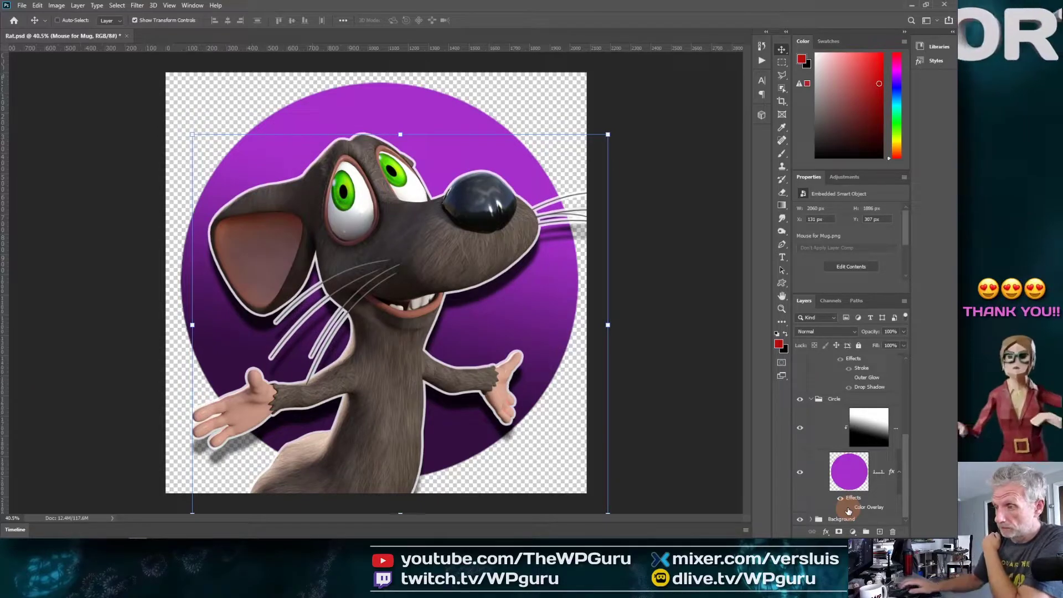
{"action": "left_click", "coordinate": [848, 510]}
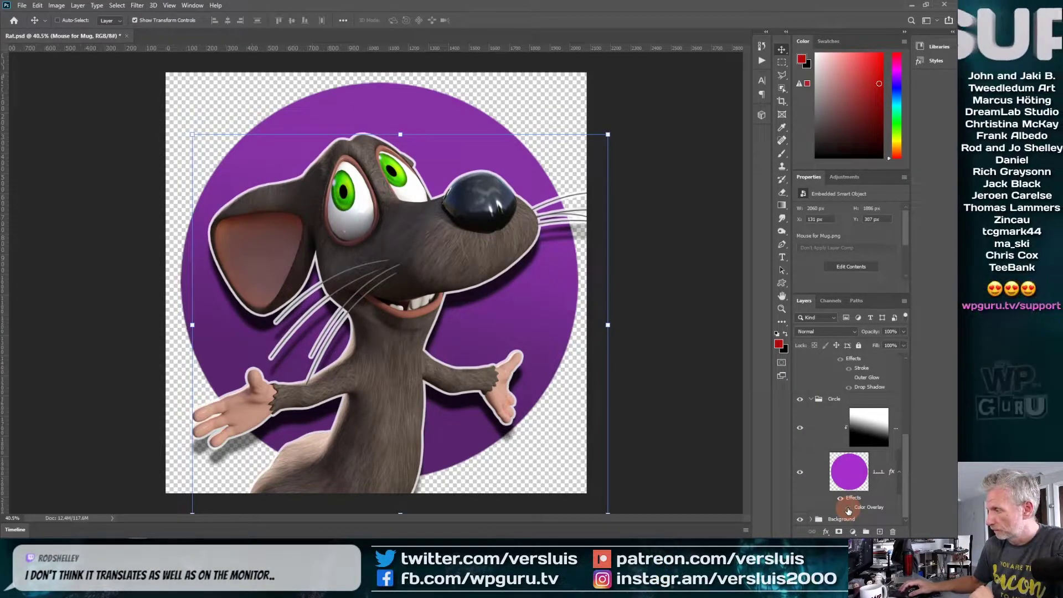
Turn the purple circle's Color Overlay back on and save the Rat.psd document.
{"action": "left_click", "coordinate": [849, 508]}
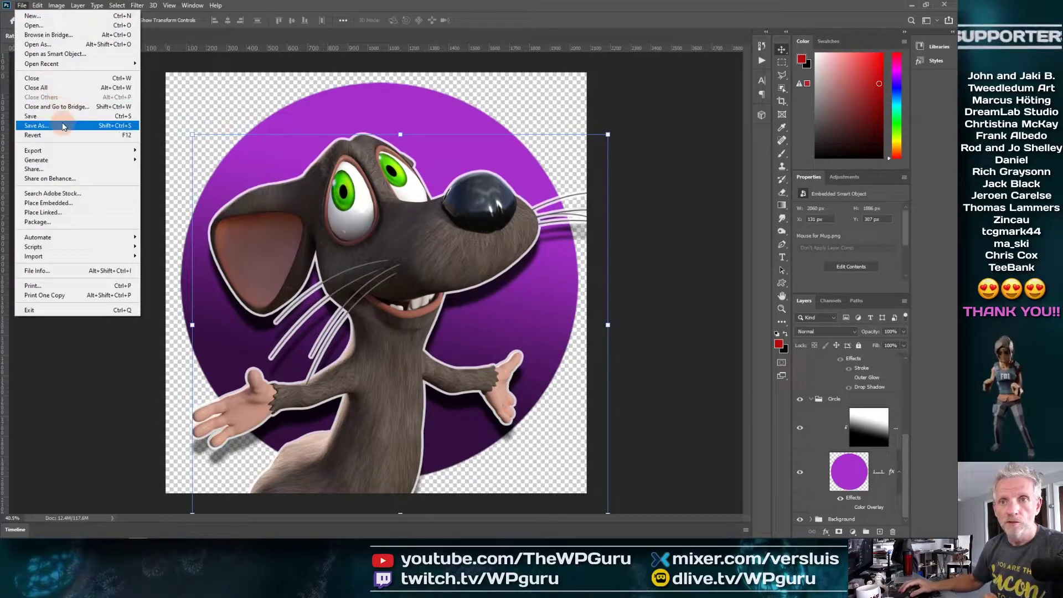
{"action": "left_click", "coordinate": [64, 116]}
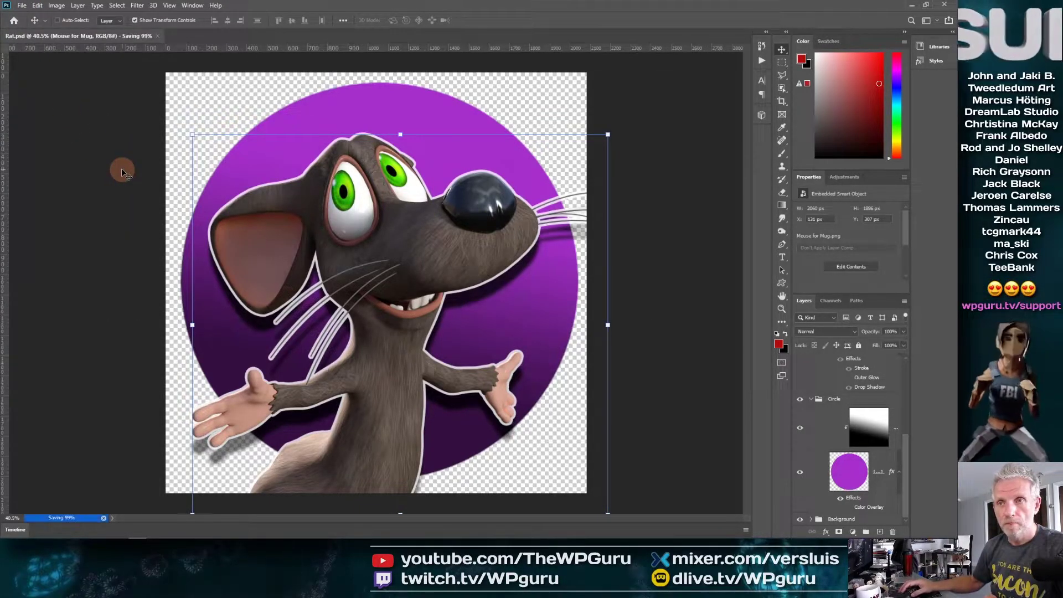
{"action": "left_click", "coordinate": [22, 5]}
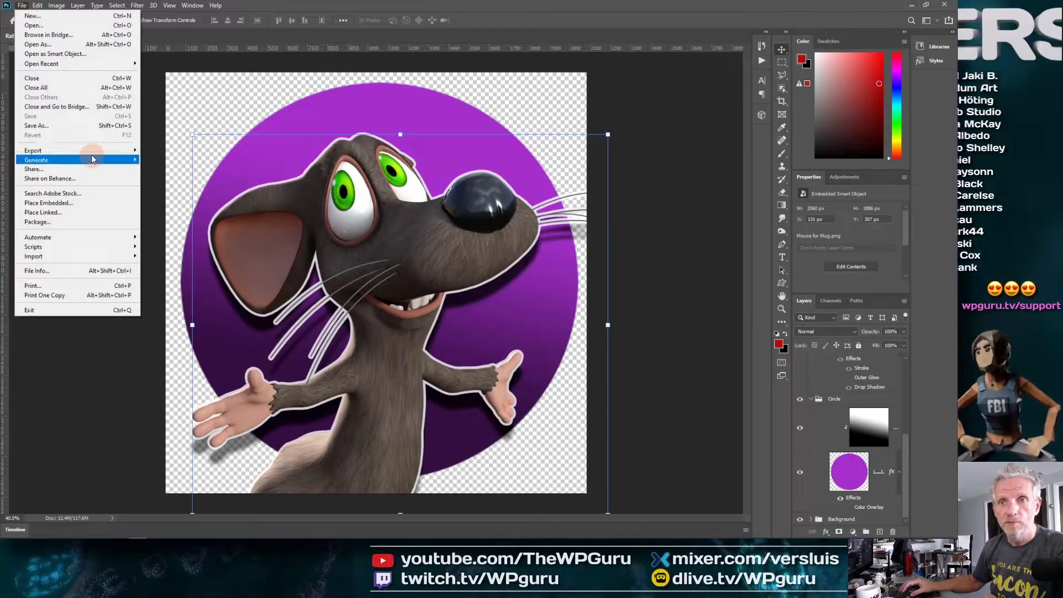
{"action": "mouse_move", "coordinate": [91, 150]}
{"action": "left_click", "coordinate": [225, 161]}
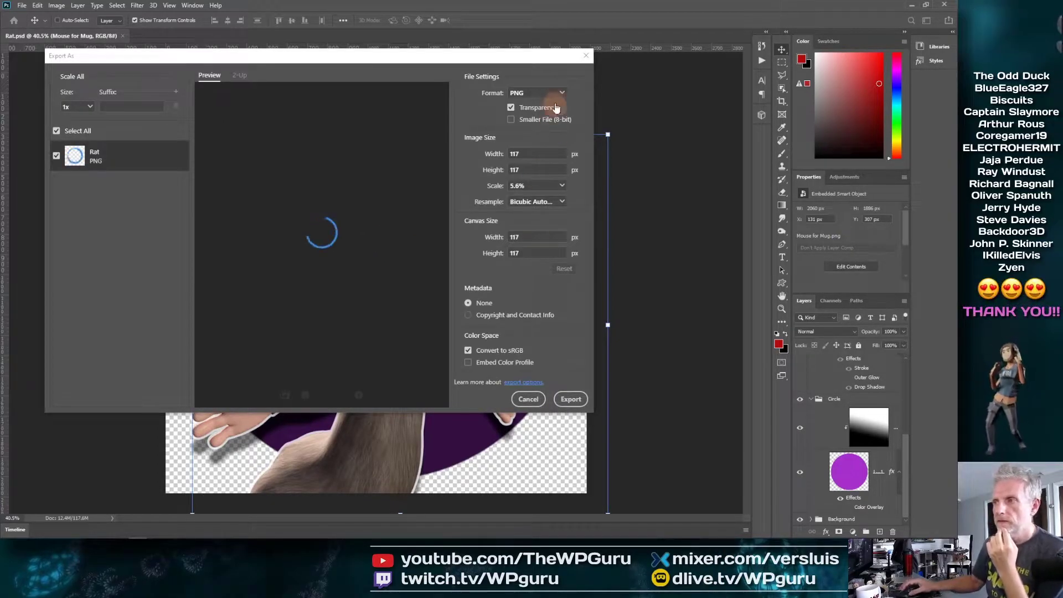
{"action": "left_click", "coordinate": [561, 95]}
{"action": "left_click", "coordinate": [541, 119]}
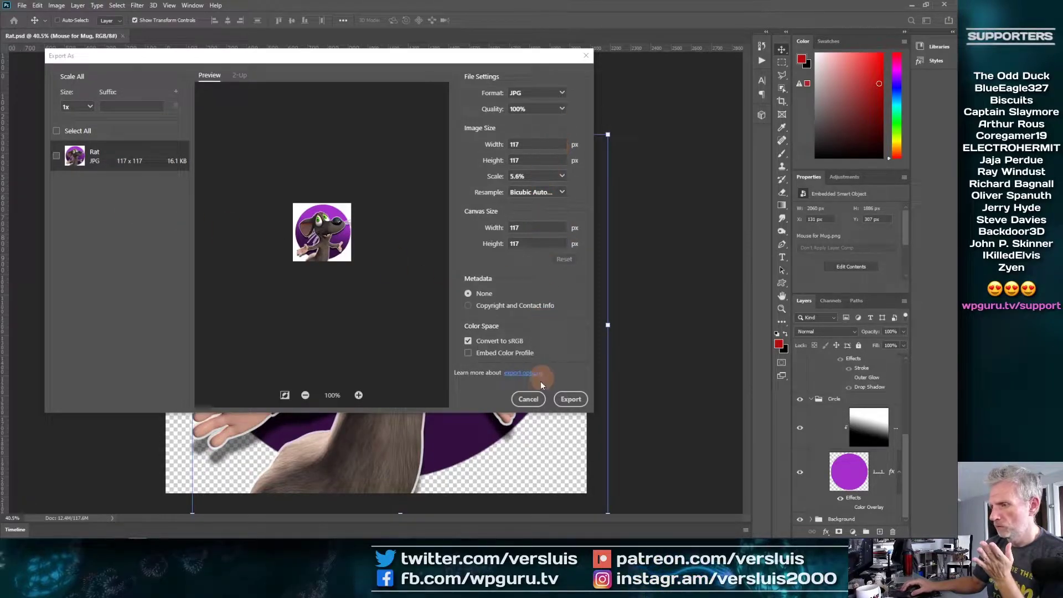
{"action": "left_click", "coordinate": [528, 399]}
{"action": "scroll", "coordinate": [881, 450], "scroll_direction": "up", "scroll_amount": 2}
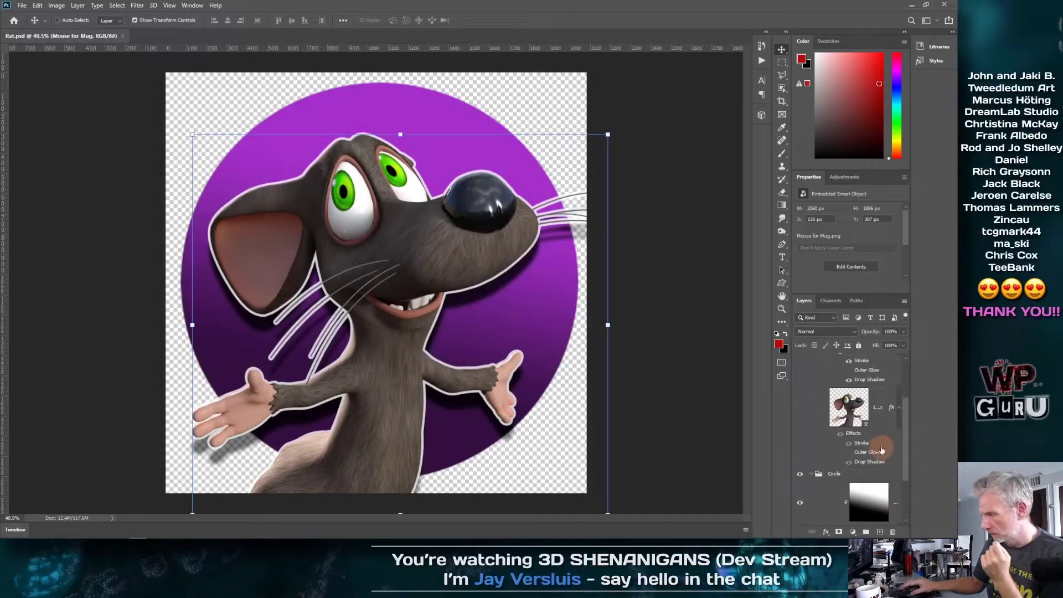
{"action": "scroll", "coordinate": [882, 450], "scroll_direction": "up", "scroll_amount": 3}
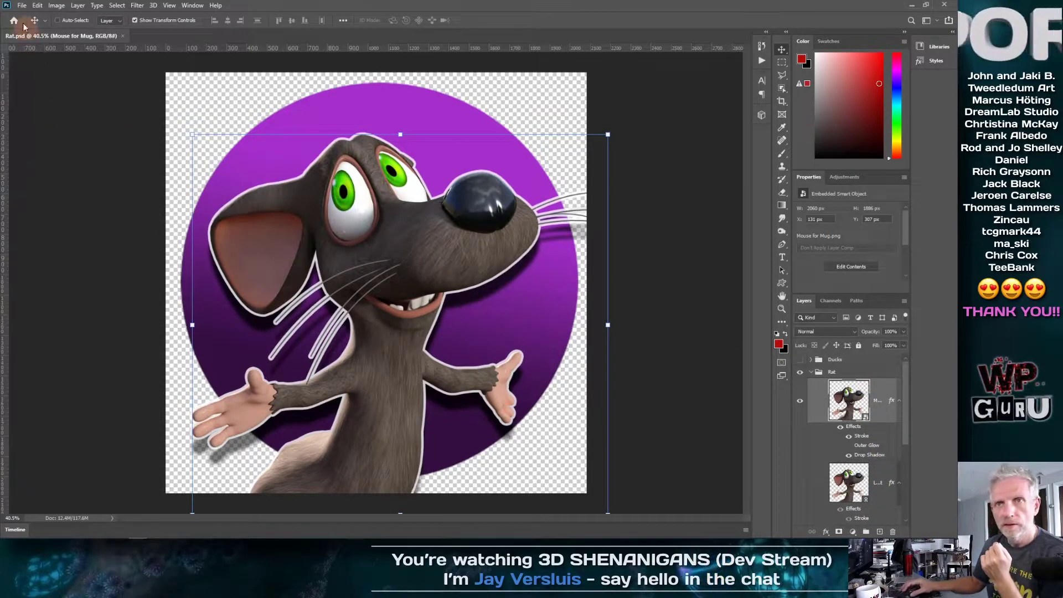
{"action": "left_click", "coordinate": [22, 5]}
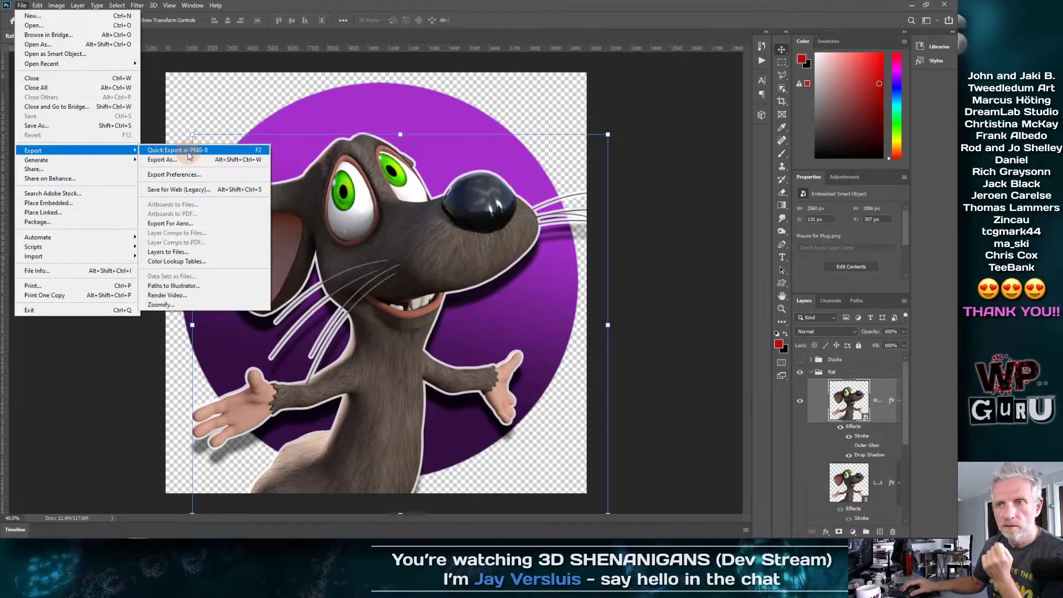
{"action": "left_click", "coordinate": [189, 159]}
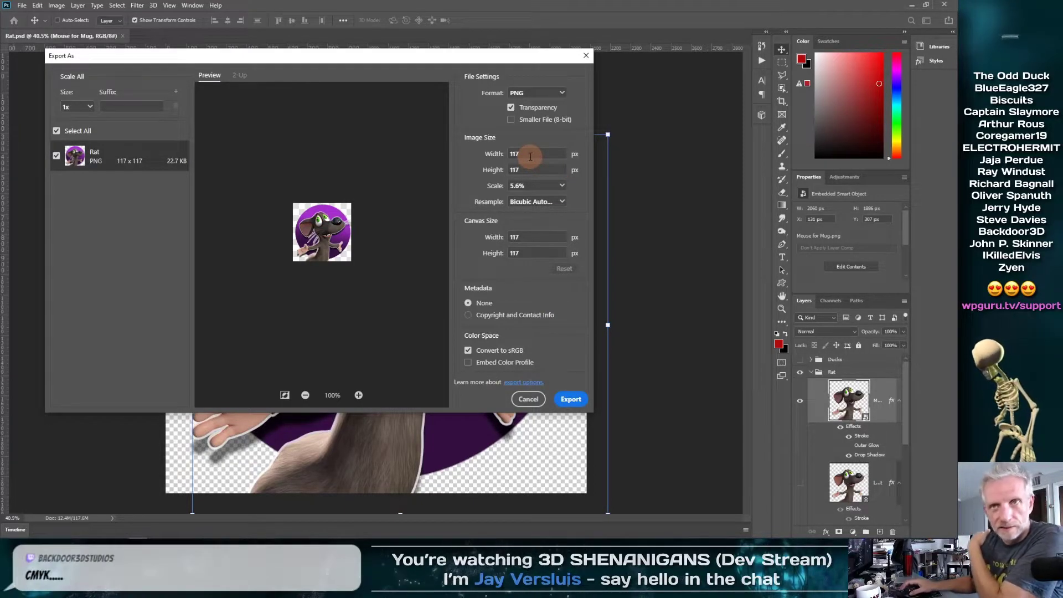
{"action": "left_click", "coordinate": [530, 398]}
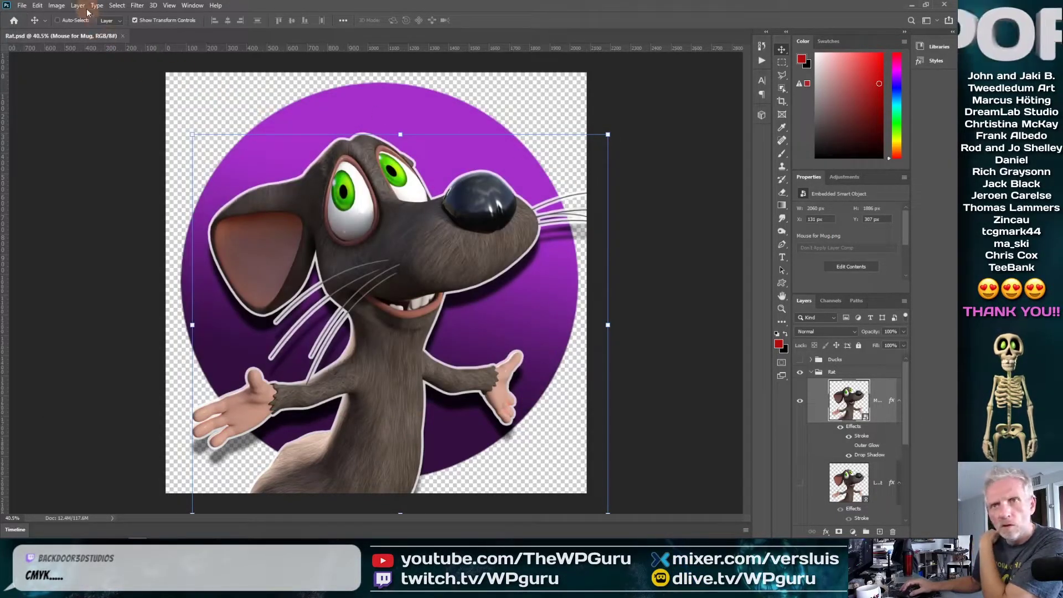
Check the document's pixel dimensions and resolution in the Image Size settings without changing them.
{"action": "left_click", "coordinate": [56, 5]}
{"action": "left_click", "coordinate": [78, 79]}
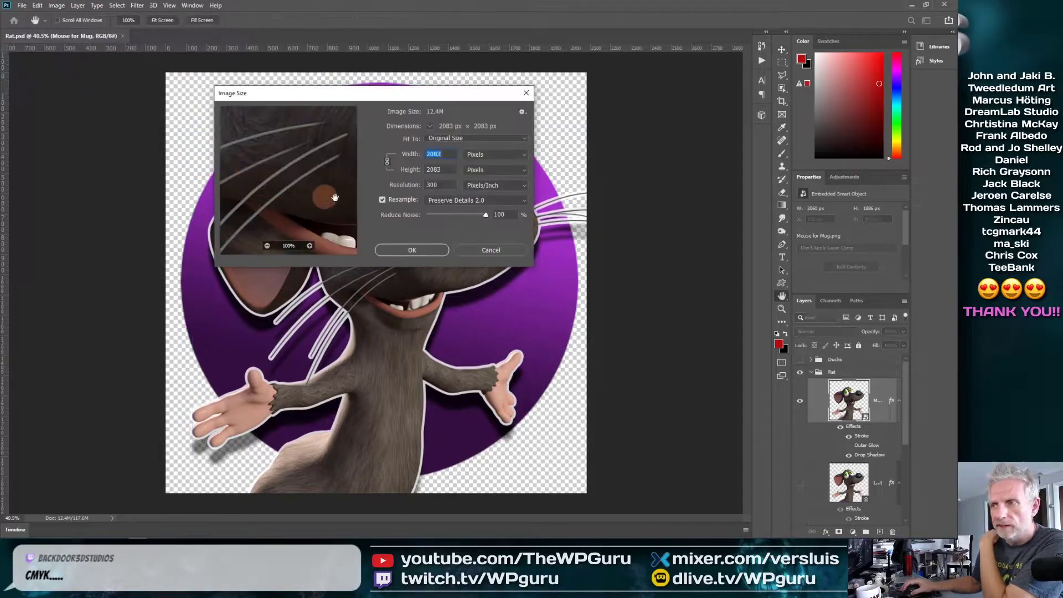
{"action": "left_click", "coordinate": [489, 250]}
Set up an Export As of the artwork at 100% scale in JPG format.
{"action": "left_click", "coordinate": [23, 5]}
{"action": "mouse_move", "coordinate": [92, 149]}
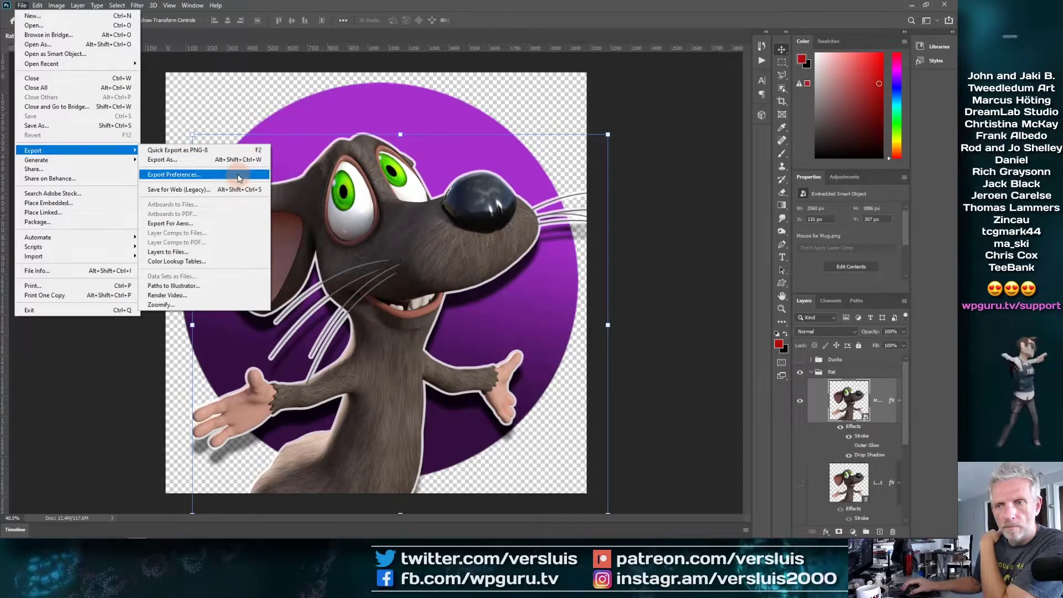
{"action": "left_click", "coordinate": [241, 160]}
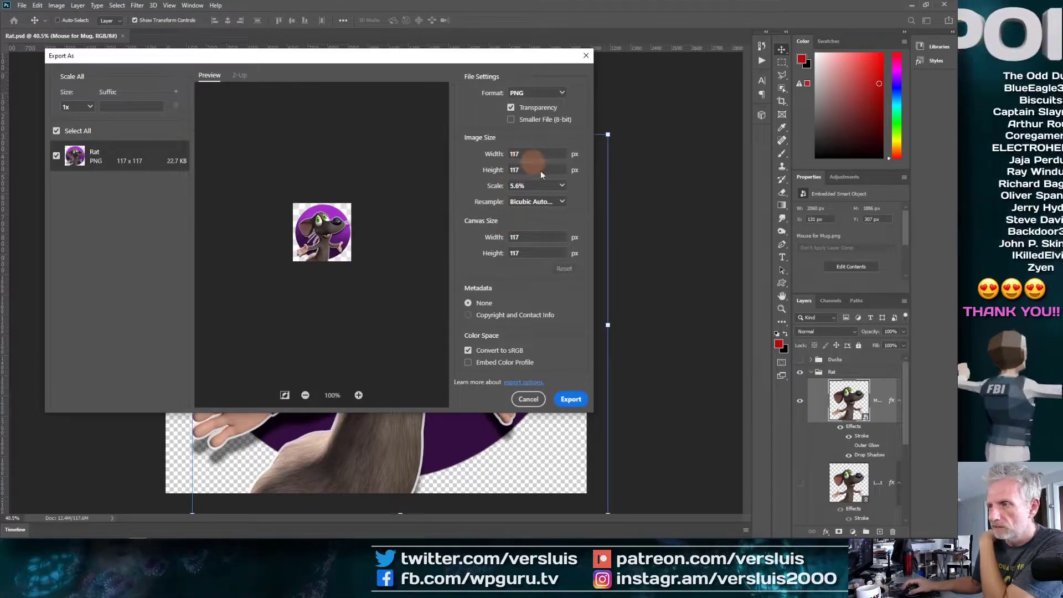
{"action": "left_click", "coordinate": [562, 186]}
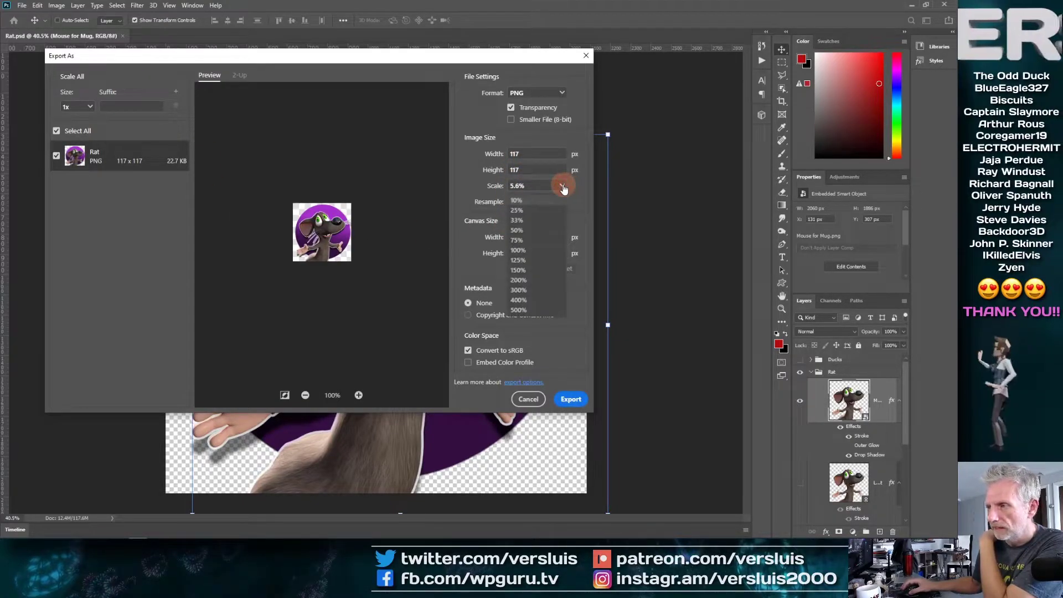
{"action": "left_click", "coordinate": [527, 250]}
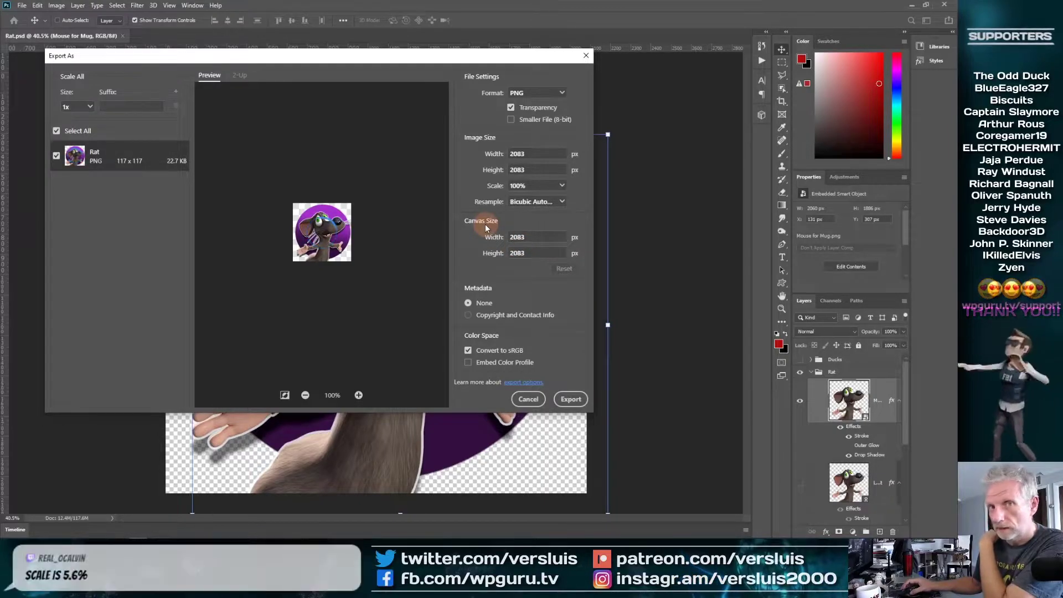
{"action": "left_click", "coordinate": [554, 92]}
{"action": "left_click", "coordinate": [533, 118]}
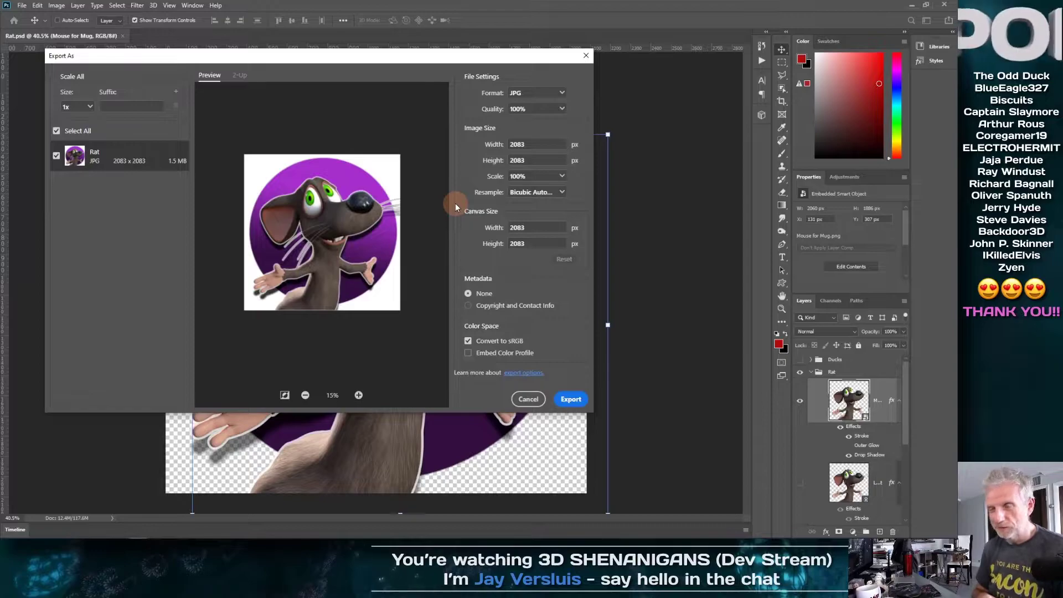
Switch to Firefox and close the two Daz Cameras Presets documentation pages.
{"action": "key", "text": "alt+Tab"}
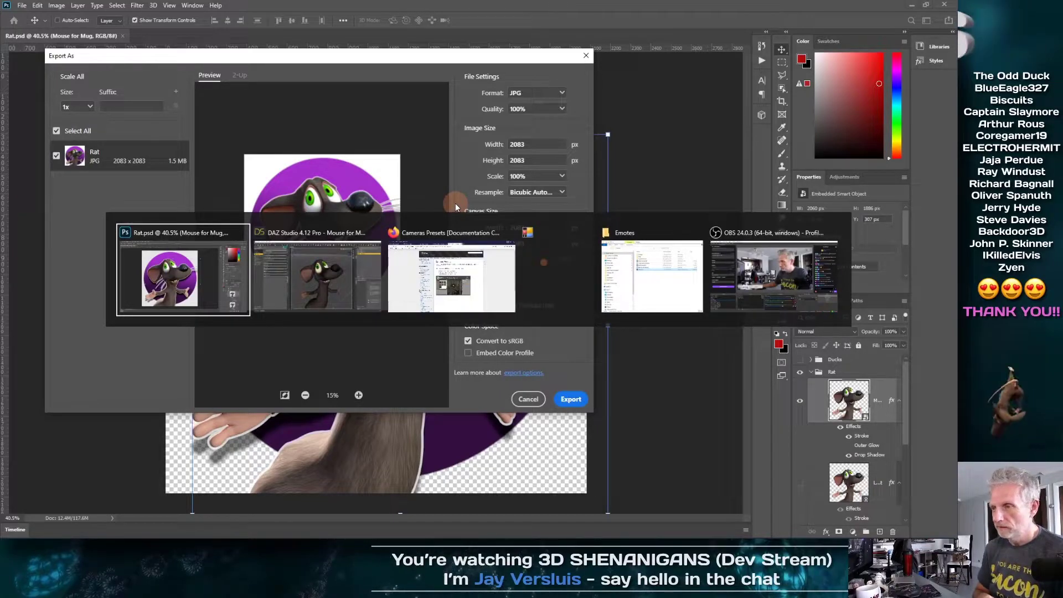
{"action": "key", "text": "alt+Tab"}
{"action": "key", "text": "alt+Tab"}
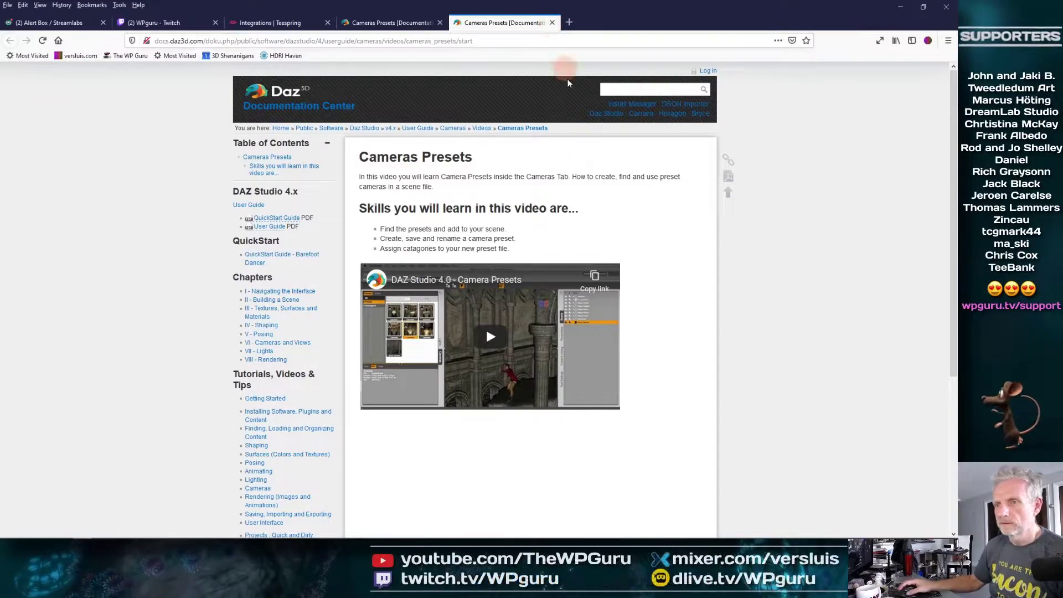
{"action": "left_click", "coordinate": [552, 23]}
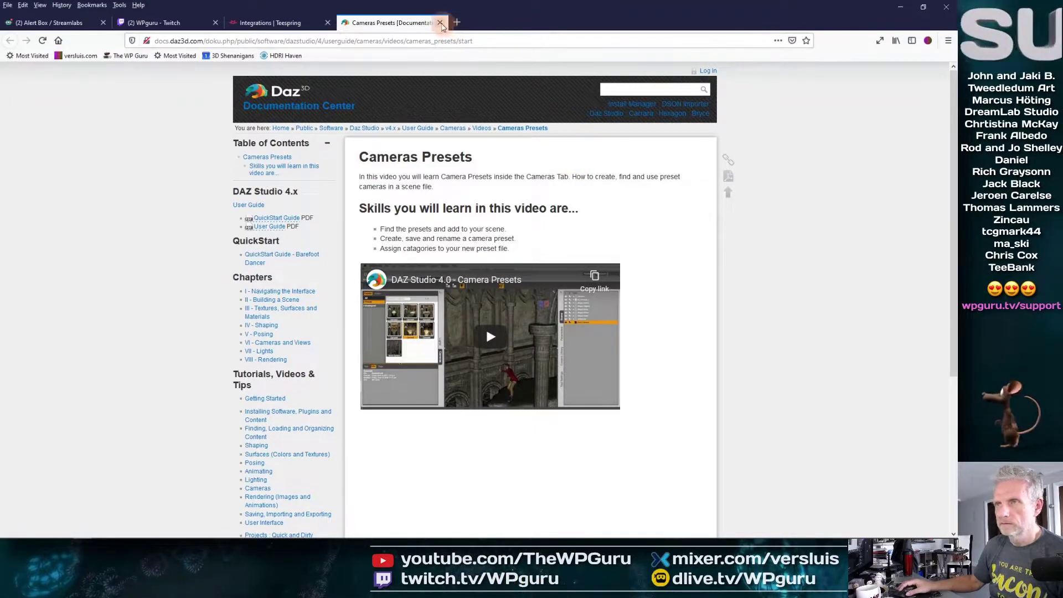
{"action": "left_click", "coordinate": [440, 23]}
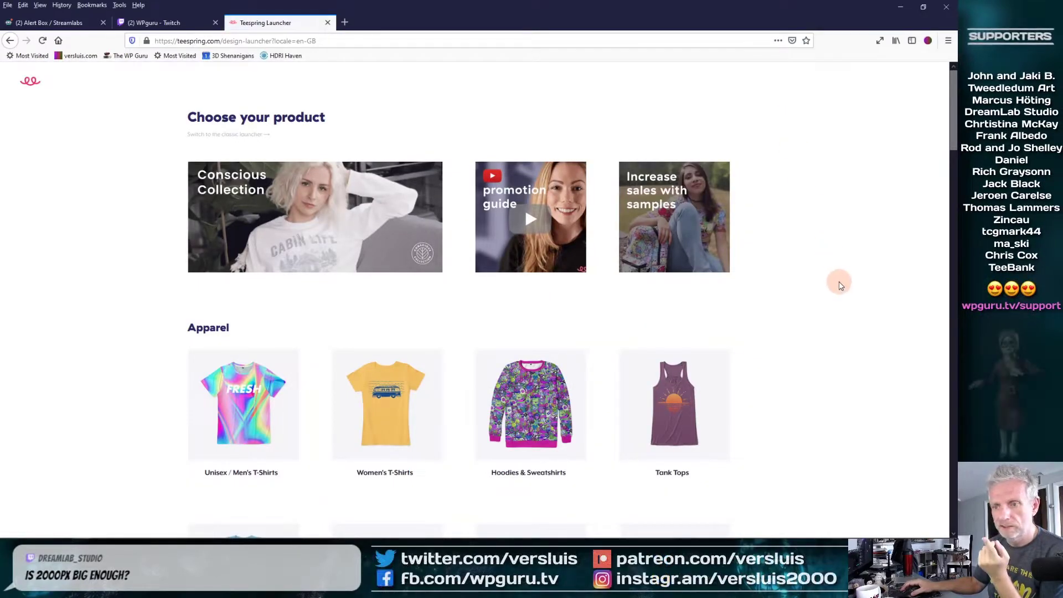
Start designing a Mug from the Accessories section of the Teespring launcher, choosing to sell the design.
{"action": "scroll", "coordinate": [840, 285], "scroll_direction": "down", "scroll_amount": 12}
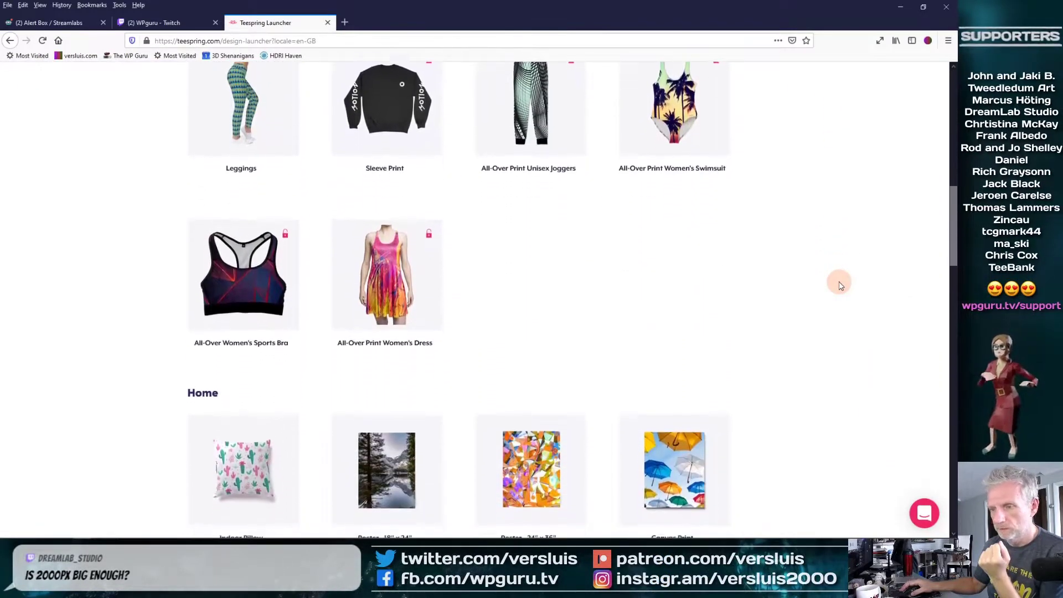
{"action": "scroll", "coordinate": [839, 285], "scroll_direction": "down", "scroll_amount": 14}
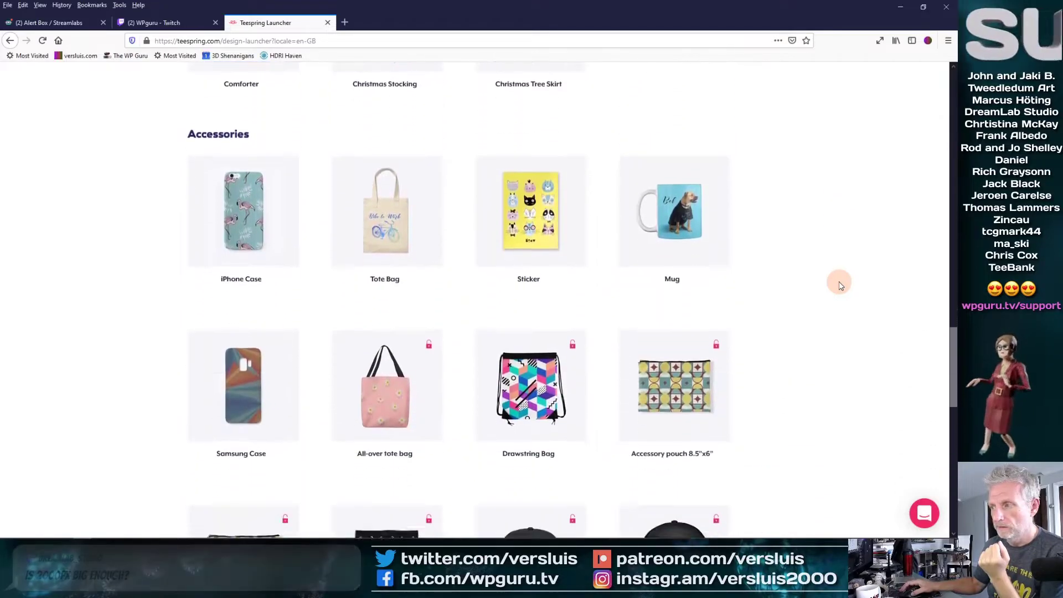
{"action": "scroll", "coordinate": [840, 285], "scroll_direction": "down", "scroll_amount": 2}
{"action": "mouse_move", "coordinate": [689, 147]}
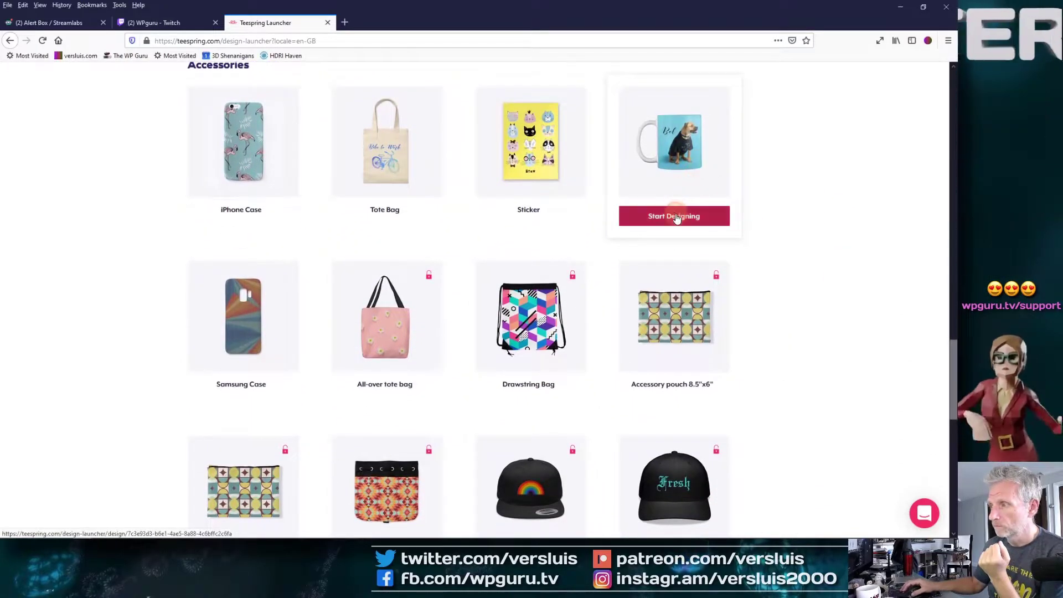
{"action": "left_click", "coordinate": [676, 217]}
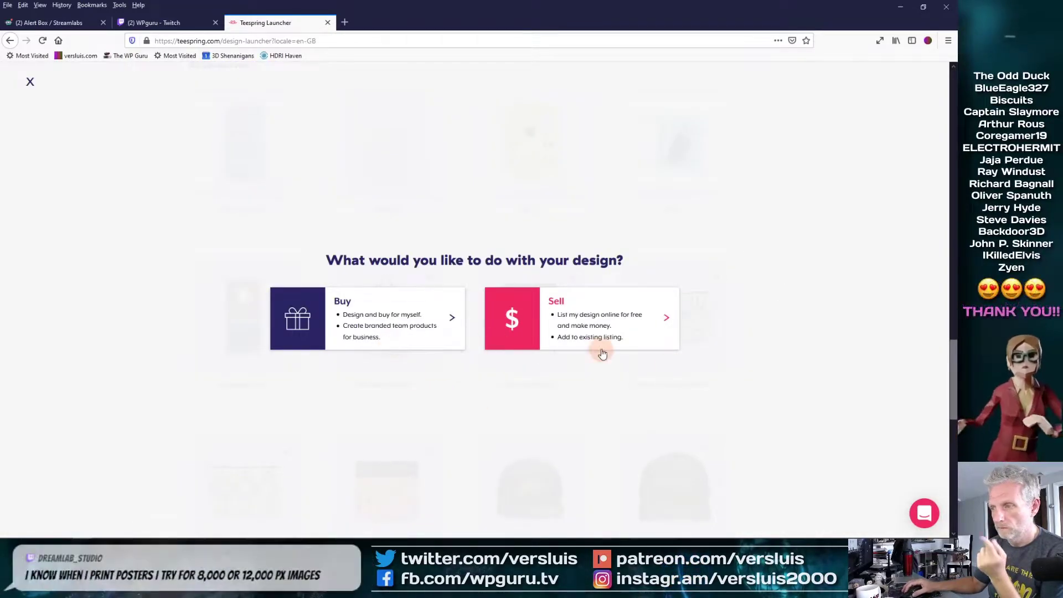
{"action": "left_click", "coordinate": [613, 331]}
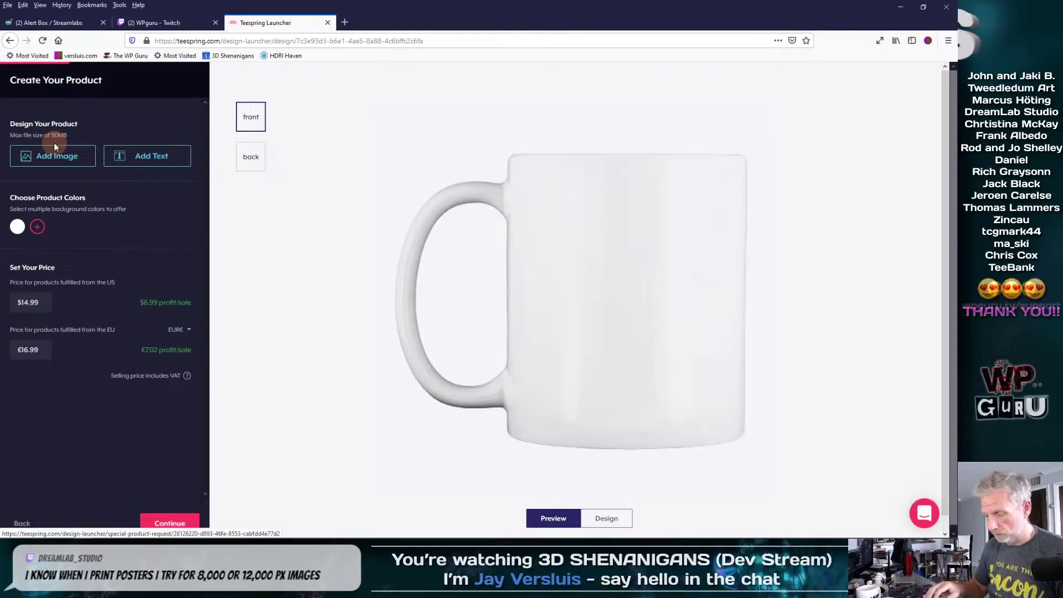
Switch back to Photoshop, start the JPG export and create a folder named For Printing inside Emotes.
{"action": "key", "text": "alt+Tab"}
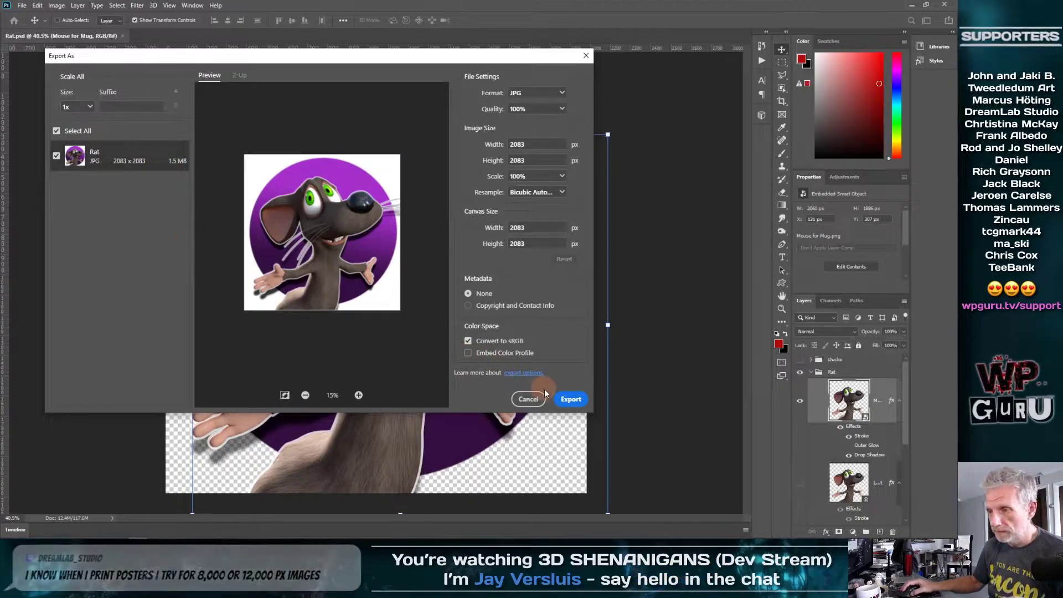
{"action": "left_click", "coordinate": [569, 406]}
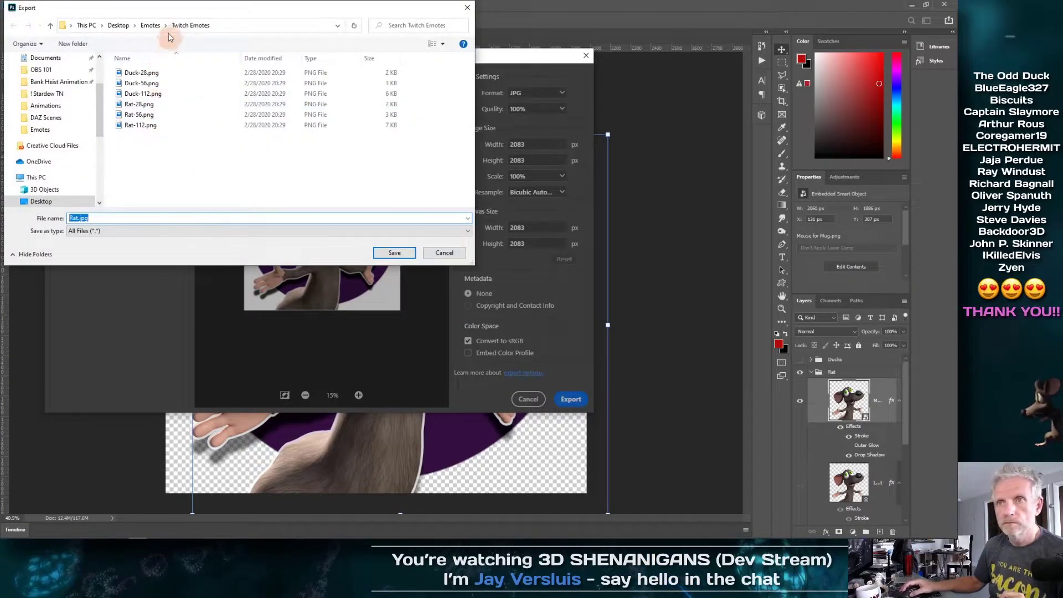
{"action": "left_click", "coordinate": [151, 26]}
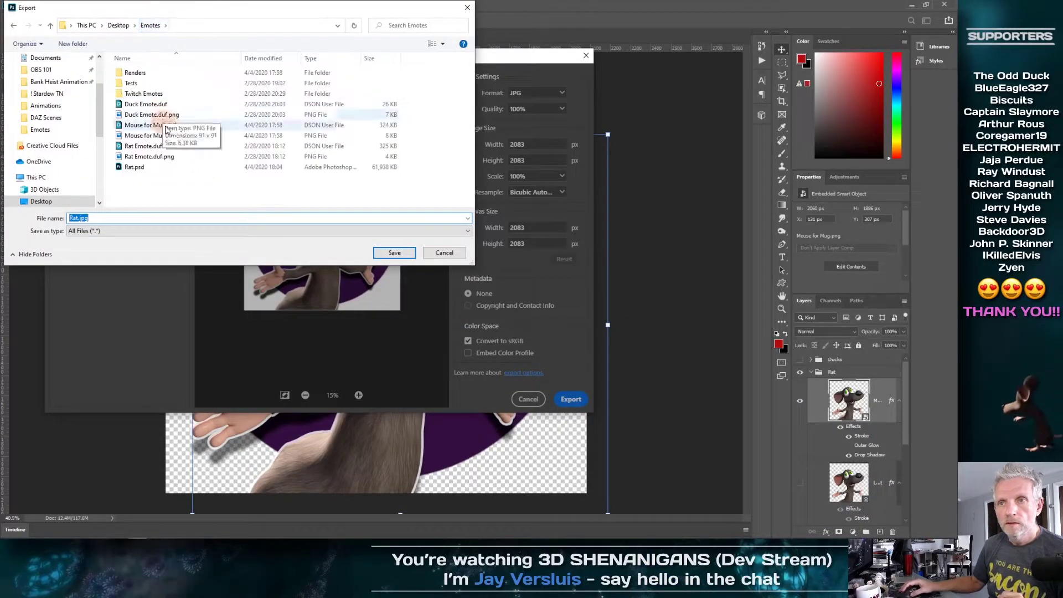
{"action": "right_click", "coordinate": [134, 192]}
{"action": "mouse_move", "coordinate": [83, 283]}
{"action": "left_click", "coordinate": [157, 284]}
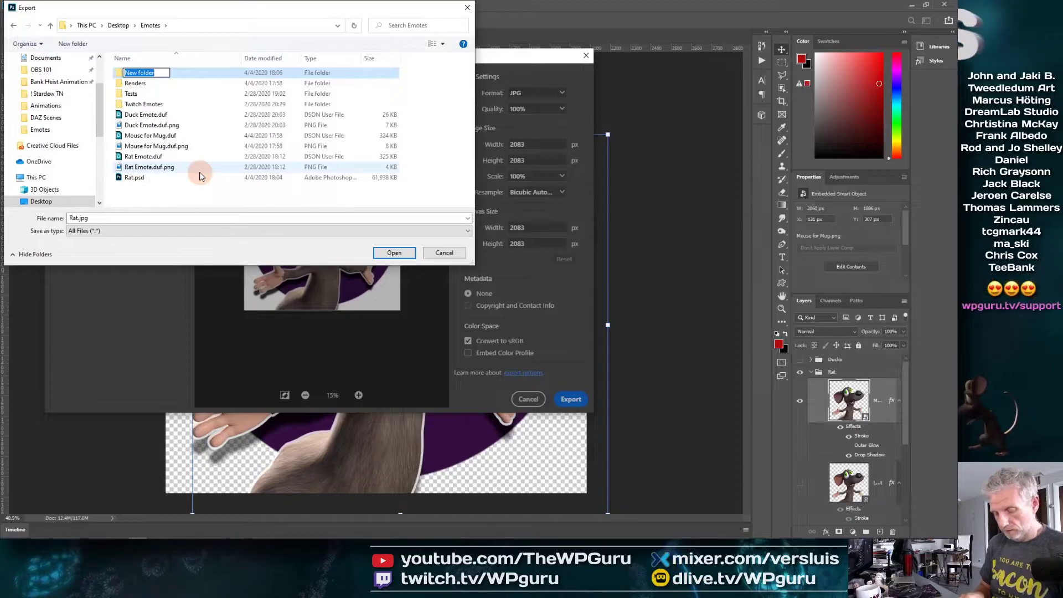
{"action": "type", "text": "FOr Printing"}
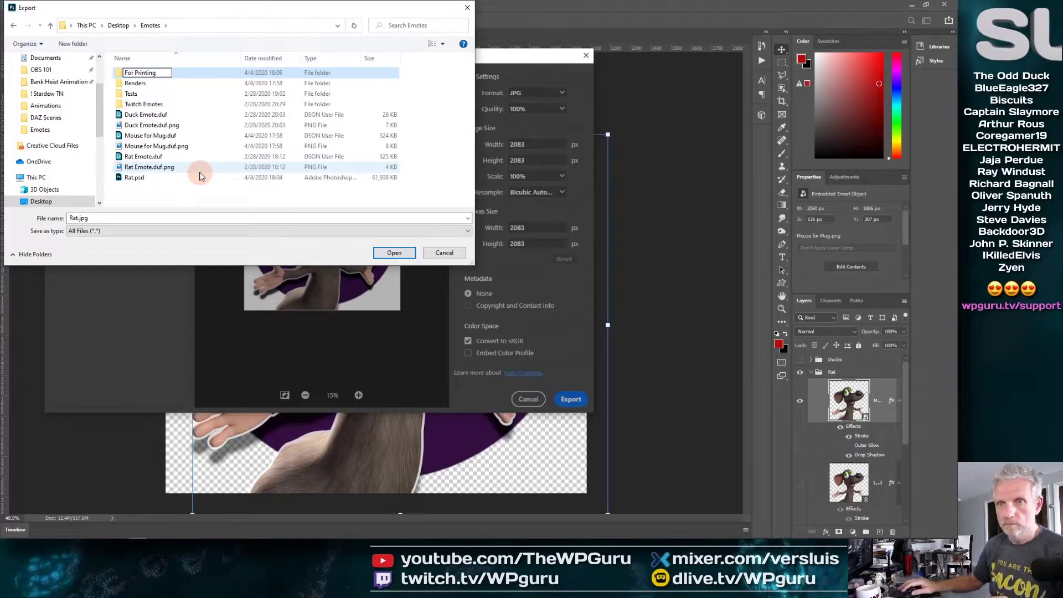
{"action": "key", "text": "Return"}
Save the exported image in the For Printing folder as Rat Mug.jpg.
{"action": "double_click", "coordinate": [135, 74]}
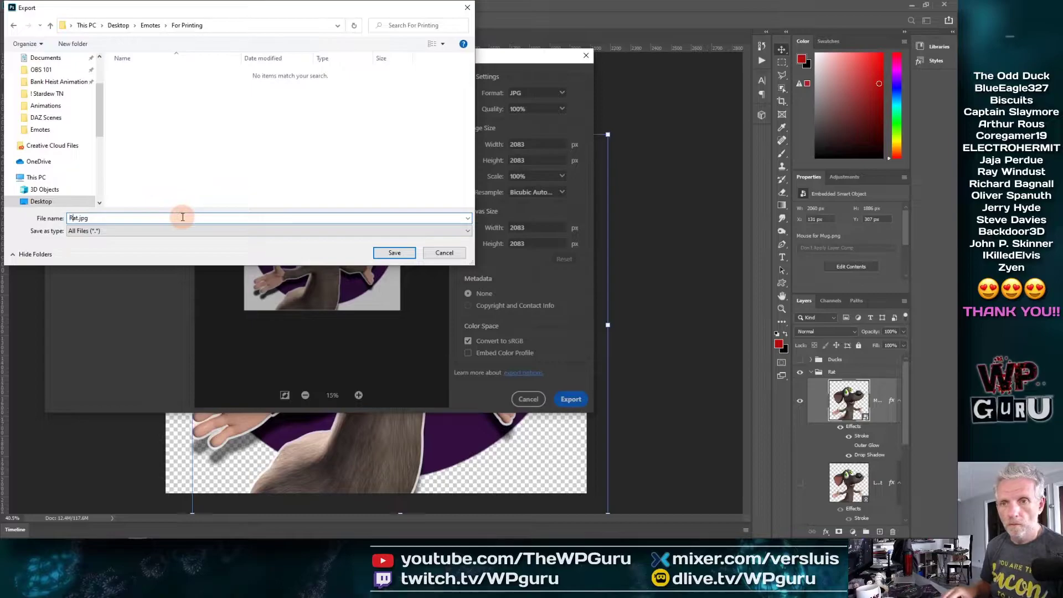
{"action": "type", "text": "for Mug"}
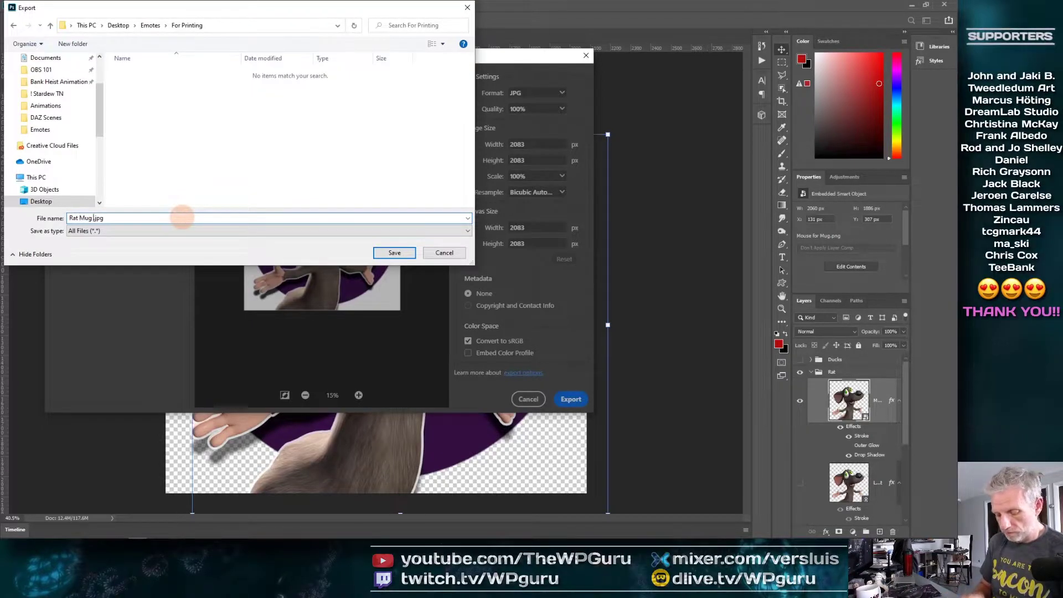
{"action": "key", "text": "Return"}
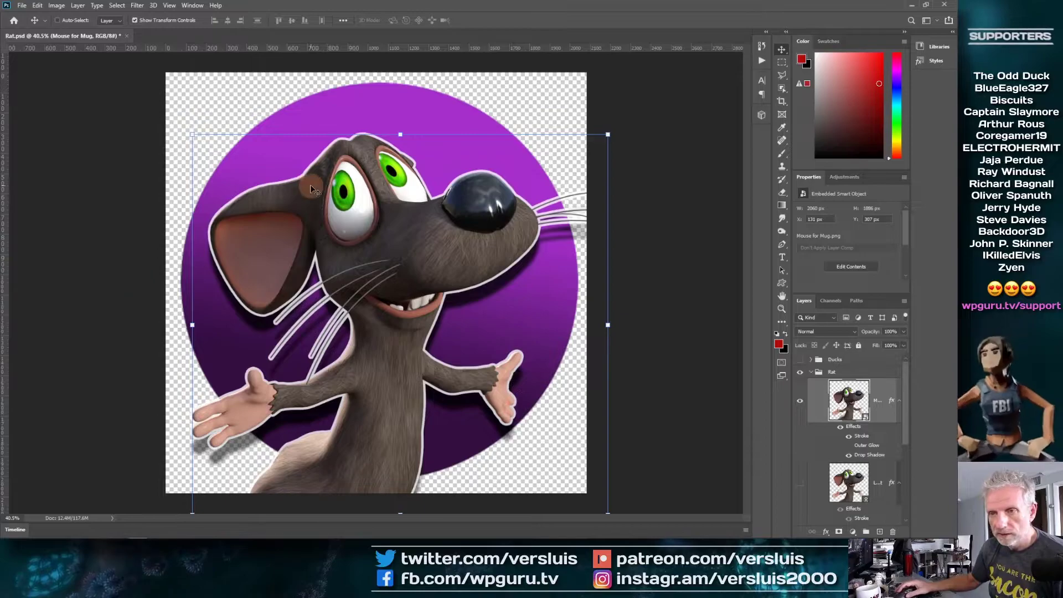
Switch to the Teespring launcher in Firefox and check which image file types the mug's artwork upload accepts.
{"action": "key", "text": "alt+Tab"}
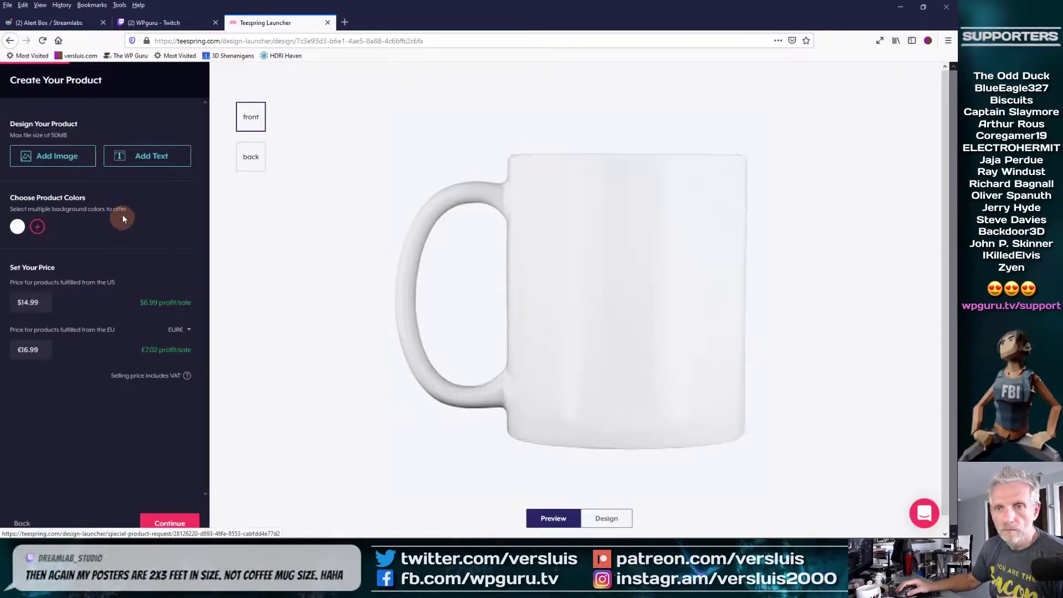
{"action": "left_click", "coordinate": [69, 159]}
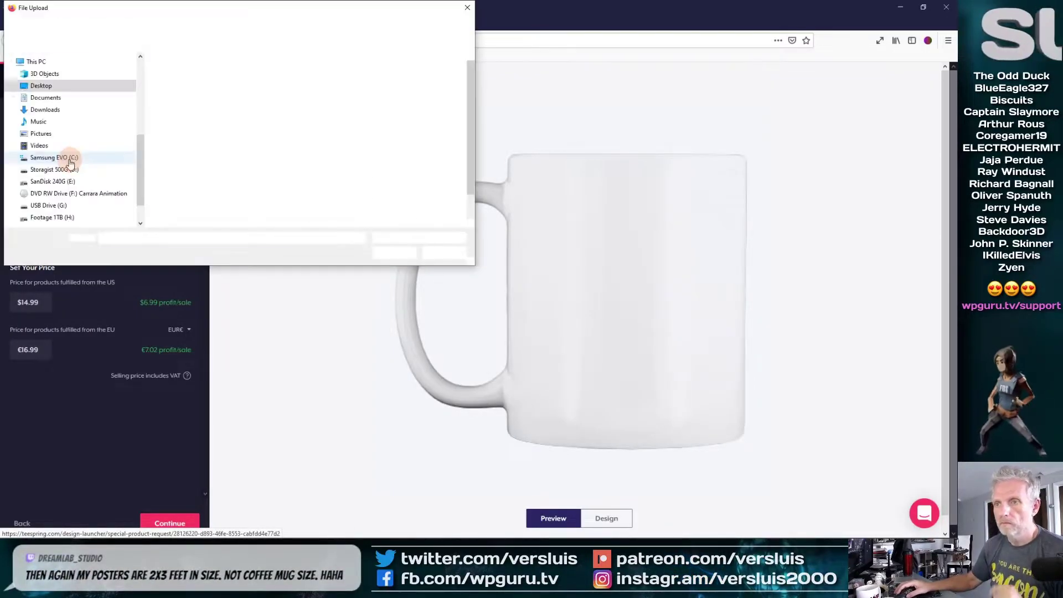
{"action": "left_click", "coordinate": [461, 239]}
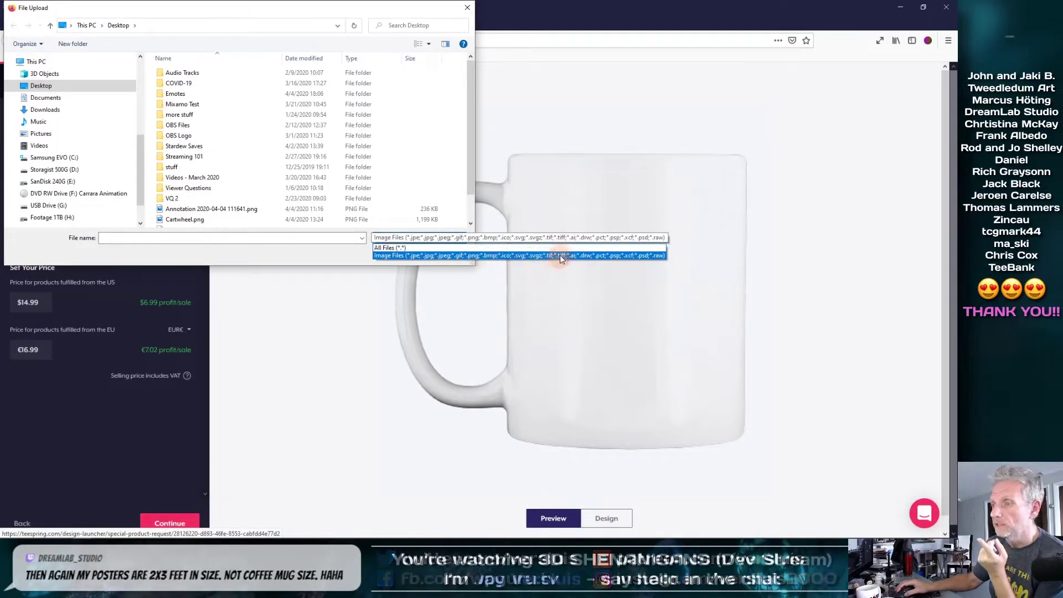
{"action": "left_click", "coordinate": [457, 255]}
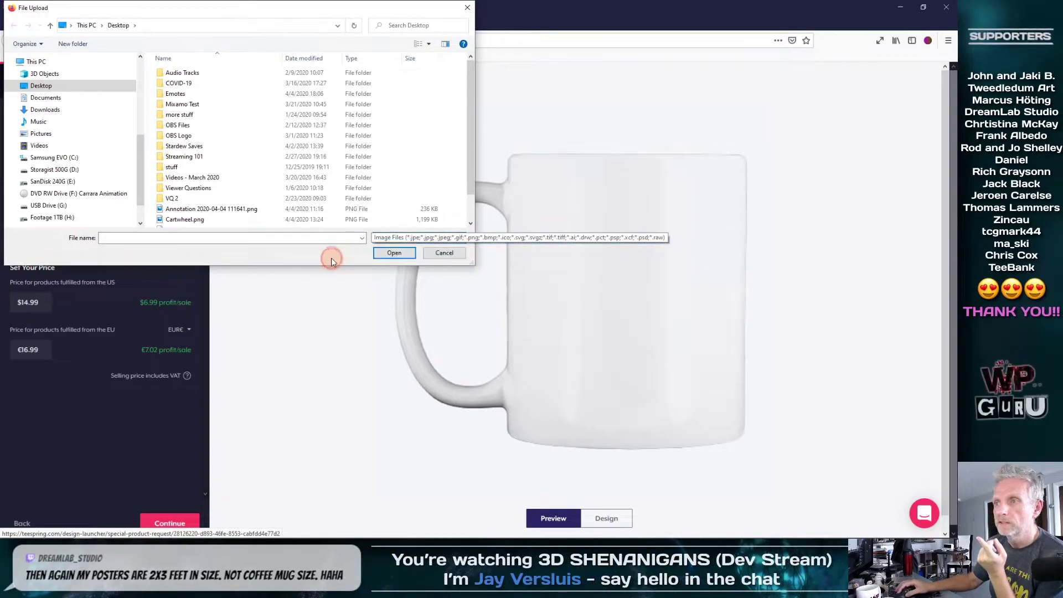
{"action": "left_click", "coordinate": [446, 253]}
Switch back to Photoshop and start exporting the artwork as a transparent PNG at 2083 x 2083 px.
{"action": "key", "text": "alt+Tab"}
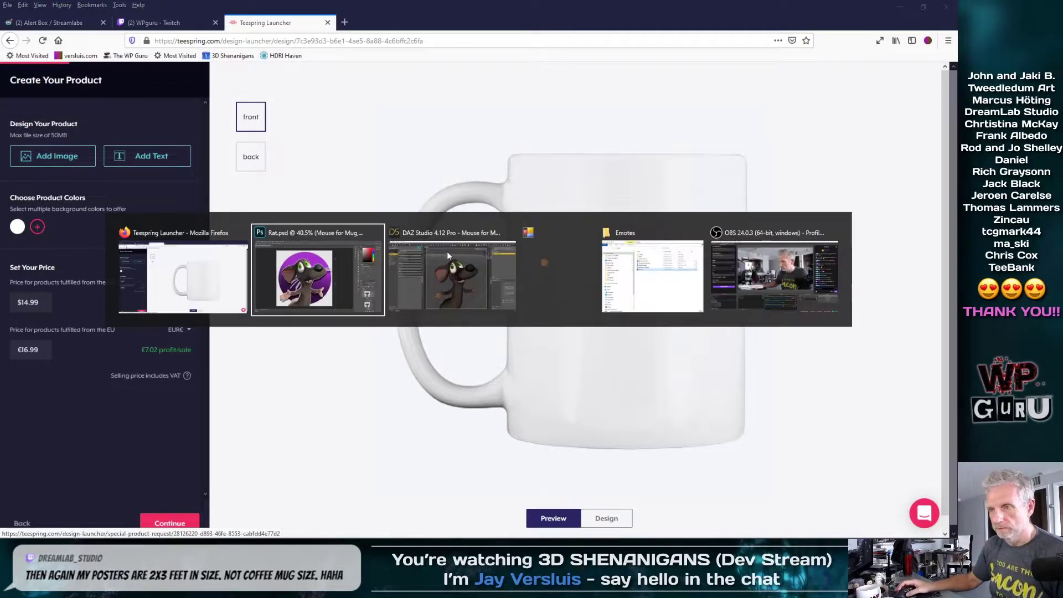
{"action": "left_click", "coordinate": [21, 5]}
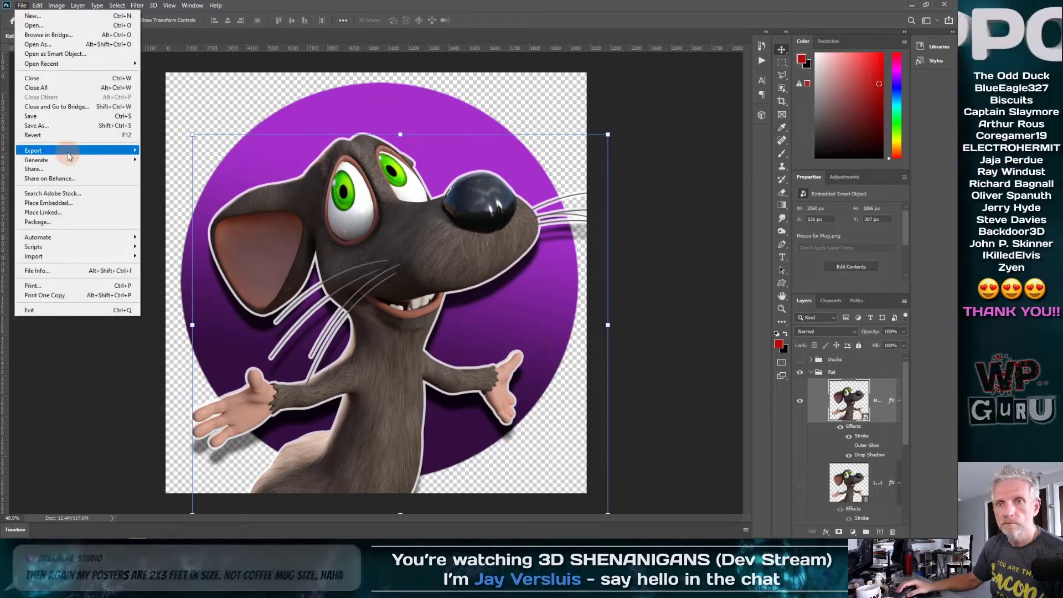
{"action": "mouse_move", "coordinate": [63, 150]}
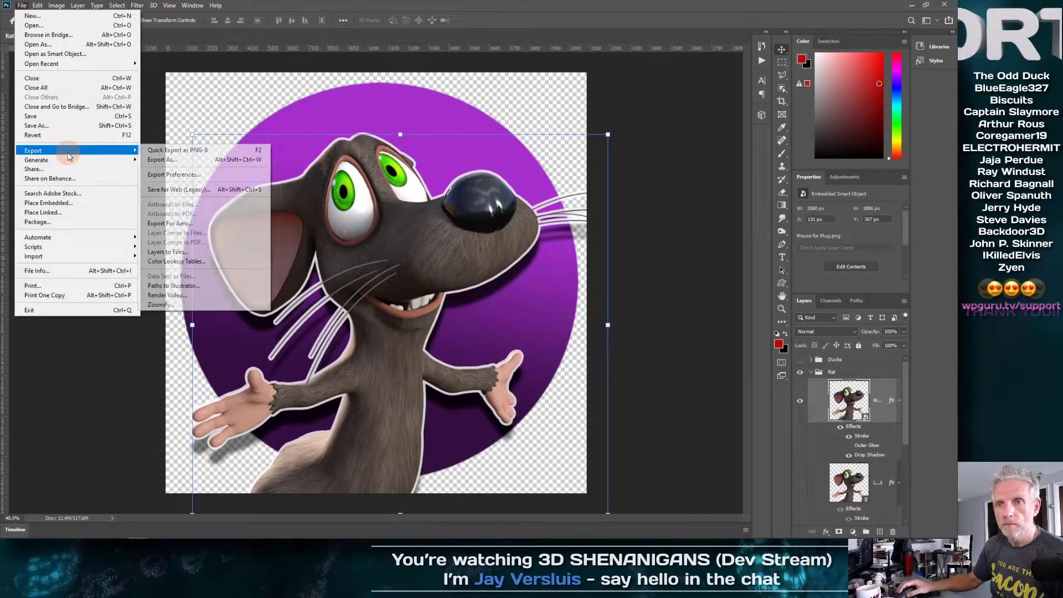
{"action": "left_click", "coordinate": [219, 160]}
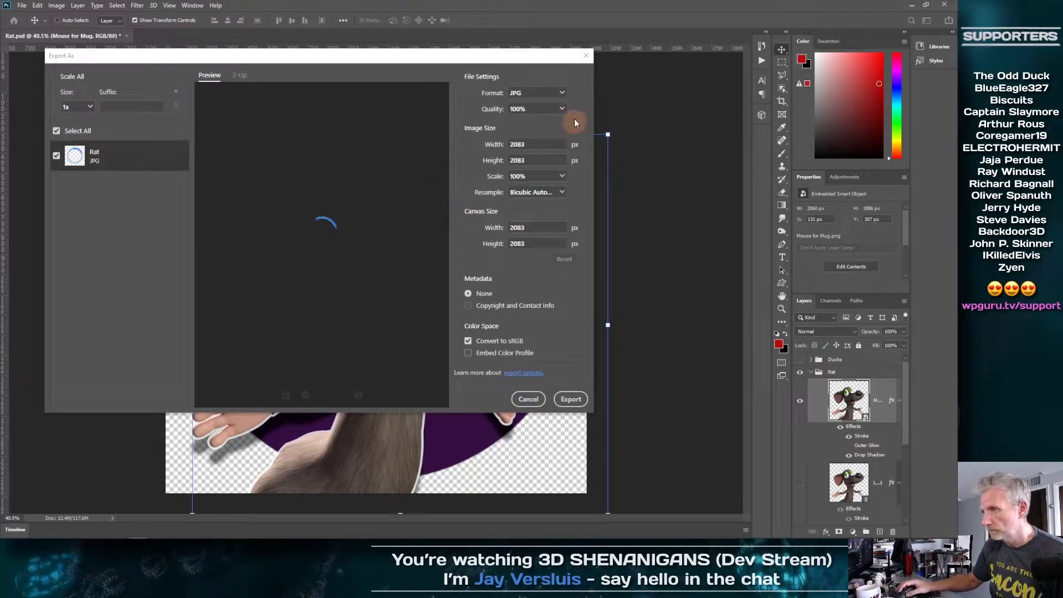
{"action": "left_click", "coordinate": [563, 94]}
{"action": "left_click", "coordinate": [547, 100]}
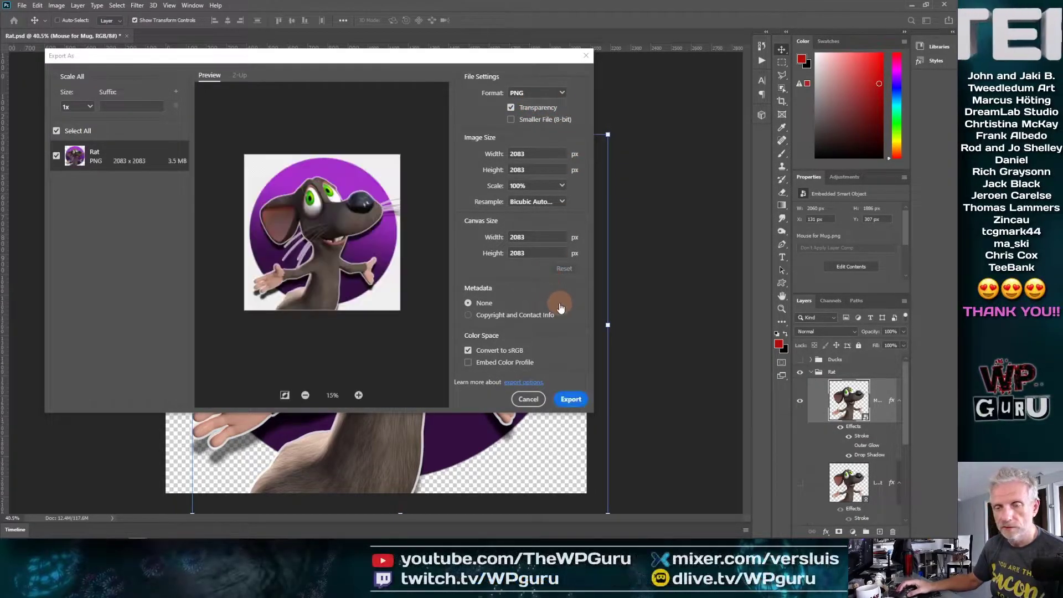
{"action": "left_click", "coordinate": [576, 409]}
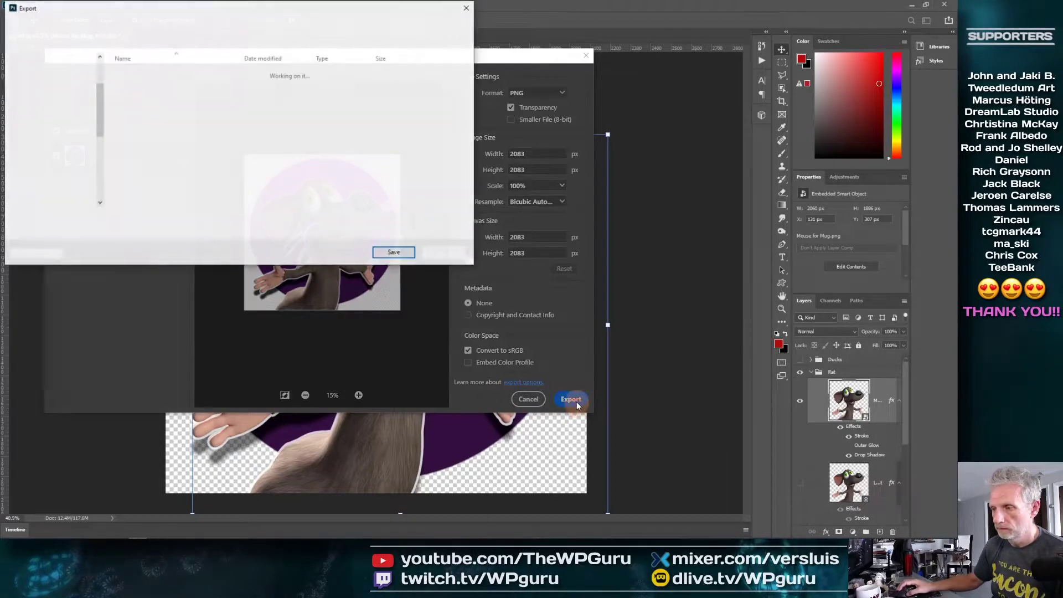
Save the PNG export in the For Printing folder as Rat Mug v1.png.
{"action": "type", "text": "Ra"}
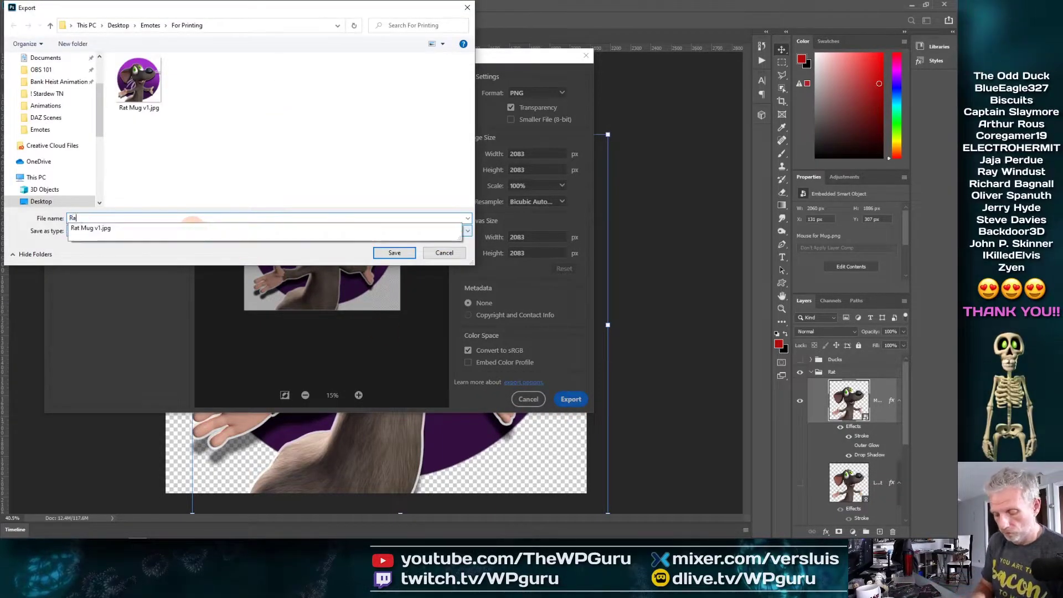
{"action": "key", "text": "Escape"}
{"action": "key", "text": "Escape"}
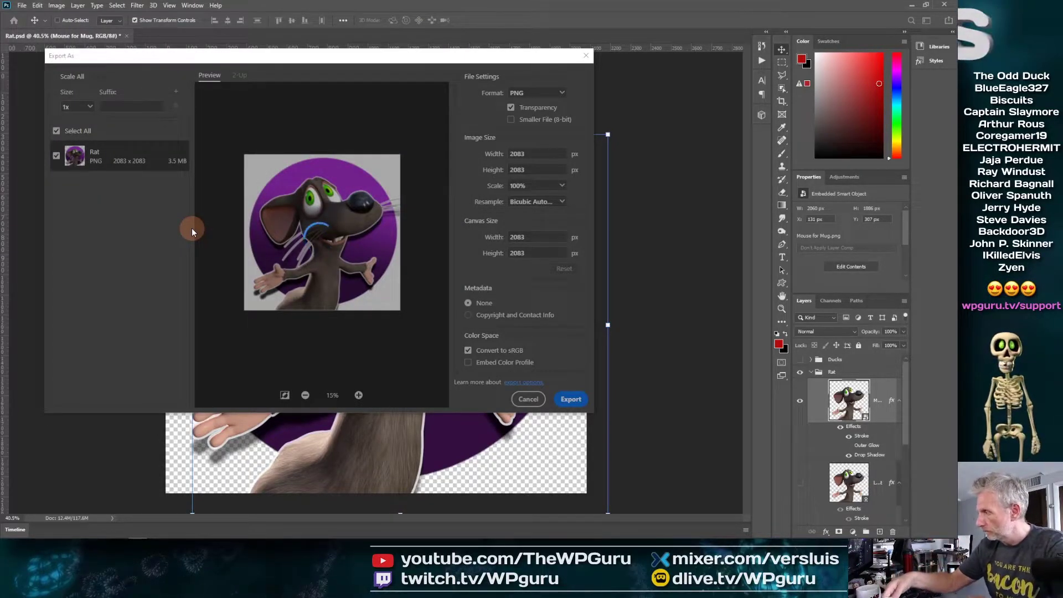
{"action": "key", "text": "Escape"}
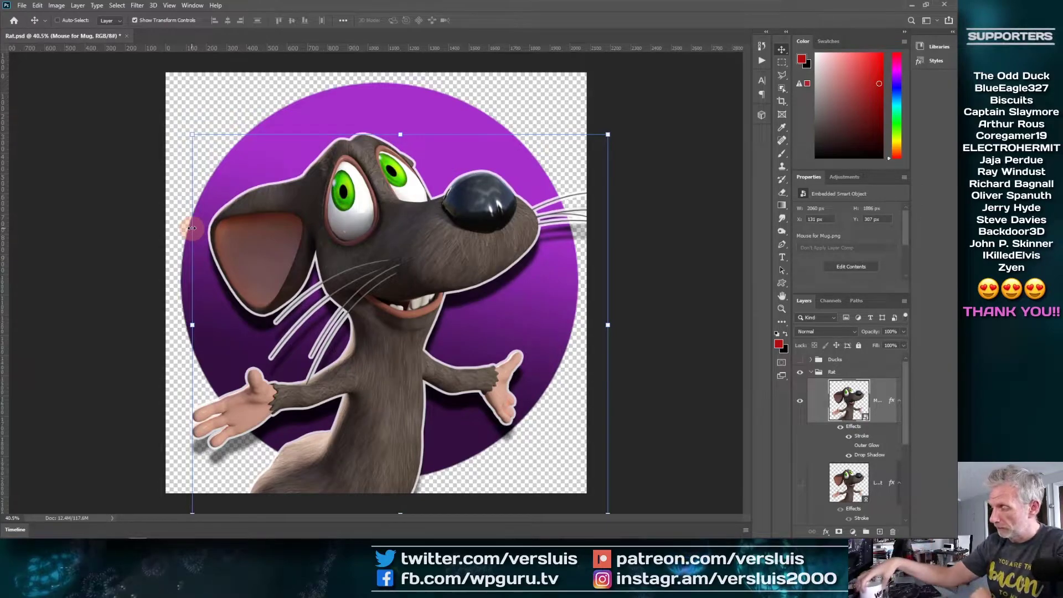
Switch to the Teespring launcher and add Rat Mug v1.png from Emotes > For Printing to the mug's front.
{"action": "key", "text": "alt+Tab"}
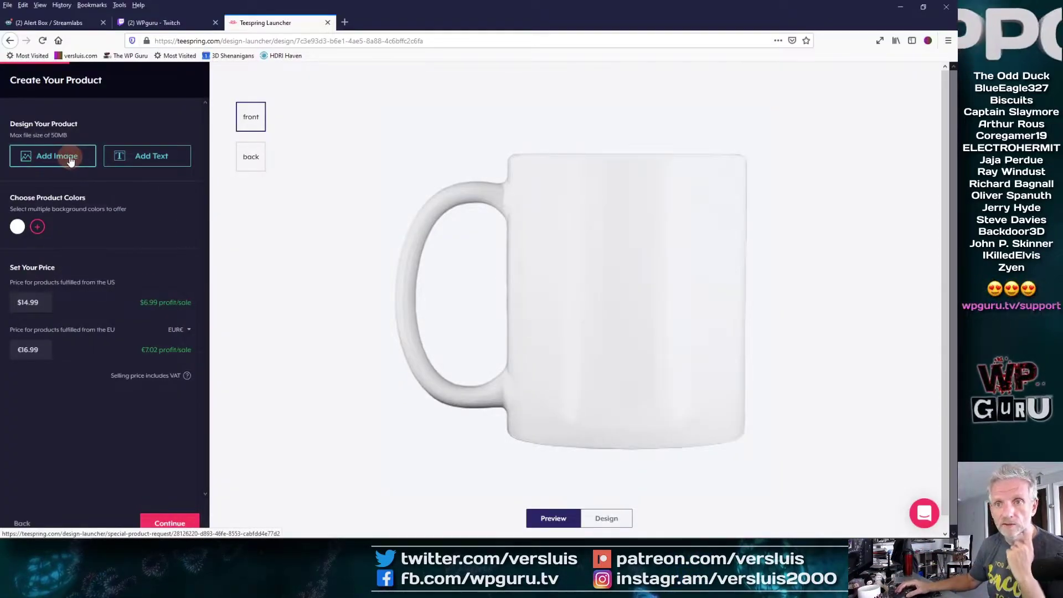
{"action": "left_click", "coordinate": [70, 157]}
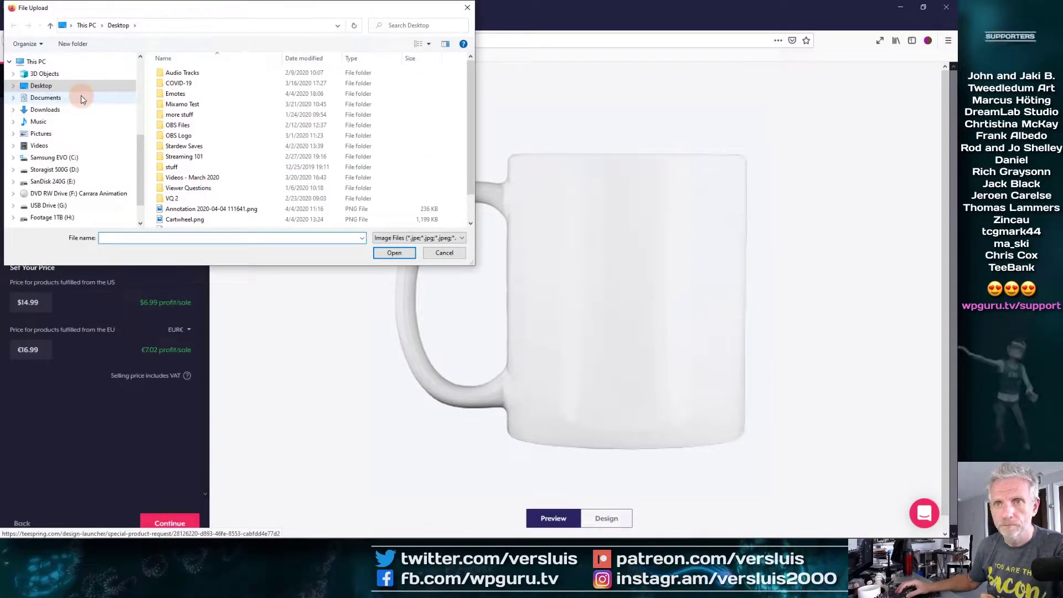
{"action": "double_click", "coordinate": [182, 93]}
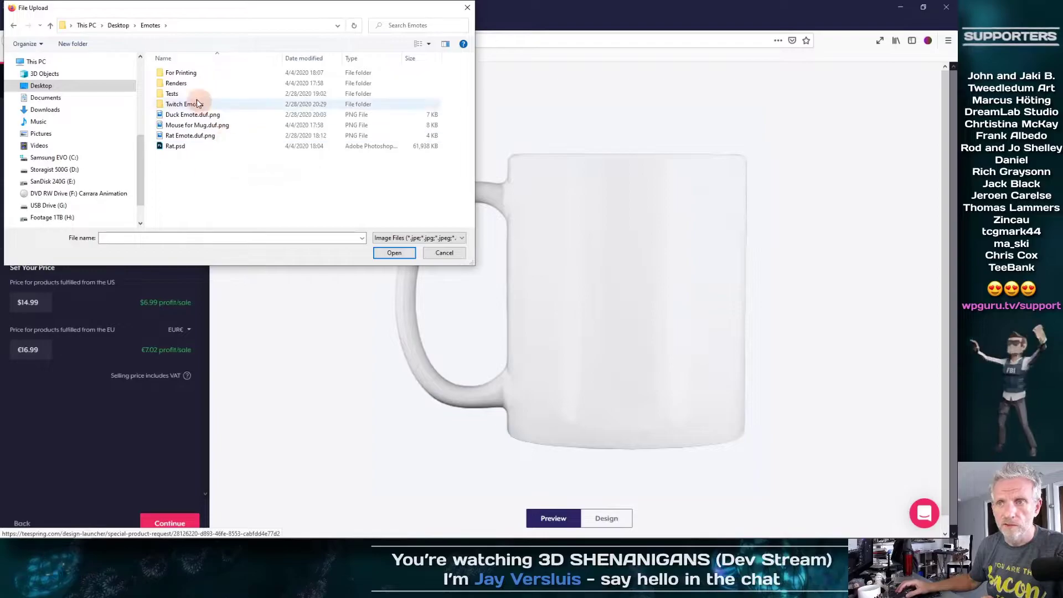
{"action": "double_click", "coordinate": [186, 73]}
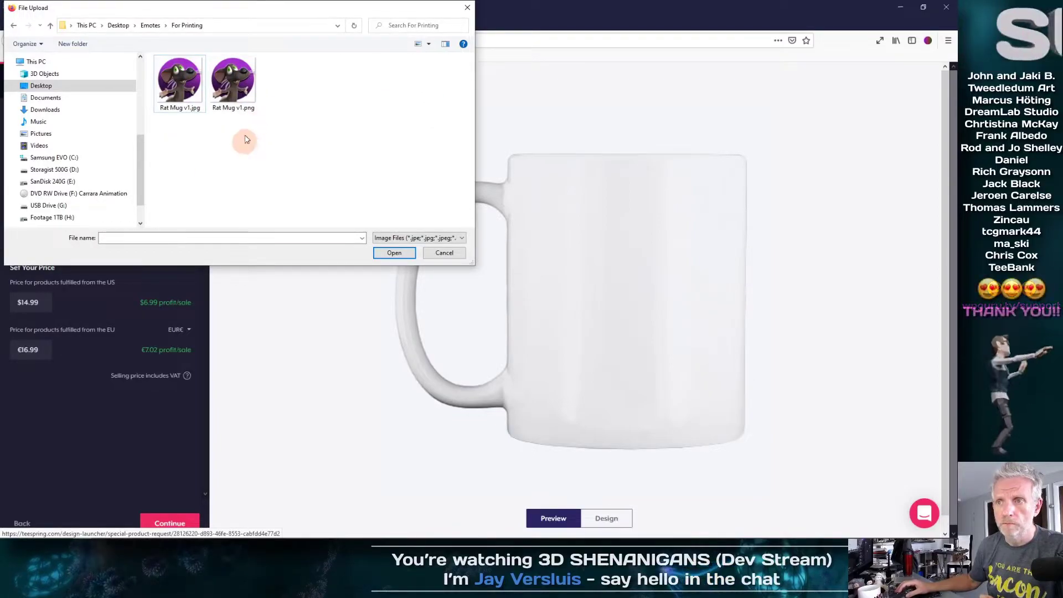
{"action": "left_click", "coordinate": [233, 82]}
{"action": "left_click", "coordinate": [397, 254]}
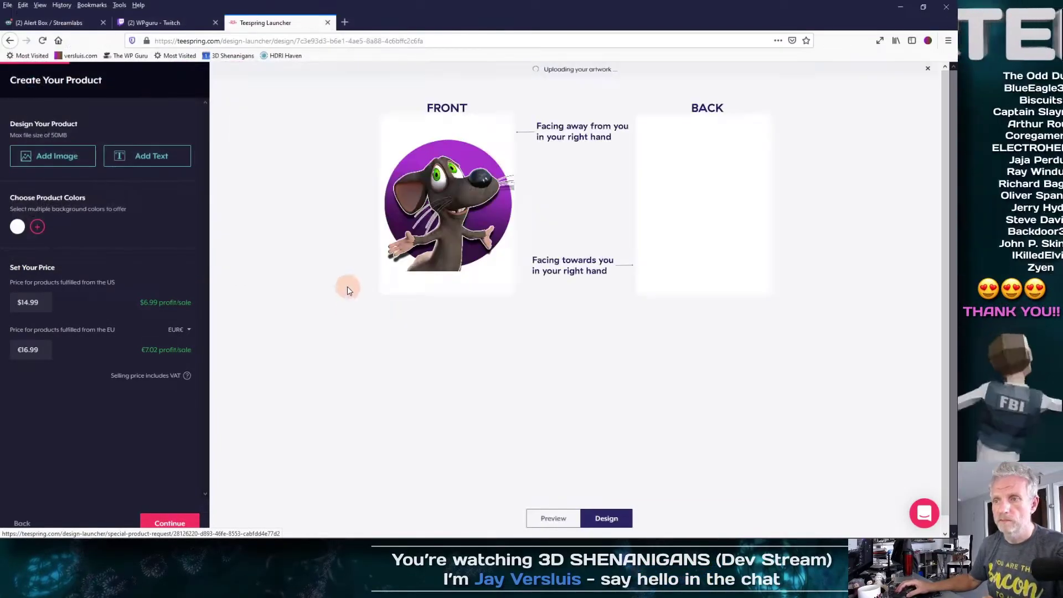
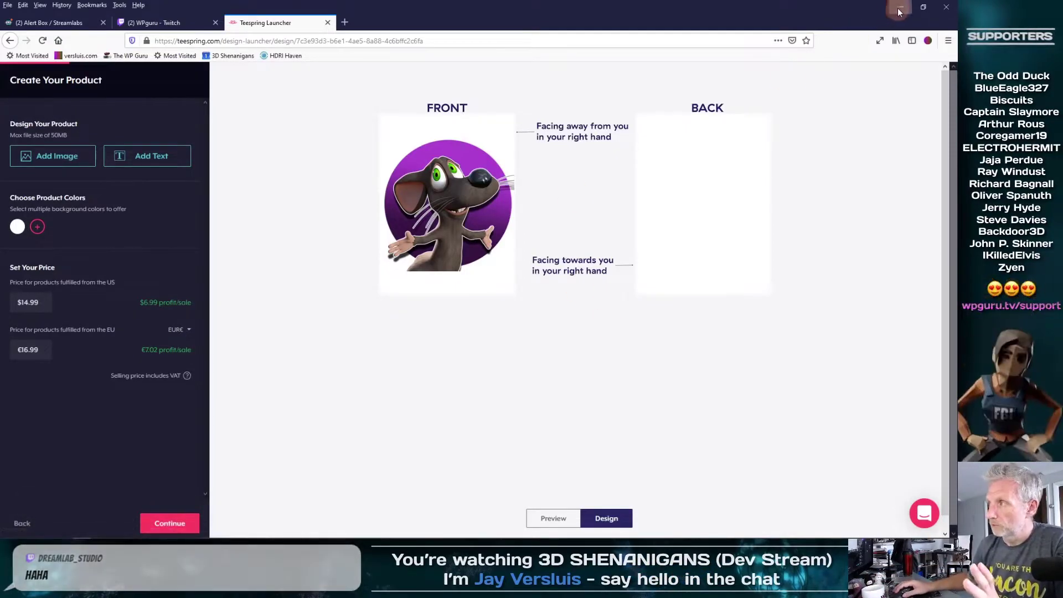
Switch back to Photoshop and nudge the Mouse for Mug layer up 90 px, to Y 217 px.
{"action": "key", "text": "alt+Tab"}
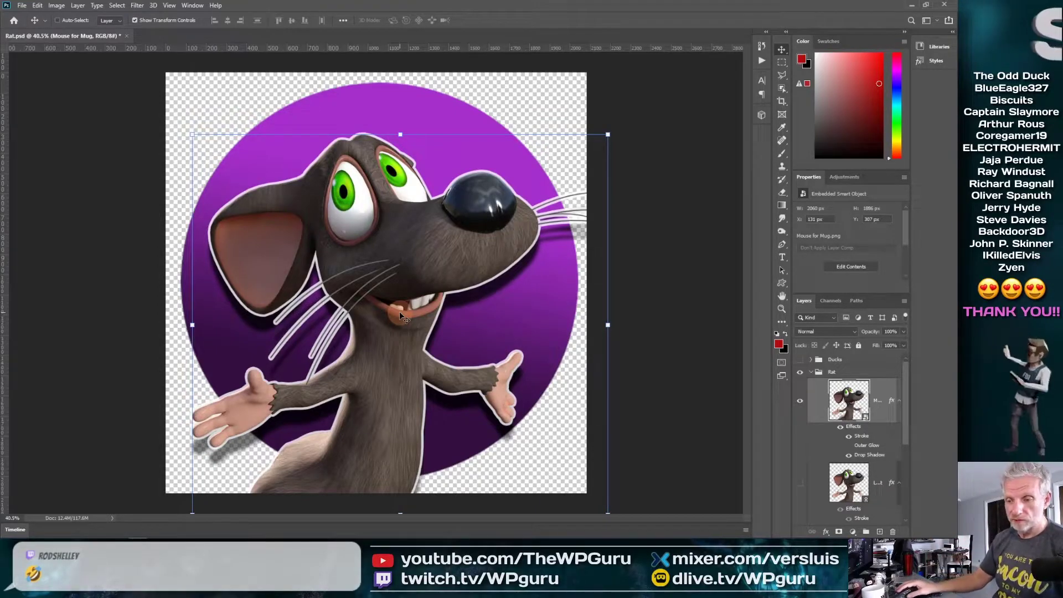
{"action": "key", "text": "shift+Up"}
{"action": "key", "text": "shift+Up"}
{"action": "key", "text": "shift+Up"}
{"action": "key", "text": "shift+Up"}
{"action": "key", "text": "shift+Up"}
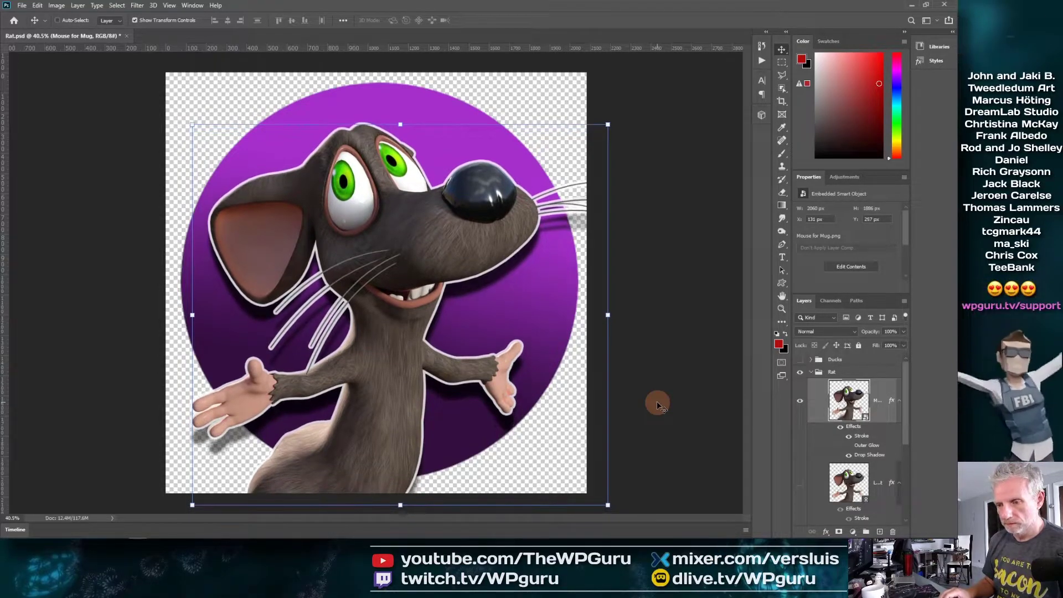
{"action": "key", "text": "shift+Up"}
{"action": "key", "text": "shift+Up"}
{"action": "key", "text": "shift+Up"}
{"action": "key", "text": "shift+Up"}
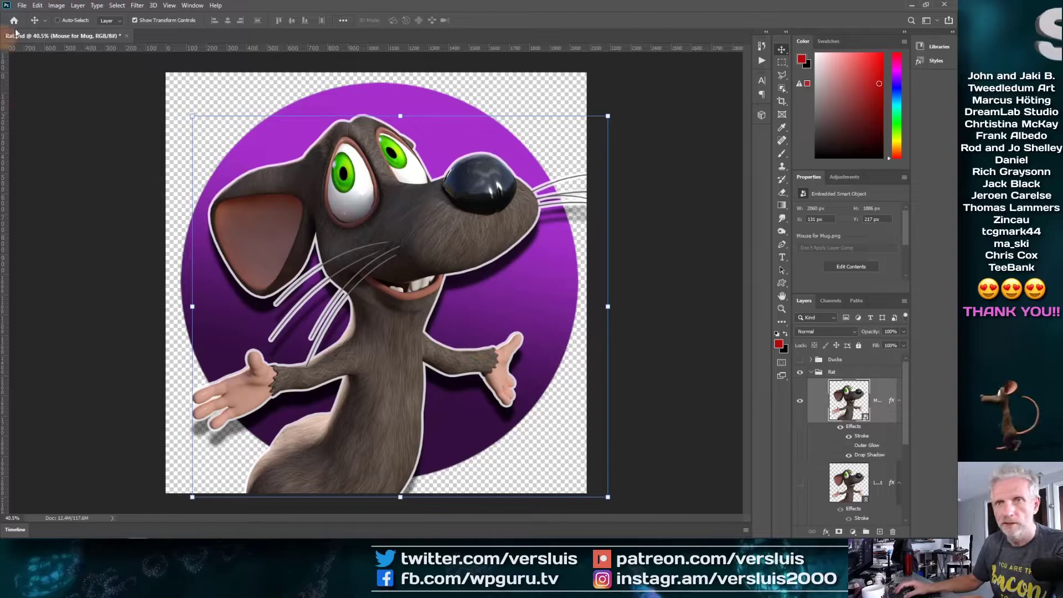
Place WP-Guru-App-Icon.png from the Logos folder in Creative Cloud Files as an embedded image.
{"action": "key", "text": "alt+f"}
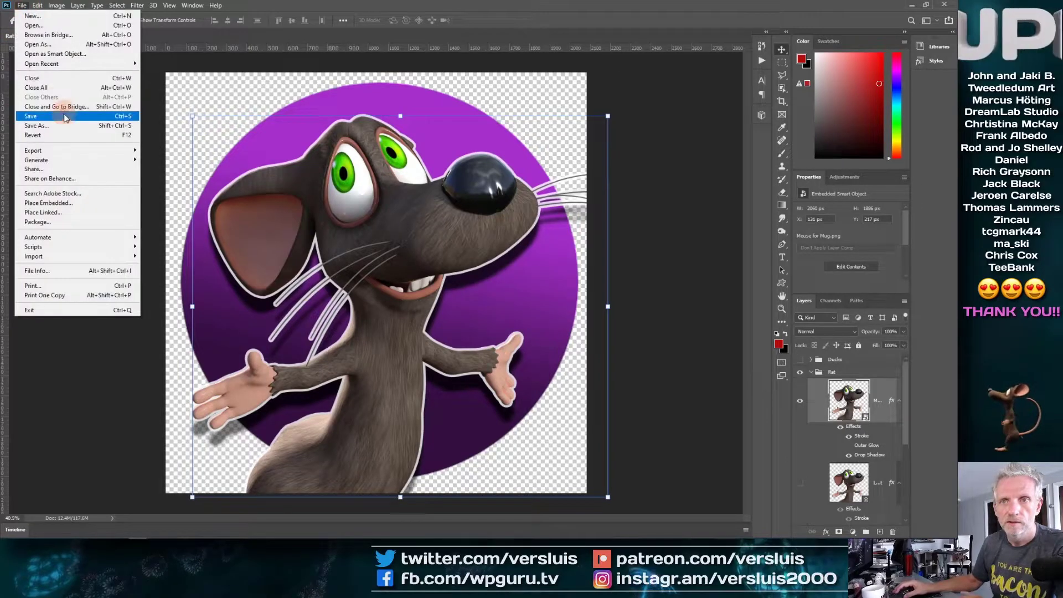
{"action": "left_click", "coordinate": [94, 203]}
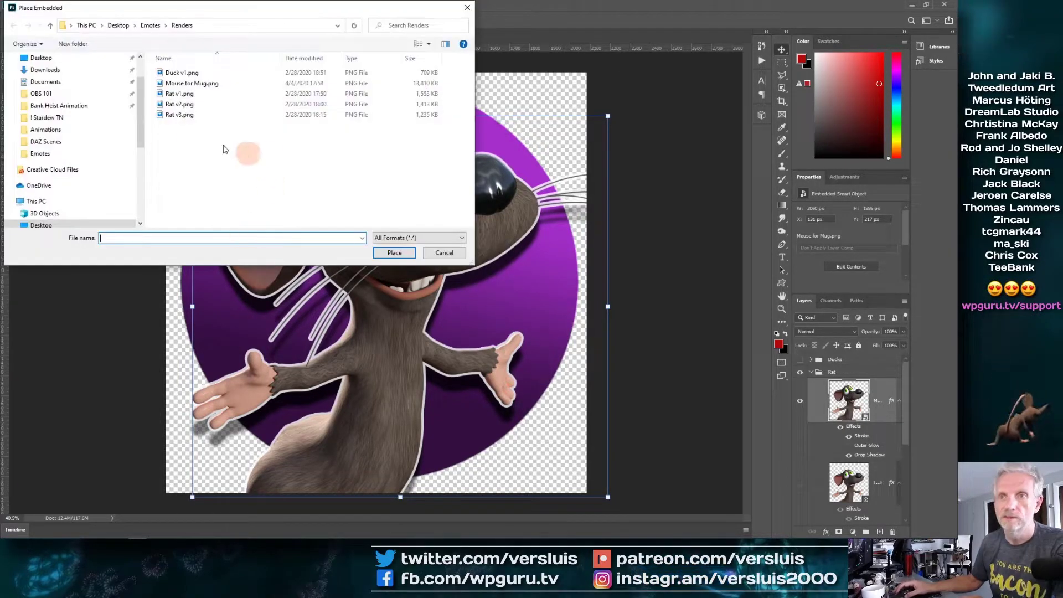
{"action": "left_click", "coordinate": [87, 169]}
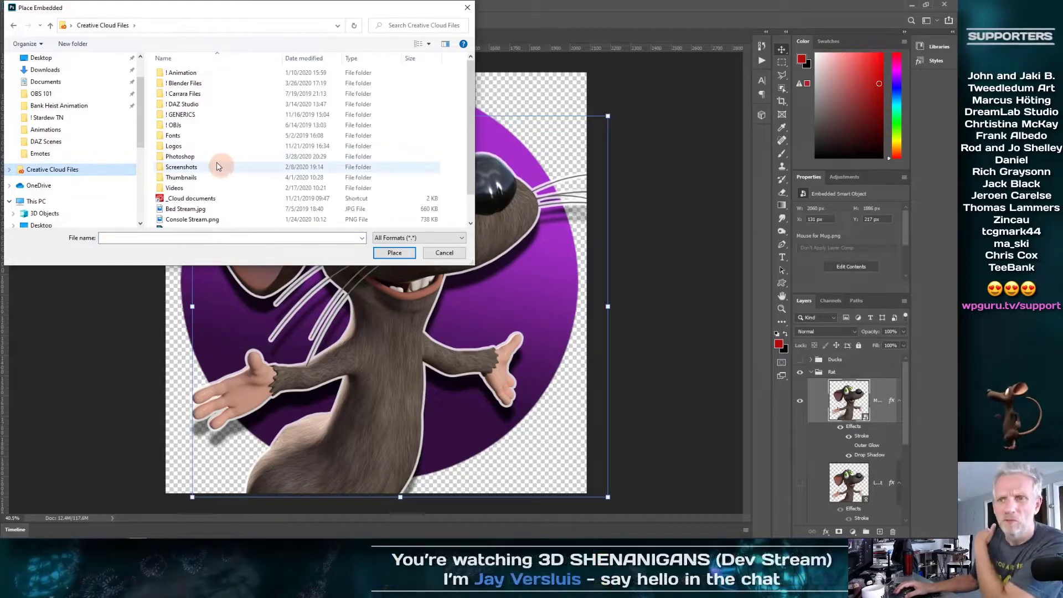
{"action": "double_click", "coordinate": [210, 144]}
{"action": "scroll", "coordinate": [266, 128], "scroll_direction": "down", "scroll_amount": 1}
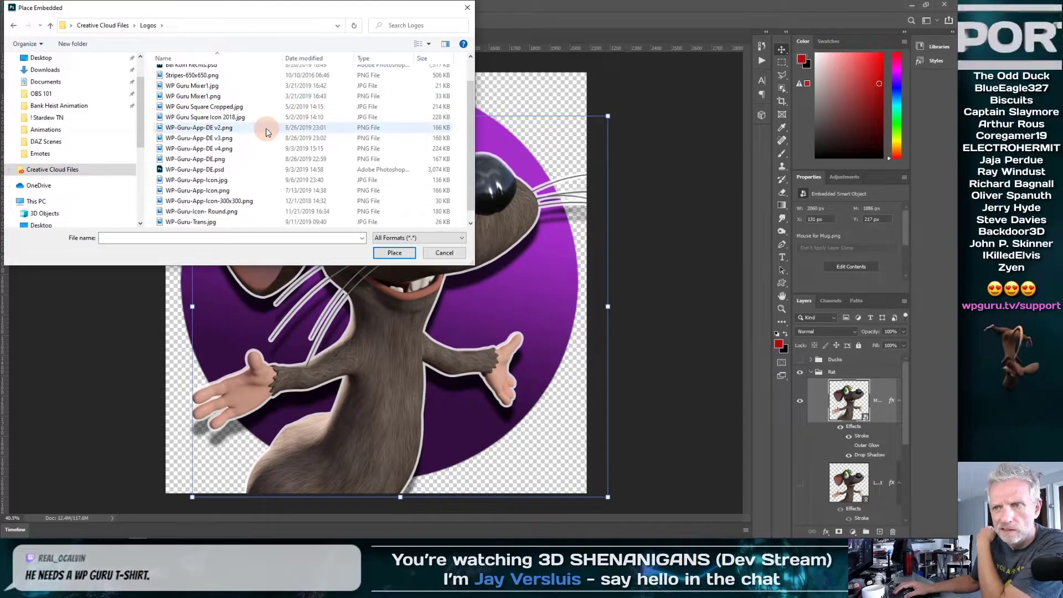
{"action": "left_click", "coordinate": [304, 181]}
{"action": "left_click", "coordinate": [255, 160]}
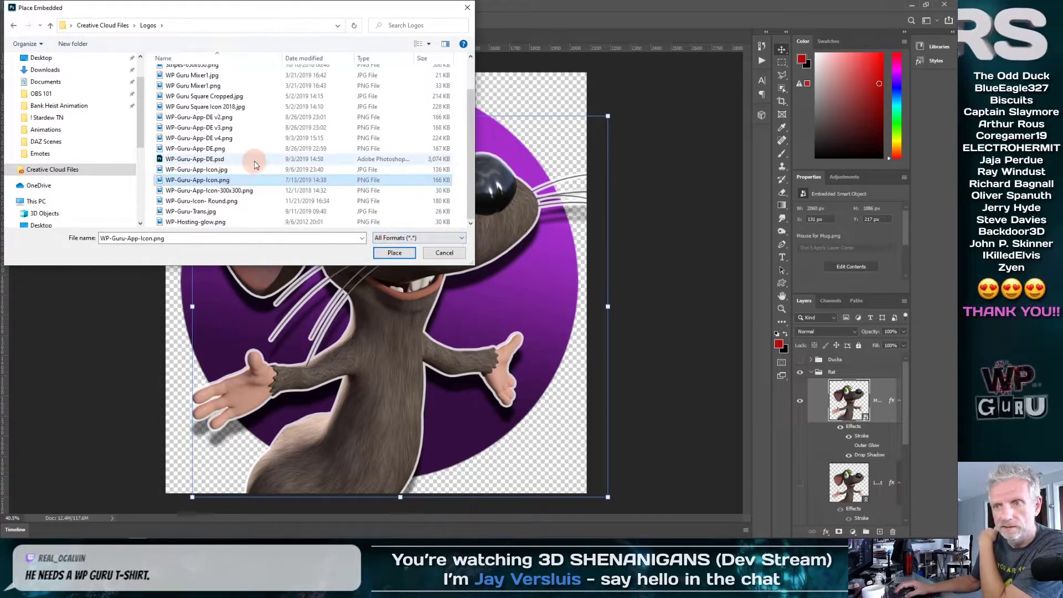
{"action": "left_click", "coordinate": [381, 251]}
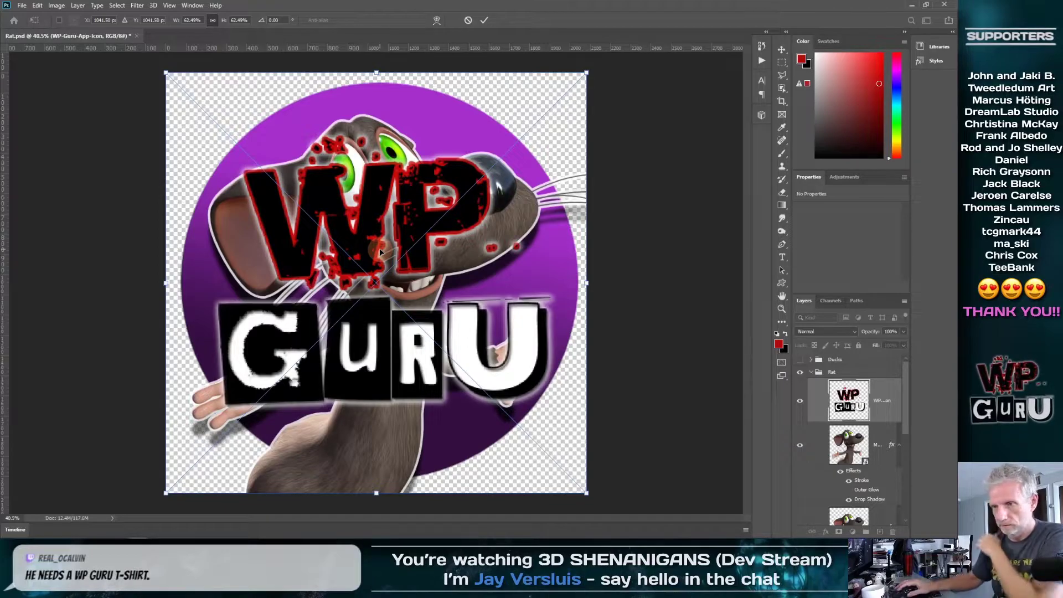
Scale the placed WP Guru logo down to about 14.44% near the canvas's lower-right corner and nudge it left.
{"action": "left_click_drag", "start_coordinate": [166, 72], "coordinate": [498, 390]}
{"action": "key", "text": "shift+Left"}
{"action": "key", "text": "shift+Left"}
{"action": "key", "text": "shift+Left"}
{"action": "key", "text": "shift+Left"}
{"action": "key", "text": "shift+Left"}
{"action": "key", "text": "shift+Left"}
{"action": "key", "text": "shift+Left"}
{"action": "key", "text": "shift+Left"}
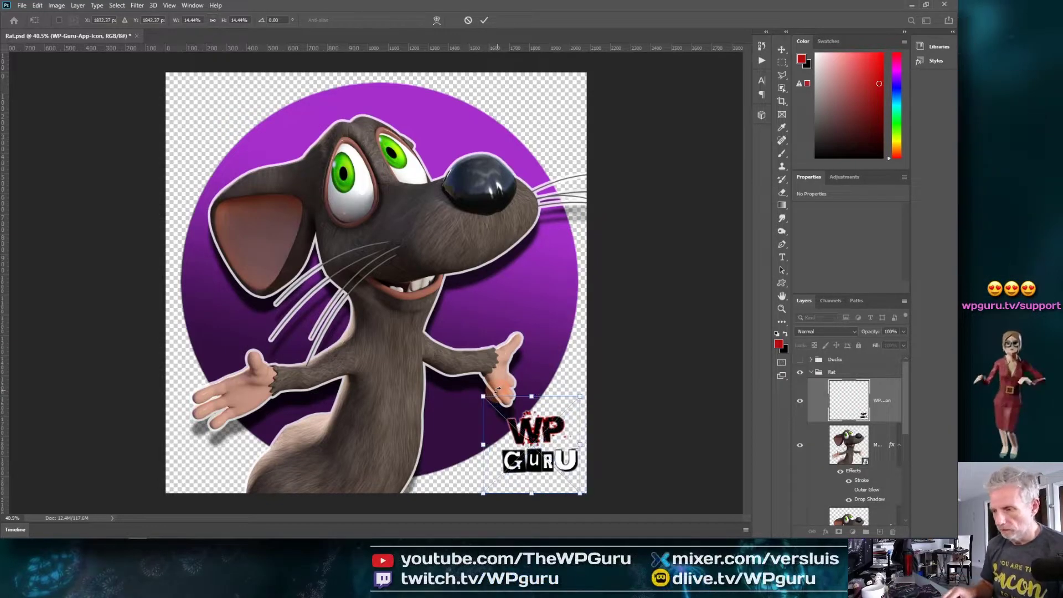
{"action": "key", "text": "shift+Left"}
{"action": "key", "text": "shift+Left"}
{"action": "key", "text": "shift+Left"}
{"action": "key", "text": "shift+Left"}
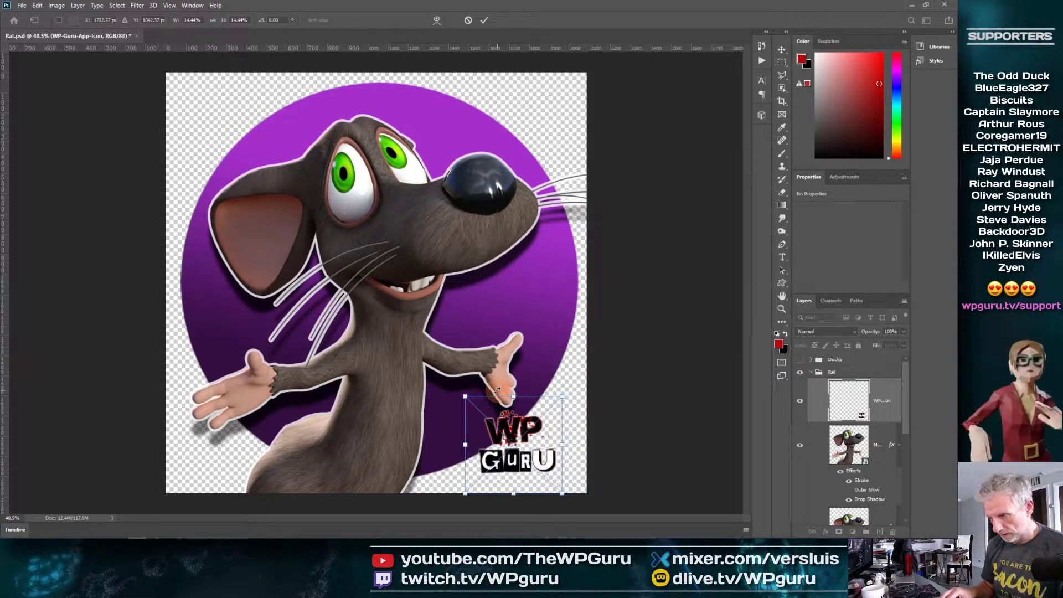
Move the logo back right and down into the canvas's lower-right corner, scale it to about 14.07% and commit the placement.
{"action": "key", "text": "shift+Right"}
{"action": "key", "text": "shift+Right"}
{"action": "key", "text": "shift+Right"}
{"action": "key", "text": "shift+Right"}
{"action": "key", "text": "shift+Right"}
{"action": "key", "text": "shift+Right"}
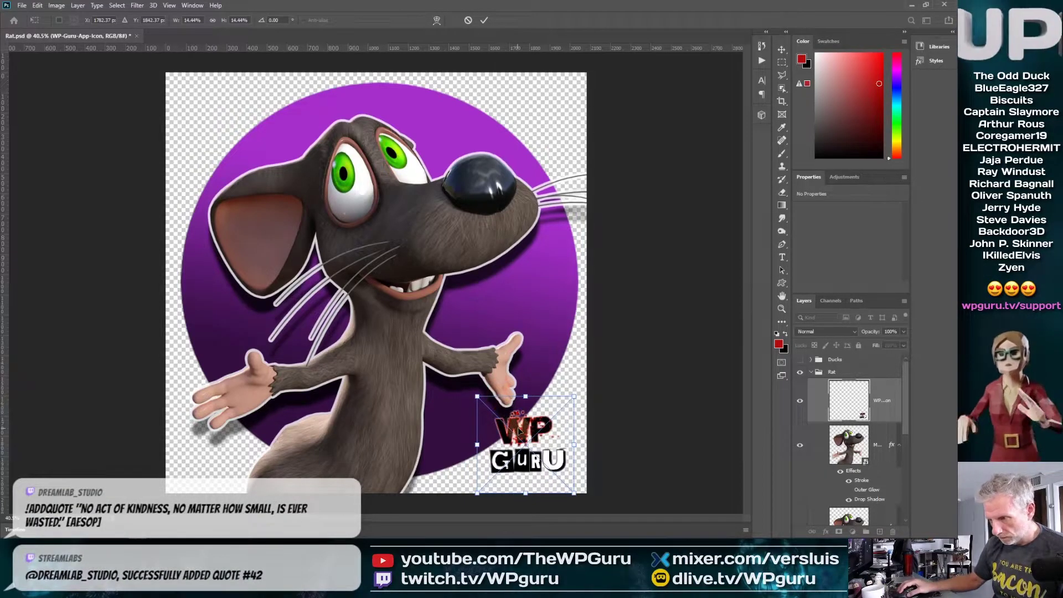
{"action": "key", "text": "shift+Right"}
{"action": "key", "text": "shift+Right"}
{"action": "key", "text": "shift+Right"}
{"action": "key", "text": "shift+Right"}
{"action": "key", "text": "shift+Right"}
{"action": "key", "text": "shift+Right"}
{"action": "left_click_drag", "start_coordinate": [489, 396], "coordinate": [523, 438]}
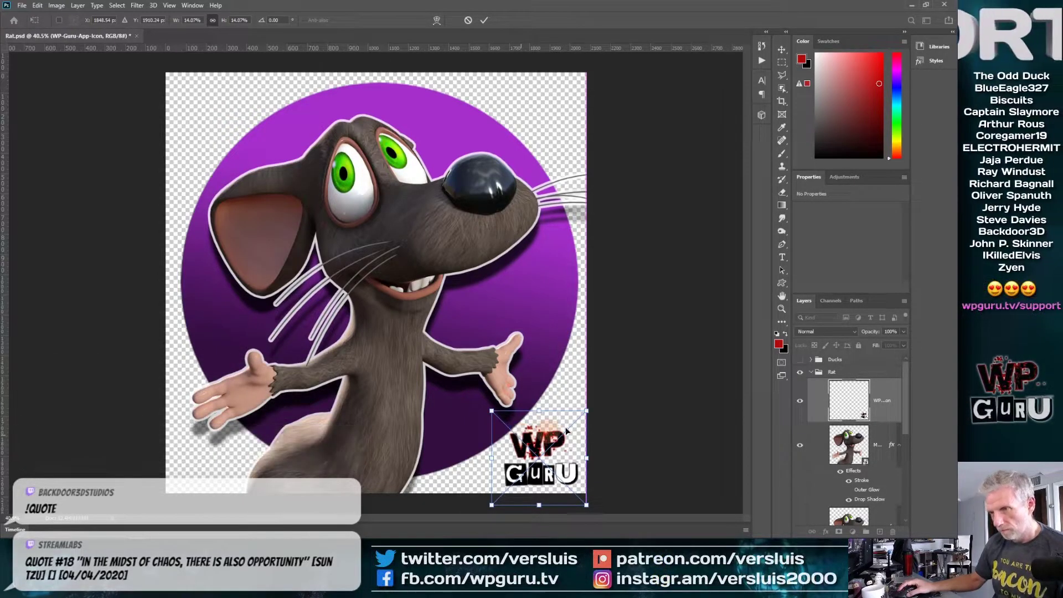
{"action": "key", "text": "Return"}
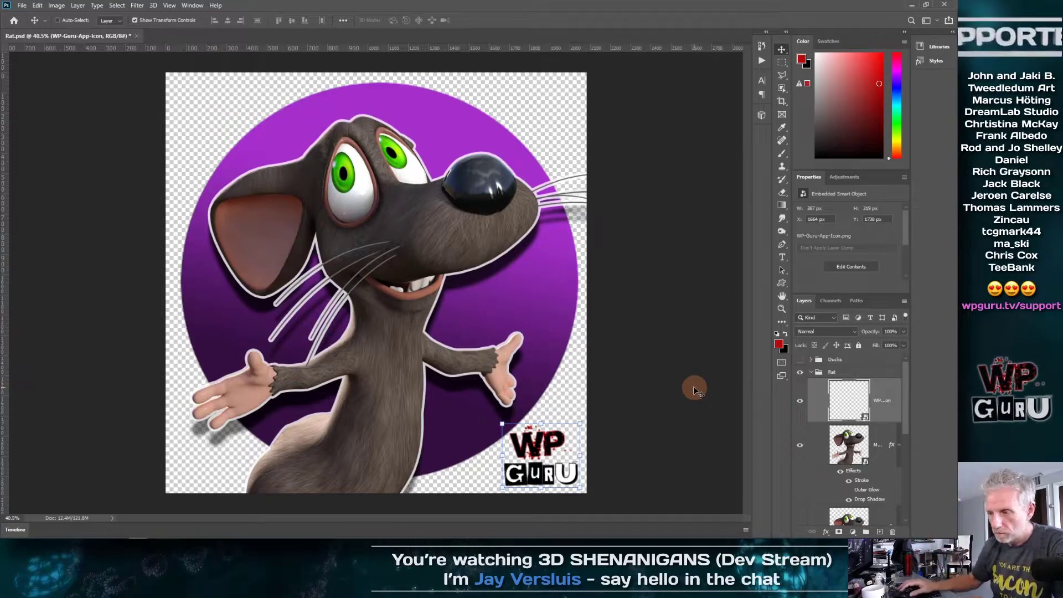
Enlarge the WP Guru logo in the canvas's lower-right corner to about 452 px wide and commit the transform.
{"action": "key", "text": "ctrl+t"}
{"action": "left_click_drag", "start_coordinate": [500, 421], "coordinate": [529, 439]}
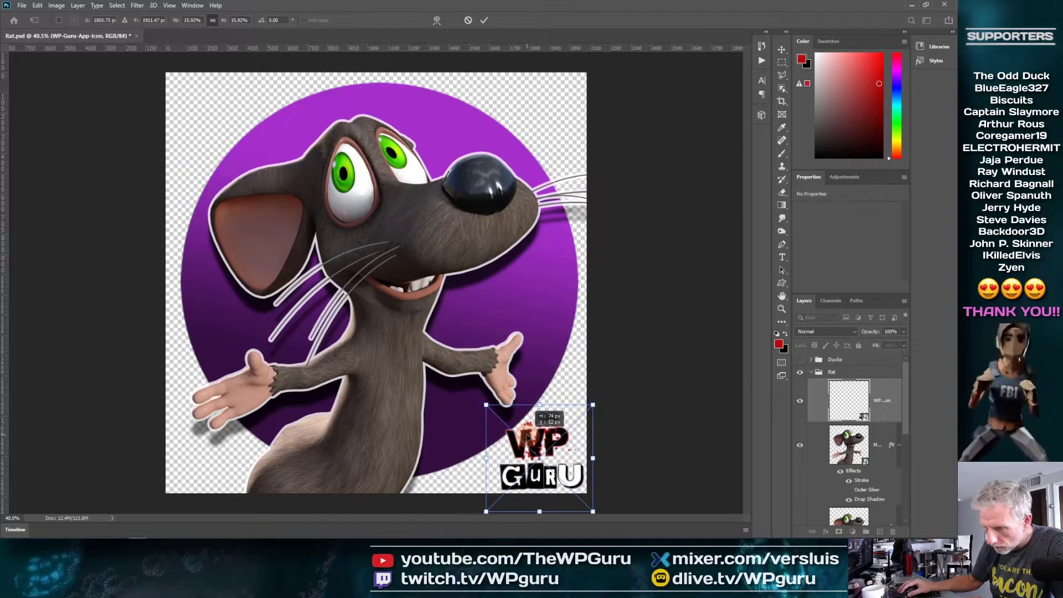
{"action": "left_click_drag", "start_coordinate": [486, 404], "coordinate": [490, 408]}
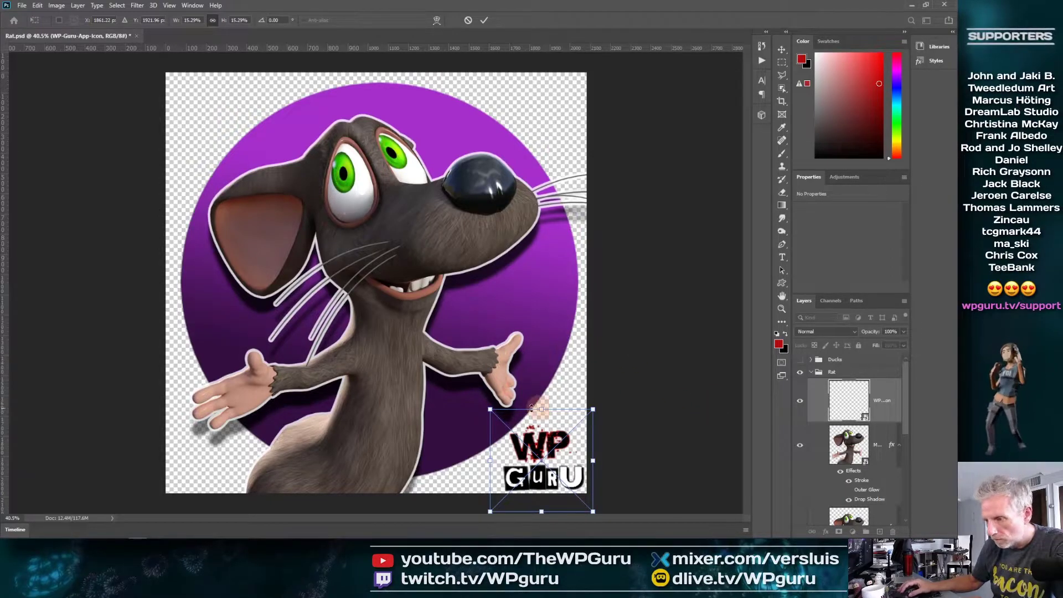
{"action": "left_click_drag", "start_coordinate": [487, 407], "coordinate": [481, 402]}
{"action": "key", "text": "Return"}
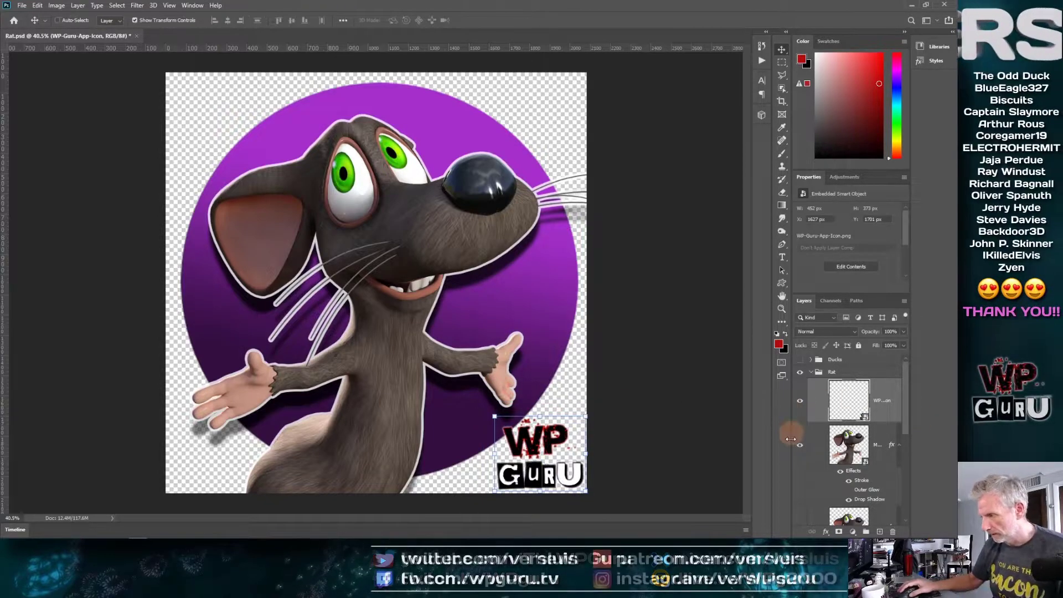
Select both rat image layers together with the Circle group and nudge them 50 px left, away from the logo.
{"action": "left_click", "coordinate": [879, 444]}
{"action": "scroll", "coordinate": [908, 427], "scroll_direction": "down", "scroll_amount": 2}
{"action": "scroll", "coordinate": [914, 460], "scroll_direction": "down", "scroll_amount": 3}
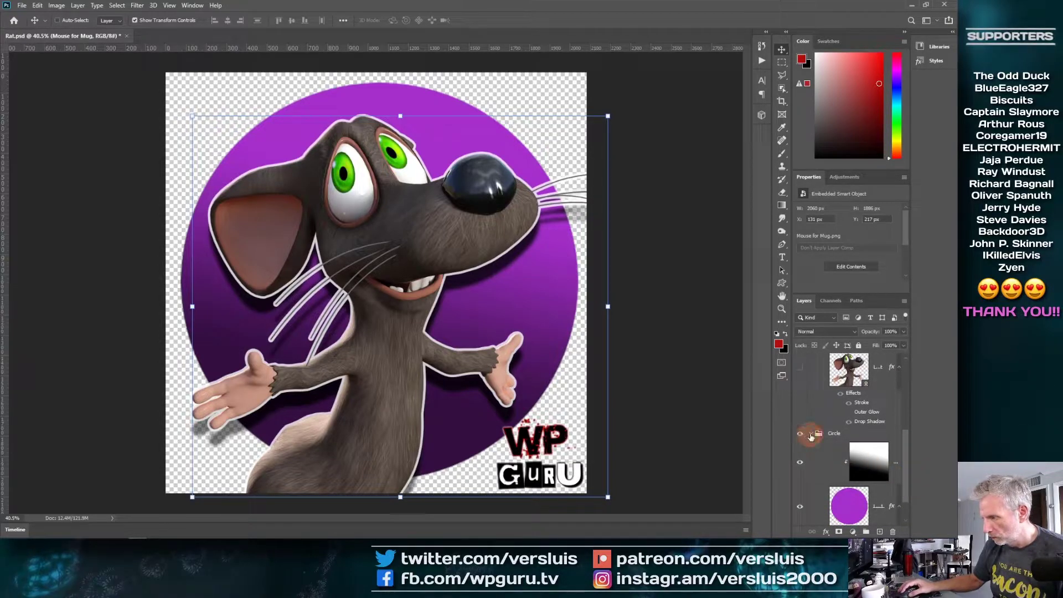
{"action": "left_click", "coordinate": [810, 434]}
{"action": "left_click", "coordinate": [859, 435], "text": "shift"}
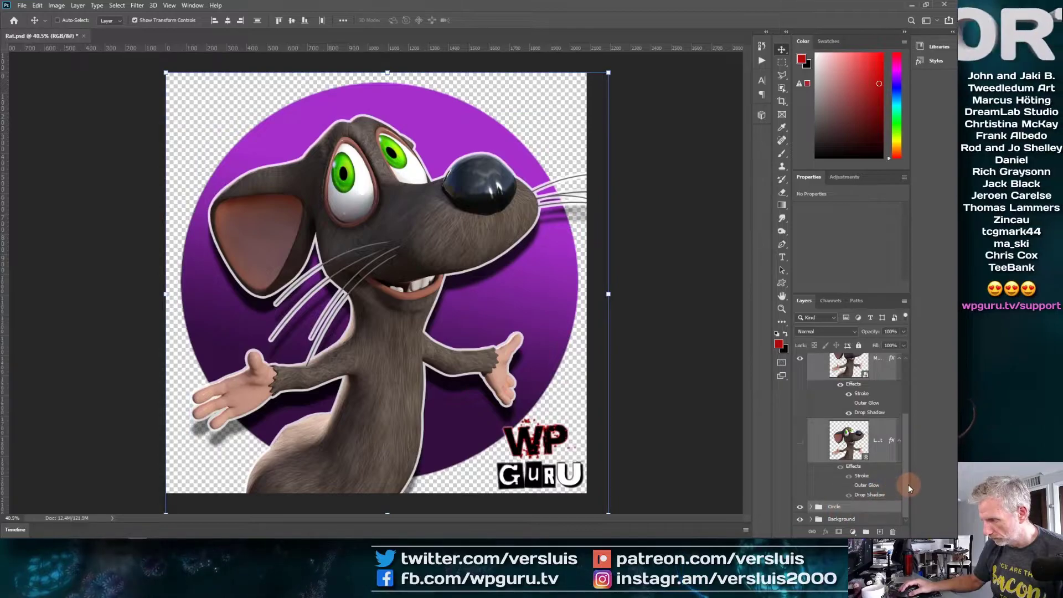
{"action": "scroll", "coordinate": [893, 455], "scroll_direction": "up", "scroll_amount": 3}
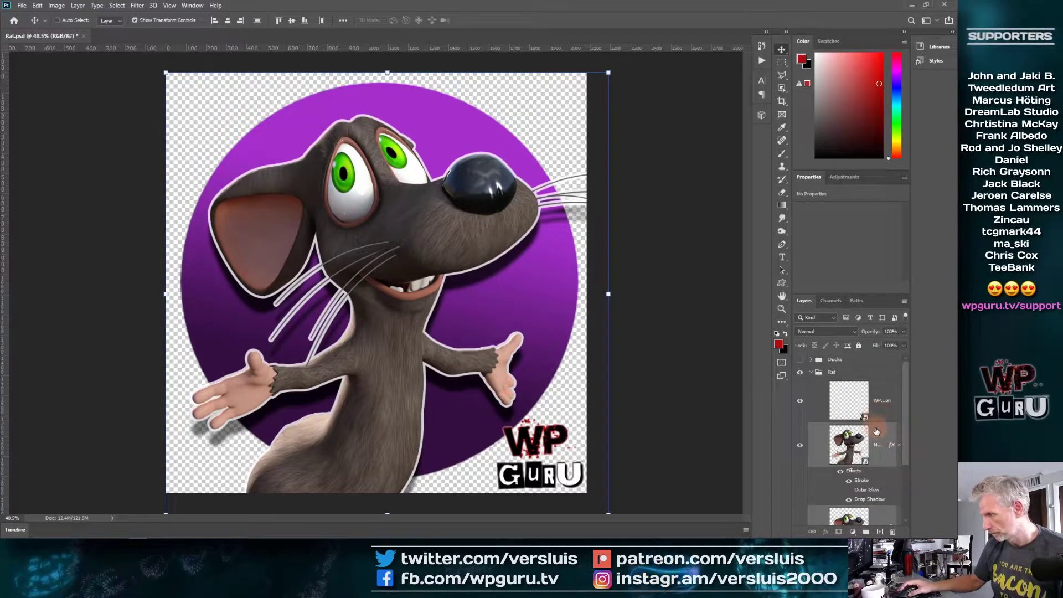
{"action": "key", "text": "shift+Left"}
{"action": "key", "text": "shift+Left"}
{"action": "key", "text": "shift+Left"}
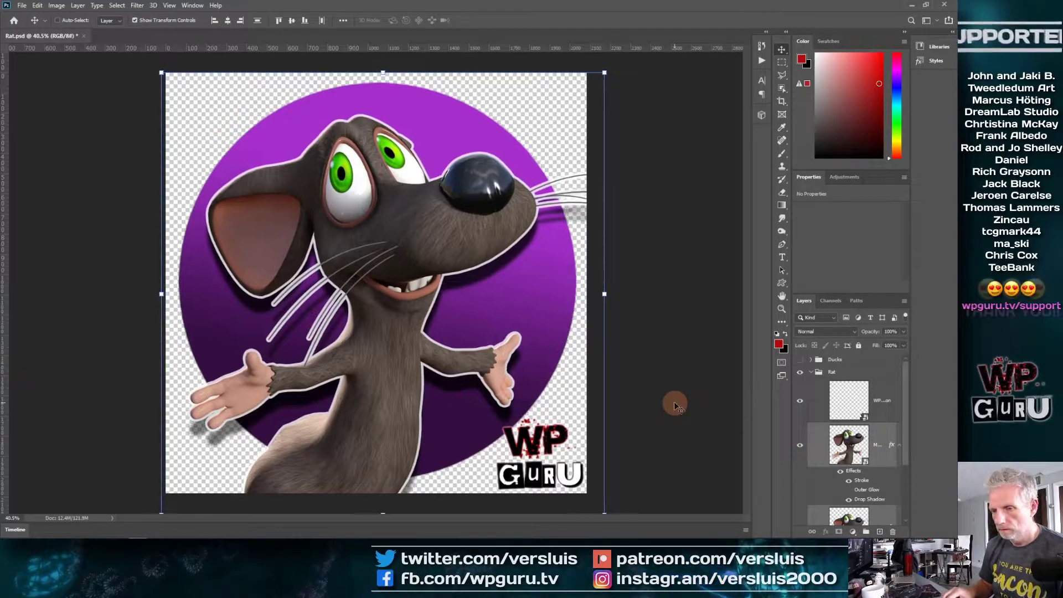
{"action": "key", "text": "shift+Left"}
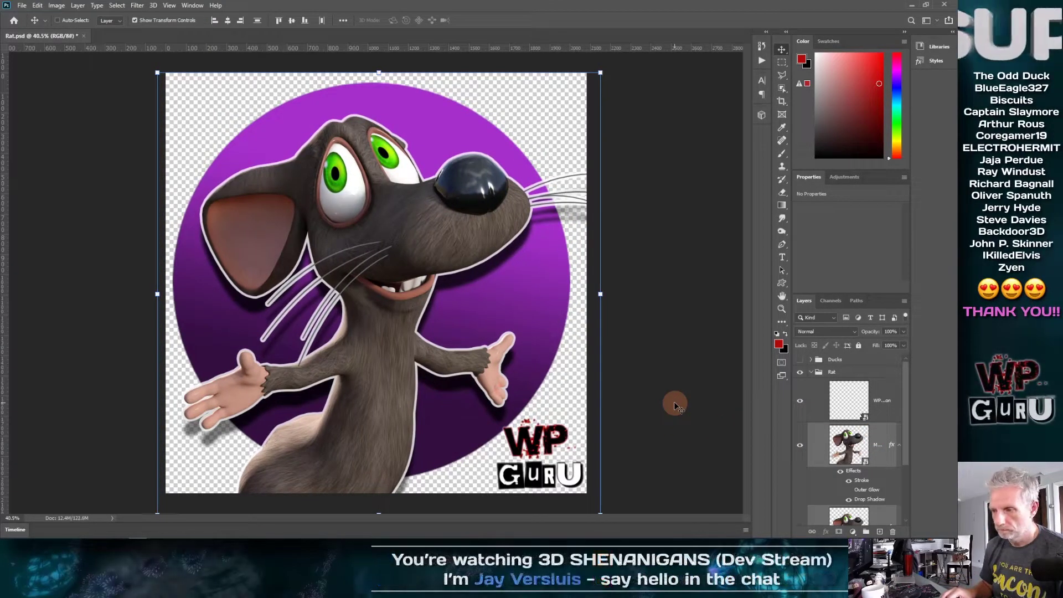
{"action": "key", "text": "shift+Left"}
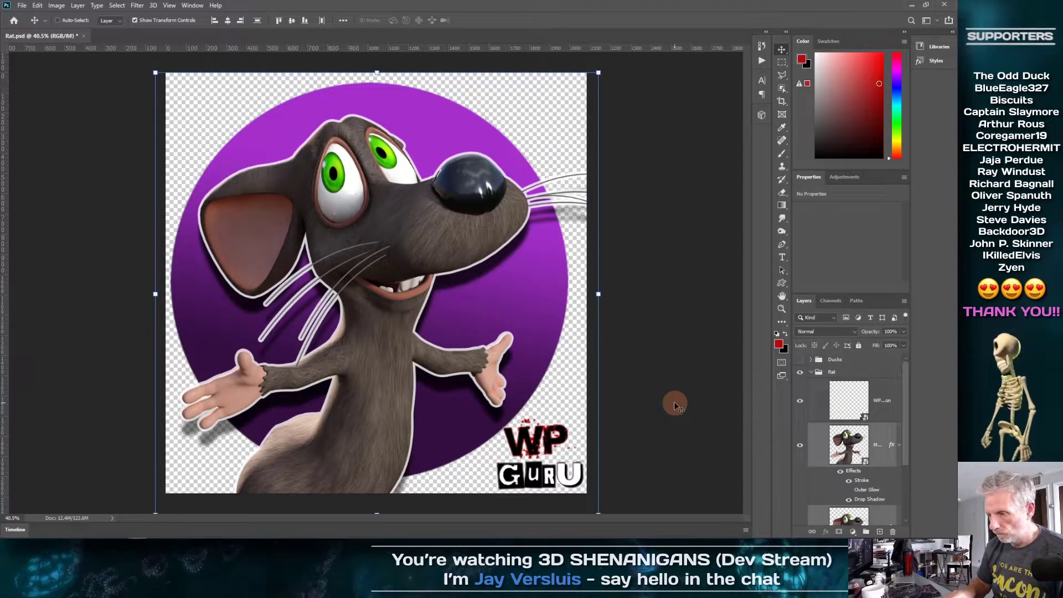
{"action": "key", "text": "ctrl+h"}
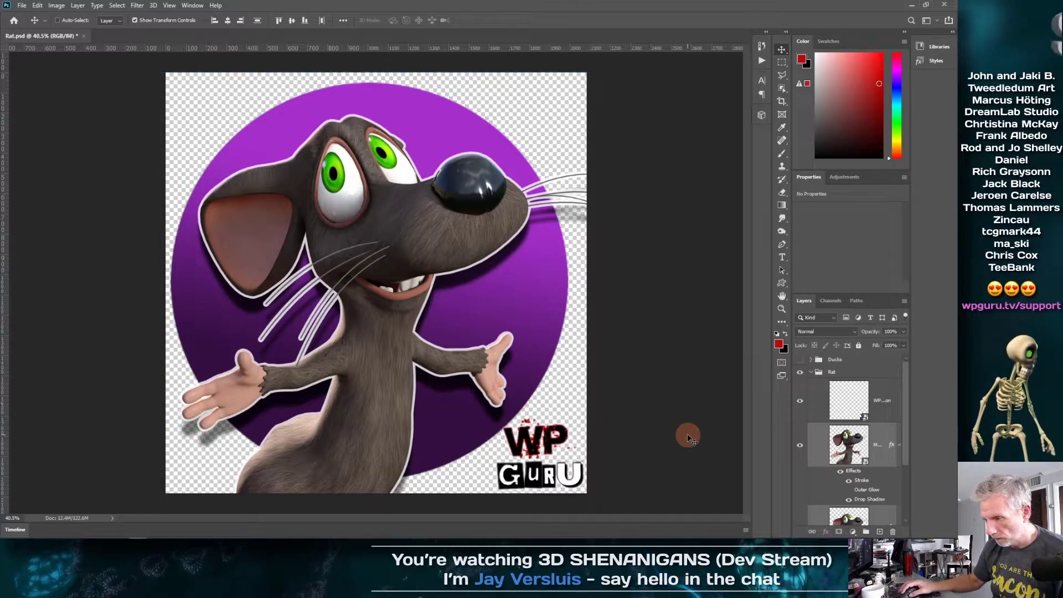
{"action": "key", "text": "ctrl+h"}
Look through the Ducks, Rat, Circle and Background groups to check how the layers are organised and where the logo layer sits.
{"action": "scroll", "coordinate": [835, 451], "scroll_direction": "down", "scroll_amount": 3}
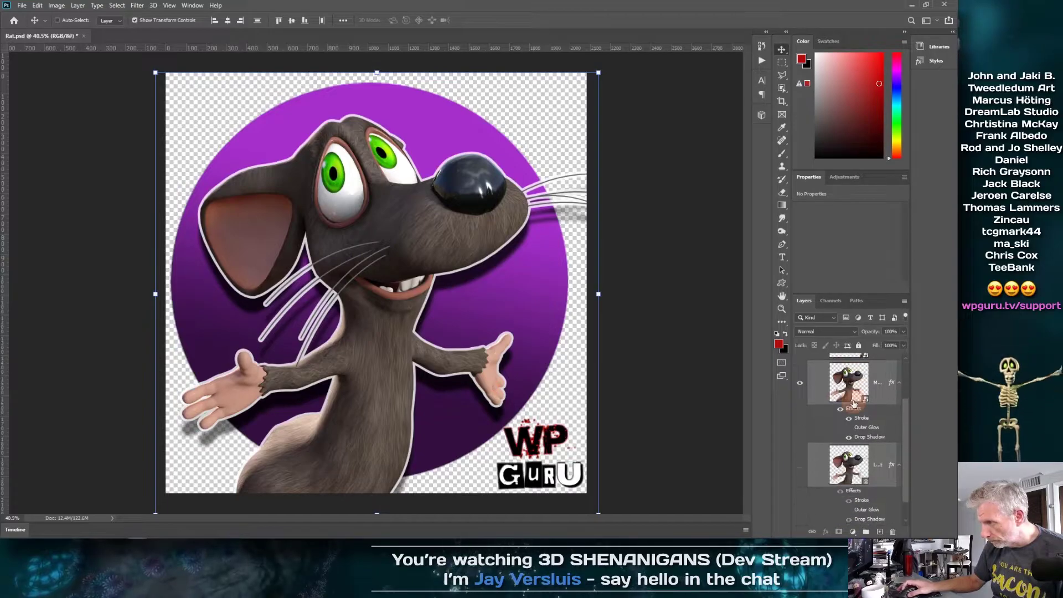
{"action": "scroll", "coordinate": [853, 404], "scroll_direction": "down", "scroll_amount": 1}
{"action": "scroll", "coordinate": [814, 493], "scroll_direction": "up", "scroll_amount": 4}
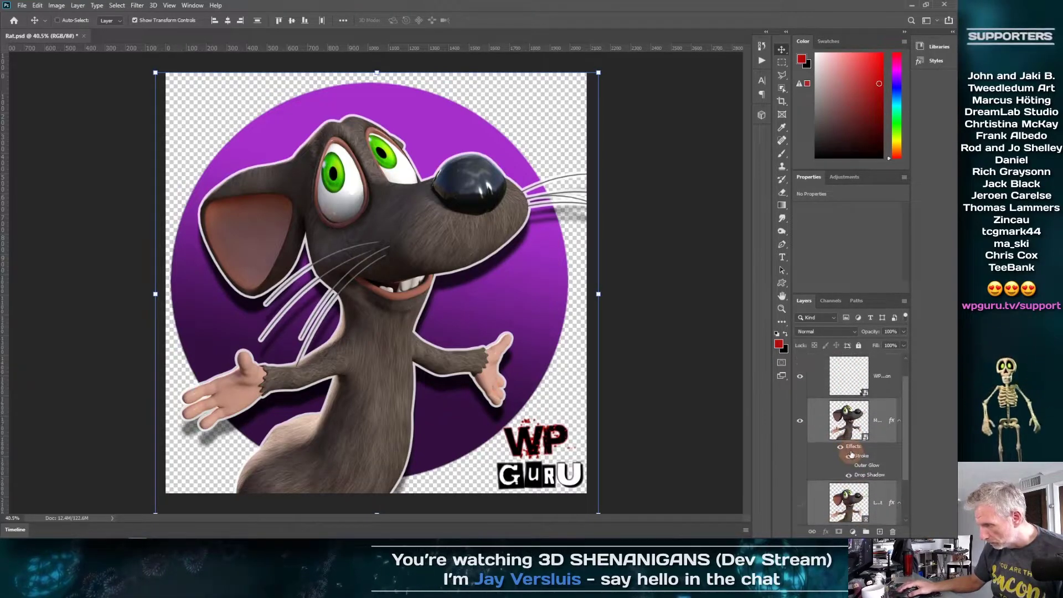
{"action": "left_click", "coordinate": [812, 373]}
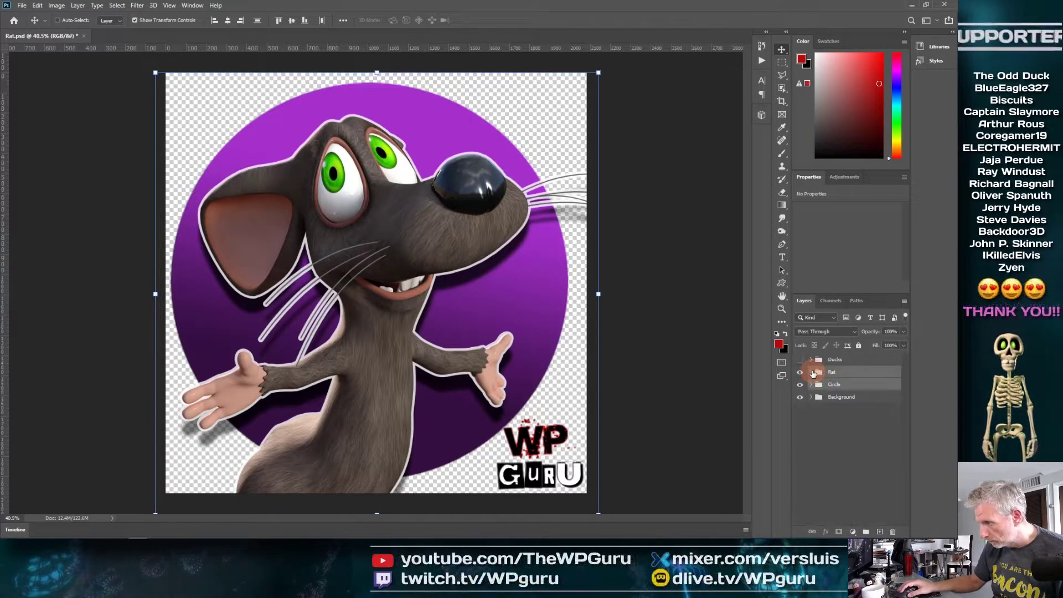
{"action": "left_click", "coordinate": [811, 385]}
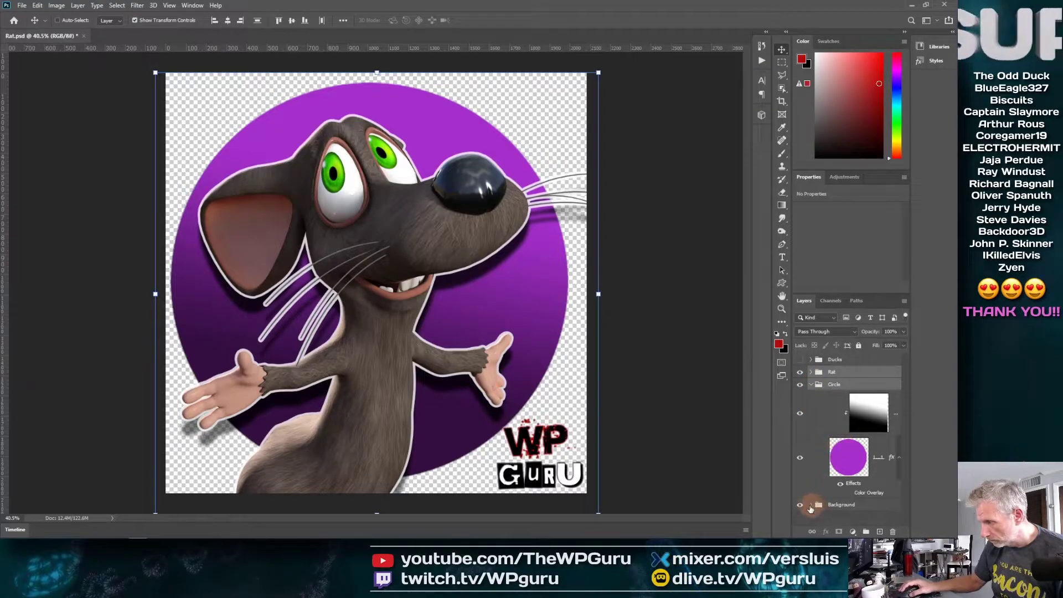
{"action": "left_click", "coordinate": [811, 506]}
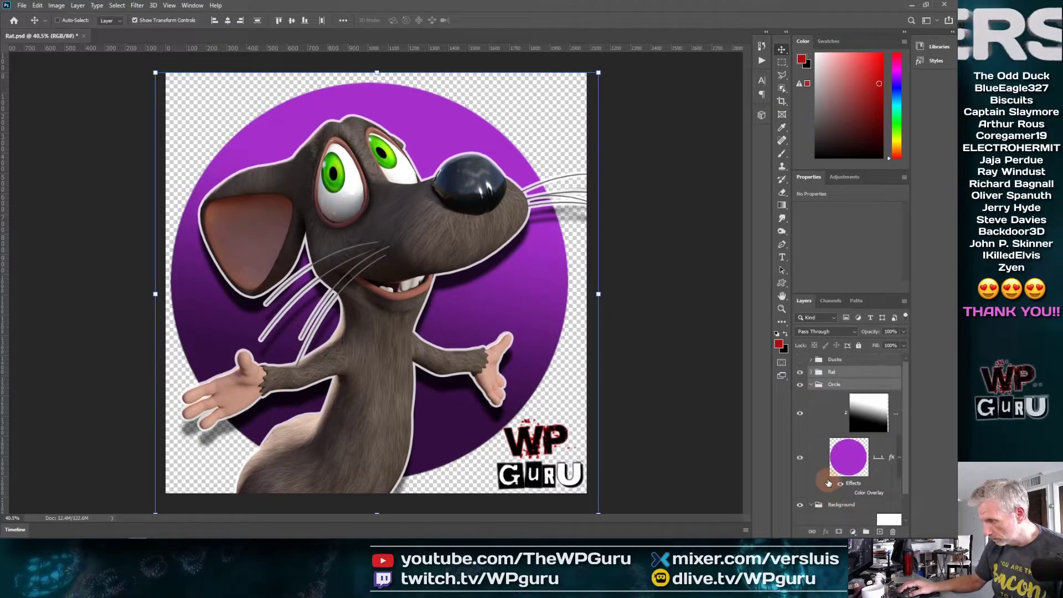
{"action": "left_click", "coordinate": [812, 359]}
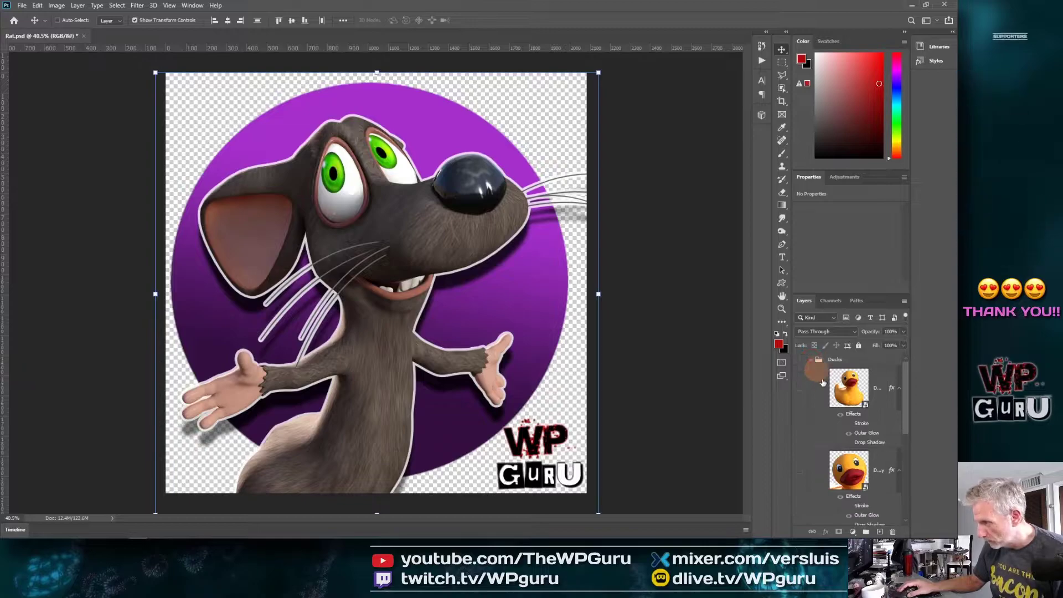
{"action": "scroll", "coordinate": [841, 416], "scroll_direction": "down", "scroll_amount": 5}
{"action": "scroll", "coordinate": [841, 416], "scroll_direction": "up", "scroll_amount": 2}
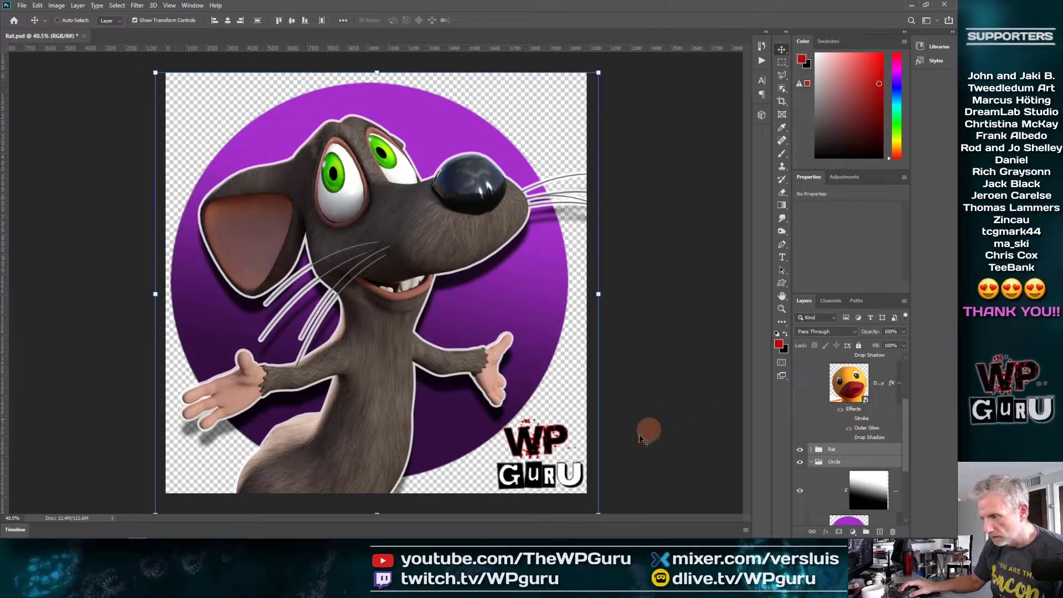
{"action": "scroll", "coordinate": [900, 453], "scroll_direction": "up", "scroll_amount": 4}
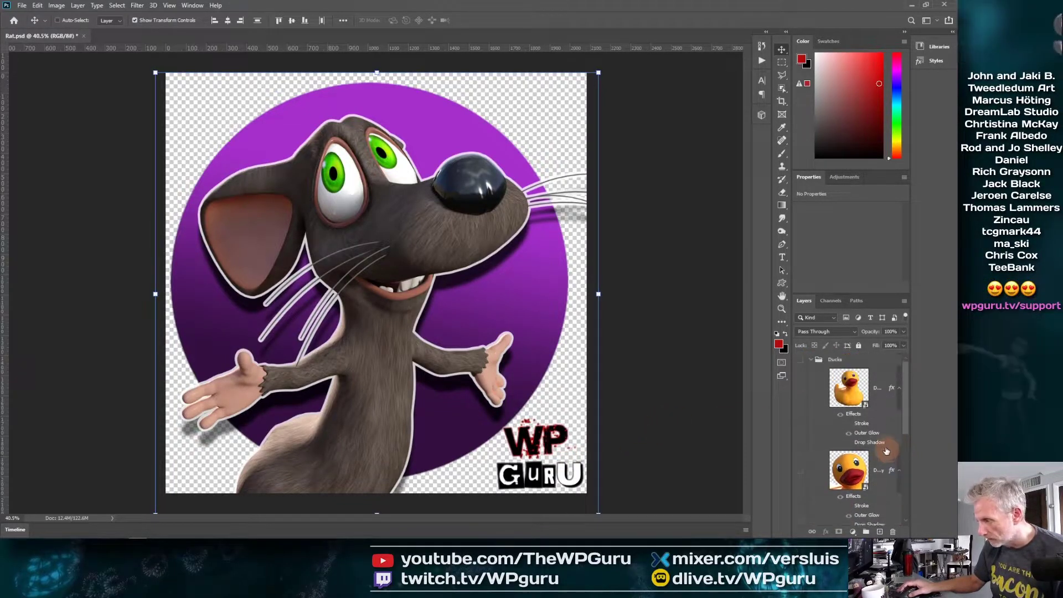
{"action": "left_click", "coordinate": [812, 360]}
{"action": "left_click", "coordinate": [800, 372]}
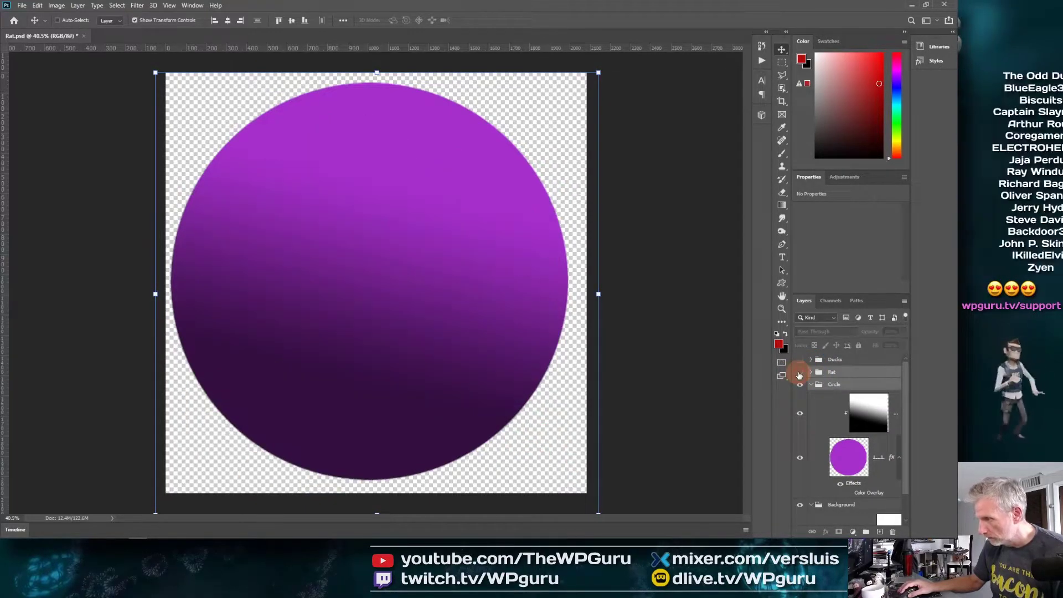
{"action": "left_click", "coordinate": [799, 372]}
{"action": "left_click", "coordinate": [811, 372]}
{"action": "scroll", "coordinate": [842, 414], "scroll_direction": "down", "scroll_amount": 3}
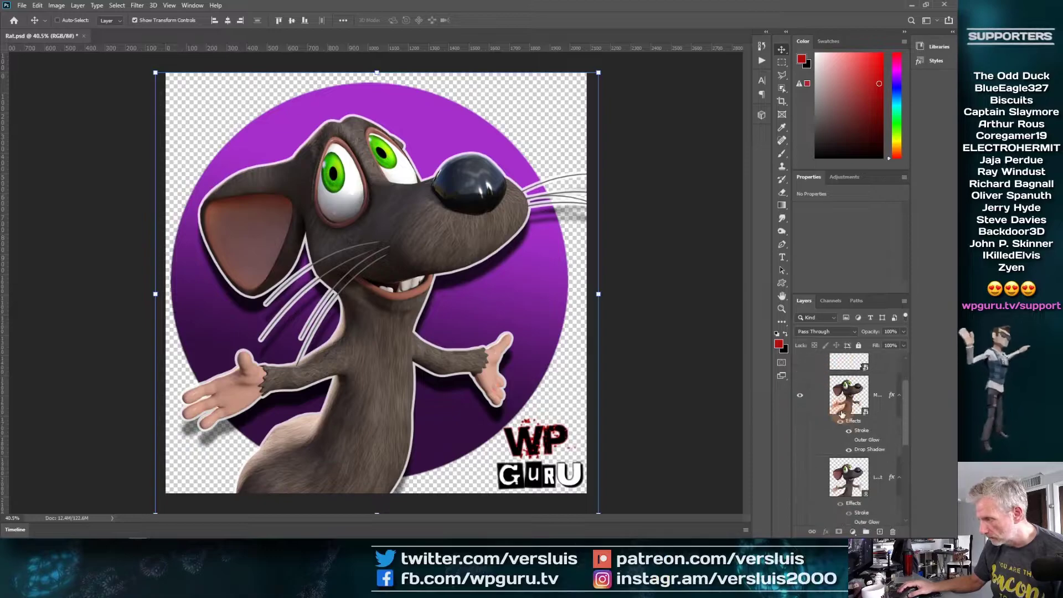
{"action": "scroll", "coordinate": [842, 413], "scroll_direction": "up", "scroll_amount": 3}
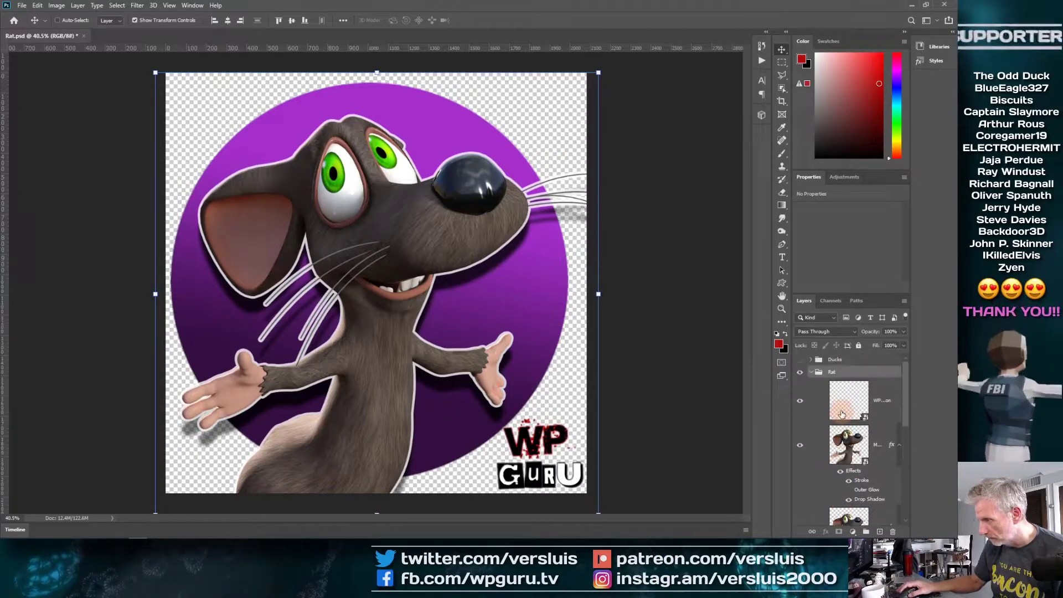
Put the WP Guru logo layer into its own new group above Rat, named WP Guru Logo.
{"action": "left_click", "coordinate": [845, 403]}
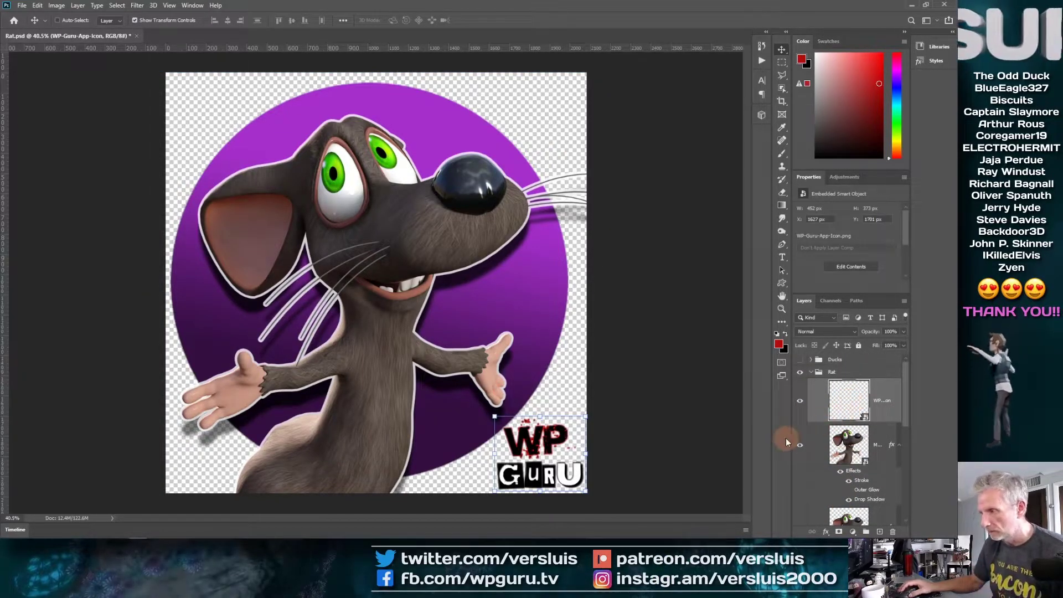
{"action": "left_click_drag", "start_coordinate": [839, 400], "coordinate": [865, 531]}
{"action": "left_click", "coordinate": [811, 417]}
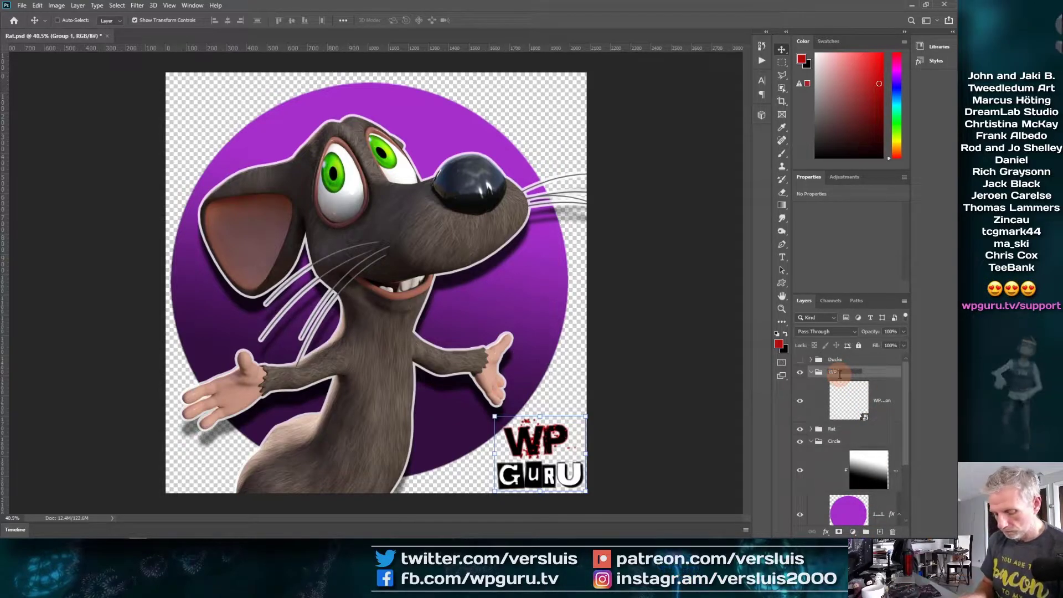
{"action": "type", "text": "Logo"}
{"action": "key", "text": "Return"}
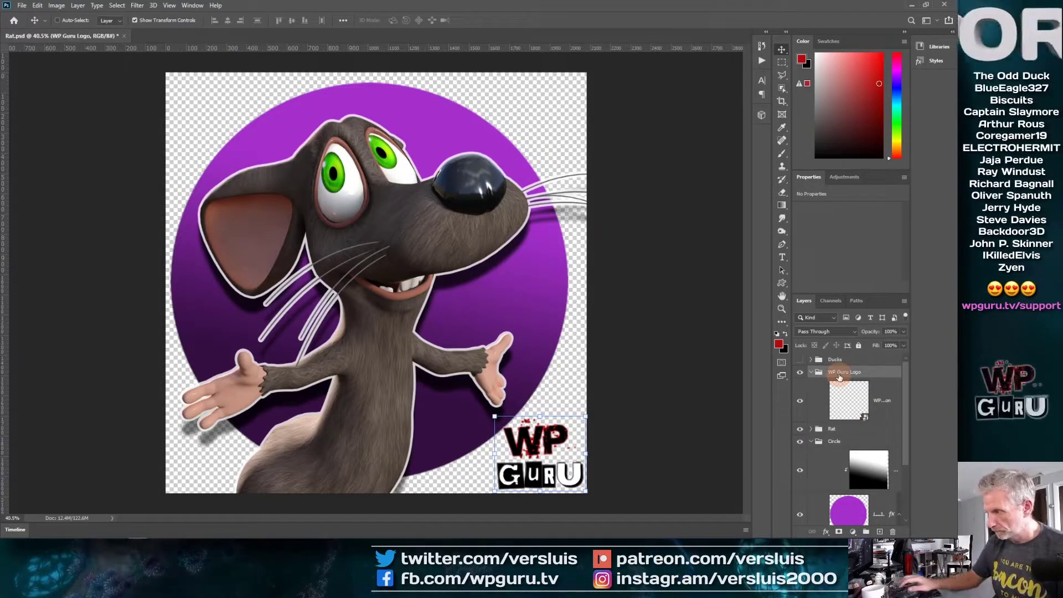
Nudge the logo layer down 10 px and scale it to about 15.92% in the canvas's lower-right corner.
{"action": "left_click", "coordinate": [846, 403]}
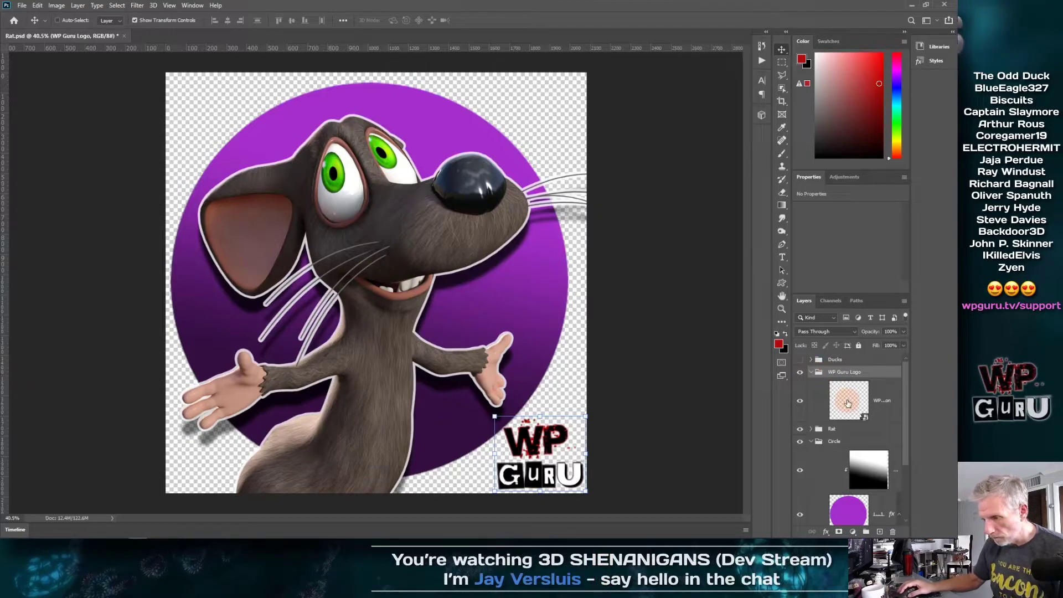
{"action": "left_click", "coordinate": [847, 403]}
{"action": "key", "text": "shift+Down"}
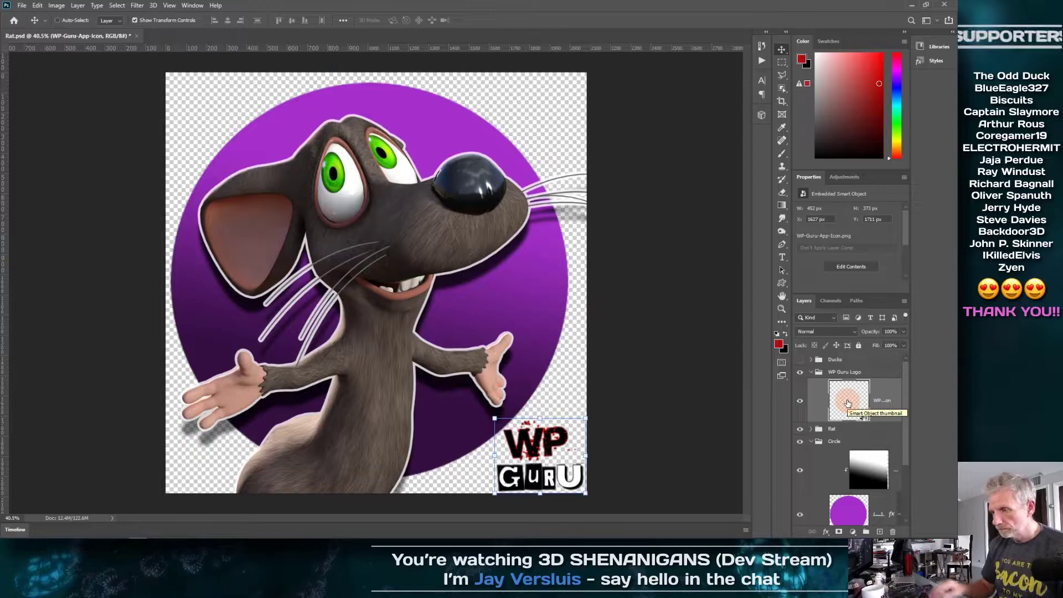
{"action": "left_click_drag", "start_coordinate": [494, 417], "coordinate": [486, 407]}
{"action": "key", "text": "Return"}
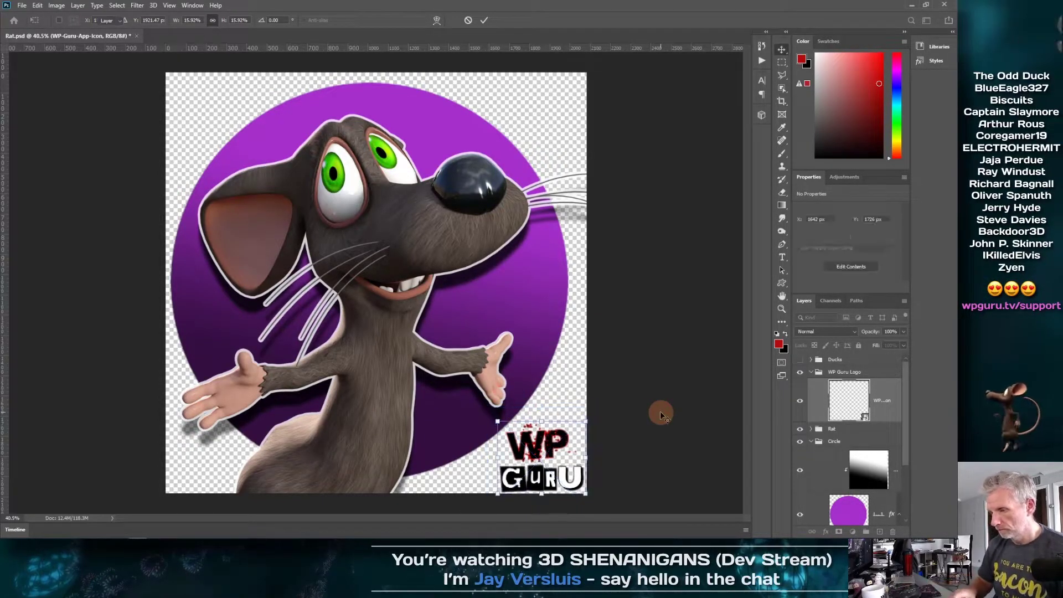
{"action": "key", "text": "Return"}
{"action": "left_click", "coordinate": [812, 372]}
{"action": "left_click", "coordinate": [811, 372]}
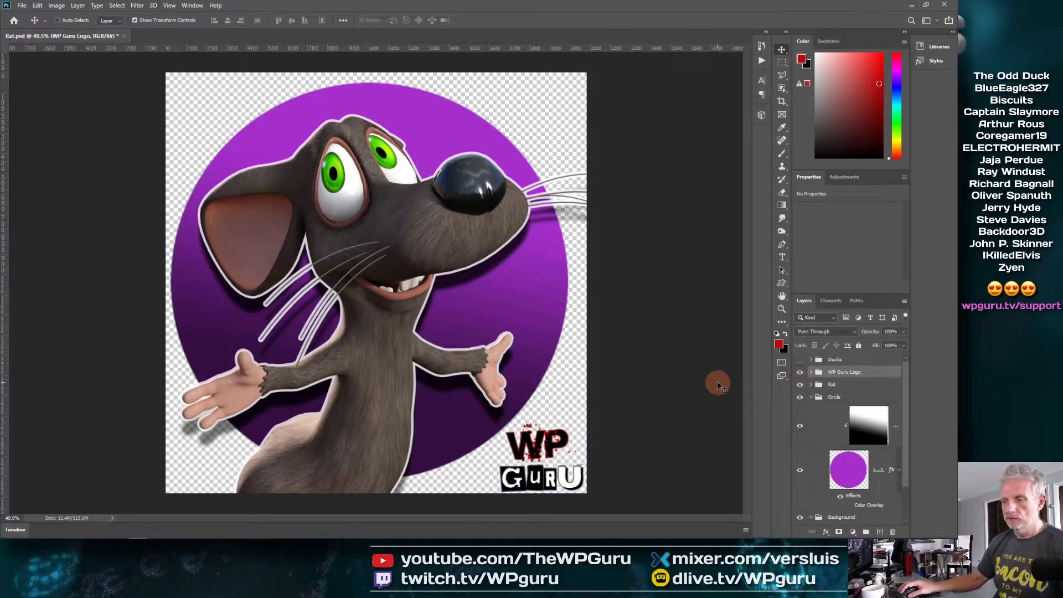
Export the artwork as a transparent 2083 × 2083 px PNG named Rat Mug v2.png in the For Printing folder.
{"action": "left_click", "coordinate": [22, 8]}
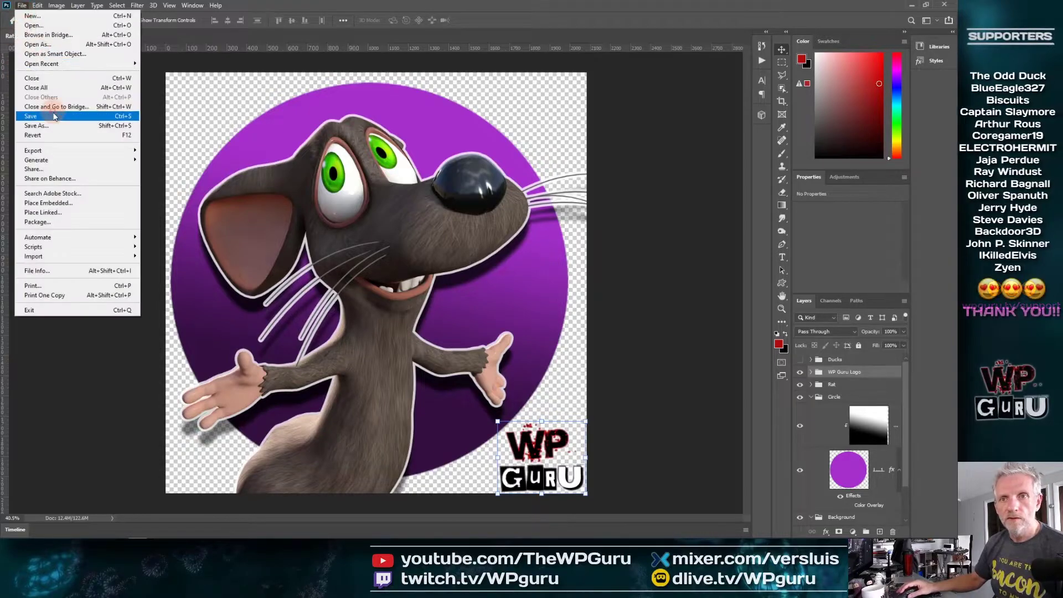
{"action": "mouse_move", "coordinate": [89, 150]}
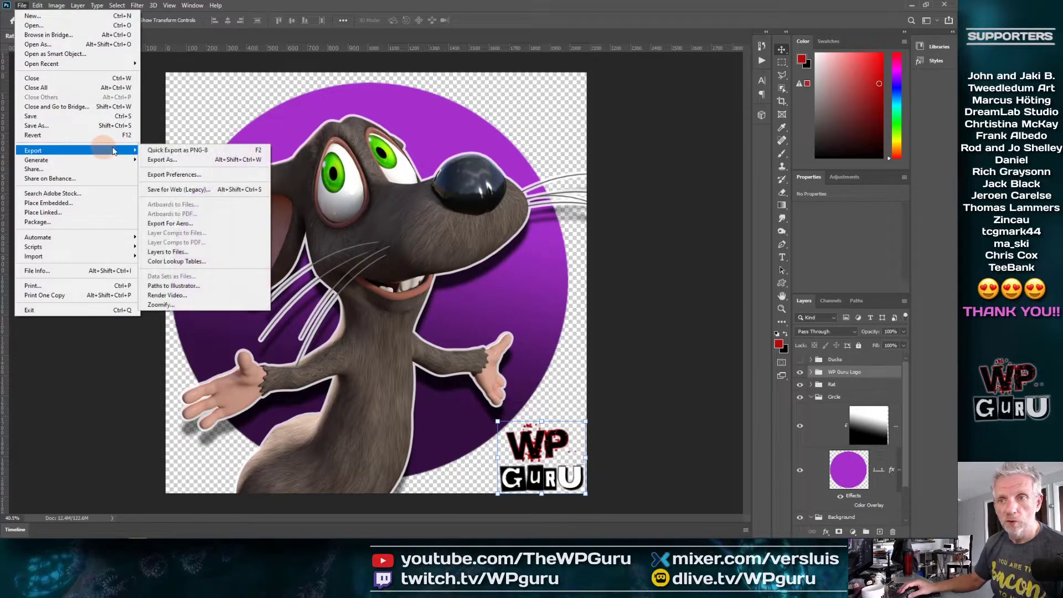
{"action": "left_click", "coordinate": [202, 157]}
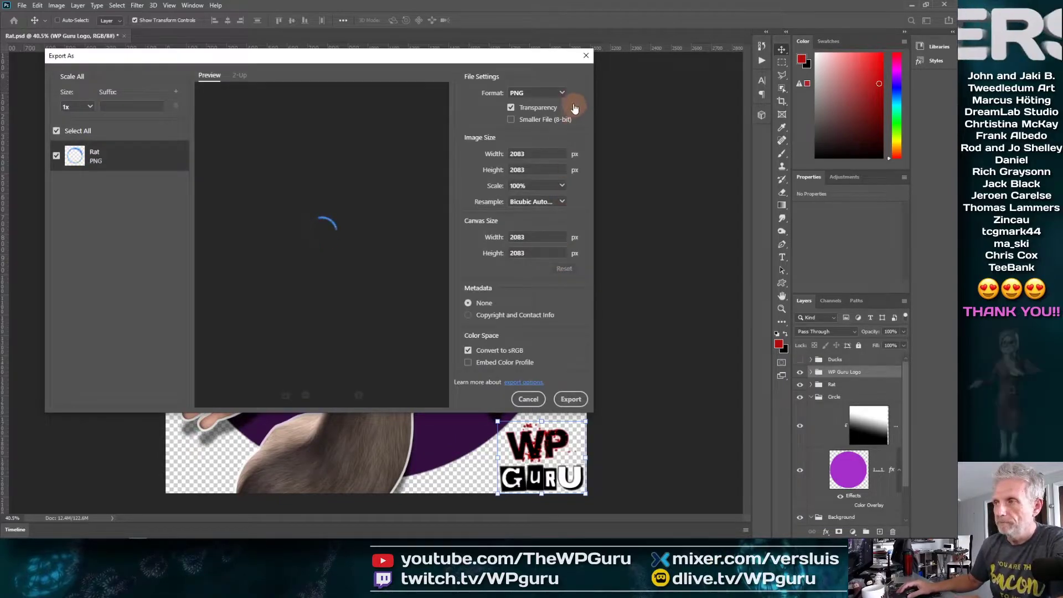
{"action": "left_click", "coordinate": [563, 397]}
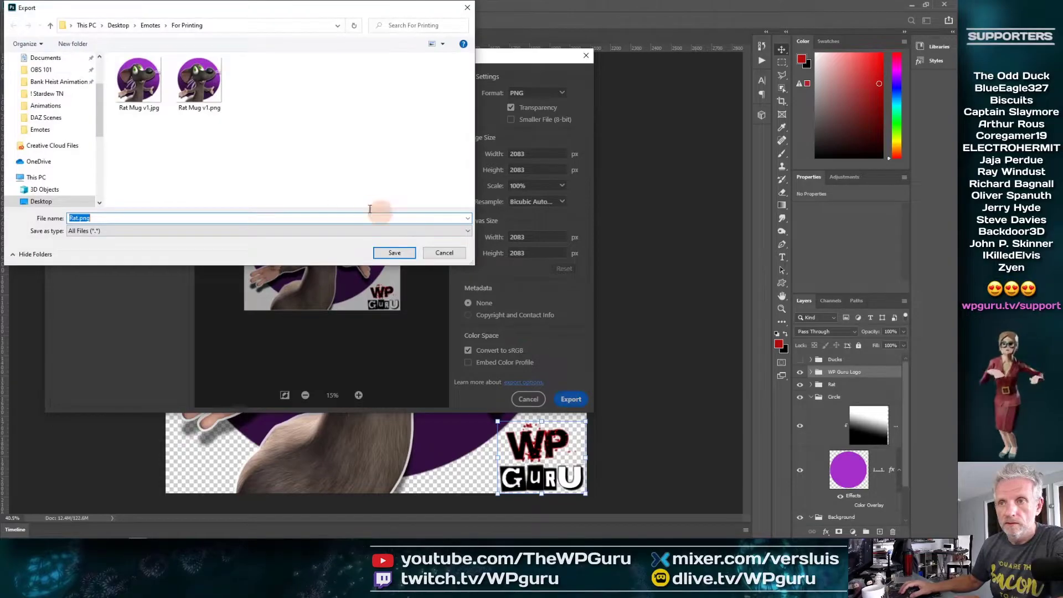
{"action": "left_click", "coordinate": [198, 88]}
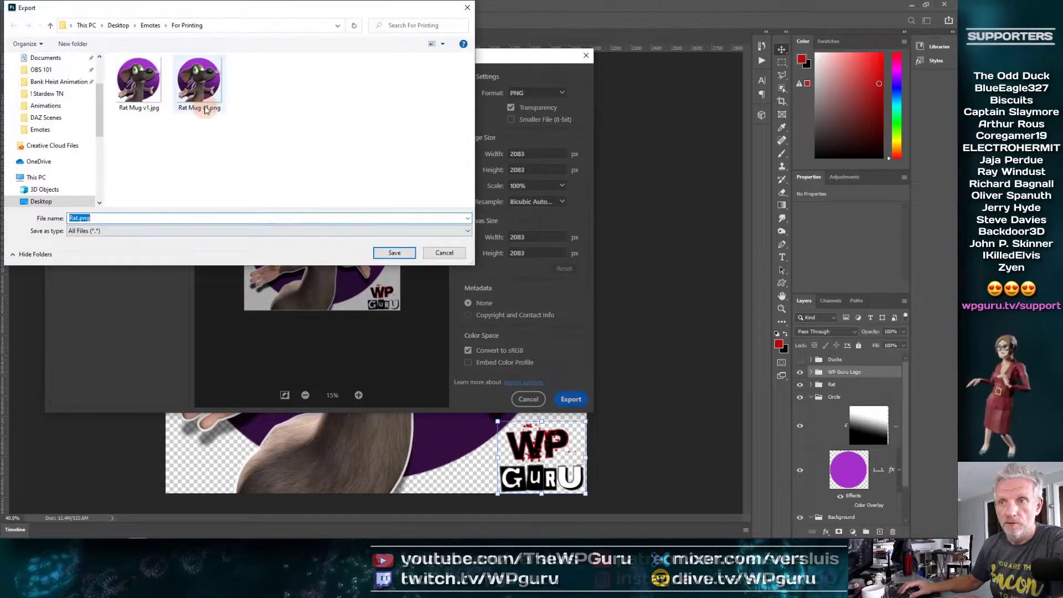
{"action": "left_click", "coordinate": [196, 216]}
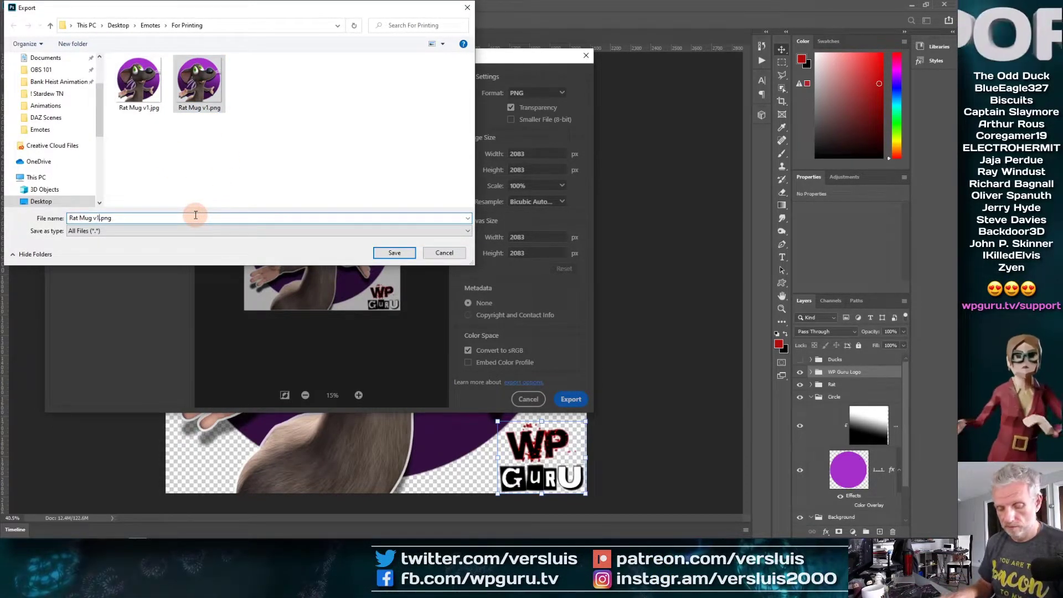
{"action": "type", "text": "2"}
{"action": "key", "text": "Return"}
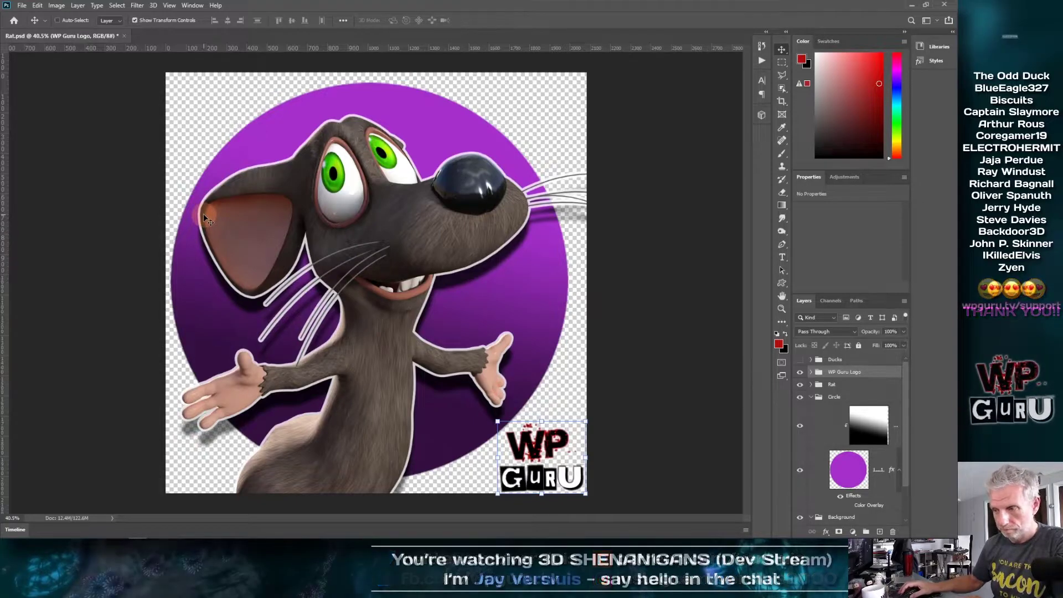
Switch to the Teespring launcher in the web browser and preview the current mug design.
{"action": "left_click", "coordinate": [921, 7]}
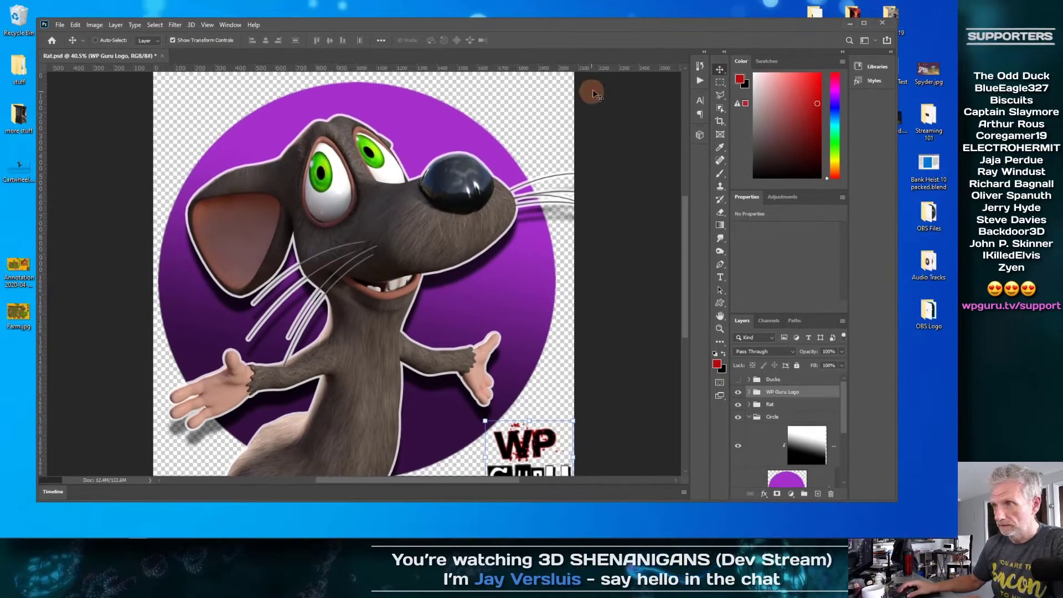
{"action": "double_click", "coordinate": [767, 35]}
{"action": "key", "text": "super+d"}
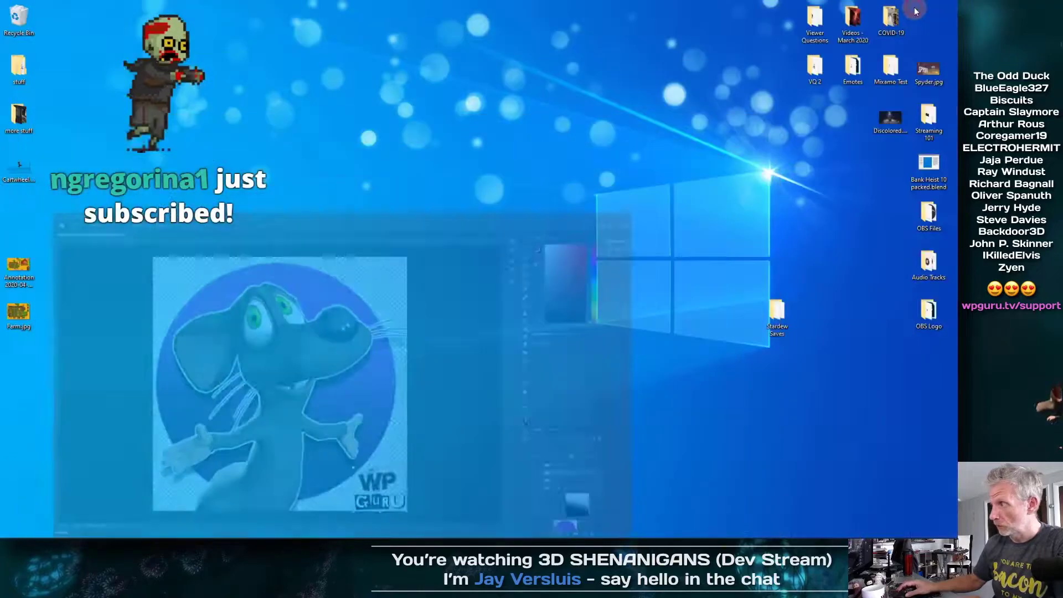
{"action": "mouse_move", "coordinate": [66, 535]}
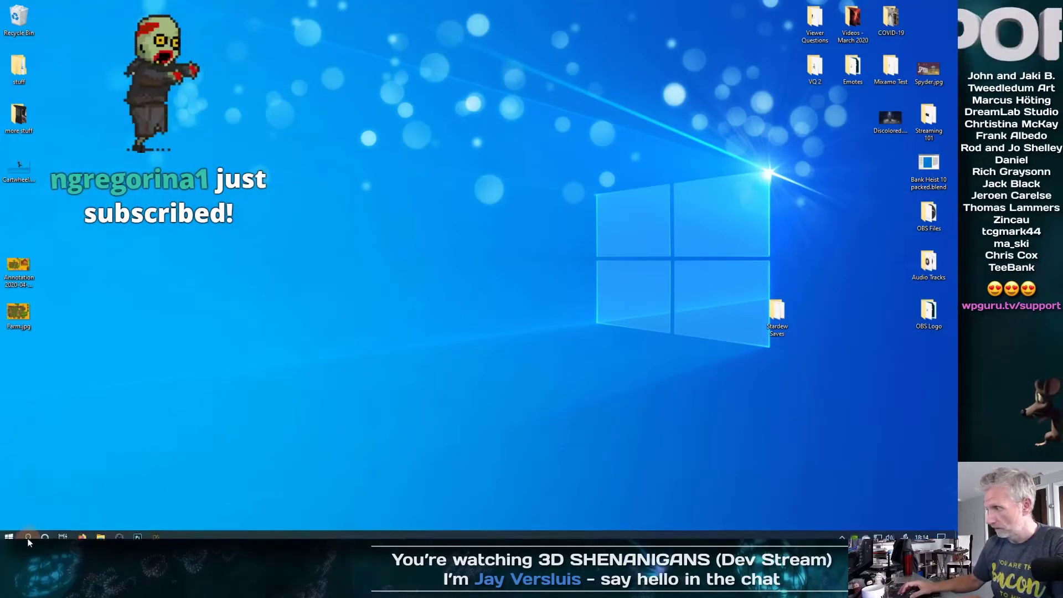
{"action": "left_click", "coordinate": [80, 533]}
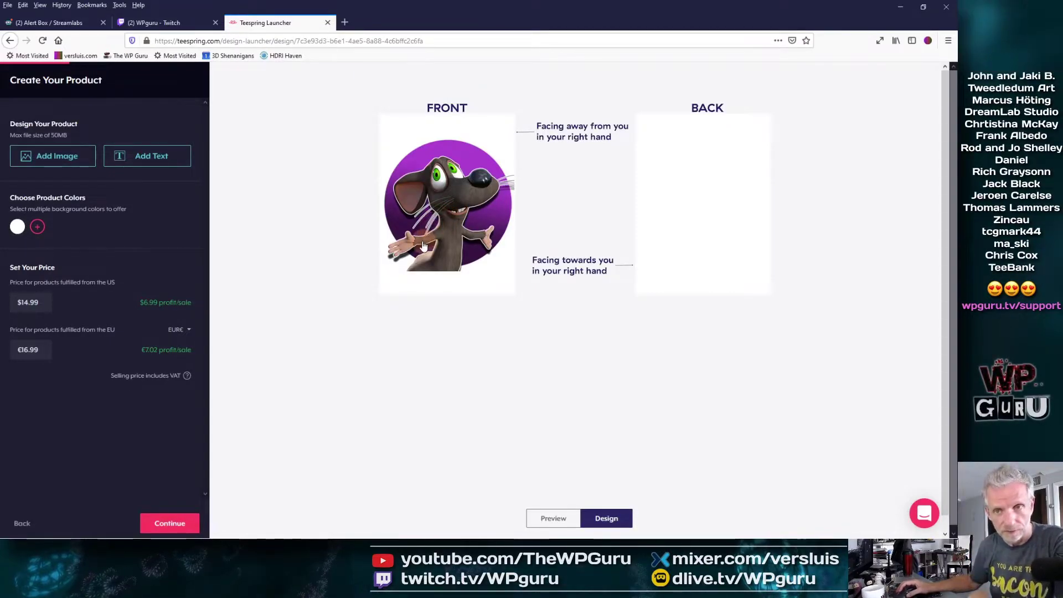
{"action": "left_click", "coordinate": [559, 516]}
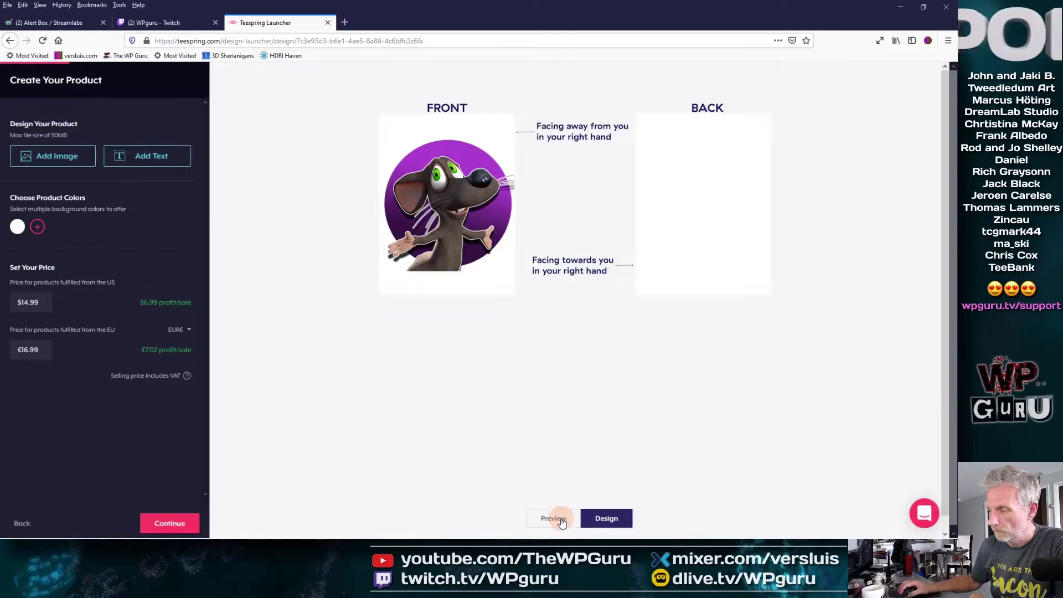
Replace the artwork on the mug's front with Rat Mug v2.png from the For Printing folder.
{"action": "left_click", "coordinate": [422, 170]}
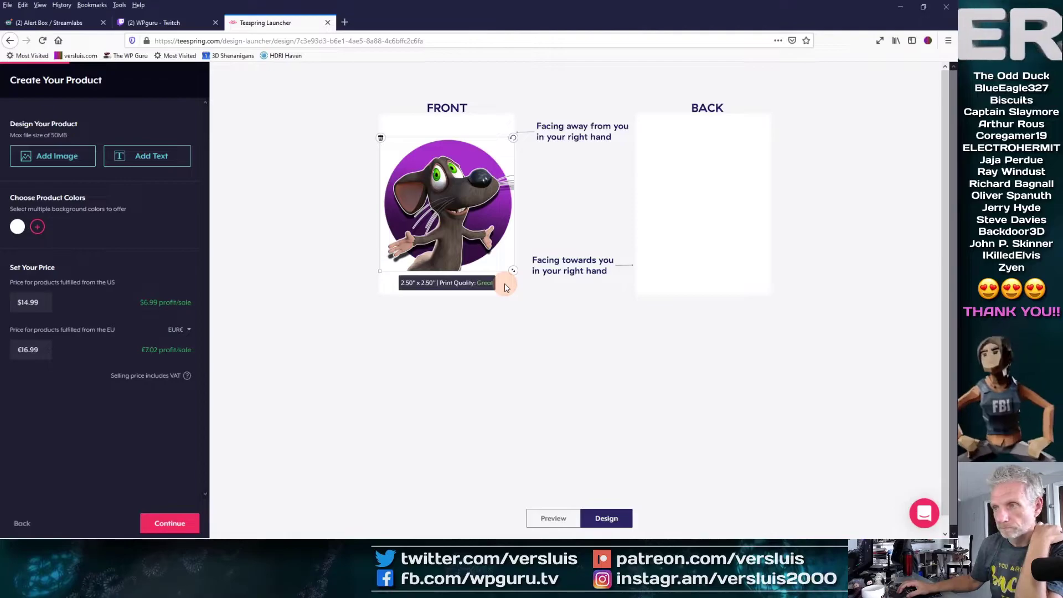
{"action": "left_click", "coordinate": [380, 139]}
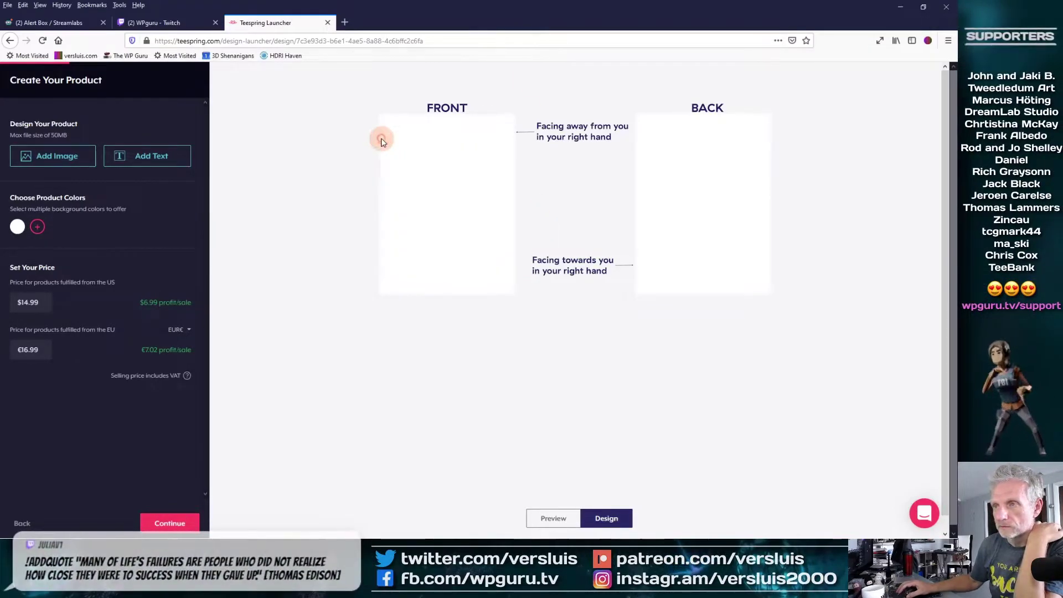
{"action": "left_click", "coordinate": [55, 153]}
{"action": "left_click", "coordinate": [303, 89]}
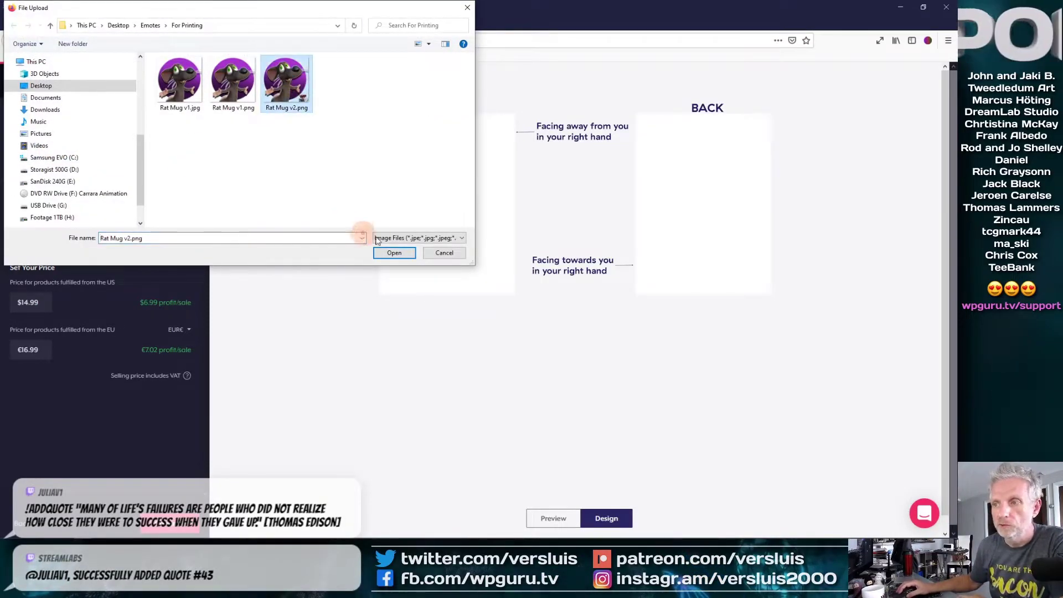
{"action": "left_click", "coordinate": [395, 252]}
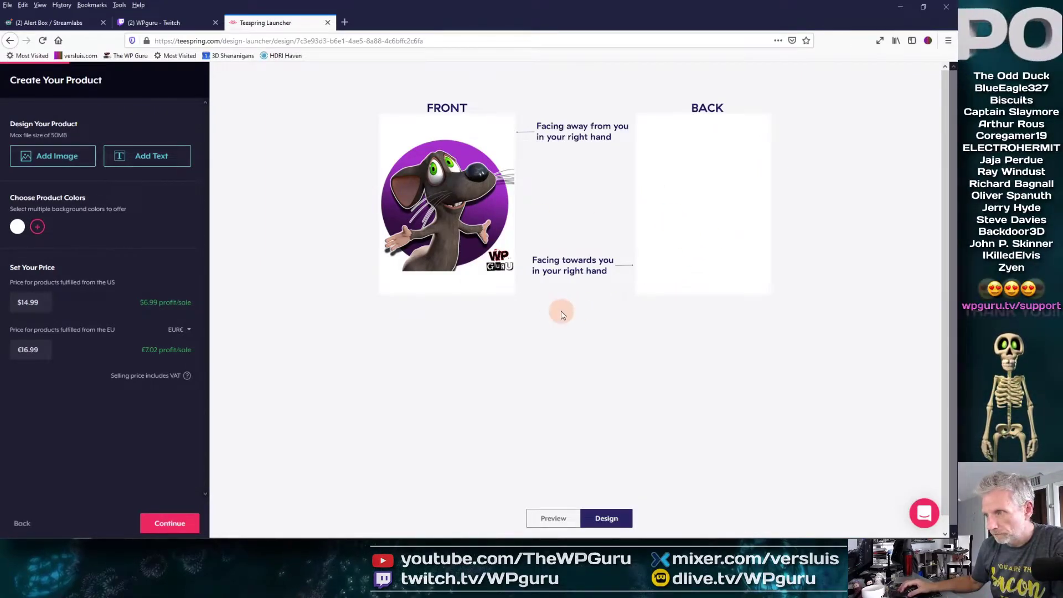
{"action": "left_click", "coordinate": [488, 224]}
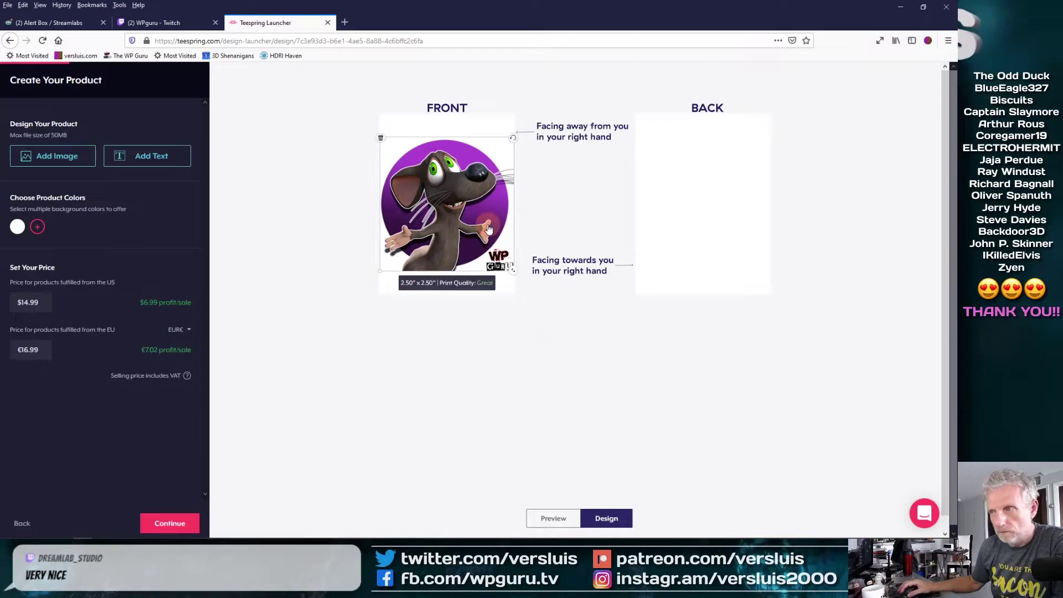
{"action": "right_click", "coordinate": [488, 229]}
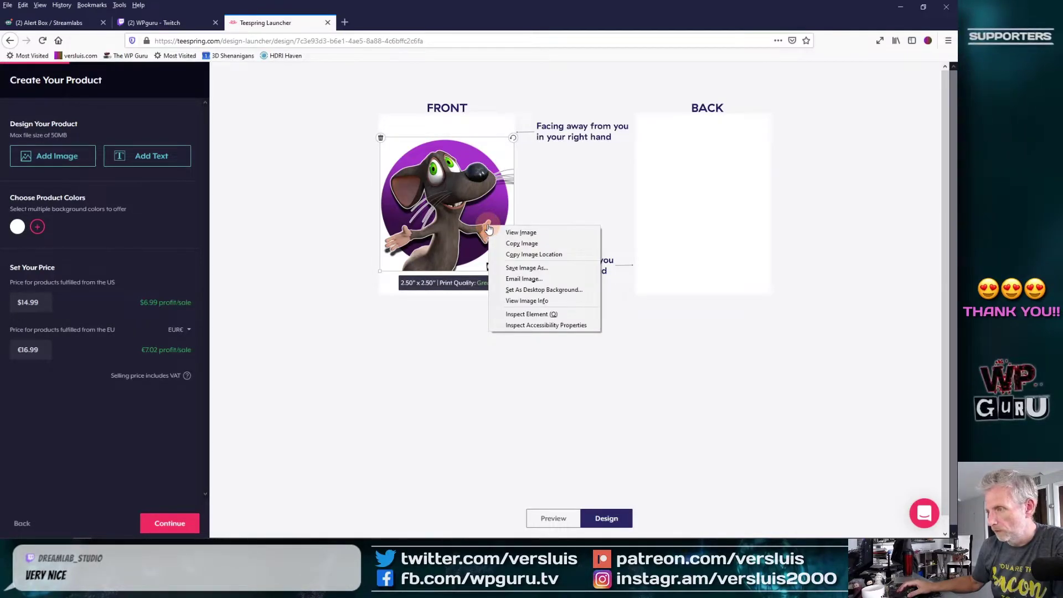
{"action": "left_click", "coordinate": [455, 317]}
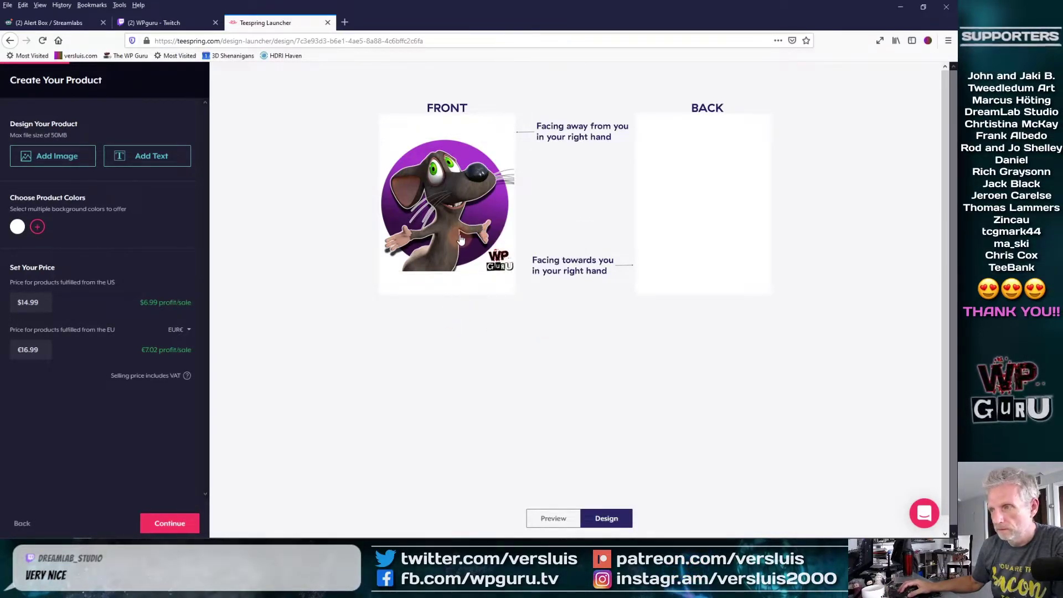
Move the front artwork to the mug's back and add Rat Mug v2.png to the empty front.
{"action": "left_click_drag", "start_coordinate": [460, 237], "coordinate": [718, 222]}
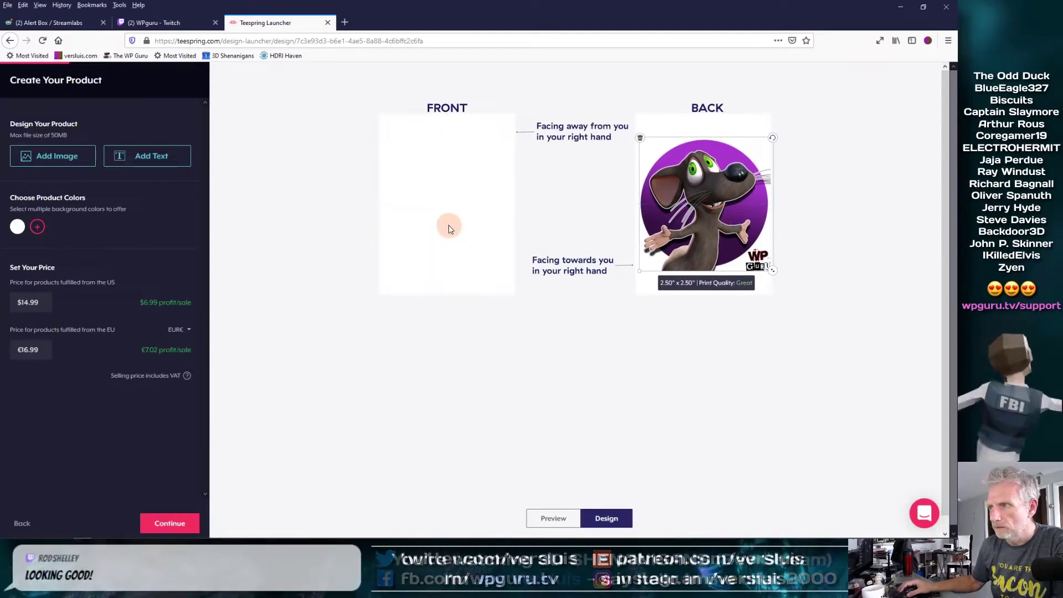
{"action": "left_click", "coordinate": [448, 226]}
{"action": "left_click", "coordinate": [62, 156]}
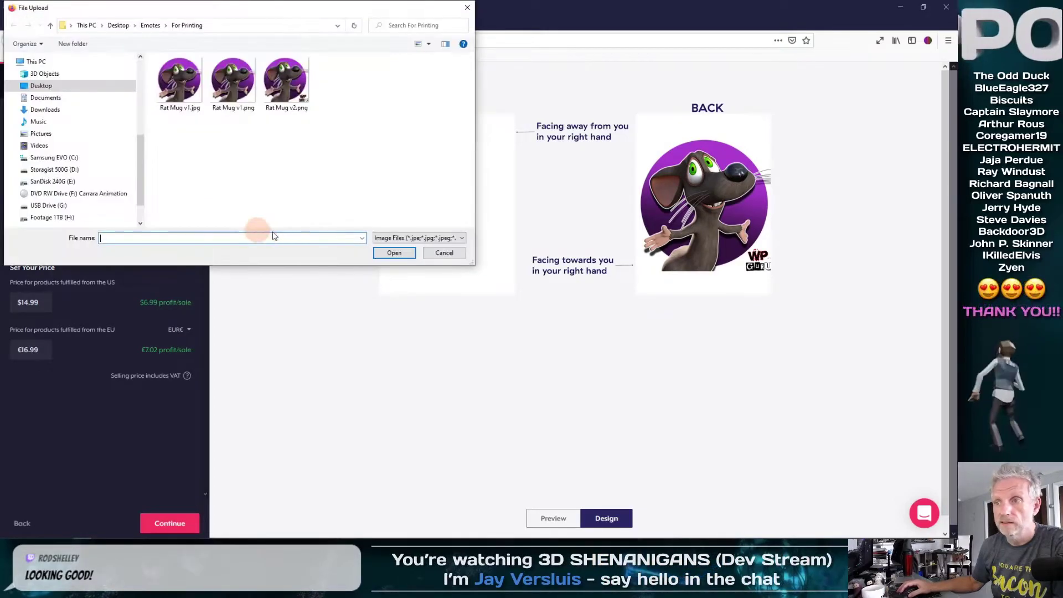
{"action": "left_click", "coordinate": [280, 98]}
{"action": "left_click", "coordinate": [393, 252]}
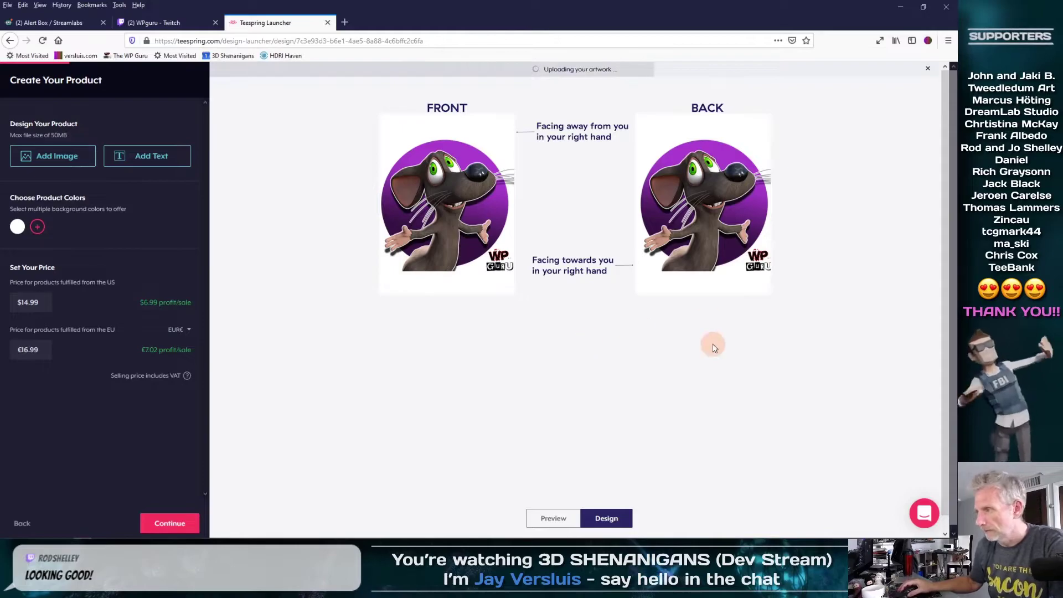
Try realigning the artwork on the mug's back, and delete it from that side.
{"action": "left_click", "coordinate": [709, 228]}
{"action": "mouse_move", "coordinate": [709, 229]}
{"action": "left_mouse_down"}
{"action": "mouse_move", "coordinate": [727, 228]}
{"action": "mouse_move", "coordinate": [710, 228]}
{"action": "left_mouse_up"}
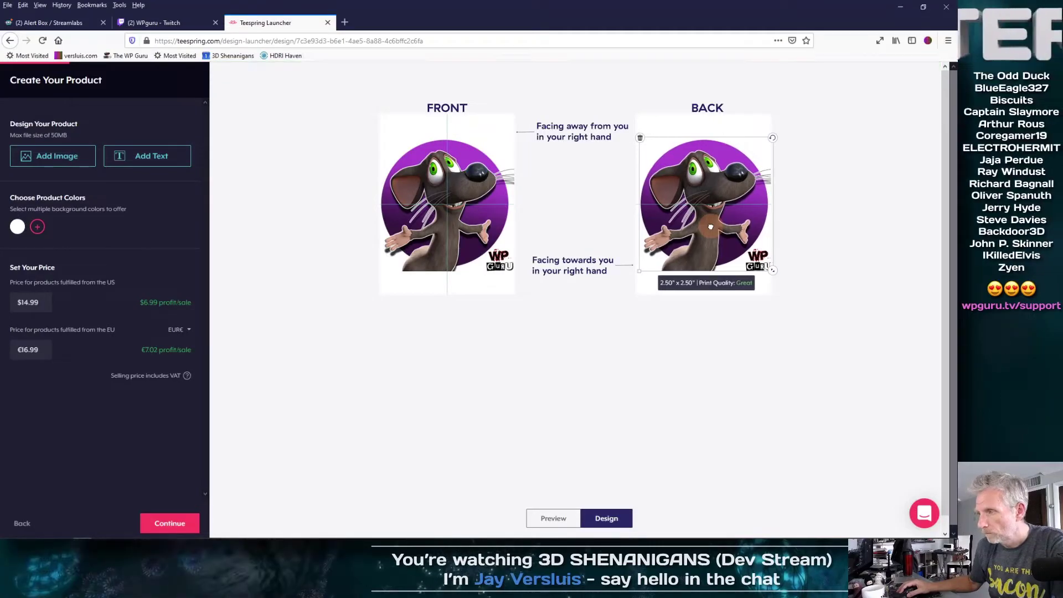
{"action": "left_click", "coordinate": [468, 228]}
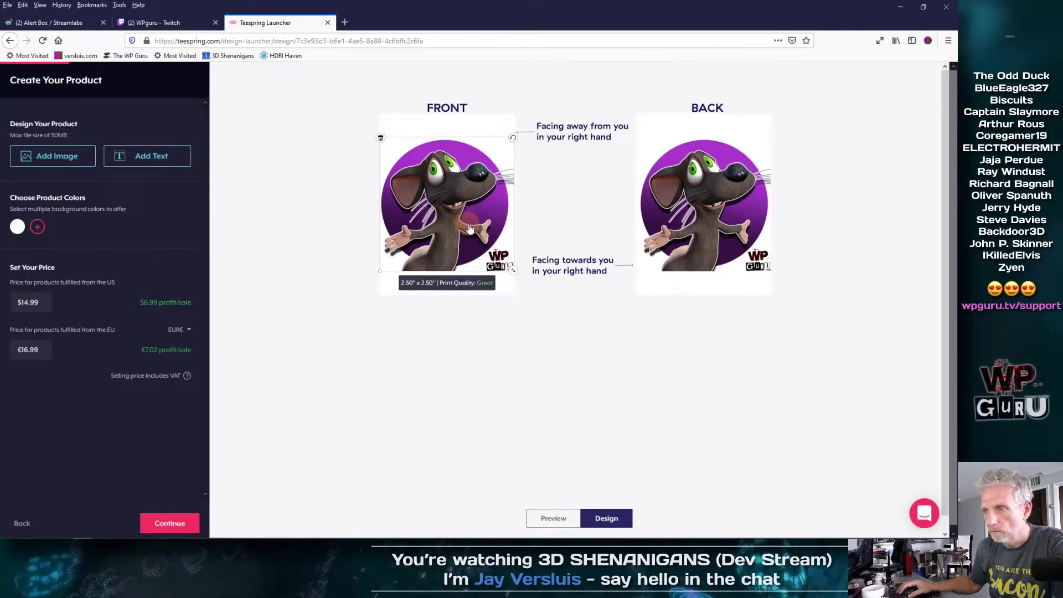
{"action": "left_click", "coordinate": [704, 234]}
{"action": "left_click", "coordinate": [640, 138]}
{"action": "left_click", "coordinate": [684, 201]}
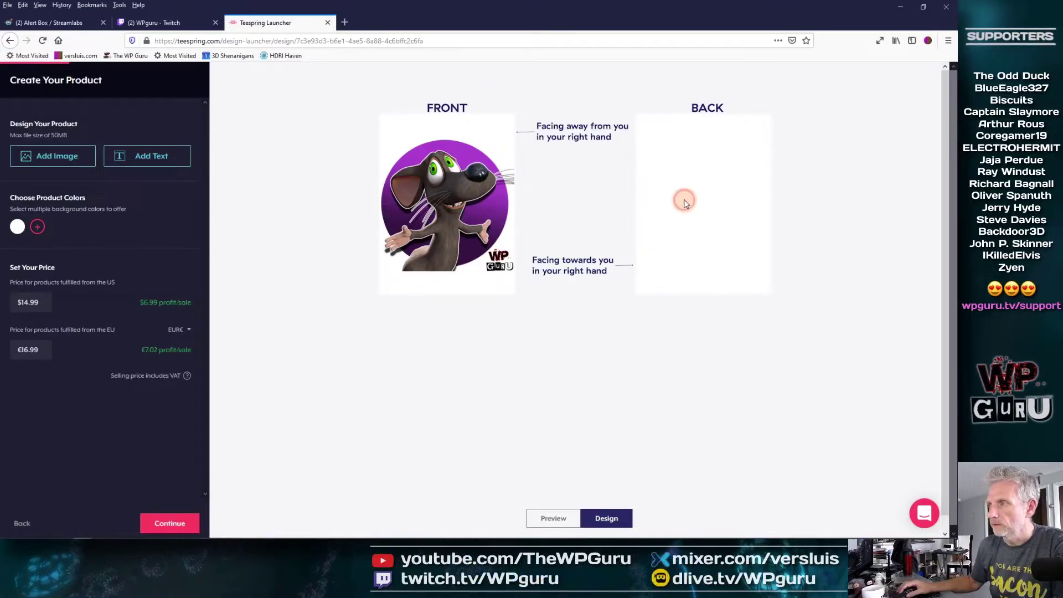
Upload Rat Mug v2.png once more and move this copy from the front to the middle of the mug's back.
{"action": "left_click", "coordinate": [28, 160]}
{"action": "left_click", "coordinate": [286, 83]}
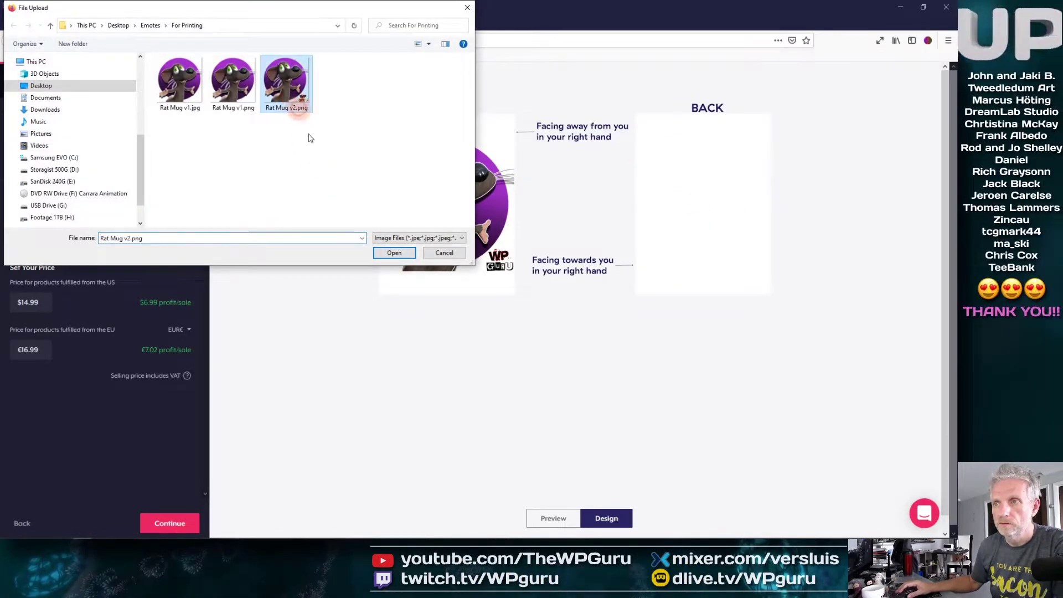
{"action": "left_click", "coordinate": [403, 257]}
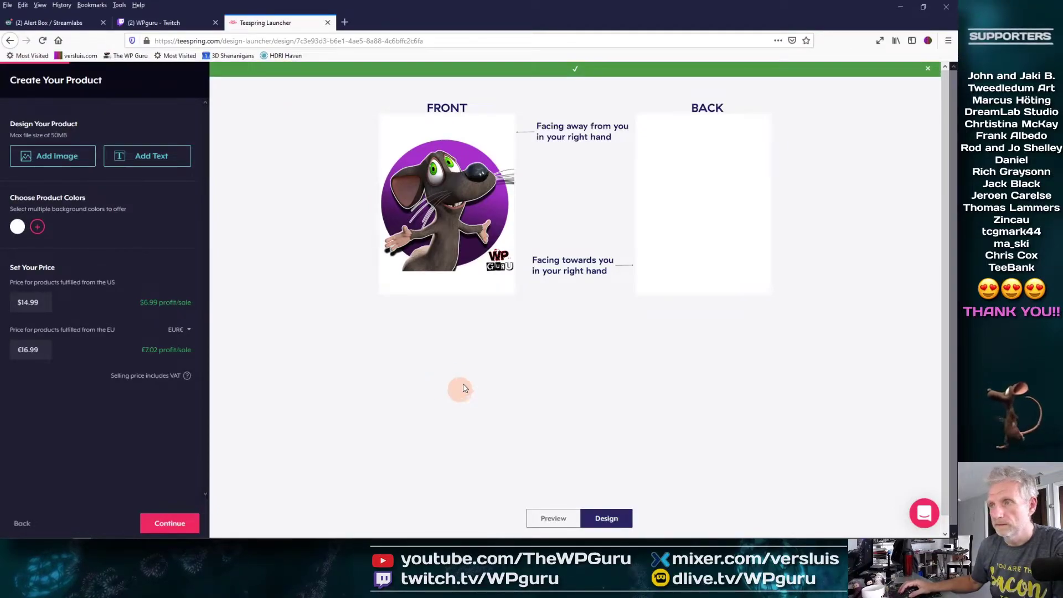
{"action": "left_click_drag", "start_coordinate": [447, 227], "coordinate": [707, 220]}
{"action": "left_click", "coordinate": [705, 317]}
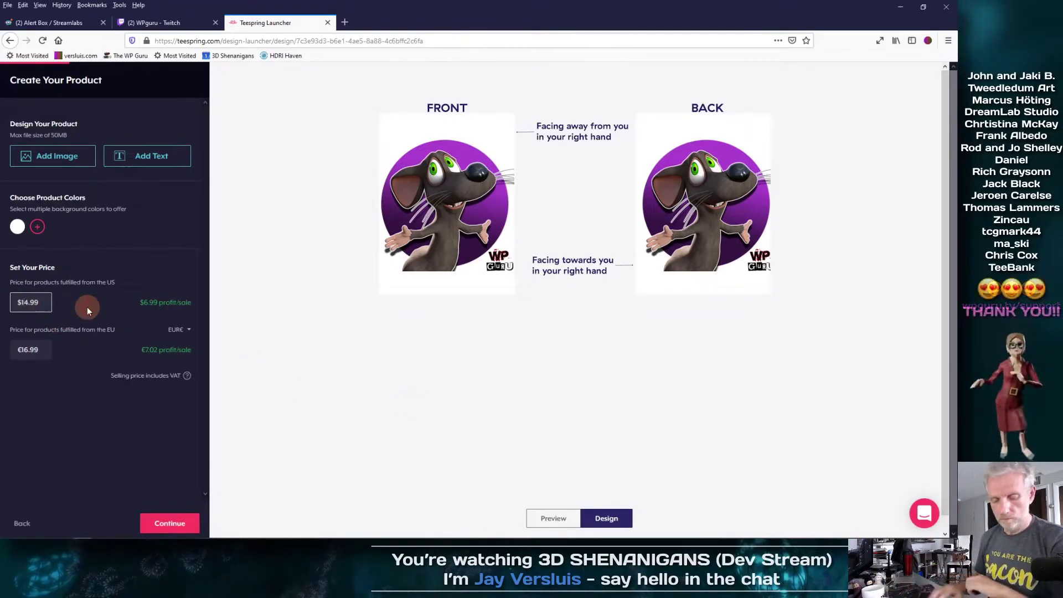
Set the mug's price to $11.99 for the US and €12.99 for the EU, and continue to the additional products.
{"action": "type", "text": "11.99"}
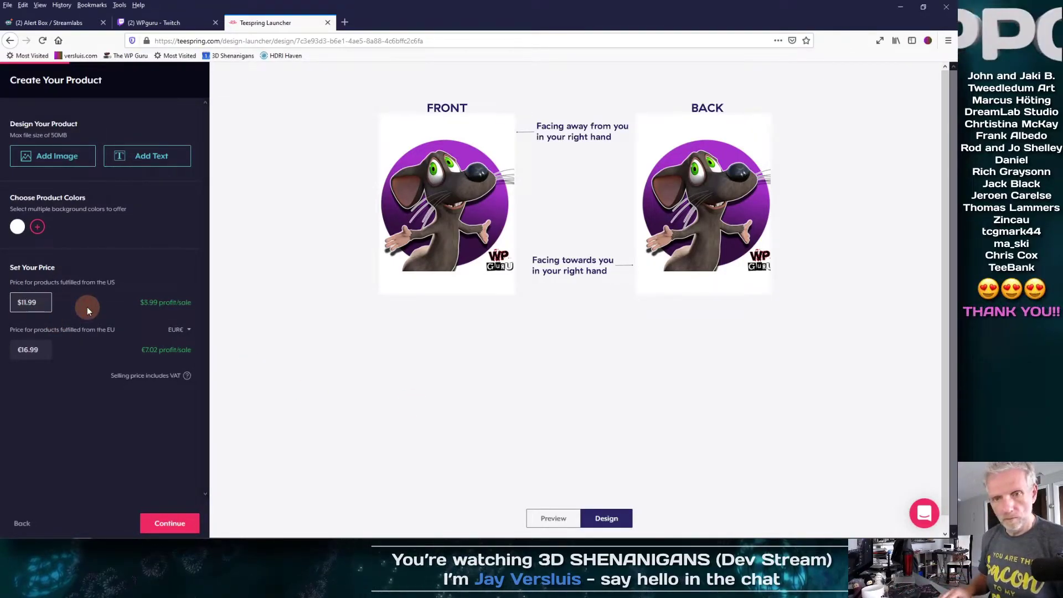
{"action": "left_click", "coordinate": [53, 349]}
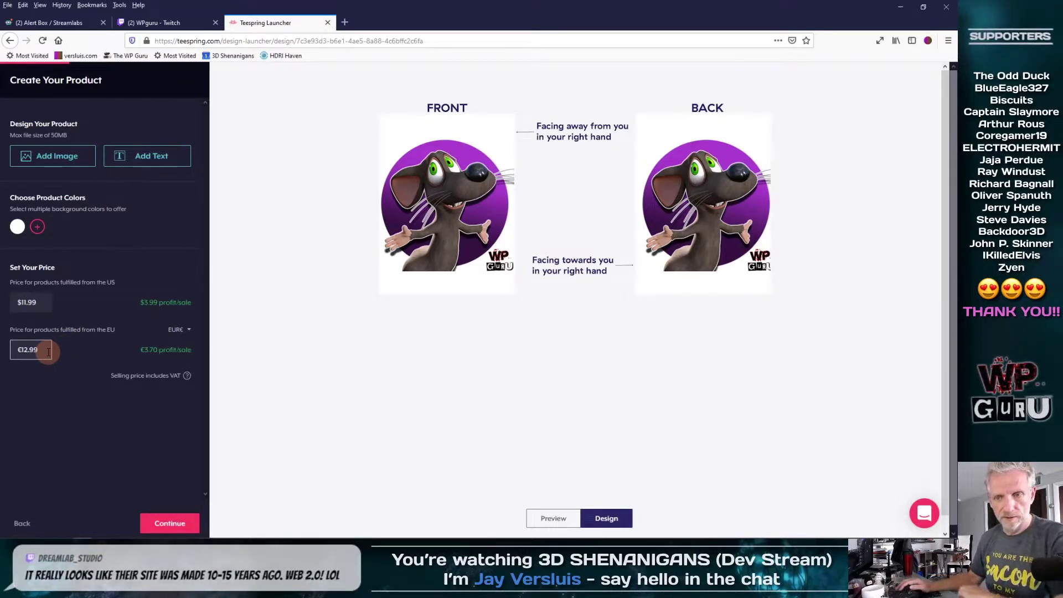
{"action": "left_click", "coordinate": [172, 523]}
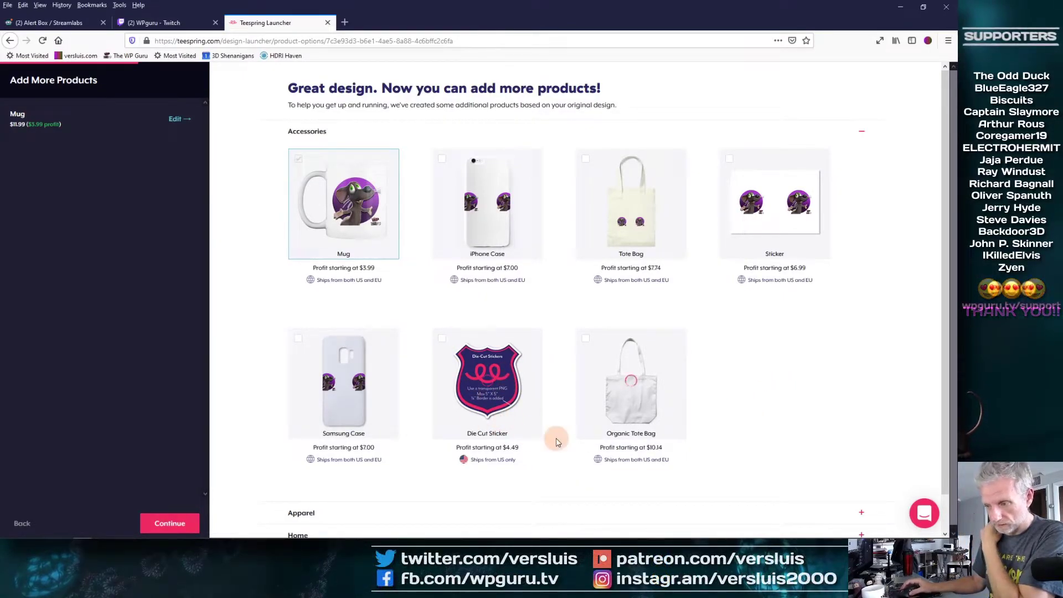
Look through the Accessories, Home and Apparel products to see how the design is placed on each.
{"action": "scroll", "coordinate": [588, 416], "scroll_direction": "down", "scroll_amount": 1}
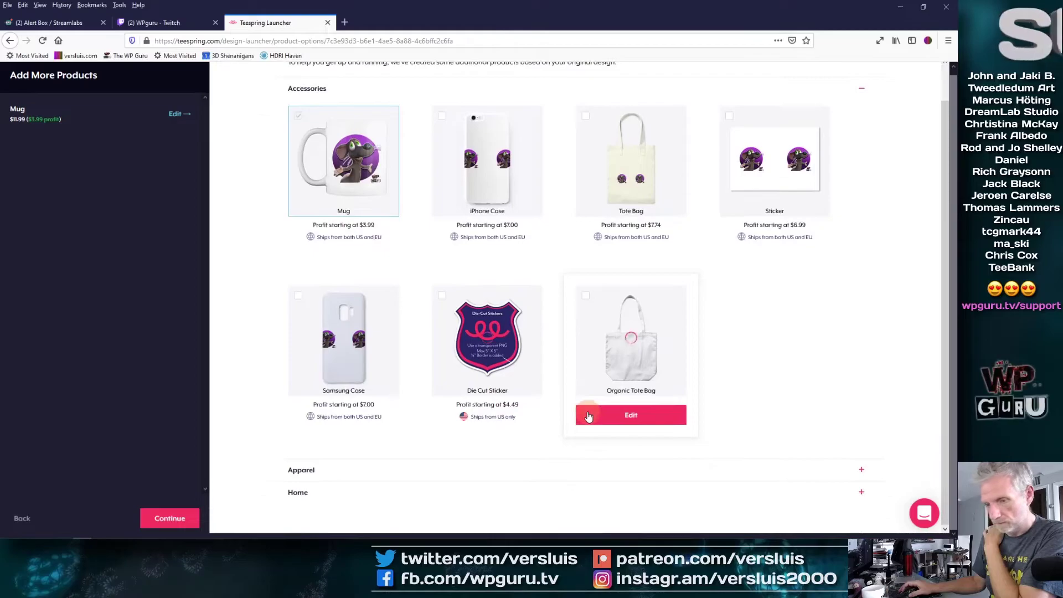
{"action": "left_click", "coordinate": [861, 492]}
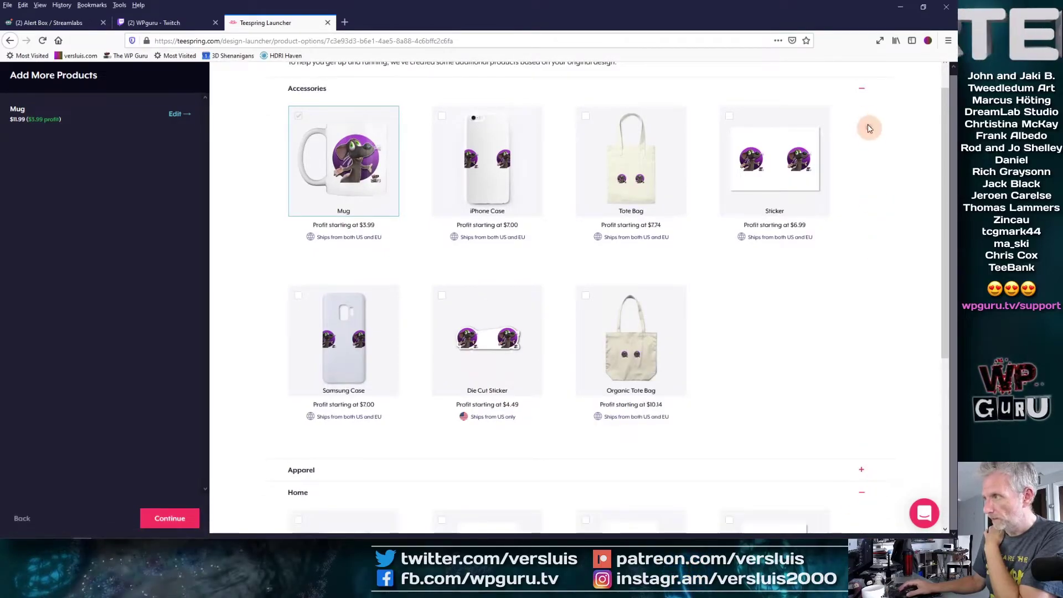
{"action": "left_click", "coordinate": [862, 90]}
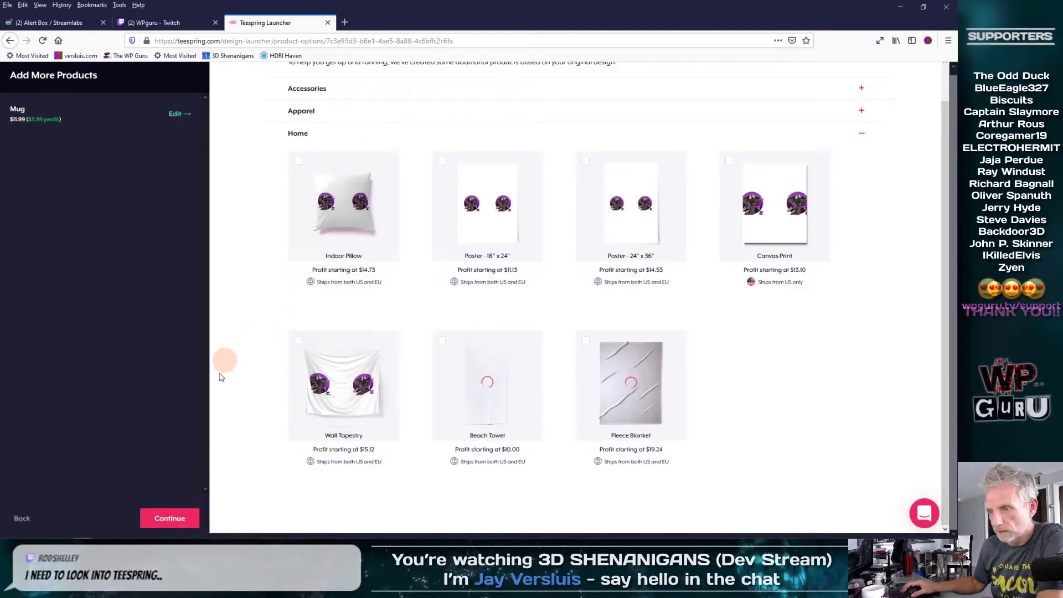
{"action": "mouse_move", "coordinate": [311, 371]}
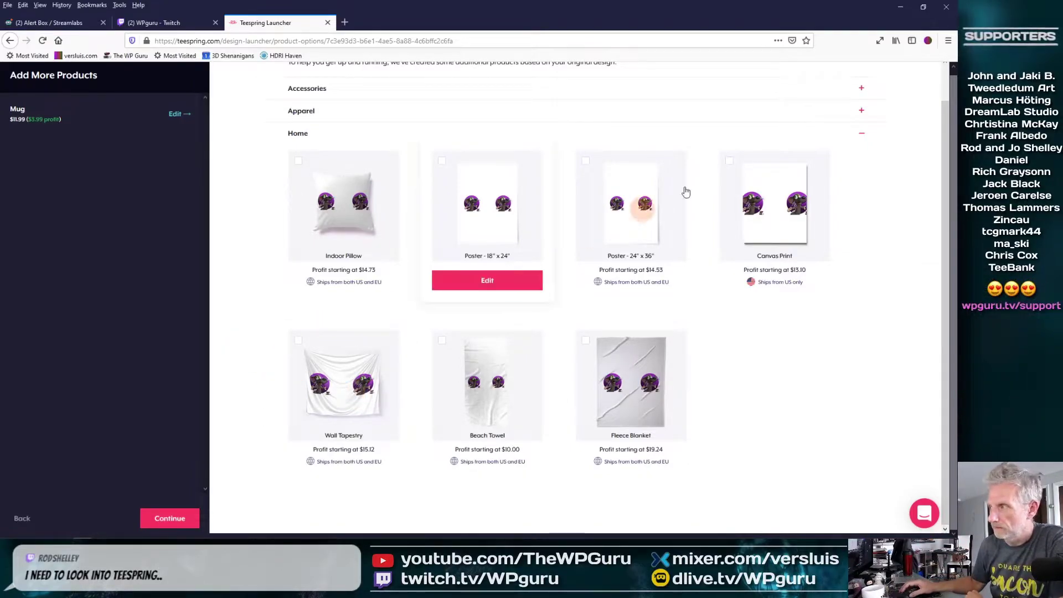
{"action": "left_click", "coordinate": [862, 134]}
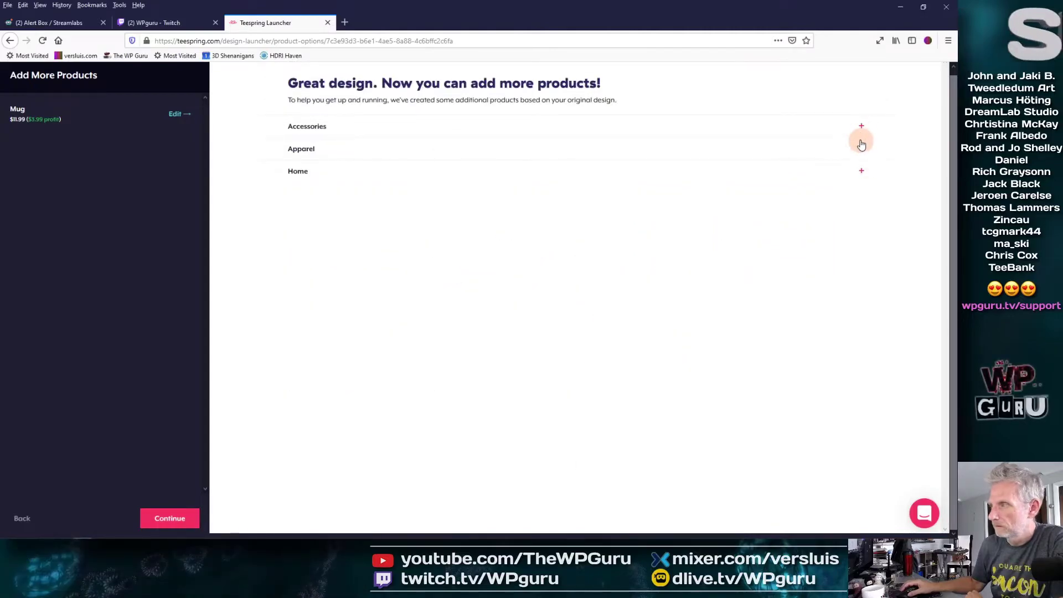
{"action": "left_click", "coordinate": [861, 148]}
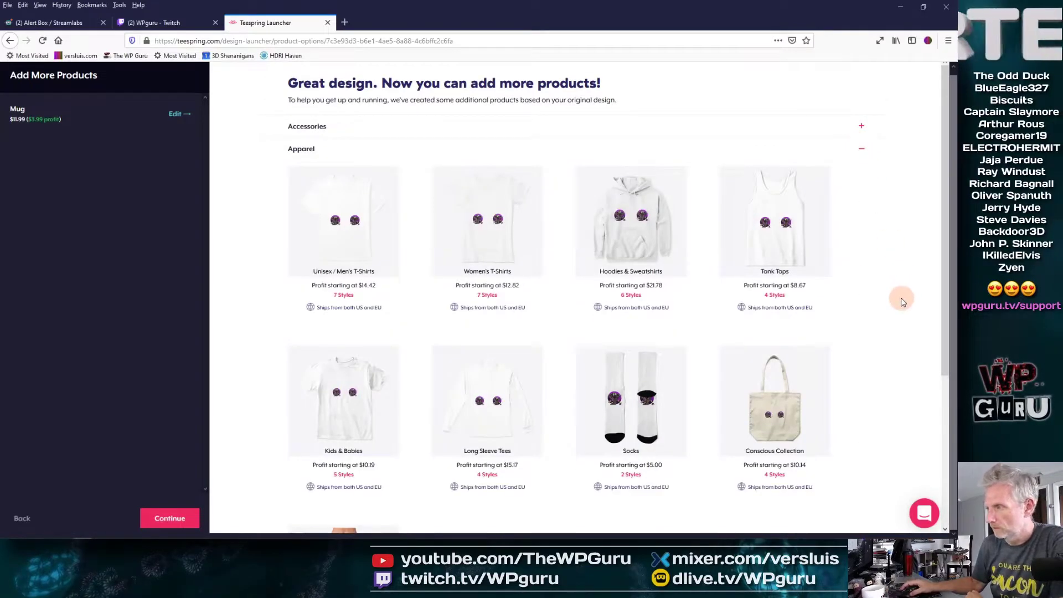
{"action": "scroll", "coordinate": [902, 302], "scroll_direction": "down", "scroll_amount": 3}
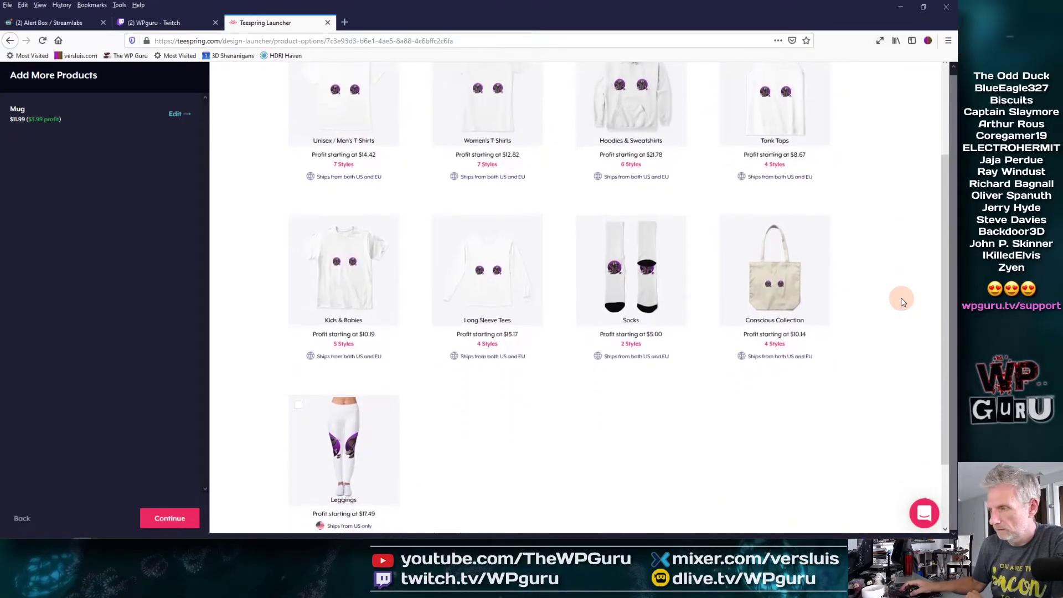
{"action": "mouse_move", "coordinate": [651, 253]}
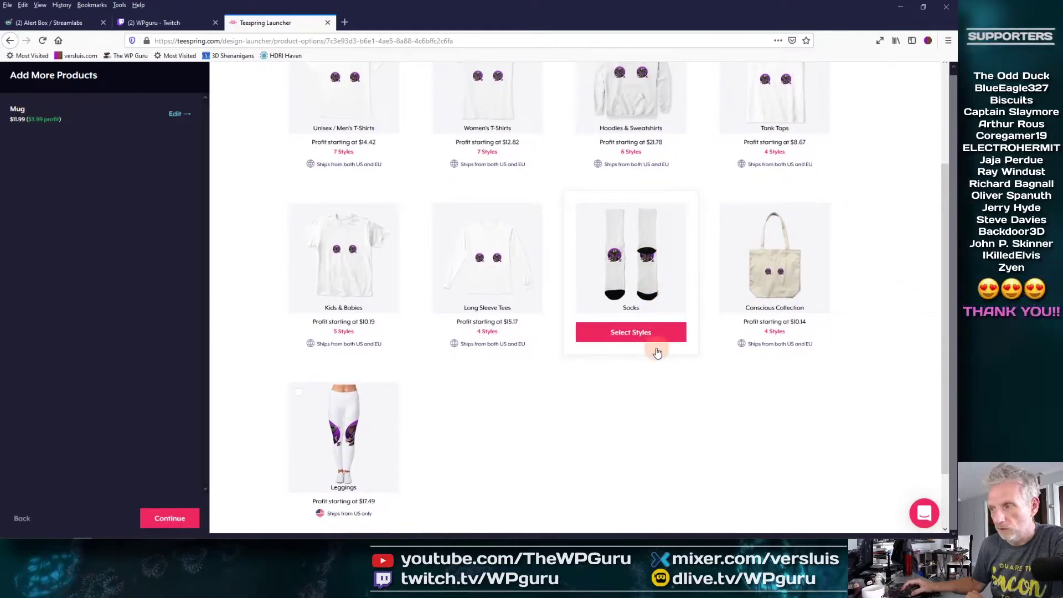
{"action": "scroll", "coordinate": [591, 394], "scroll_direction": "down", "scroll_amount": 2}
{"action": "mouse_move", "coordinate": [387, 401]}
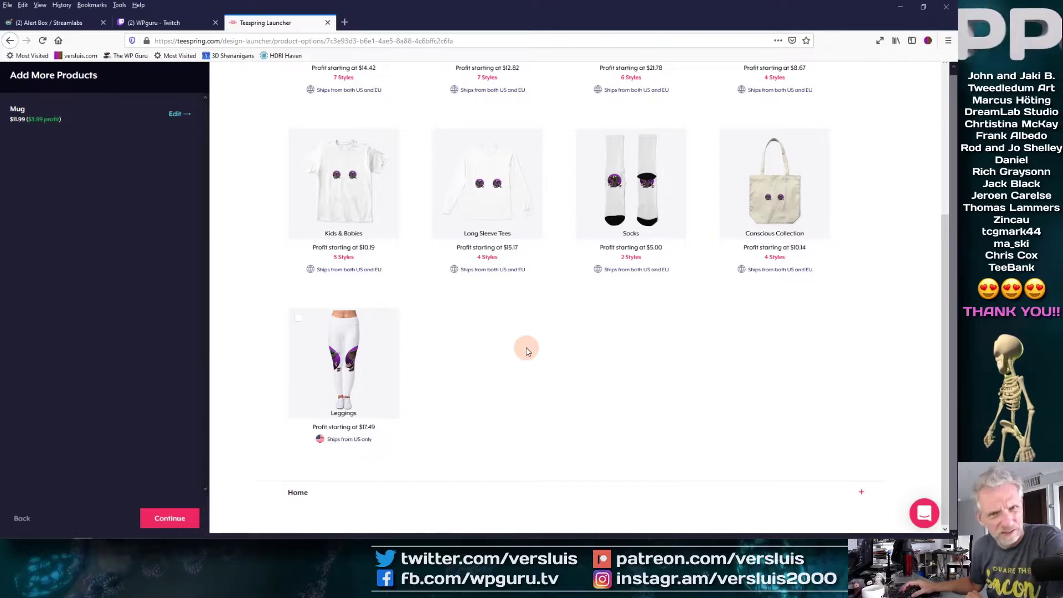
Continue to the listing details without adding more products, and title the listing "Mouse Mug".
{"action": "left_click", "coordinate": [166, 521]}
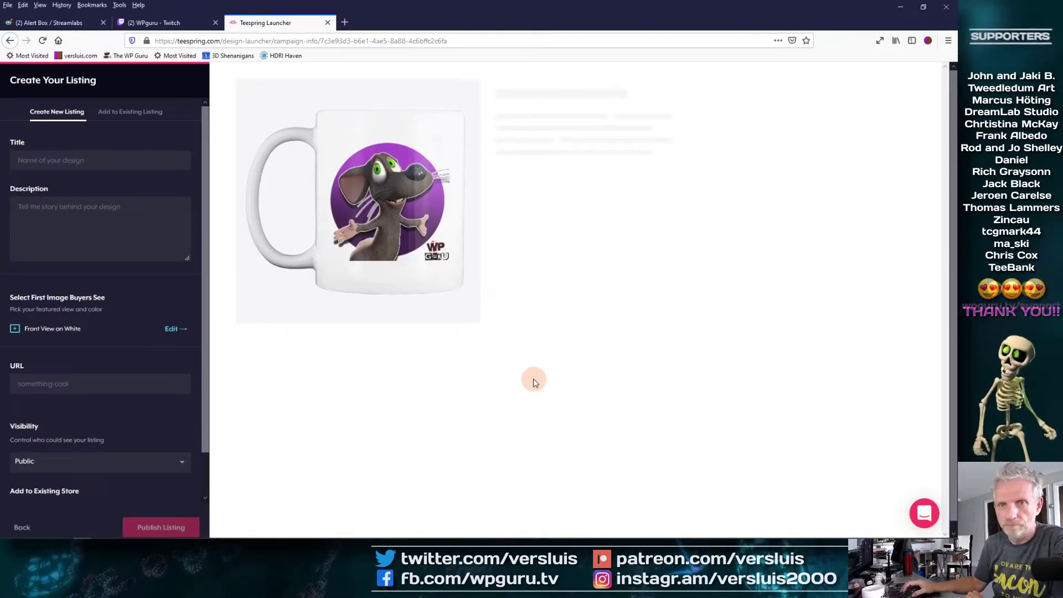
{"action": "left_click", "coordinate": [79, 159]}
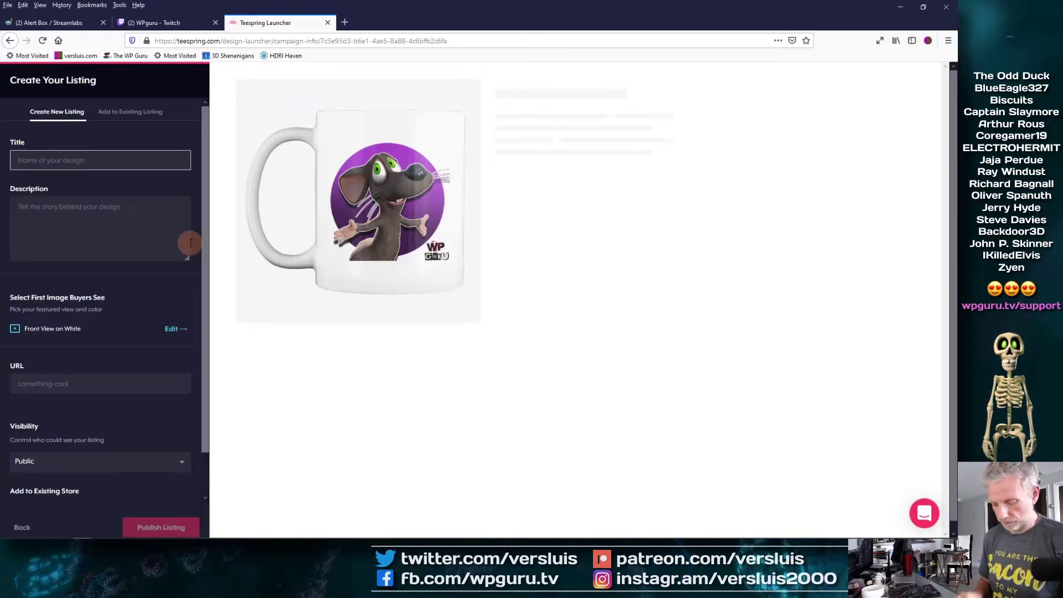
{"action": "type", "text": "ug"}
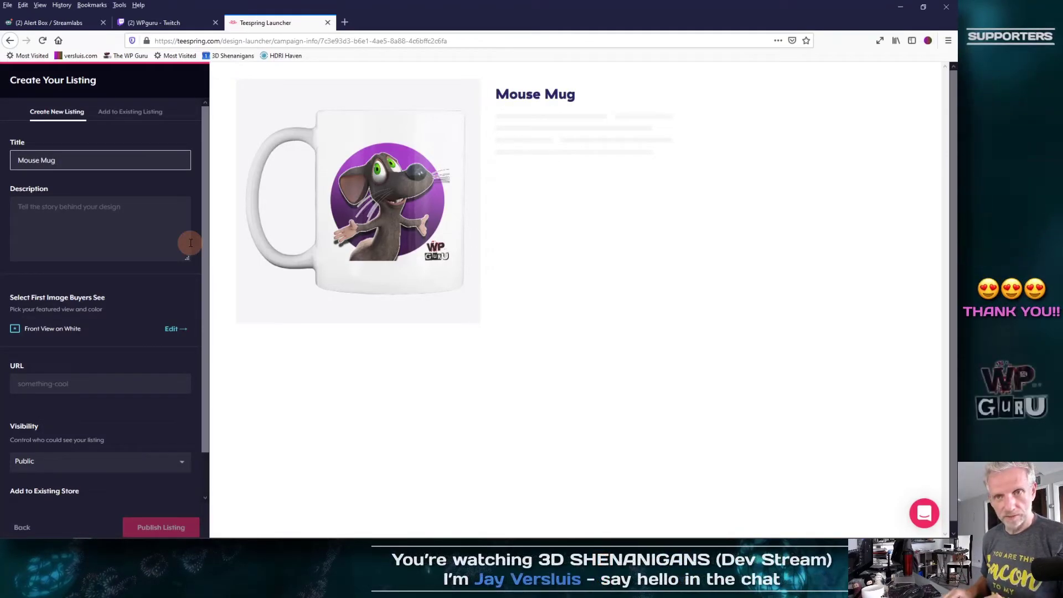
Start the listing's description with "From the mouse that does cartwheels".
{"action": "left_click", "coordinate": [152, 226]}
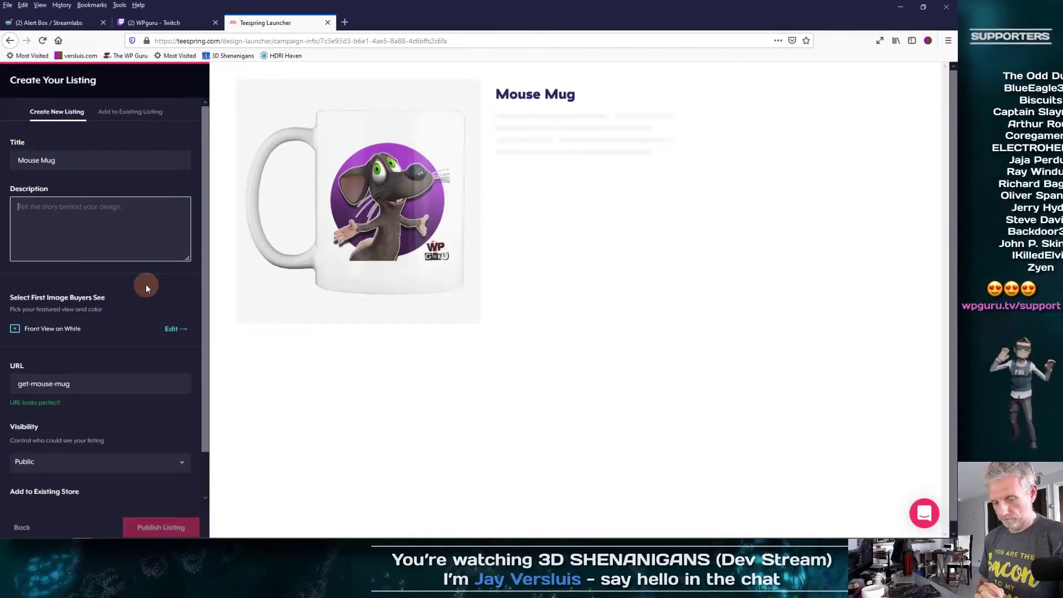
{"action": "type", "text": "G"}
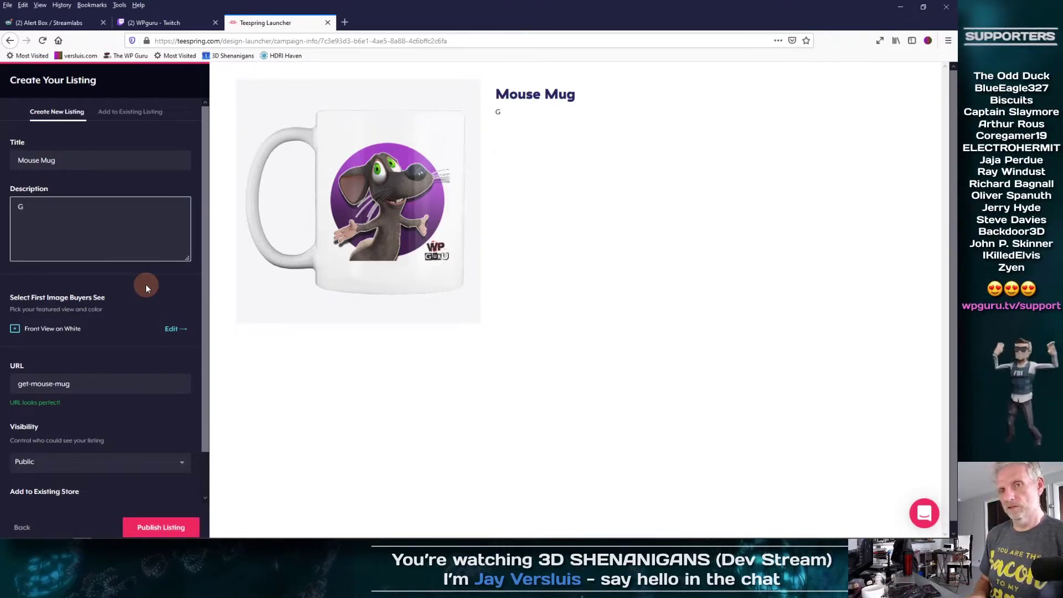
{"action": "type", "text": "r"}
{"action": "key", "text": "BackSpace"}
{"action": "key", "text": "BackSpace"}
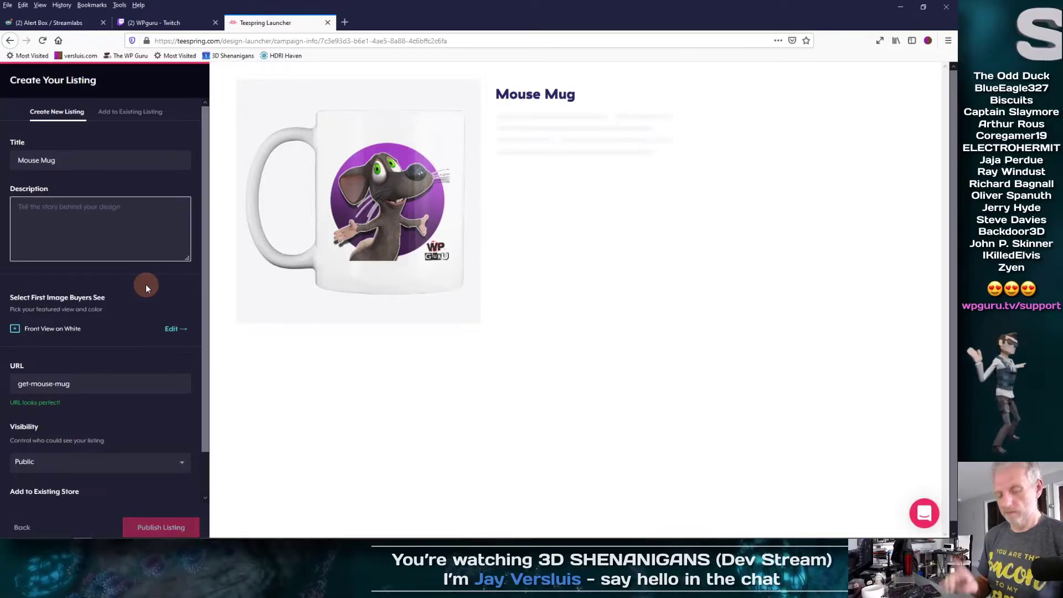
{"action": "type", "text": "From the mo"}
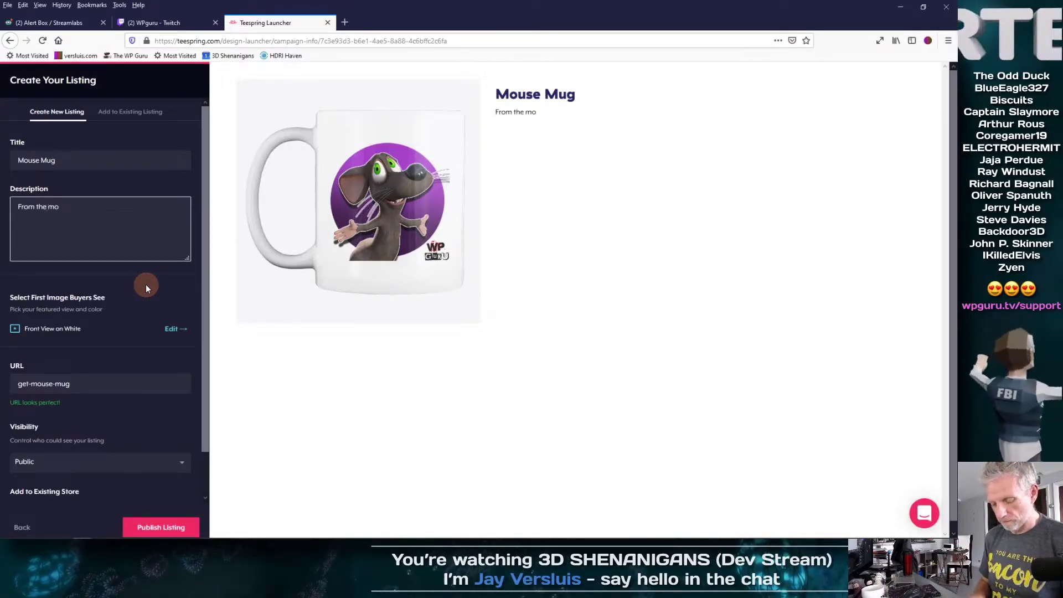
{"action": "type", "text": "use that does cart"}
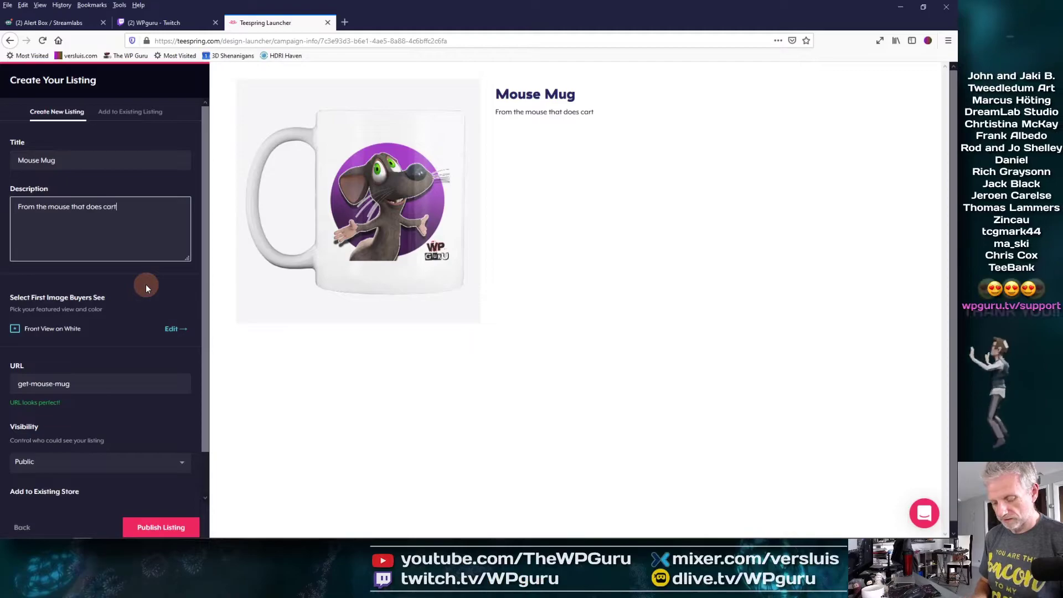
{"action": "type", "text": "wheels"}
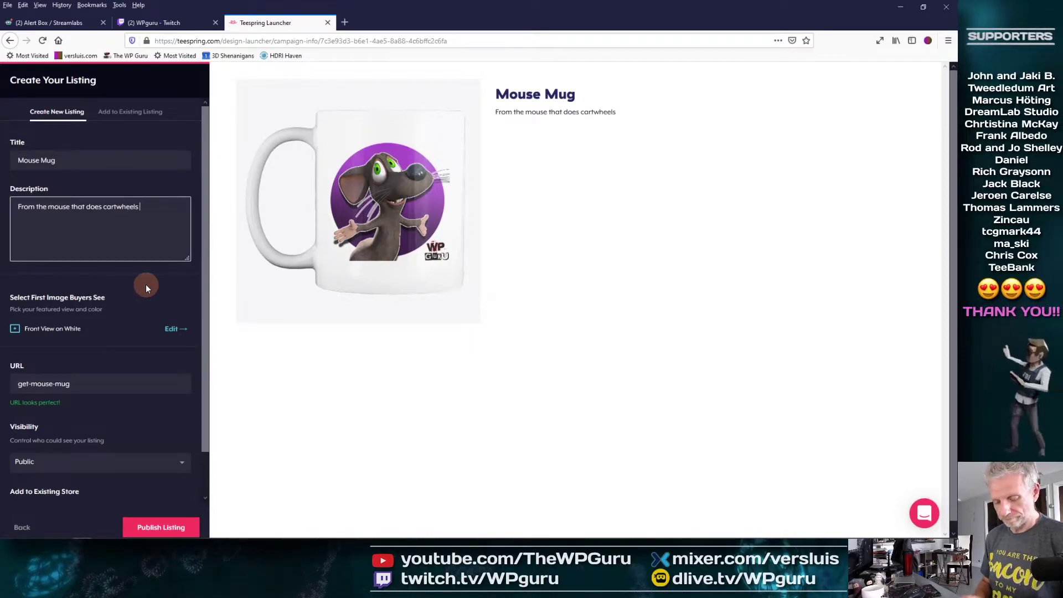
Replace "does cartwheels" with "frequently features in" the creator's "animation projects comes the", giving the creator's first name.
{"action": "key", "text": "BackSpace"}
{"action": "key", "text": "BackSpace"}
{"action": "key", "text": "BackSpace"}
{"action": "key", "text": "BackSpace"}
{"action": "key", "text": "BackSpace"}
{"action": "key", "text": "BackSpace"}
{"action": "key", "text": "BackSpace"}
{"action": "key", "text": "BackSpace"}
{"action": "key", "text": "BackSpace"}
{"action": "key", "text": "BackSpace"}
{"action": "key", "text": "BackSpace"}
{"action": "key", "text": "BackSpace"}
{"action": "key", "text": "BackSpace"}
{"action": "key", "text": "BackSpace"}
{"action": "key", "text": "BackSpace"}
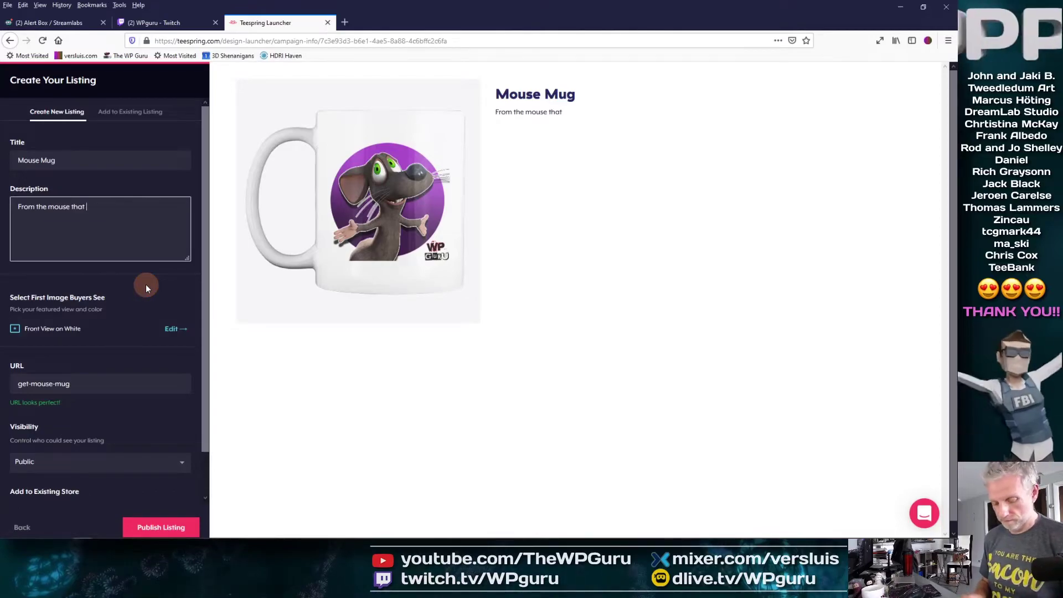
{"action": "type", "text": "frequently features in Jay's animation pro"}
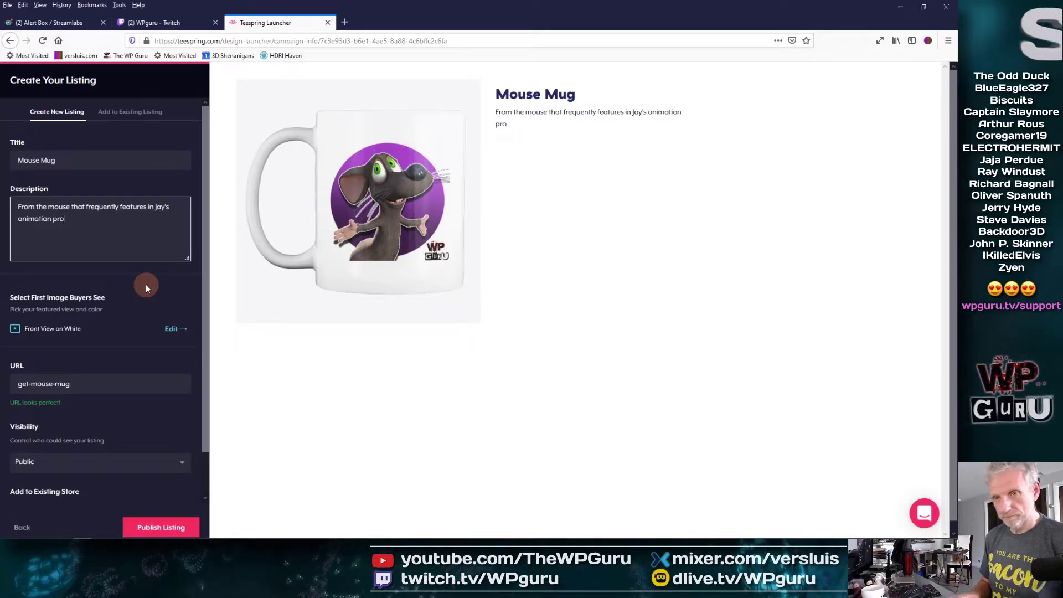
{"action": "type", "text": "jects comes the"}
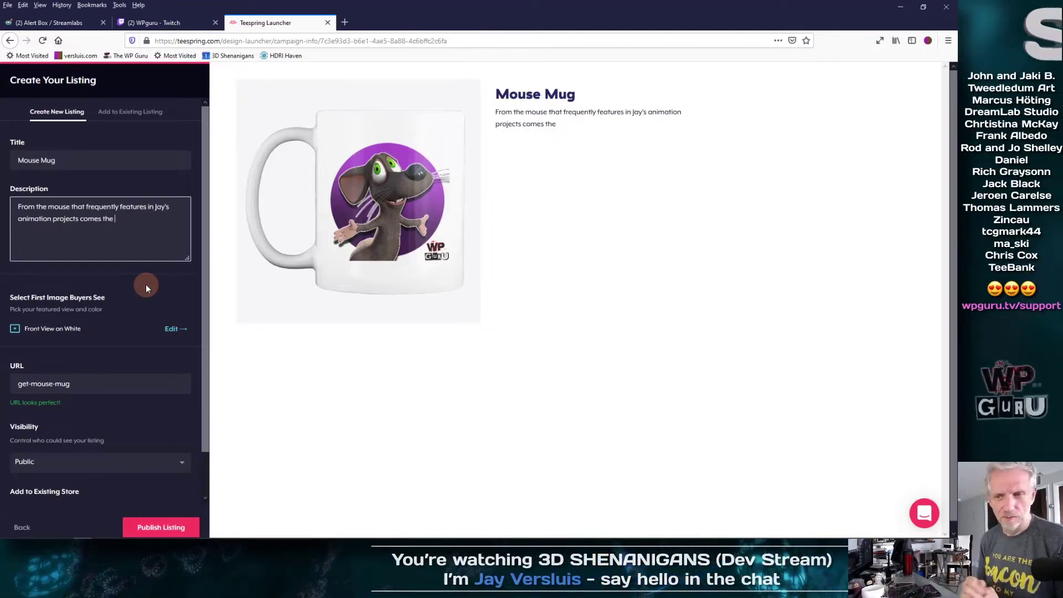
Reword the opening of the description to "The mouse that".
{"action": "key", "text": "ctrl+Home"}
{"action": "key", "text": "shift+Right"}
{"action": "key", "text": "shift+Right"}
{"action": "key", "text": "shift+Right"}
{"action": "key", "text": "shift+Right"}
{"action": "key", "text": "shift+Right"}
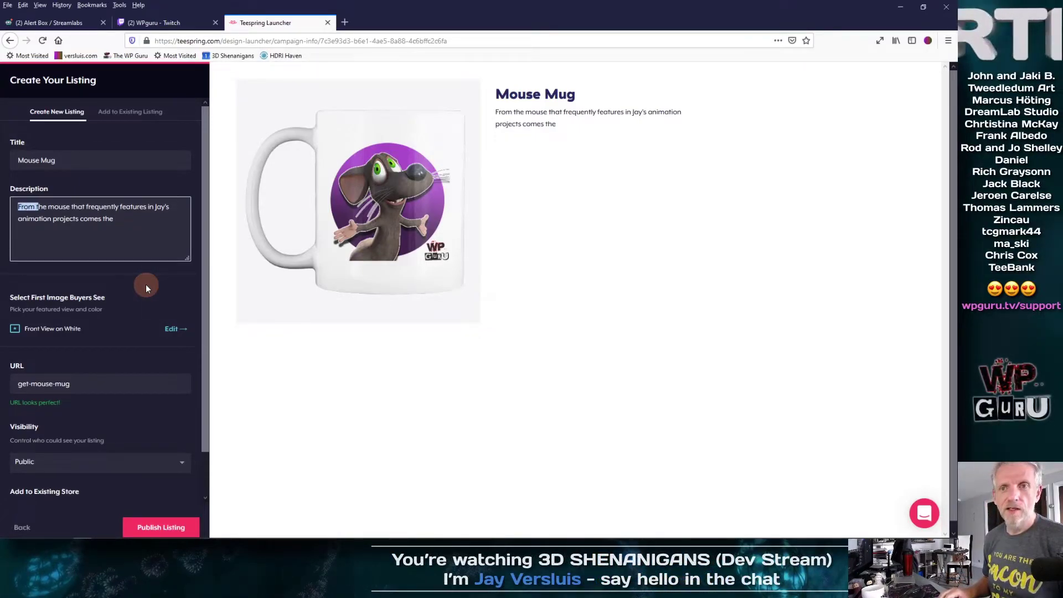
{"action": "type", "text": "T"}
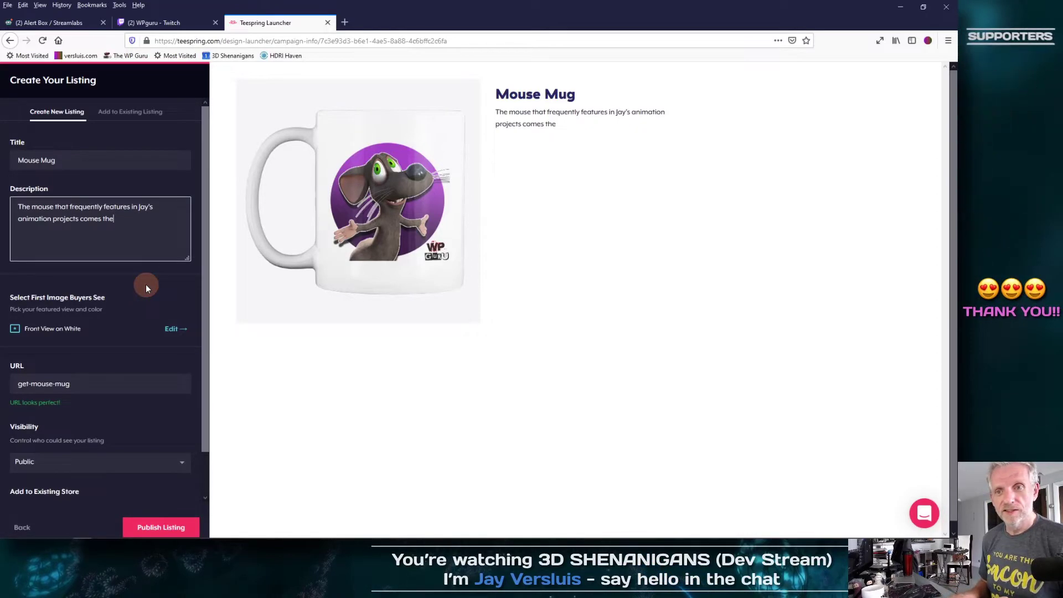
Change the end of the description's sentence to "comes to your own personal".
{"action": "key", "text": "BackSpace"}
{"action": "key", "text": "BackSpace"}
{"action": "key", "text": "BackSpace"}
{"action": "key", "text": "BackSpace"}
{"action": "key", "text": "BackSpace"}
{"action": "key", "text": "BackSpace"}
{"action": "key", "text": "BackSpace"}
{"action": "key", "text": "BackSpace"}
{"action": "key", "text": "BackSpace"}
{"action": "type", "text": "omes to your own "}
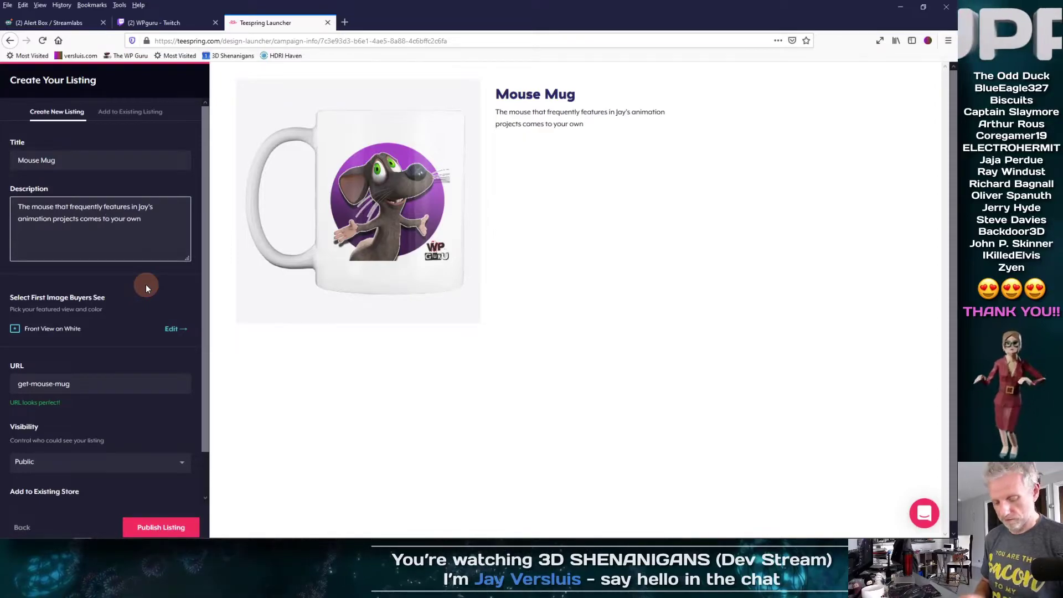
{"action": "type", "text": "personal"}
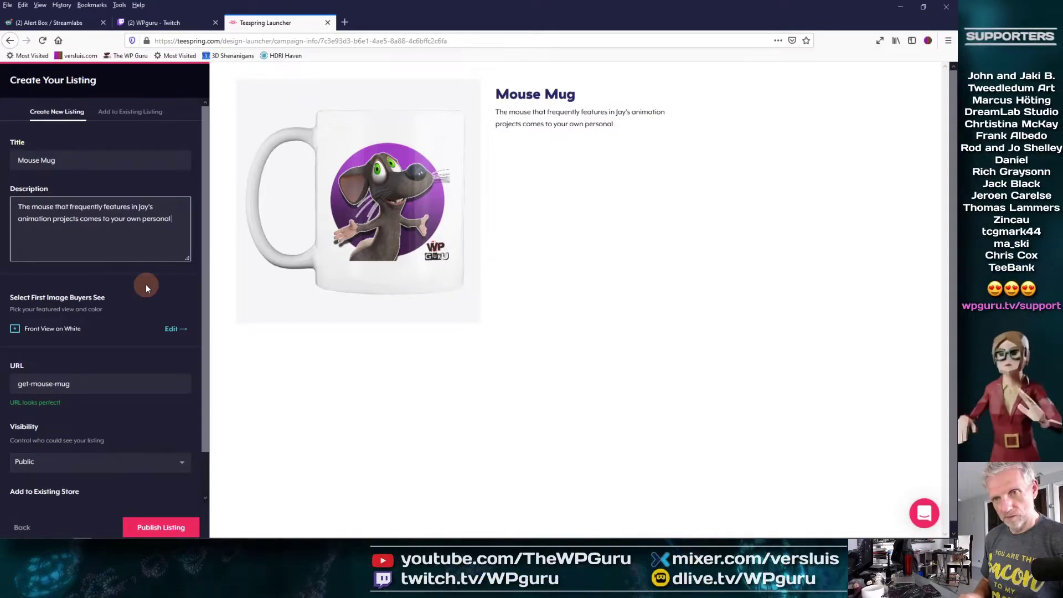
Replace "own personal" at the end of the description with "favourite coffee mug".
{"action": "key", "text": "BackSpace"}
{"action": "key", "text": "BackSpace"}
{"action": "key", "text": "BackSpace"}
{"action": "key", "text": "BackSpace"}
{"action": "key", "text": "BackSpace"}
{"action": "key", "text": "BackSpace"}
{"action": "key", "text": "BackSpace"}
{"action": "key", "text": "BackSpace"}
{"action": "key", "text": "BackSpace"}
{"action": "key", "text": "BackSpace"}
{"action": "key", "text": "BackSpace"}
{"action": "key", "text": "BackSpace"}
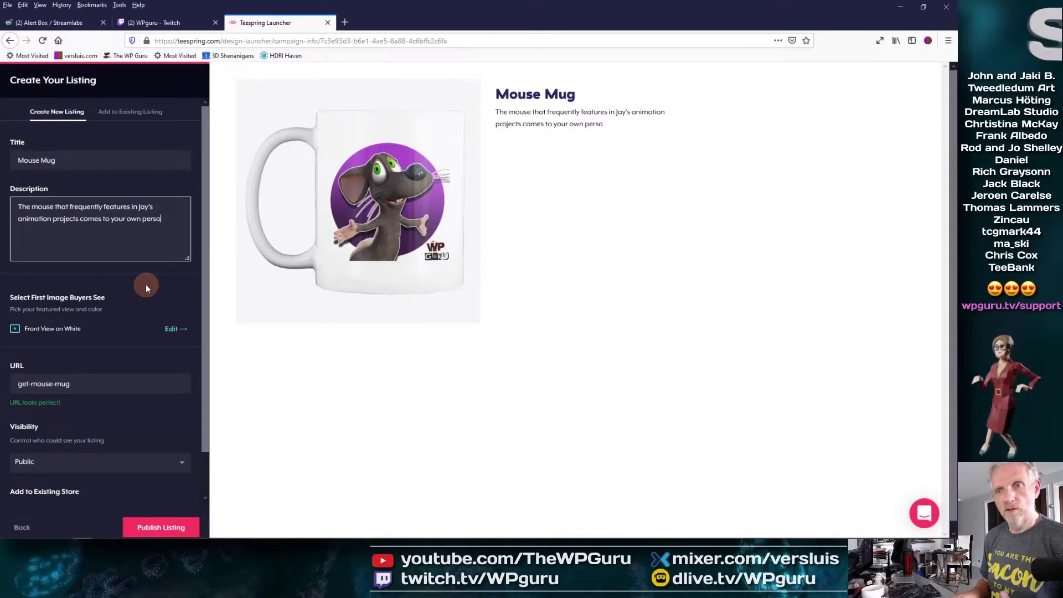
{"action": "type", "text": "favouri"}
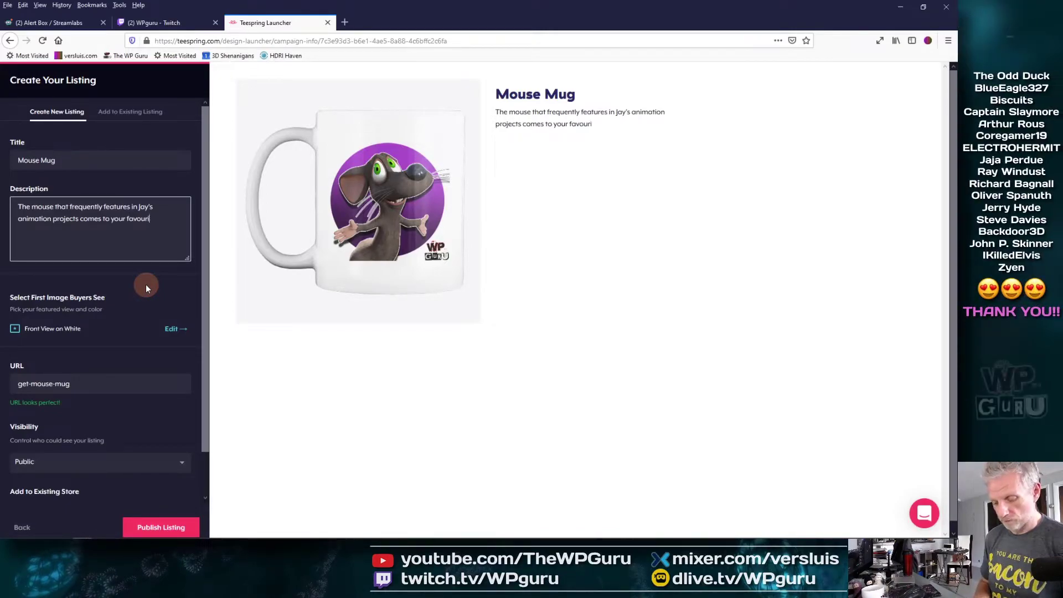
{"action": "type", "text": "te coffee mug"}
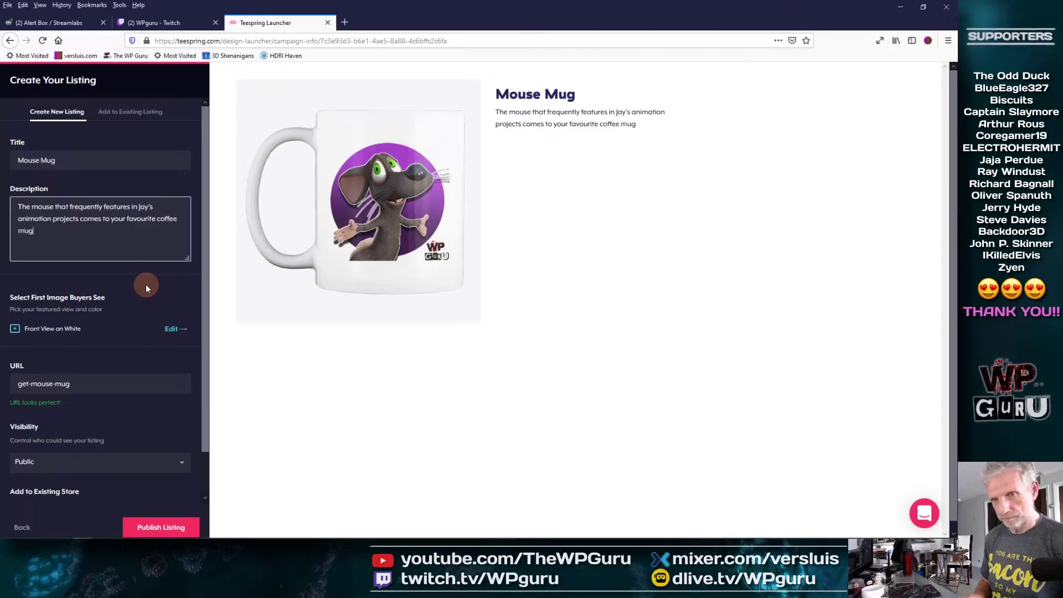
Finish the description with a full stop and the sentence "PS: it's also tea and soda compatible.".
{"action": "type", "text": ". PS: it's also "}
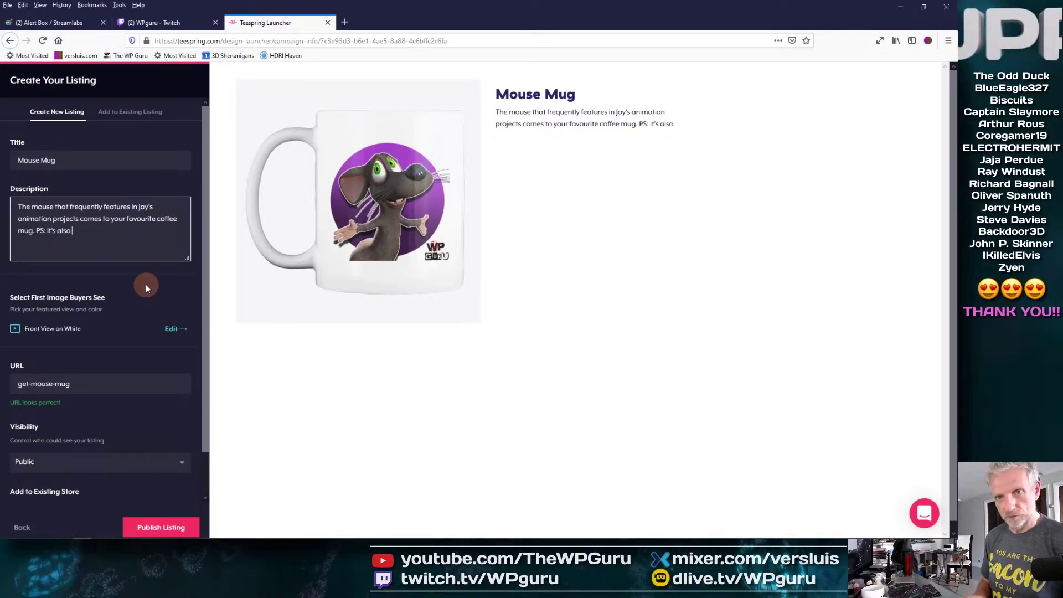
{"action": "type", "text": "tea compatible. "}
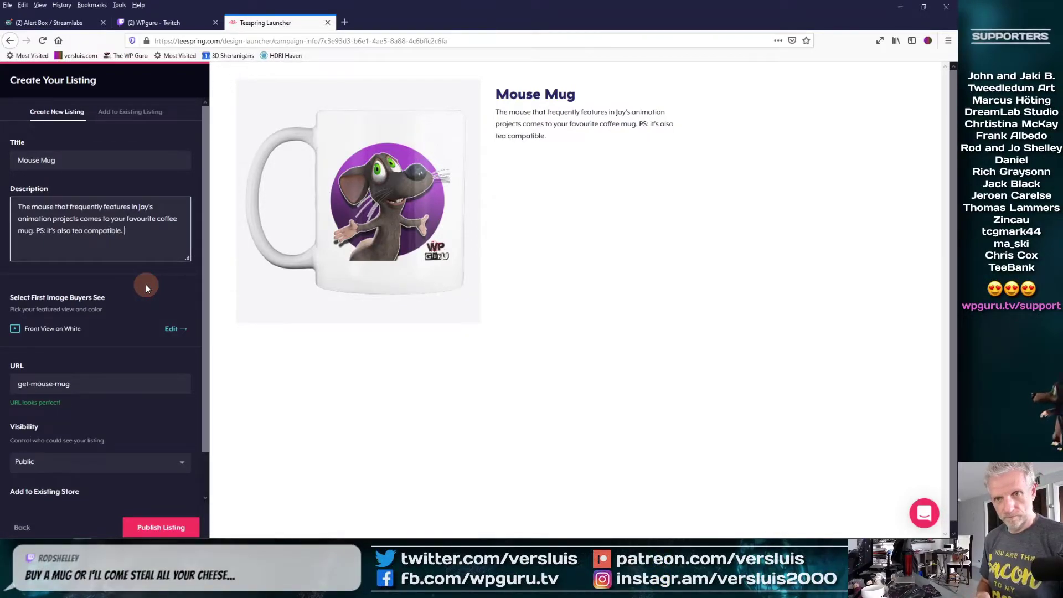
{"action": "type", "text": "and sood"}
{"action": "key", "text": "BackSpace"}
{"action": "key", "text": "BackSpace"}
{"action": "key", "text": "BackSpace"}
{"action": "type", "text": "da"}
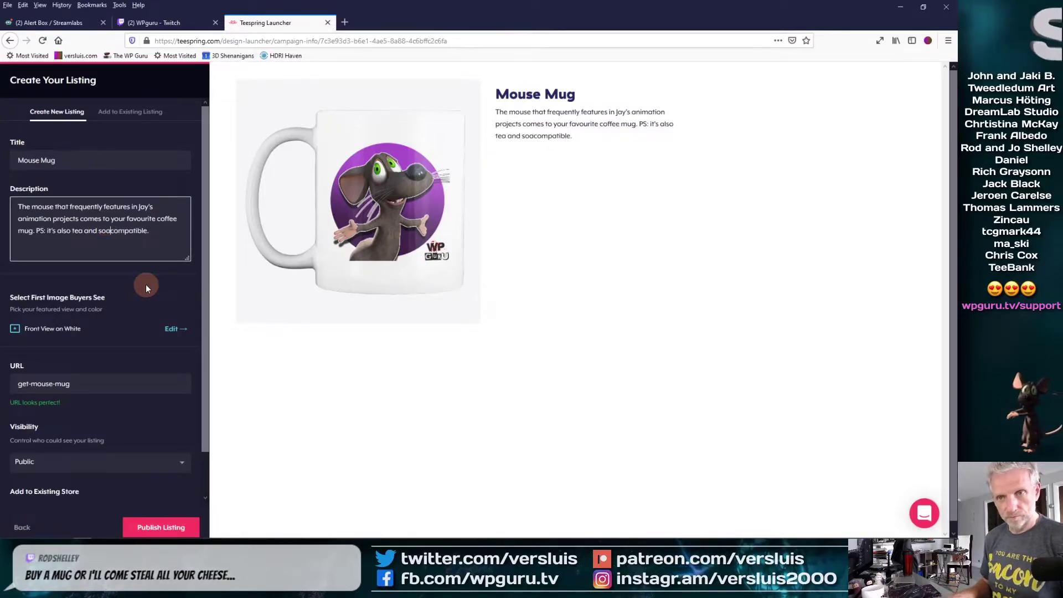
{"action": "key", "text": "End"}
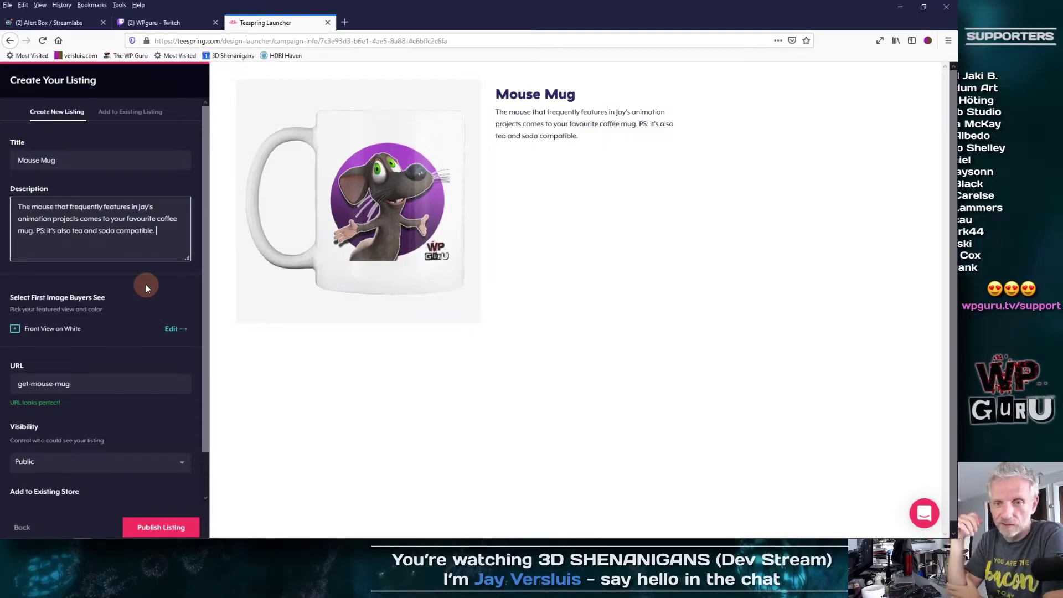
Change the listing's URL to wpguru-mouse-mug and publish the listing.
{"action": "scroll", "coordinate": [145, 284], "scroll_direction": "down", "scroll_amount": 1}
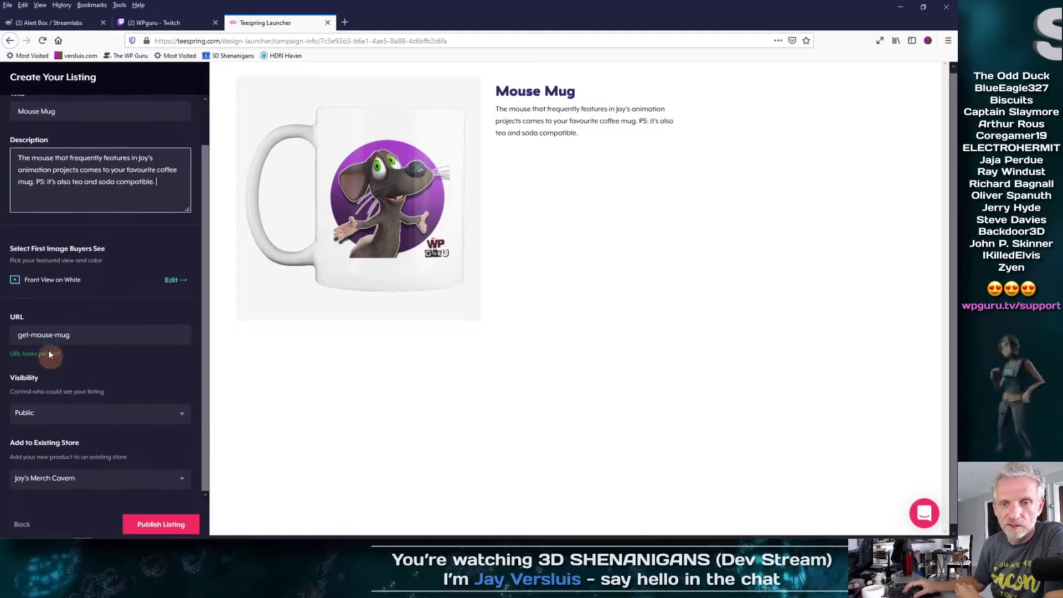
{"action": "left_click_drag", "start_coordinate": [31, 332], "coordinate": [22, 332]}
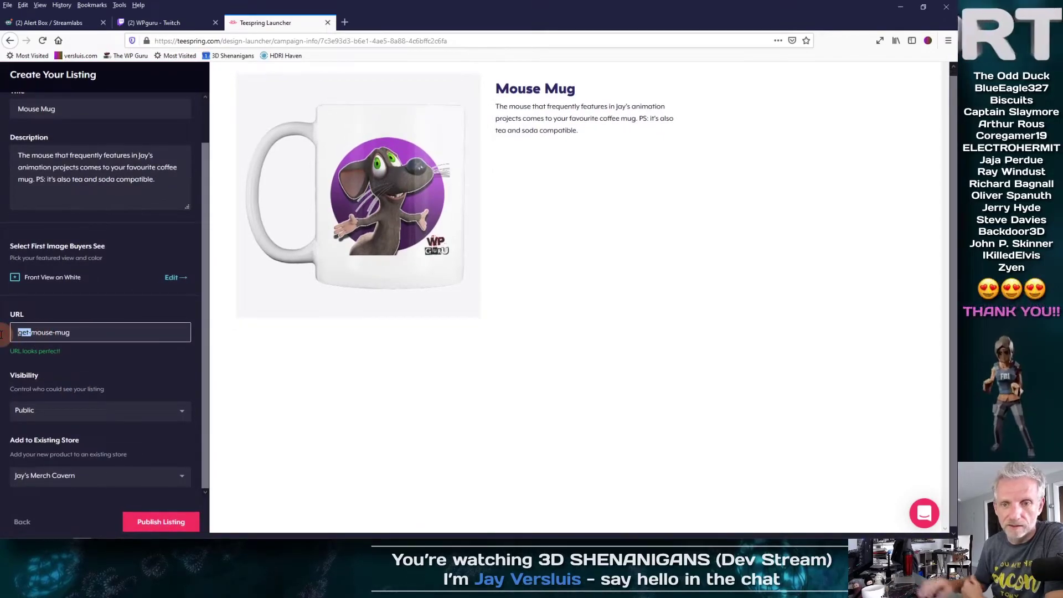
{"action": "key", "text": "BackSpace"}
{"action": "key", "text": "BackSpace"}
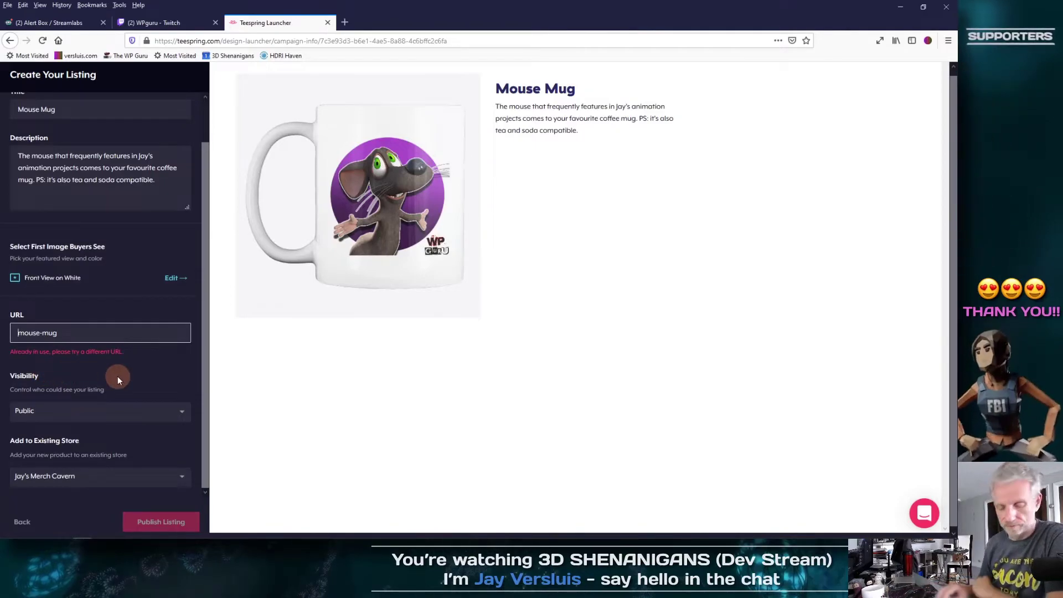
{"action": "type", "text": "wpguru"}
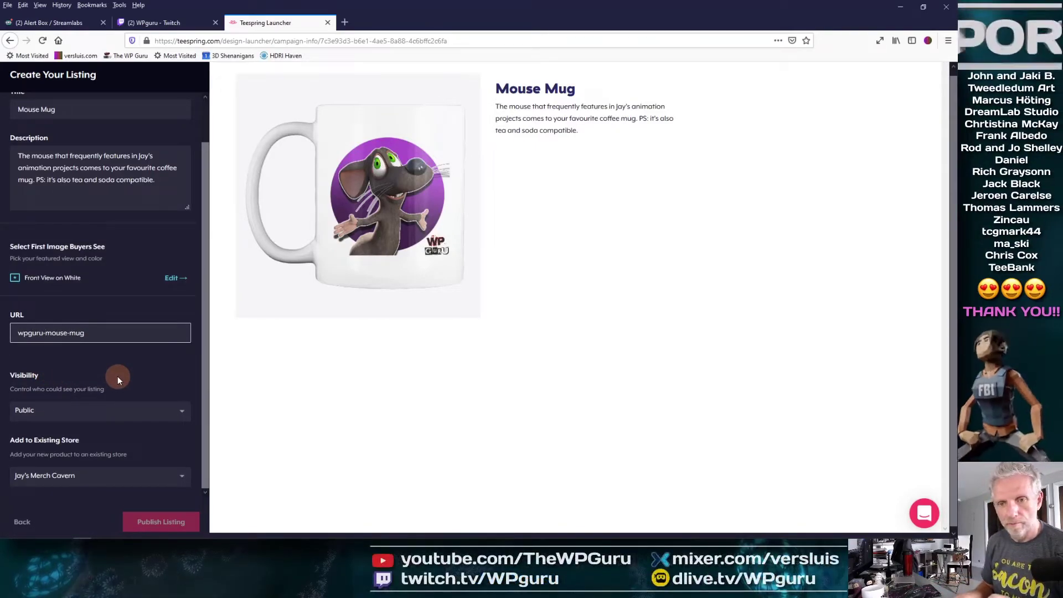
{"action": "type", "text": "-"}
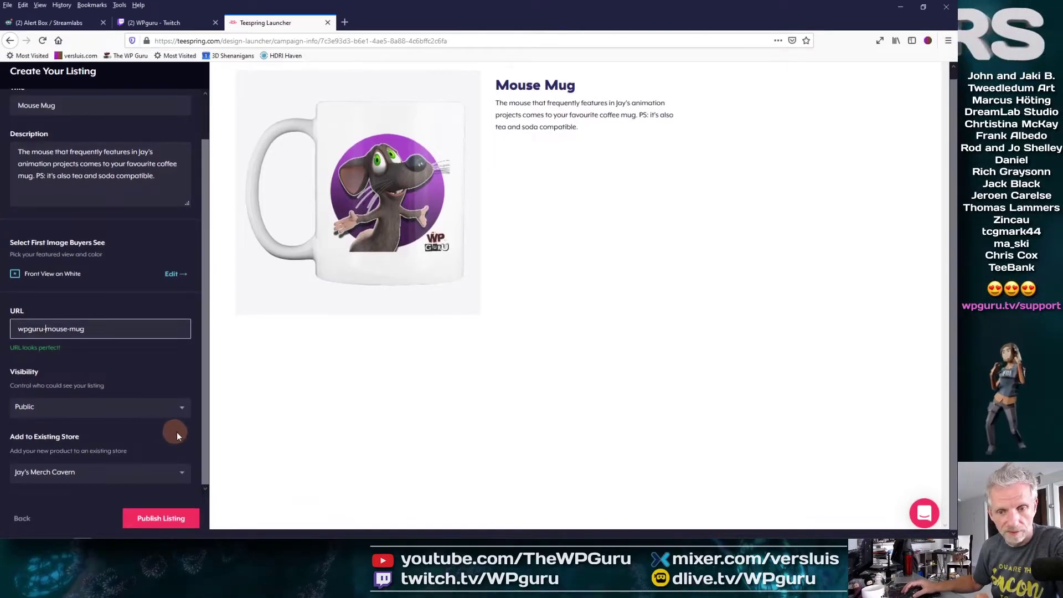
{"action": "left_click", "coordinate": [161, 518]}
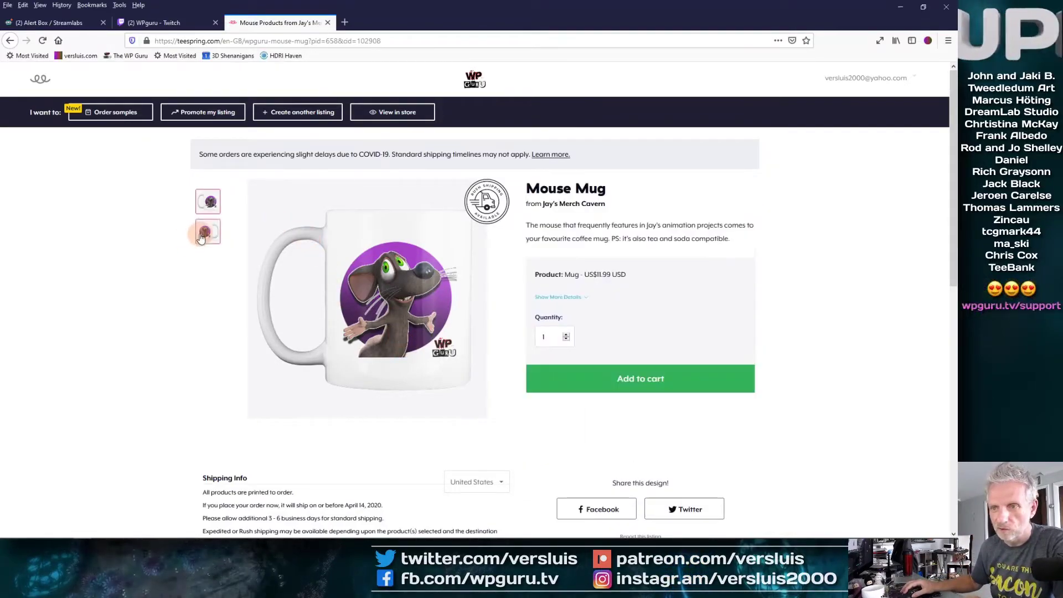
Check the published mug's back and front views, its shipping information and the store's other suggested products.
{"action": "left_click", "coordinate": [203, 209]}
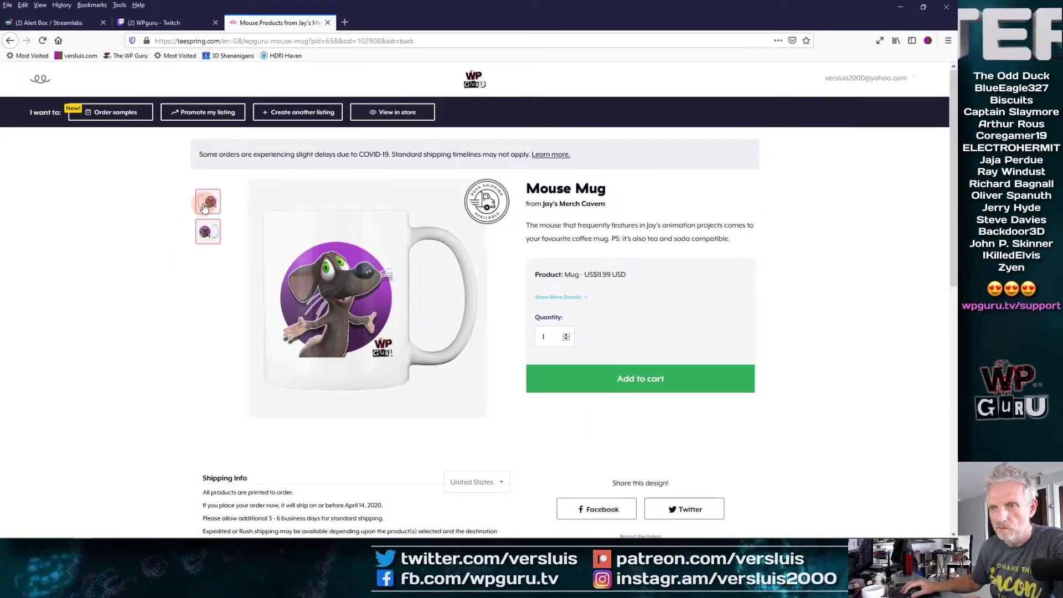
{"action": "left_click", "coordinate": [208, 232]}
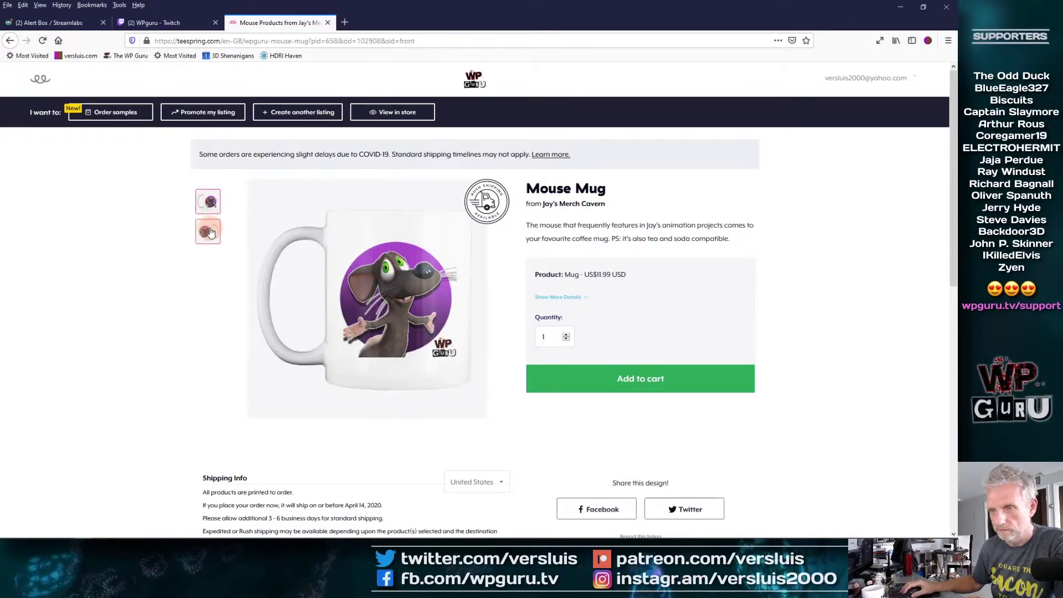
{"action": "scroll", "coordinate": [155, 303], "scroll_direction": "down", "scroll_amount": 3}
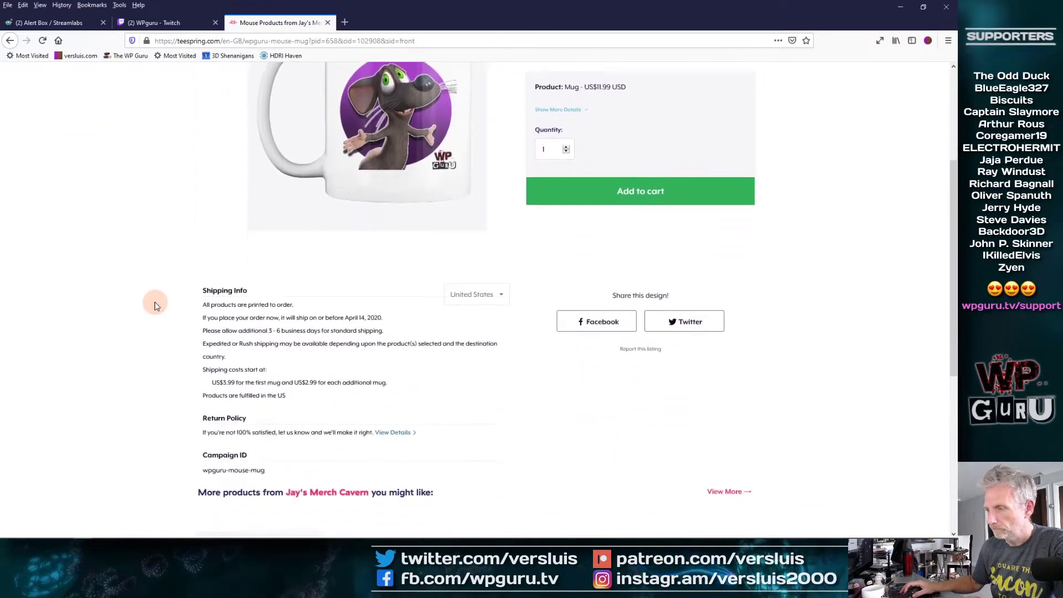
{"action": "scroll", "coordinate": [155, 303], "scroll_direction": "down", "scroll_amount": 1}
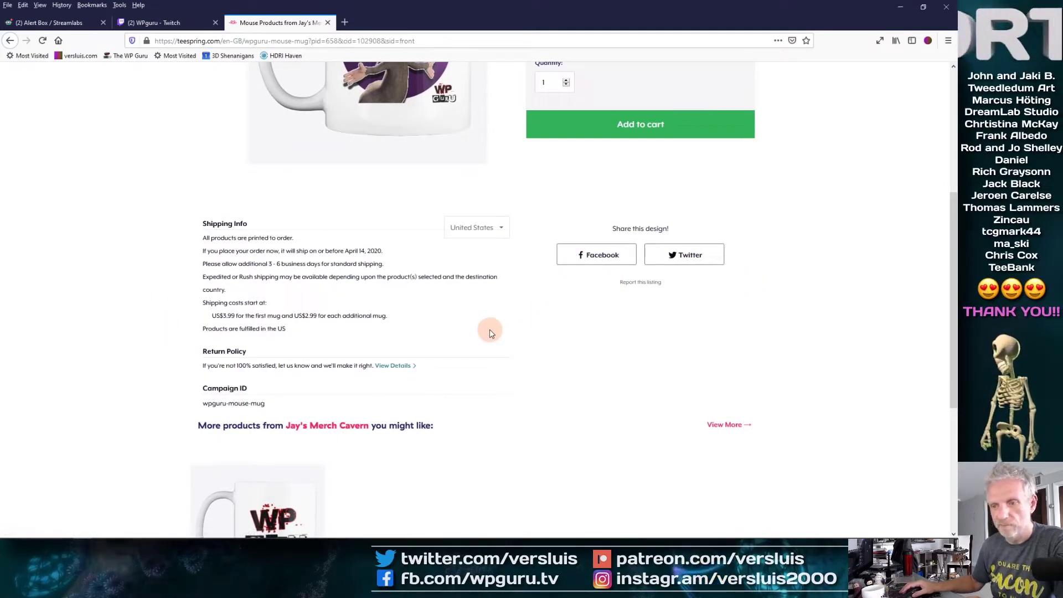
{"action": "scroll", "coordinate": [490, 332], "scroll_direction": "down", "scroll_amount": 2}
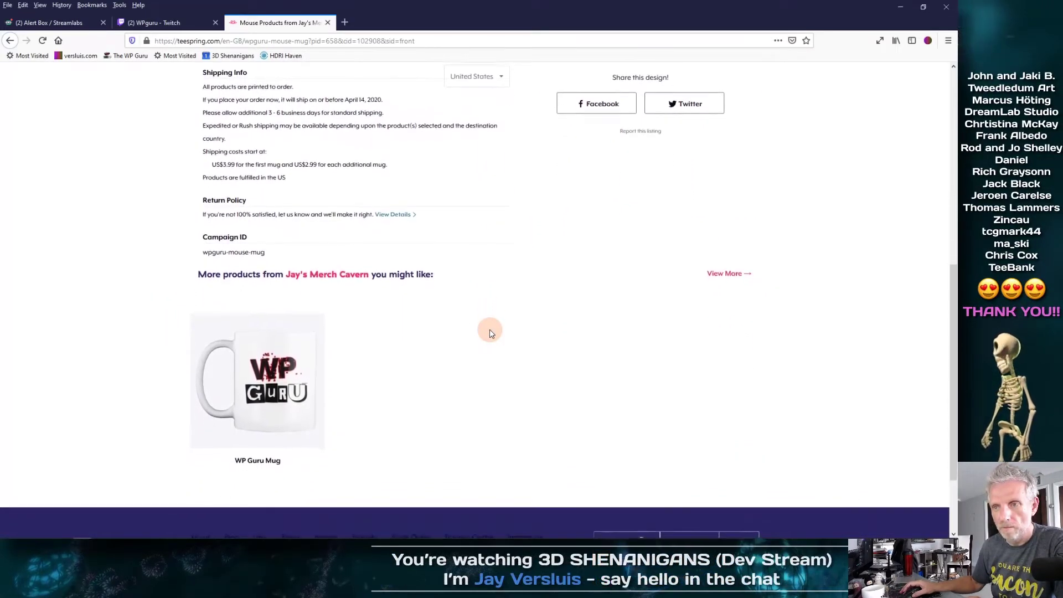
{"action": "scroll", "coordinate": [477, 355], "scroll_direction": "down", "scroll_amount": 1}
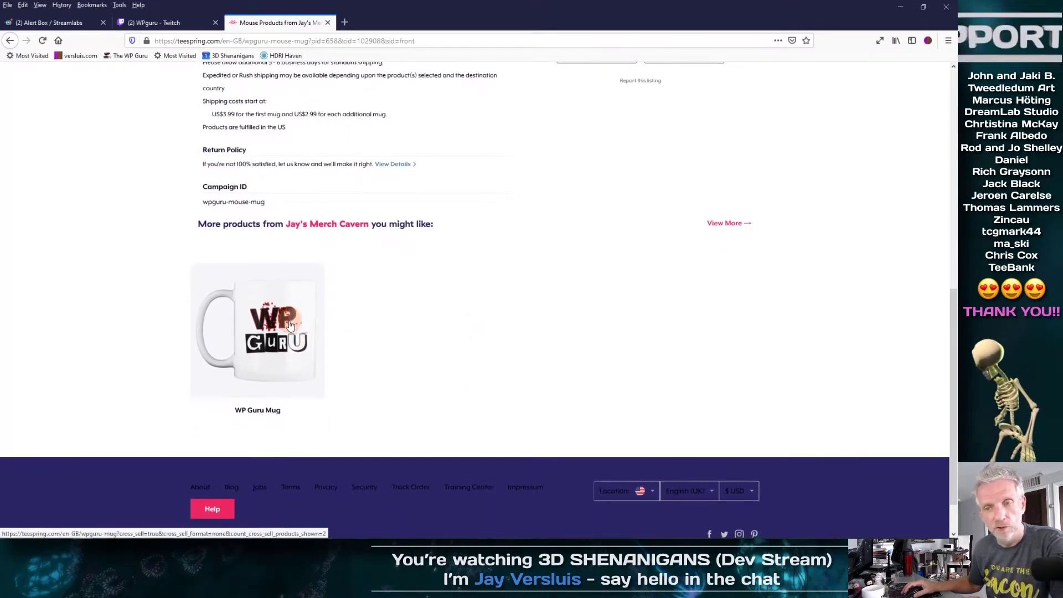
Open the Jay's Merch Cavern storefront from the Mouse Mug listing and look over its banner and products.
{"action": "scroll", "coordinate": [510, 345], "scroll_direction": "up", "scroll_amount": 7}
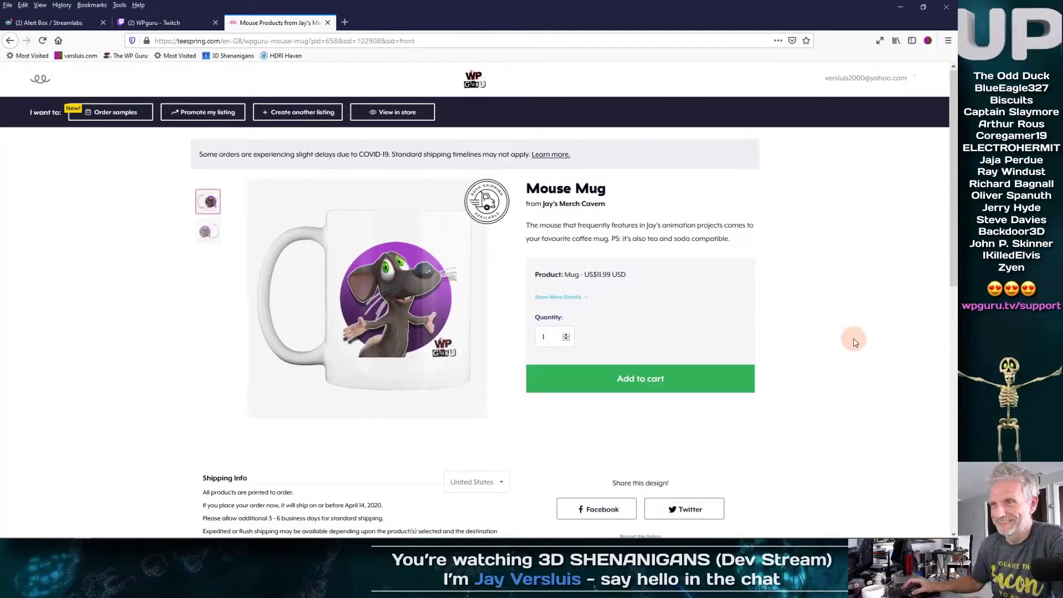
{"action": "left_click", "coordinate": [387, 111]}
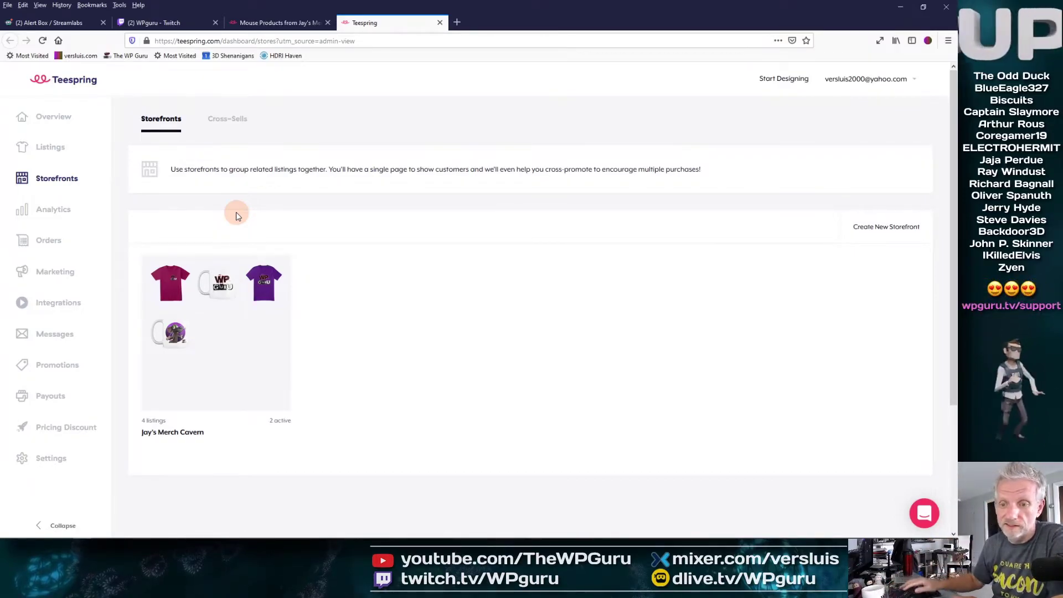
{"action": "mouse_move", "coordinate": [149, 420]}
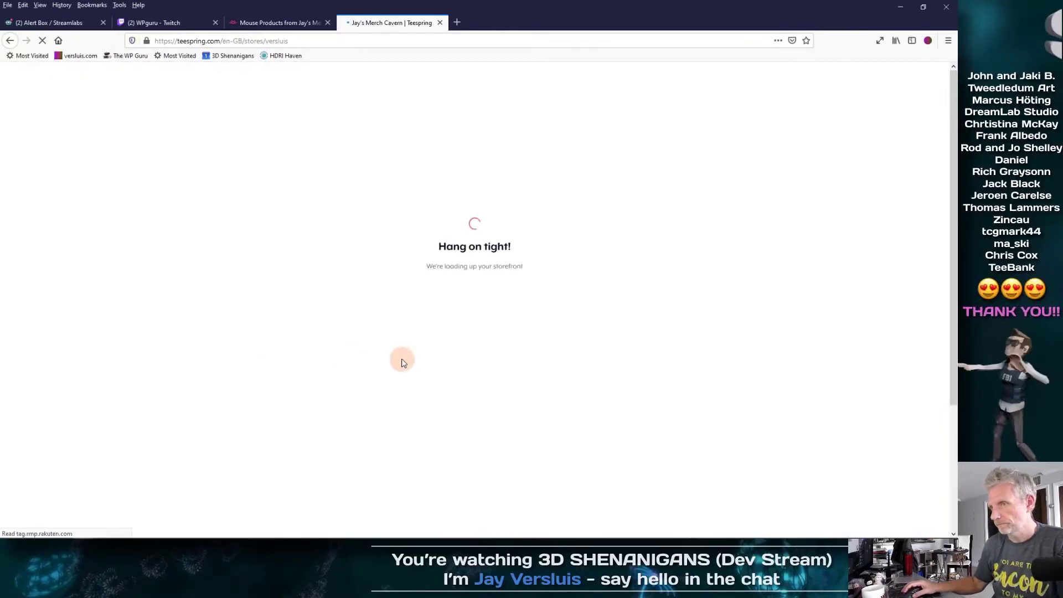
{"action": "scroll", "coordinate": [720, 356], "scroll_direction": "down", "scroll_amount": 3}
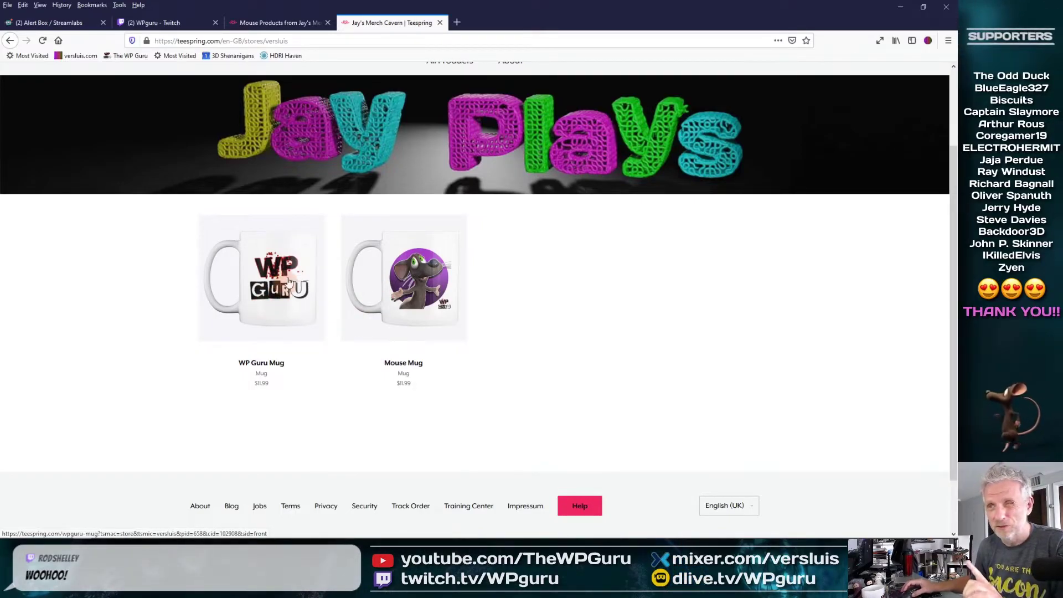
{"action": "scroll", "coordinate": [776, 297], "scroll_direction": "up", "scroll_amount": 3}
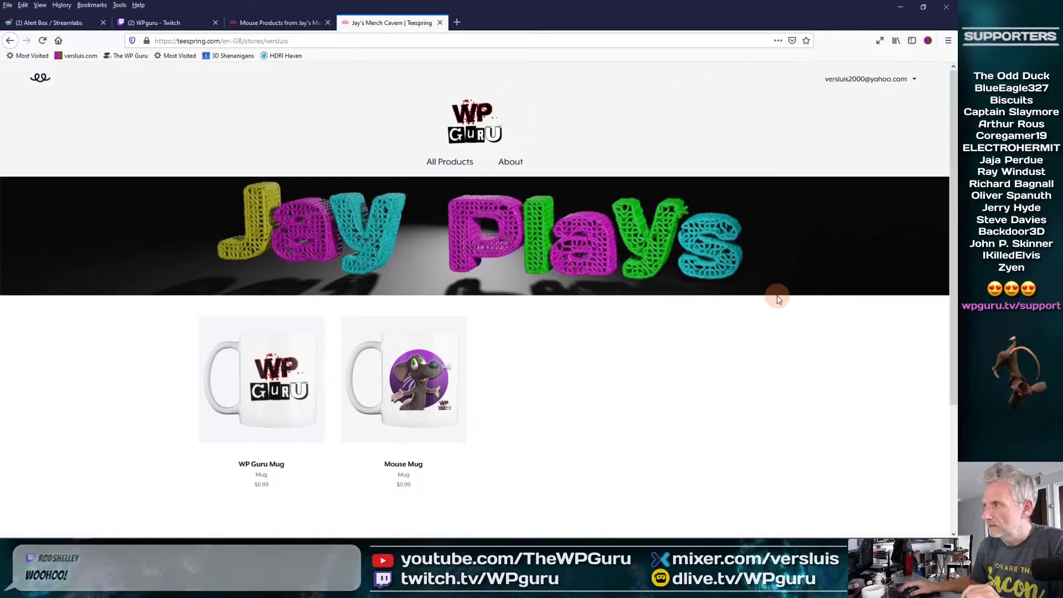
Open Teespring's Twitch integration settings and go through the merch store's ranked product slots.
{"action": "left_click", "coordinate": [885, 87]}
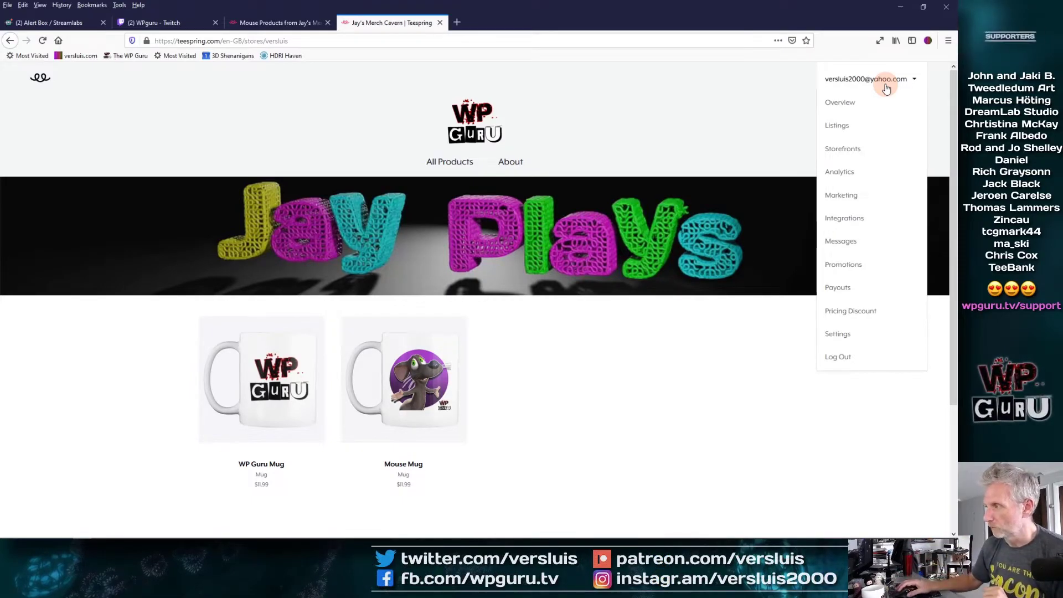
{"action": "left_click", "coordinate": [855, 220]}
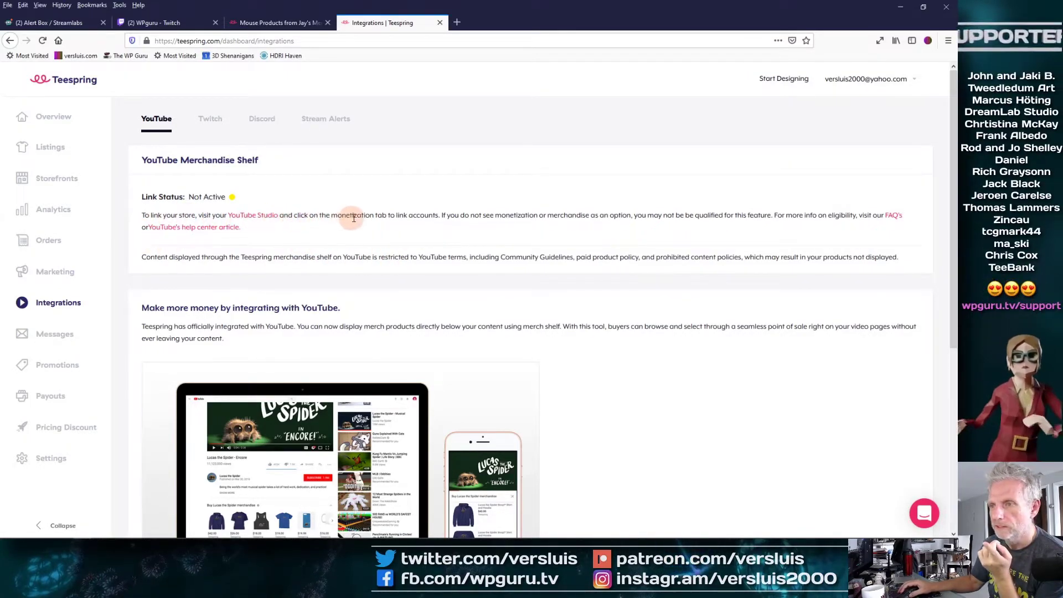
{"action": "left_click", "coordinate": [201, 122]}
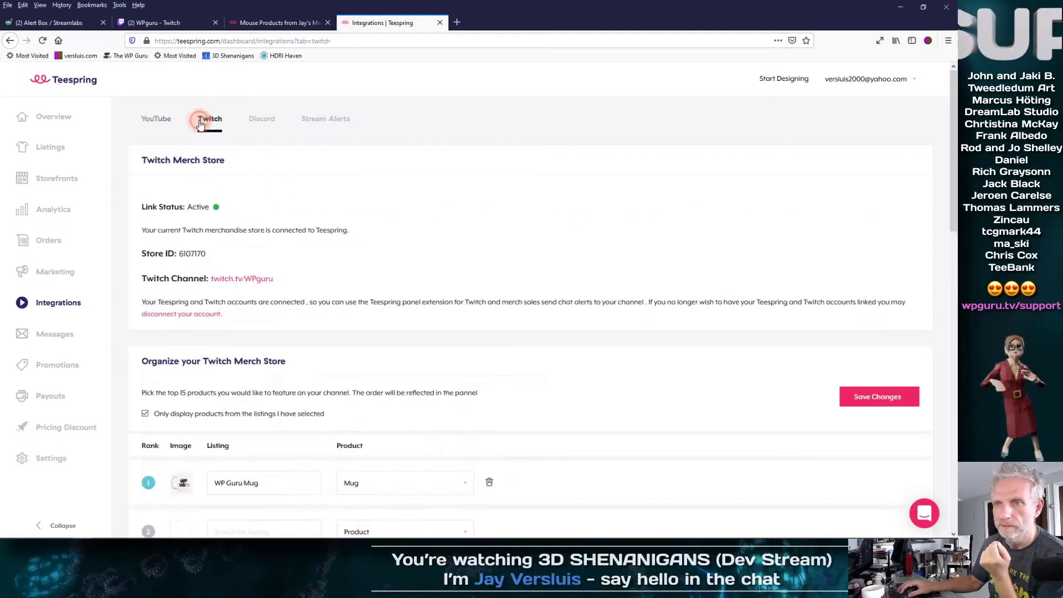
{"action": "scroll", "coordinate": [529, 238], "scroll_direction": "down", "scroll_amount": 3}
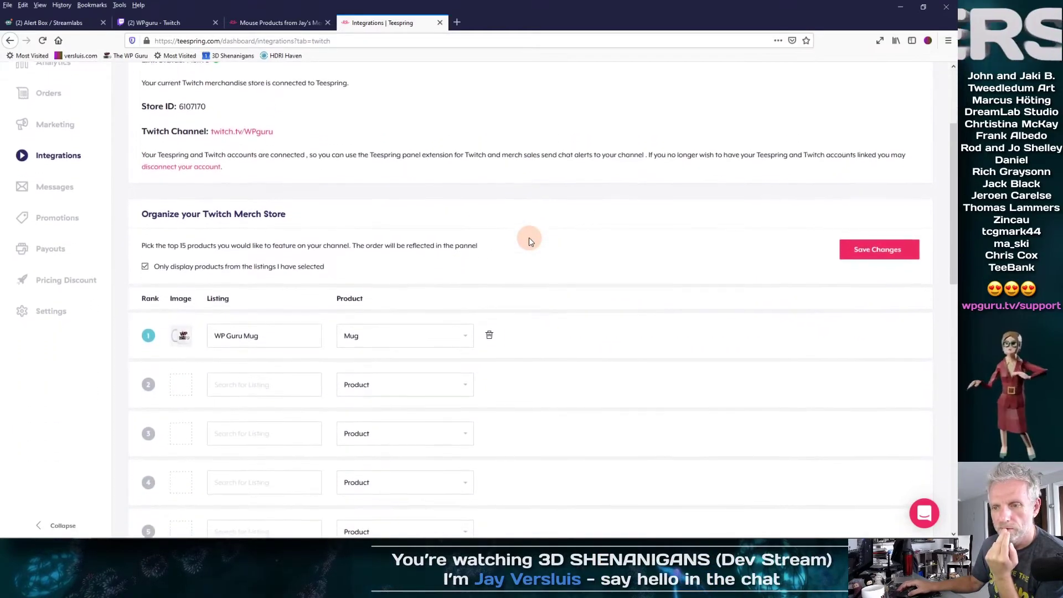
{"action": "scroll", "coordinate": [529, 238], "scroll_direction": "down", "scroll_amount": 1}
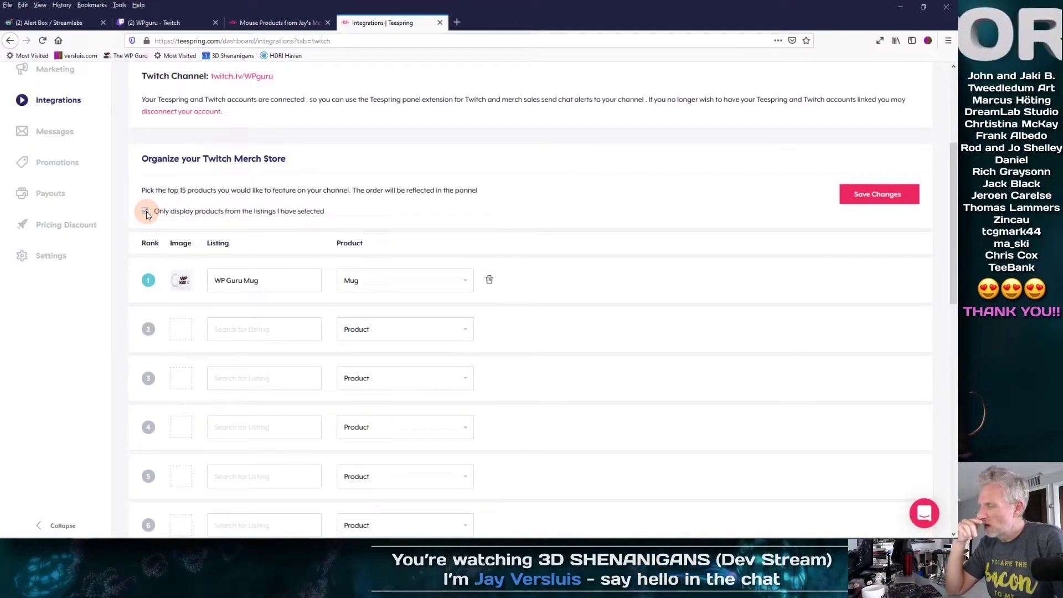
{"action": "left_click", "coordinate": [224, 322]}
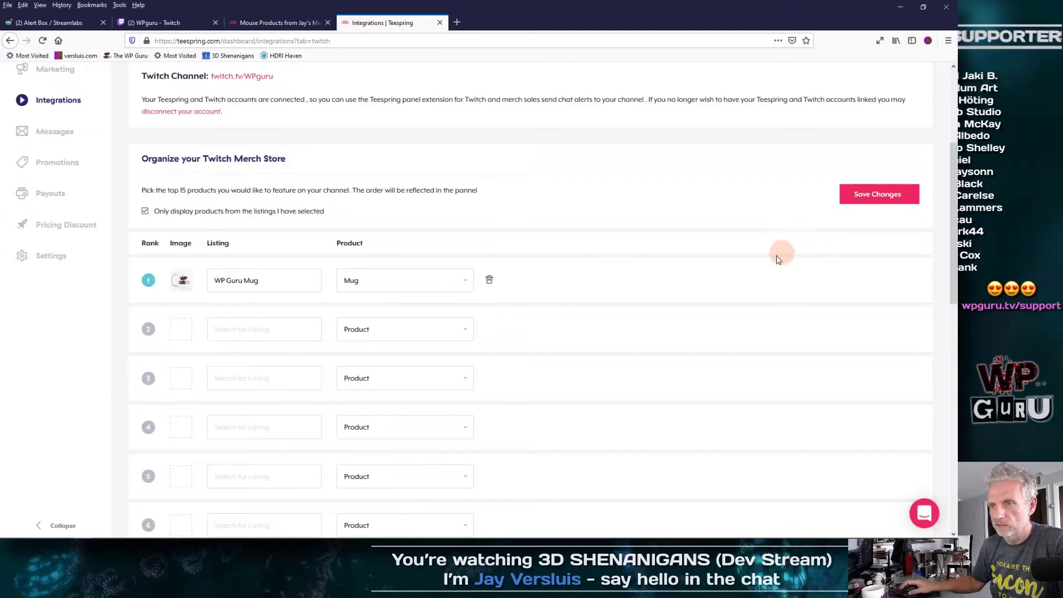
{"action": "scroll", "coordinate": [753, 286], "scroll_direction": "down", "scroll_amount": 10}
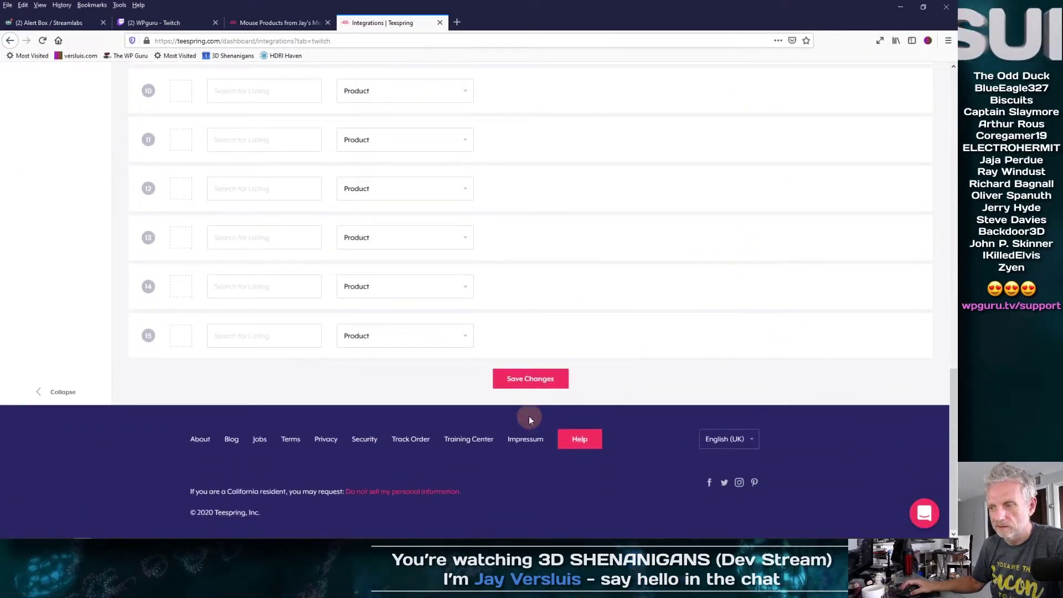
{"action": "scroll", "coordinate": [529, 415], "scroll_direction": "up", "scroll_amount": 5}
{"action": "scroll", "coordinate": [530, 414], "scroll_direction": "up", "scroll_amount": 5}
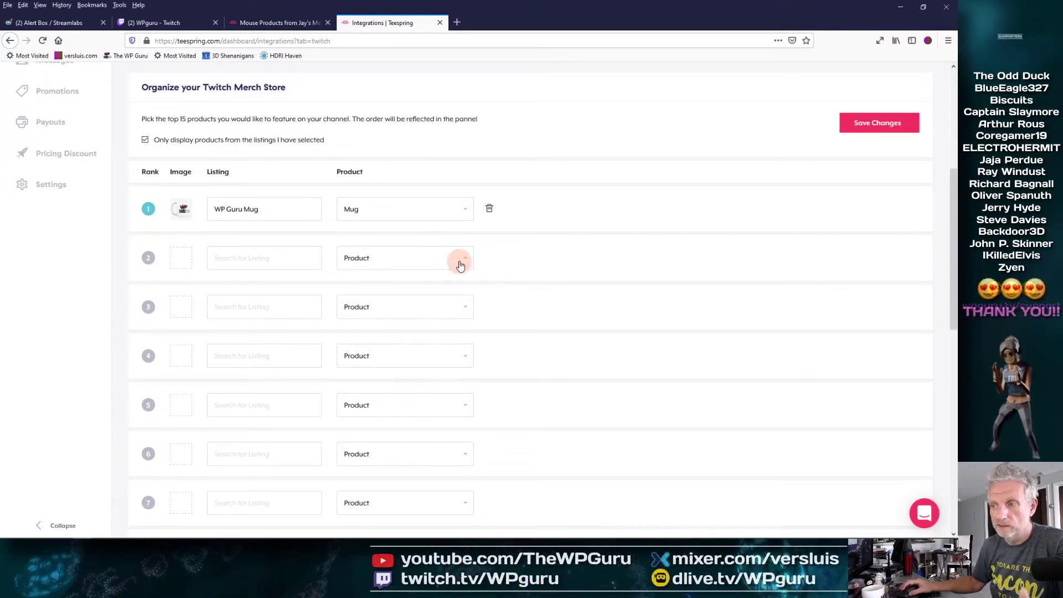
Add the Mouse Mug listing with the Mug product at rank 2 of the Twitch merch store and save the changes.
{"action": "left_click", "coordinate": [278, 258]}
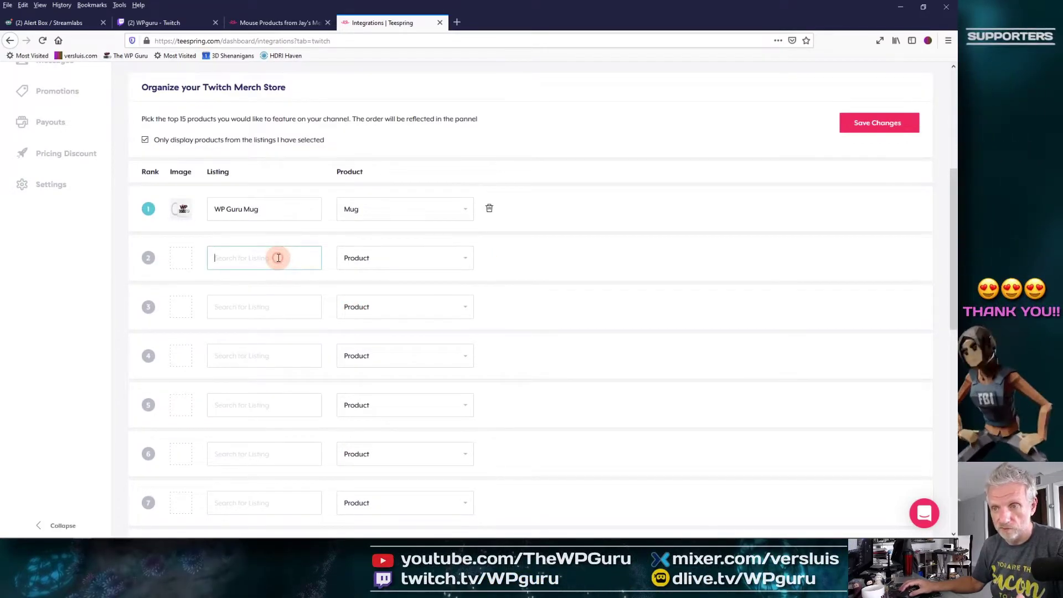
{"action": "type", "text": "mug"}
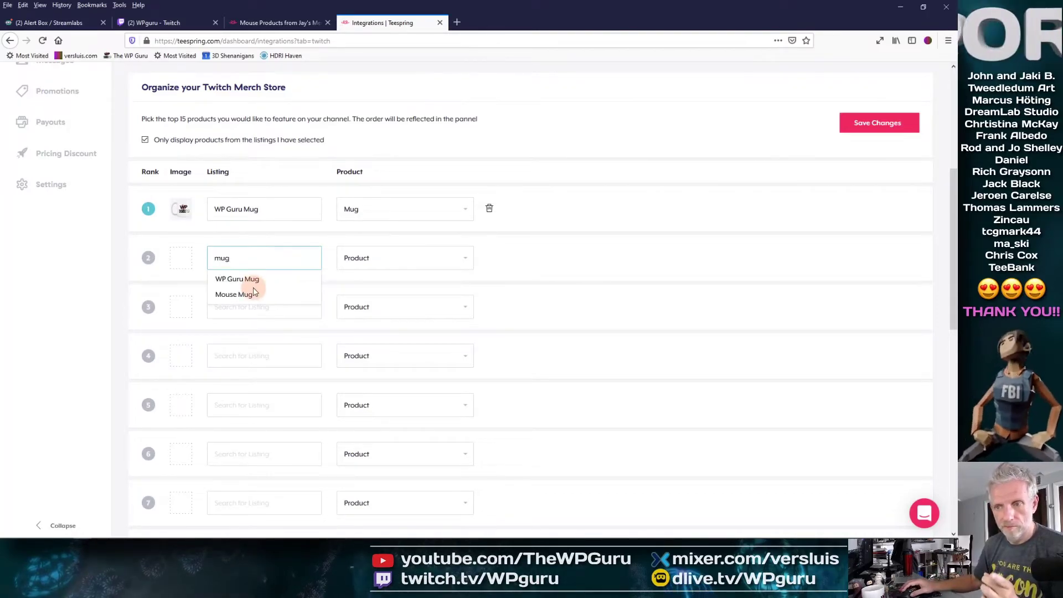
{"action": "left_click", "coordinate": [252, 295]}
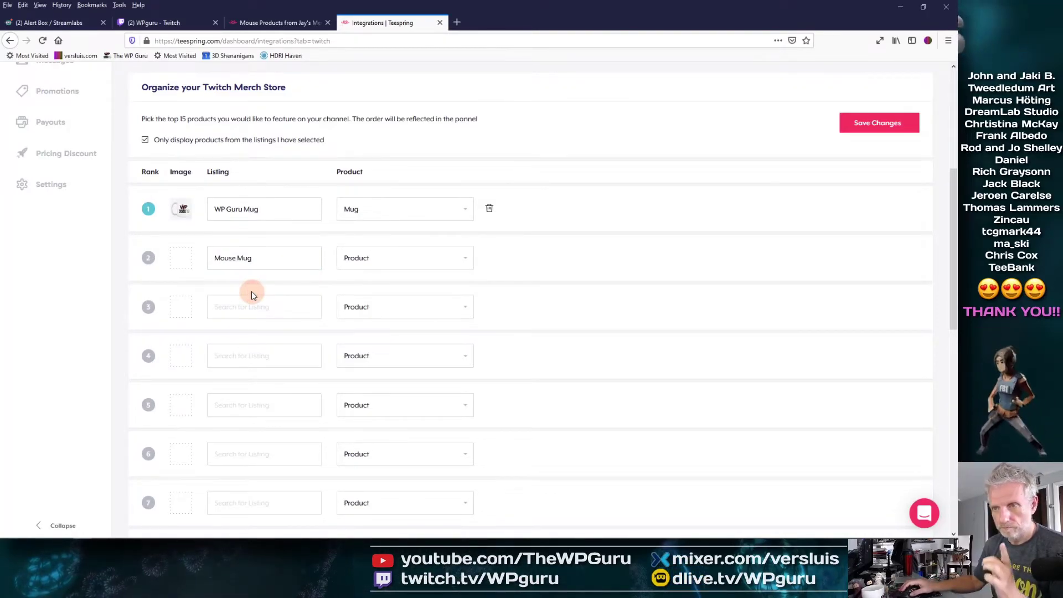
{"action": "left_click", "coordinate": [465, 259]}
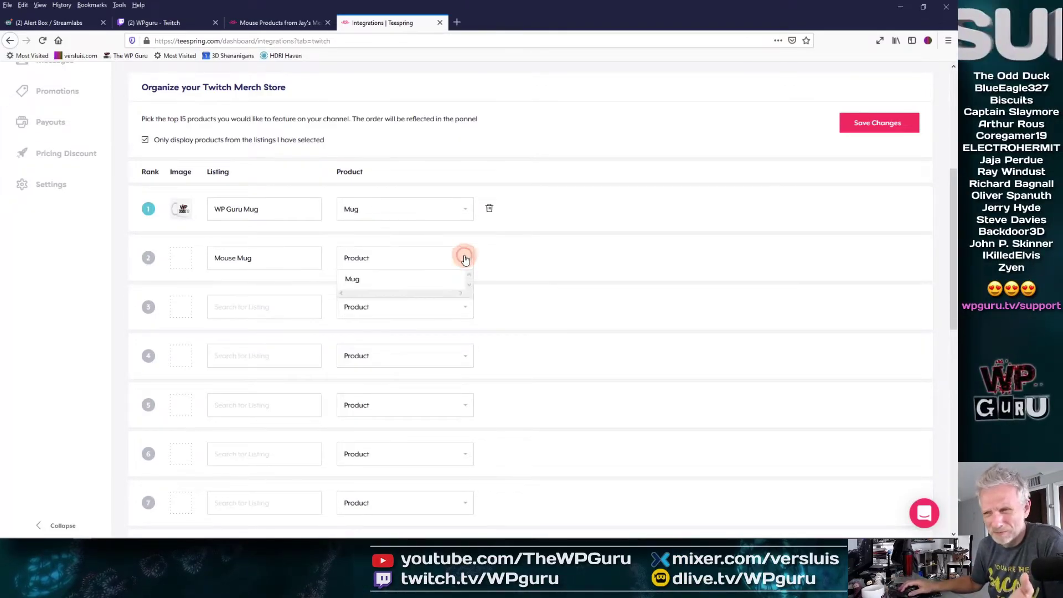
{"action": "left_click", "coordinate": [388, 284]}
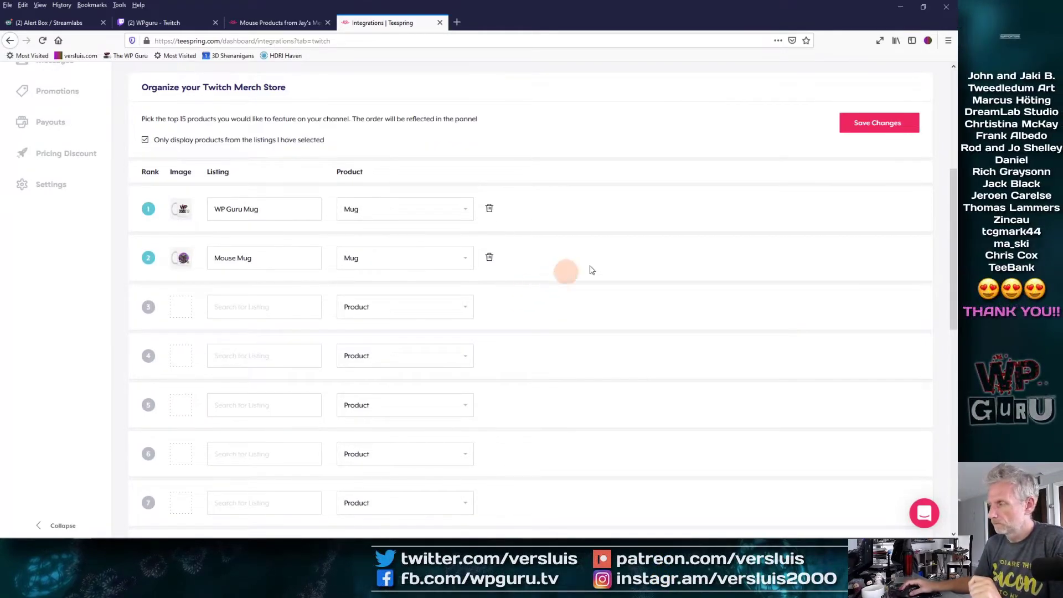
{"action": "left_click", "coordinate": [888, 125]}
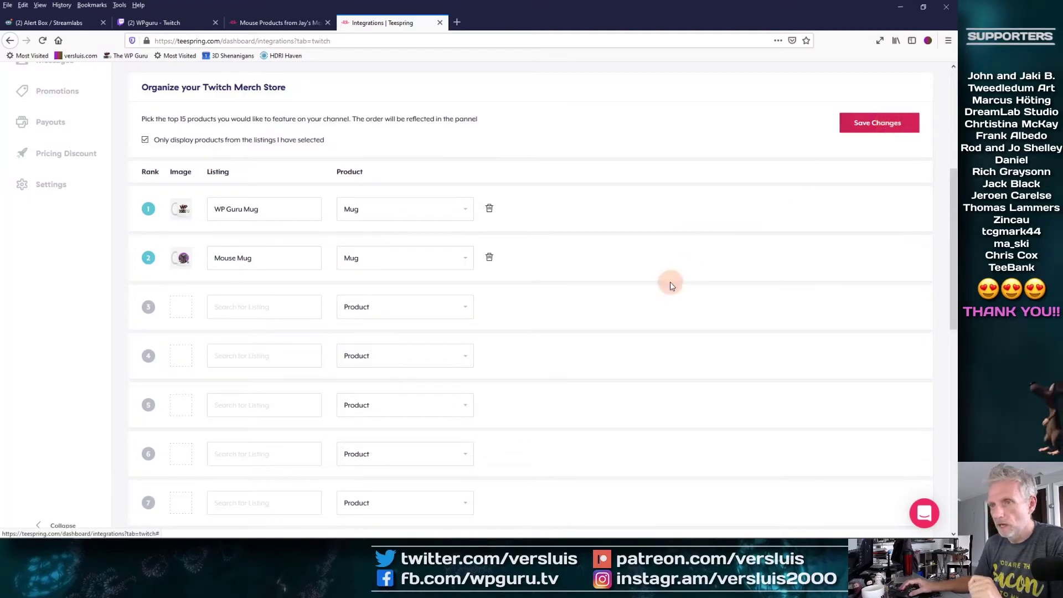
{"action": "scroll", "coordinate": [670, 282], "scroll_direction": "down", "scroll_amount": 10}
{"action": "left_click", "coordinate": [515, 383]}
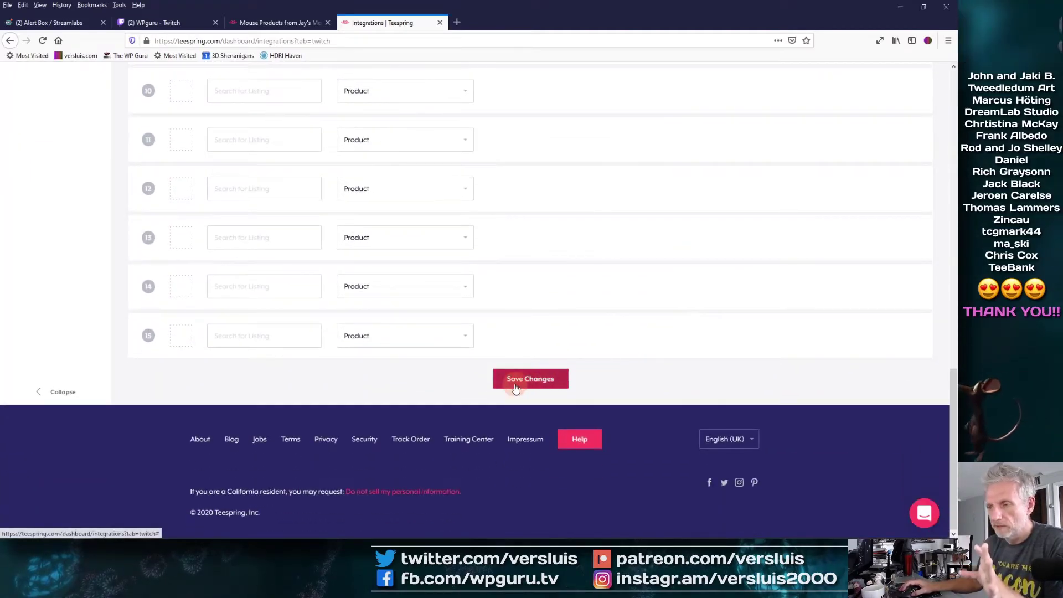
{"action": "left_click", "coordinate": [543, 382]}
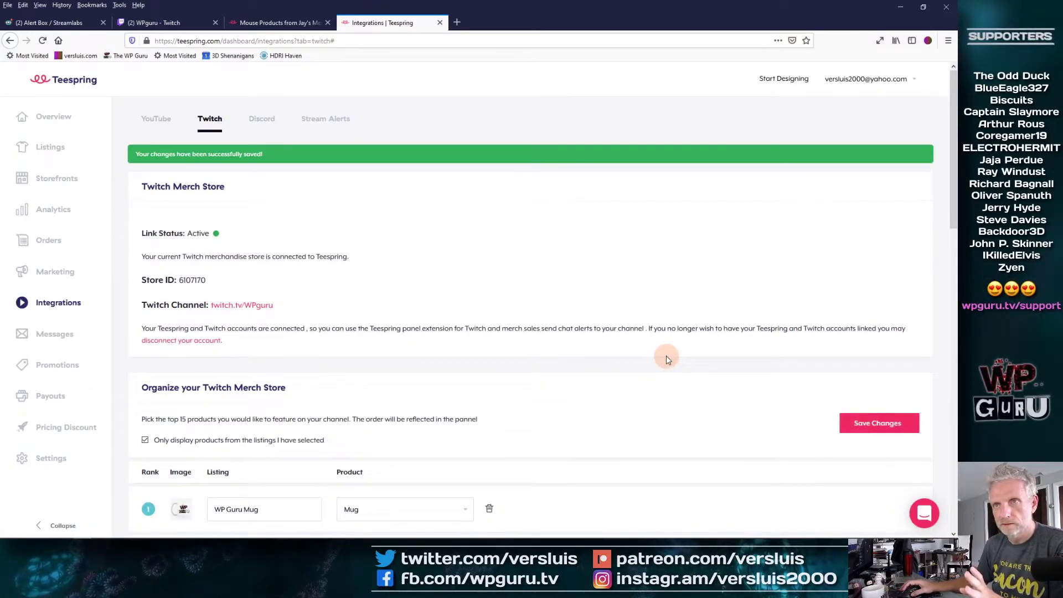
Switch to the WPguru Twitch channel page, reload it and examine the Teespring merch panel's product display and pop-up note.
{"action": "left_click", "coordinate": [156, 23]}
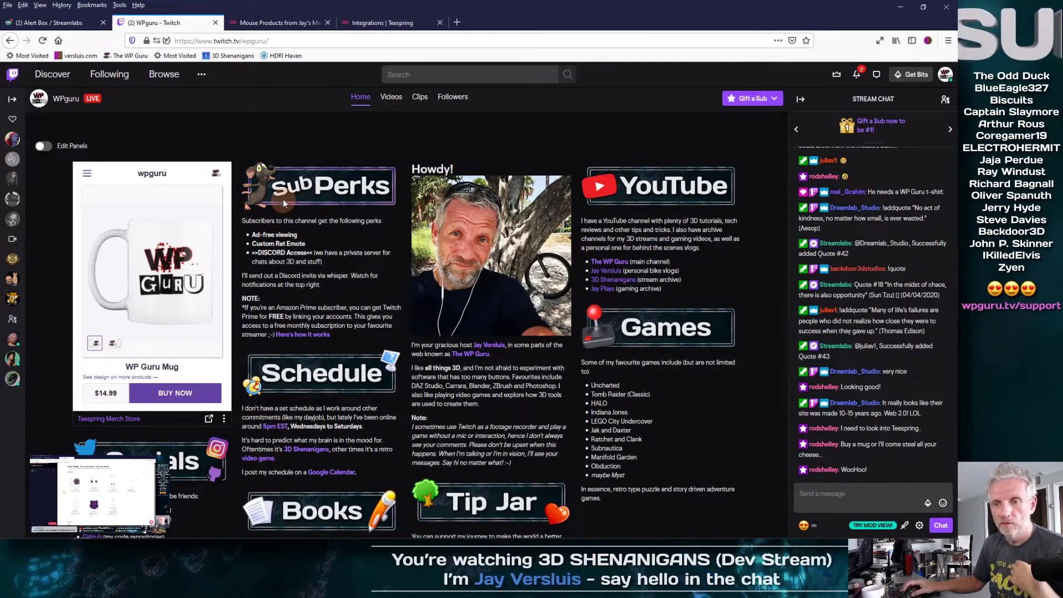
{"action": "left_click", "coordinate": [41, 42]}
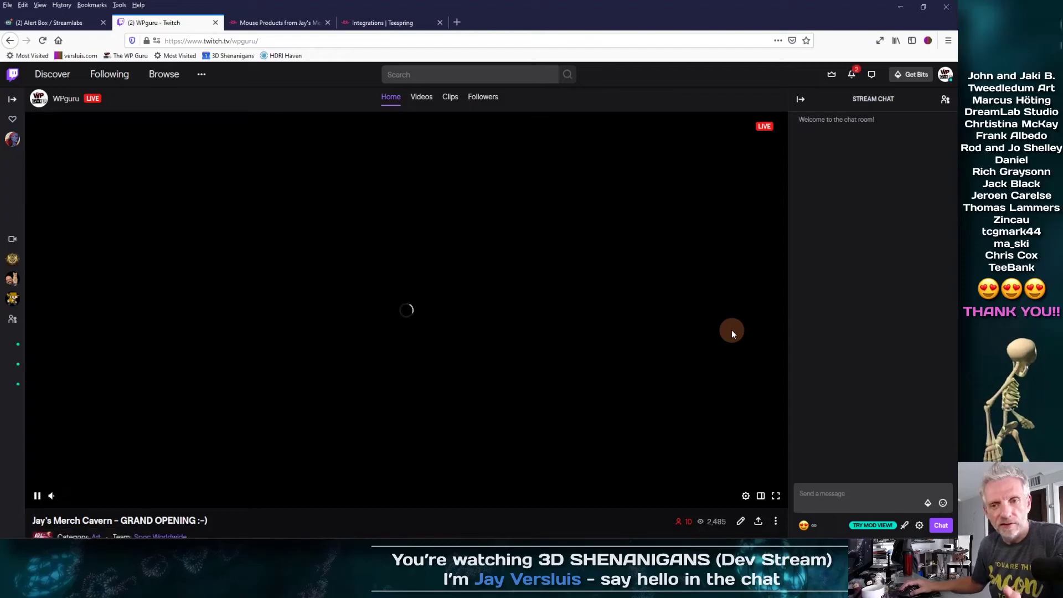
{"action": "scroll", "coordinate": [732, 330], "scroll_direction": "down", "scroll_amount": 5}
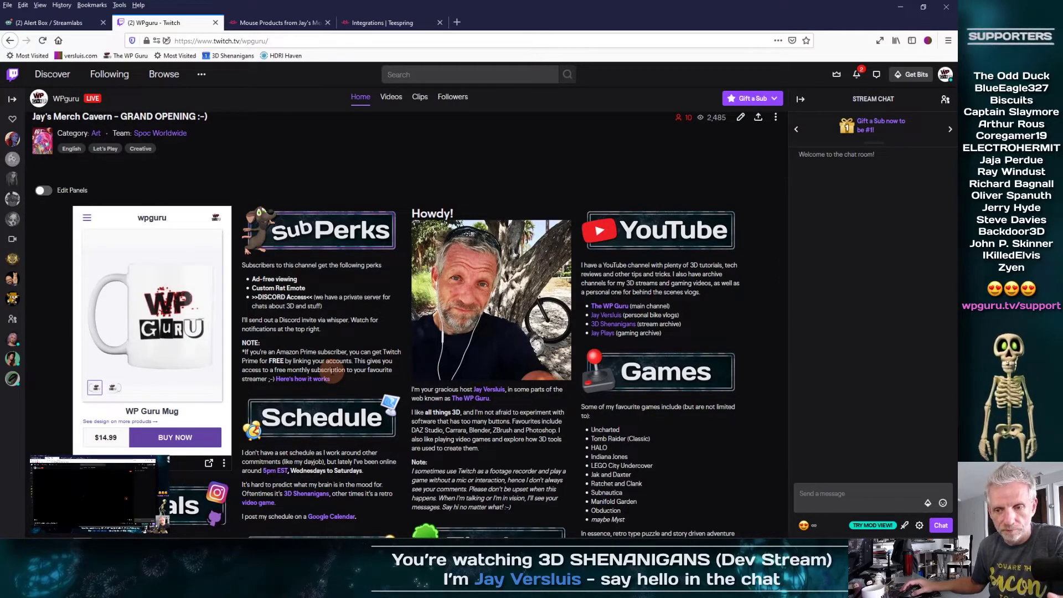
{"action": "left_click", "coordinate": [122, 424]}
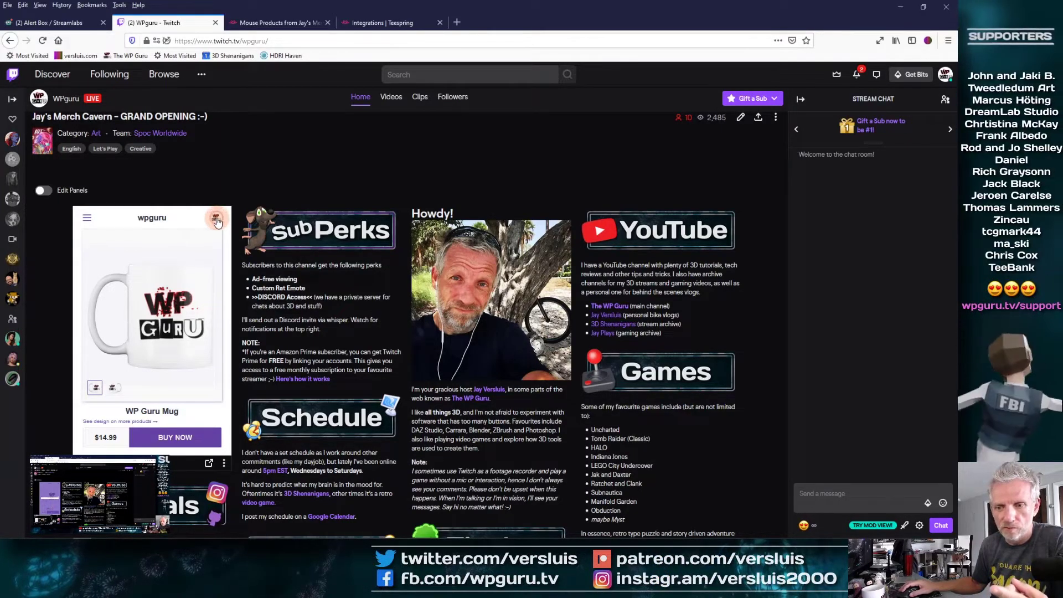
{"action": "left_click", "coordinate": [85, 219]}
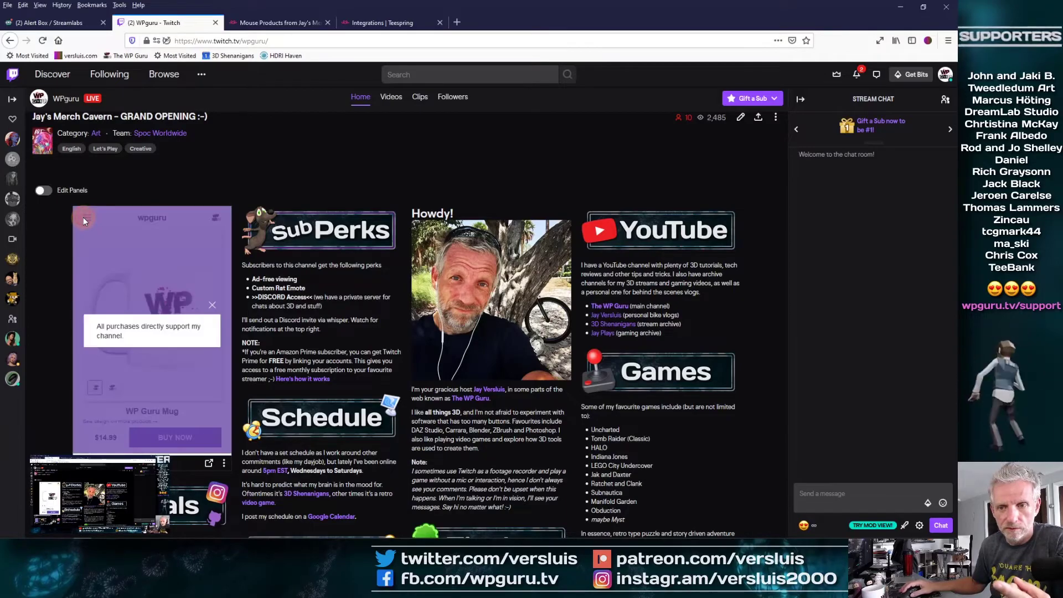
{"action": "left_click", "coordinate": [211, 306]}
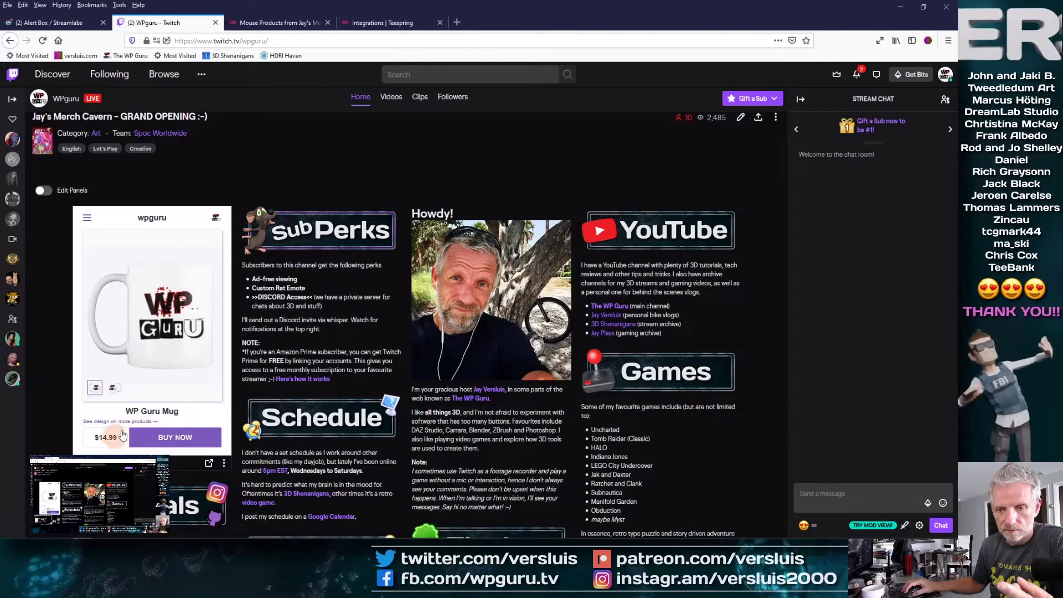
{"action": "scroll", "coordinate": [197, 352], "scroll_direction": "down", "scroll_amount": 3}
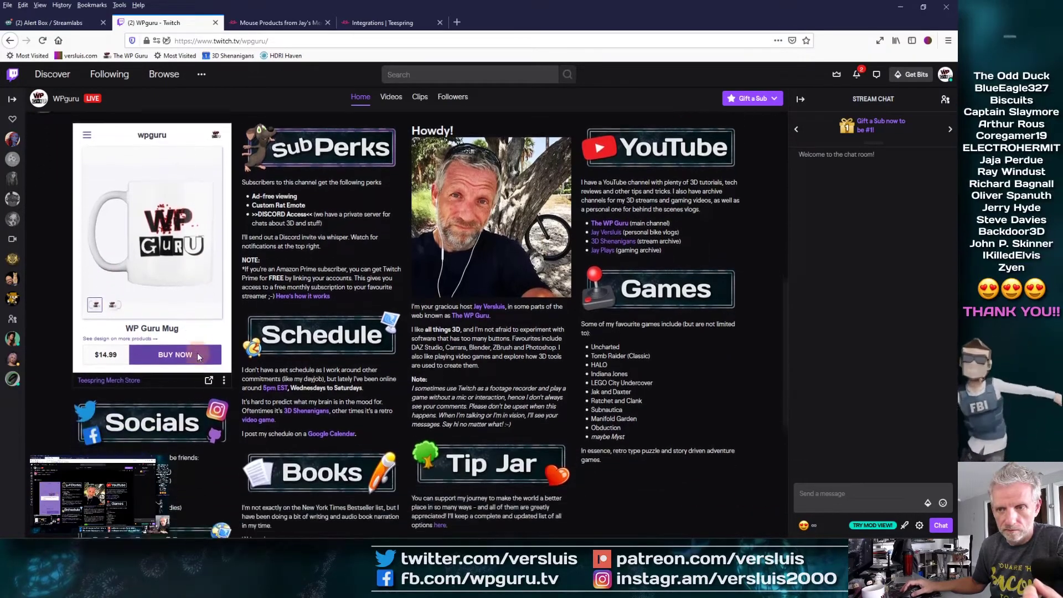
{"action": "scroll", "coordinate": [197, 353], "scroll_direction": "up", "scroll_amount": 4}
{"action": "scroll", "coordinate": [197, 353], "scroll_direction": "down", "scroll_amount": 2}
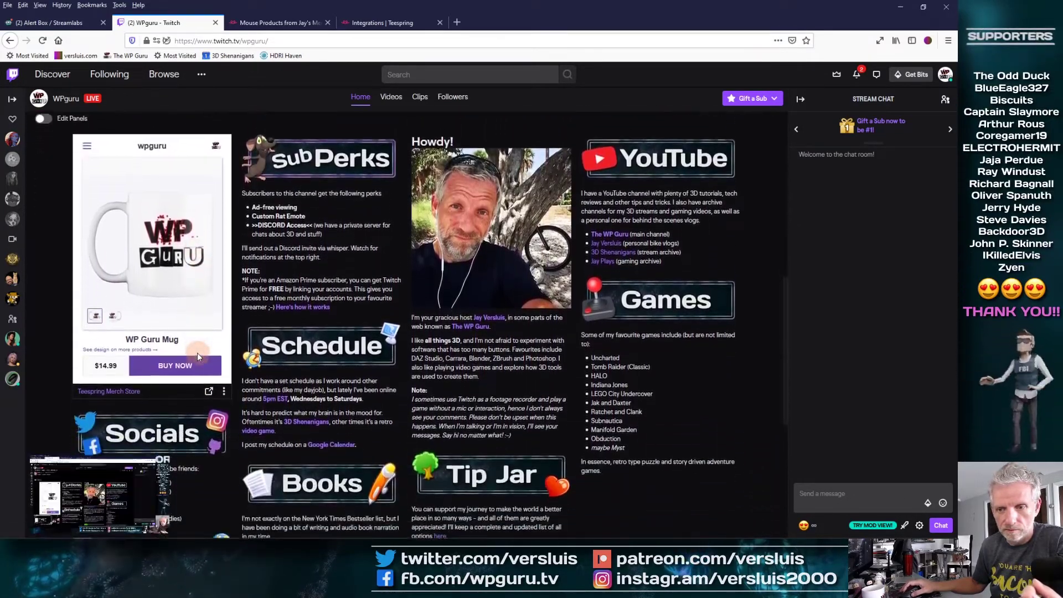
View the Teespring Merch Store extension's details page, close it, and check the merch panel's options on the channel page.
{"action": "left_click", "coordinate": [117, 374]}
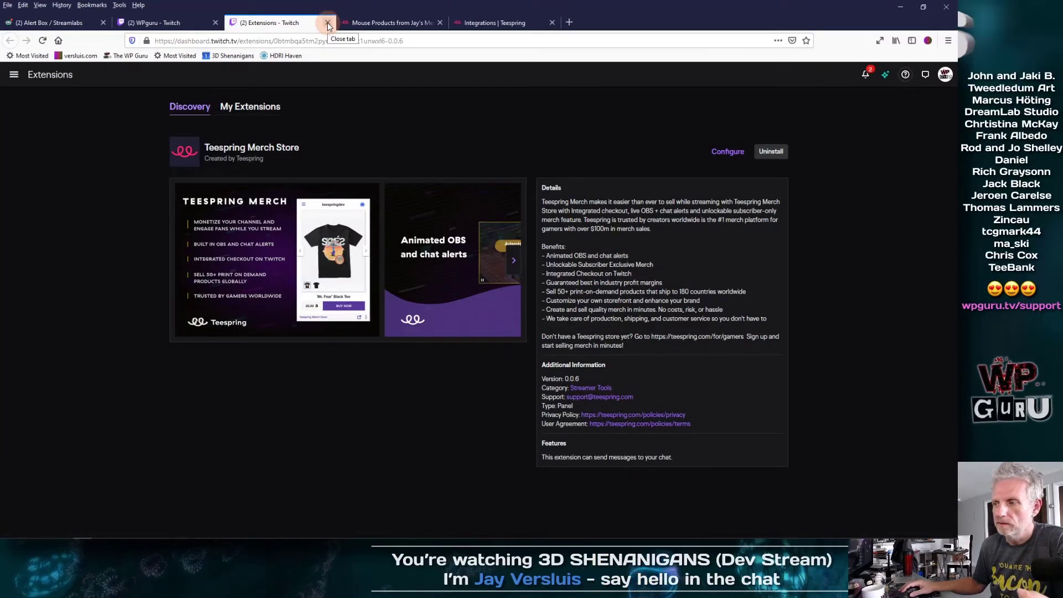
{"action": "left_click", "coordinate": [327, 22]}
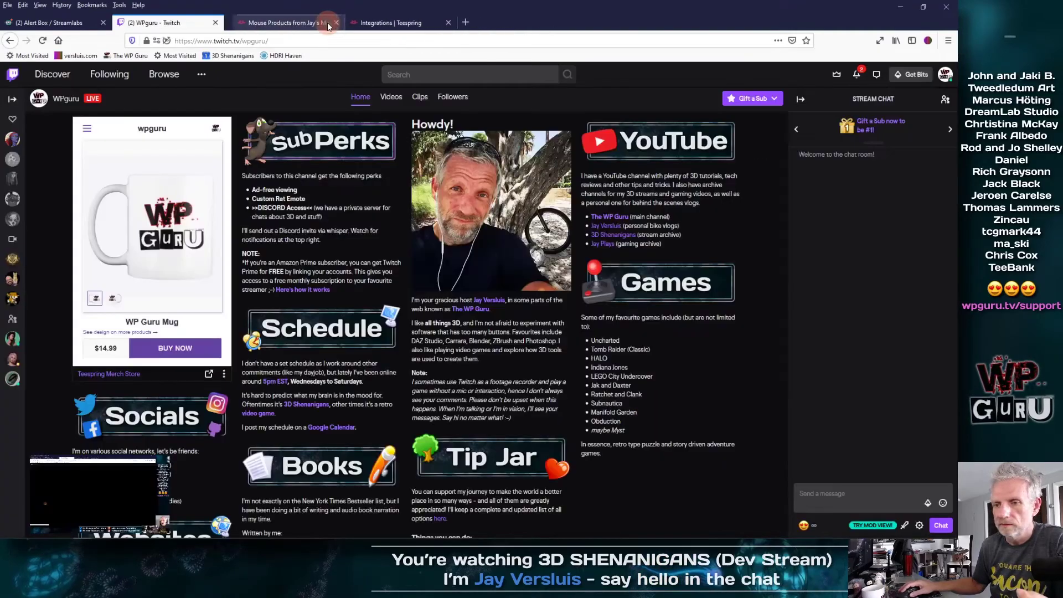
{"action": "left_click", "coordinate": [225, 375]}
{"action": "left_click", "coordinate": [225, 375]}
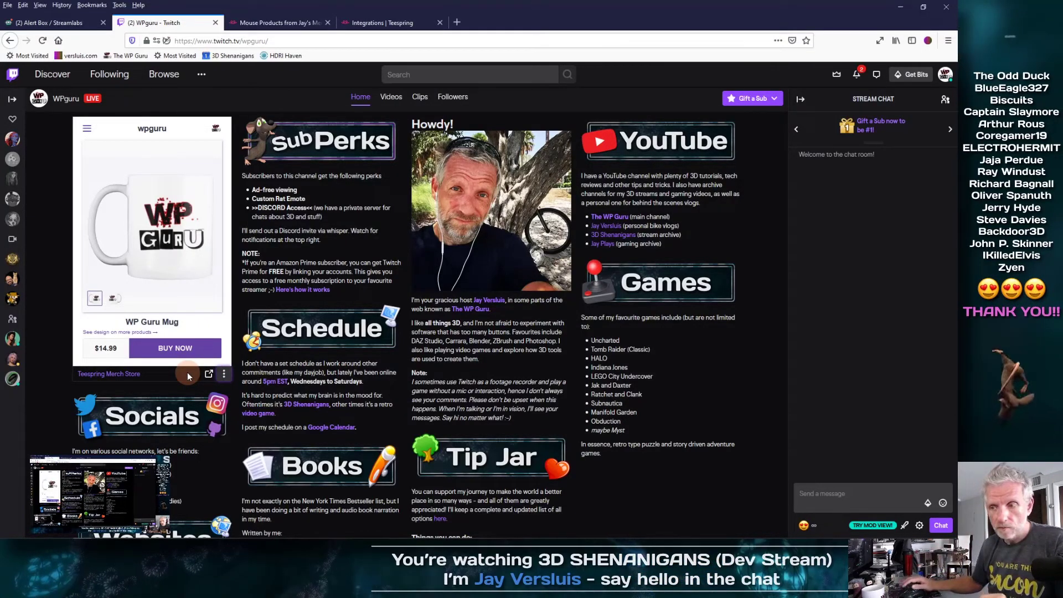
{"action": "scroll", "coordinate": [187, 372], "scroll_direction": "down", "scroll_amount": 2}
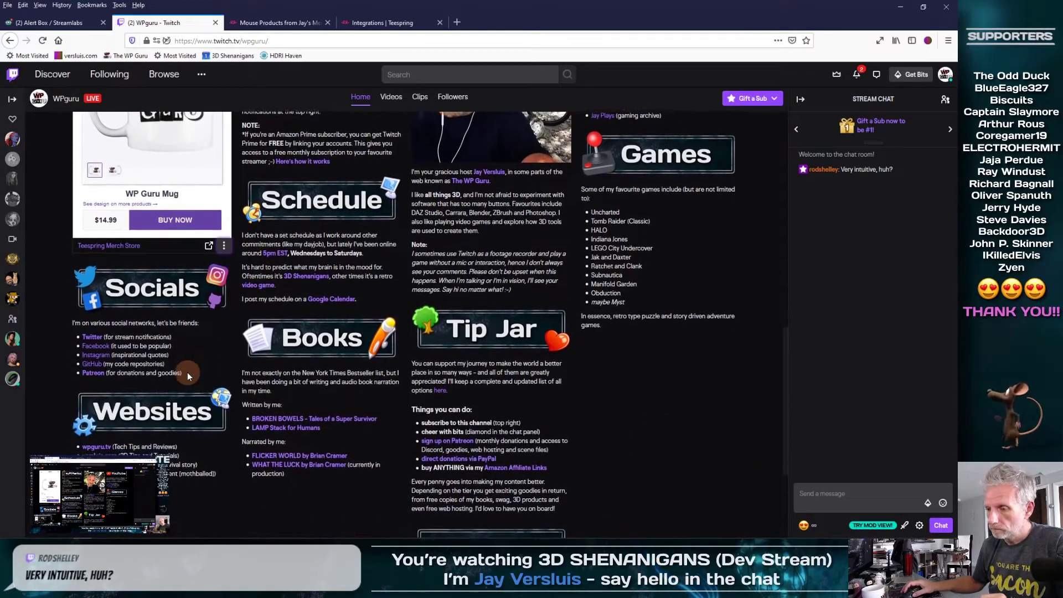
{"action": "scroll", "coordinate": [187, 372], "scroll_direction": "up", "scroll_amount": 4}
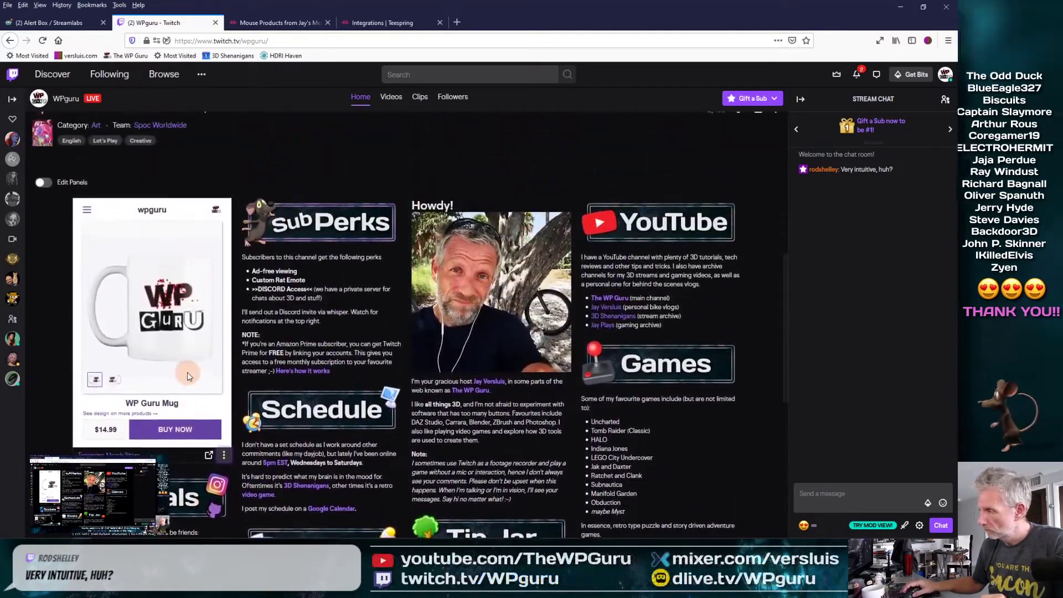
{"action": "scroll", "coordinate": [187, 372], "scroll_direction": "up", "scroll_amount": 1}
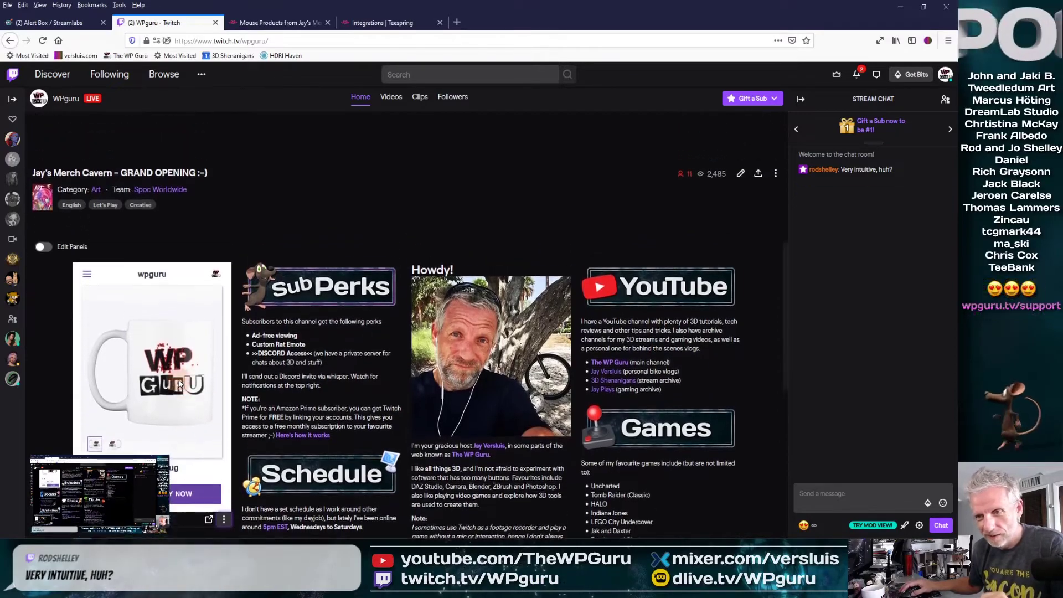
Test buying the WP Guru Mug from the channel's merch panel through to the Teespring checkout, then close the checkout window.
{"action": "scroll", "coordinate": [341, 348], "scroll_direction": "up", "scroll_amount": 3}
{"action": "scroll", "coordinate": [341, 348], "scroll_direction": "down", "scroll_amount": 1}
{"action": "scroll", "coordinate": [341, 348], "scroll_direction": "down", "scroll_amount": 3}
{"action": "scroll", "coordinate": [341, 368], "scroll_direction": "down", "scroll_amount": 1}
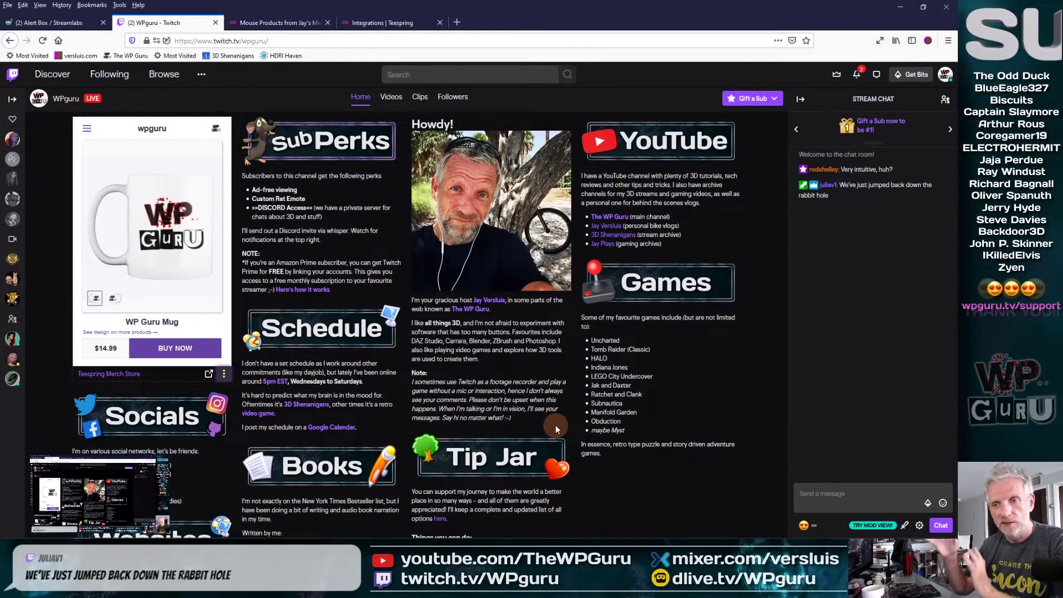
{"action": "left_click", "coordinate": [173, 353]}
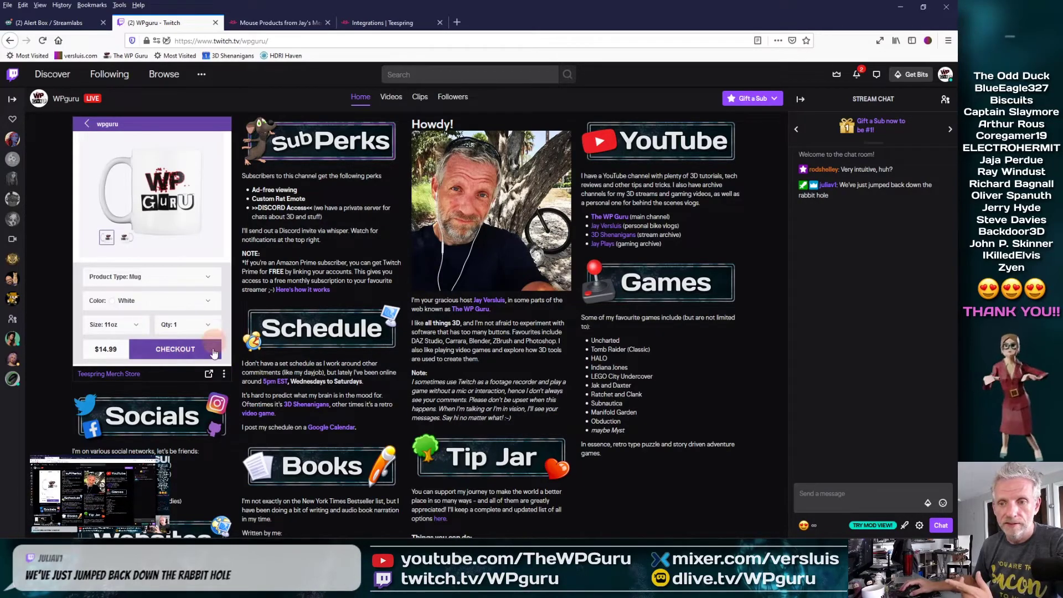
{"action": "left_click", "coordinate": [175, 350]}
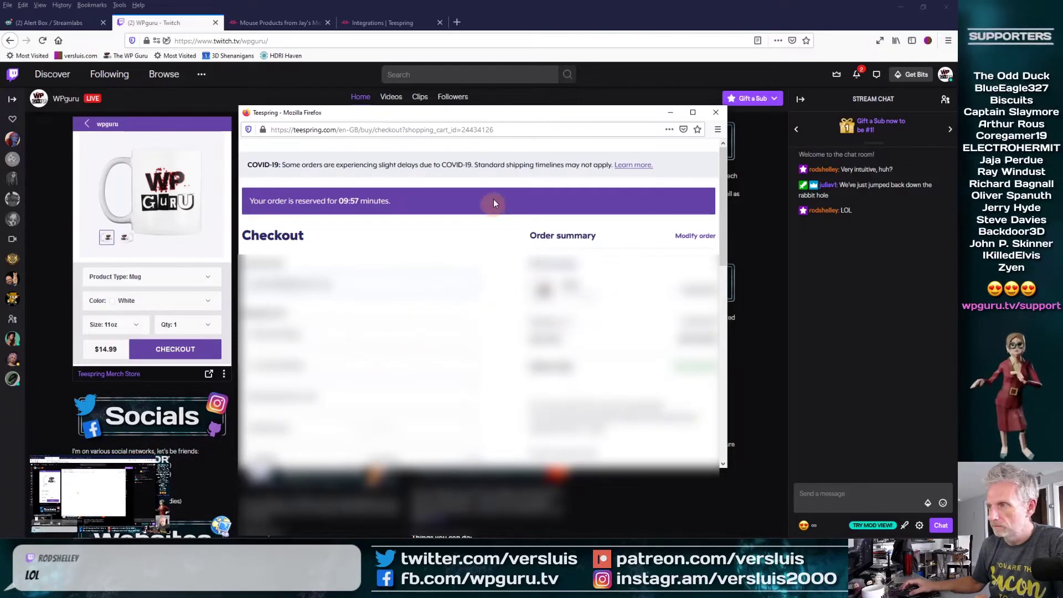
{"action": "left_click_drag", "start_coordinate": [495, 117], "coordinate": [498, 457]}
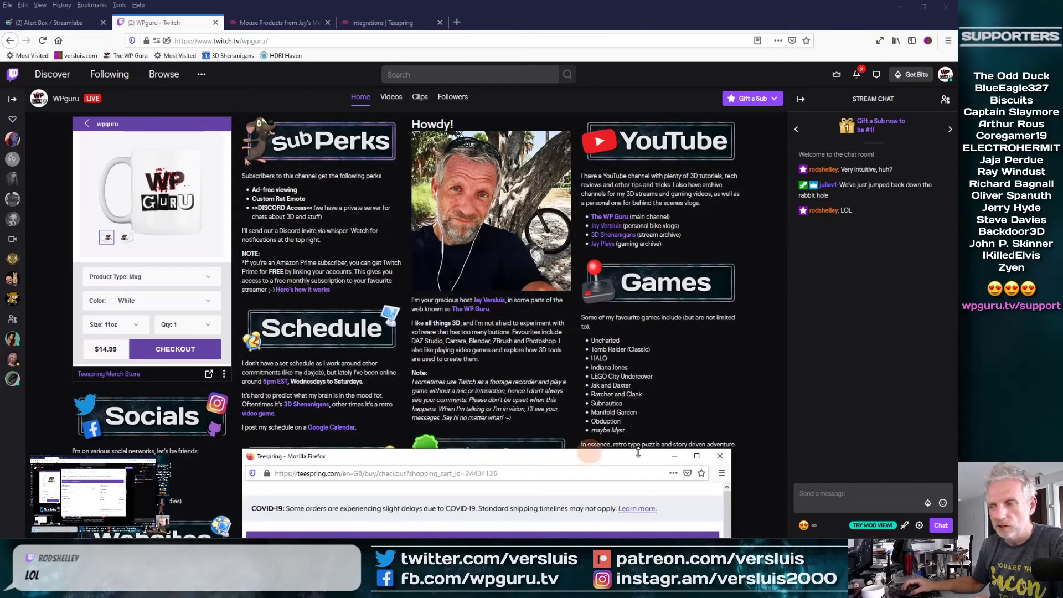
{"action": "left_click", "coordinate": [720, 456]}
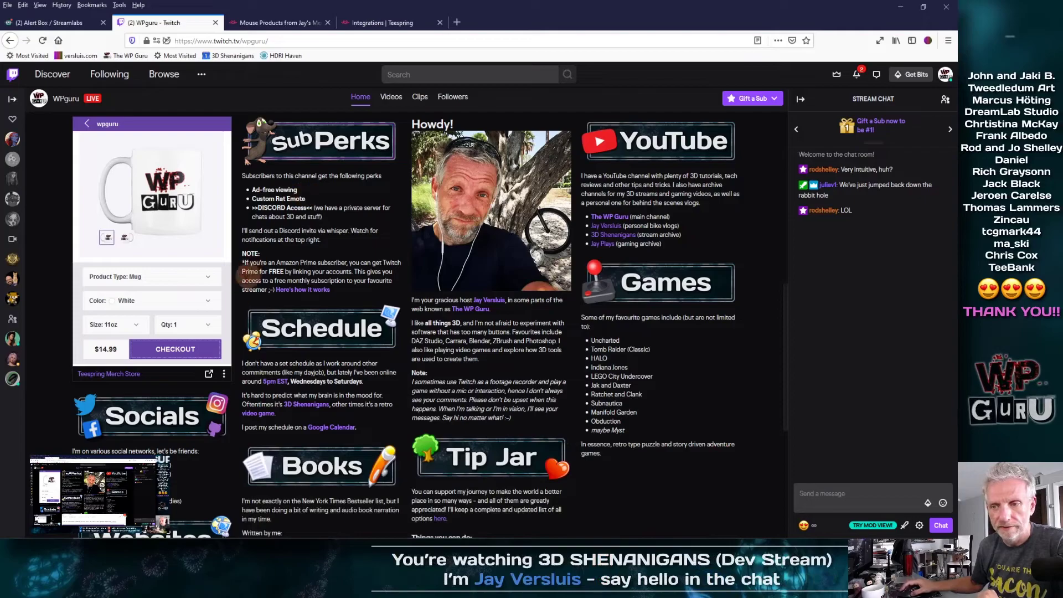
Return the merch panel from the WP Guru Mug's purchase options to its product display and reload the channel page.
{"action": "scroll", "coordinate": [237, 293], "scroll_direction": "up", "scroll_amount": 3}
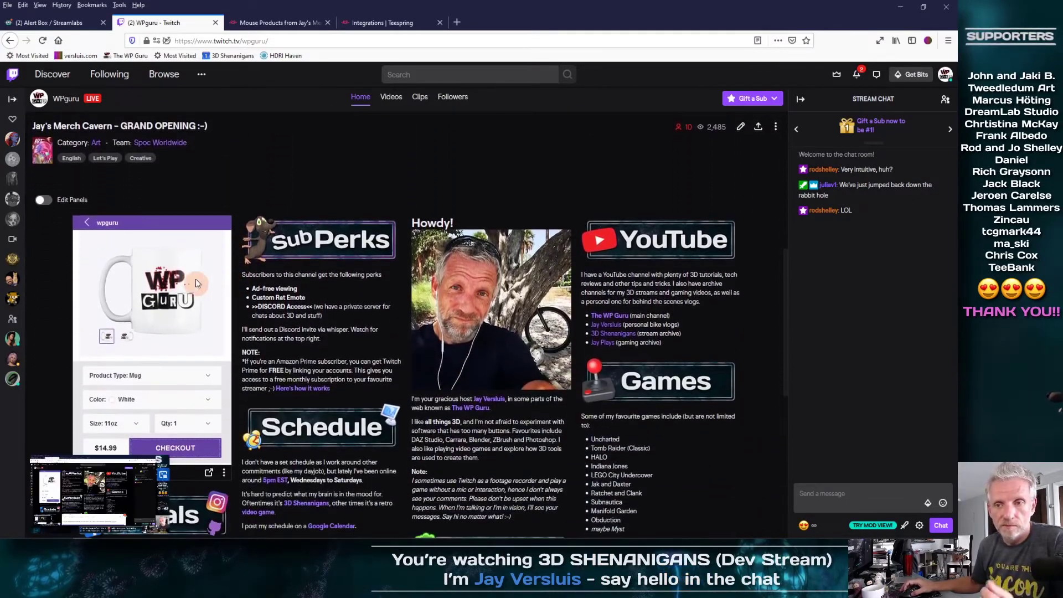
{"action": "left_click", "coordinate": [87, 213]}
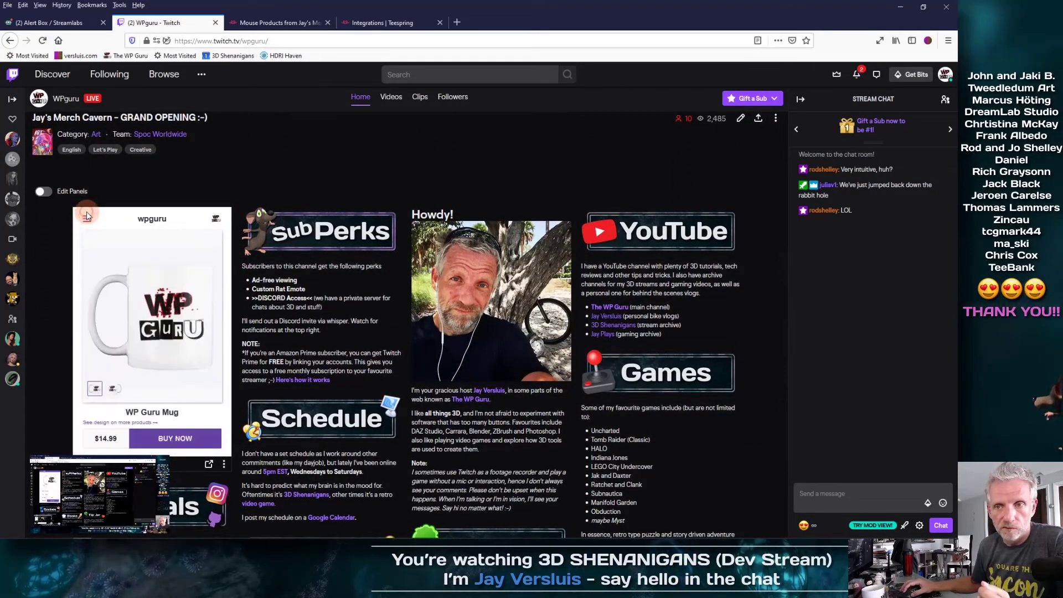
{"action": "scroll", "coordinate": [210, 417], "scroll_direction": "down", "scroll_amount": 2}
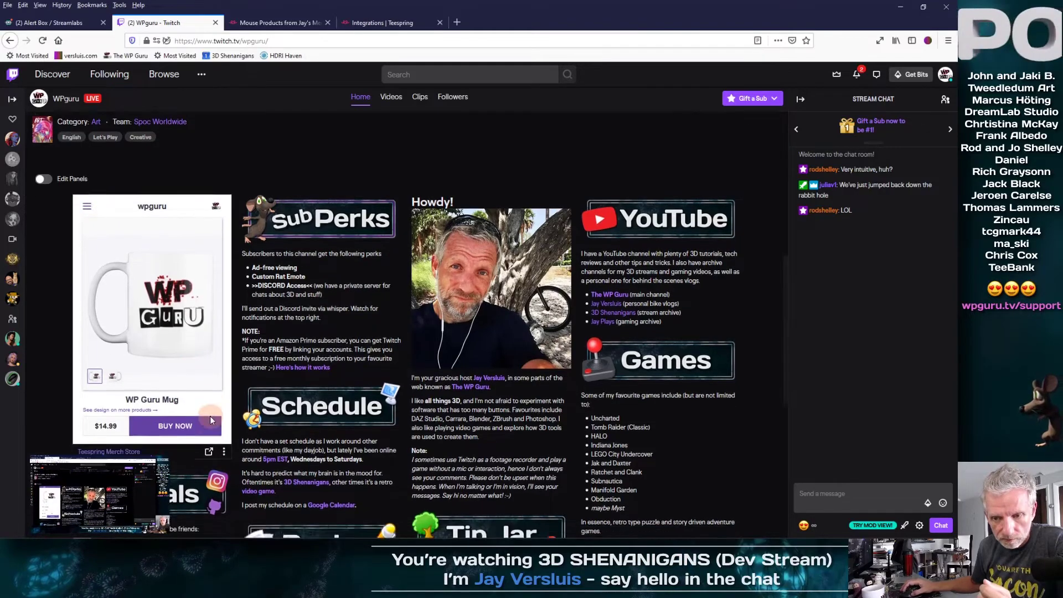
{"action": "scroll", "coordinate": [235, 408], "scroll_direction": "up", "scroll_amount": 2}
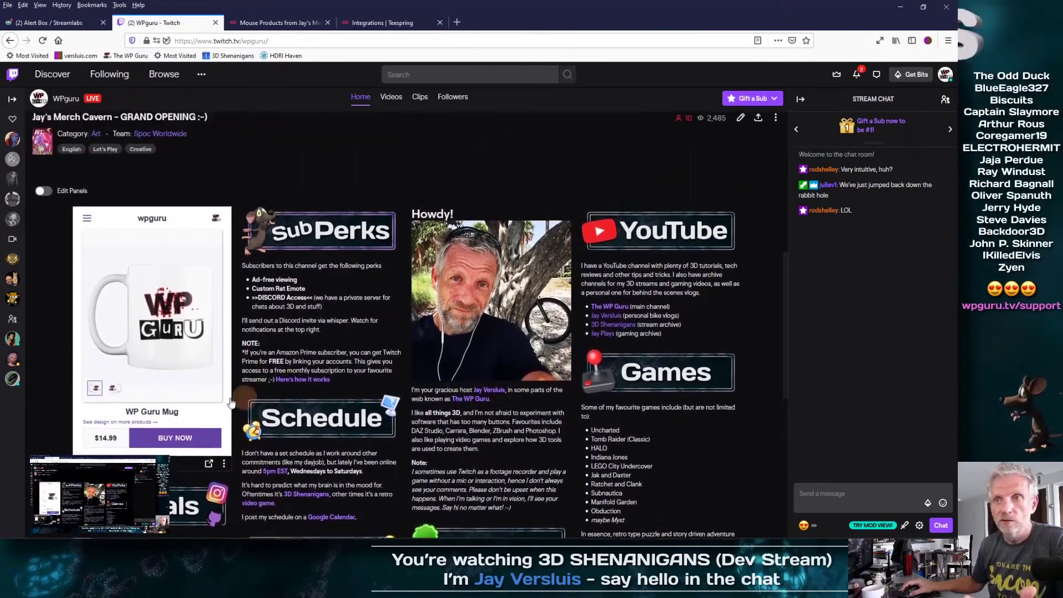
{"action": "left_click", "coordinate": [43, 45]}
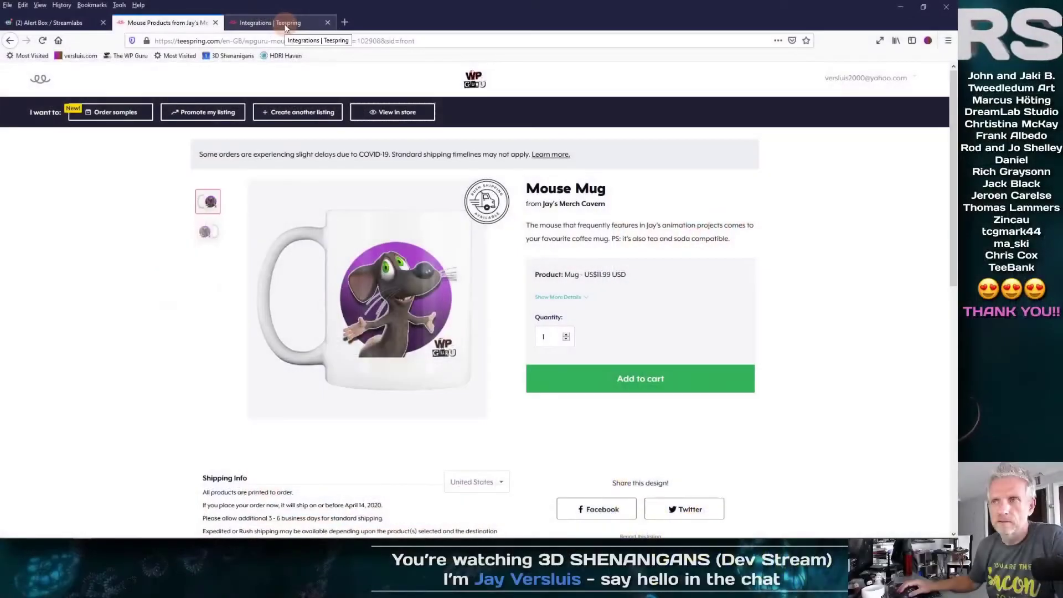
Switch to the Teespring dashboard and open the overview of listings.
{"action": "left_click", "coordinate": [286, 24]}
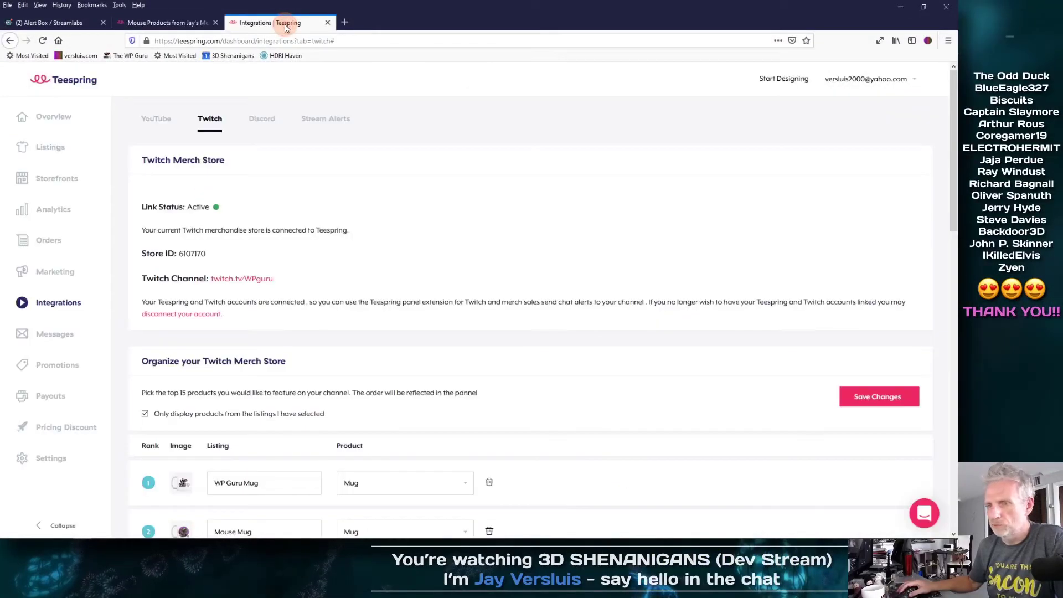
{"action": "left_click", "coordinate": [58, 179]}
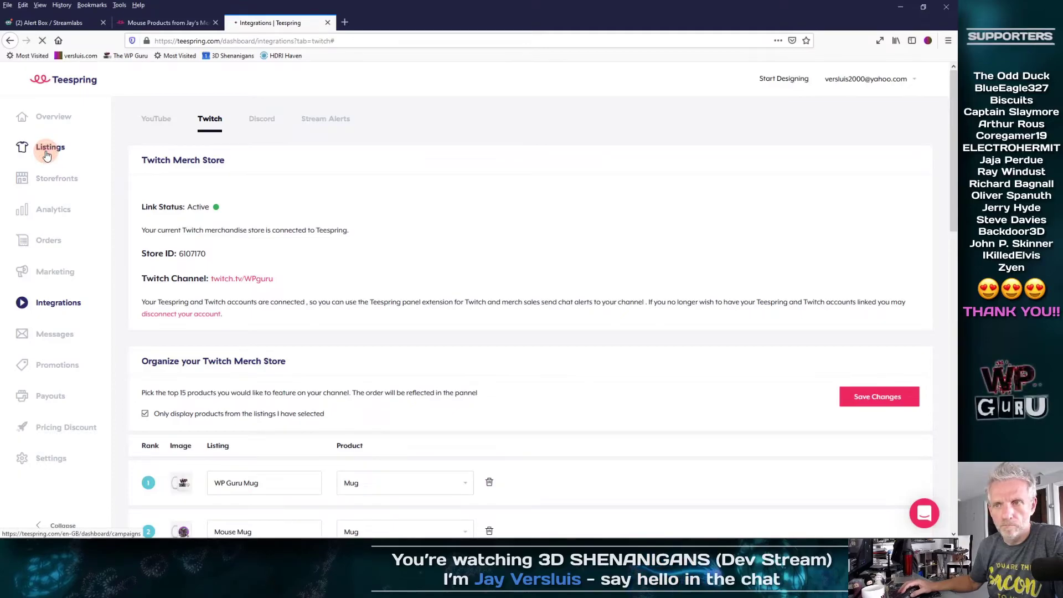
{"action": "left_click", "coordinate": [49, 148]}
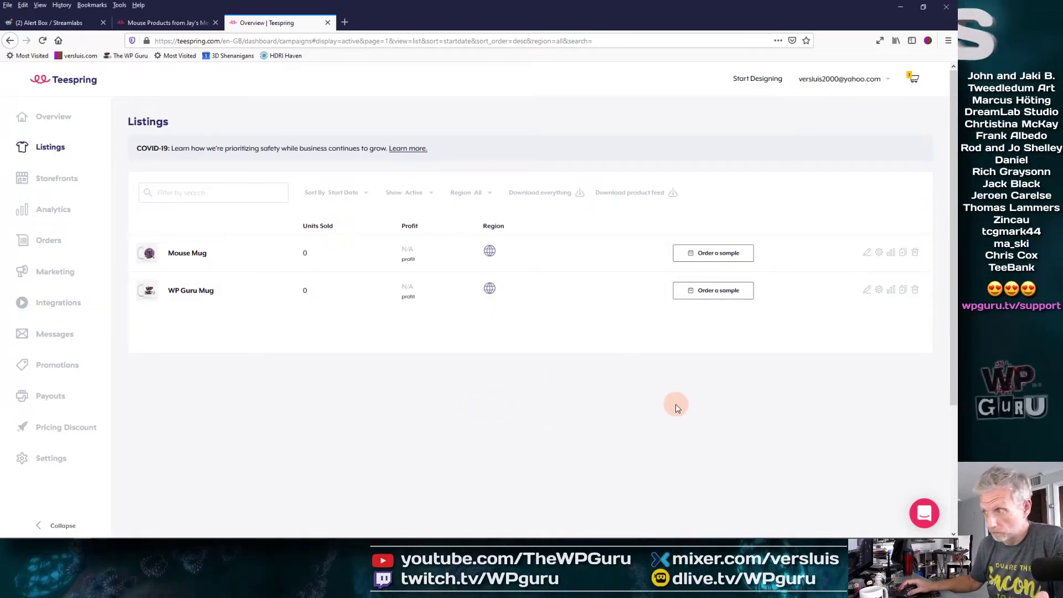
Review the WP Guru Mug's listing settings, including visibility, end date and print cycle, and return to the listings.
{"action": "left_click", "coordinate": [879, 290]}
{"action": "scroll", "coordinate": [569, 350], "scroll_direction": "down", "scroll_amount": 2}
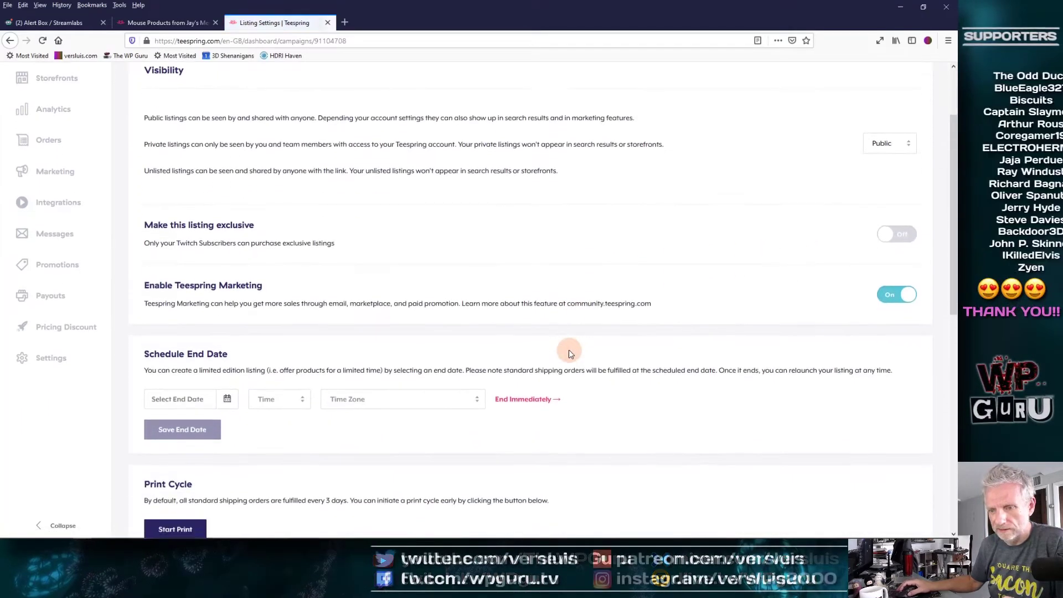
{"action": "scroll", "coordinate": [569, 350], "scroll_direction": "down", "scroll_amount": 2}
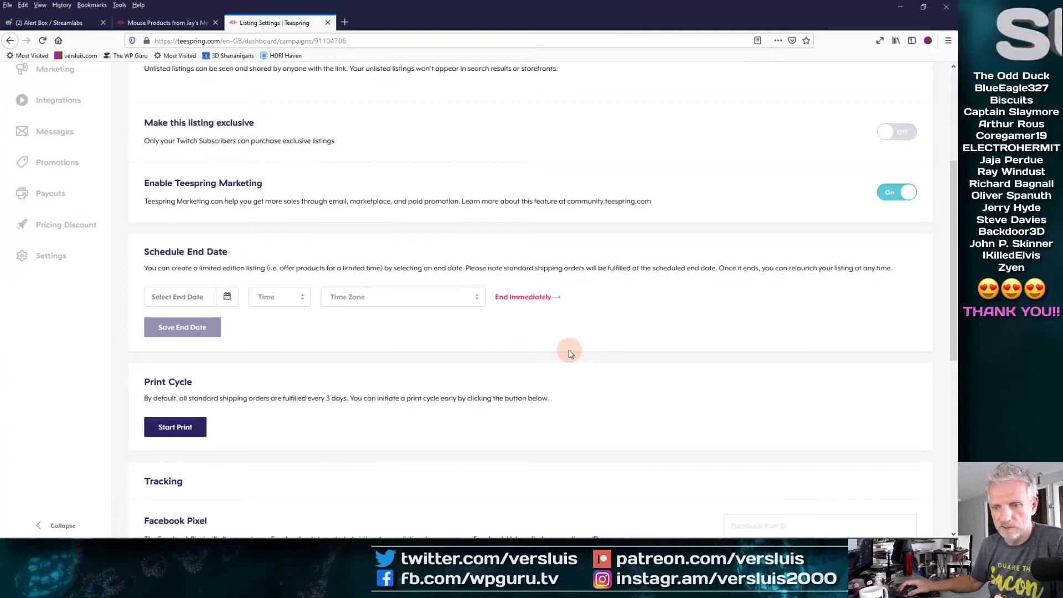
{"action": "scroll", "coordinate": [569, 350], "scroll_direction": "up", "scroll_amount": 4}
{"action": "left_click", "coordinate": [10, 40]}
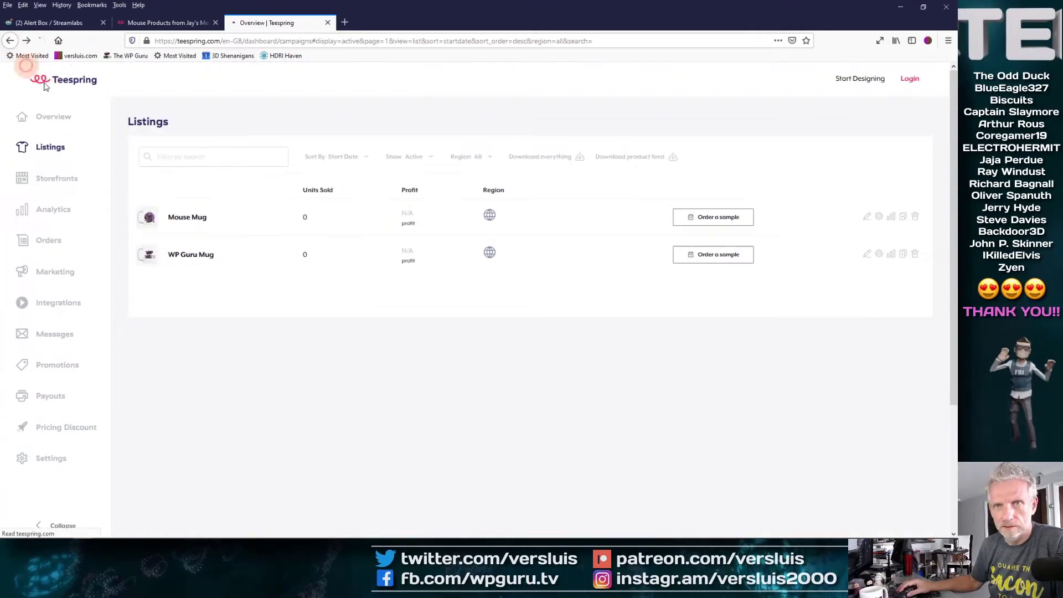
Open the WP Guru Mug listing for editing and save its available products with a US price of $11.99 and EU price of €13.00.
{"action": "left_click", "coordinate": [548, 295]}
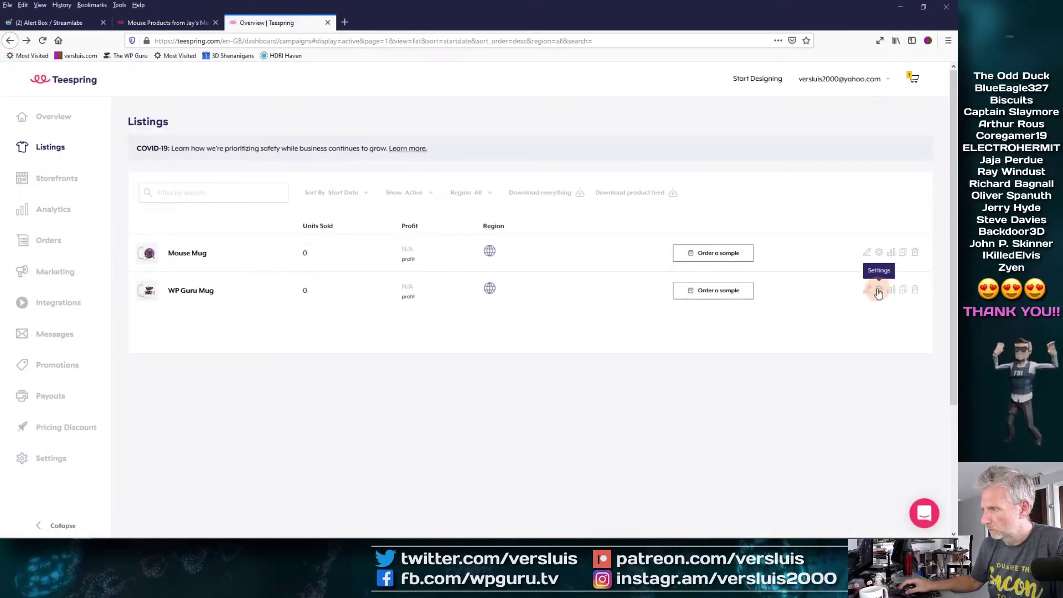
{"action": "left_click", "coordinate": [867, 290]}
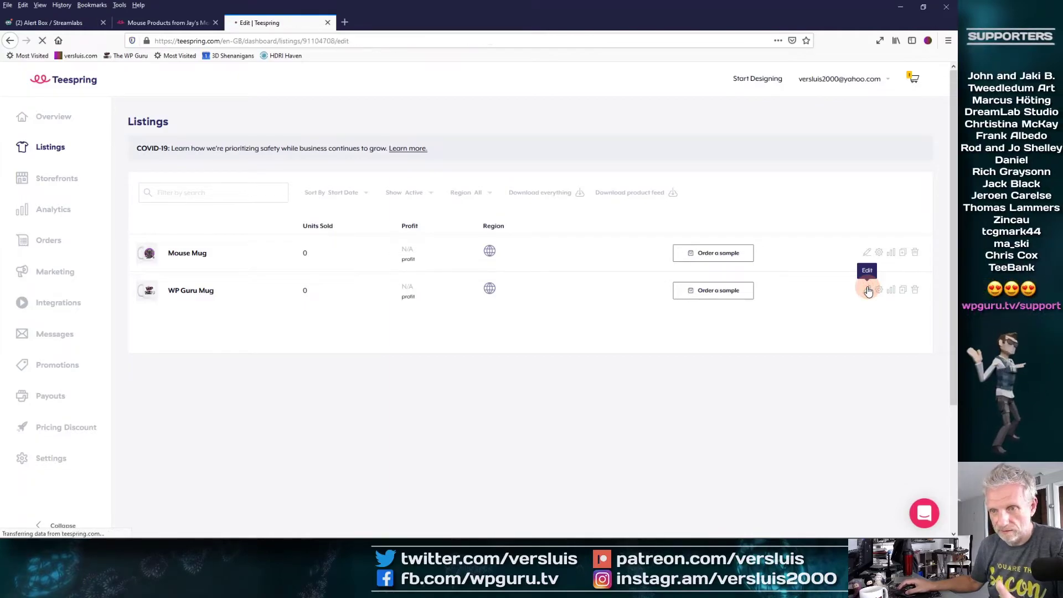
{"action": "scroll", "coordinate": [446, 352], "scroll_direction": "down", "scroll_amount": 3}
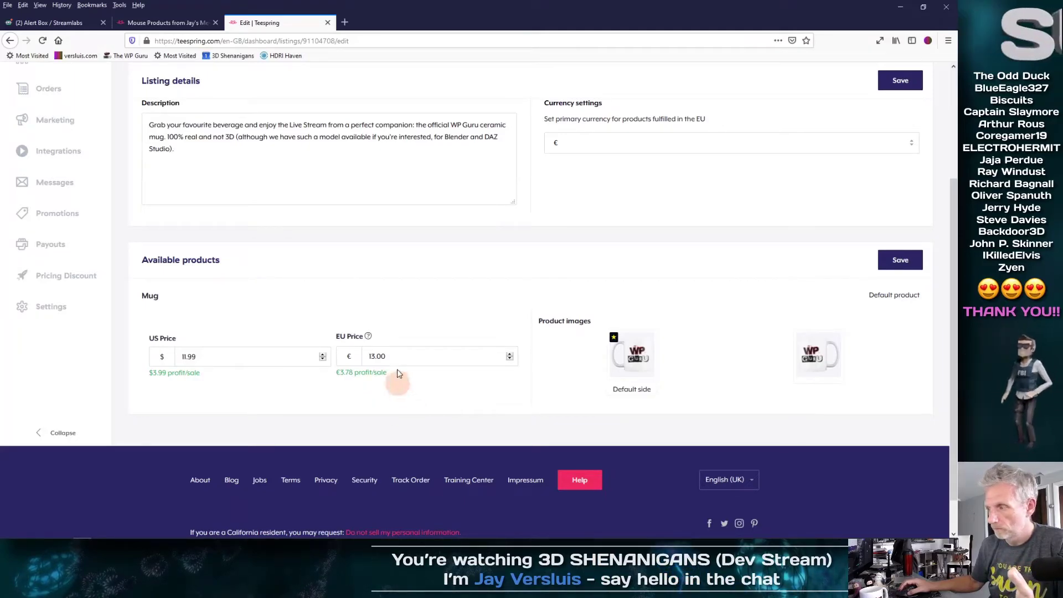
{"action": "left_click", "coordinate": [900, 259]}
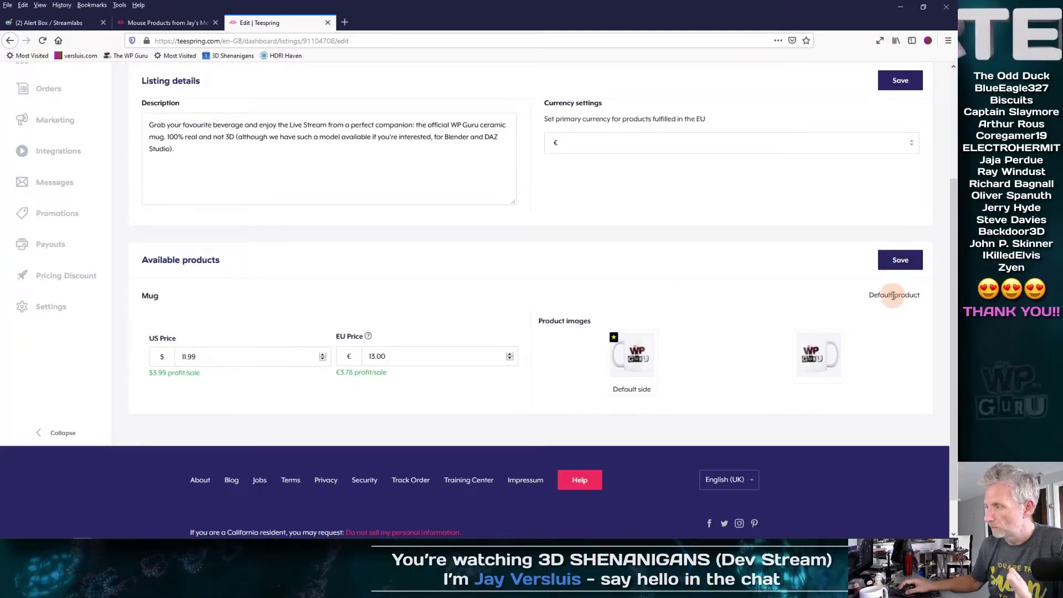